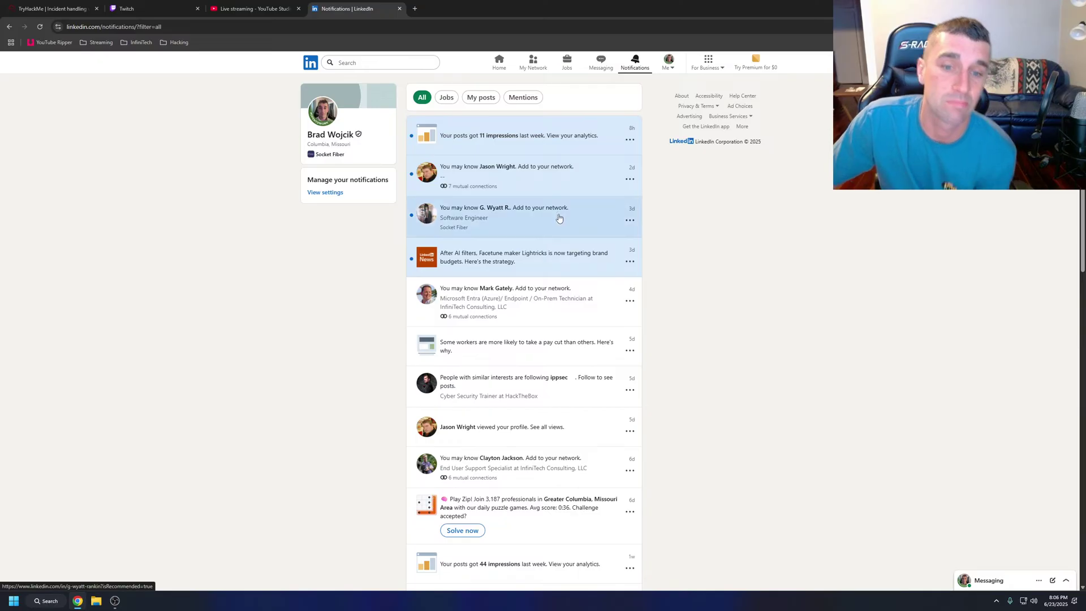
Open the suggested connection's LinkedIn profile and view the profile photo enlarged.
{"action": "left_click", "coordinate": [559, 218]}
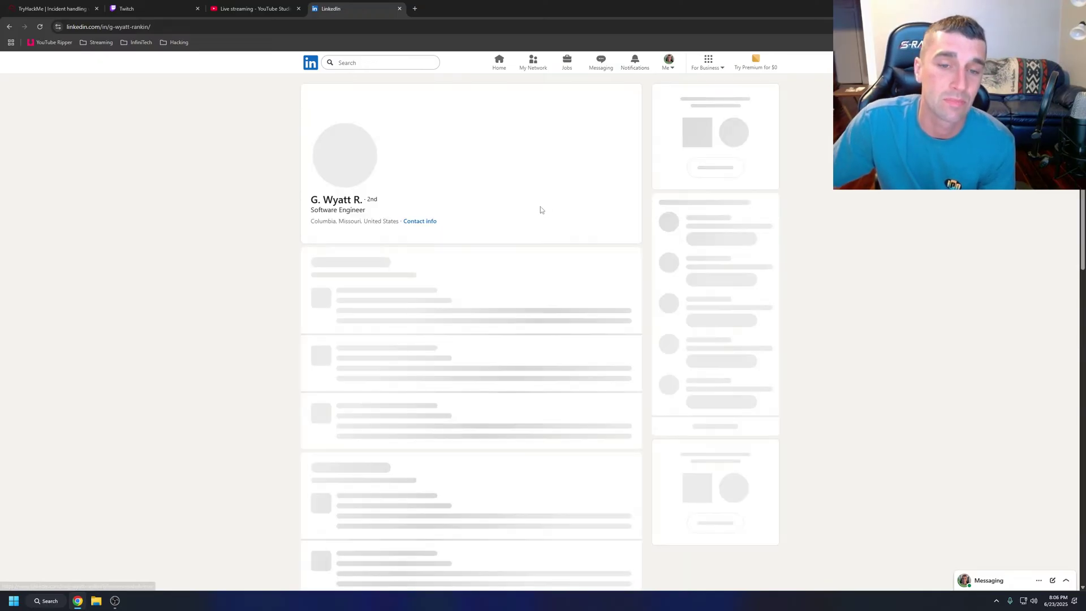
{"action": "left_click", "coordinate": [343, 152]}
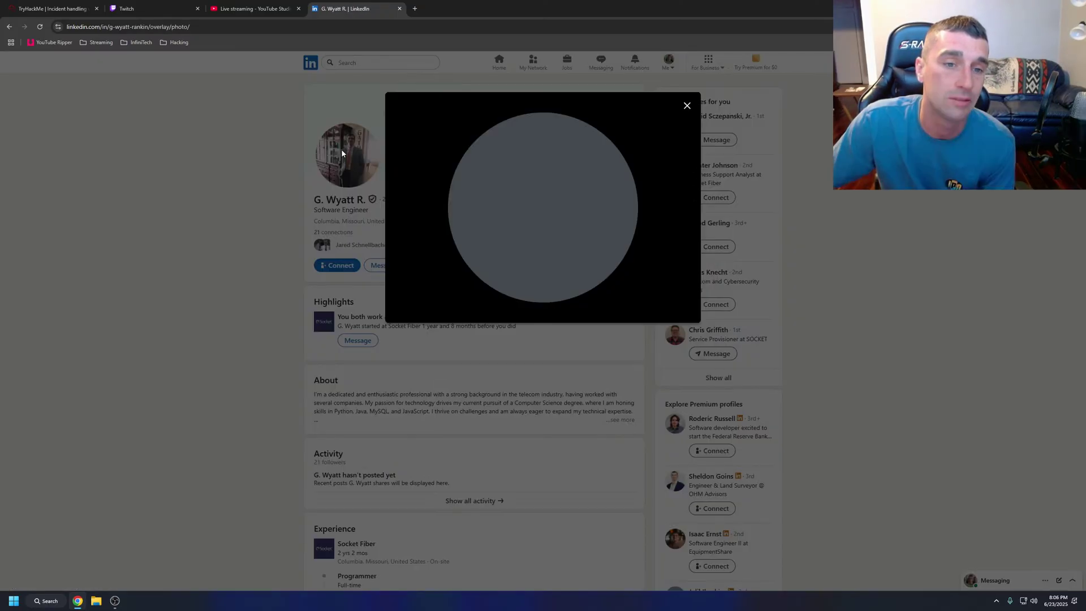
{"action": "left_click", "coordinate": [263, 173]}
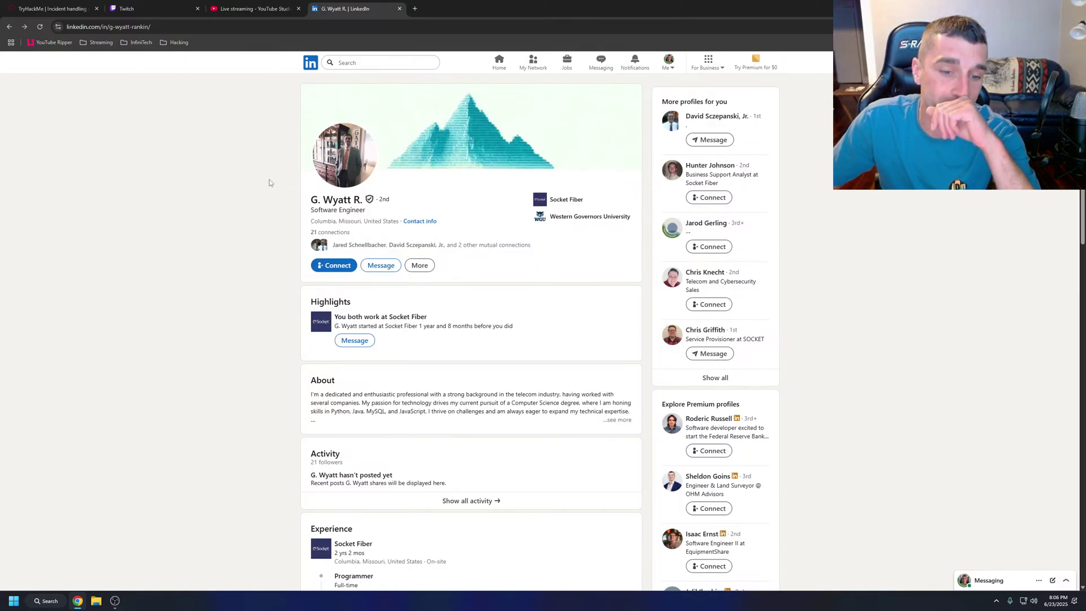
{"action": "left_click", "coordinate": [343, 160]}
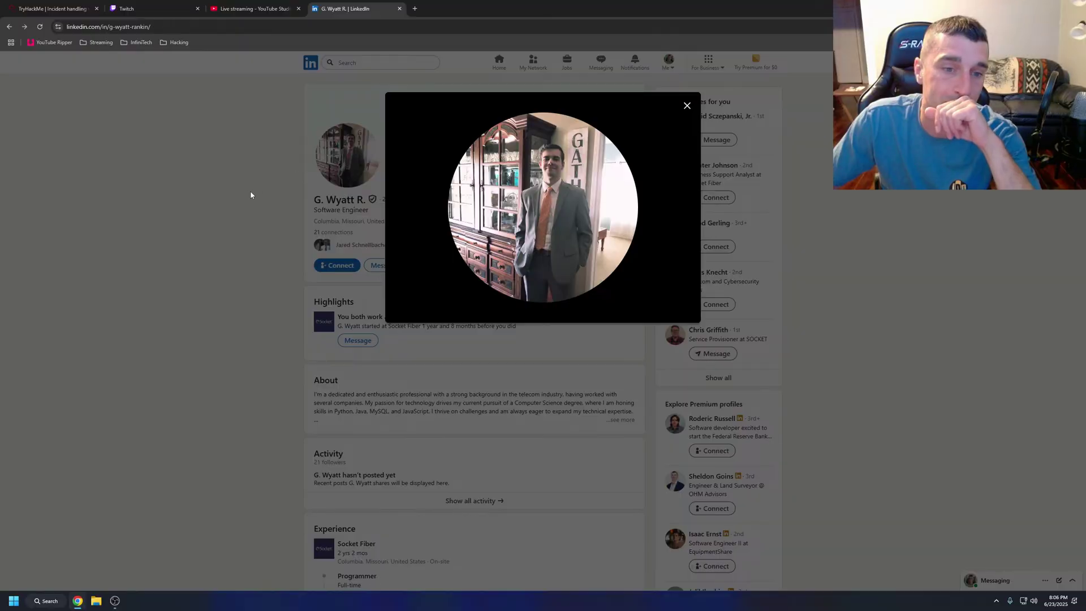
{"action": "left_click", "coordinate": [250, 192]}
Scroll to Licenses & certifications and open the CompTIA Project+ credential verification page.
{"action": "scroll", "coordinate": [251, 194], "scroll_direction": "down", "scroll_amount": 3}
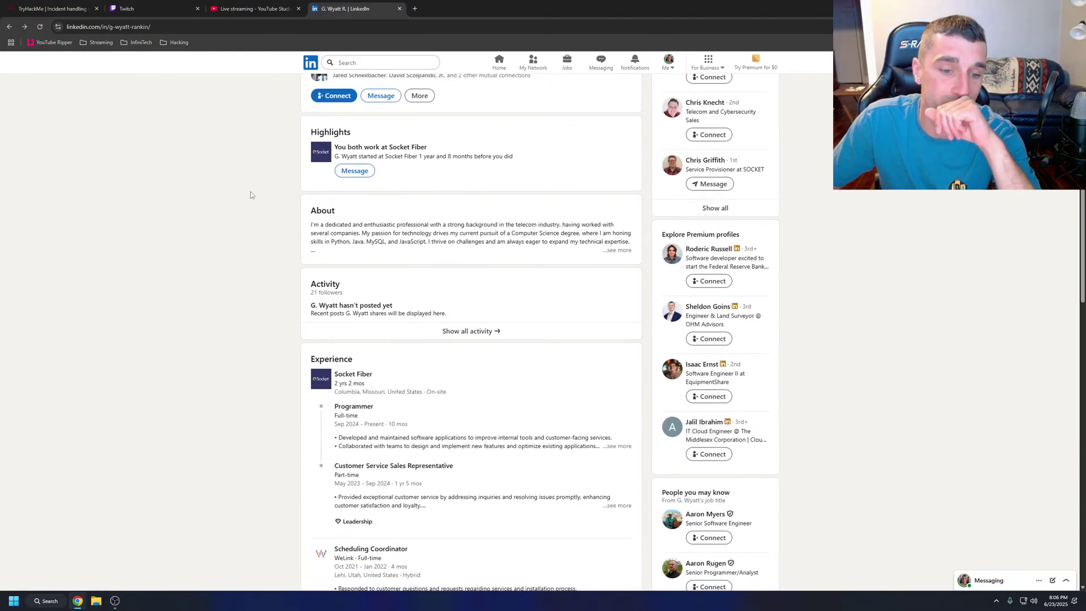
{"action": "scroll", "coordinate": [251, 194], "scroll_direction": "down", "scroll_amount": 1}
{"action": "scroll", "coordinate": [251, 195], "scroll_direction": "down", "scroll_amount": 1}
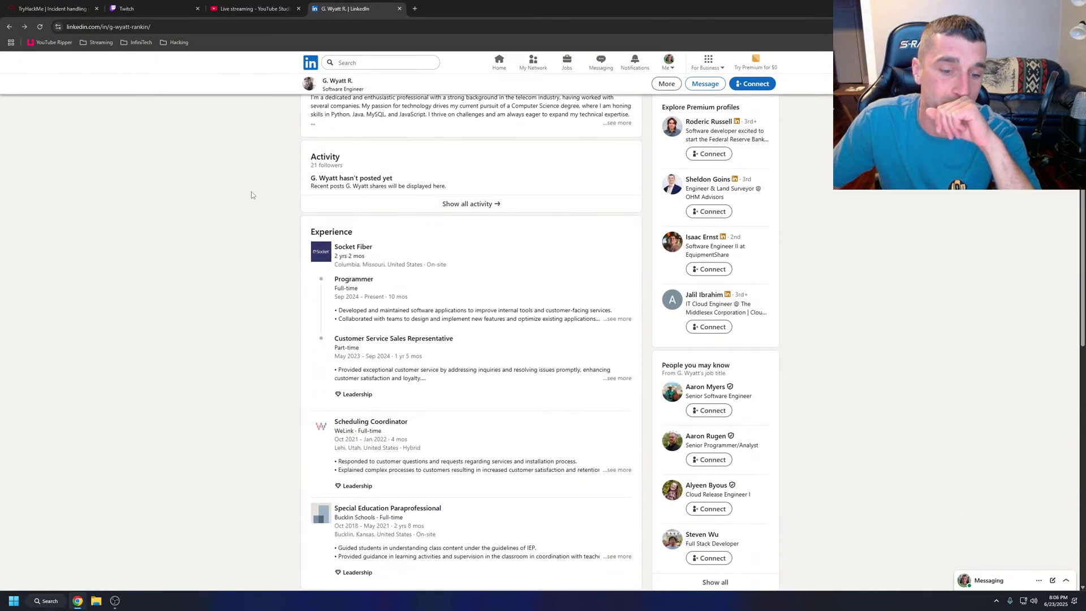
{"action": "scroll", "coordinate": [251, 196], "scroll_direction": "down", "scroll_amount": 6}
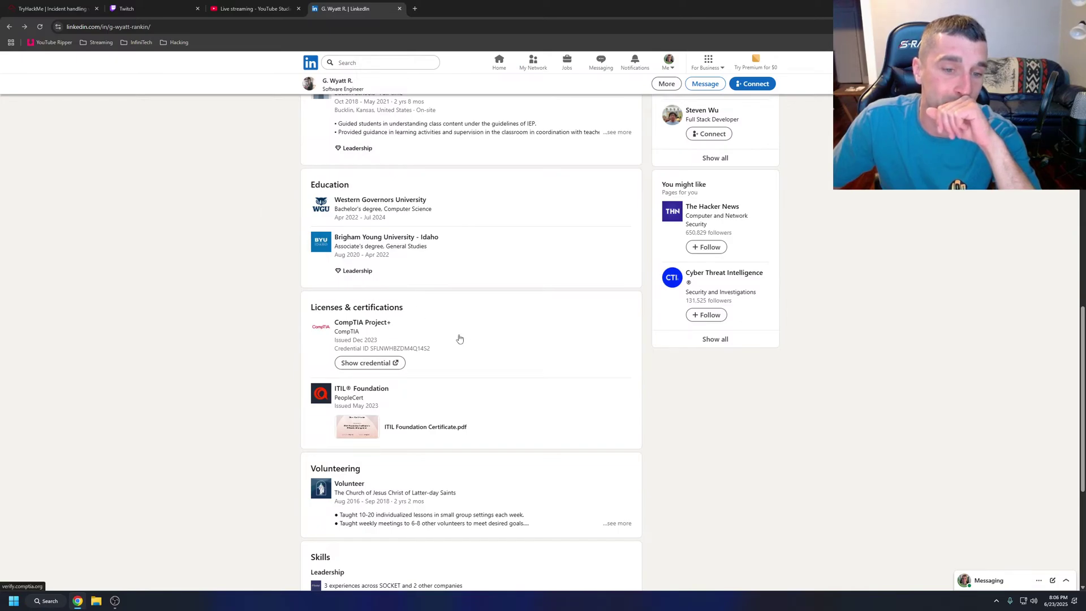
{"action": "left_click", "coordinate": [370, 362]}
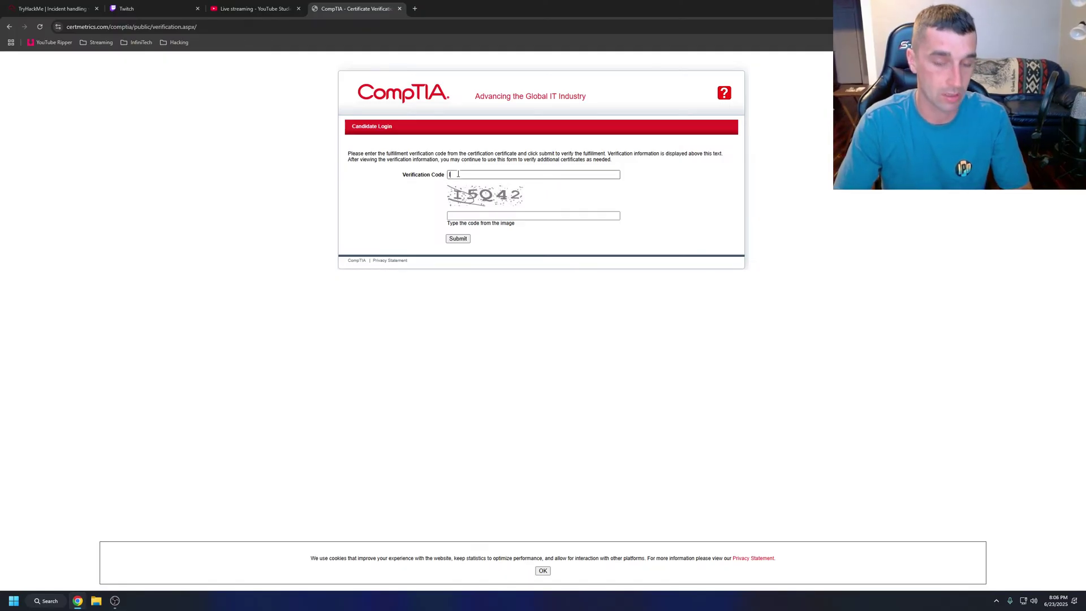
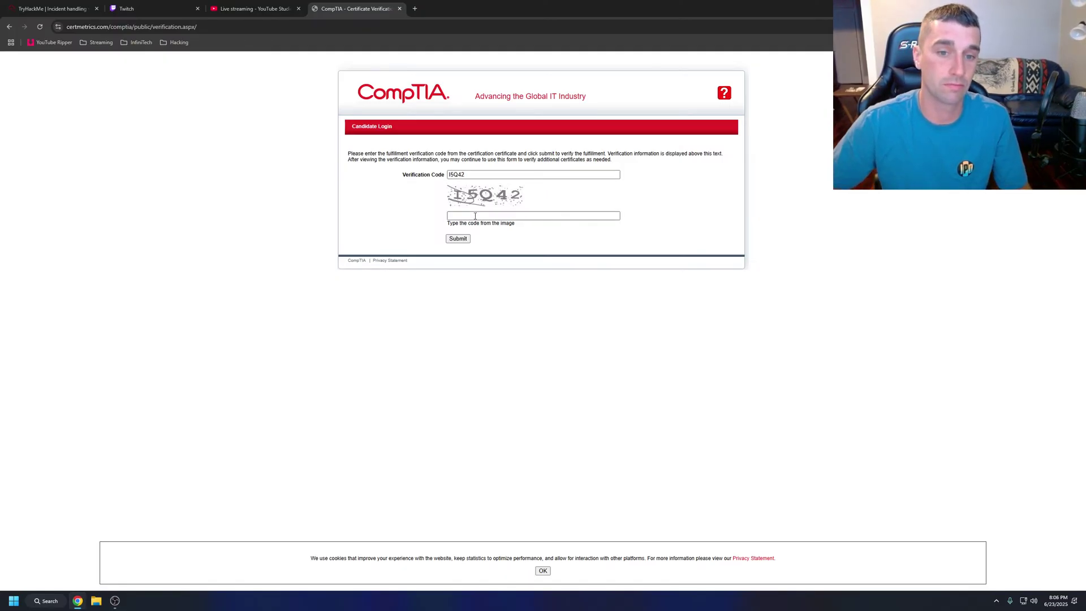
{"action": "key", "text": "ctrl+a"}
{"action": "left_click", "coordinate": [469, 219]}
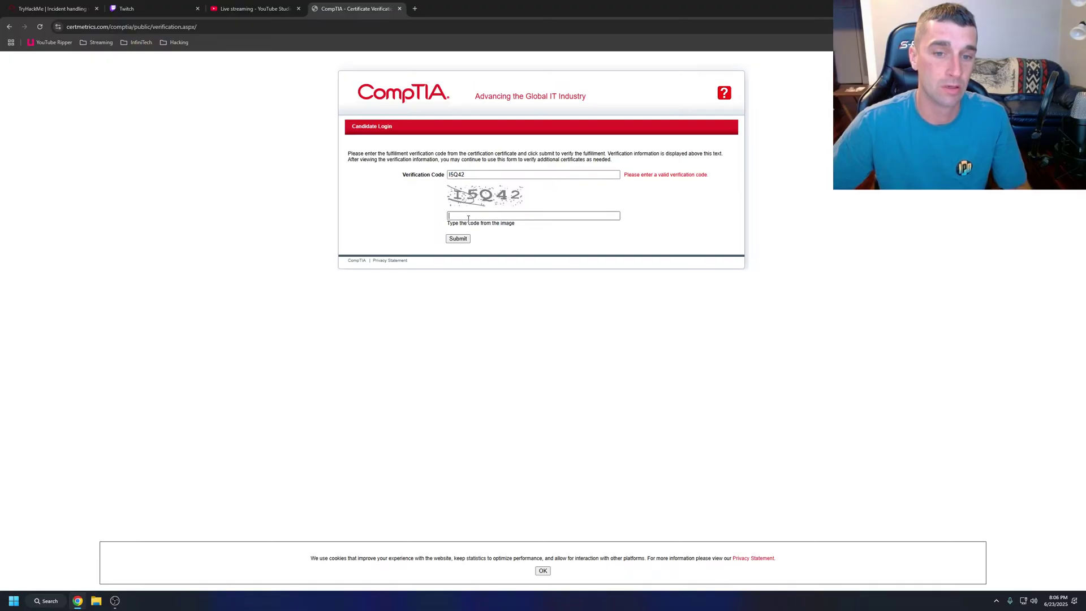
{"action": "left_click", "coordinate": [458, 238]}
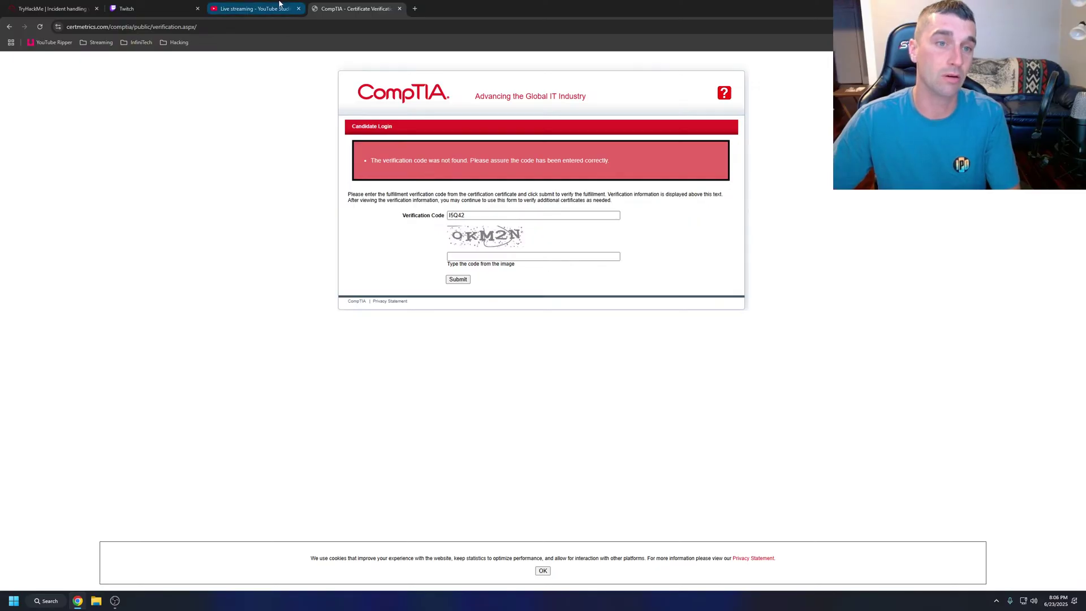
Go back to the LinkedIn profile and reopen the CompTIA credential verification page.
{"action": "left_click", "coordinate": [257, 9]}
{"action": "key", "text": "ctrl+Tab"}
{"action": "left_click", "coordinate": [9, 27]}
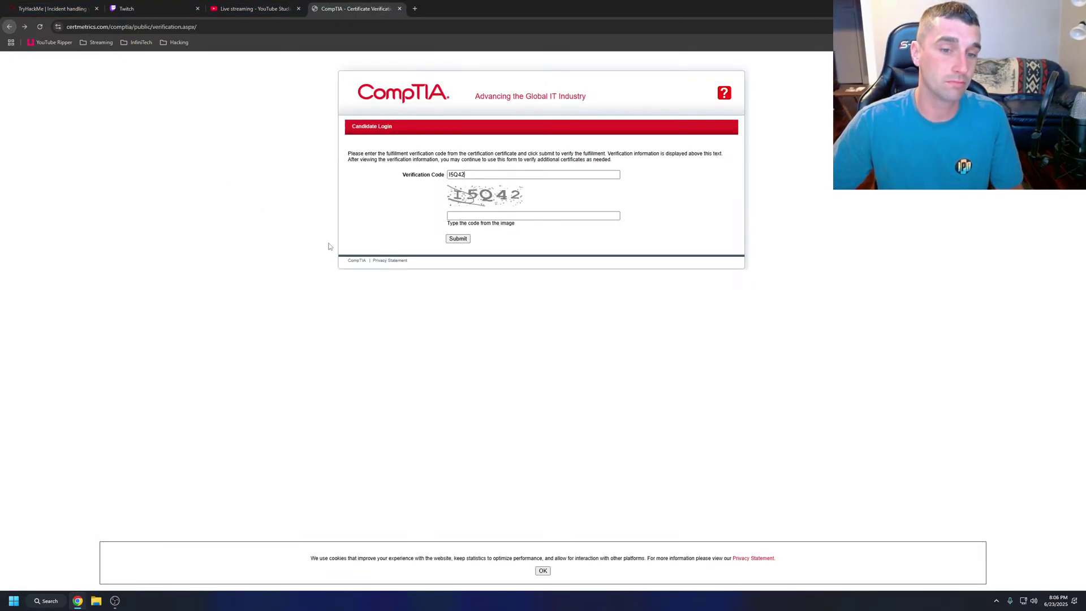
{"action": "left_click", "coordinate": [10, 27]}
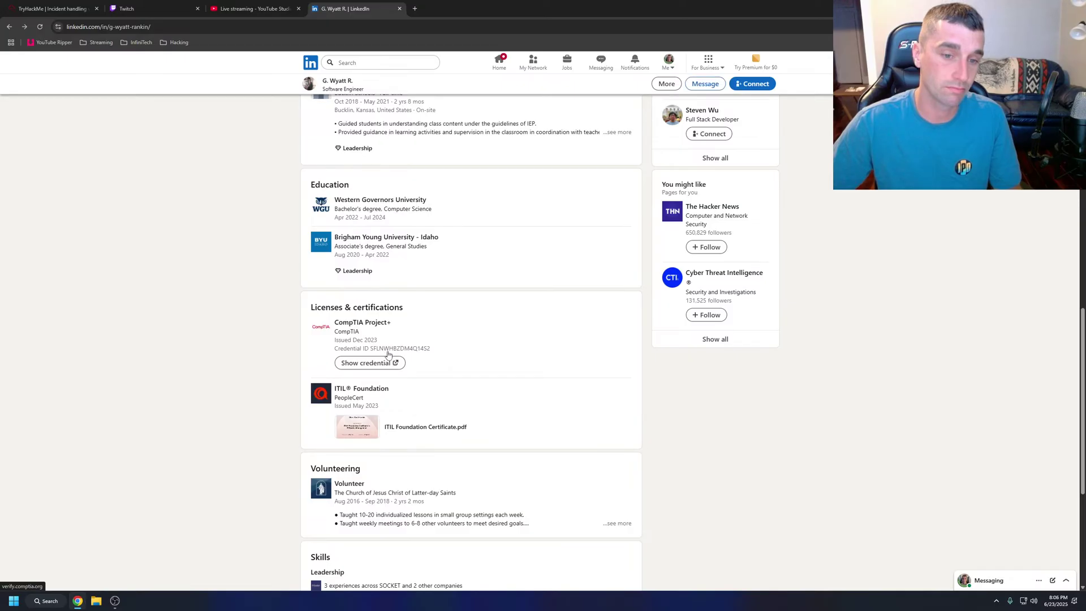
{"action": "left_click_drag", "start_coordinate": [444, 346], "coordinate": [413, 349]}
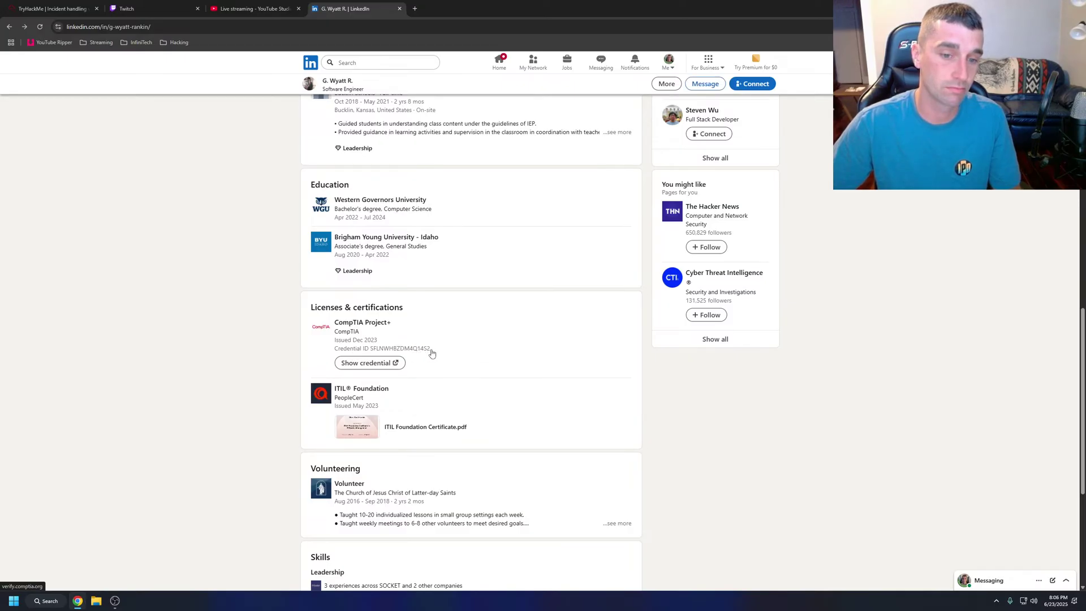
{"action": "left_click", "coordinate": [371, 363]}
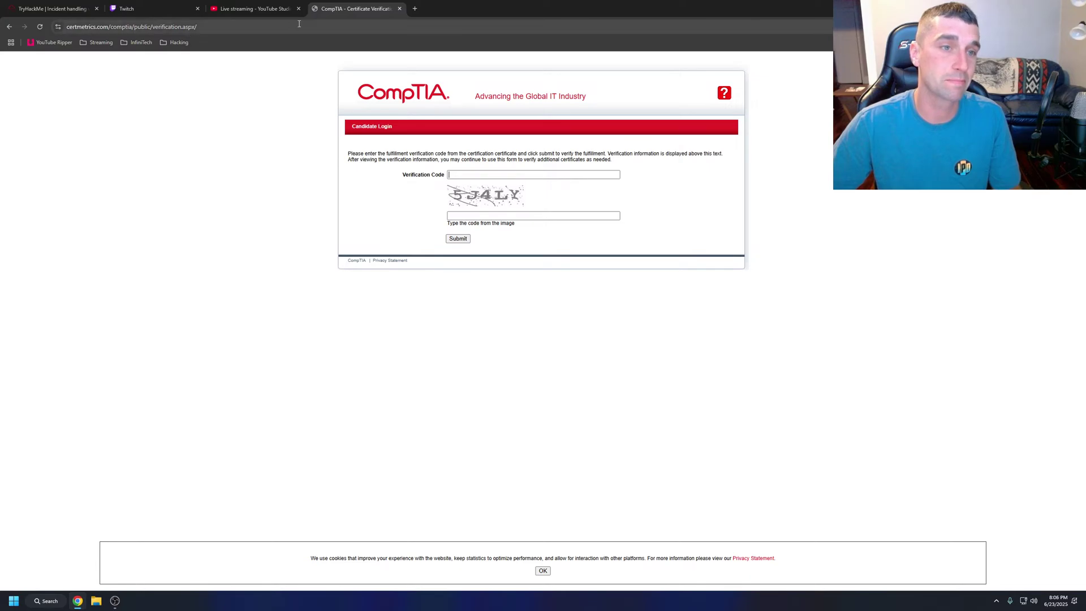
Close the CompTIA verification tab and the YouTube Studio tab.
{"action": "left_click", "coordinate": [399, 8]}
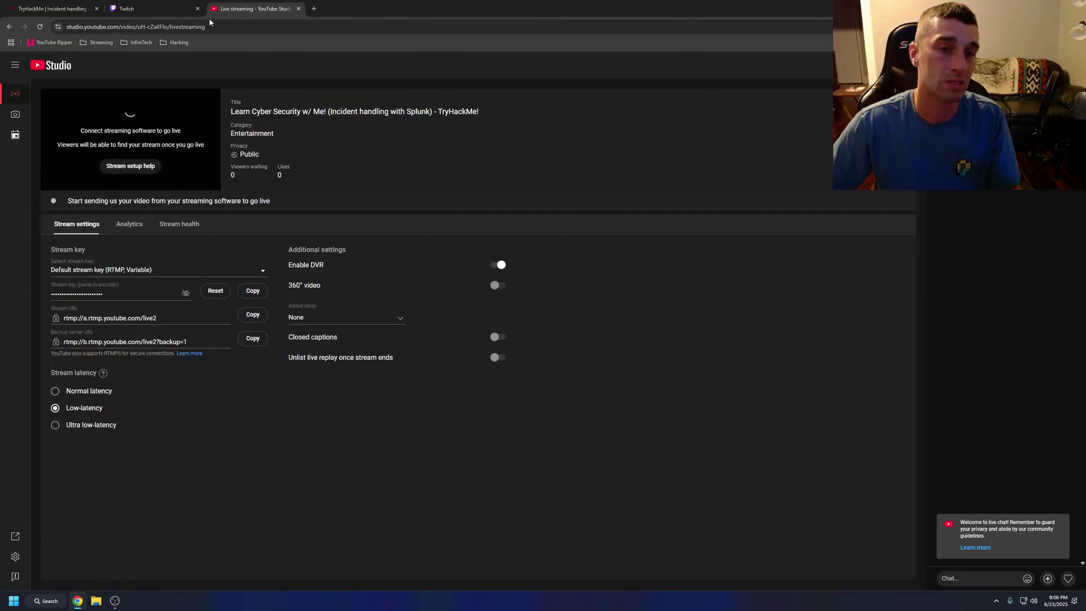
{"action": "left_click", "coordinate": [186, 9]}
{"action": "left_click", "coordinate": [225, 6]}
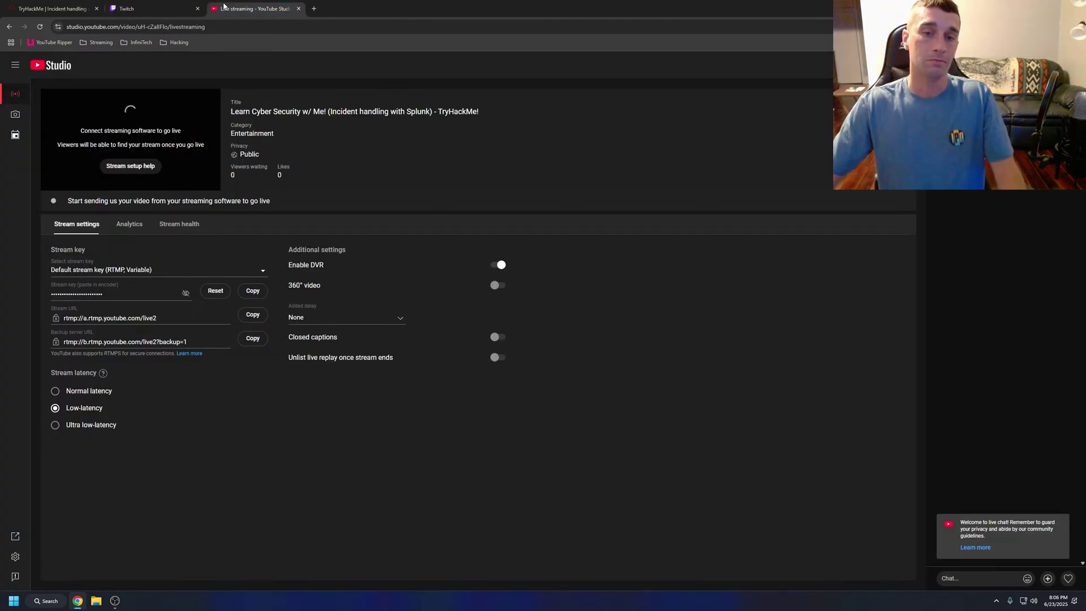
{"action": "left_click", "coordinate": [298, 8]}
Close the Twitch tab, leaving the TryHackMe Exploitation Phase task in view.
{"action": "left_click", "coordinate": [198, 8]}
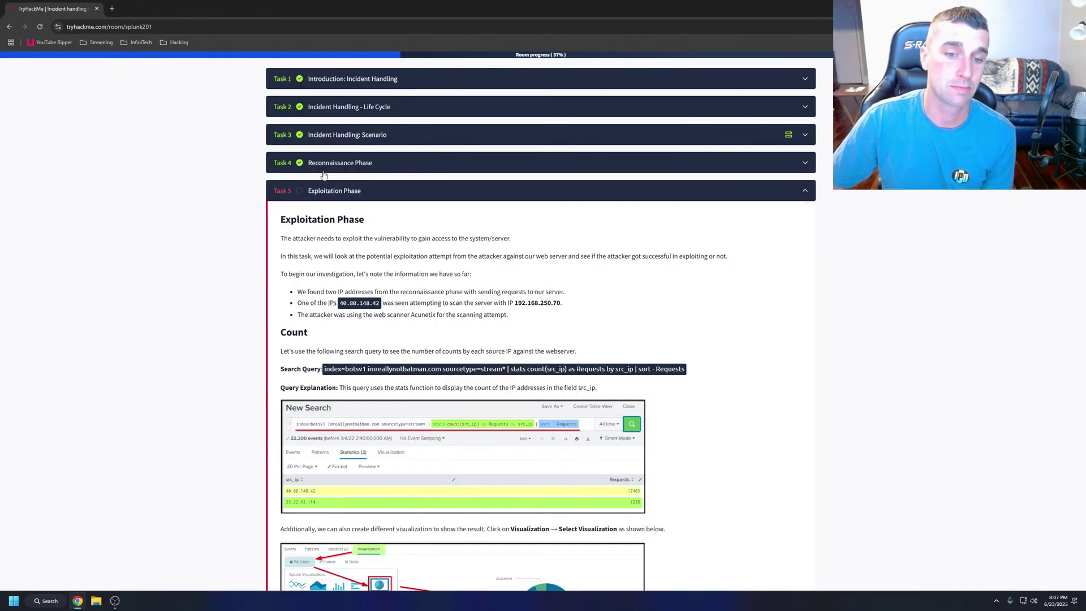
{"action": "left_click_drag", "start_coordinate": [284, 220], "coordinate": [642, 400]}
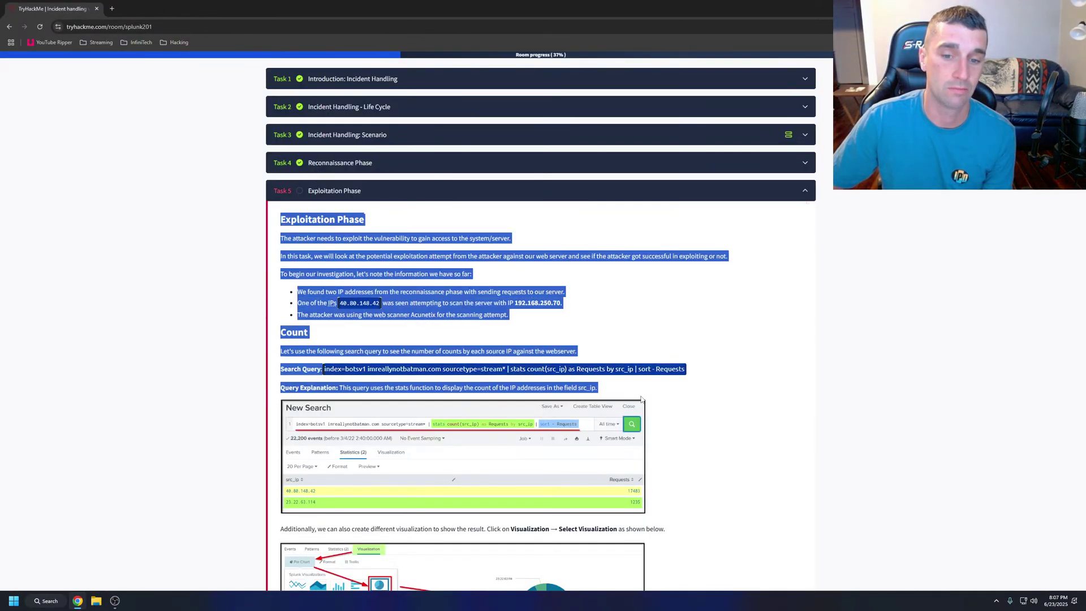
{"action": "left_click", "coordinate": [314, 242]}
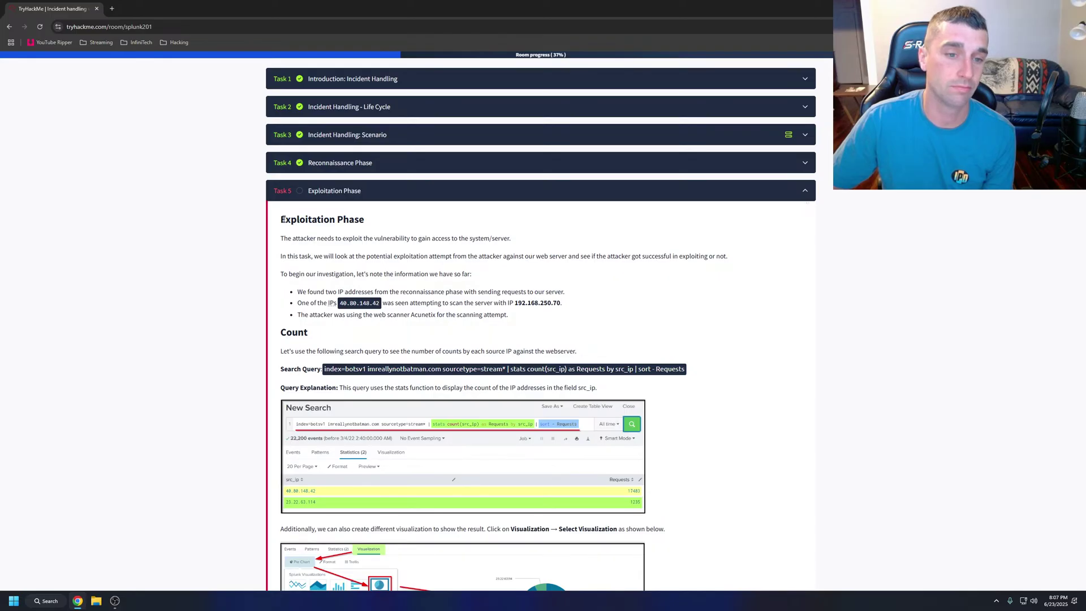
Expand the Life Cycle, Introduction and Scenario tasks and start the Updated_BOTSv1 machine.
{"action": "left_click", "coordinate": [351, 115]}
{"action": "scroll", "coordinate": [351, 130], "scroll_direction": "up", "scroll_amount": 2}
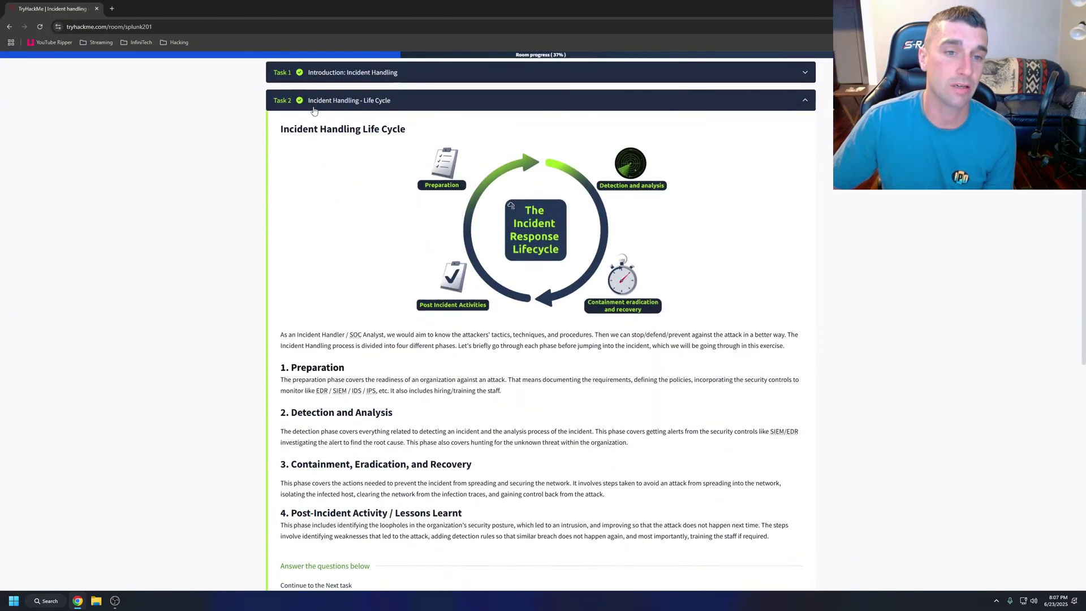
{"action": "left_click", "coordinate": [351, 144]}
{"action": "scroll", "coordinate": [437, 314], "scroll_direction": "down", "scroll_amount": 2}
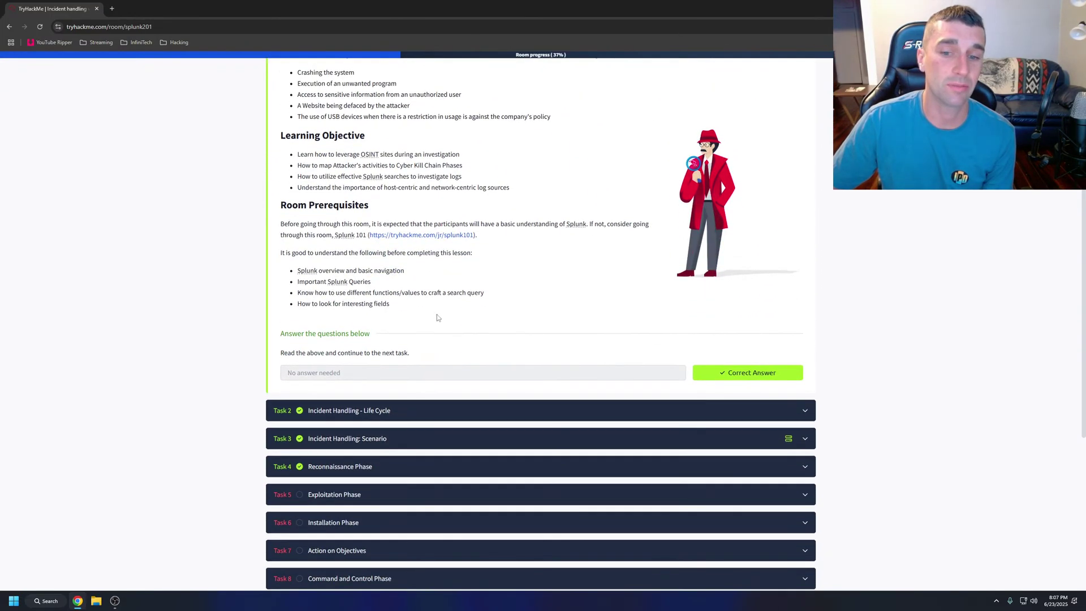
{"action": "left_click", "coordinate": [368, 440]}
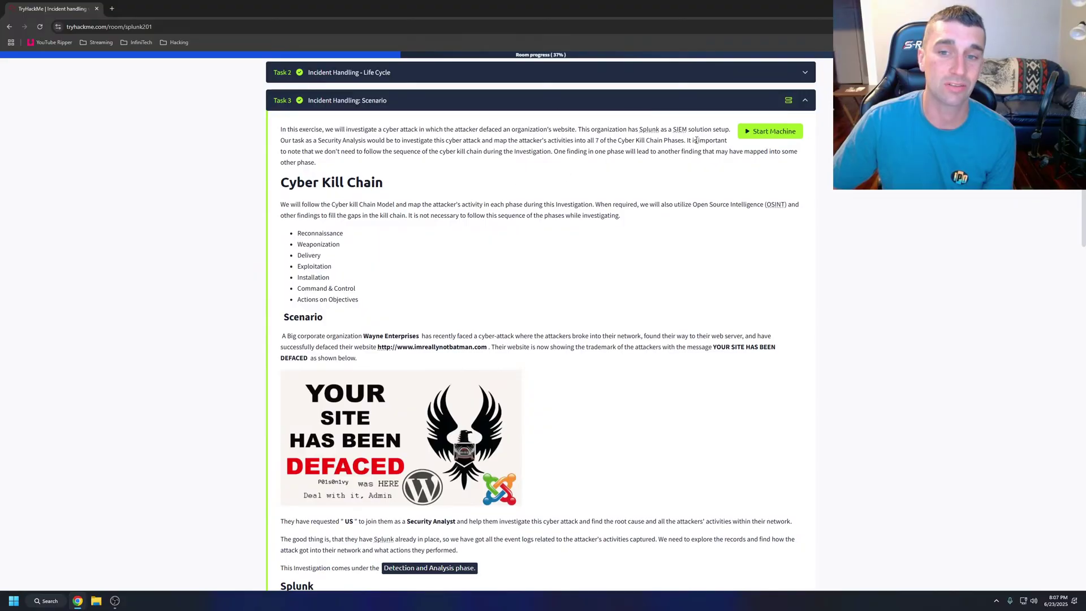
{"action": "left_click", "coordinate": [774, 132]}
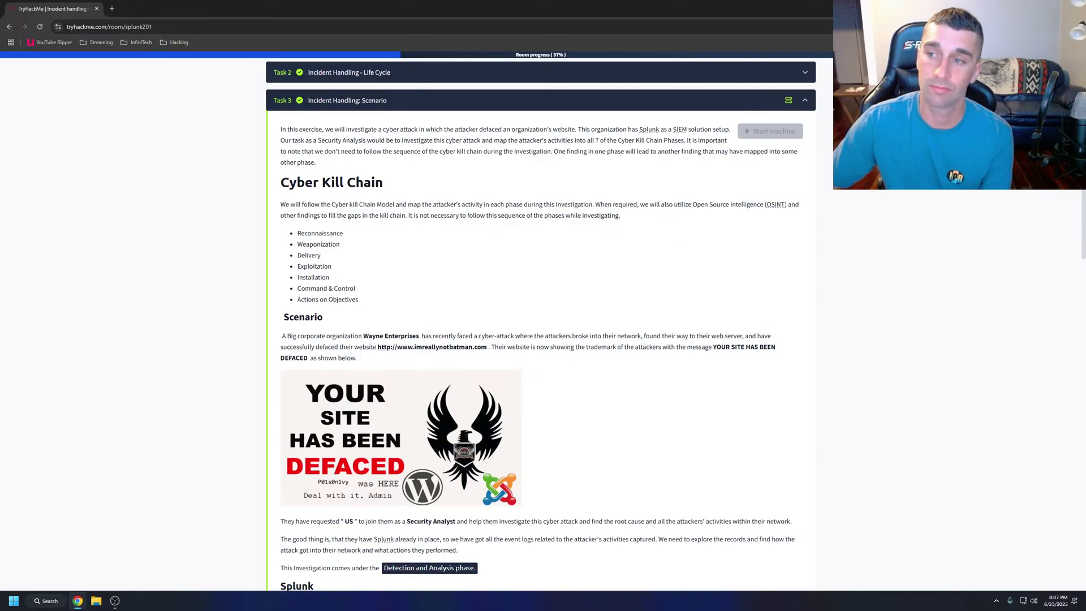
{"action": "scroll", "coordinate": [441, 266], "scroll_direction": "down", "scroll_amount": 1}
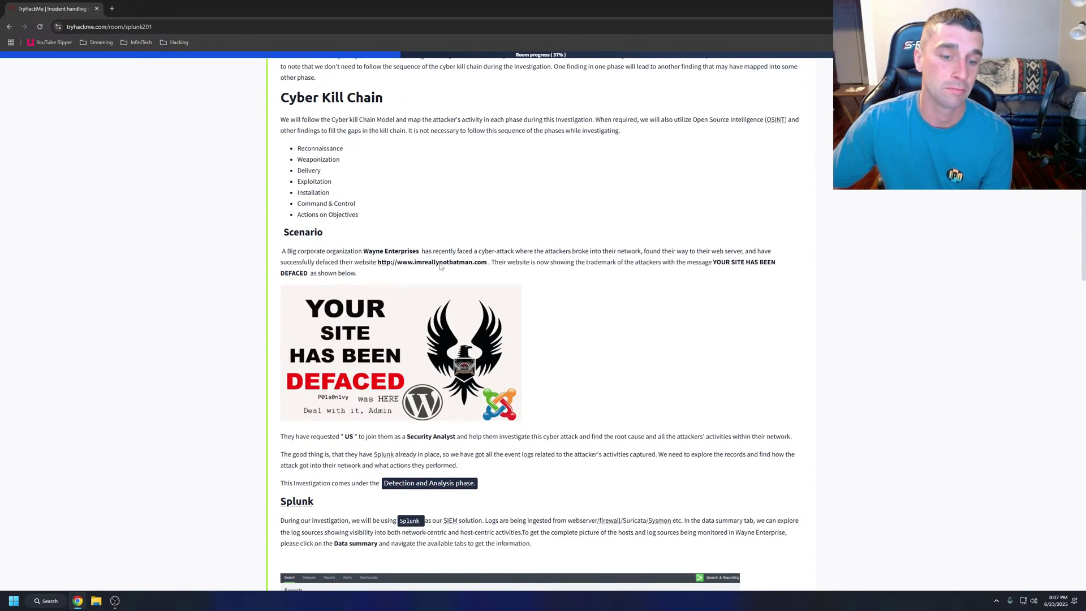
{"action": "scroll", "coordinate": [441, 264], "scroll_direction": "up", "scroll_amount": 4}
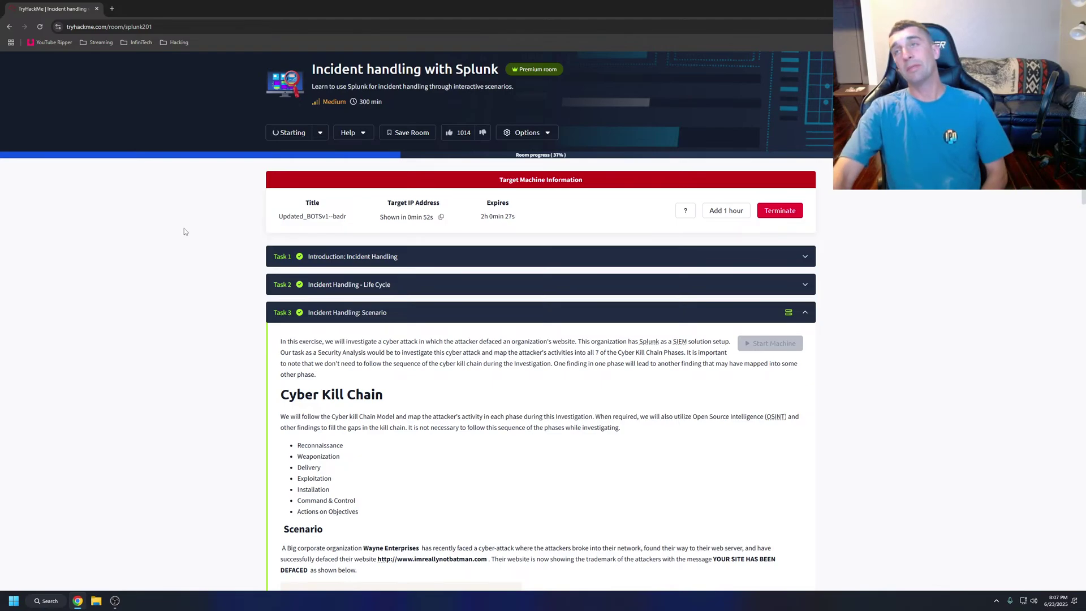
Expand the Life Cycle and Scenario tasks and scroll to Room Machine while the AttackBox boots.
{"action": "scroll", "coordinate": [193, 229], "scroll_direction": "down", "scroll_amount": 2}
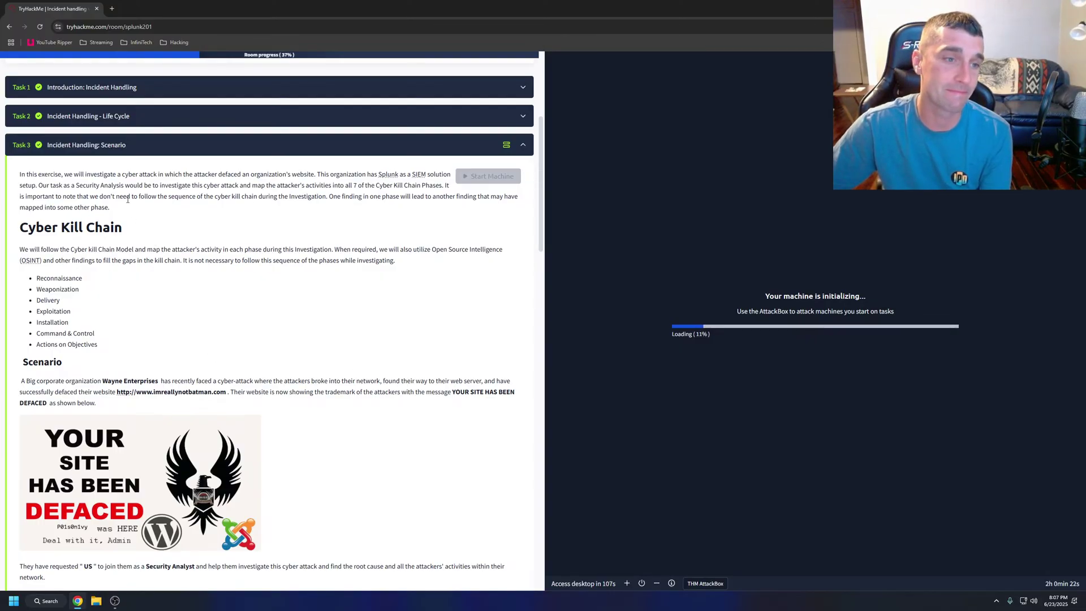
{"action": "scroll", "coordinate": [139, 195], "scroll_direction": "down", "scroll_amount": 8}
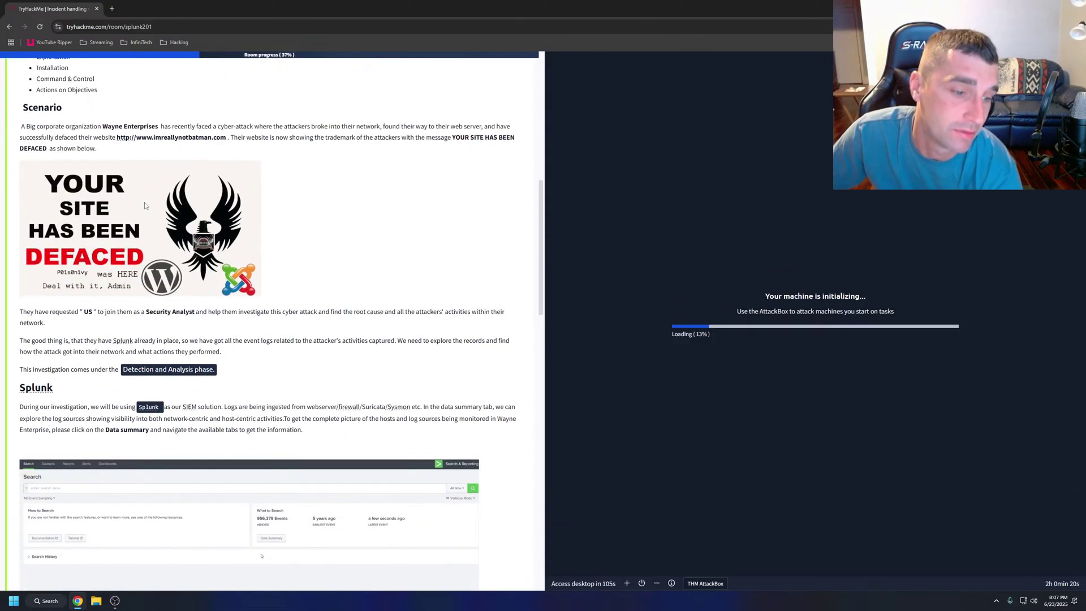
{"action": "scroll", "coordinate": [151, 225], "scroll_direction": "down", "scroll_amount": 12}
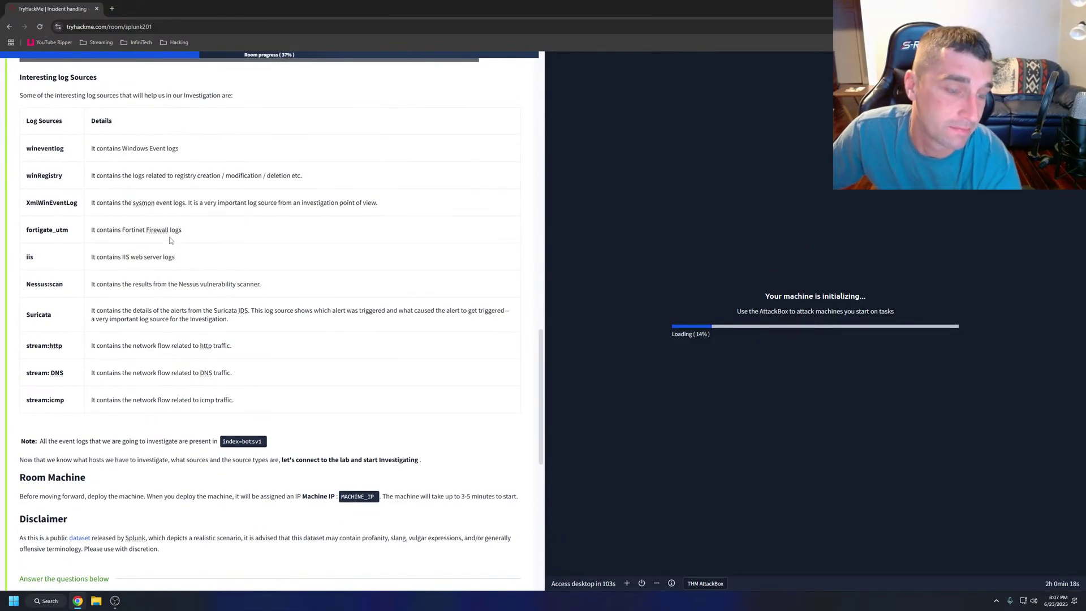
{"action": "scroll", "coordinate": [175, 245], "scroll_direction": "up", "scroll_amount": 20}
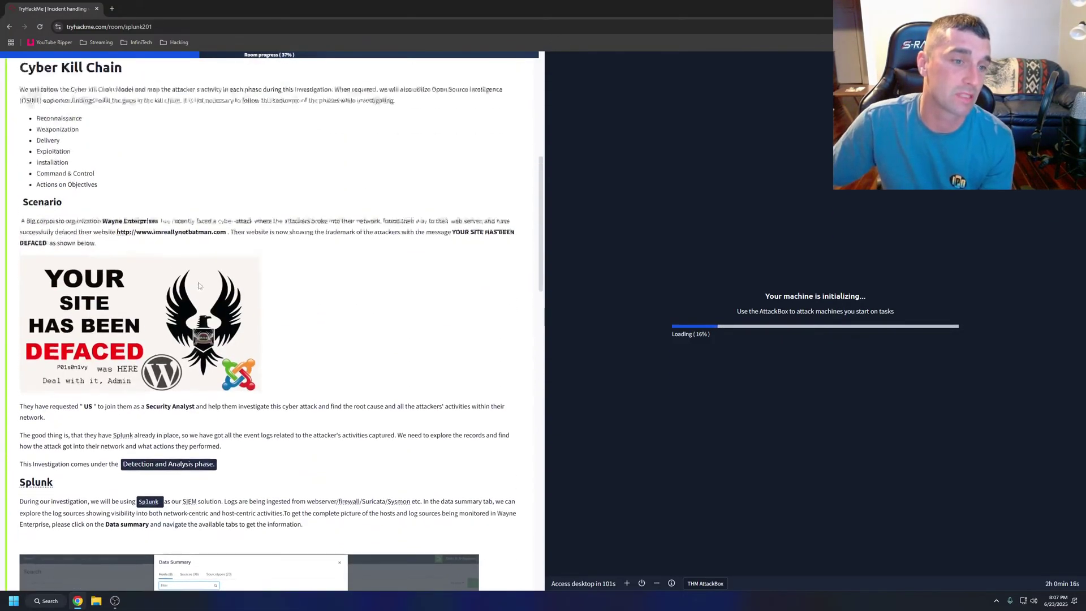
{"action": "left_click", "coordinate": [116, 163]}
{"action": "scroll", "coordinate": [158, 189], "scroll_direction": "down", "scroll_amount": 7}
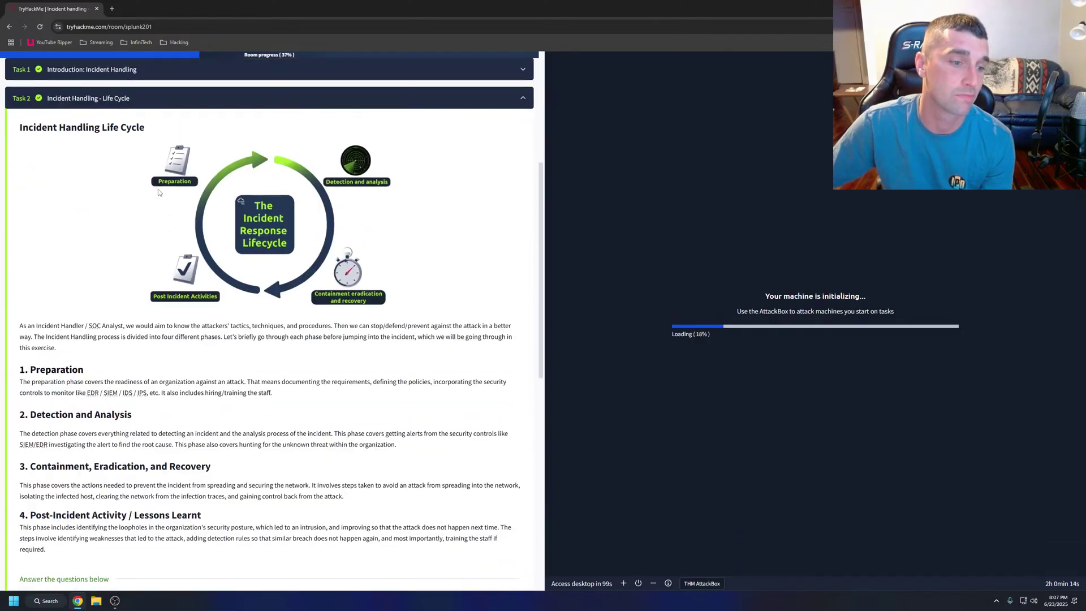
{"action": "left_click", "coordinate": [94, 411]}
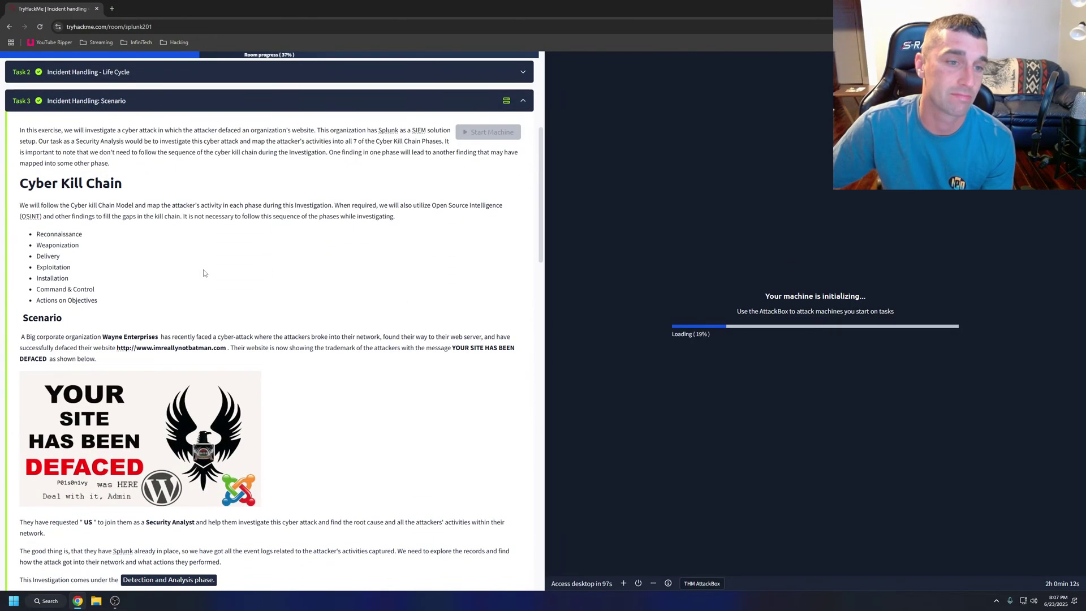
{"action": "scroll", "coordinate": [204, 273], "scroll_direction": "down", "scroll_amount": 10}
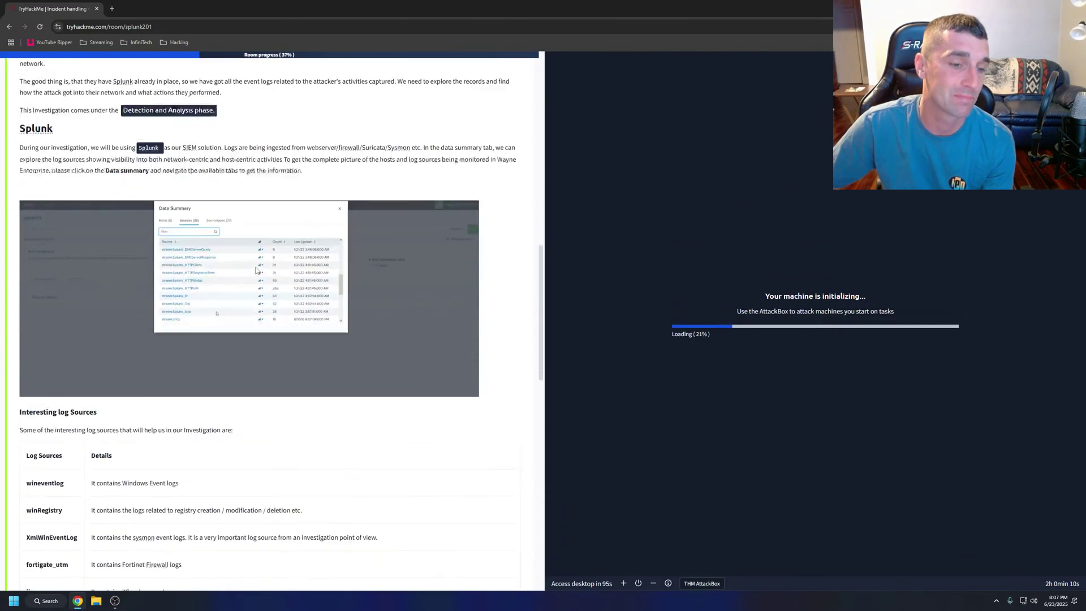
{"action": "scroll", "coordinate": [256, 270], "scroll_direction": "down", "scroll_amount": 7}
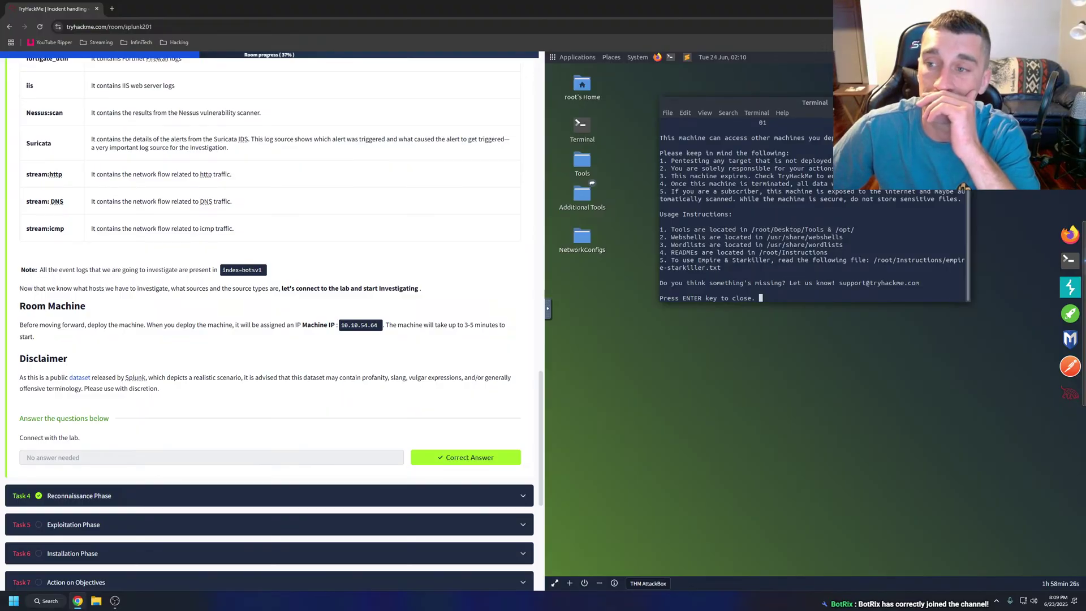
Close the AttackBox terminal, copy machine IP 10.10.54.64, and expand the Exploitation Phase task.
{"action": "key", "text": "Return"}
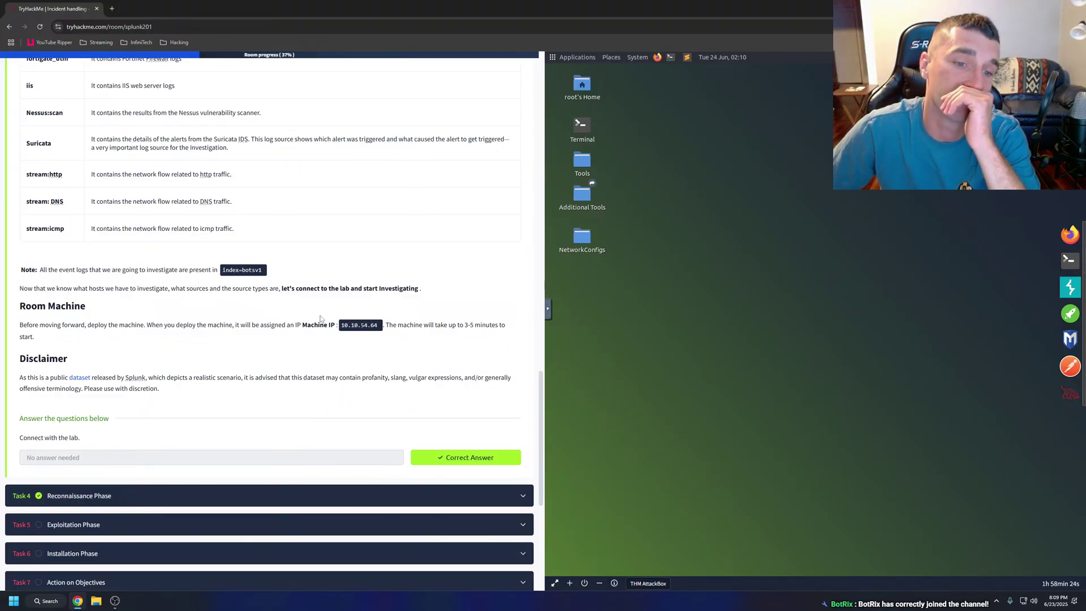
{"action": "left_click_drag", "start_coordinate": [342, 325], "coordinate": [379, 326]}
{"action": "right_click", "coordinate": [378, 326]}
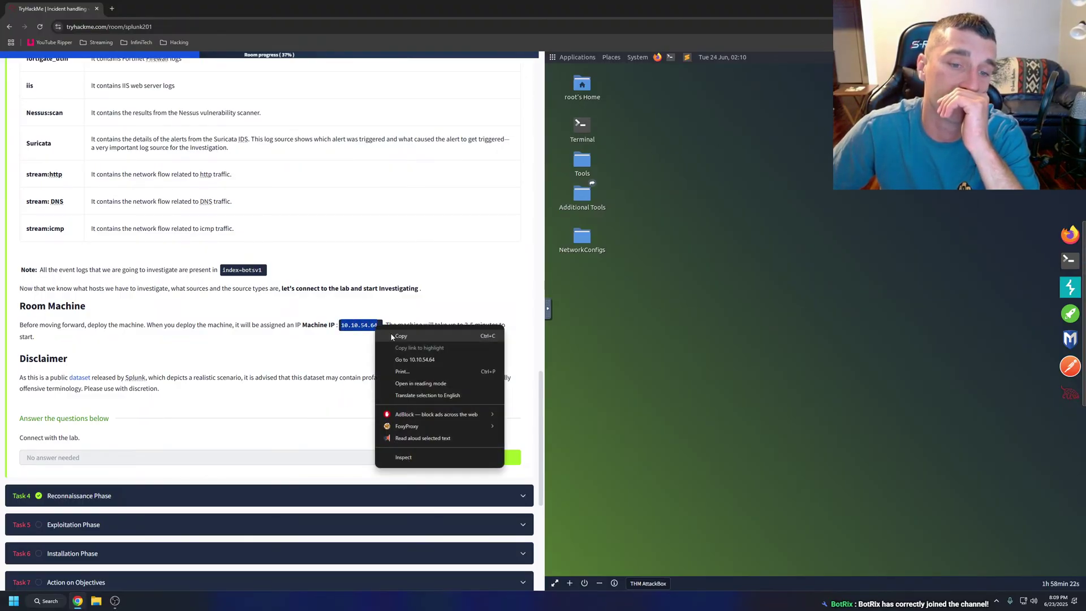
{"action": "left_click", "coordinate": [396, 338]}
{"action": "left_click", "coordinate": [85, 523]}
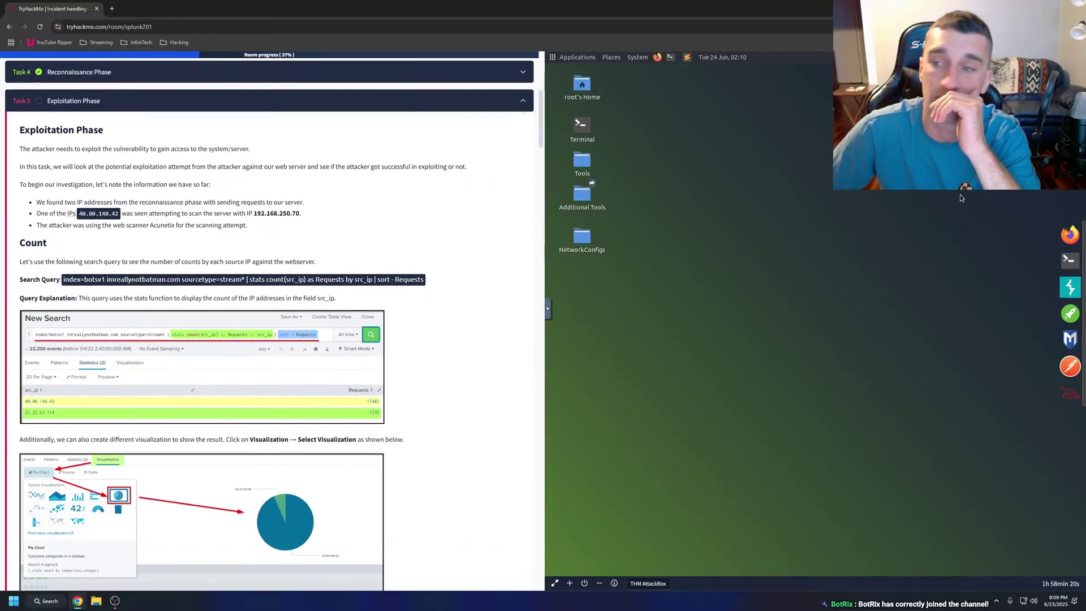
Launch Firefox in a new session and load Splunk's home page at 10.10.54.64.
{"action": "left_click", "coordinate": [1069, 234]}
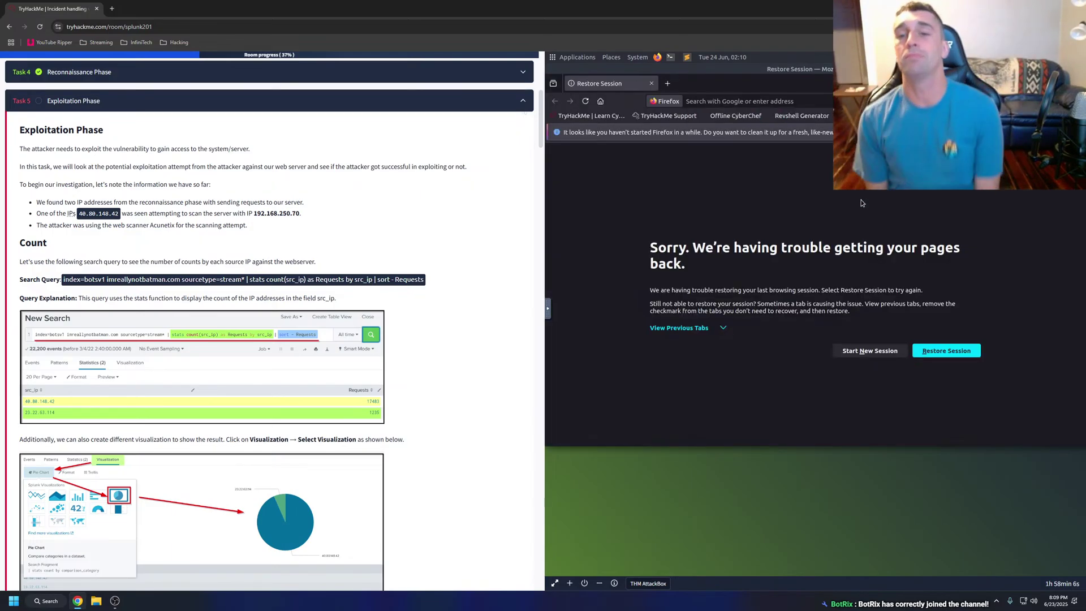
{"action": "left_click", "coordinate": [870, 351]}
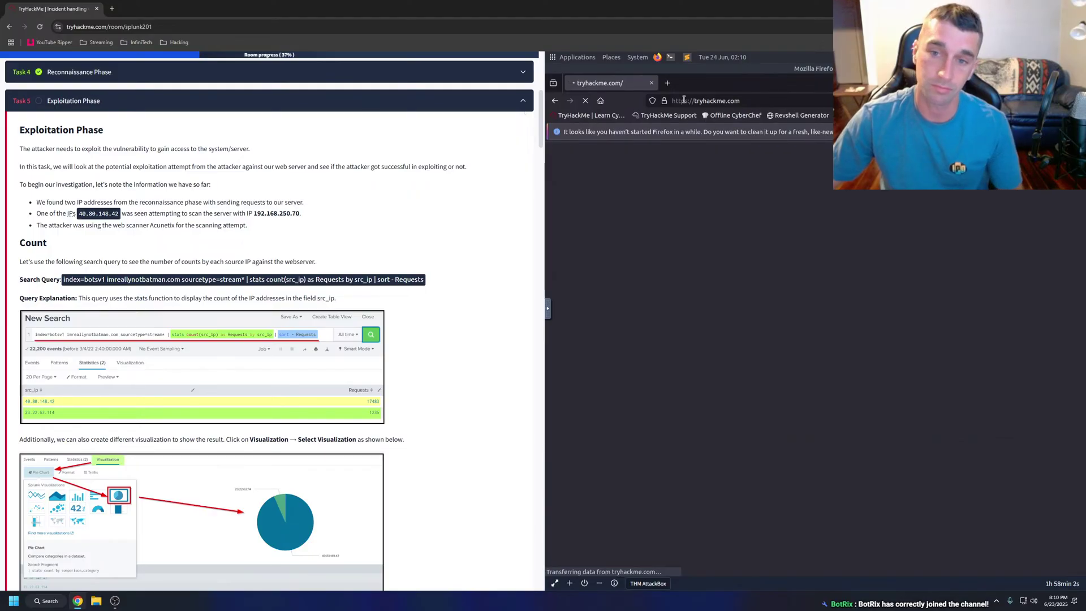
{"action": "left_click", "coordinate": [754, 100]}
{"action": "type", "text": "10.10.54.64"}
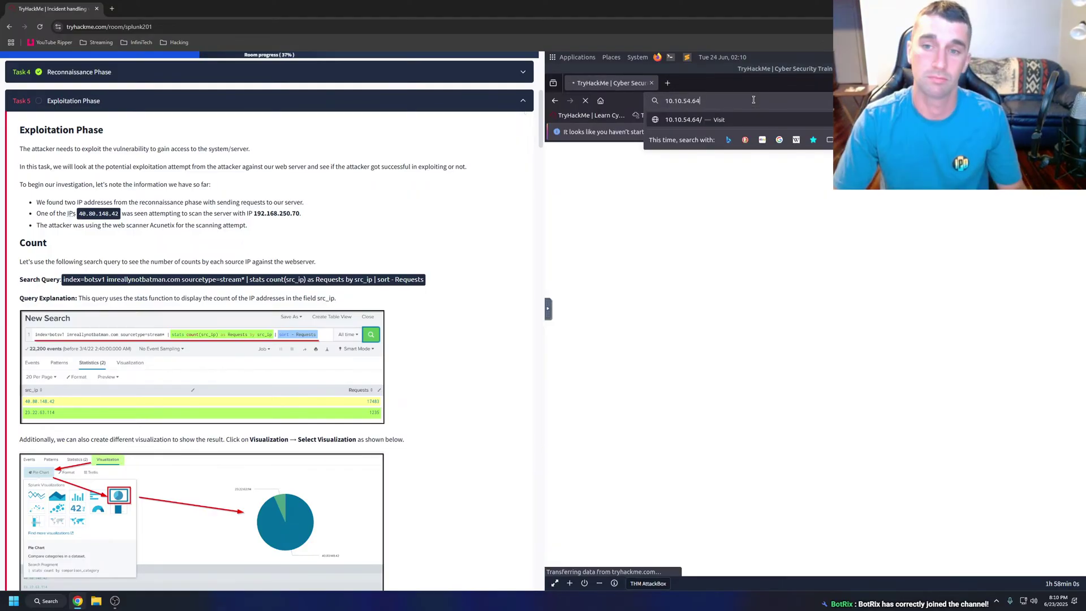
{"action": "key", "text": "Return"}
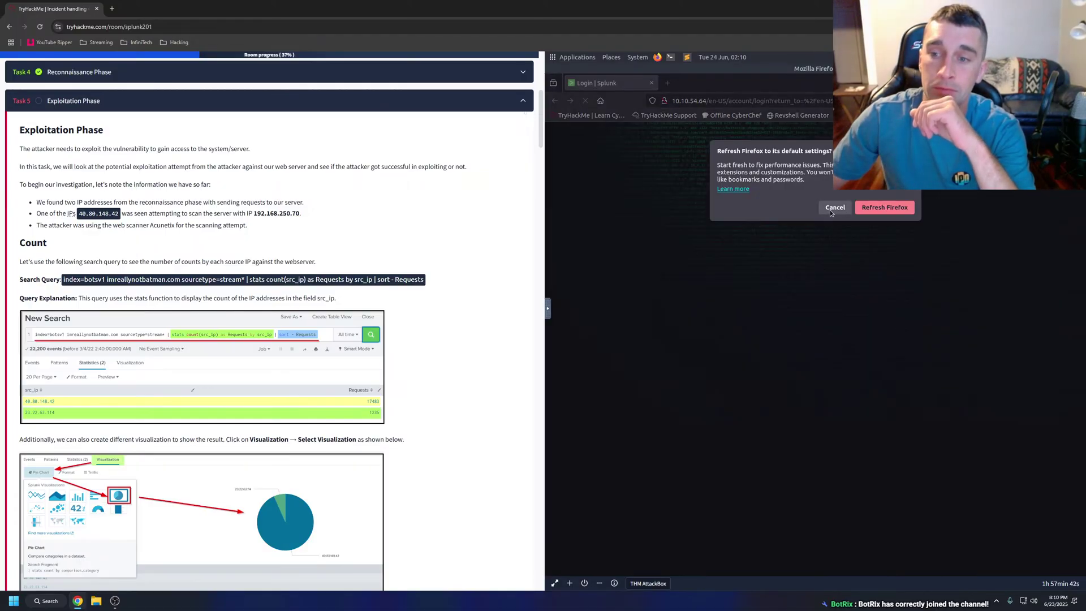
{"action": "left_click", "coordinate": [830, 211]}
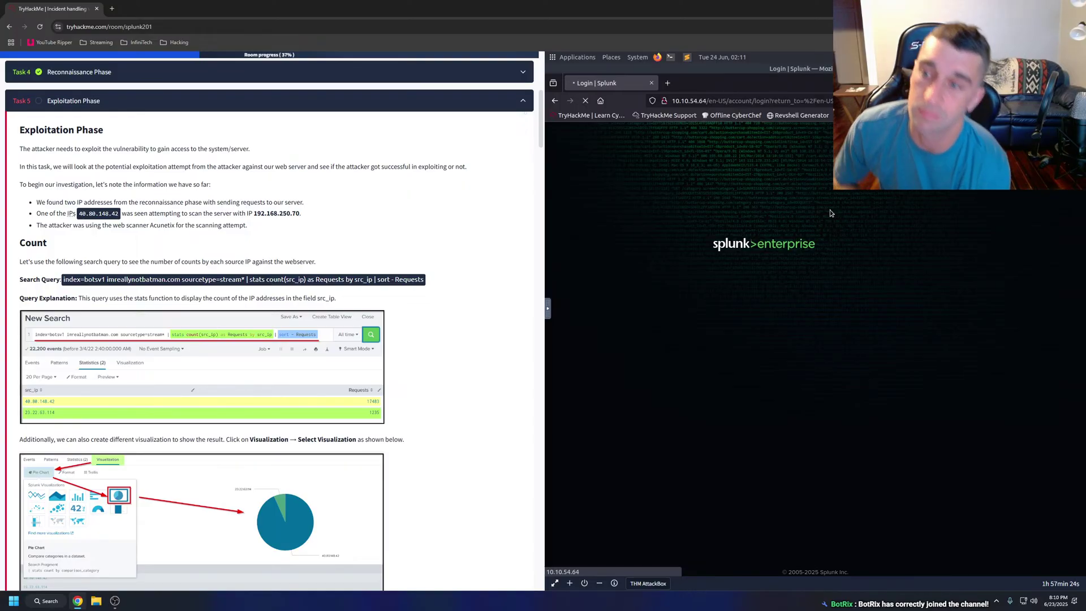
{"action": "left_click", "coordinate": [736, 101]}
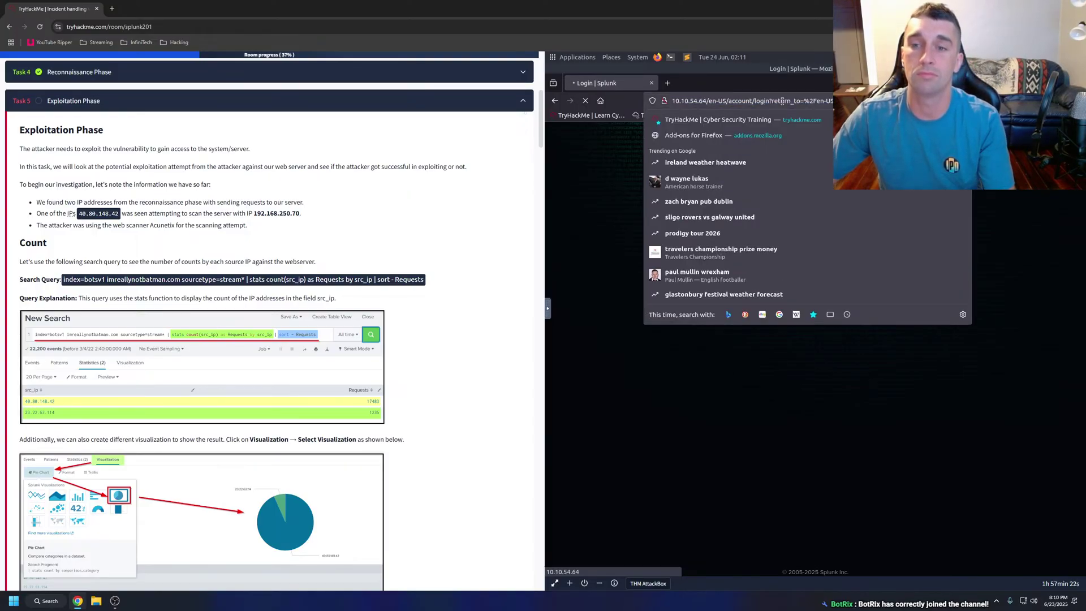
{"action": "key", "text": "BackSpace"}
{"action": "key", "text": "BackSpace"}
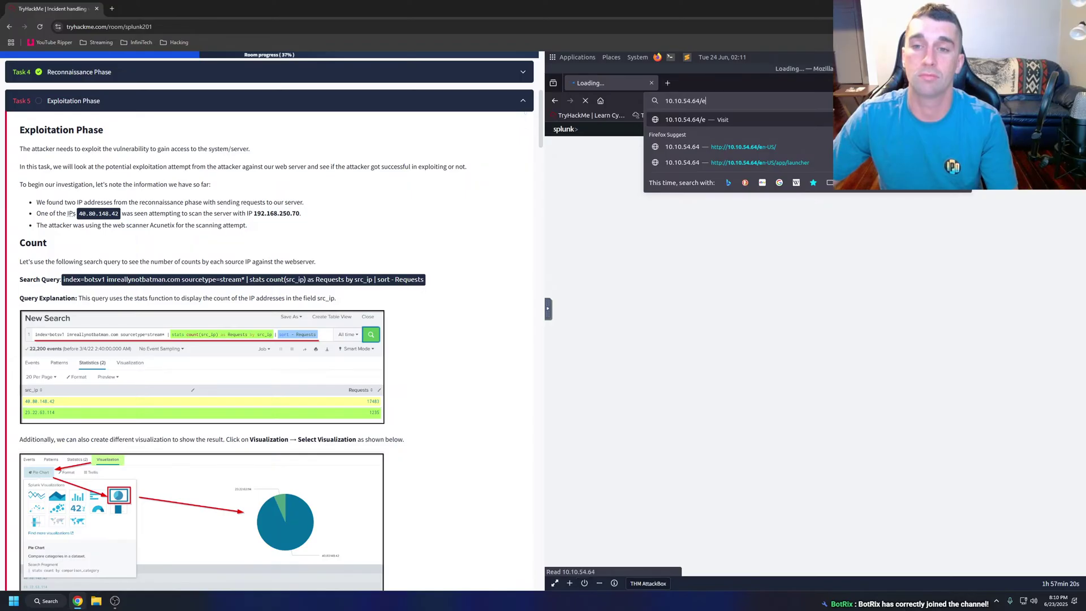
{"action": "key", "text": "Return"}
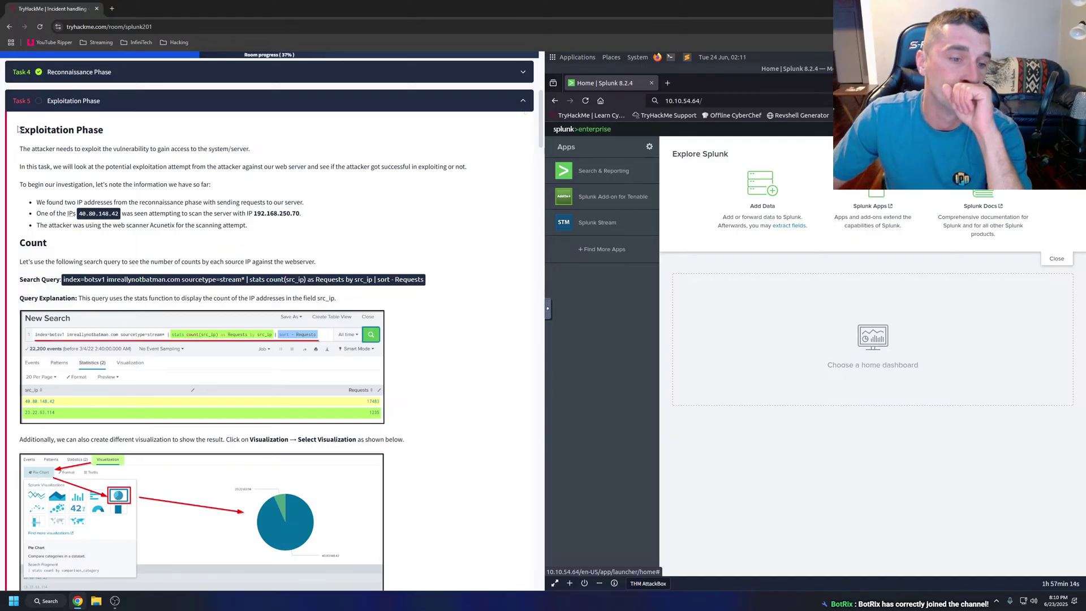
Paste Task 5's stats count by src_ip query for imreallynotbatman.com into Search & Reporting.
{"action": "left_click_drag", "start_coordinate": [63, 279], "coordinate": [426, 283]}
{"action": "key", "text": "ctrl+c"}
{"action": "left_click", "coordinate": [576, 181]}
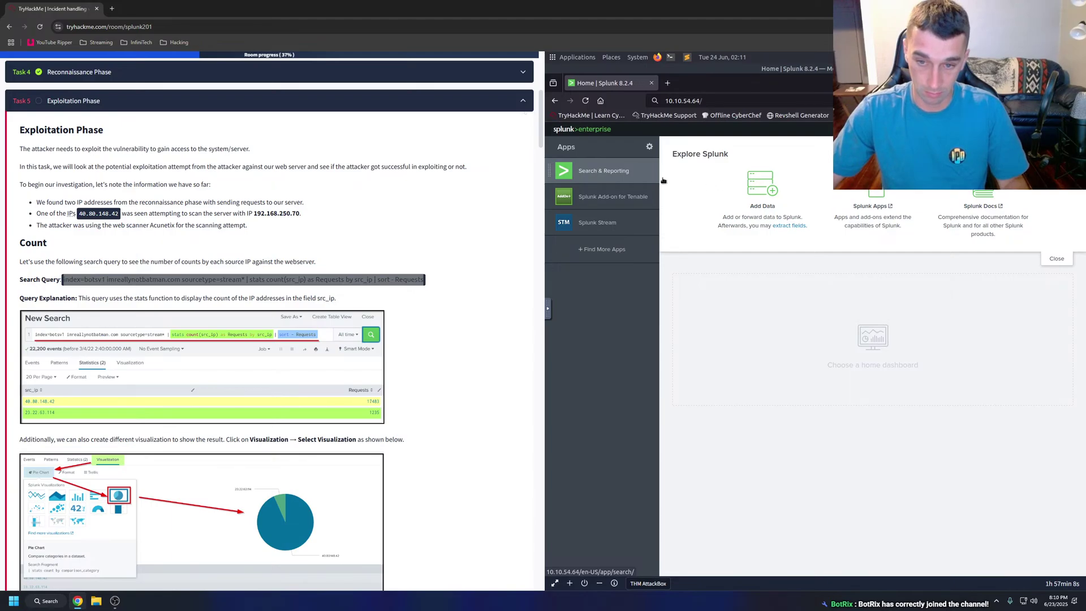
{"action": "scroll", "coordinate": [474, 195], "scroll_direction": "up", "scroll_amount": 3}
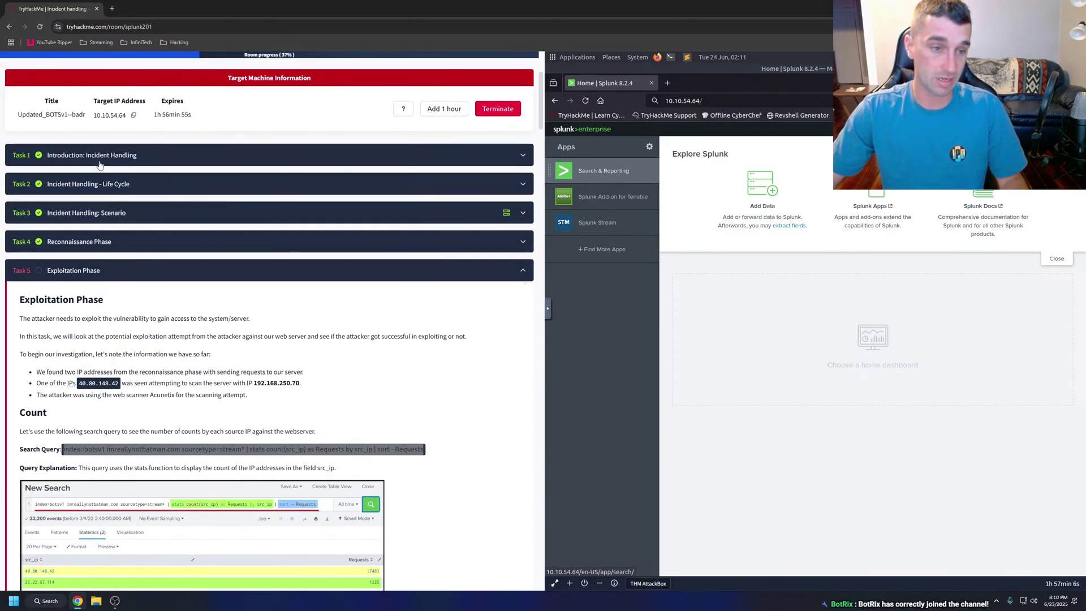
{"action": "left_click", "coordinate": [100, 186]}
{"action": "scroll", "coordinate": [272, 339], "scroll_direction": "down", "scroll_amount": 10}
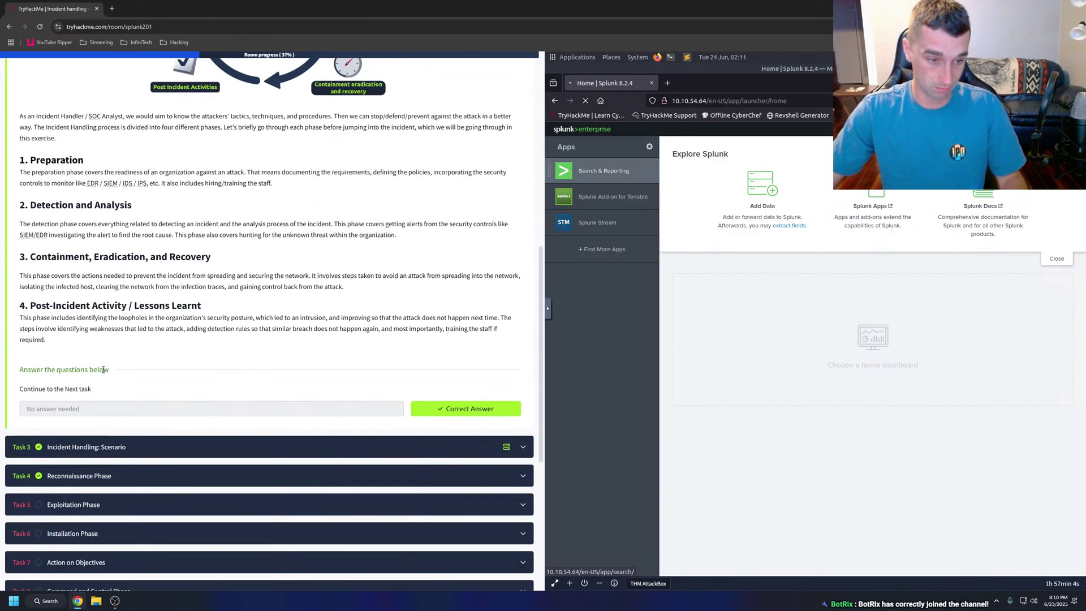
{"action": "left_click", "coordinate": [273, 444]}
{"action": "scroll", "coordinate": [274, 233], "scroll_direction": "down", "scroll_amount": 10}
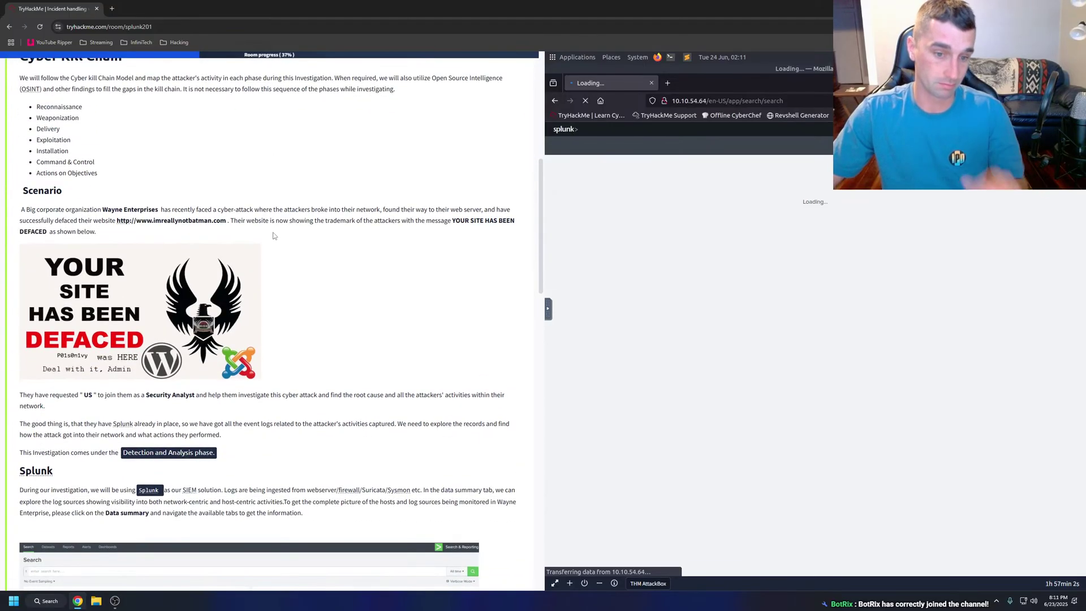
{"action": "scroll", "coordinate": [275, 232], "scroll_direction": "down", "scroll_amount": 8}
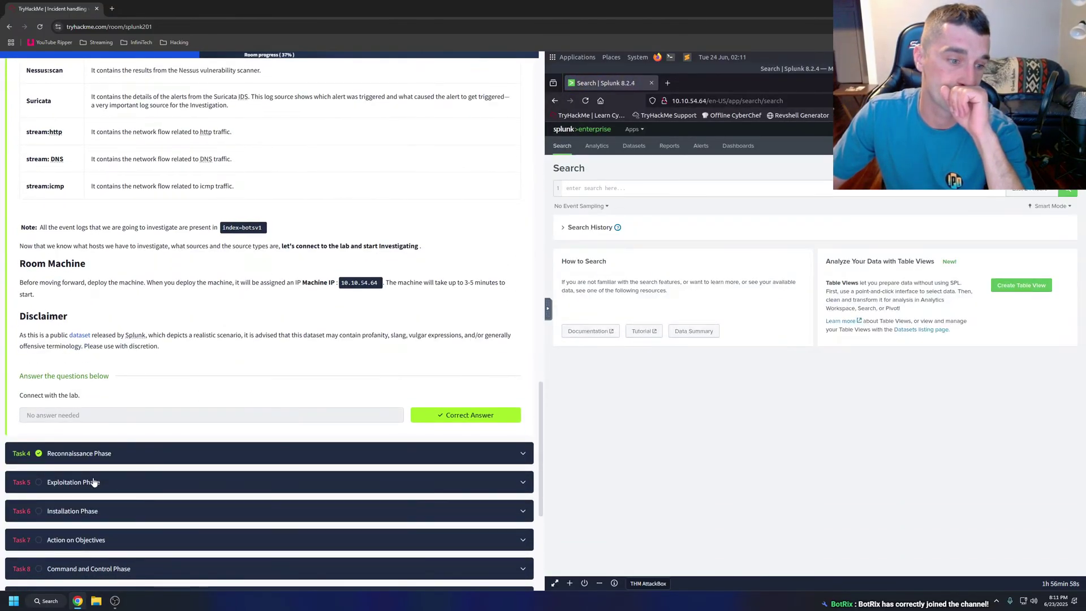
{"action": "left_click", "coordinate": [94, 480]}
{"action": "left_click", "coordinate": [589, 191]}
{"action": "key", "text": "ctrl+v"}
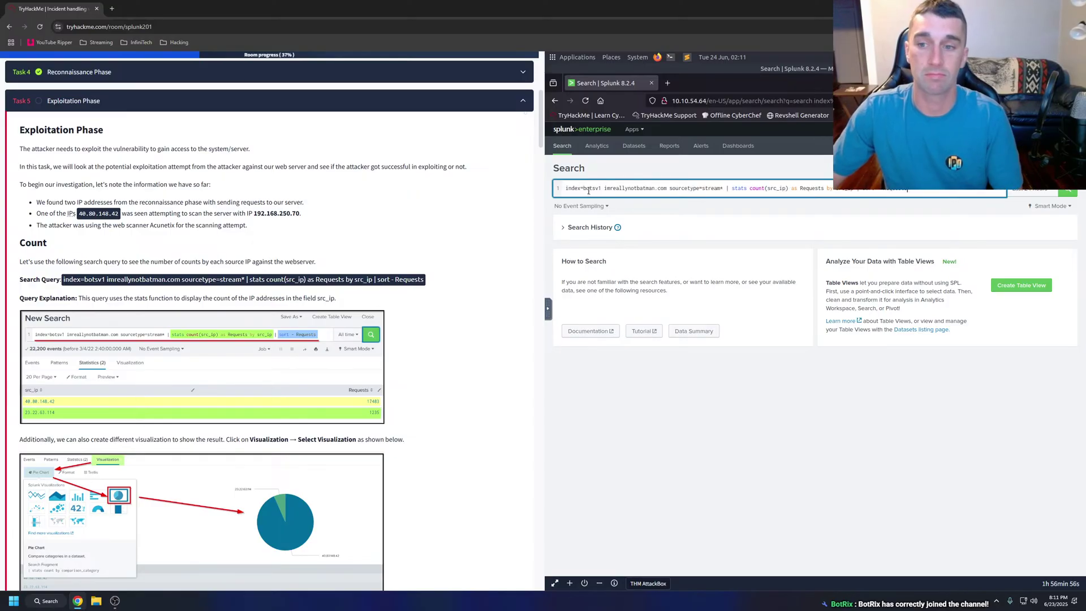
Run the src_ip count search and have the Exploitation Phase introduction read aloud.
{"action": "key", "text": "Return"}
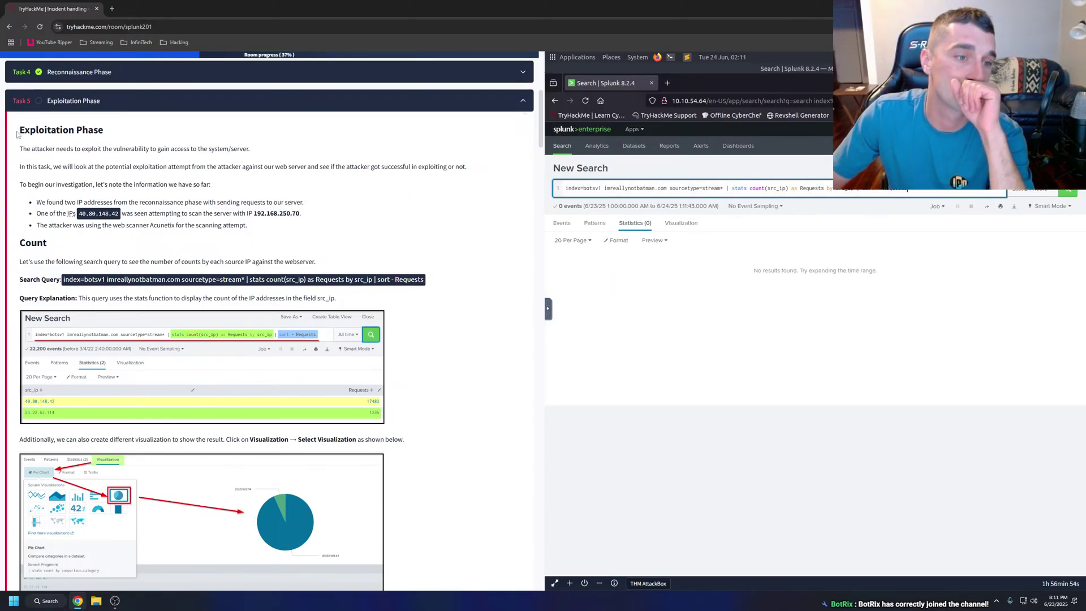
{"action": "left_click_drag", "start_coordinate": [17, 134], "coordinate": [324, 261]}
{"action": "right_click", "coordinate": [324, 261]}
{"action": "left_click", "coordinate": [374, 399]}
{"action": "left_click", "coordinate": [320, 247]}
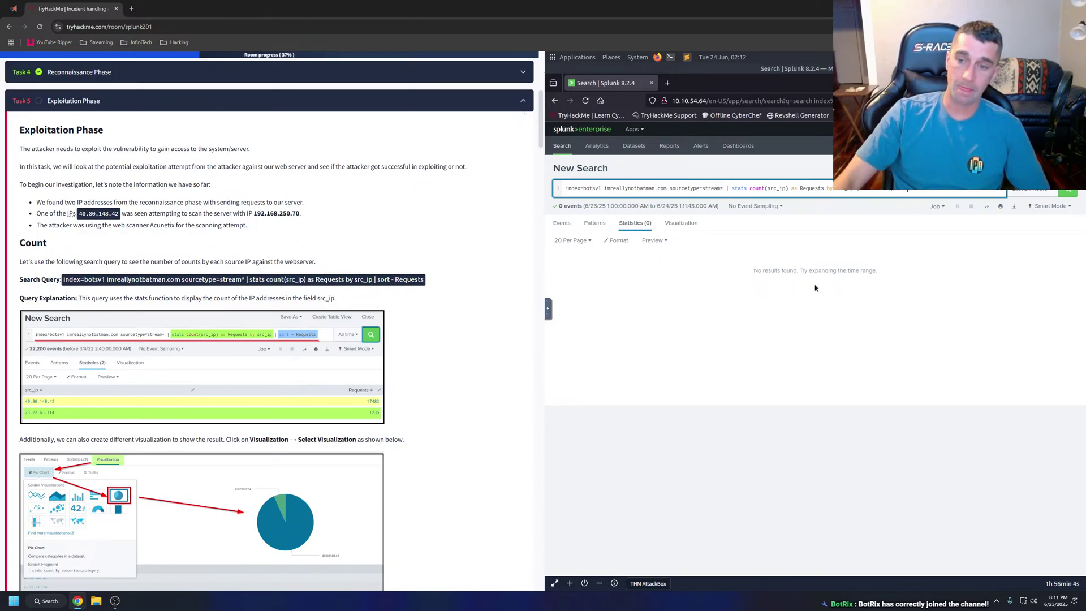
Widen the time range so 40.80.148.42 (17483) and 23.22.63.114 (1235) appear.
{"action": "left_click", "coordinate": [1035, 190]}
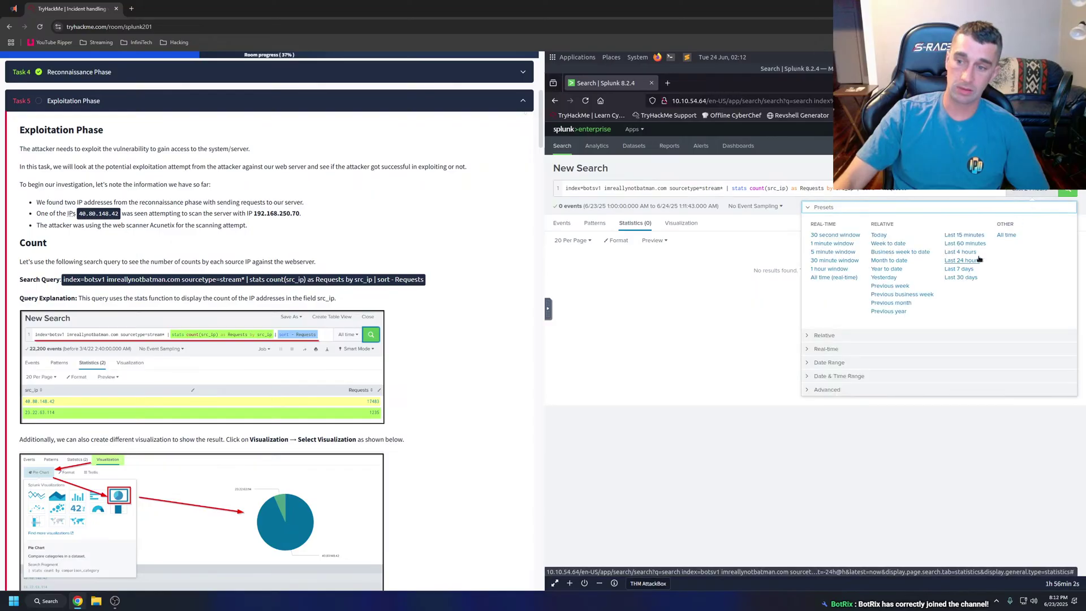
{"action": "left_click", "coordinate": [1046, 203]}
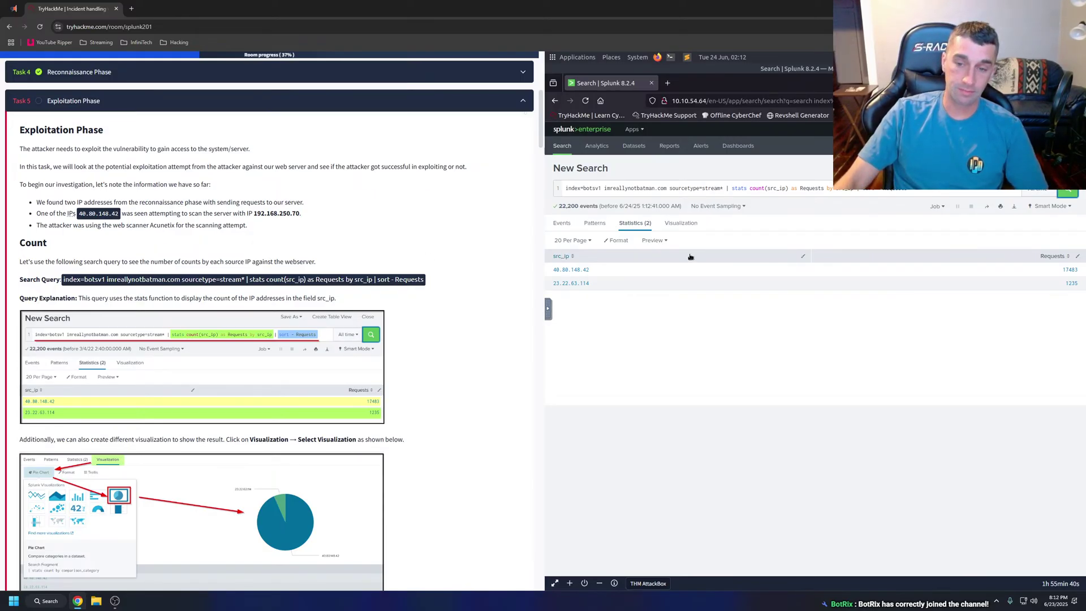
{"action": "left_click", "coordinate": [723, 188]}
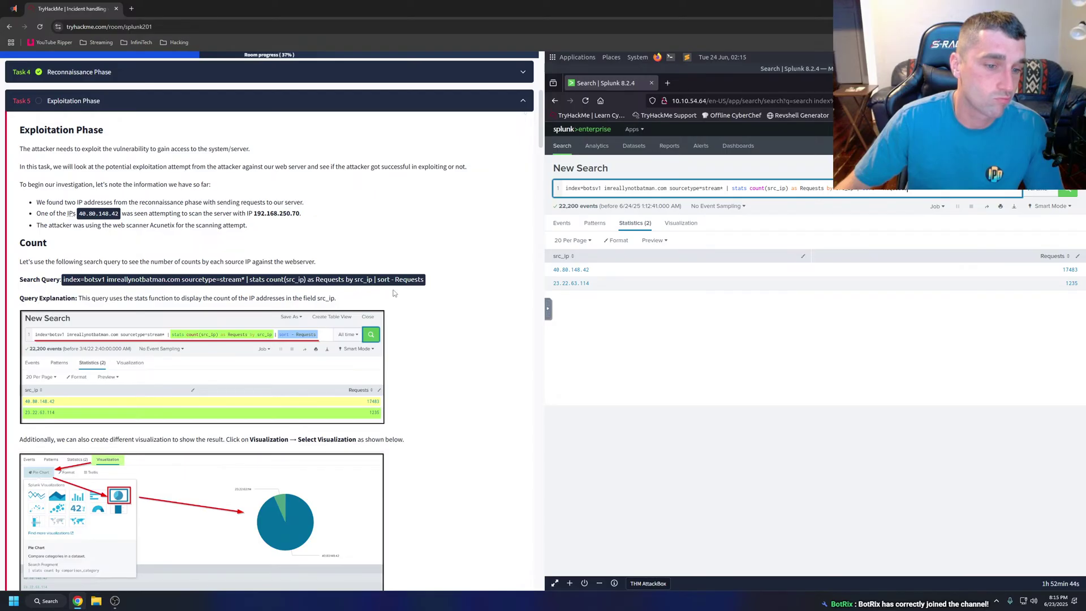
Check the tutorial's example screenshot, then chart request counts per source IP as columns.
{"action": "left_click", "coordinate": [215, 339]}
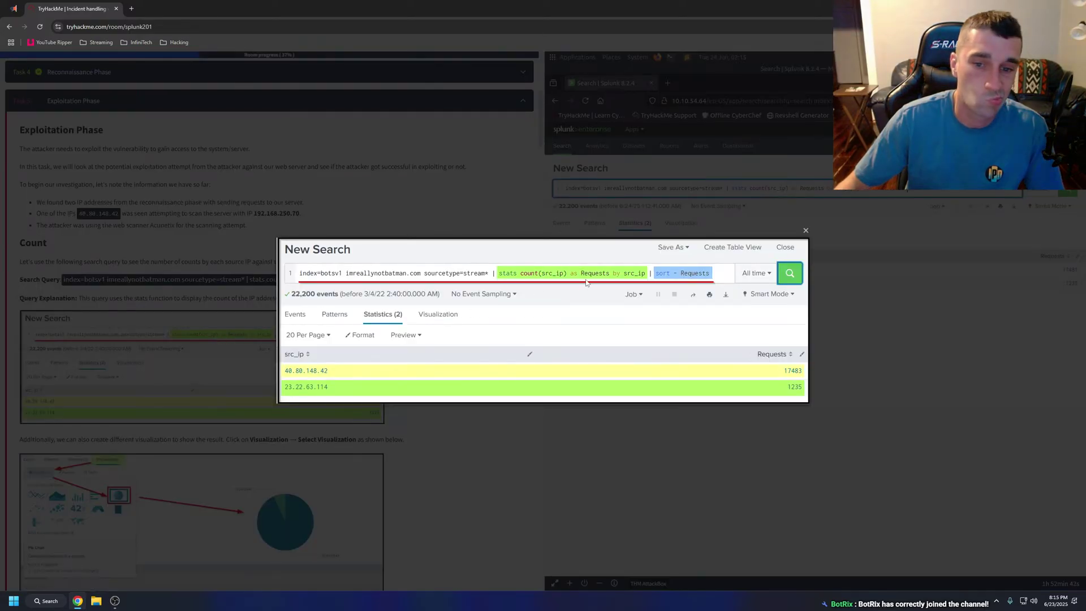
{"action": "left_click", "coordinate": [694, 215]}
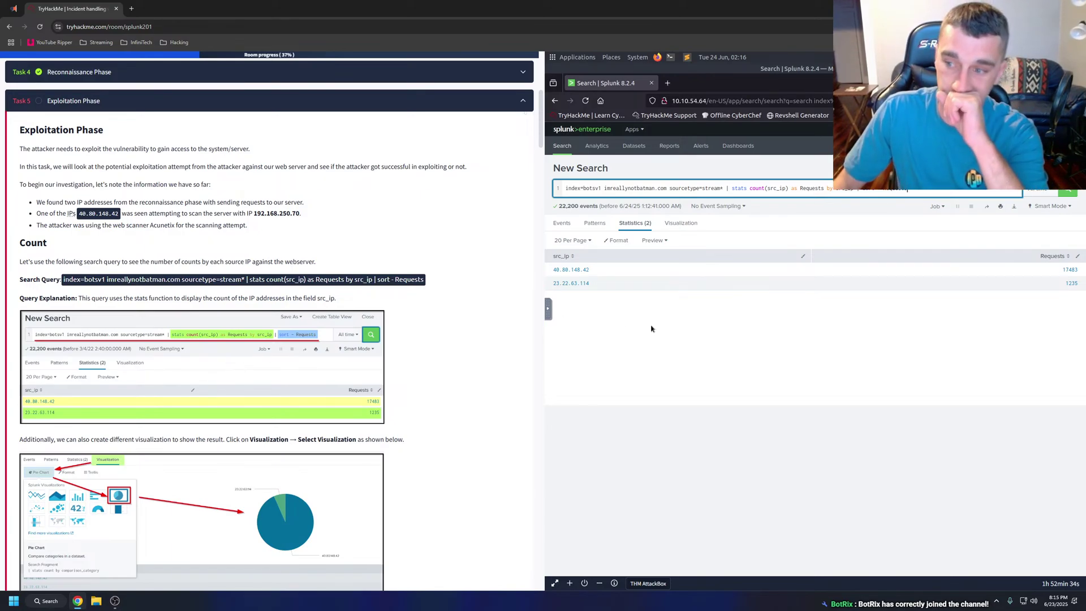
{"action": "scroll", "coordinate": [362, 303], "scroll_direction": "down", "scroll_amount": 2}
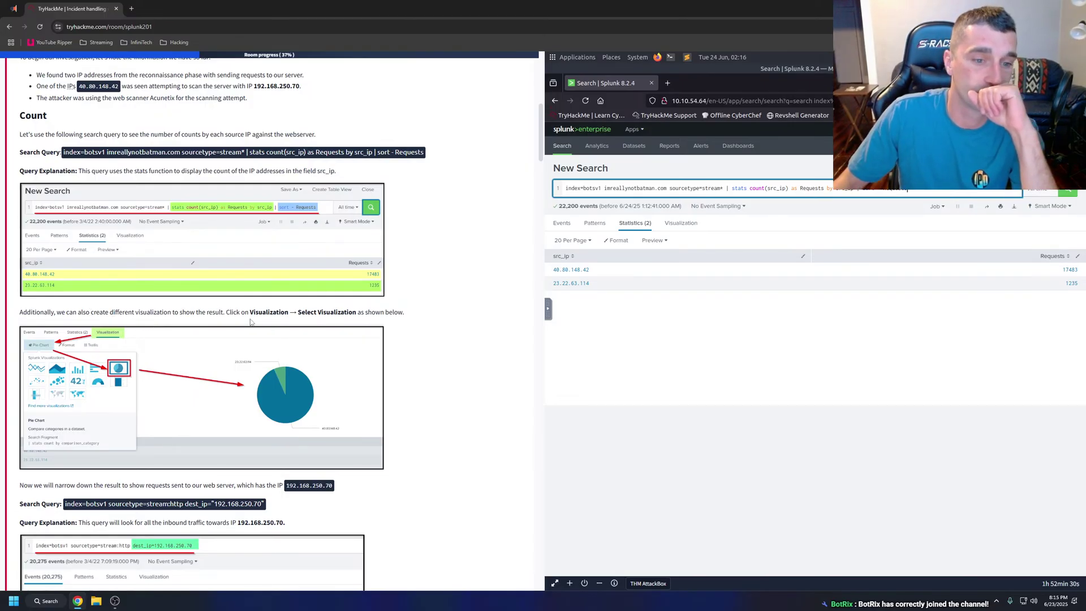
{"action": "left_click", "coordinate": [689, 225]}
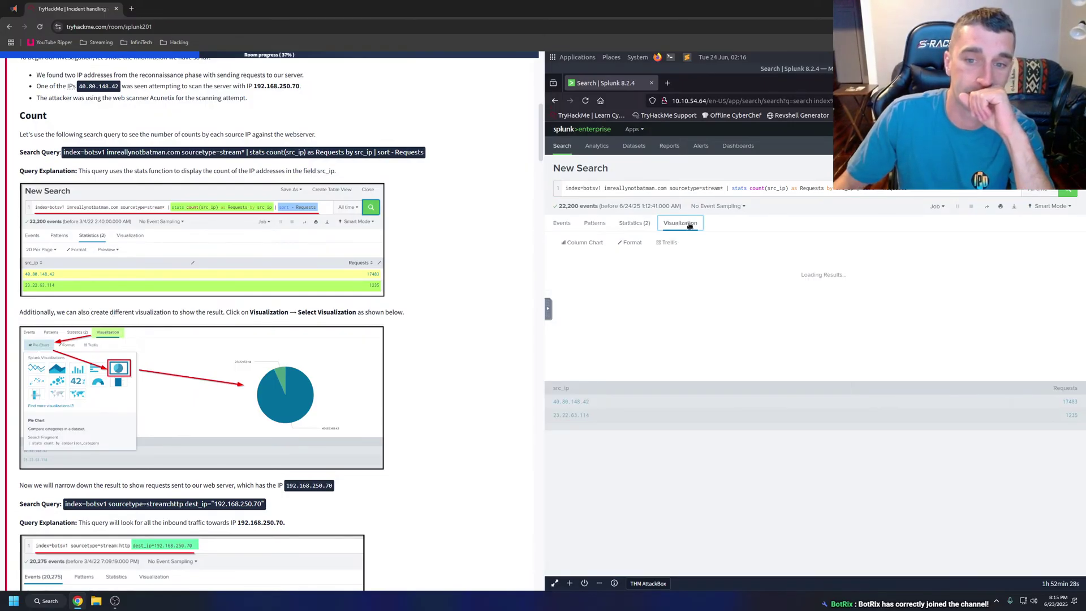
Switch the chart to a pie chart and look at the Events and Patterns tabs.
{"action": "left_click", "coordinate": [588, 243]}
{"action": "left_click", "coordinate": [697, 277]}
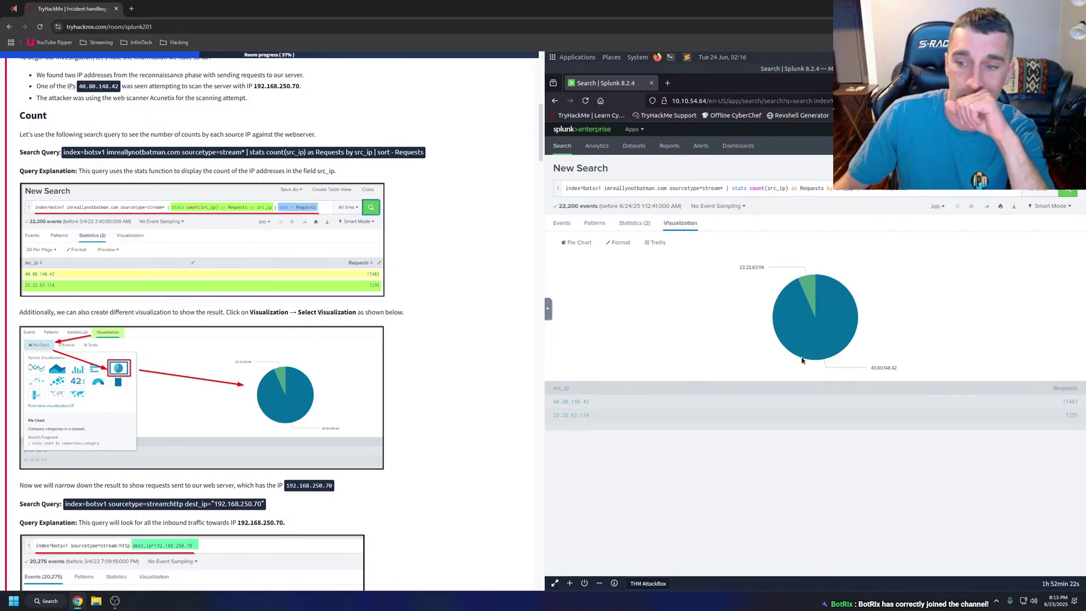
{"action": "mouse_move", "coordinate": [819, 343]}
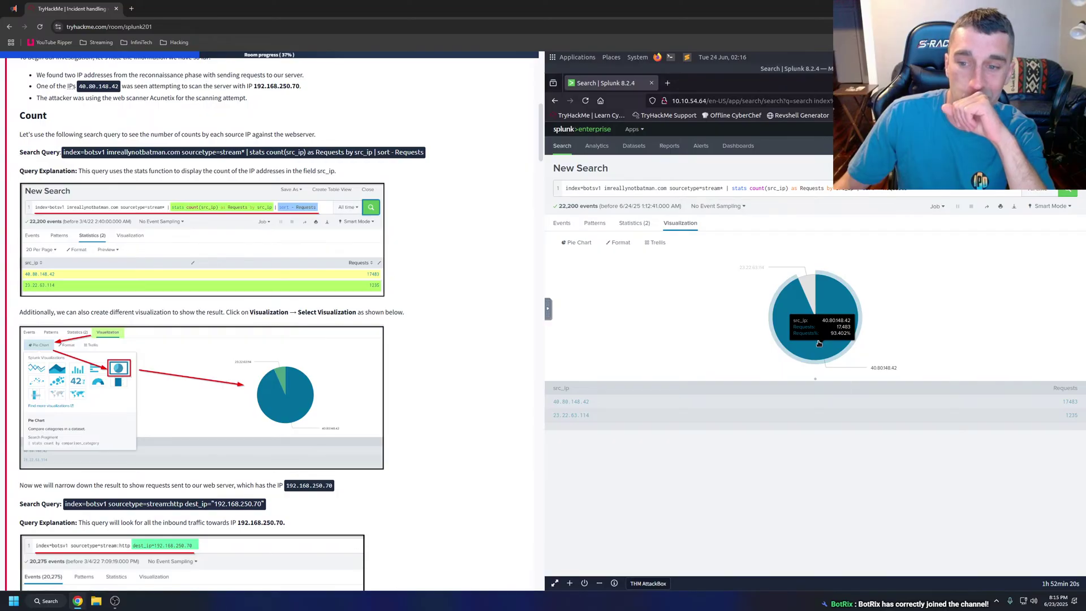
{"action": "mouse_move", "coordinate": [813, 299]}
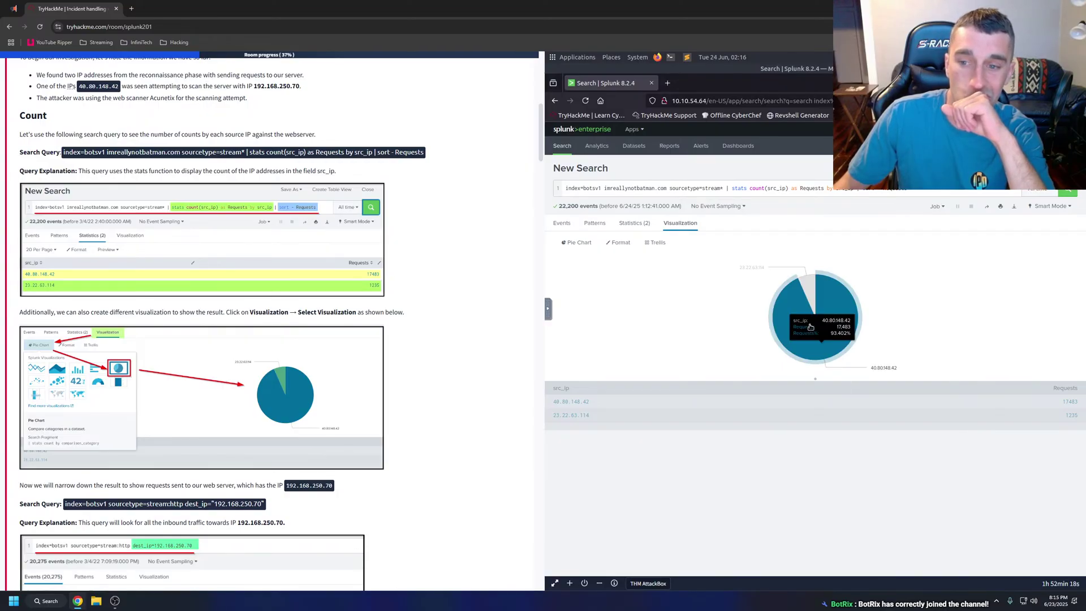
{"action": "left_click", "coordinate": [561, 224]}
{"action": "left_click", "coordinate": [596, 225]}
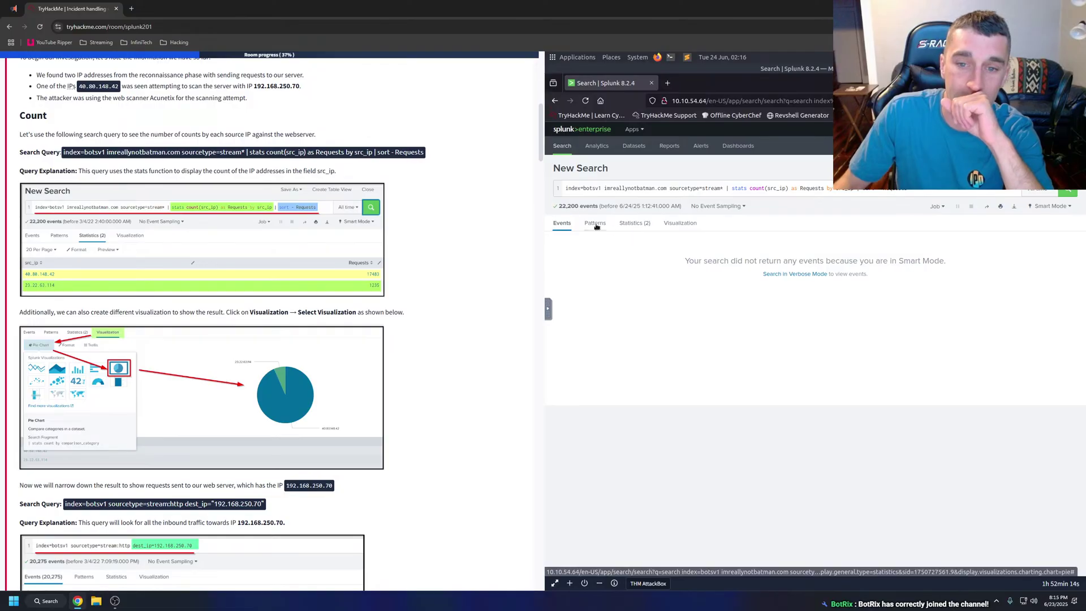
{"action": "left_click", "coordinate": [574, 225]}
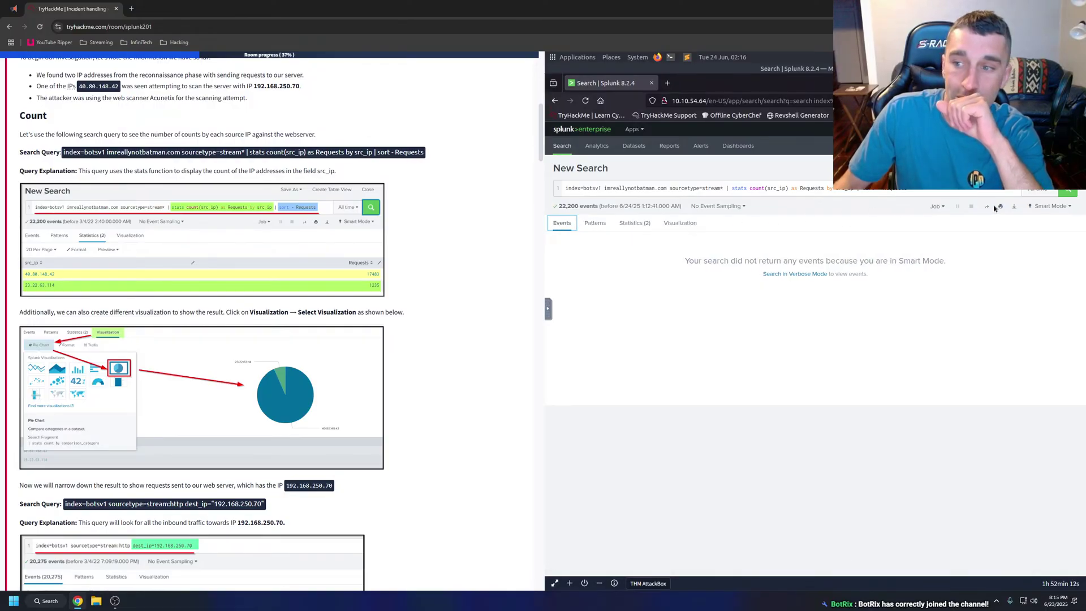
Rerun the search in Verbose Mode and review its events and src_ip statistics table.
{"action": "left_click", "coordinate": [1040, 207]}
{"action": "left_click", "coordinate": [961, 286]}
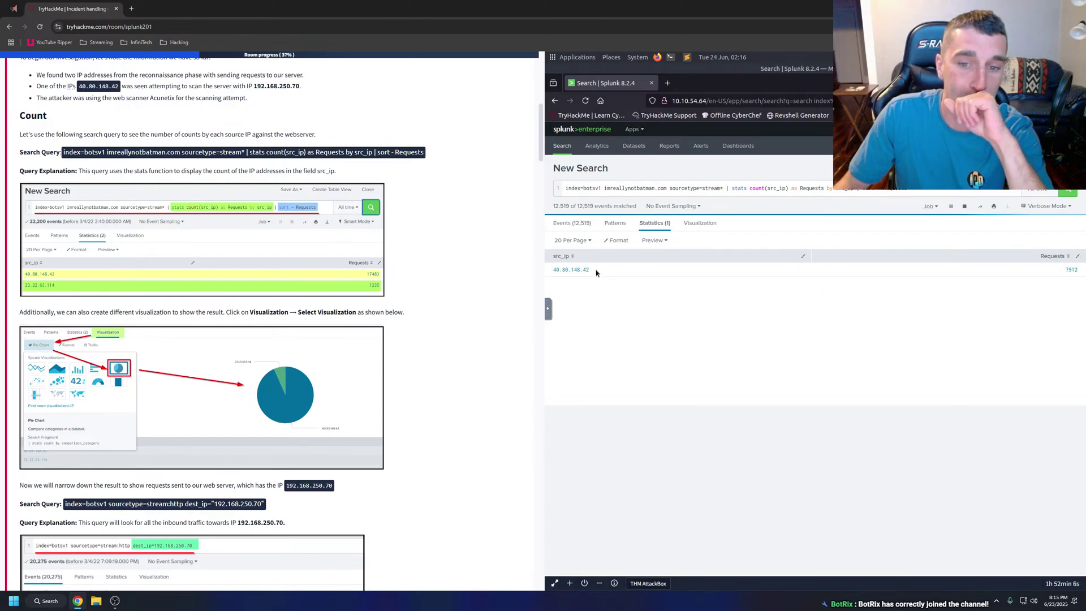
{"action": "left_click", "coordinate": [572, 224]}
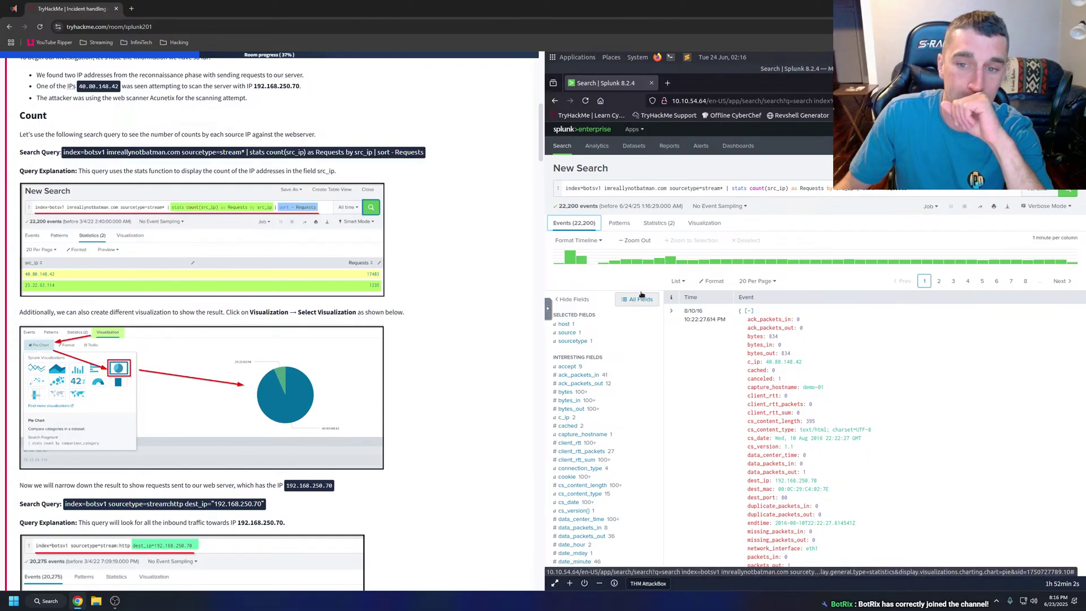
{"action": "left_click", "coordinate": [655, 224]}
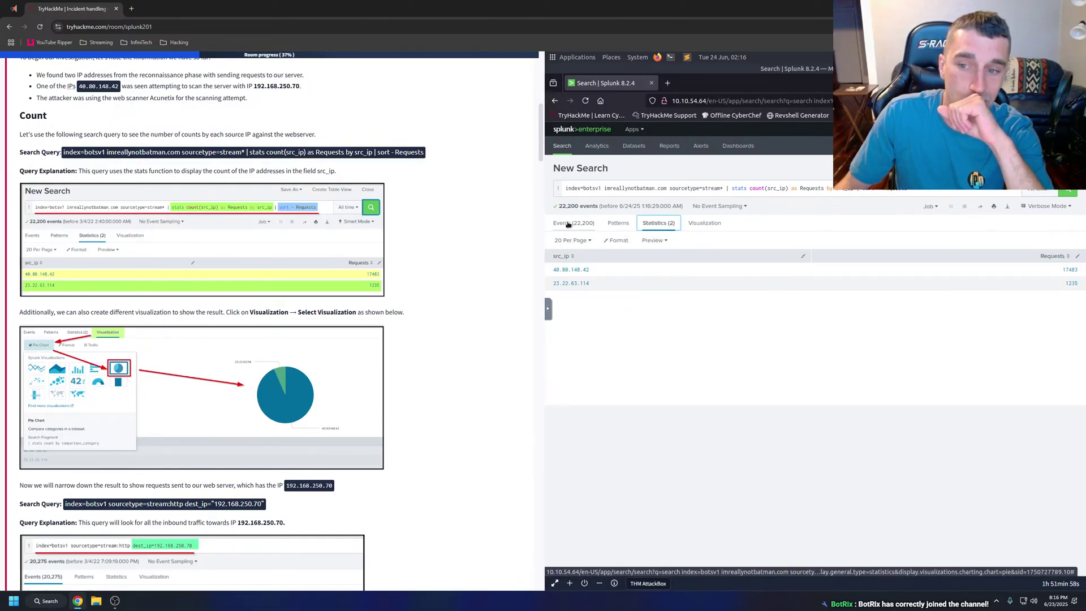
{"action": "scroll", "coordinate": [142, 349], "scroll_direction": "down", "scroll_amount": 2}
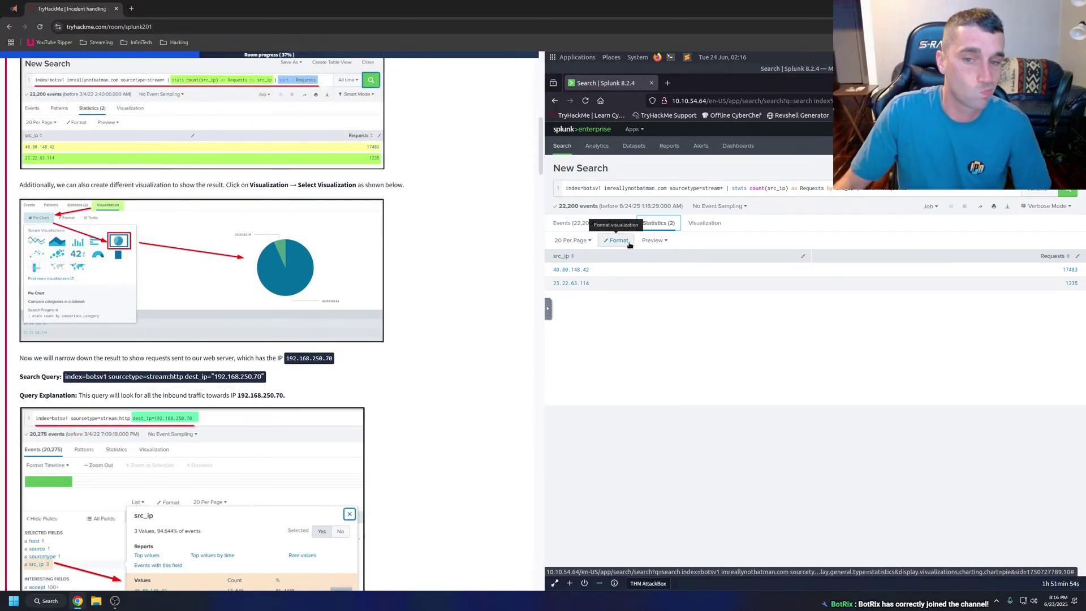
{"action": "left_click", "coordinate": [559, 225]}
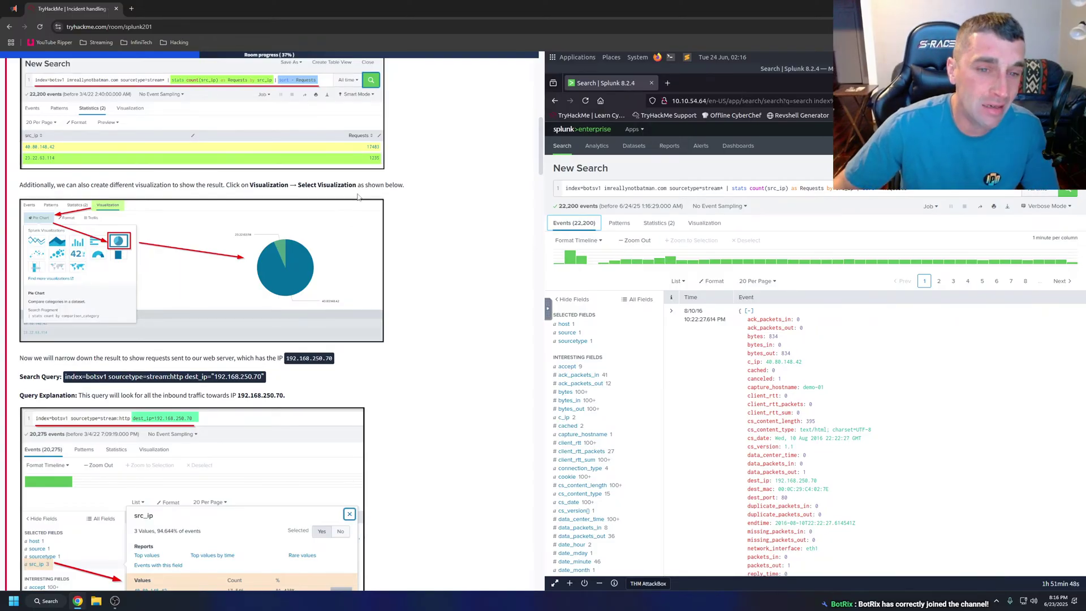
{"action": "scroll", "coordinate": [38, 285], "scroll_direction": "down", "scroll_amount": 2}
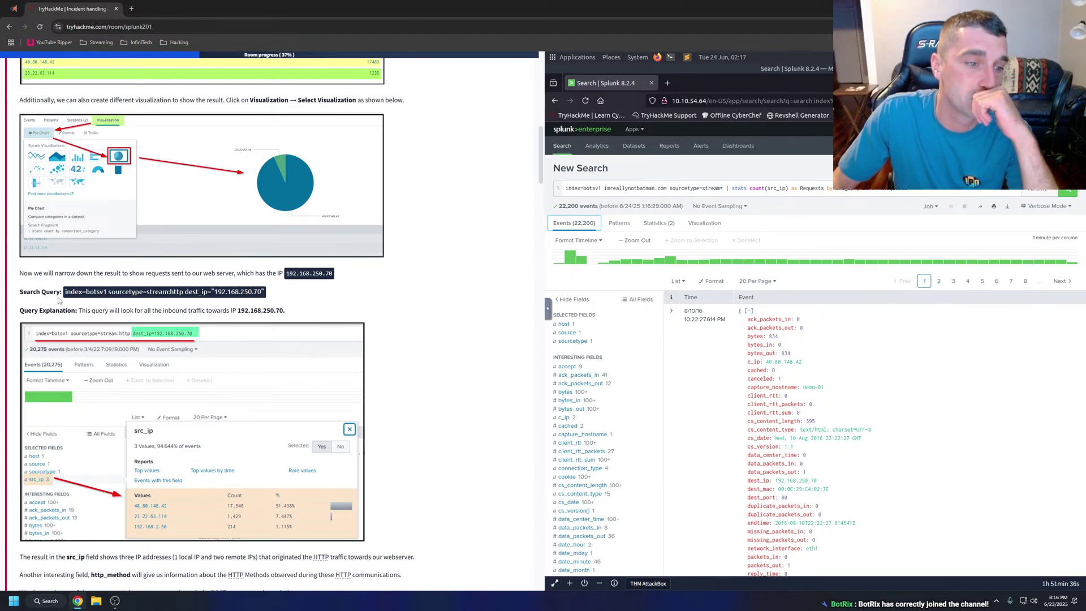
Copy the room's dest_ip query and show the dest_ip values 192.168.250.70 and 192.168.250.40.
{"action": "left_click_drag", "start_coordinate": [63, 292], "coordinate": [264, 292]}
{"action": "key", "text": "ctrl+c"}
{"action": "right_click", "coordinate": [256, 294]}
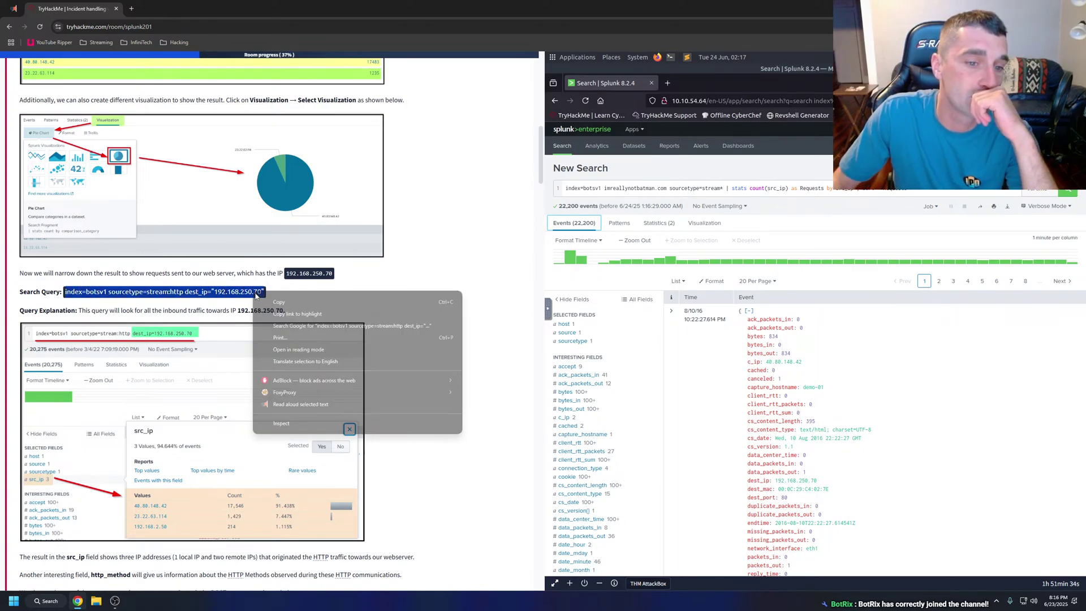
{"action": "left_click", "coordinate": [276, 303]}
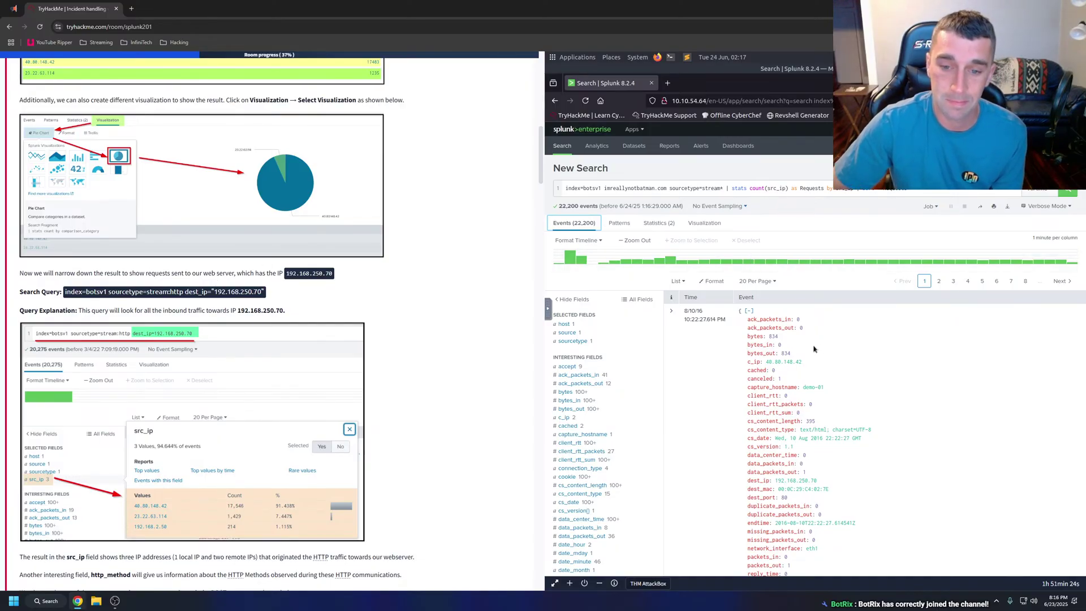
{"action": "scroll", "coordinate": [814, 349], "scroll_direction": "down", "scroll_amount": 1}
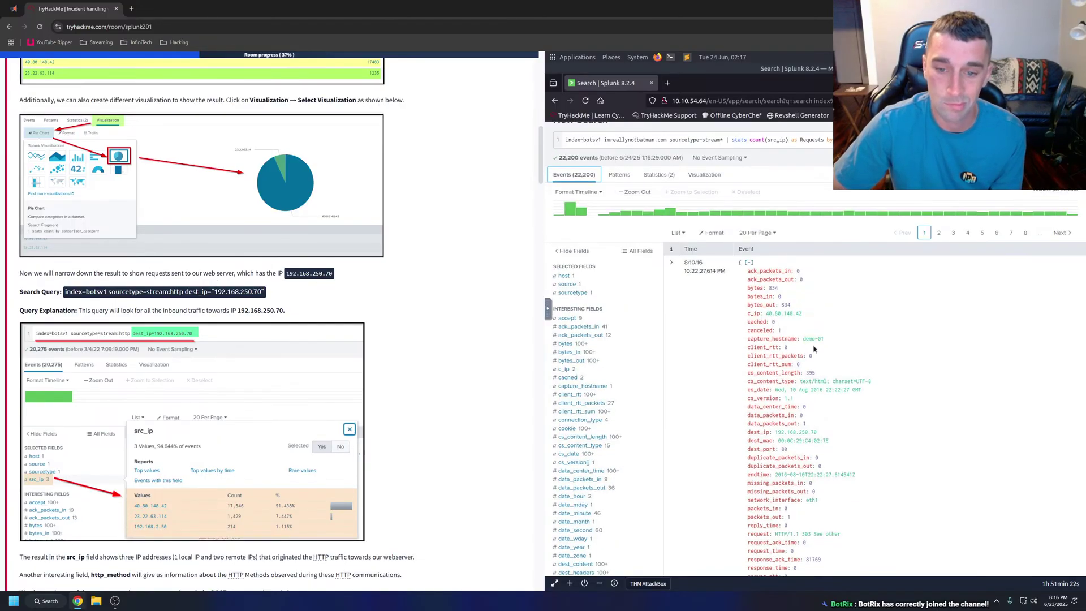
{"action": "scroll", "coordinate": [814, 349], "scroll_direction": "down", "scroll_amount": 2}
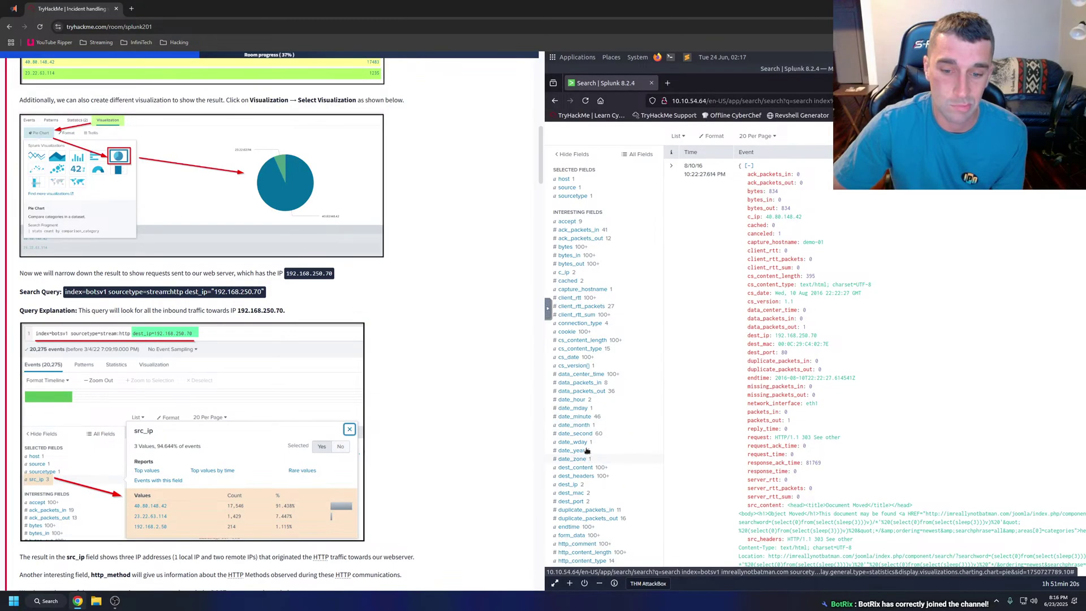
{"action": "scroll", "coordinate": [593, 423], "scroll_direction": "down", "scroll_amount": 2}
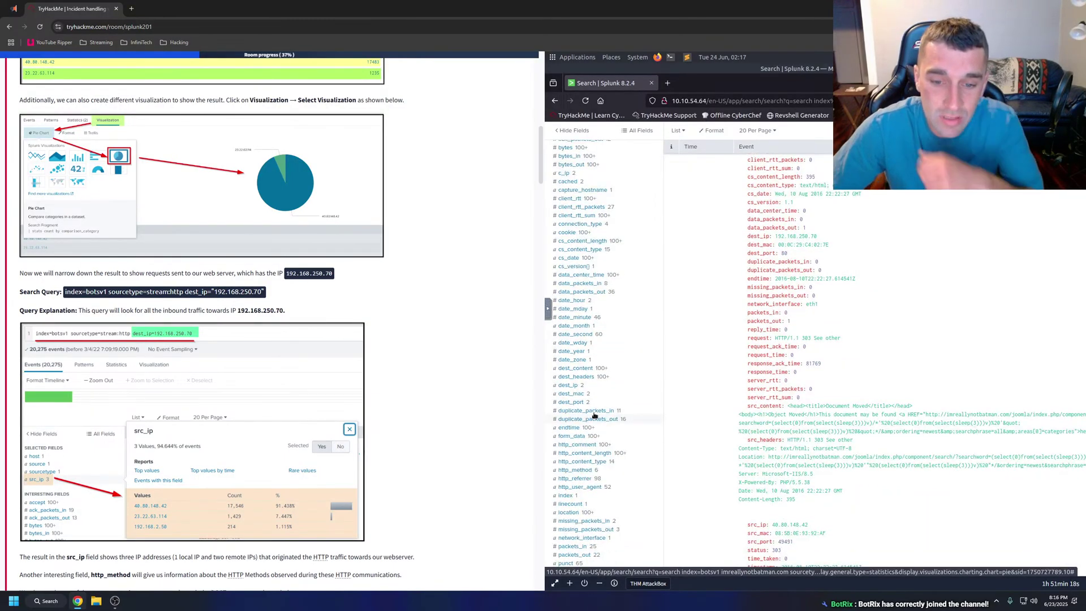
{"action": "left_click", "coordinate": [568, 386]}
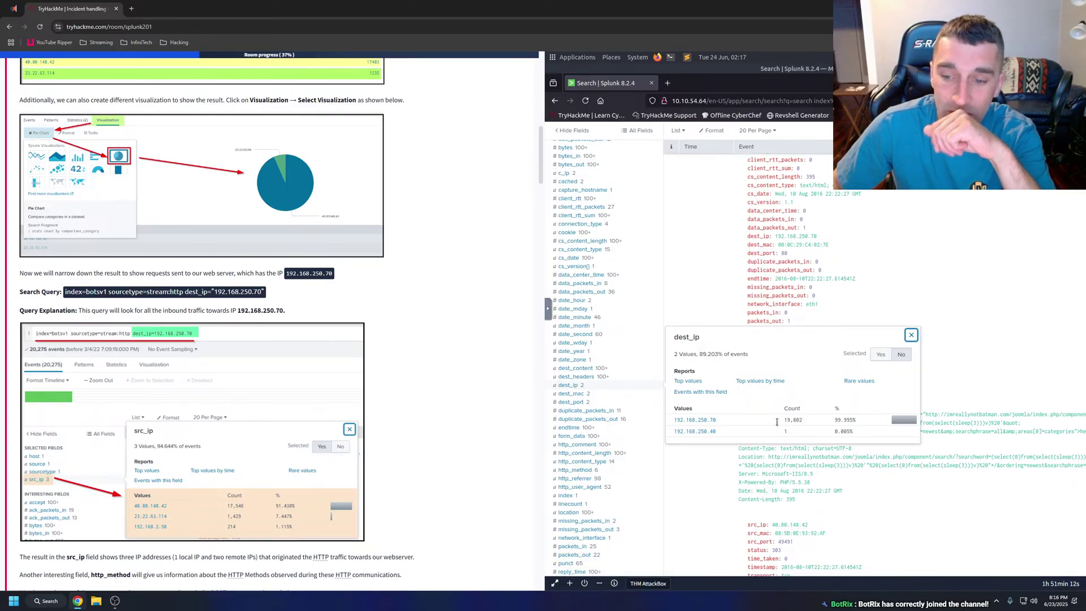
Replace the stats query with the dest_ip="192.168.250.70" stream:http search, returning 20,275 events.
{"action": "left_click", "coordinate": [960, 274]}
{"action": "scroll", "coordinate": [960, 274], "scroll_direction": "up", "scroll_amount": 5}
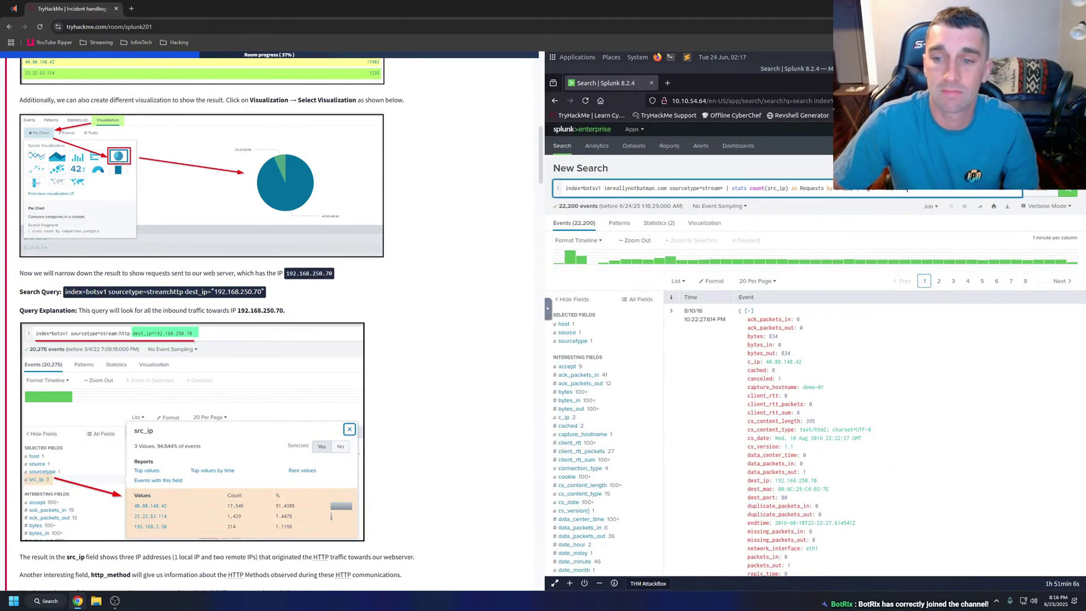
{"action": "key", "text": "ctrl+a"}
{"action": "key", "text": "ctrl+v"}
{"action": "key", "text": "Return"}
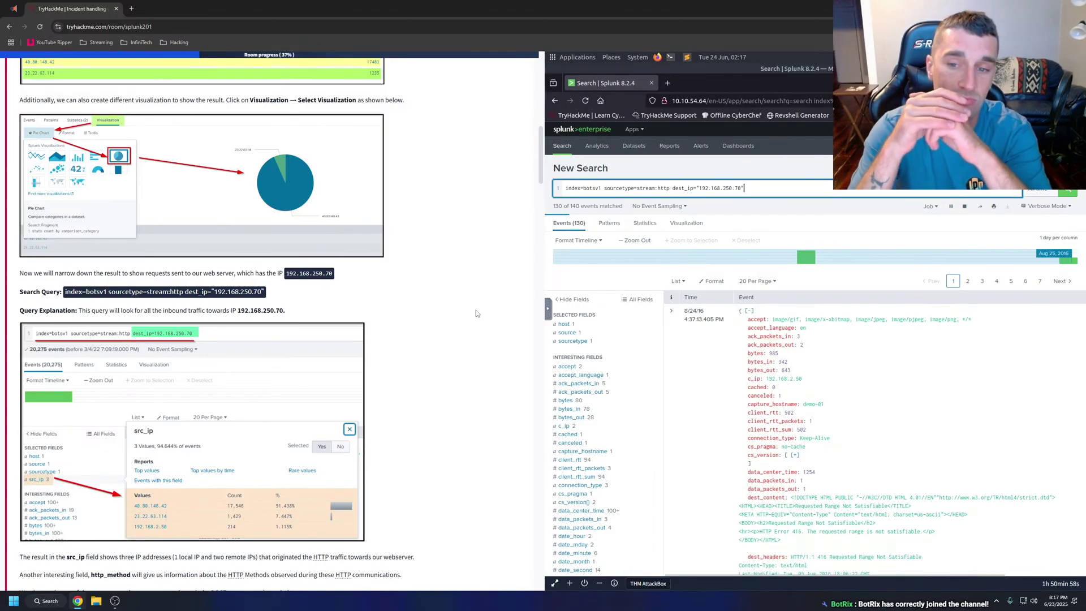
{"action": "scroll", "coordinate": [476, 310], "scroll_direction": "down", "scroll_amount": 2}
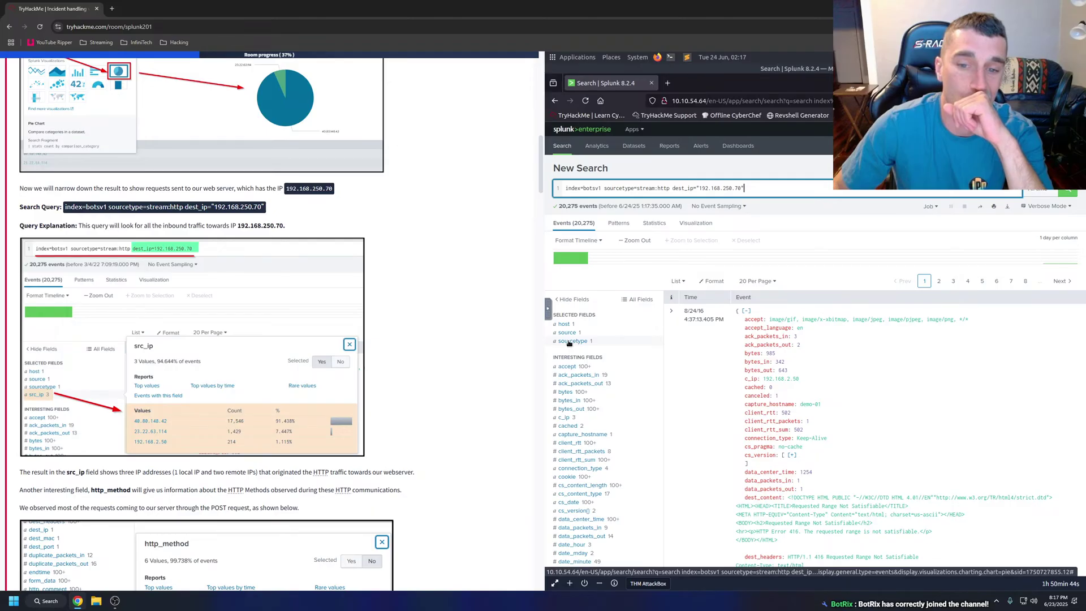
{"action": "scroll", "coordinate": [592, 366], "scroll_direction": "down", "scroll_amount": 4}
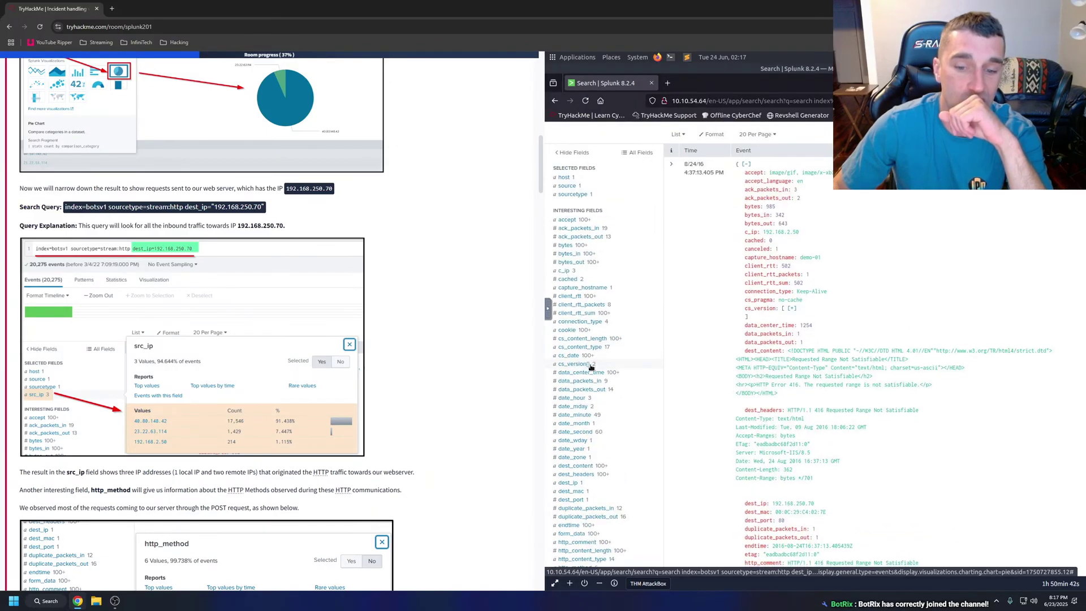
{"action": "scroll", "coordinate": [592, 366], "scroll_direction": "down", "scroll_amount": 10}
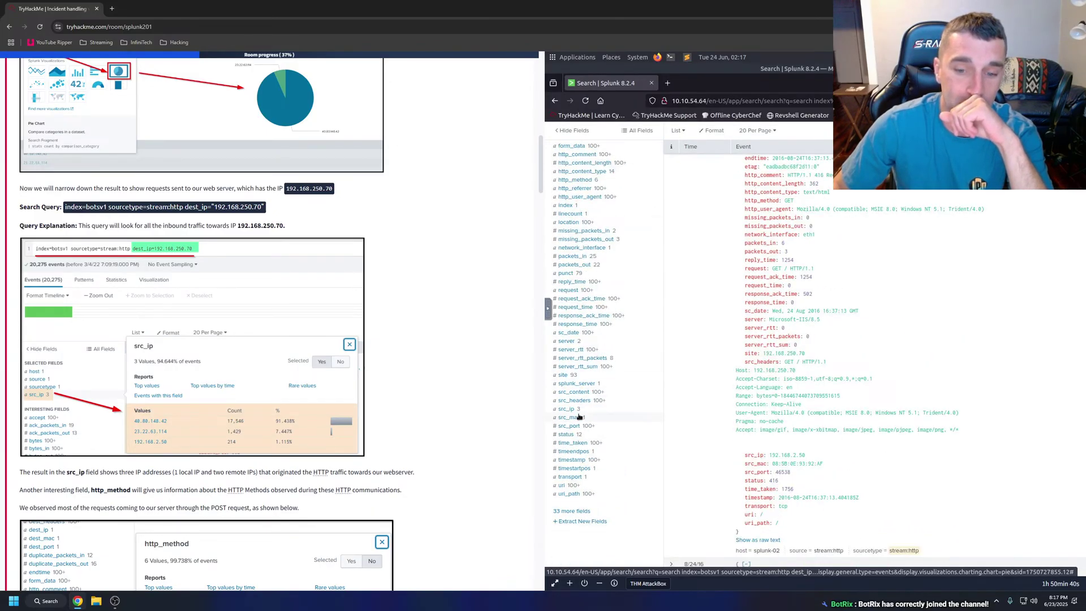
Add src_ip to the selected fields and view its three source IPs, led by 40.80.148.42.
{"action": "left_click", "coordinate": [556, 409]}
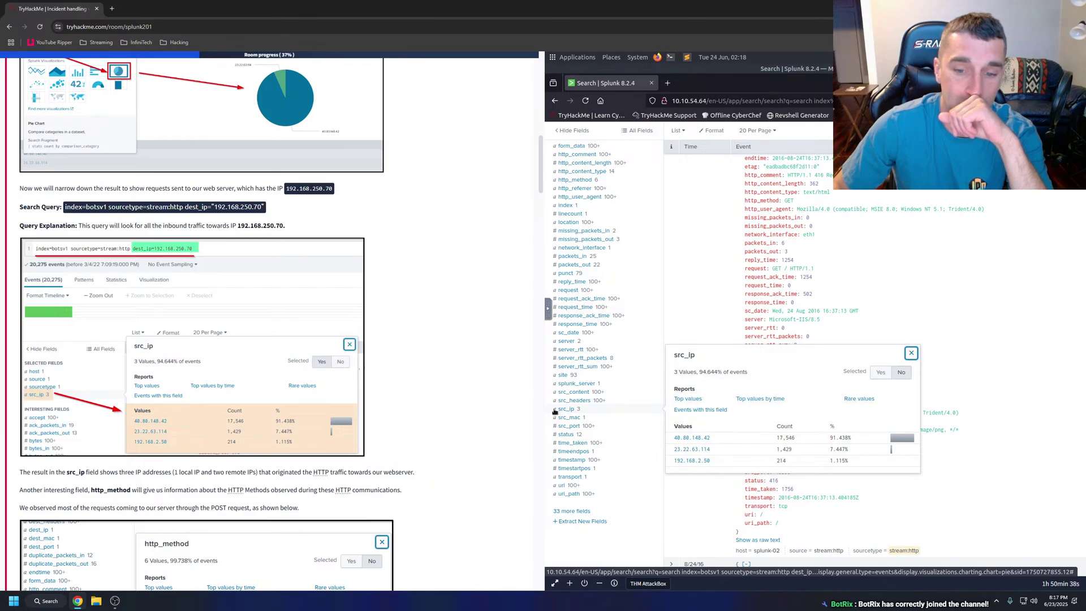
{"action": "left_click", "coordinate": [566, 410]}
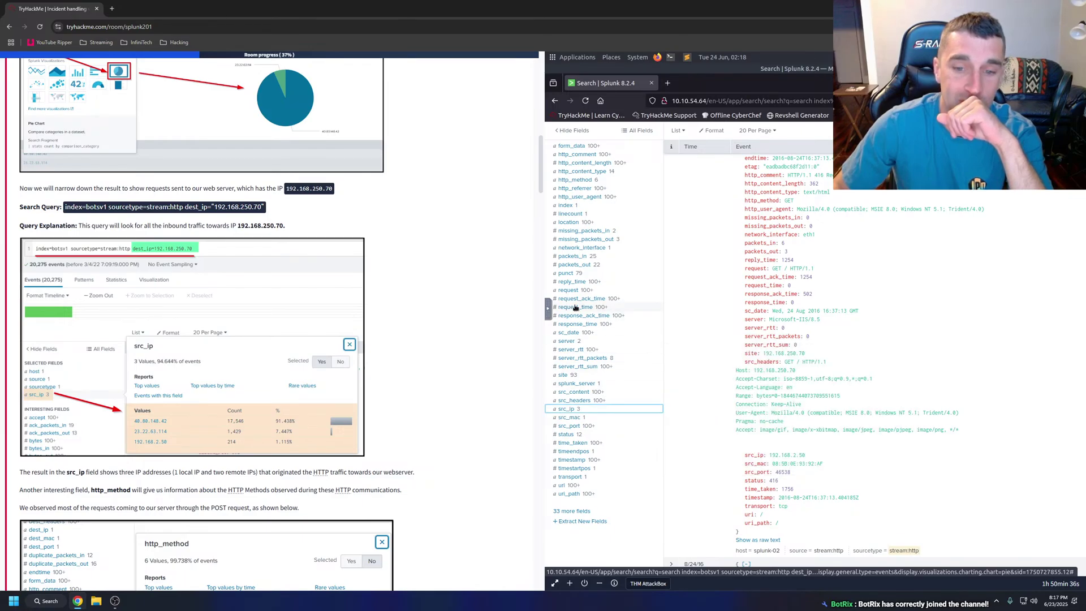
{"action": "left_click", "coordinate": [556, 410]}
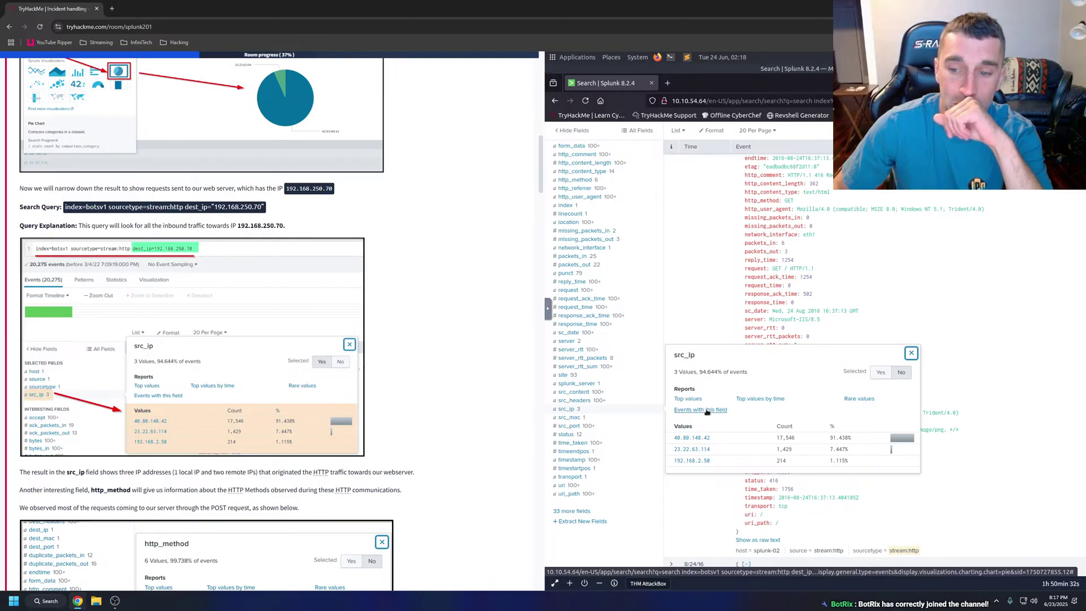
{"action": "left_click", "coordinate": [881, 372]}
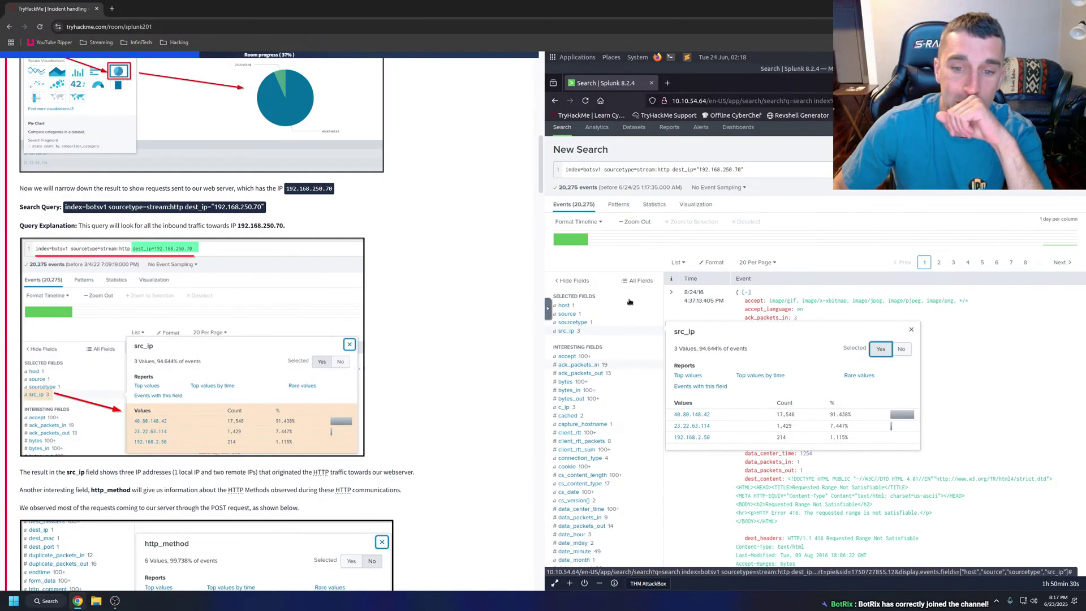
{"action": "left_click", "coordinate": [620, 260]}
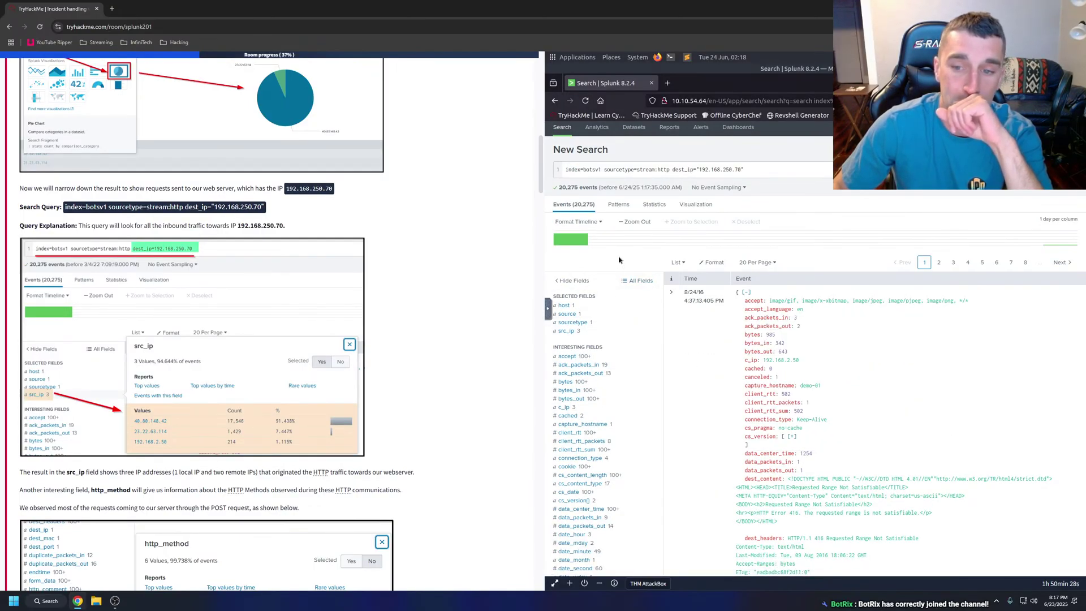
{"action": "left_click", "coordinate": [574, 333]}
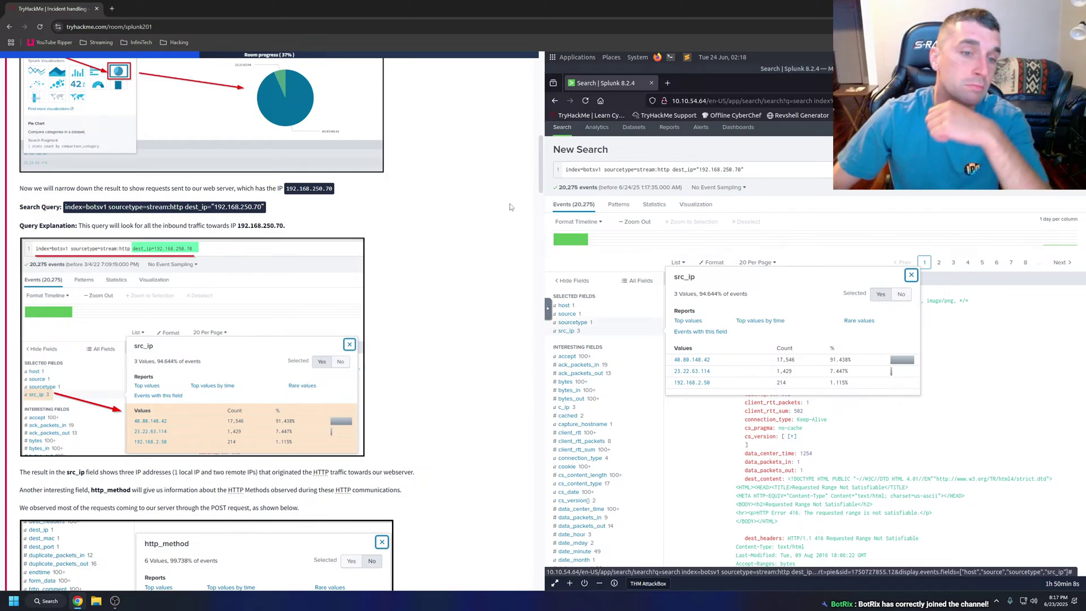
{"action": "scroll", "coordinate": [318, 232], "scroll_direction": "down", "scroll_amount": 2}
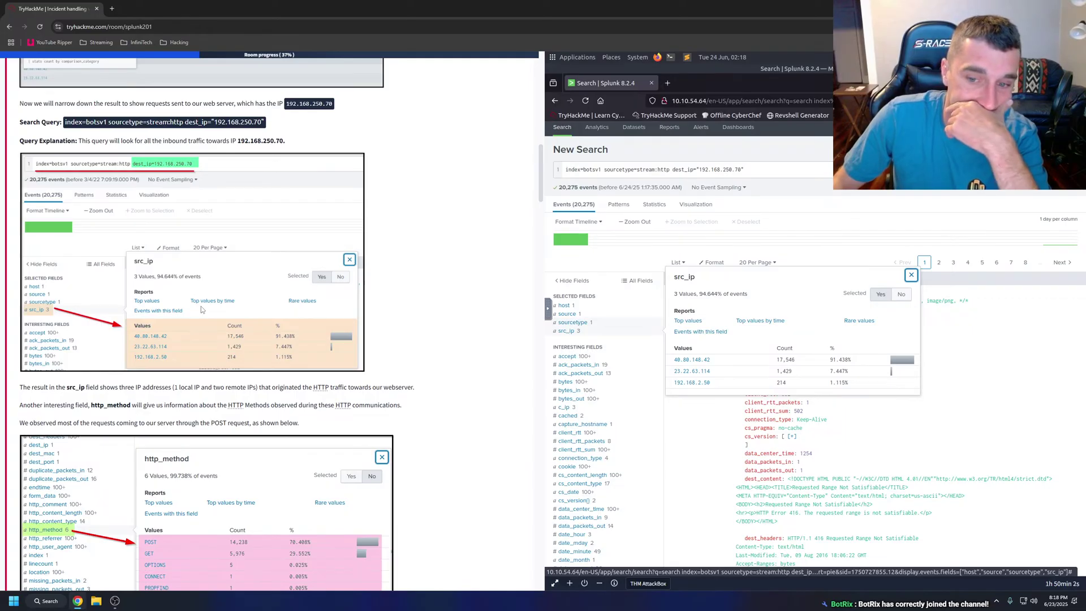
Select the tutorial paragraphs and apply a text action from their context menu.
{"action": "scroll", "coordinate": [202, 306], "scroll_direction": "down", "scroll_amount": 2}
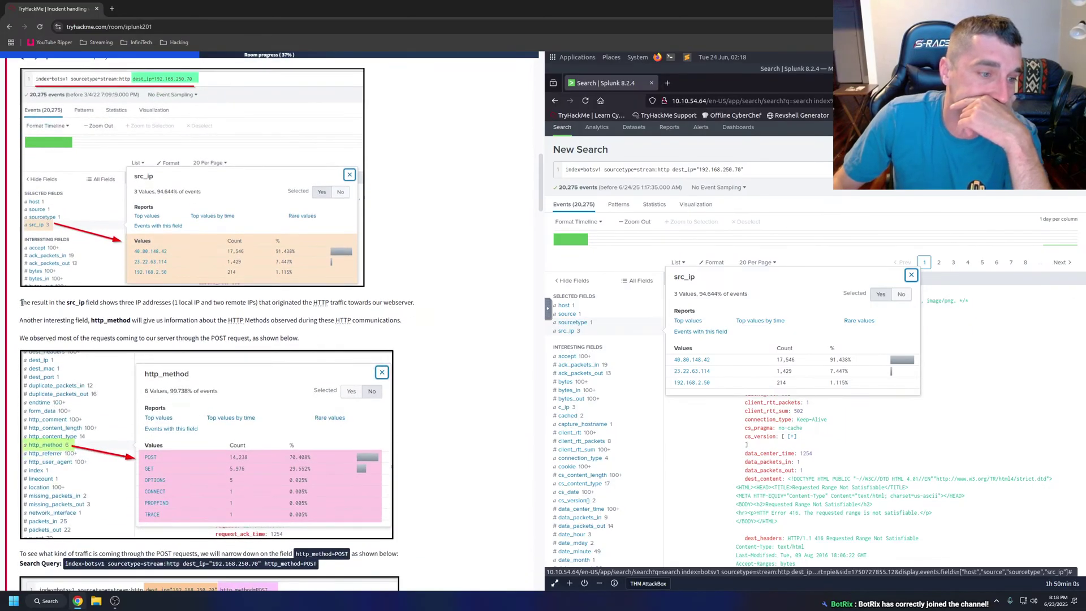
{"action": "left_click_drag", "start_coordinate": [14, 301], "coordinate": [305, 338]}
{"action": "right_click", "coordinate": [305, 338]}
{"action": "left_click", "coordinate": [342, 442]}
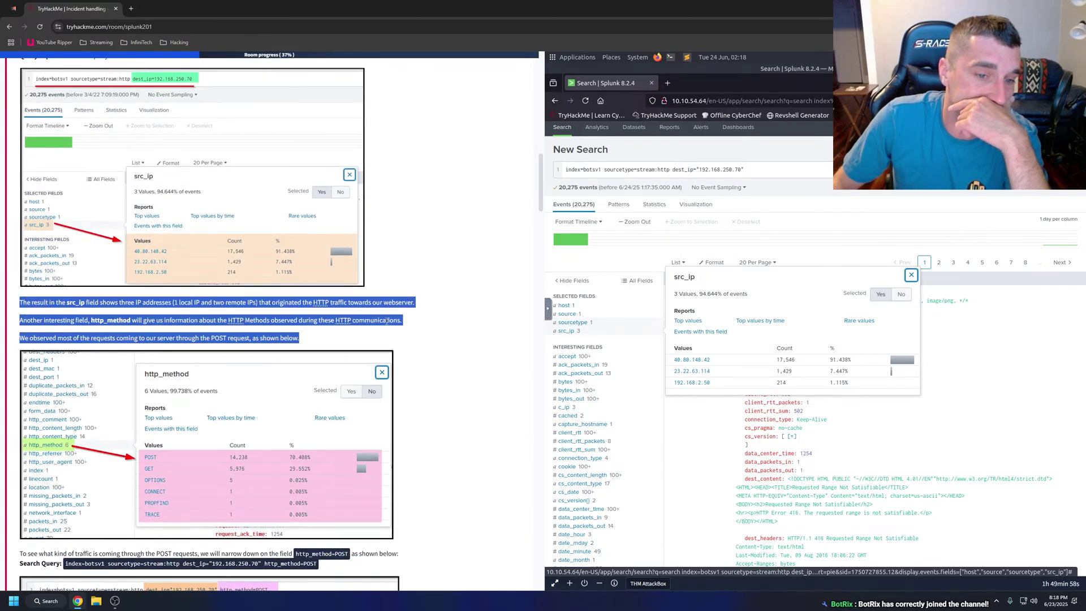
{"action": "left_click", "coordinate": [393, 334]}
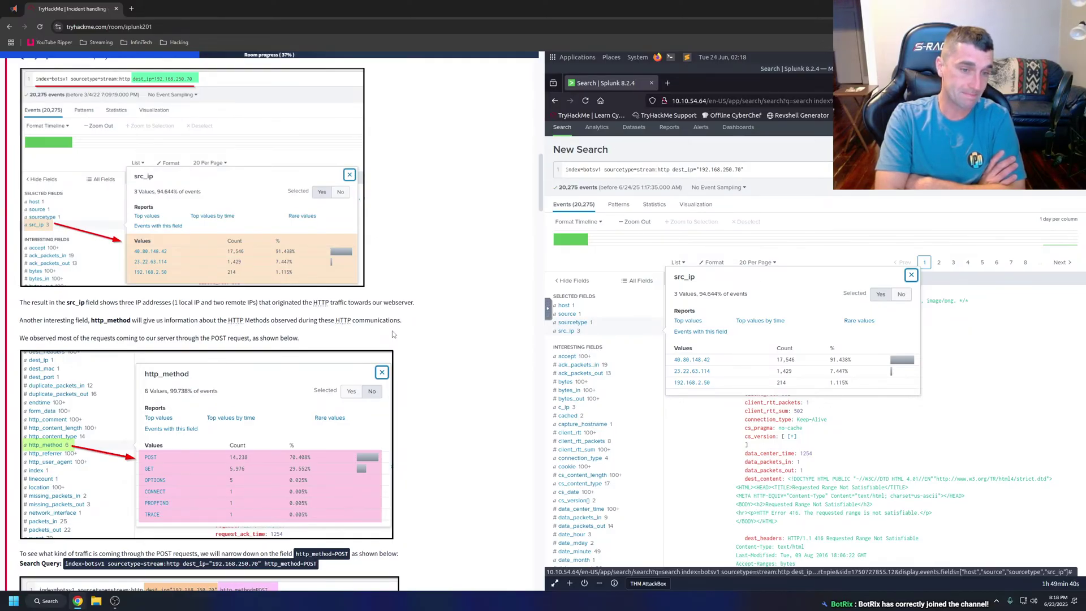
Show the http_method values: POST with 14,238 events and GET with 5,976.
{"action": "scroll", "coordinate": [583, 461], "scroll_direction": "down", "scroll_amount": 2}
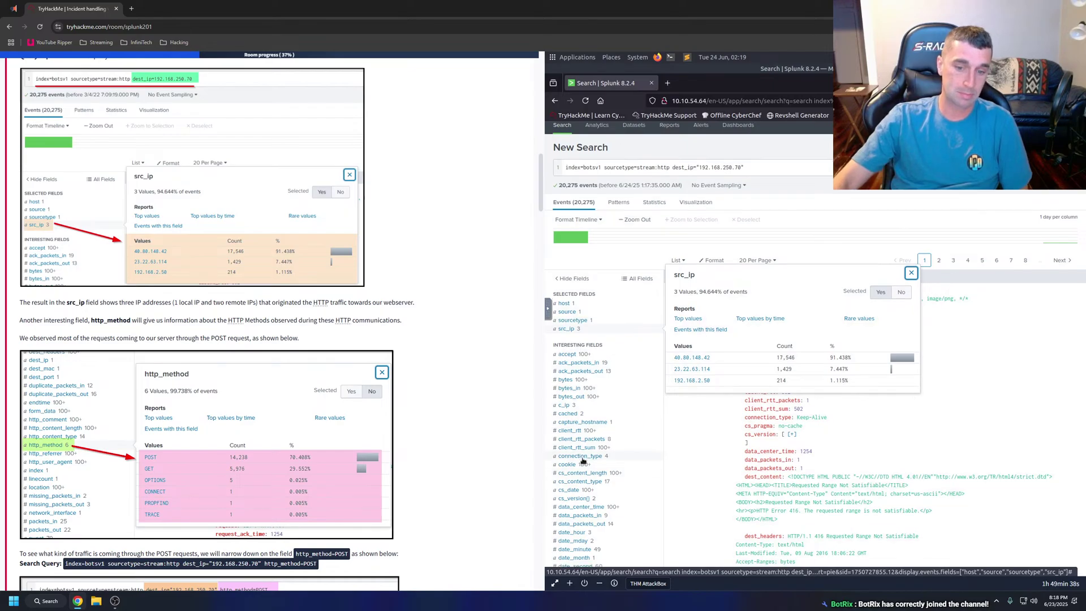
{"action": "scroll", "coordinate": [584, 461], "scroll_direction": "down", "scroll_amount": 2}
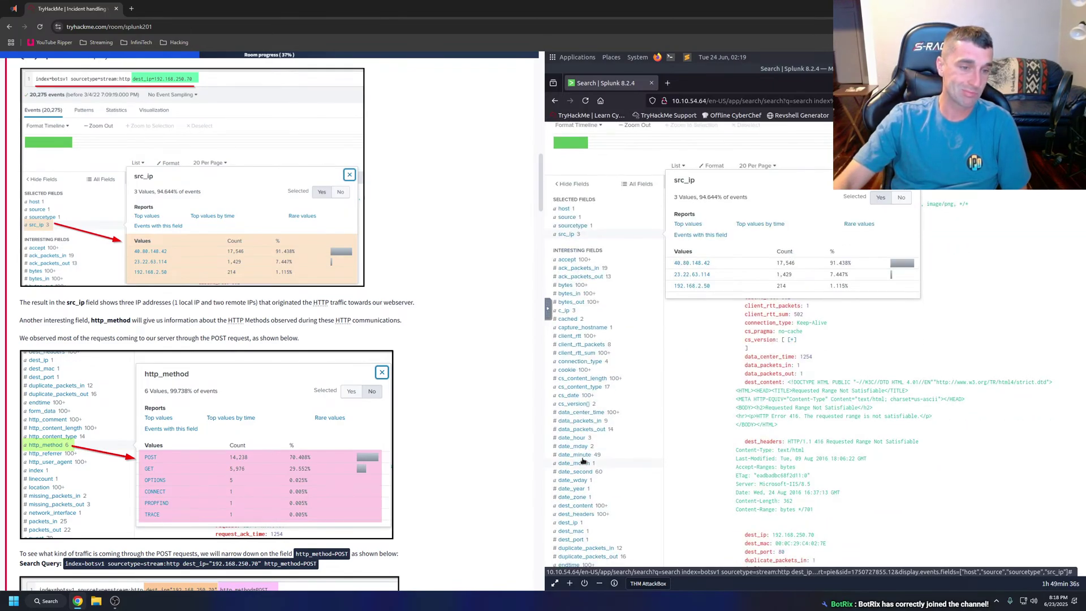
{"action": "scroll", "coordinate": [611, 459], "scroll_direction": "down", "scroll_amount": 4}
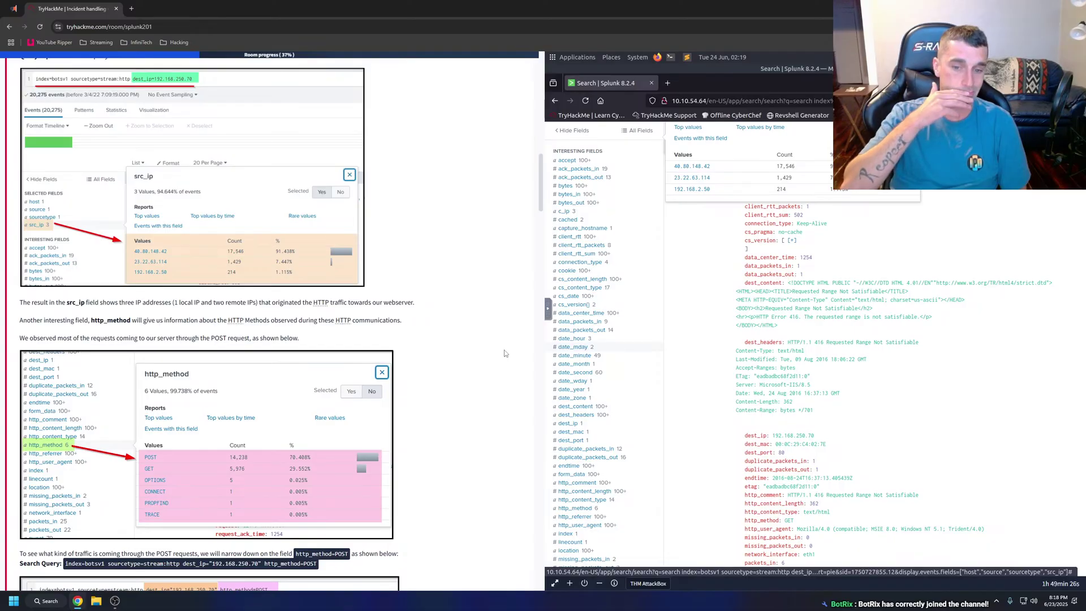
{"action": "left_click", "coordinate": [570, 510]}
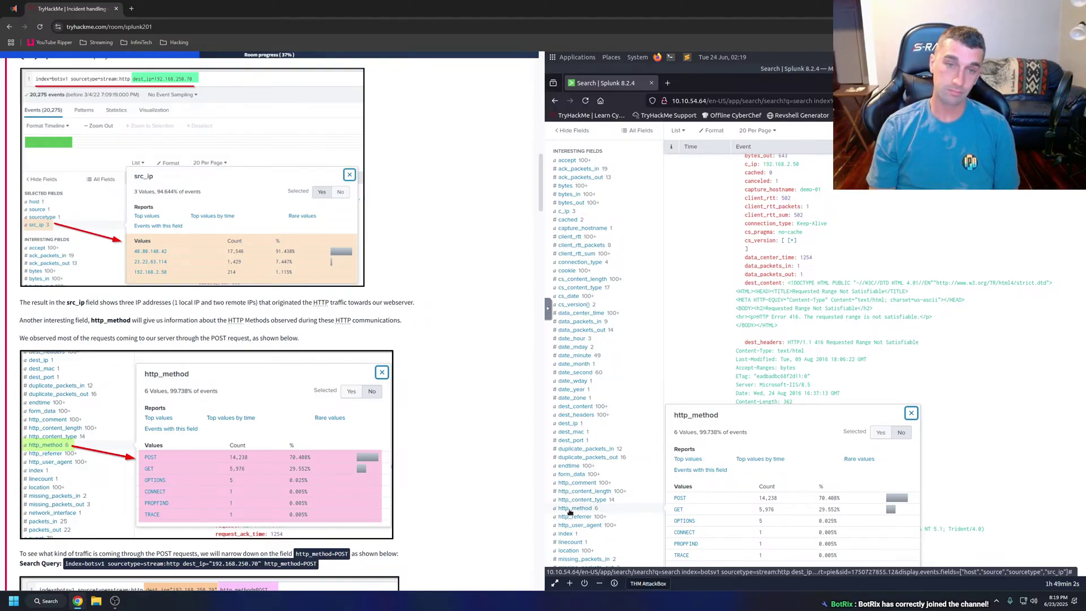
{"action": "left_click", "coordinate": [131, 8]}
{"action": "type", "text": "why do i "}
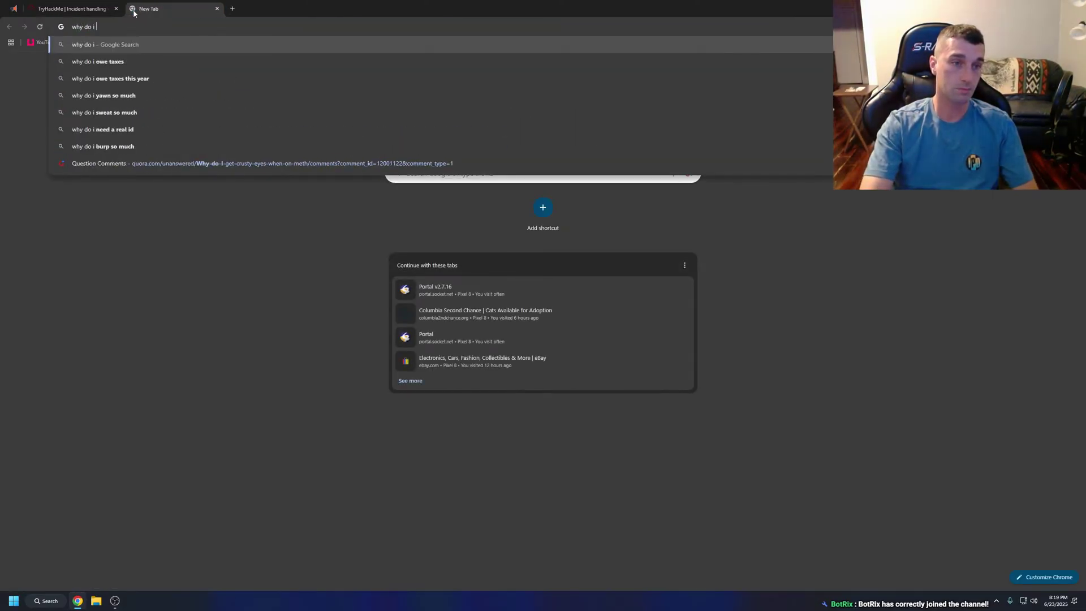
{"action": "type", "text": "yawn so much wh"}
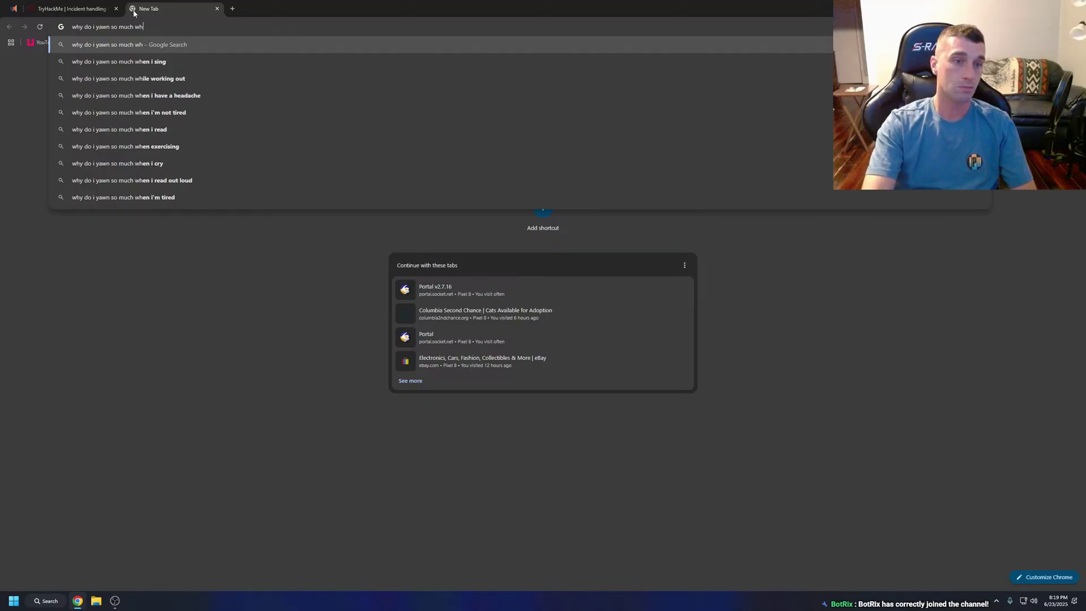
{"action": "type", "text": "en studying"}
{"action": "key", "text": "Return"}
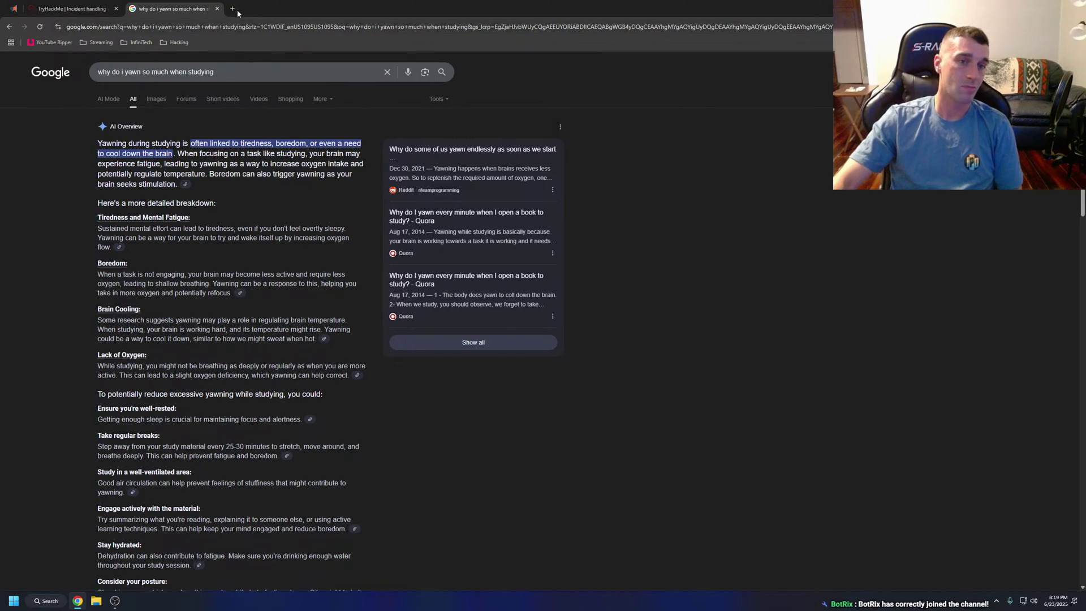
{"action": "left_click", "coordinate": [217, 8]}
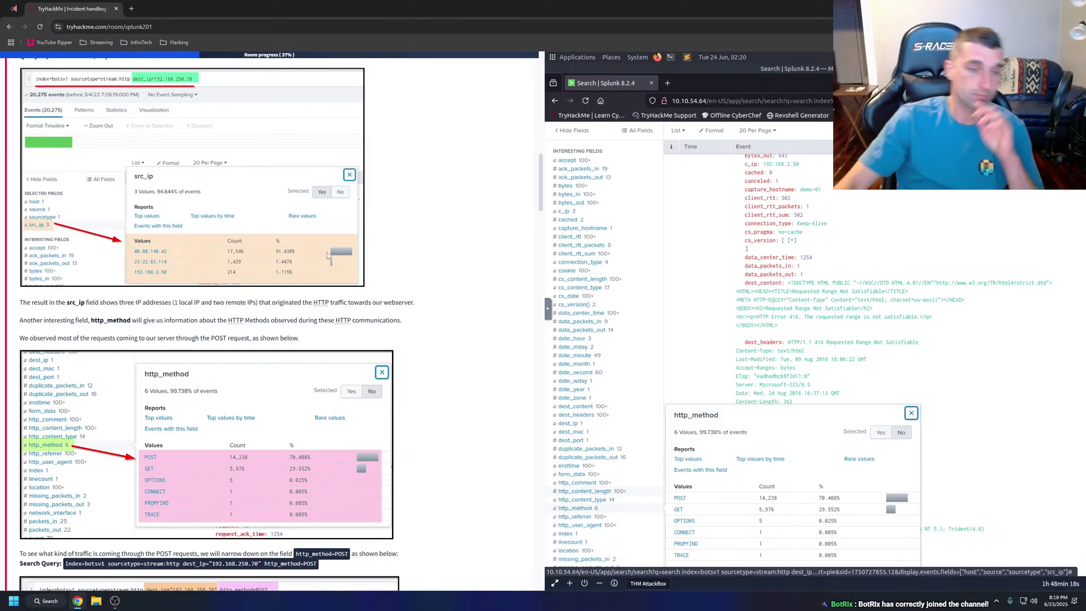
View the tutorial's enlarged http_method screenshot, then bring its POST-filtering step into view.
{"action": "scroll", "coordinate": [300, 289], "scroll_direction": "down", "scroll_amount": 2}
{"action": "left_click", "coordinate": [337, 356]}
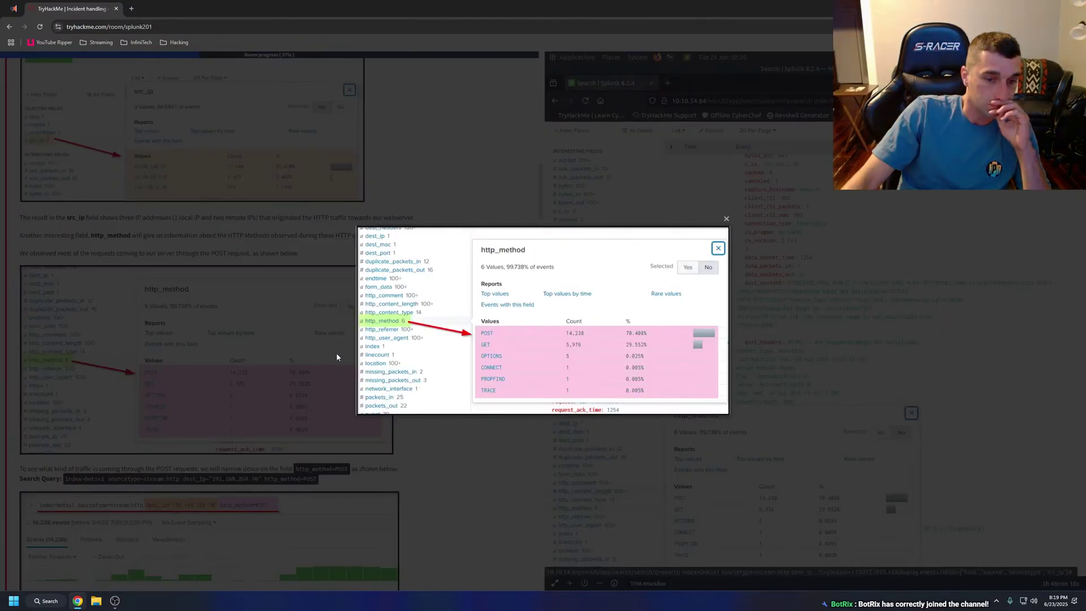
{"action": "left_click", "coordinate": [515, 191]}
{"action": "scroll", "coordinate": [65, 385], "scroll_direction": "down", "scroll_amount": 3}
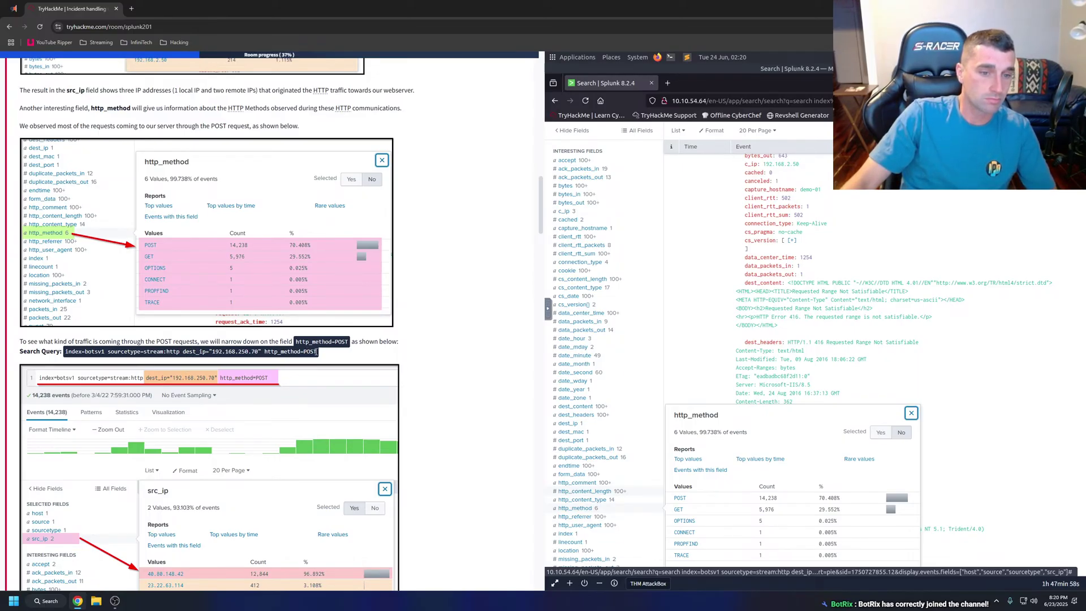
{"action": "scroll", "coordinate": [763, 170], "scroll_direction": "up", "scroll_amount": 5}
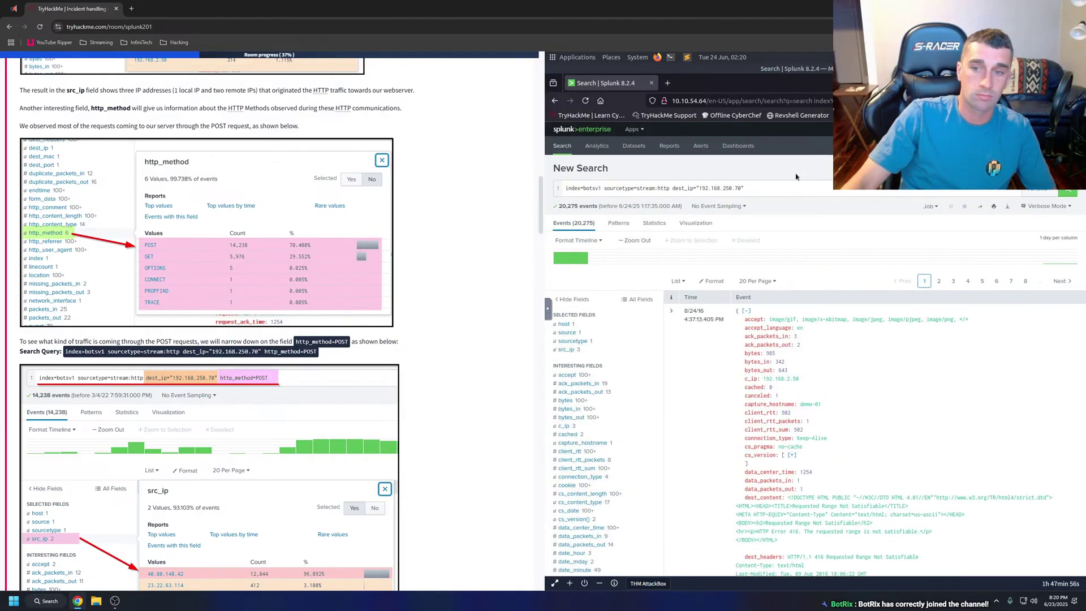
Append http_method=POST to the Splunk query and run it, returning 14,238 events.
{"action": "left_click", "coordinate": [785, 189]}
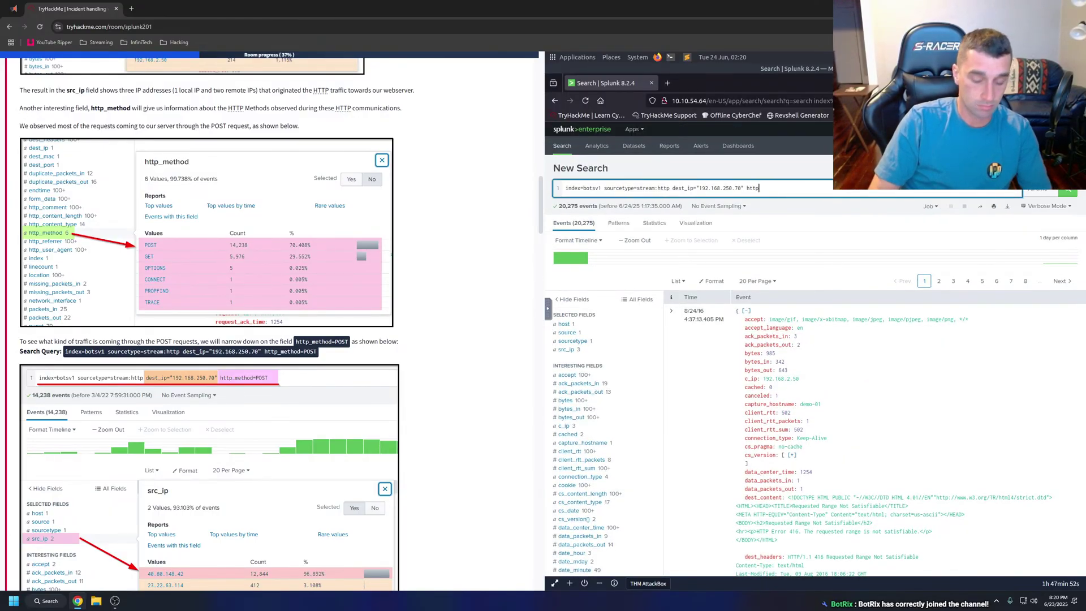
{"action": "type", "text": "http_"}
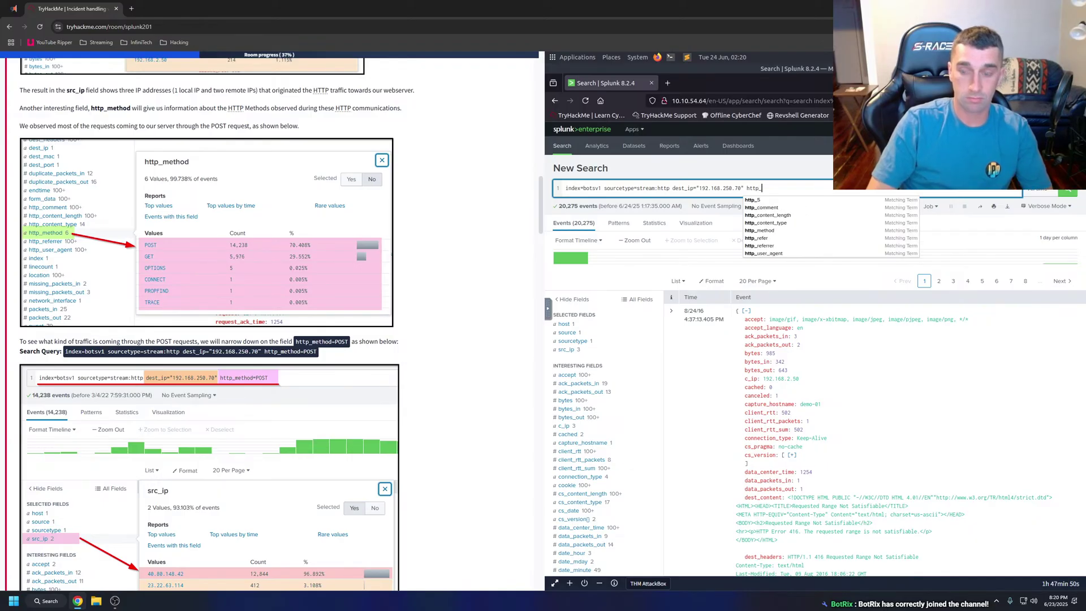
{"action": "type", "text": "method=POST"}
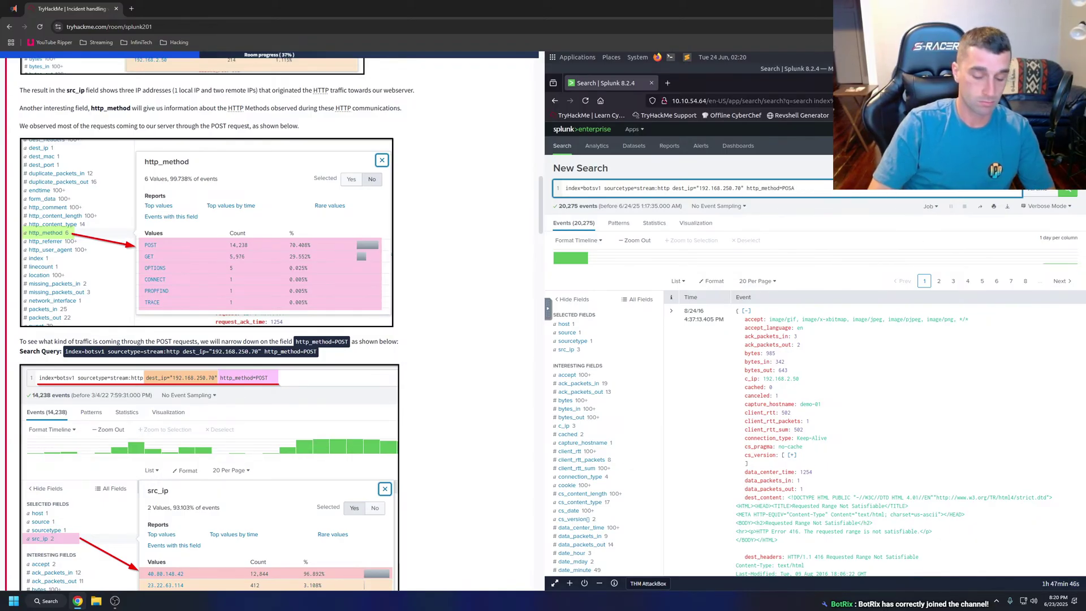
{"action": "key", "text": "Return"}
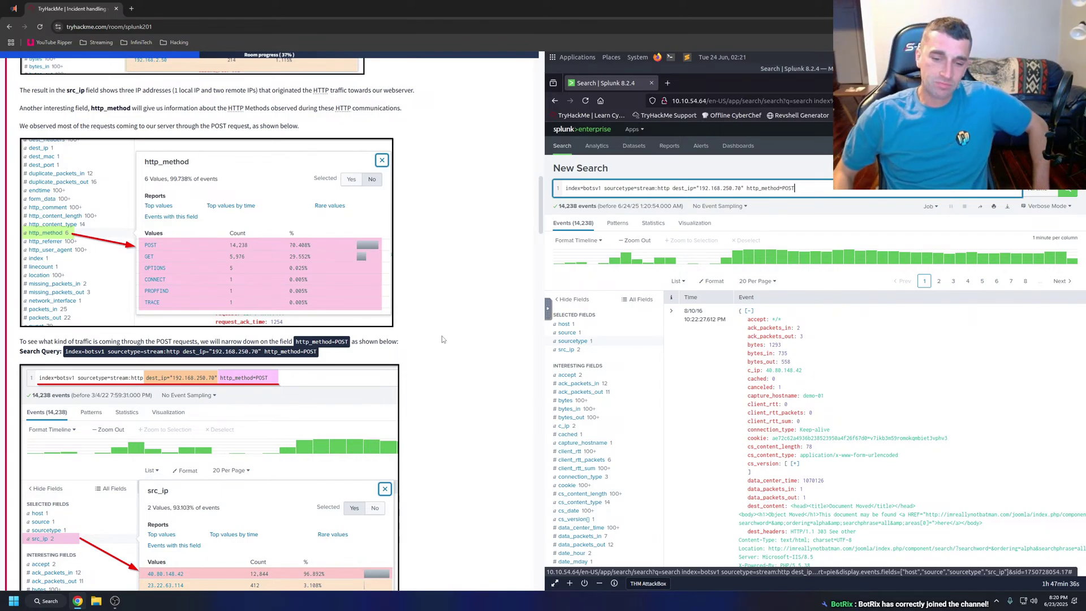
Delete the http_method=POST filter from the query and rerun the search.
{"action": "scroll", "coordinate": [567, 349], "scroll_direction": "down", "scroll_amount": 5}
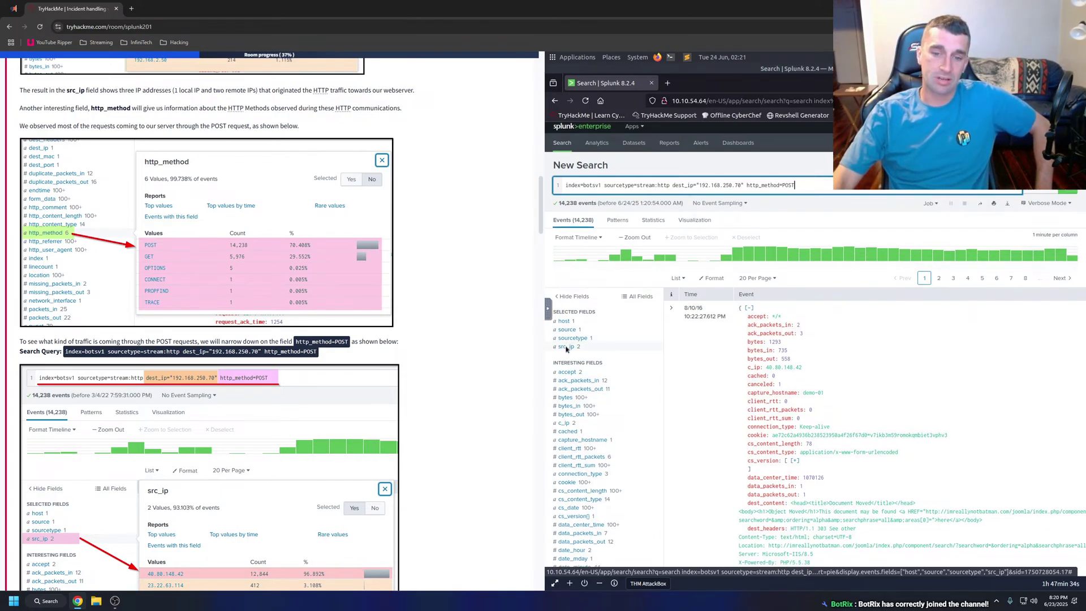
{"action": "scroll", "coordinate": [583, 518], "scroll_direction": "down", "scroll_amount": 2}
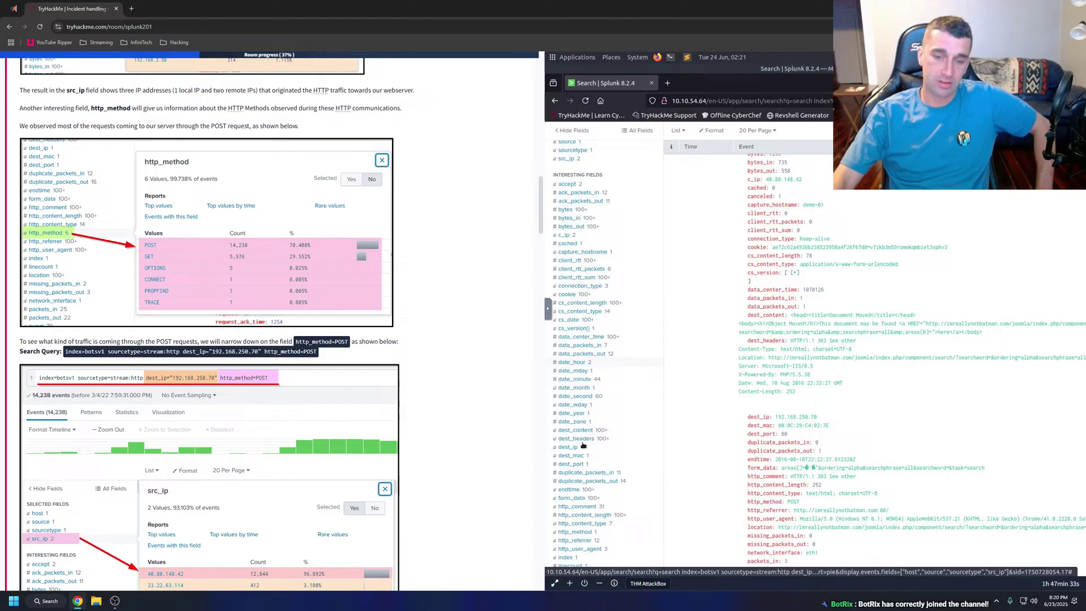
{"action": "left_click", "coordinate": [574, 527]}
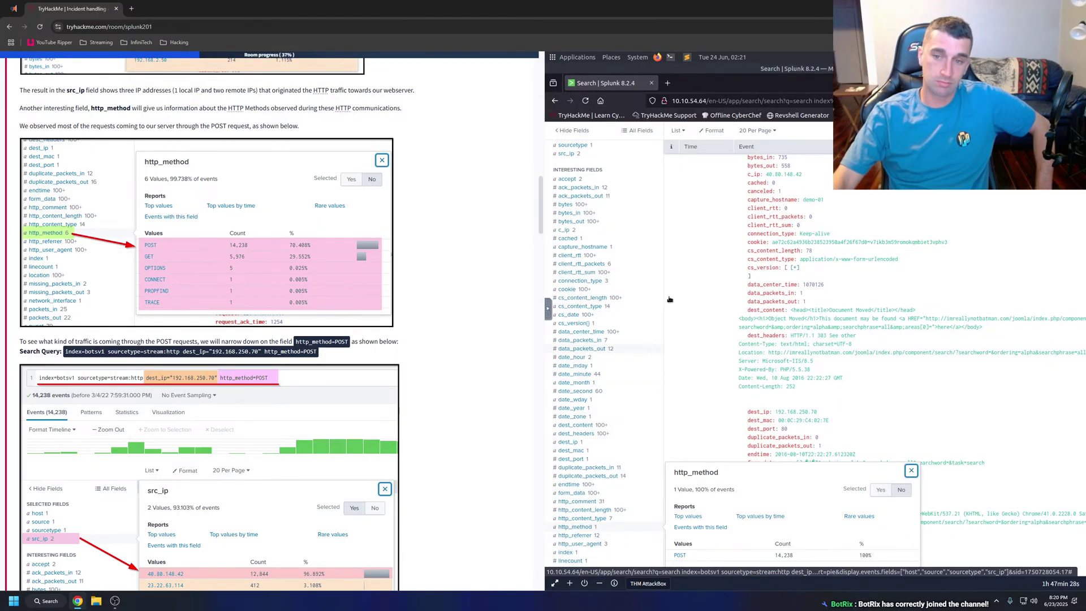
{"action": "left_click", "coordinate": [692, 256]}
{"action": "scroll", "coordinate": [792, 193], "scroll_direction": "up", "scroll_amount": 5}
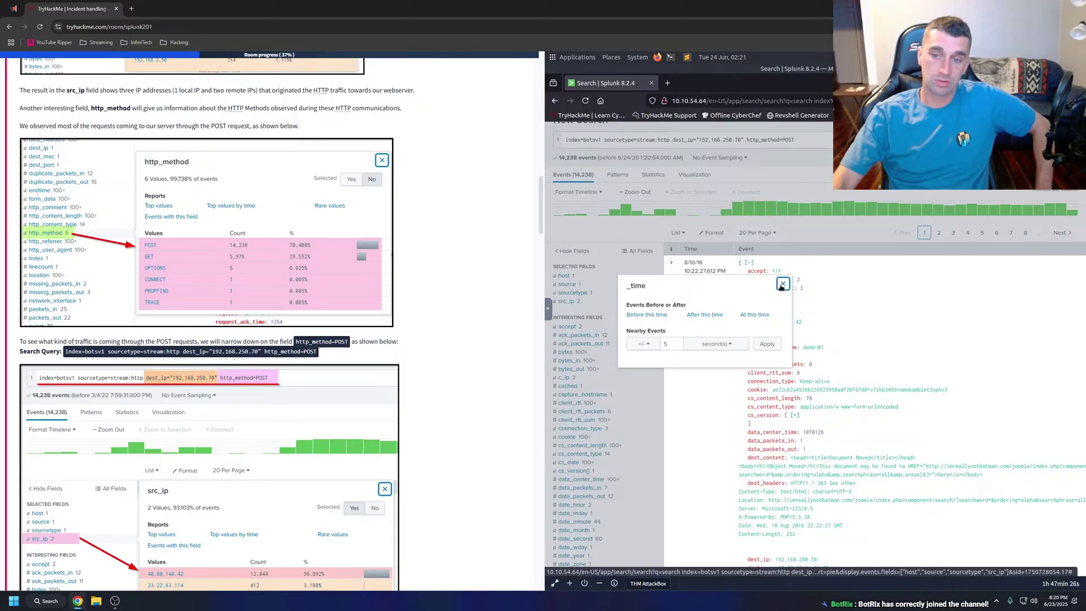
{"action": "left_click", "coordinate": [782, 284]}
{"action": "left_click", "coordinate": [807, 137]}
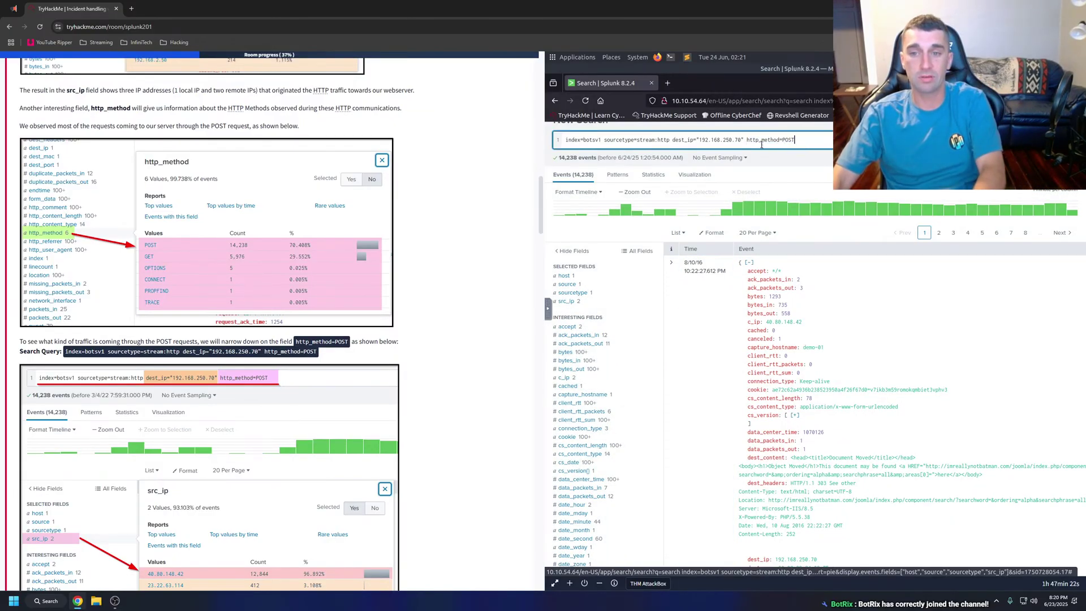
{"action": "left_click_drag", "start_coordinate": [795, 140], "coordinate": [746, 141]}
{"action": "key", "text": "BackSpace"}
{"action": "key", "text": "Return"}
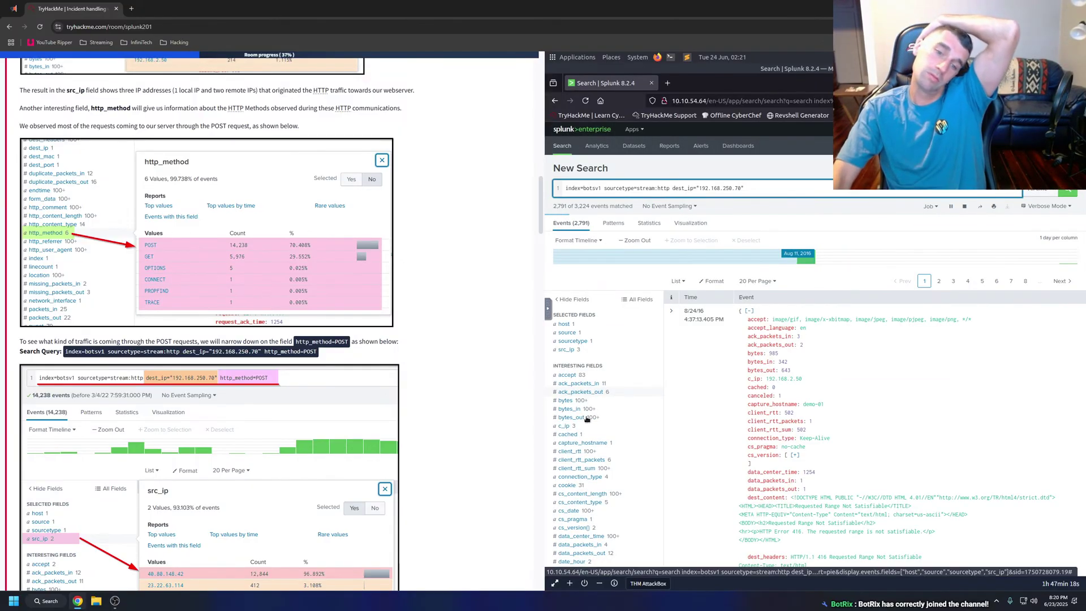
Re-add the POST filter from http_method values and view src_ip: 40.80.148.42 (12,844), 23.22.63.114 (412).
{"action": "scroll", "coordinate": [604, 384], "scroll_direction": "down", "scroll_amount": 5}
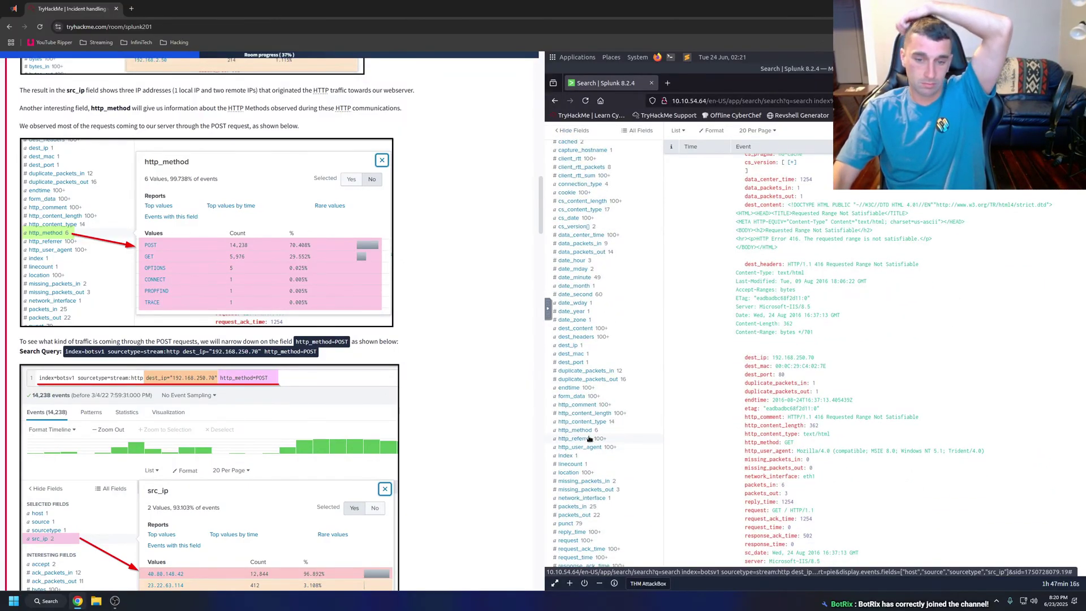
{"action": "left_click", "coordinate": [587, 430]}
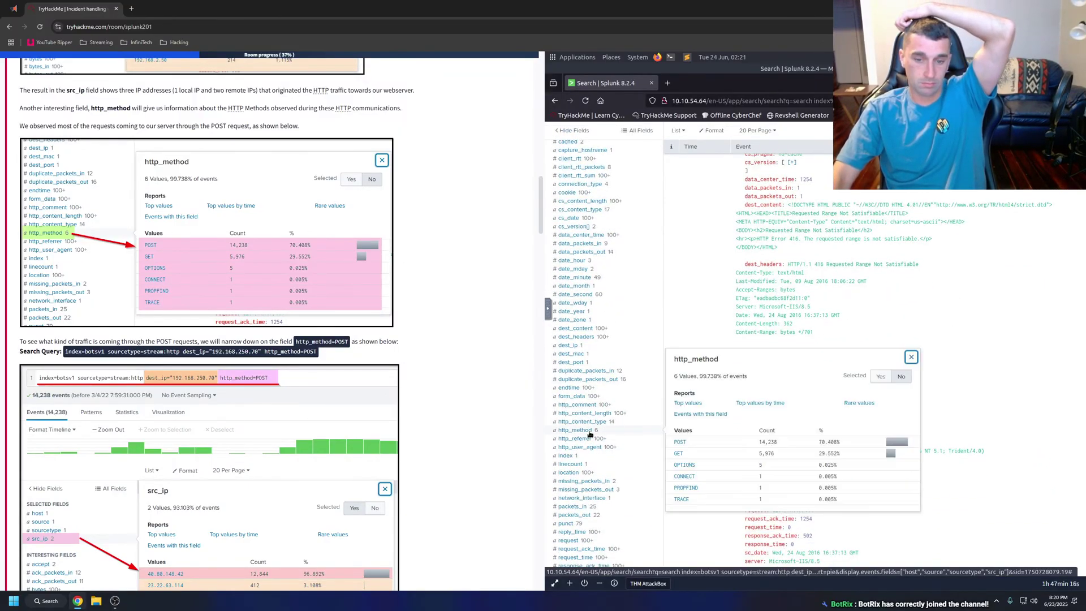
{"action": "left_click", "coordinate": [680, 442]}
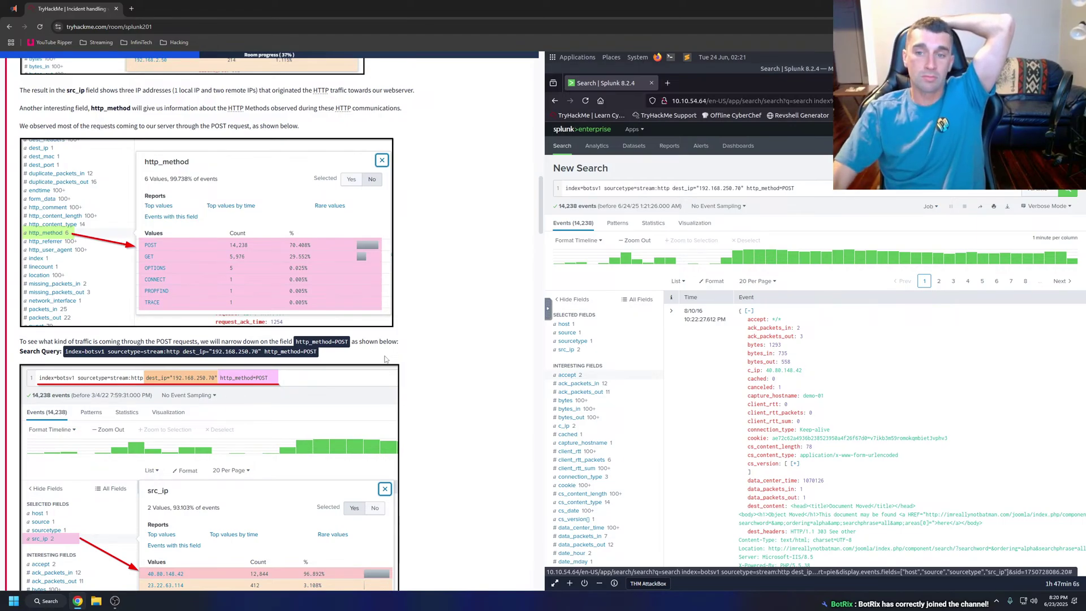
{"action": "scroll", "coordinate": [397, 351], "scroll_direction": "down", "scroll_amount": 3}
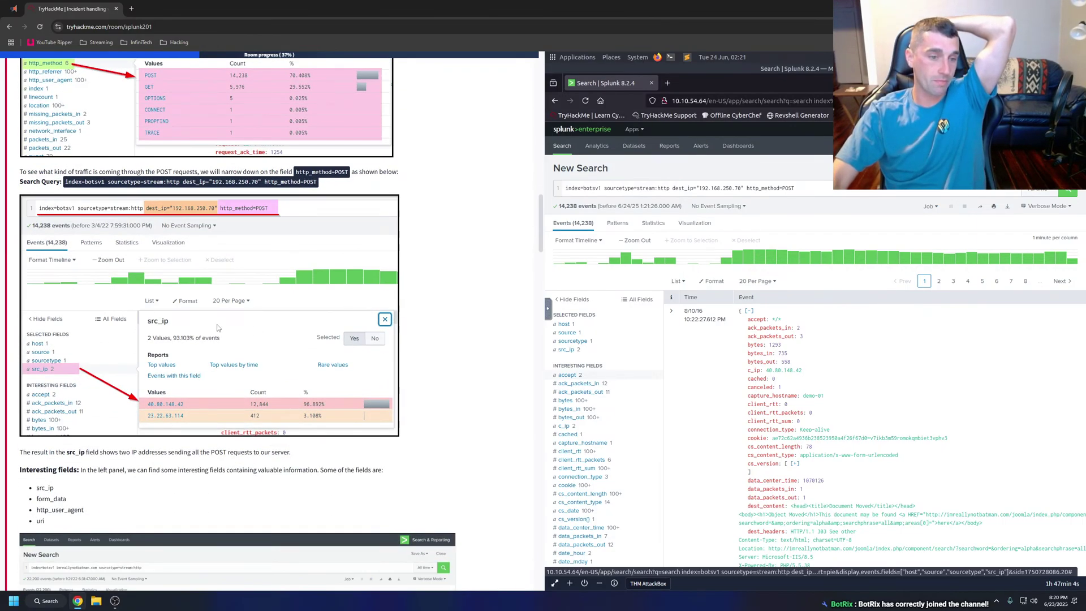
{"action": "left_click", "coordinate": [564, 350]}
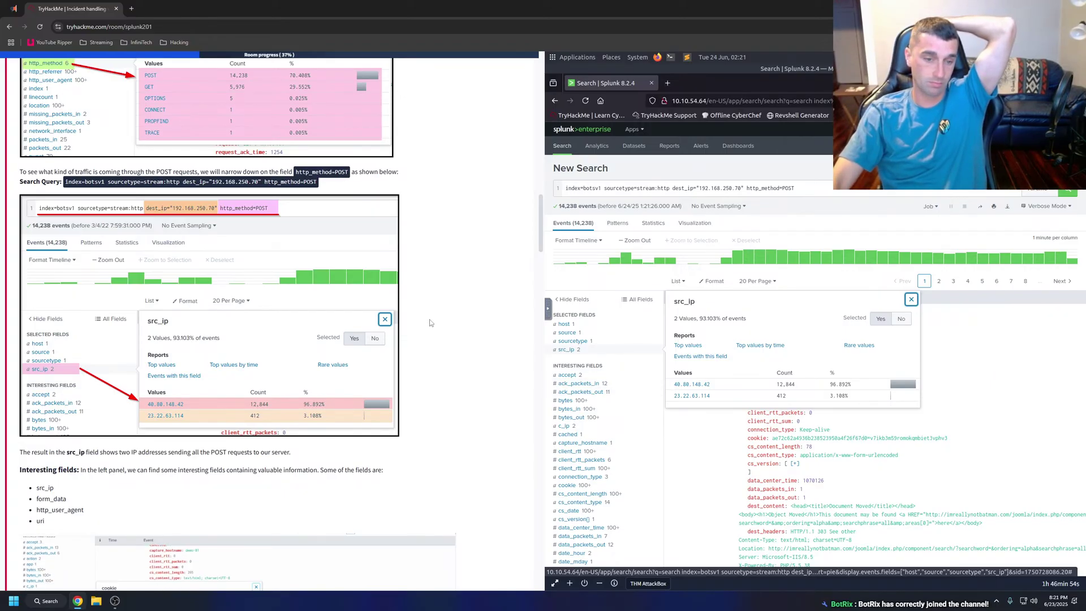
{"action": "scroll", "coordinate": [430, 320], "scroll_direction": "down", "scroll_amount": 2}
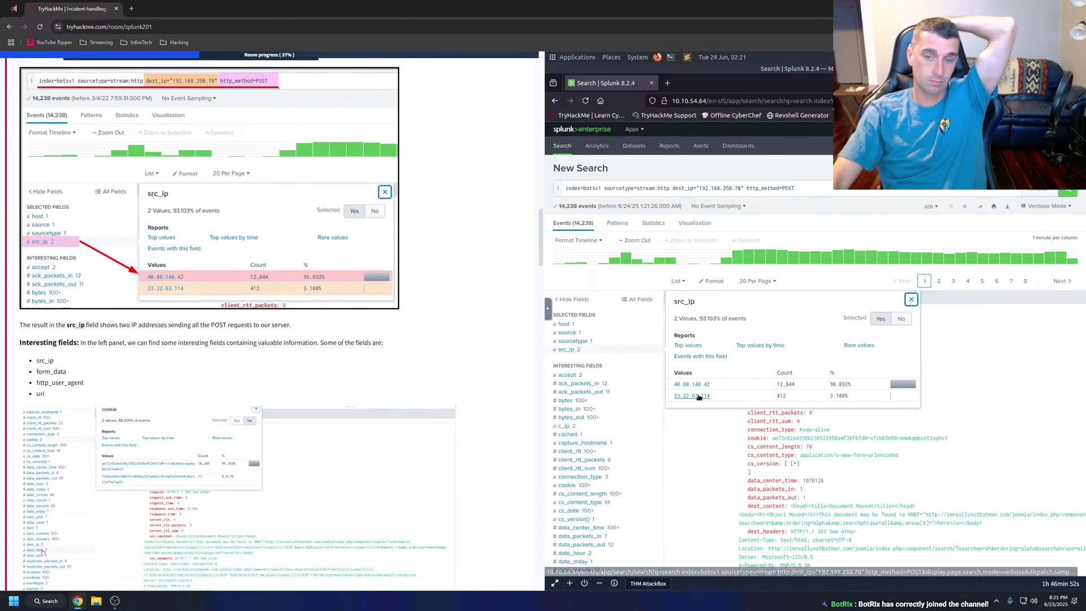
{"action": "right_click", "coordinate": [697, 395]}
Open the 23.22.63.114 drilldown in a second Splunk search tab.
{"action": "left_click", "coordinate": [735, 403]}
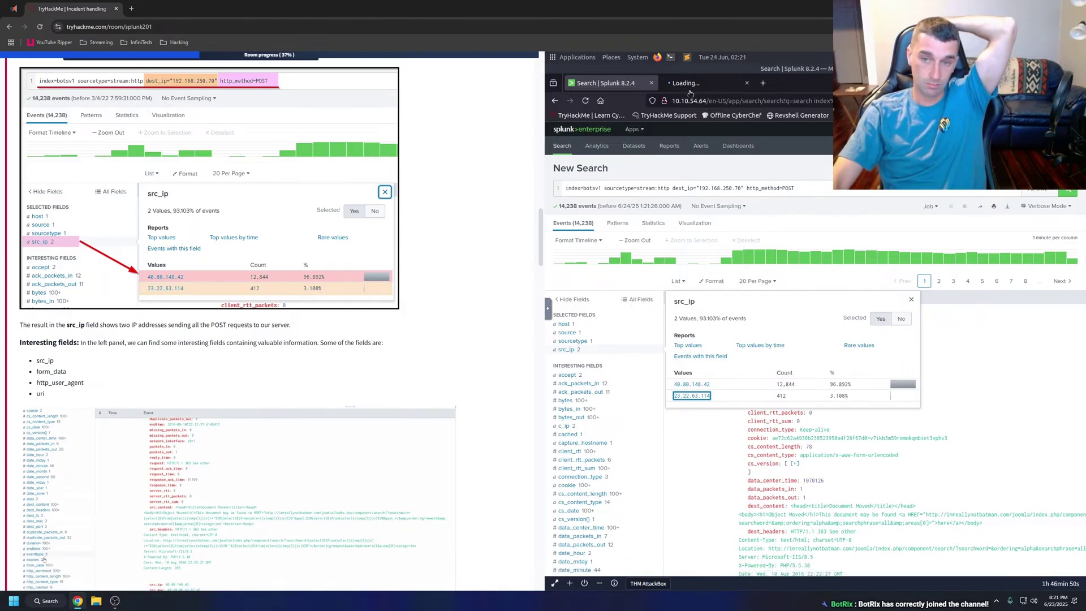
{"action": "key", "text": "ctrl+Tab"}
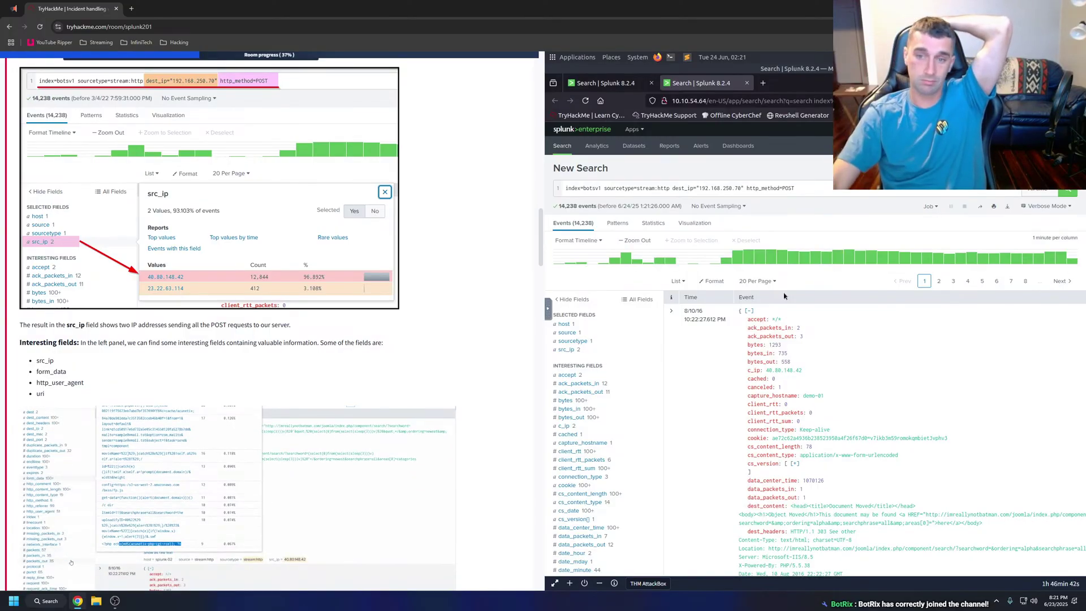
{"action": "left_click", "coordinate": [603, 84]}
{"action": "left_click", "coordinate": [697, 85]}
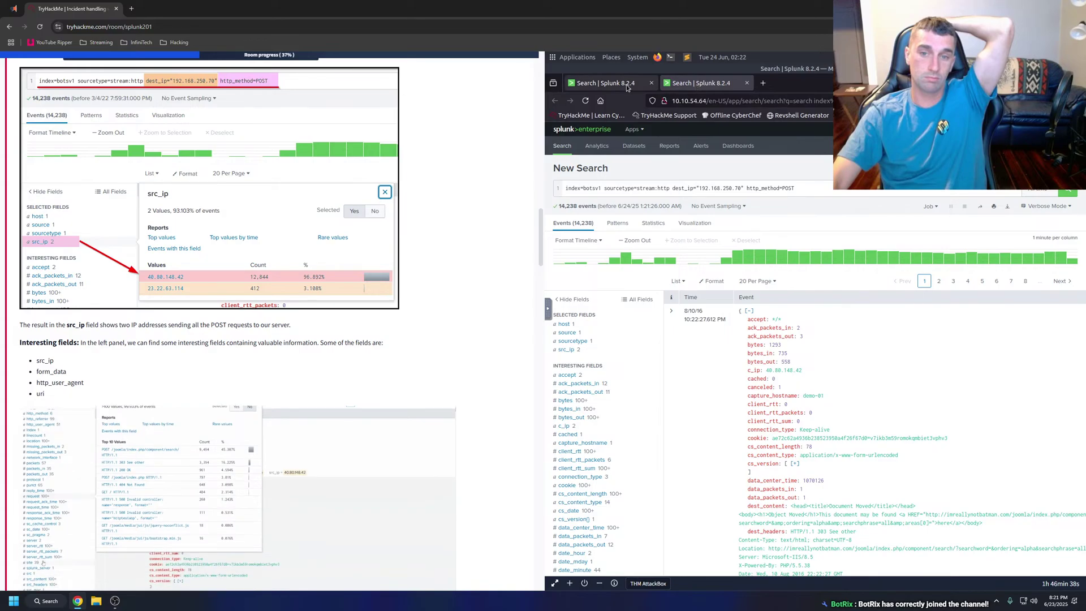
{"action": "left_click", "coordinate": [603, 83]}
{"action": "left_click", "coordinate": [685, 88]}
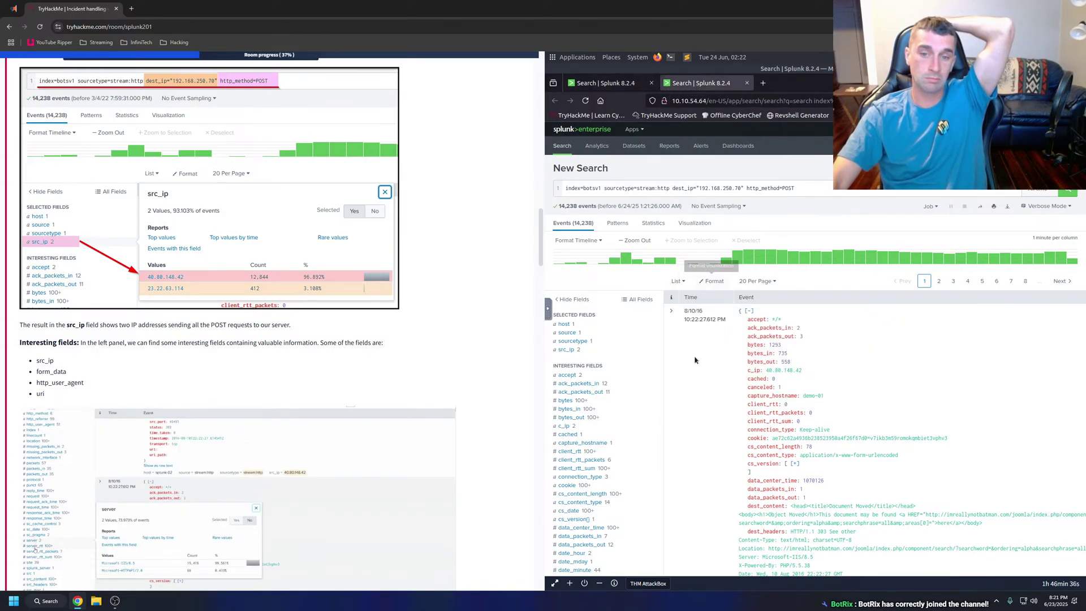
{"action": "scroll", "coordinate": [583, 429], "scroll_direction": "down", "scroll_amount": 6}
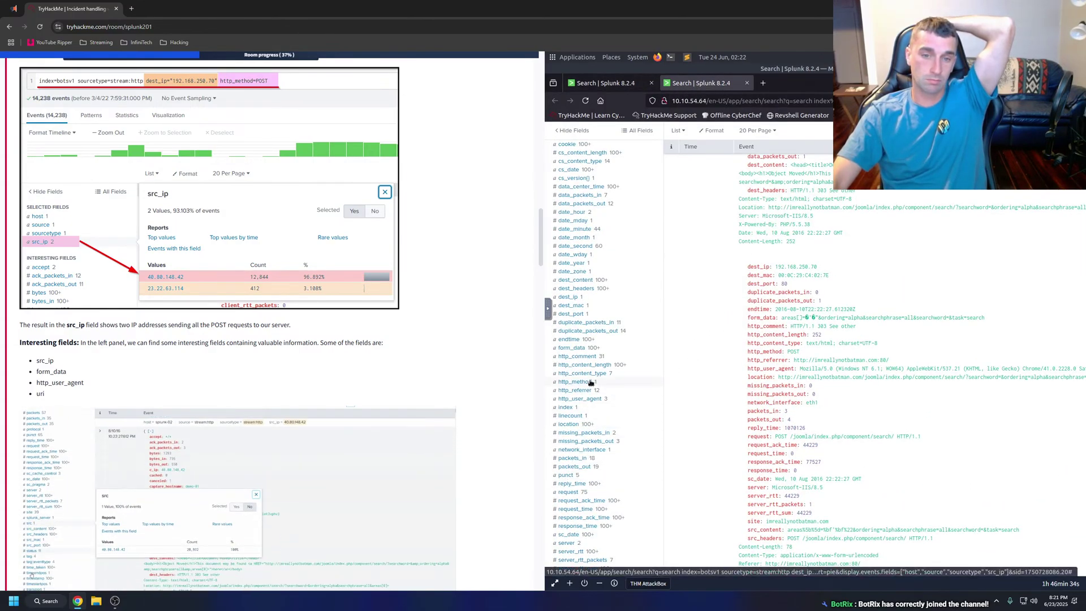
{"action": "scroll", "coordinate": [608, 308], "scroll_direction": "up", "scroll_amount": 4}
Filter to src_ip 23.22.63.114 and browse its POST login attempts on /joomla/administrator/index.php.
{"action": "left_click", "coordinate": [567, 204]}
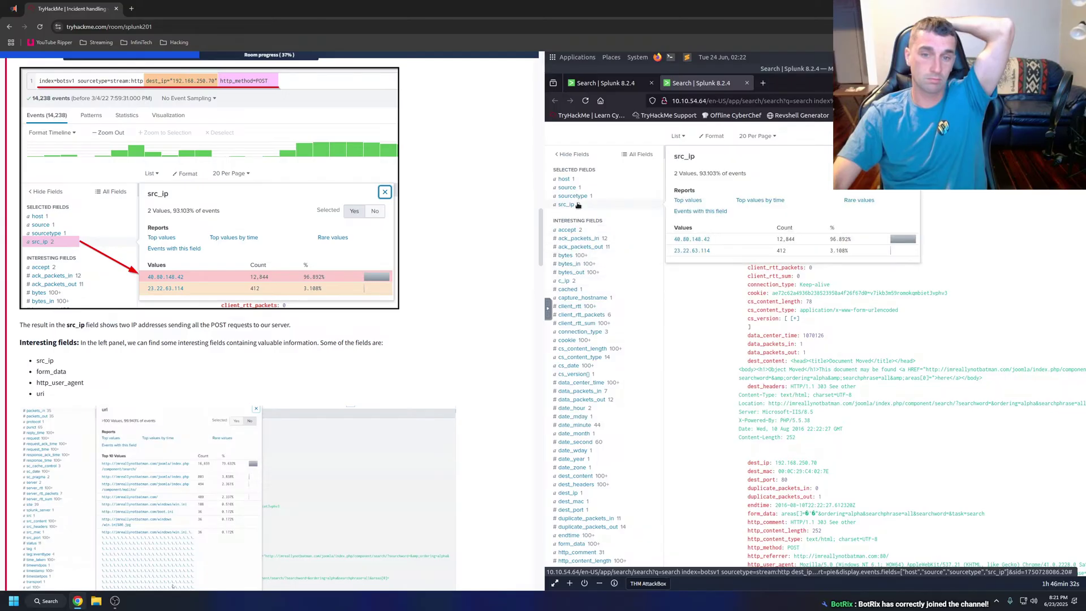
{"action": "left_click", "coordinate": [686, 251]}
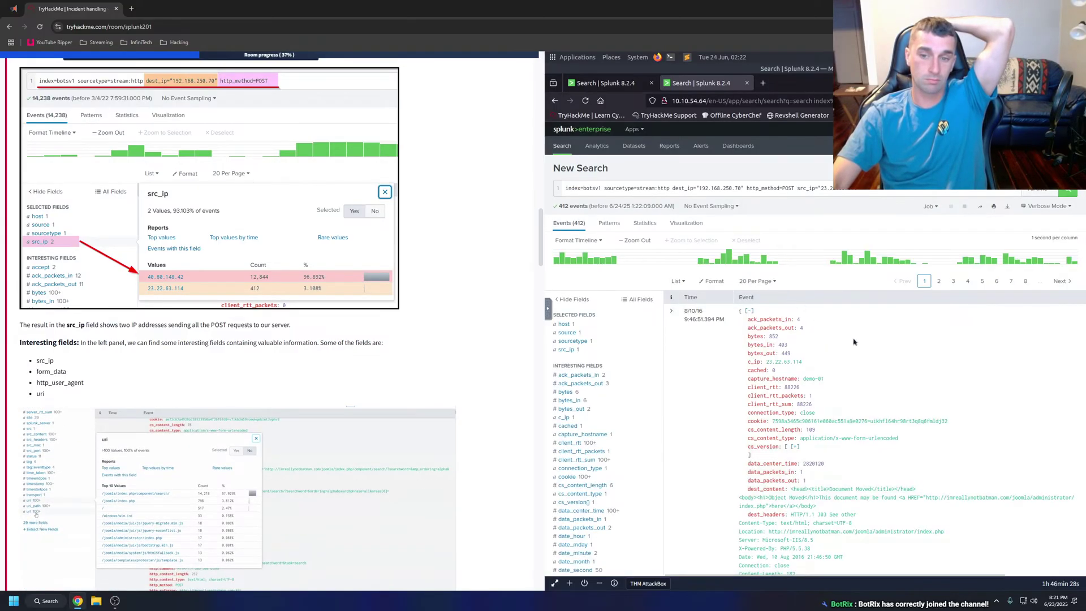
{"action": "scroll", "coordinate": [874, 339], "scroll_direction": "down", "scroll_amount": 2}
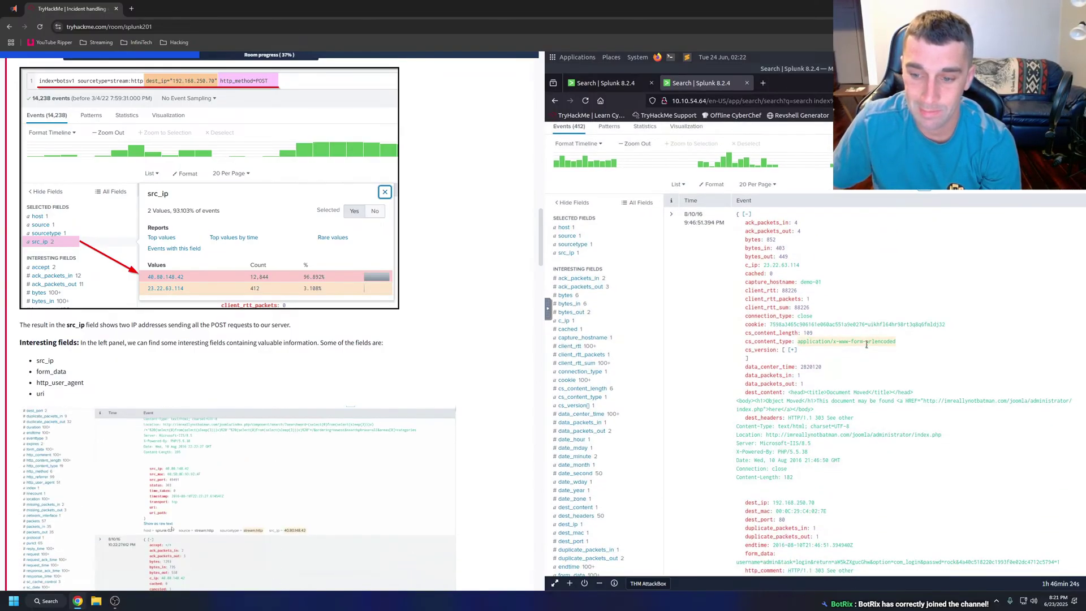
{"action": "scroll", "coordinate": [867, 346], "scroll_direction": "down", "scroll_amount": 4}
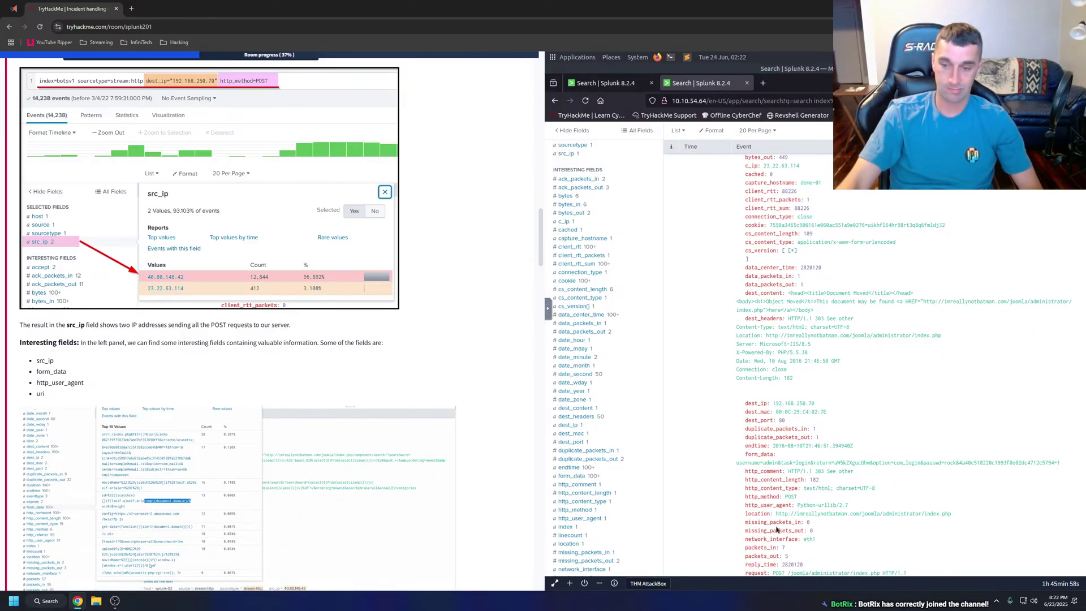
{"action": "scroll", "coordinate": [854, 467], "scroll_direction": "down", "scroll_amount": 2}
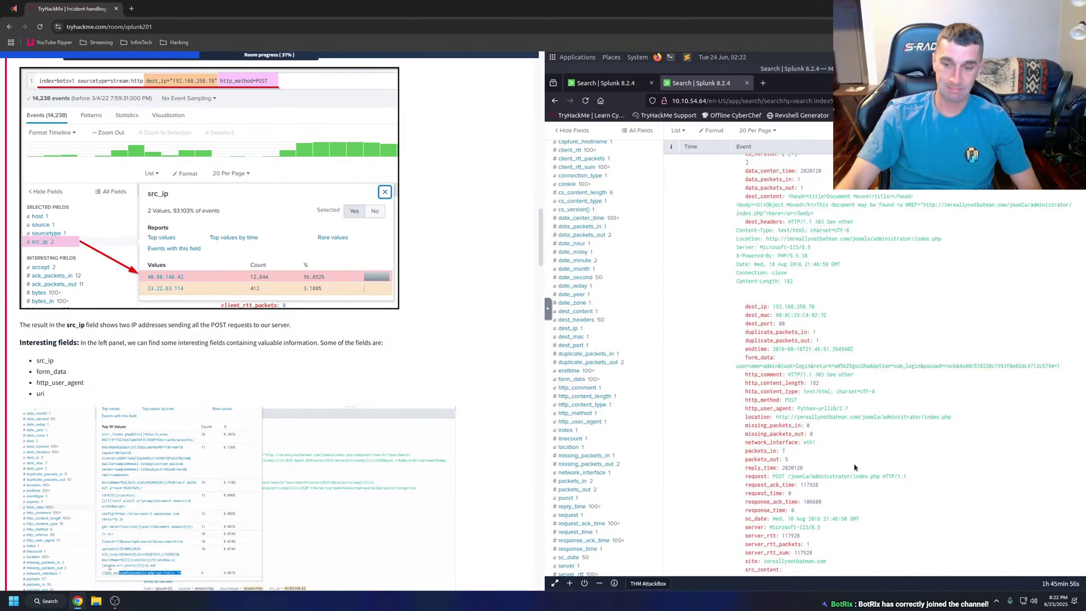
{"action": "scroll", "coordinate": [855, 466], "scroll_direction": "down", "scroll_amount": 2}
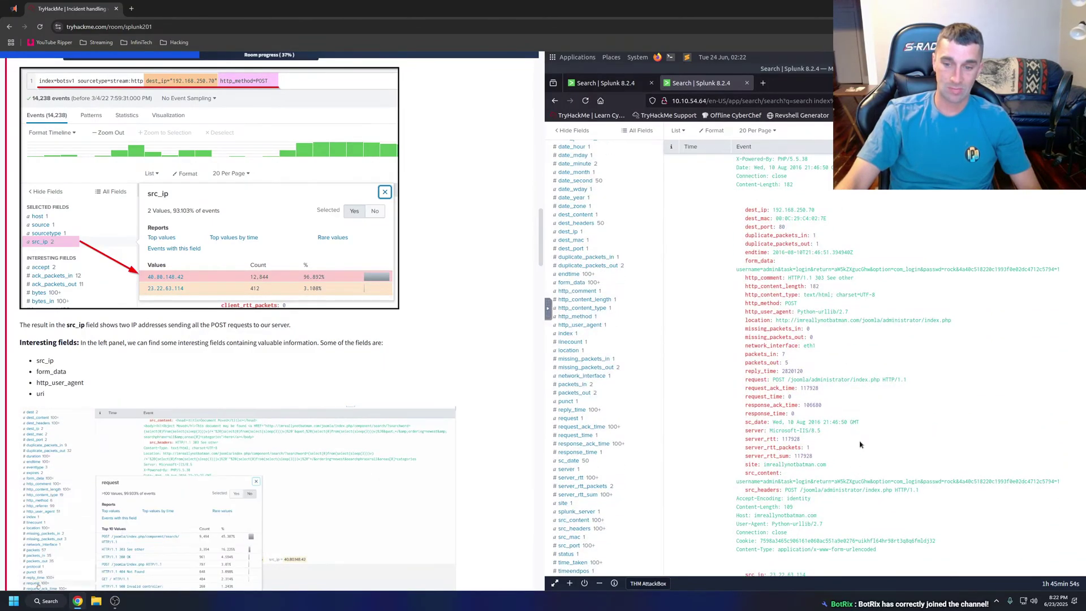
{"action": "scroll", "coordinate": [878, 447], "scroll_direction": "down", "scroll_amount": 2}
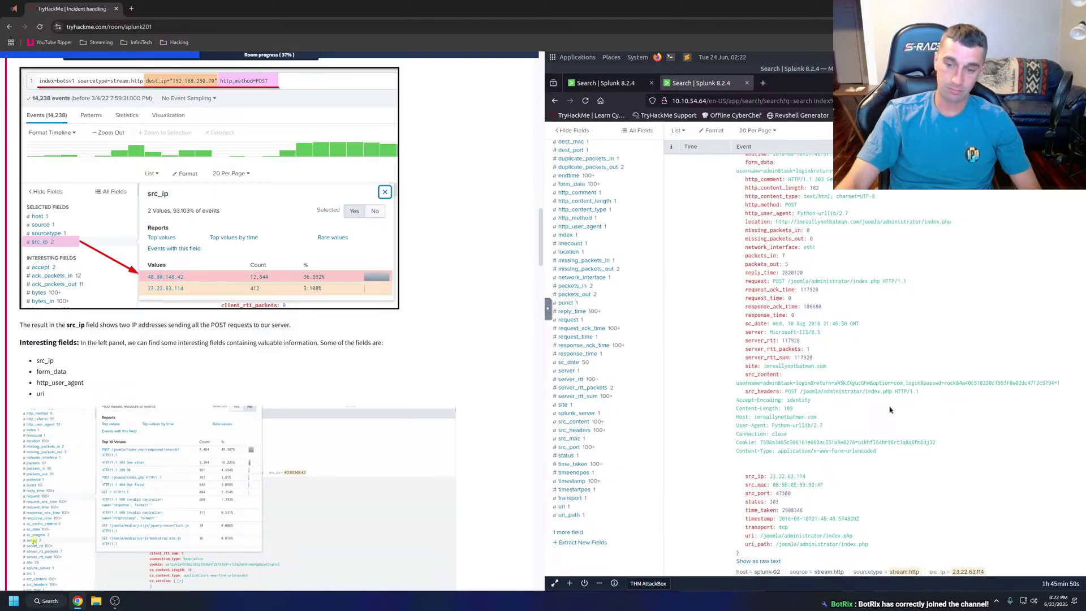
{"action": "scroll", "coordinate": [890, 410], "scroll_direction": "down", "scroll_amount": 2}
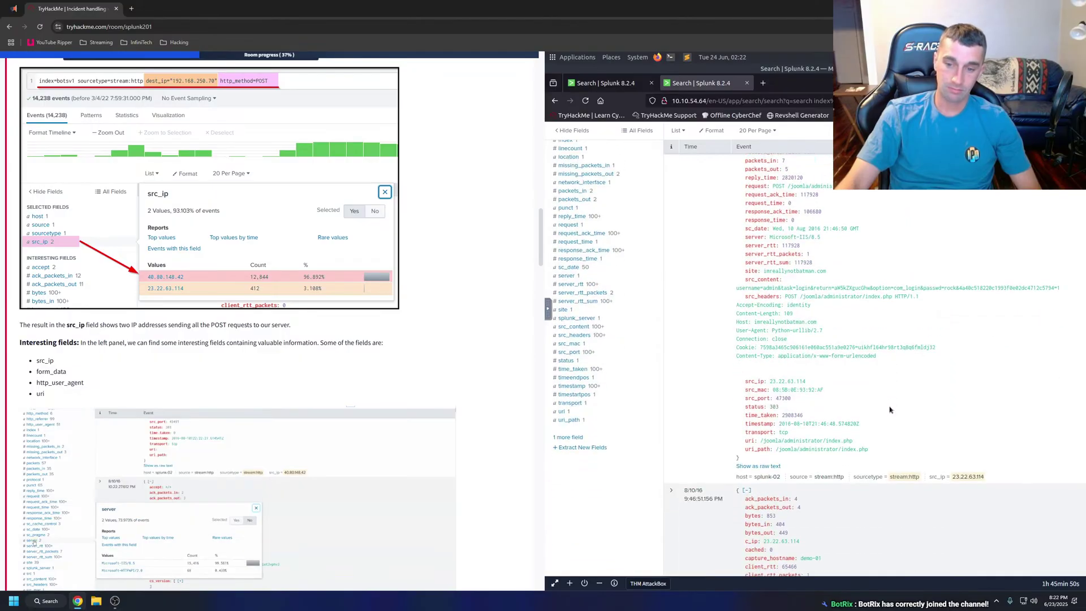
Close the second Splunk tab and have the Interesting fields paragraph and list read aloud.
{"action": "left_click", "coordinate": [747, 82]}
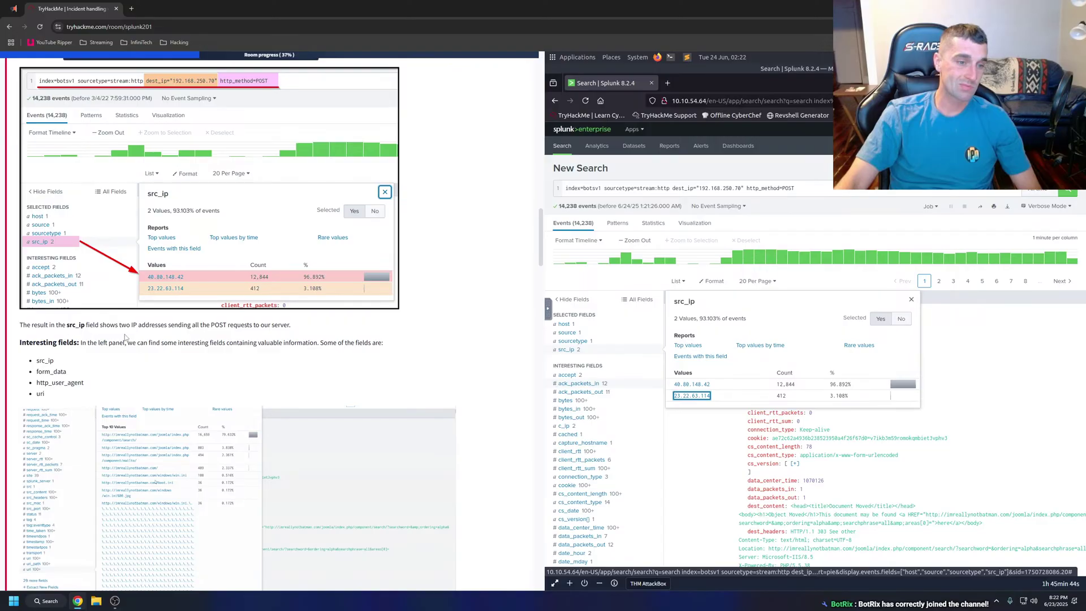
{"action": "left_click_drag", "start_coordinate": [7, 324], "coordinate": [95, 393]}
{"action": "right_click", "coordinate": [63, 384]}
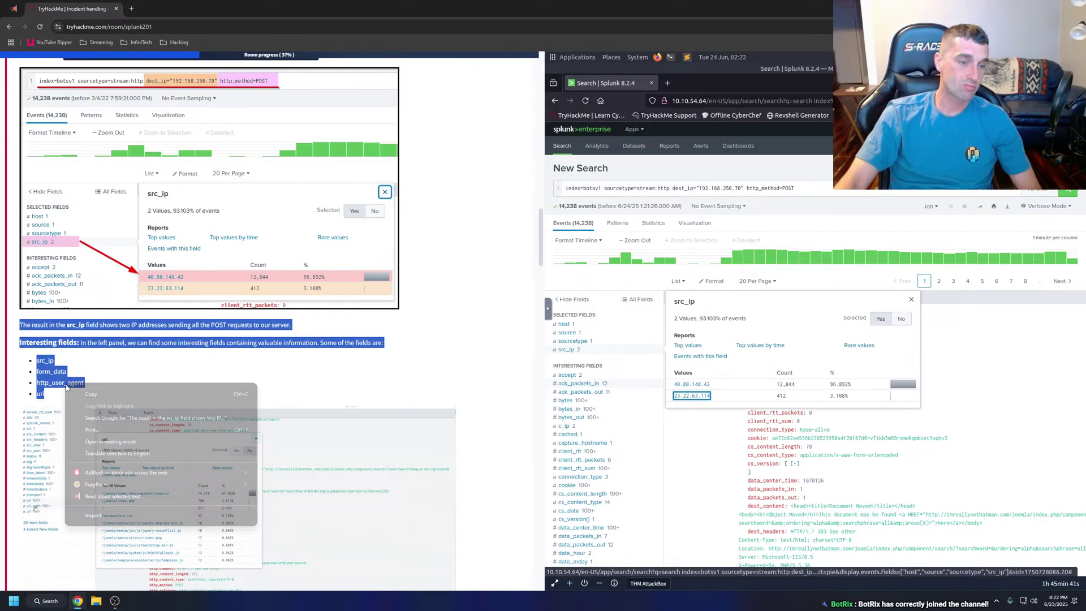
{"action": "left_click", "coordinate": [120, 499]}
{"action": "left_click", "coordinate": [151, 366]}
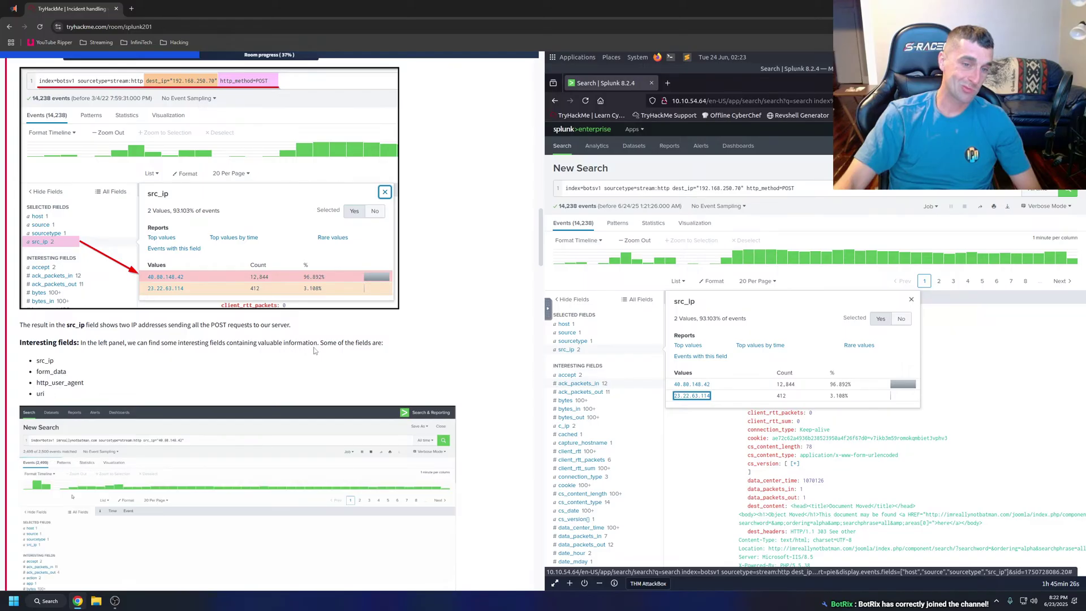
Review the top values of form_data and http_user_agent, whose three agents include Python-urllib/2.7.
{"action": "scroll", "coordinate": [332, 347], "scroll_direction": "down", "scroll_amount": 1}
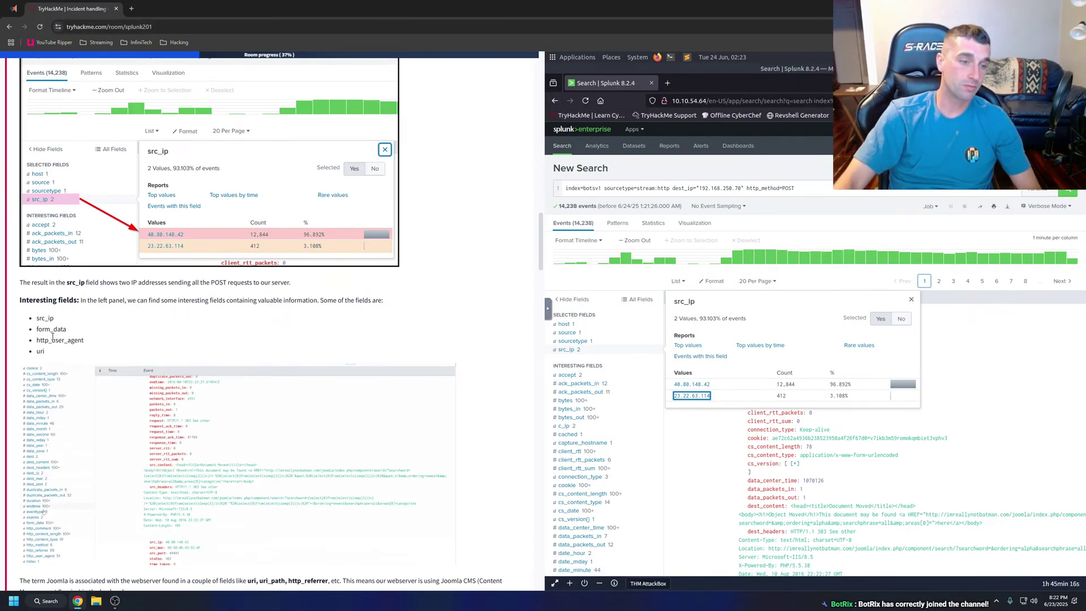
{"action": "scroll", "coordinate": [628, 383], "scroll_direction": "down", "scroll_amount": 3}
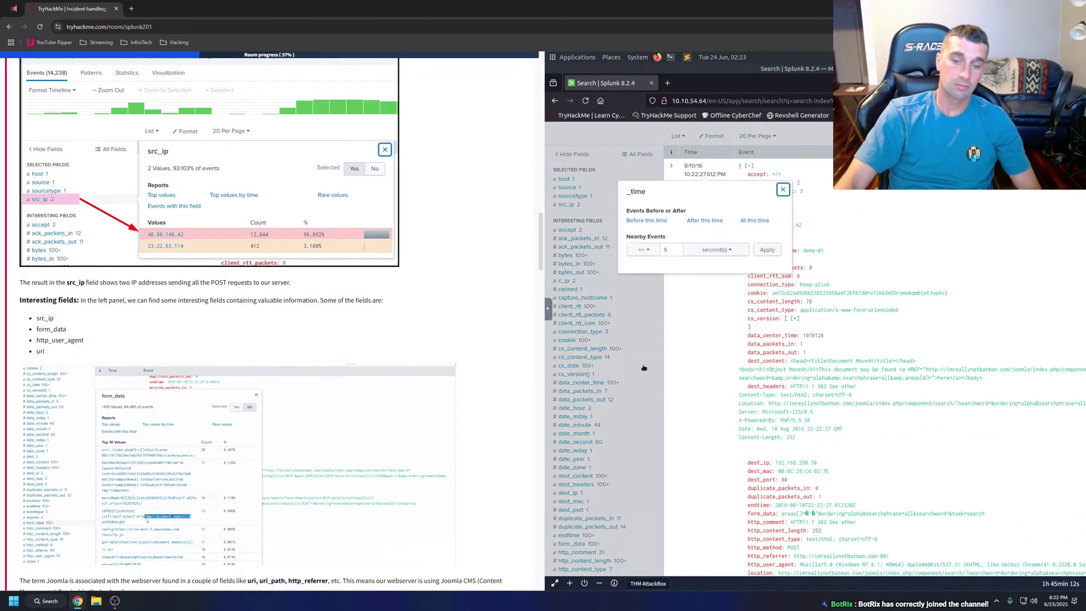
{"action": "left_click", "coordinate": [665, 339]}
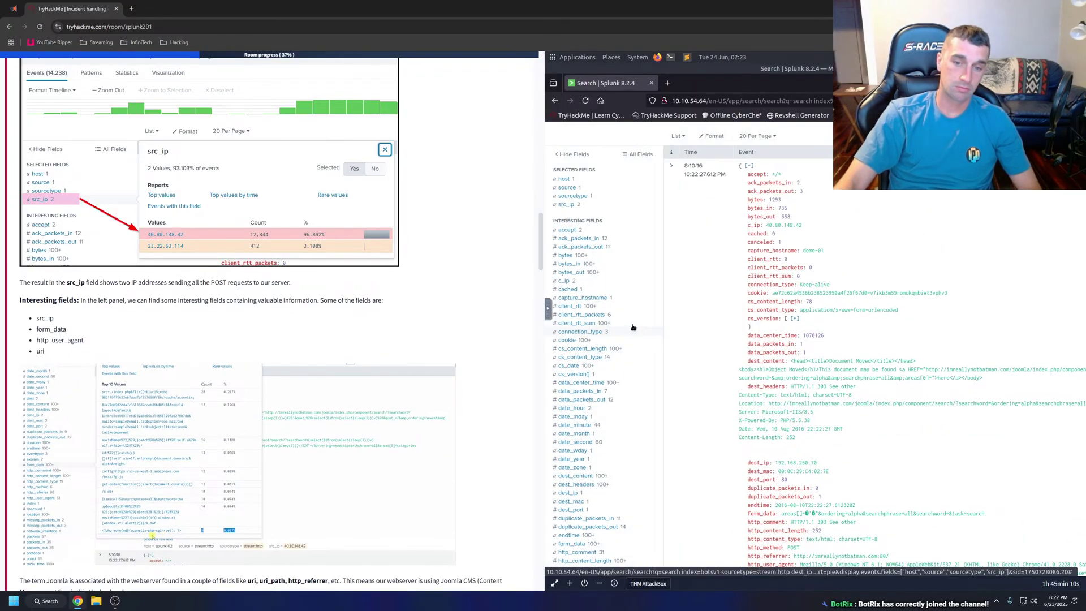
{"action": "scroll", "coordinate": [596, 480], "scroll_direction": "down", "scroll_amount": 2}
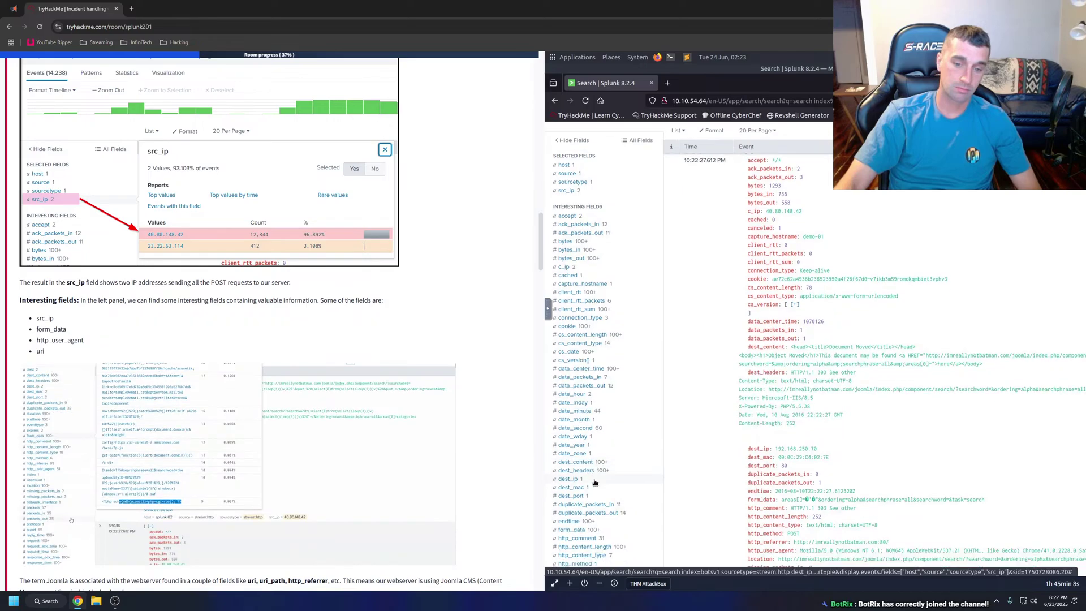
{"action": "left_click", "coordinate": [582, 452]}
{"action": "left_click", "coordinate": [581, 445]}
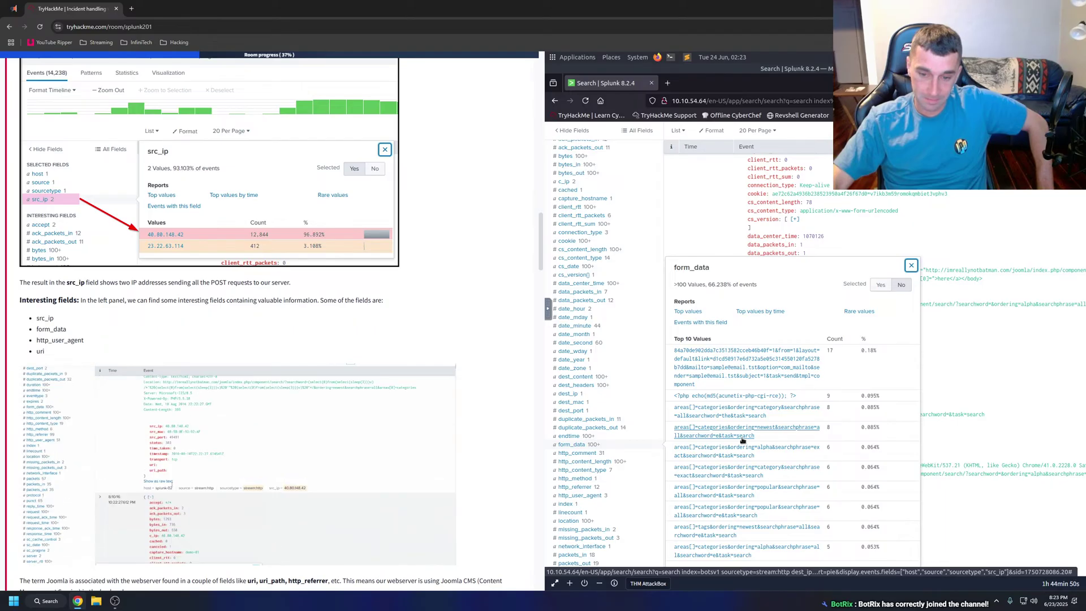
{"action": "left_click", "coordinate": [588, 496]}
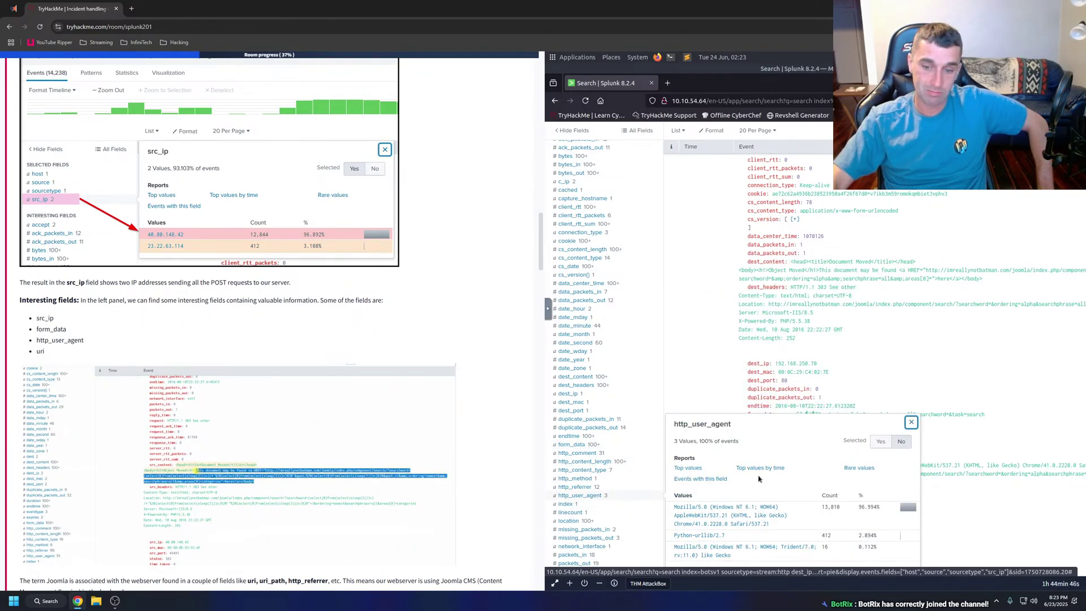
{"action": "scroll", "coordinate": [750, 501], "scroll_direction": "down", "scroll_amount": 1}
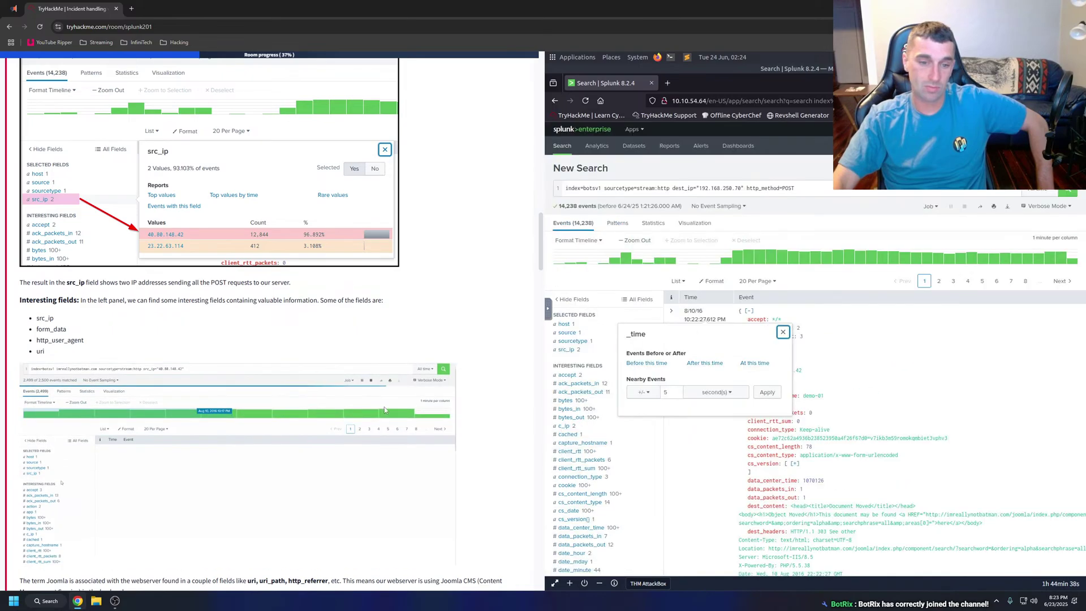
{"action": "scroll", "coordinate": [255, 397], "scroll_direction": "down", "scroll_amount": 1}
{"action": "scroll", "coordinate": [255, 397], "scroll_direction": "down", "scroll_amount": 1}
Enlarge the room's example screenshot, then close it and move on to the Joomla section.
{"action": "left_click", "coordinate": [233, 390]}
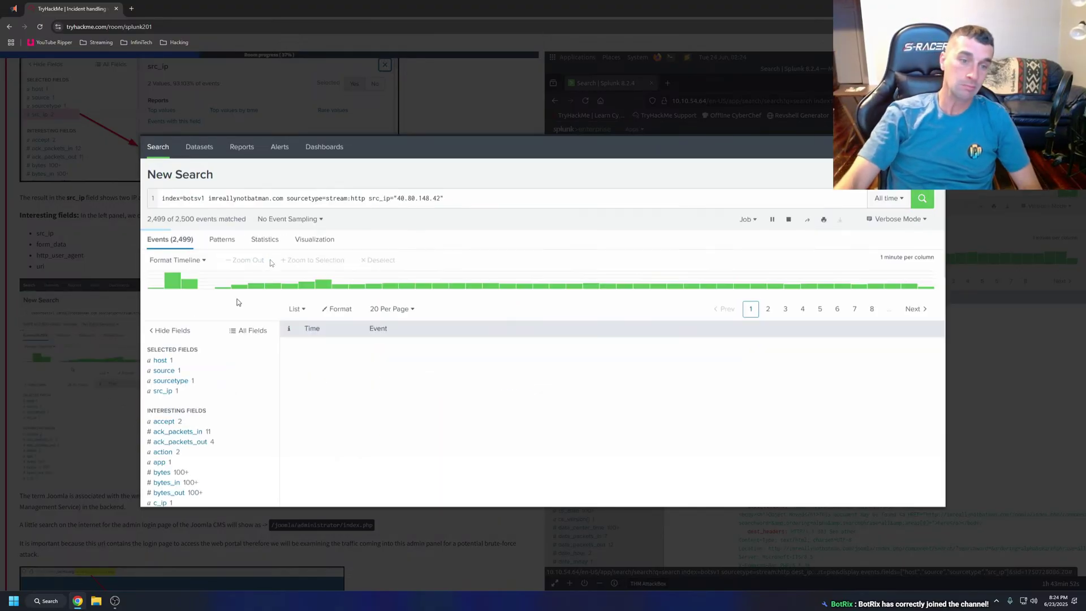
{"action": "key", "text": "Escape"}
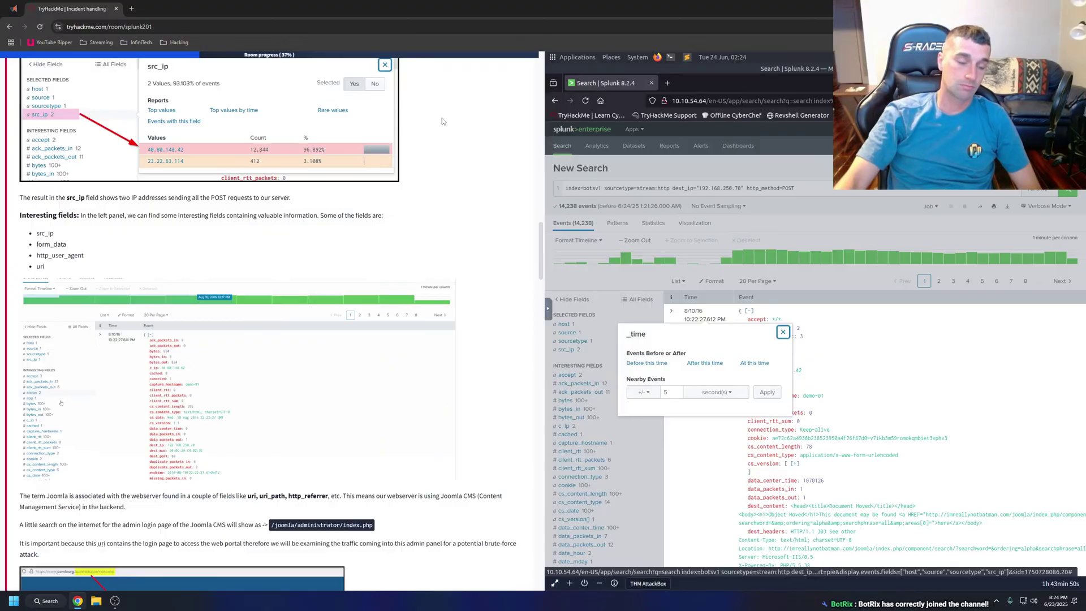
{"action": "scroll", "coordinate": [271, 317], "scroll_direction": "down", "scroll_amount": 2}
{"action": "scroll", "coordinate": [40, 291], "scroll_direction": "down", "scroll_amount": 2}
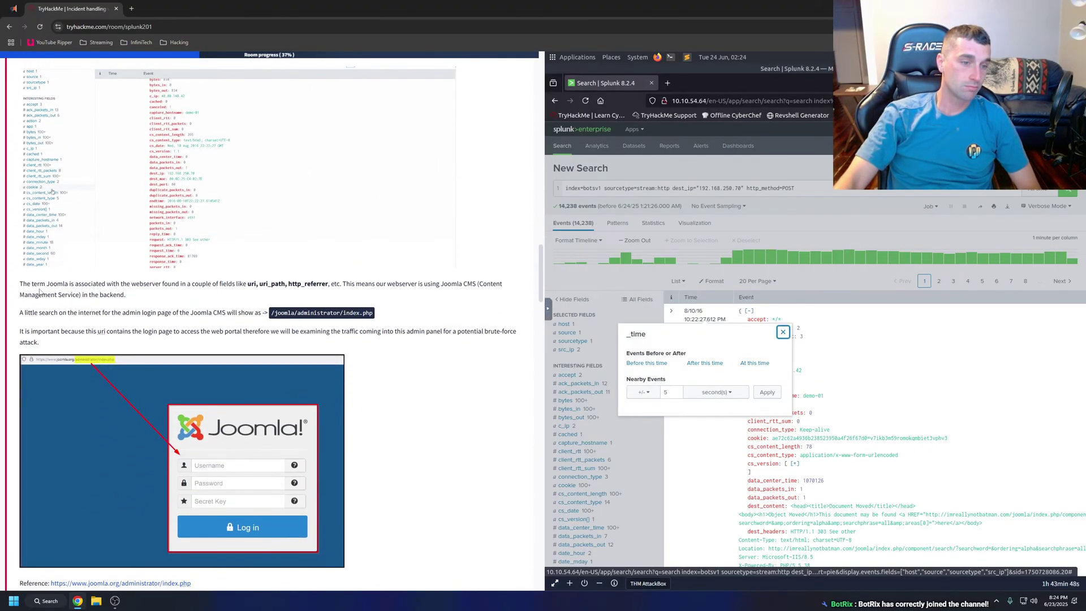
Have the three Joomla admin paragraphs read aloud and highlight the /joomla/administrator/index.php path.
{"action": "left_click_drag", "start_coordinate": [41, 288], "coordinate": [126, 346]}
{"action": "right_click", "coordinate": [97, 320]}
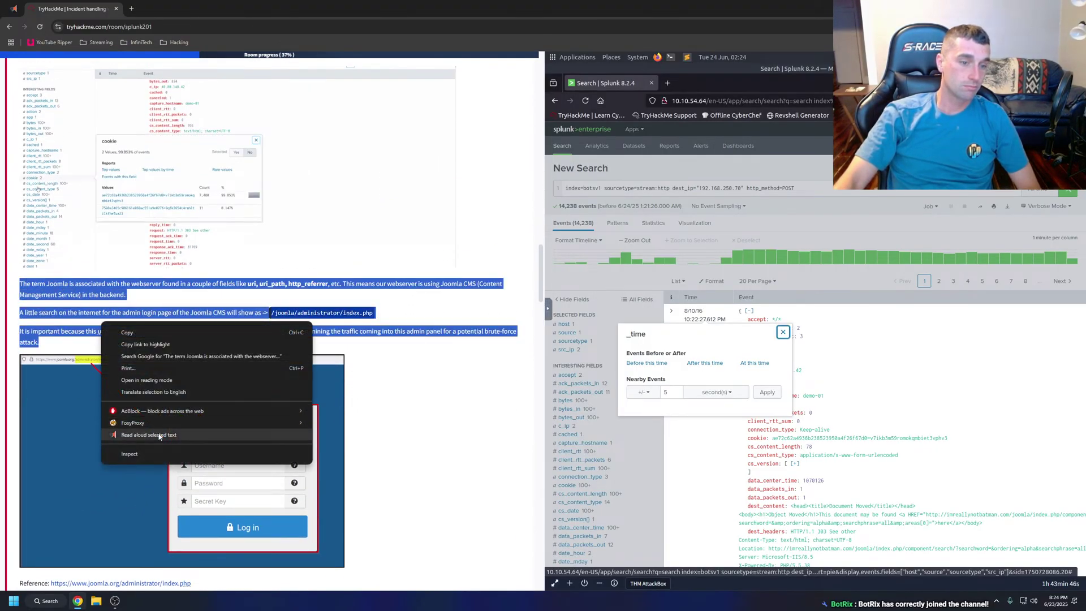
{"action": "left_click", "coordinate": [163, 329]}
{"action": "left_click", "coordinate": [162, 330]}
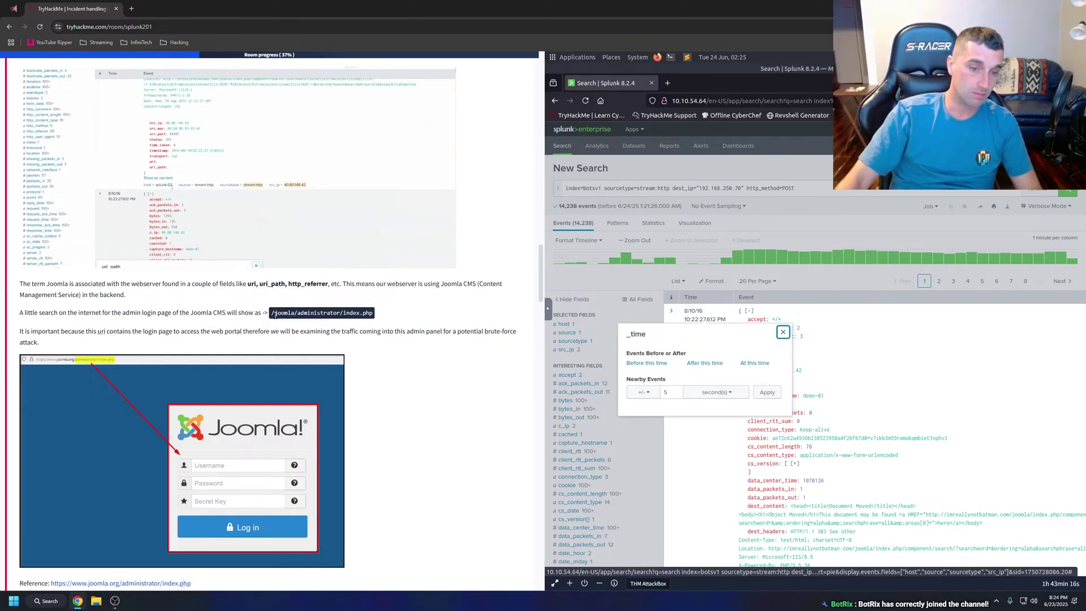
{"action": "left_click_drag", "start_coordinate": [271, 312], "coordinate": [378, 317]}
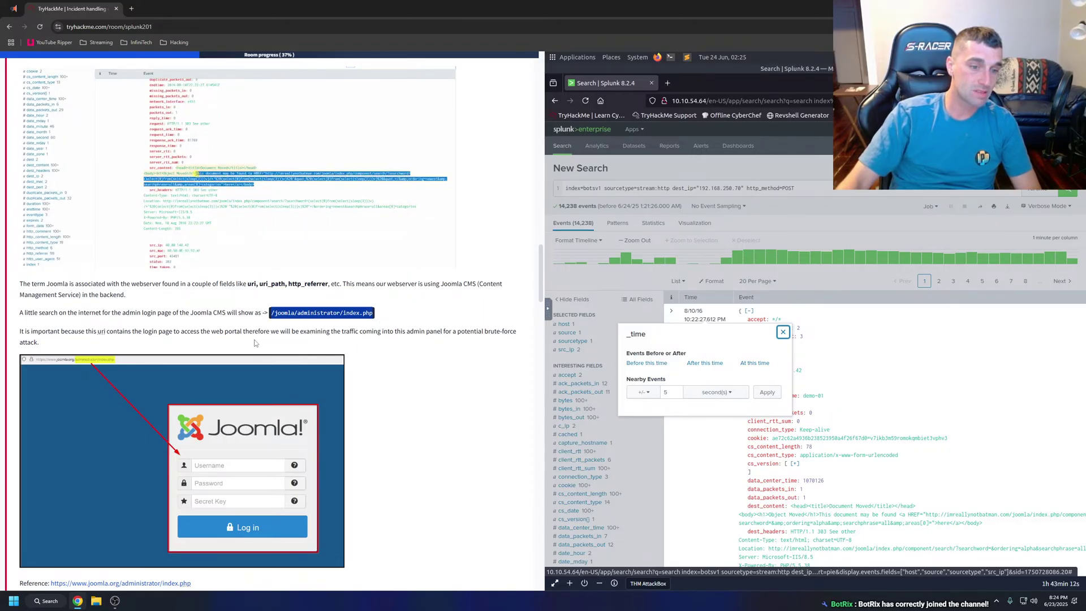
{"action": "left_click", "coordinate": [753, 37]}
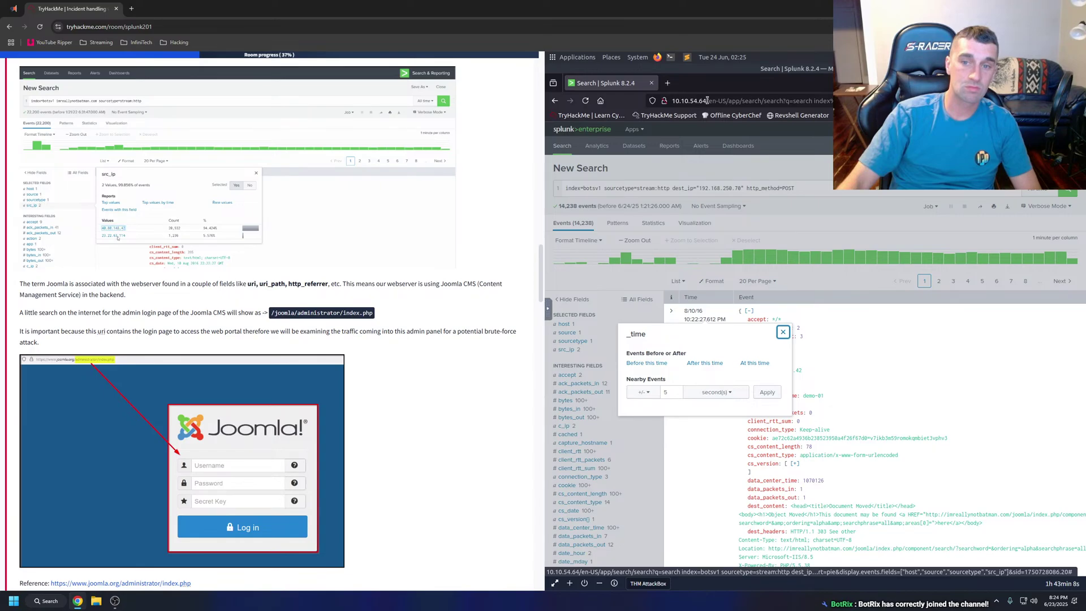
{"action": "left_click_drag", "start_coordinate": [707, 100], "coordinate": [672, 101]}
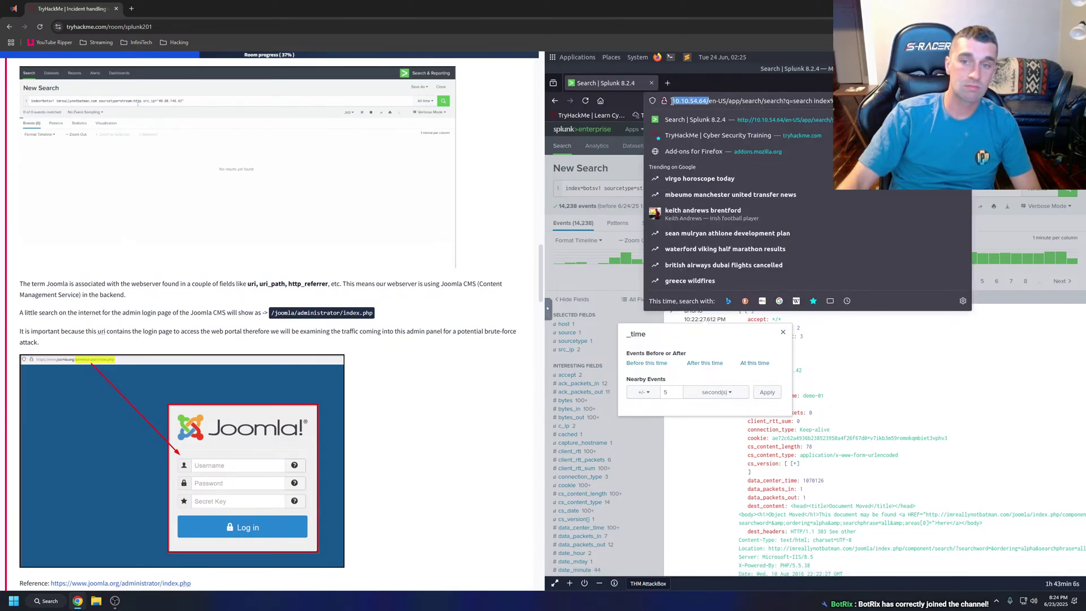
{"action": "left_click", "coordinate": [667, 83]}
{"action": "type", "text": "10.10.54.64/"}
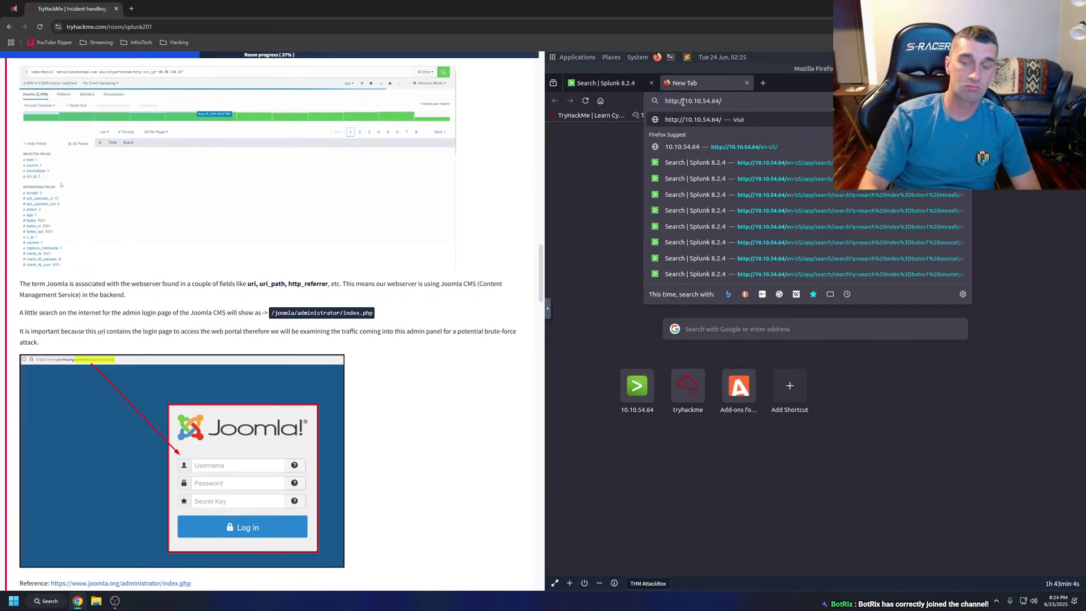
{"action": "key", "text": "Return"}
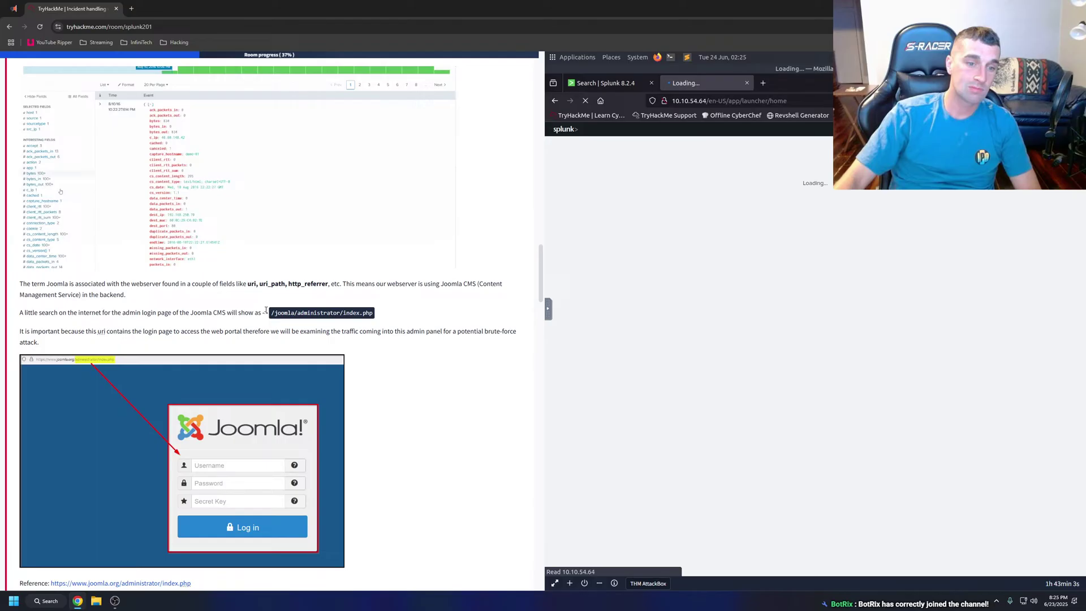
{"action": "left_click_drag", "start_coordinate": [270, 312], "coordinate": [377, 320]}
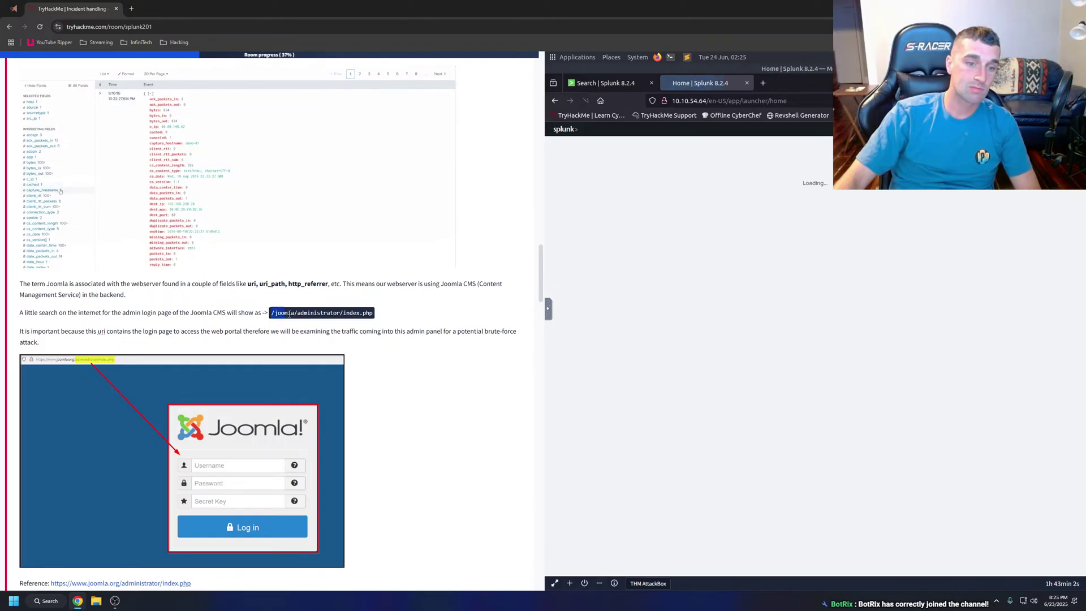
{"action": "left_click_drag", "start_coordinate": [786, 101], "coordinate": [713, 105]}
{"action": "key", "text": "ctrl+v"}
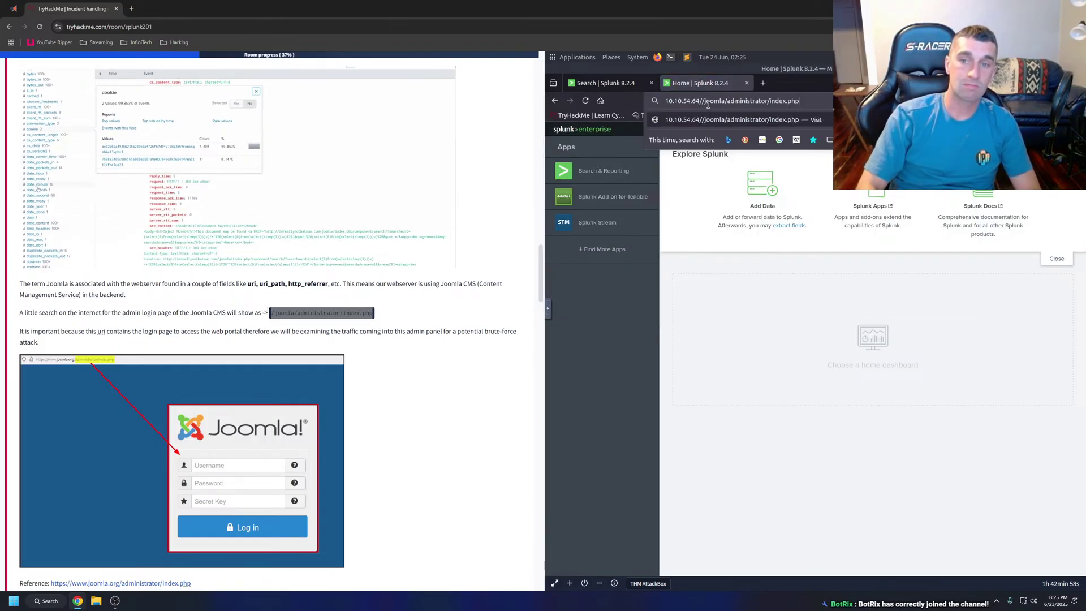
{"action": "key", "text": "Return"}
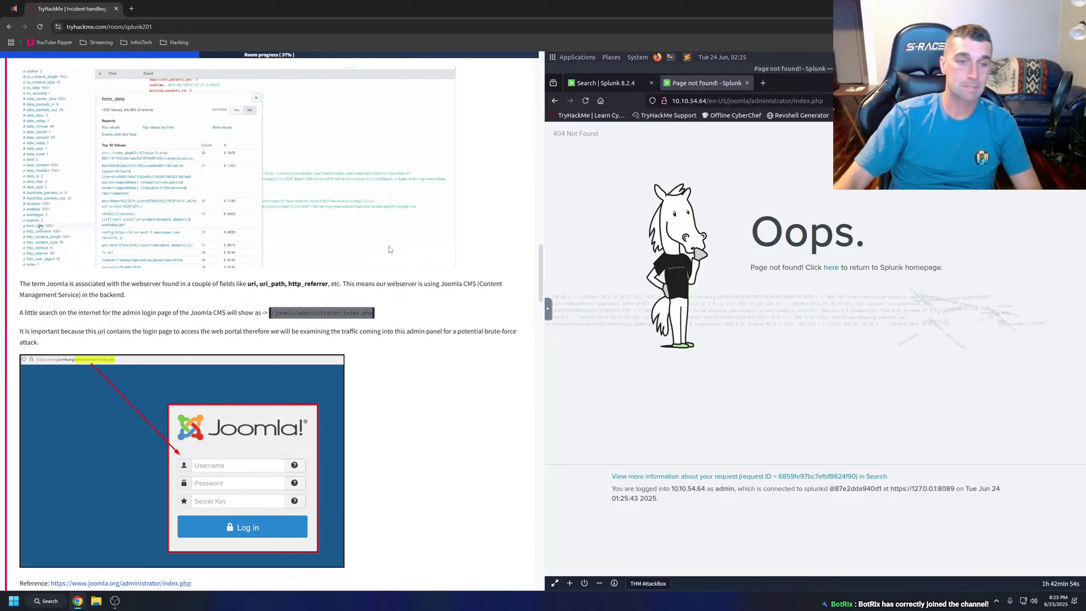
{"action": "left_click", "coordinate": [747, 83]}
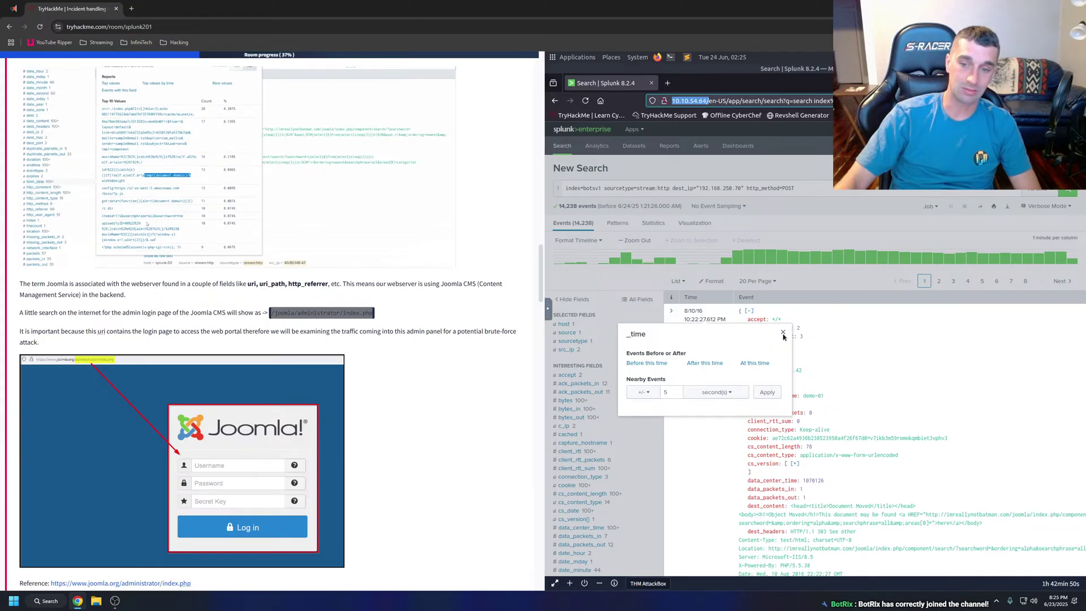
{"action": "left_click", "coordinate": [361, 328]}
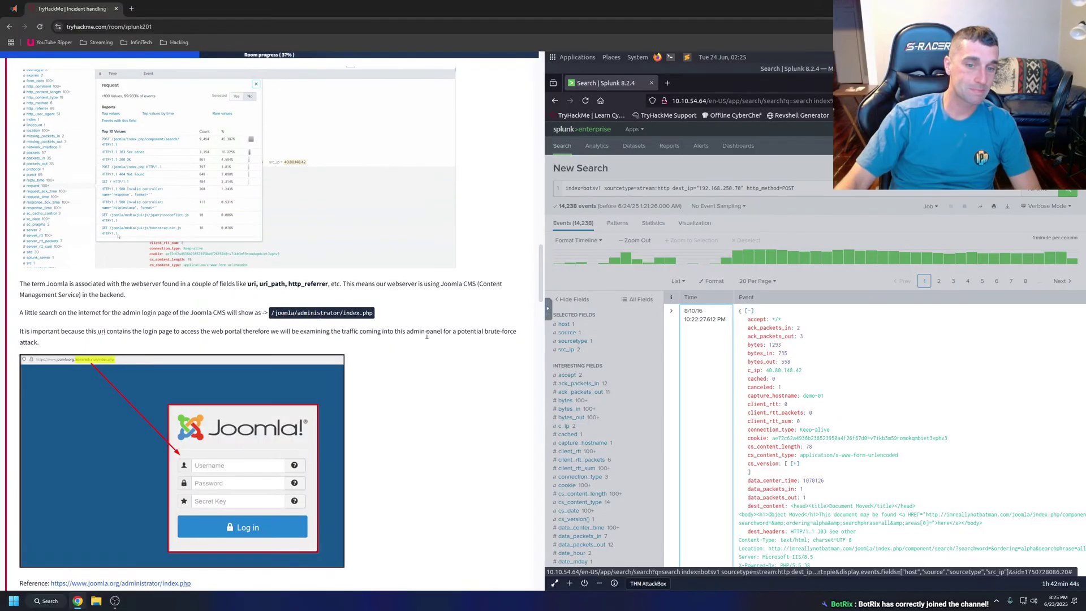
{"action": "scroll", "coordinate": [264, 357], "scroll_direction": "down", "scroll_amount": 3}
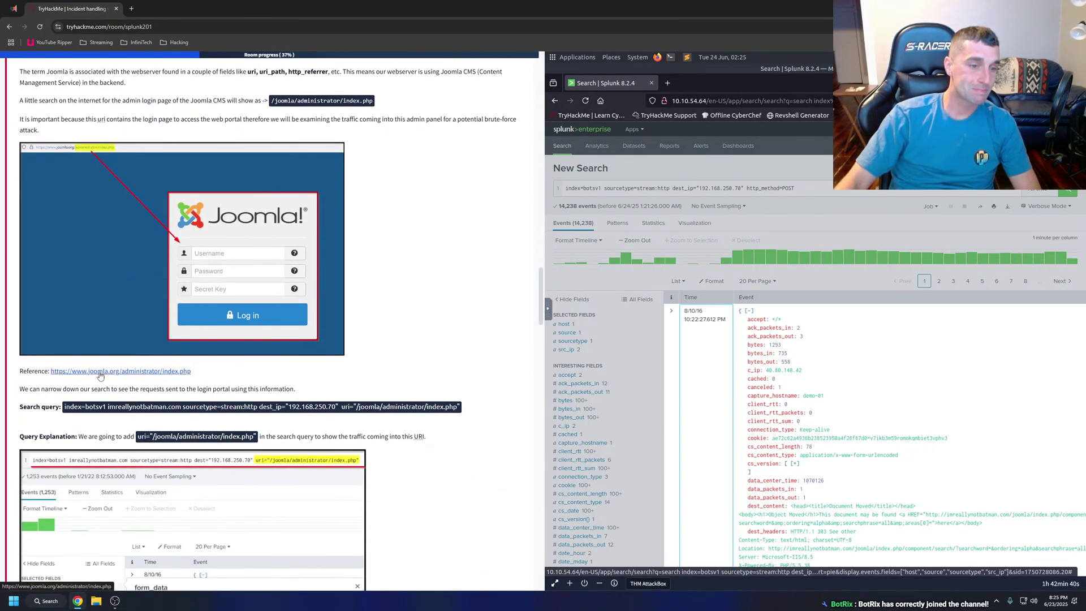
{"action": "right_click", "coordinate": [101, 376]}
{"action": "left_click", "coordinate": [130, 384]}
{"action": "left_click", "coordinate": [164, 9]}
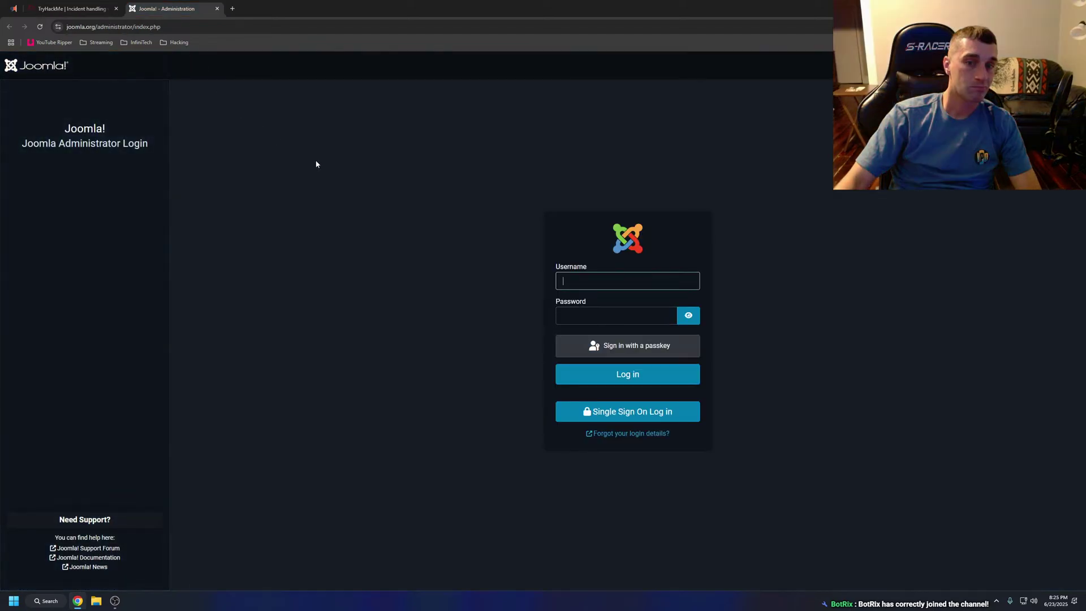
{"action": "left_click", "coordinate": [217, 9]}
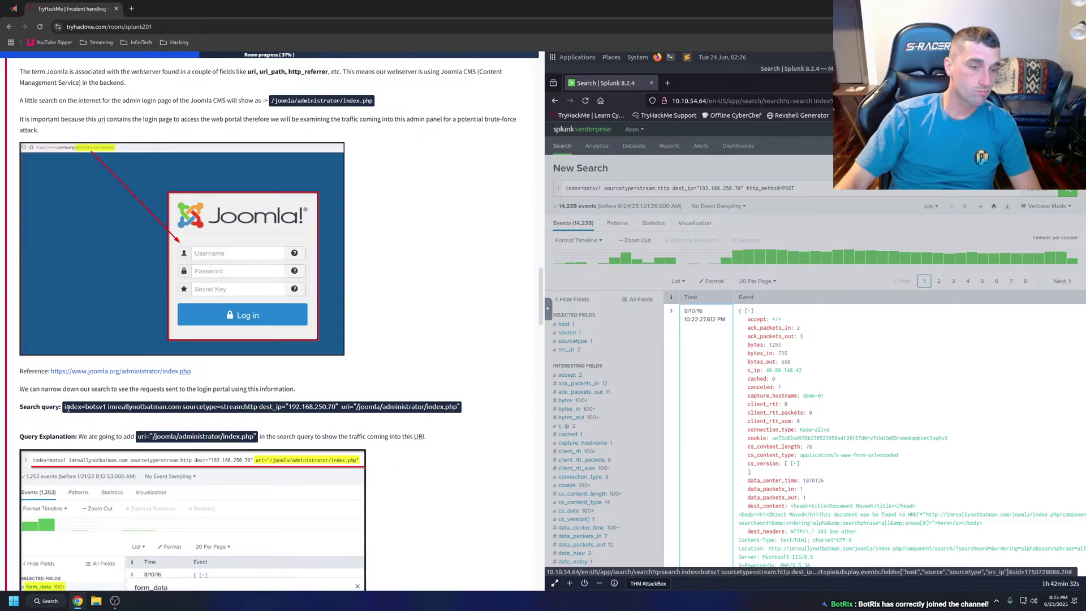
{"action": "mouse_move", "coordinate": [66, 406]}
{"action": "left_mouse_down"}
{"action": "mouse_move", "coordinate": [435, 412]}
{"action": "mouse_move", "coordinate": [79, 410]}
{"action": "left_mouse_up"}
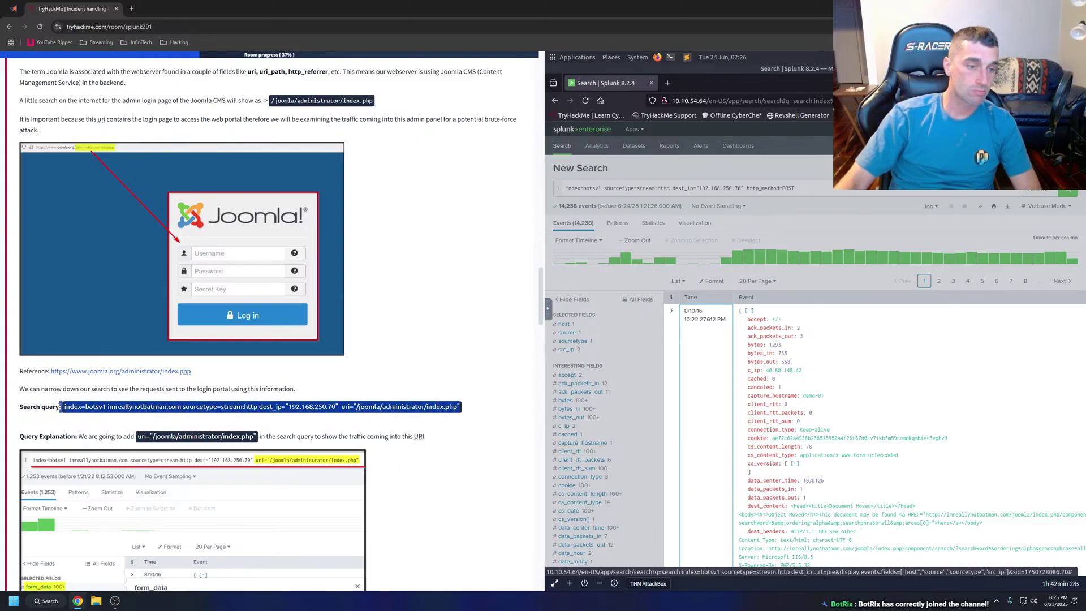
Replace the Splunk search with the uri="/joomla/administrator/index.php" query and run it, returning 1,248 events.
{"action": "left_click", "coordinate": [67, 406]}
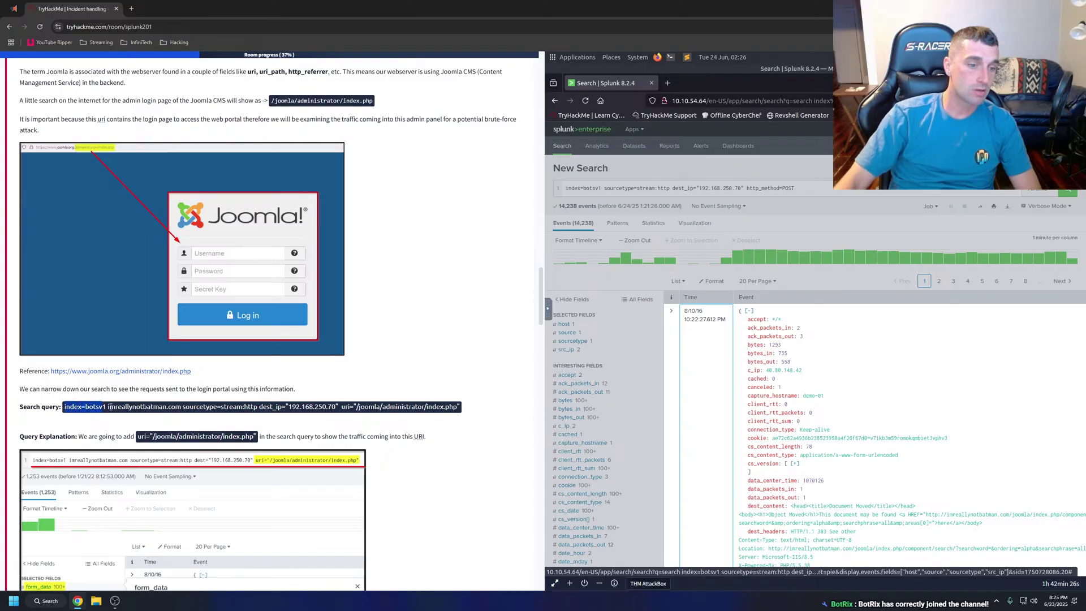
{"action": "left_click_drag", "start_coordinate": [110, 407], "coordinate": [416, 408]}
{"action": "key", "text": "ctrl+c"}
{"action": "left_click", "coordinate": [668, 82]}
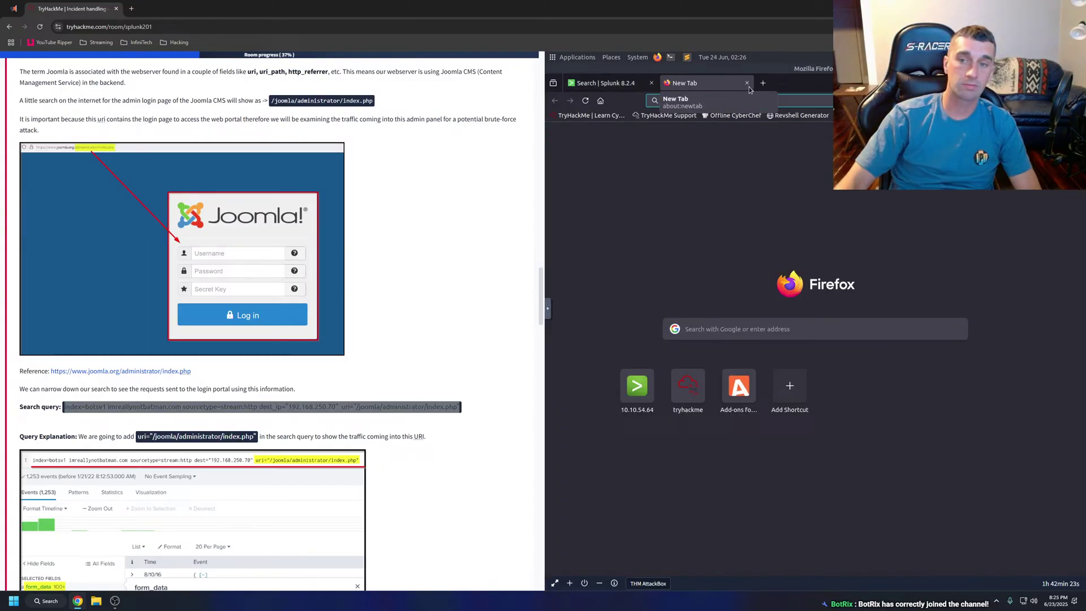
{"action": "left_click", "coordinate": [747, 84]}
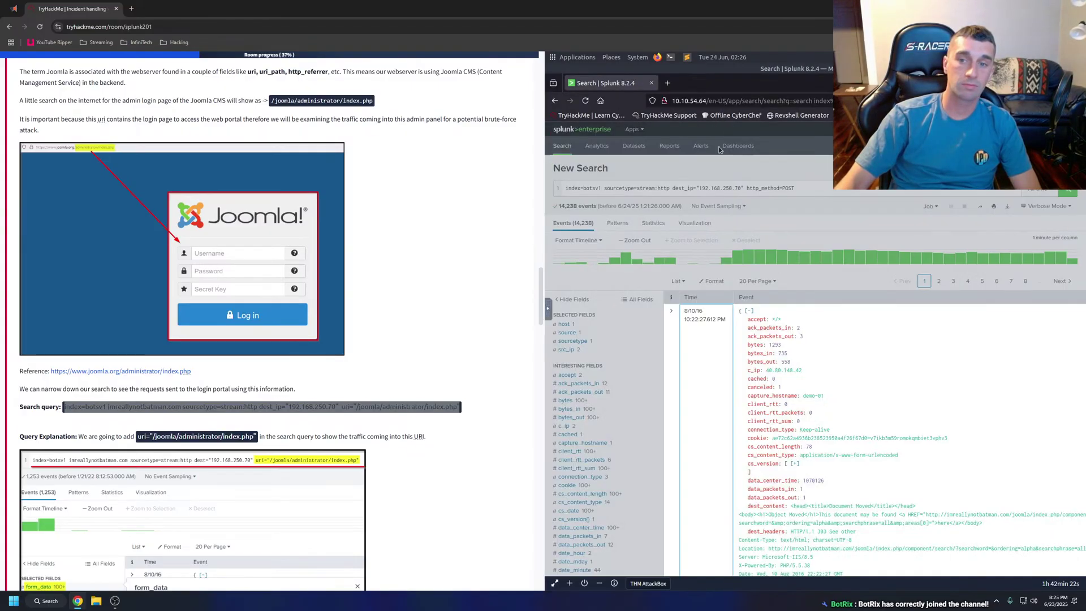
{"action": "left_click_drag", "start_coordinate": [802, 189], "coordinate": [542, 185]}
{"action": "key", "text": "ctrl+v"}
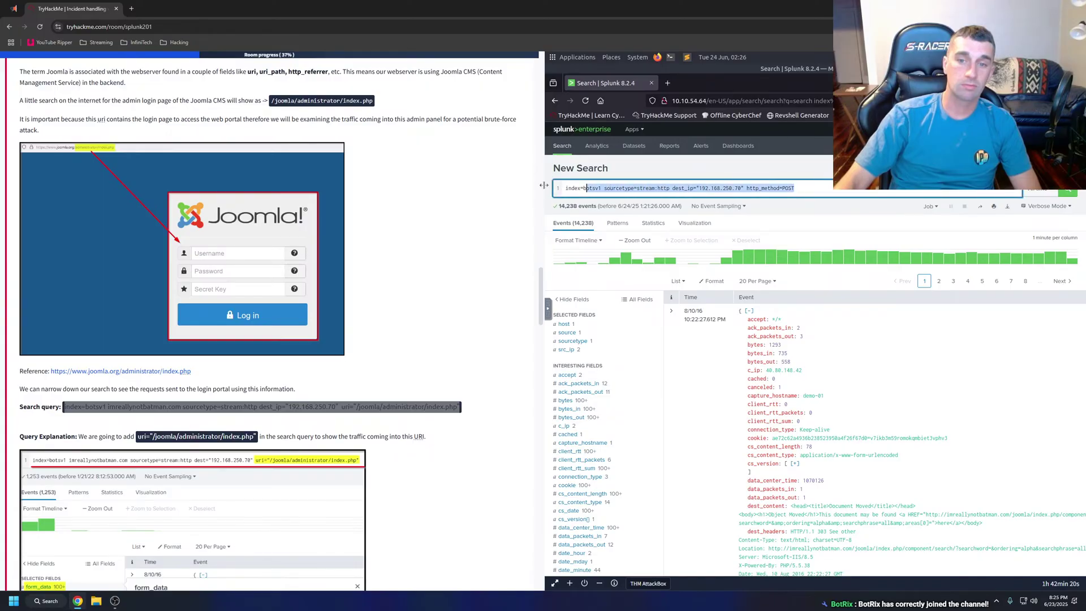
{"action": "key", "text": "Return"}
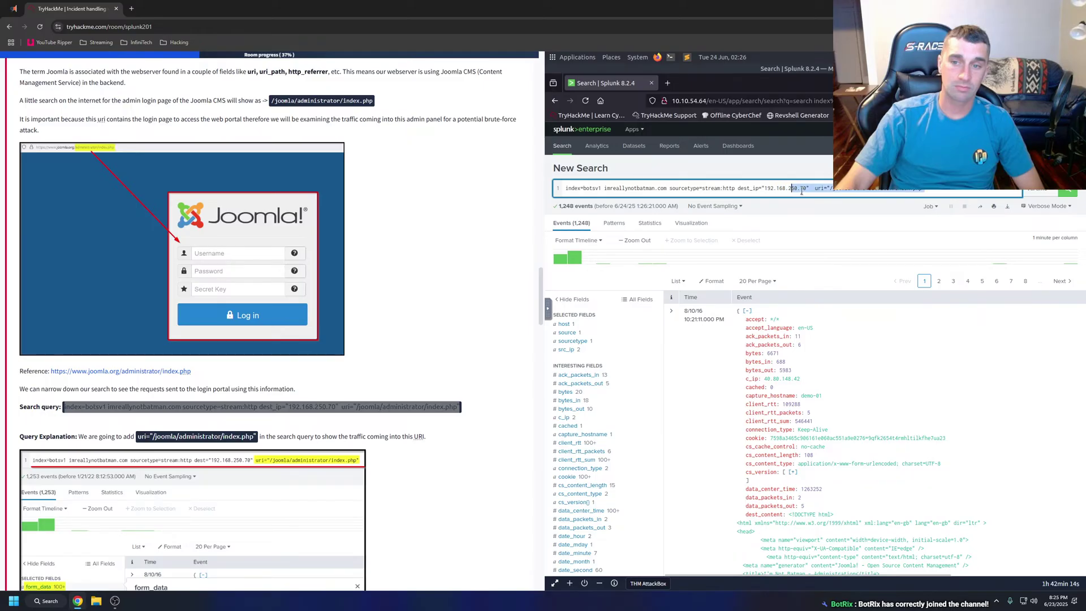
{"action": "left_click", "coordinate": [849, 235]}
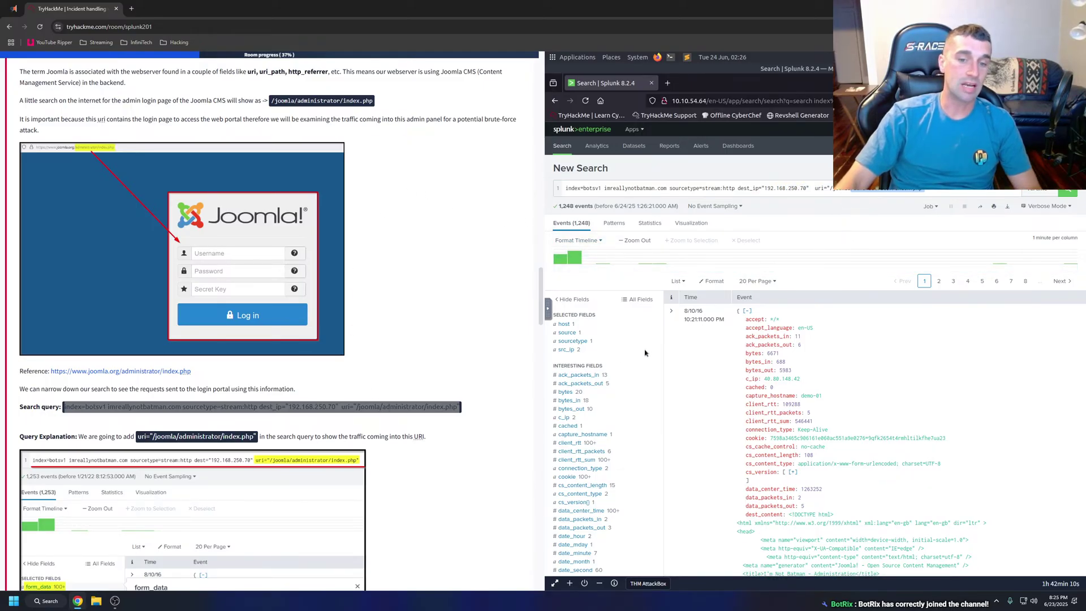
{"action": "left_click", "coordinate": [571, 344]}
{"action": "left_click", "coordinate": [566, 351]}
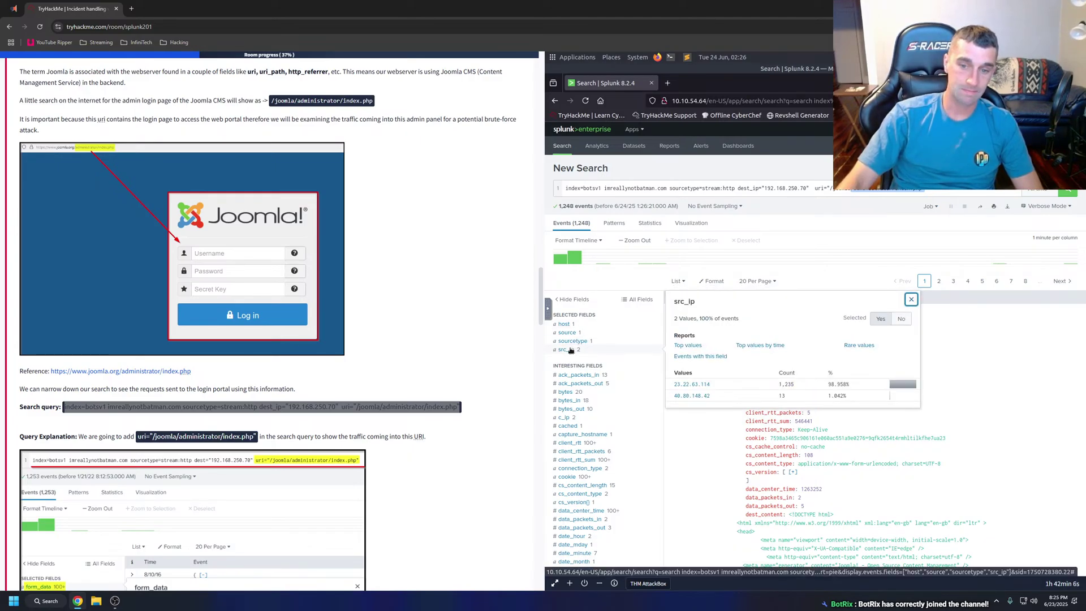
{"action": "left_click", "coordinate": [569, 350]}
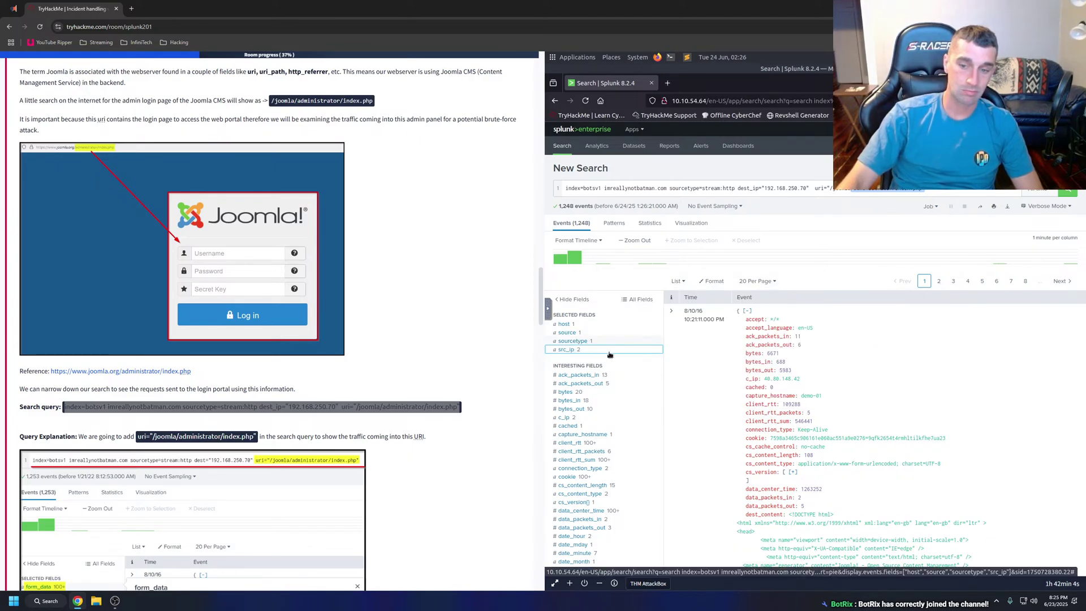
{"action": "scroll", "coordinate": [610, 355], "scroll_direction": "down", "scroll_amount": 10}
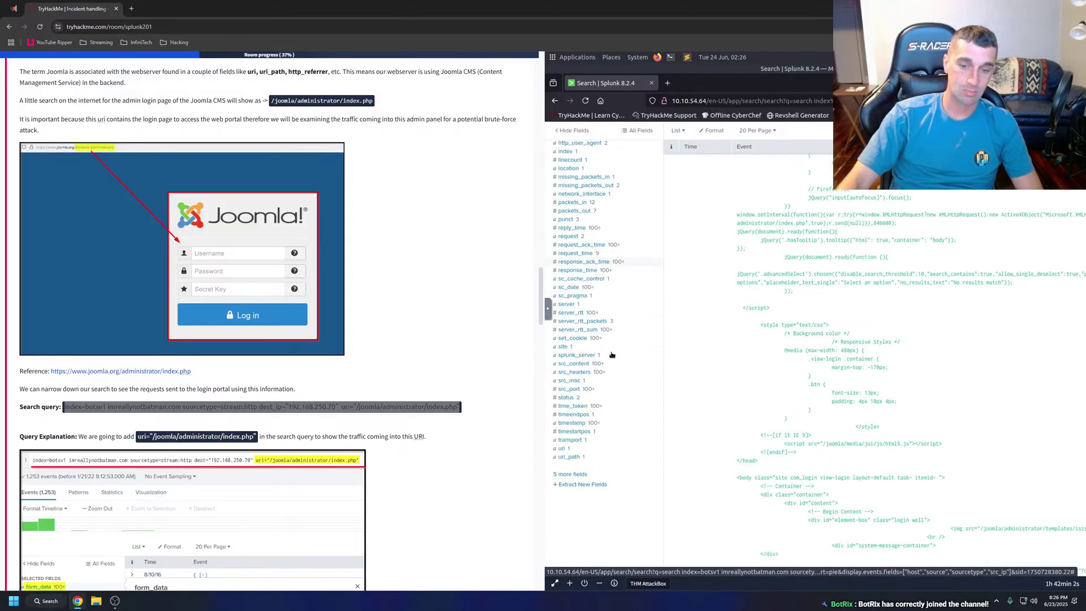
{"action": "left_click", "coordinate": [562, 445]}
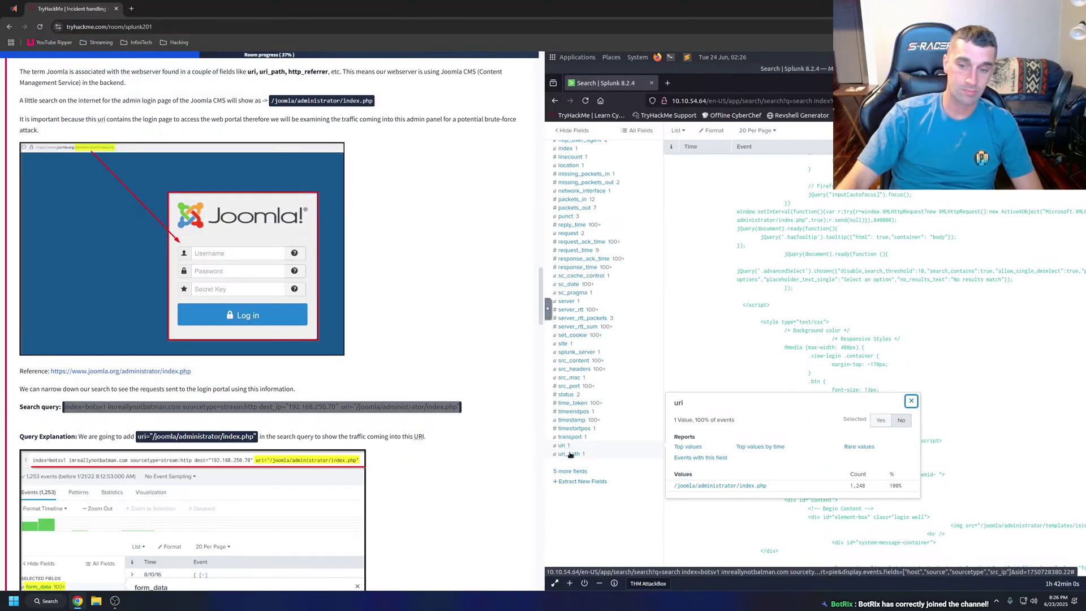
{"action": "left_click", "coordinate": [570, 454]}
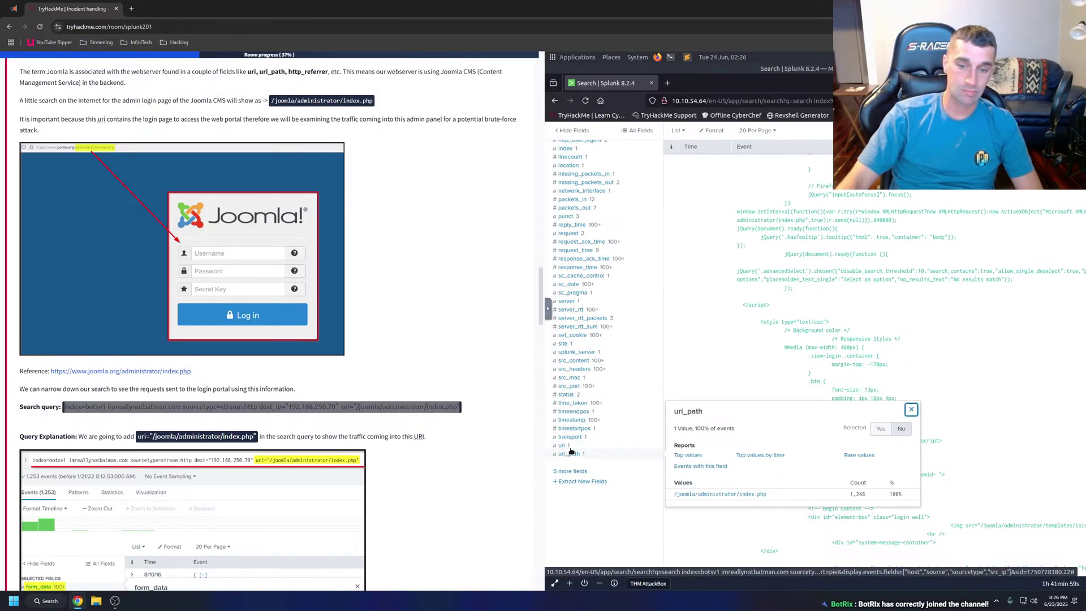
{"action": "left_click", "coordinate": [572, 336]}
{"action": "left_click", "coordinate": [585, 337]}
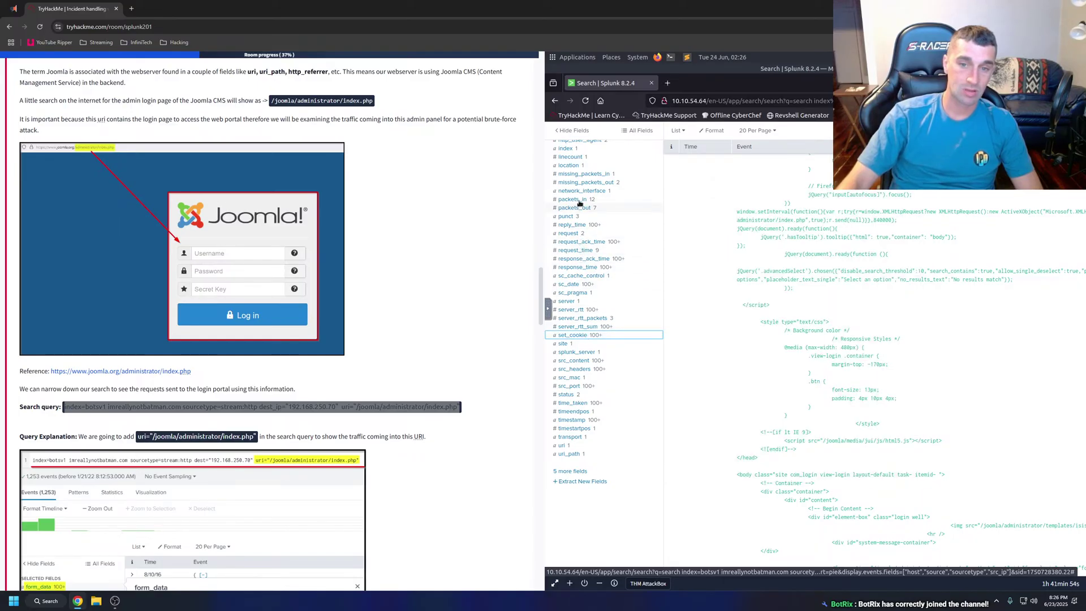
{"action": "left_click", "coordinate": [589, 181]}
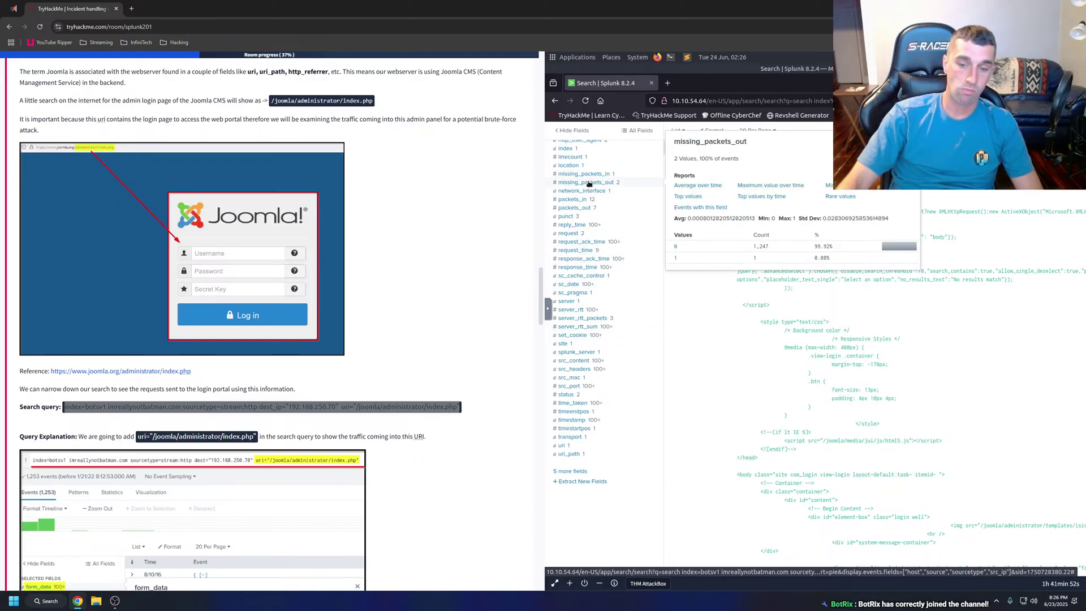
{"action": "left_click", "coordinate": [588, 181]}
{"action": "scroll", "coordinate": [586, 262], "scroll_direction": "up", "scroll_amount": 3}
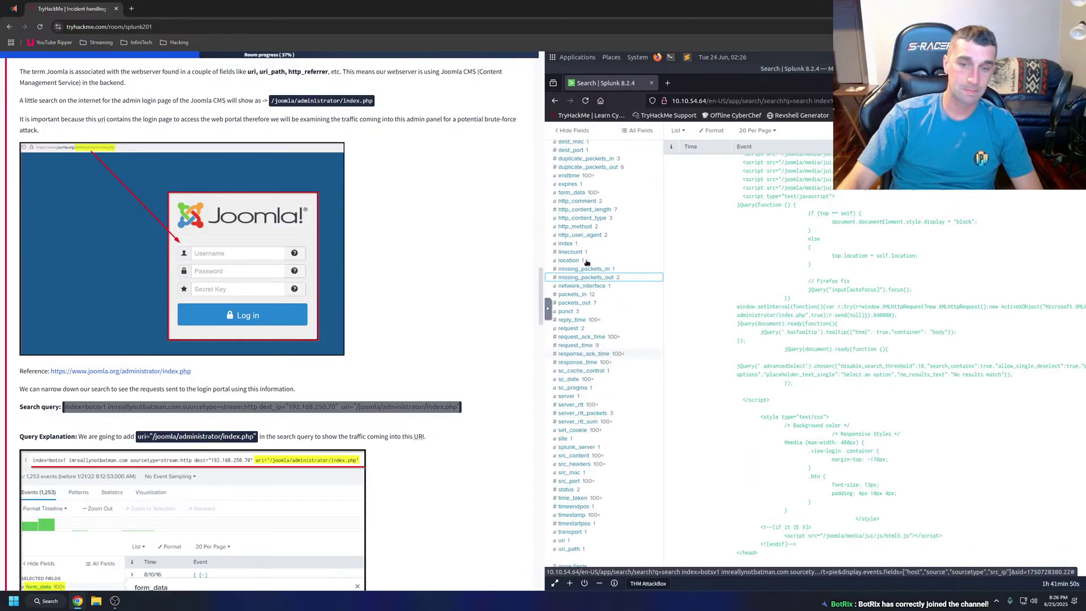
{"action": "left_click", "coordinate": [587, 238]}
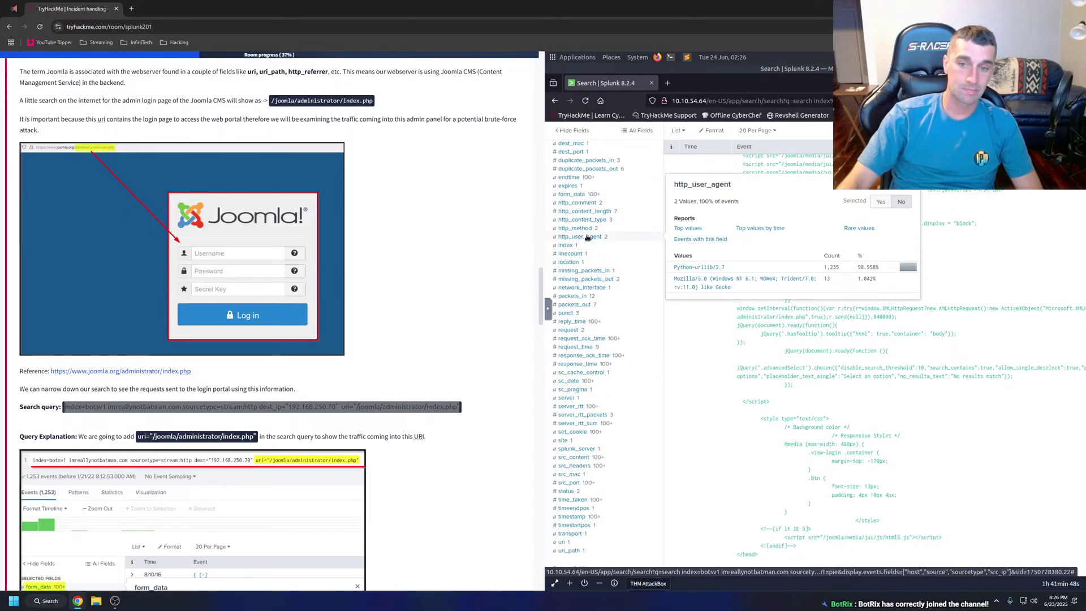
{"action": "right_click", "coordinate": [718, 269]}
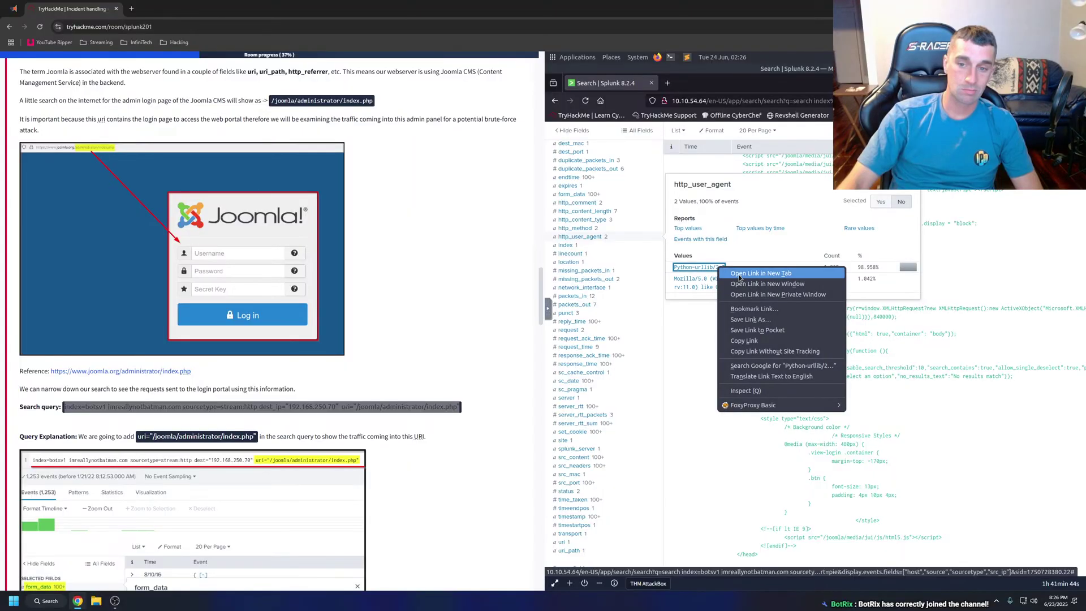
{"action": "left_click", "coordinate": [741, 272]}
{"action": "left_click", "coordinate": [698, 84]}
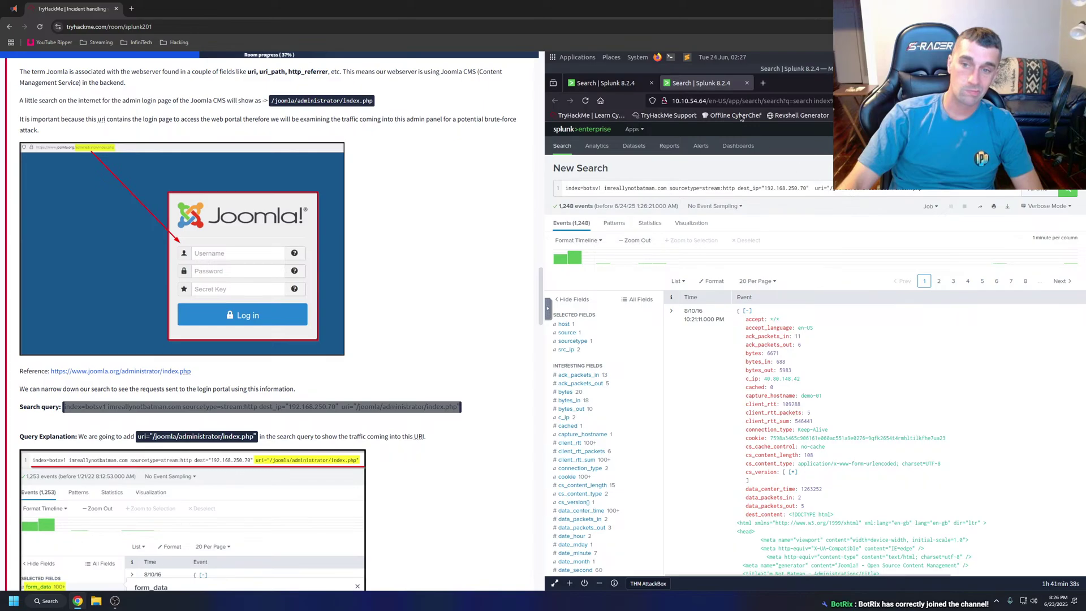
{"action": "left_click", "coordinate": [746, 83]}
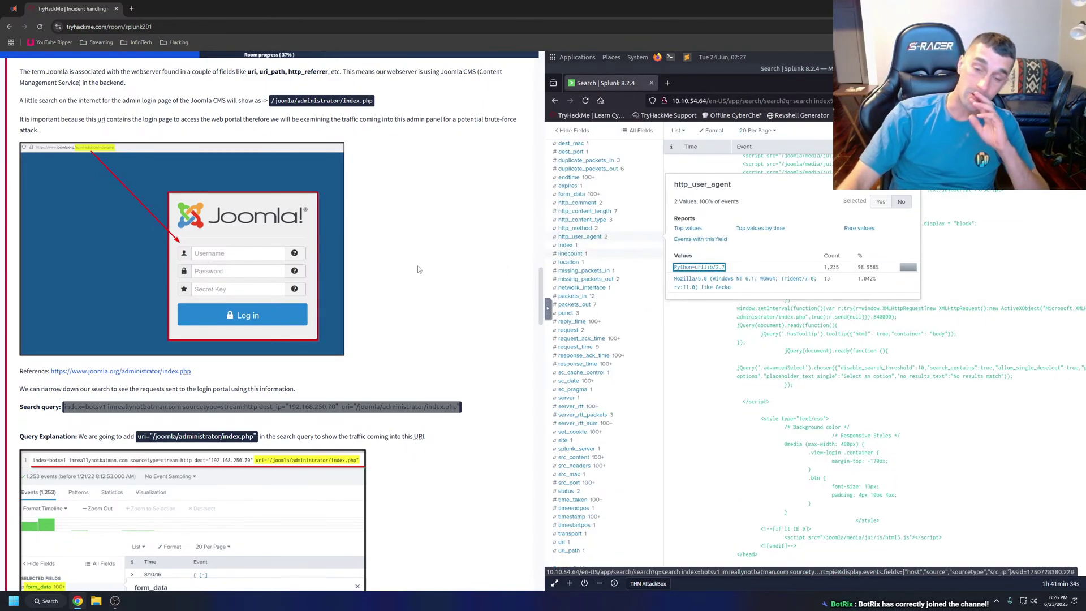
{"action": "left_click", "coordinate": [437, 261]}
{"action": "left_click", "coordinate": [695, 350]}
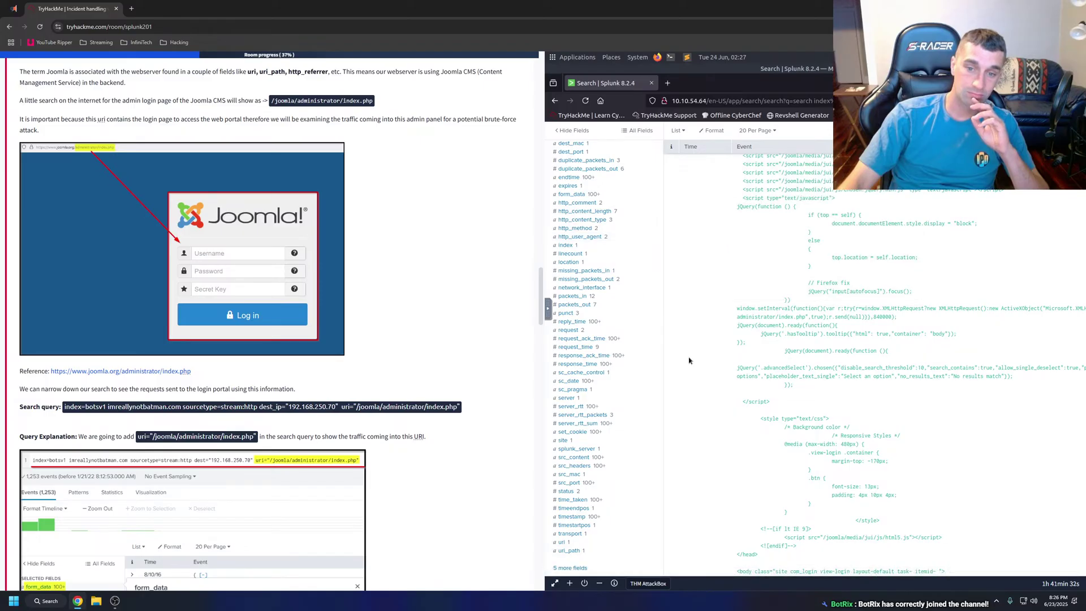
{"action": "left_click", "coordinate": [693, 358]}
{"action": "left_click", "coordinate": [783, 332]}
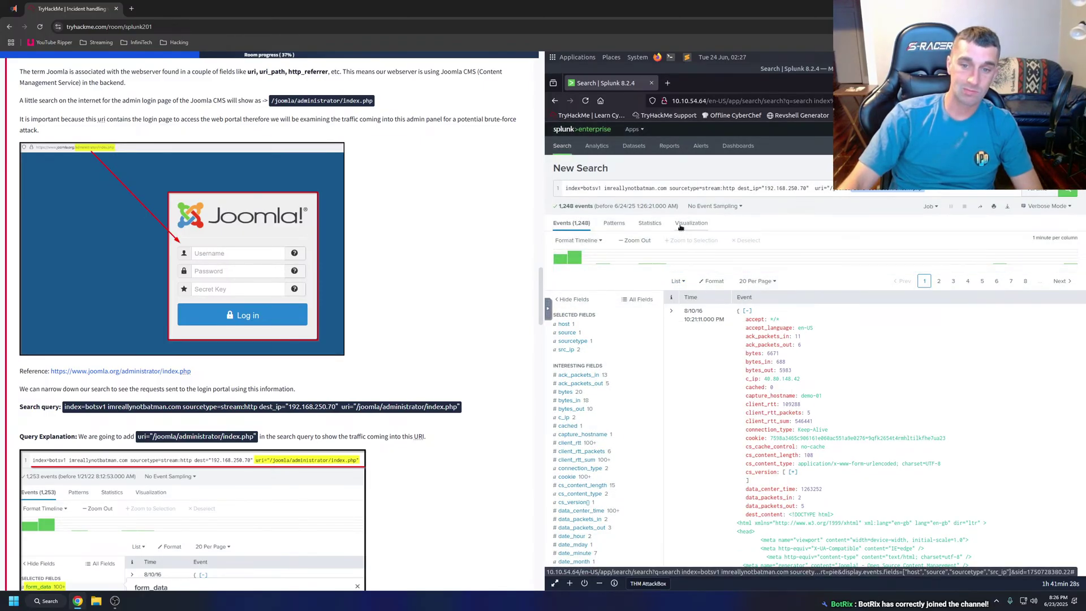
{"action": "left_click", "coordinate": [681, 225]}
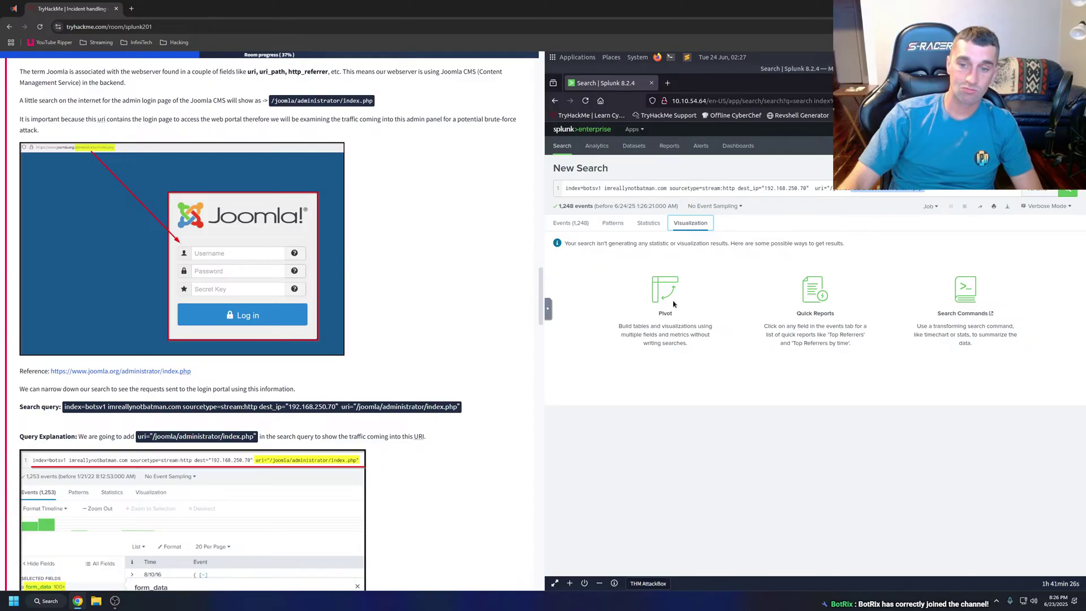
{"action": "left_click", "coordinate": [570, 223]}
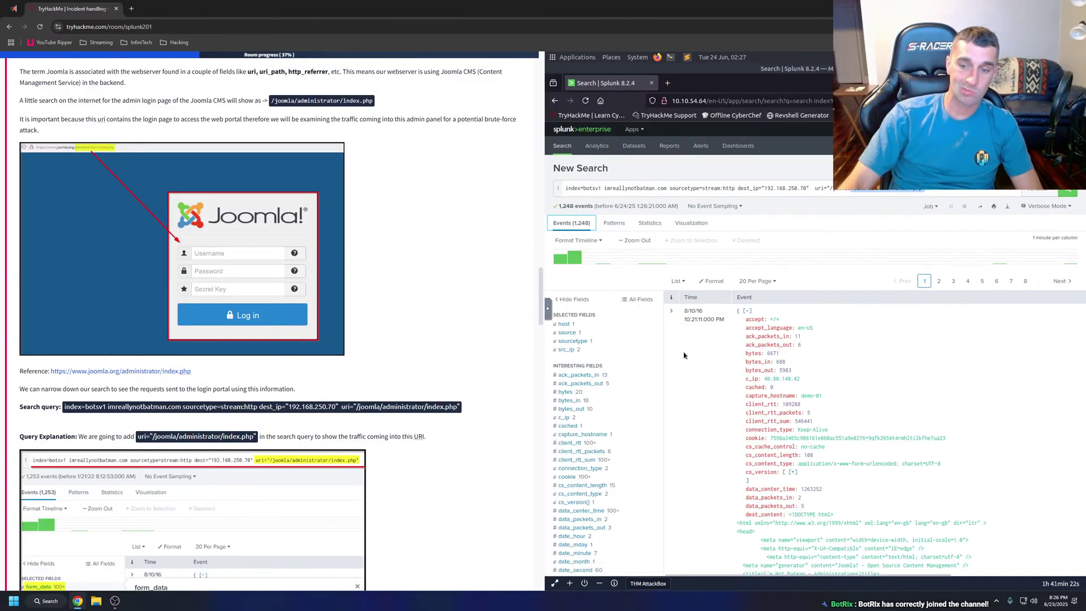
{"action": "scroll", "coordinate": [685, 358], "scroll_direction": "down", "scroll_amount": 2}
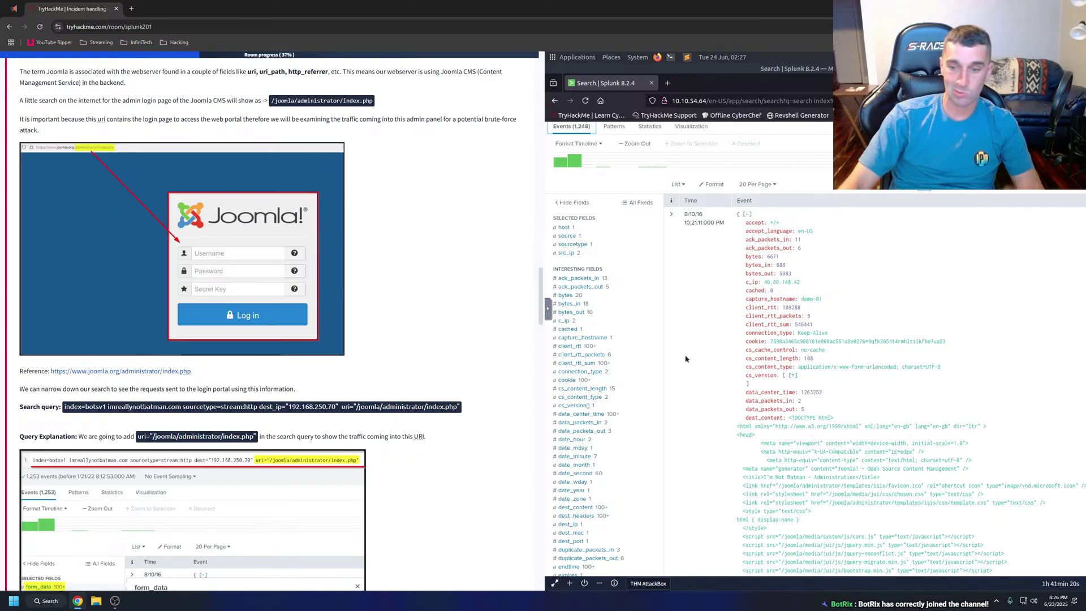
{"action": "scroll", "coordinate": [686, 358], "scroll_direction": "down", "scroll_amount": 2}
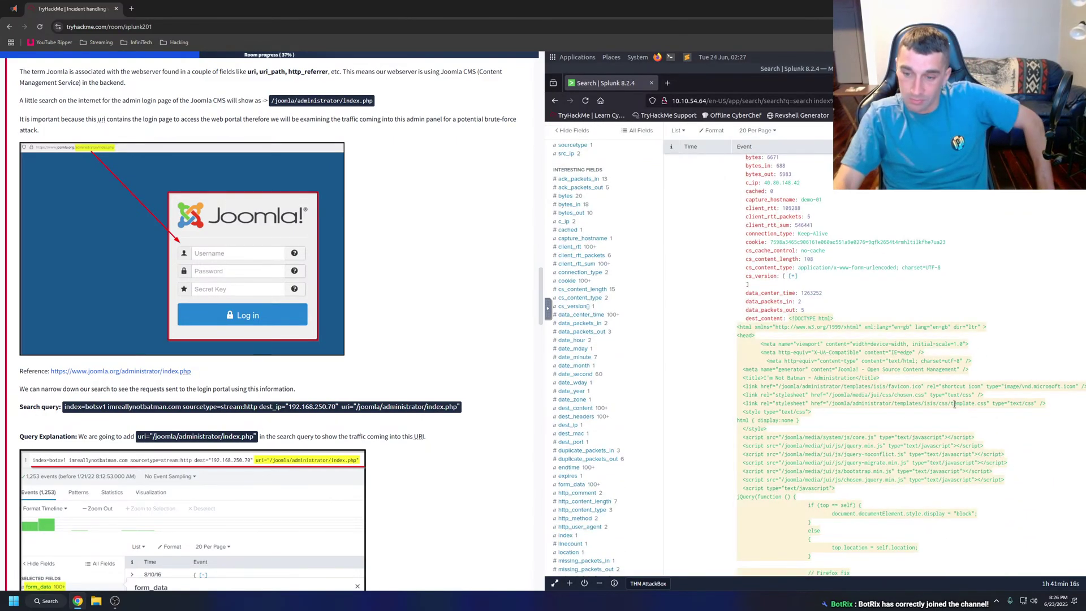
{"action": "scroll", "coordinate": [957, 400], "scroll_direction": "down", "scroll_amount": 1}
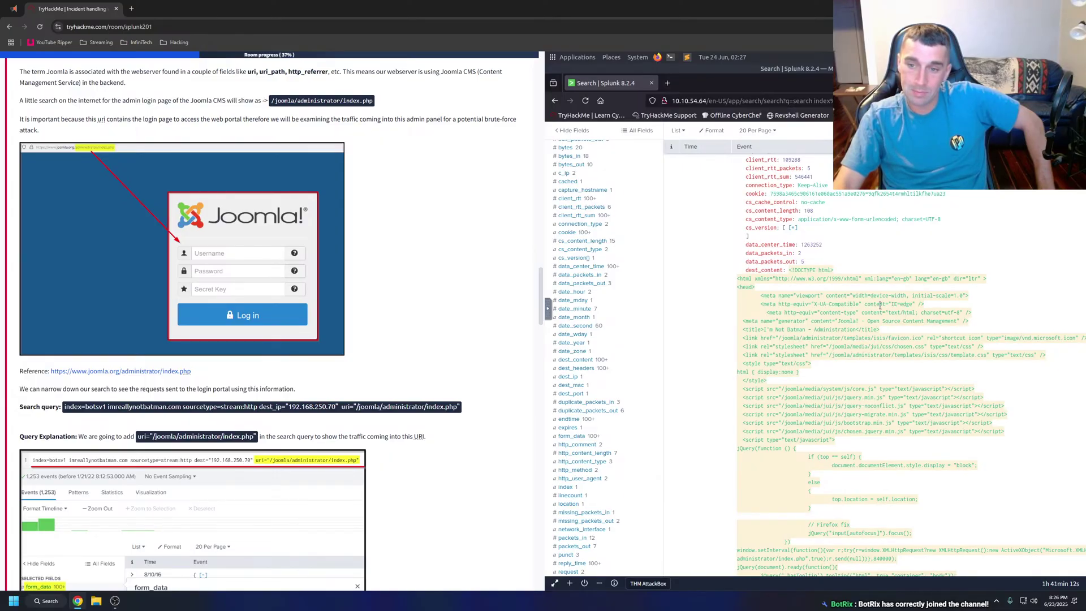
{"action": "scroll", "coordinate": [881, 305], "scroll_direction": "down", "scroll_amount": 3}
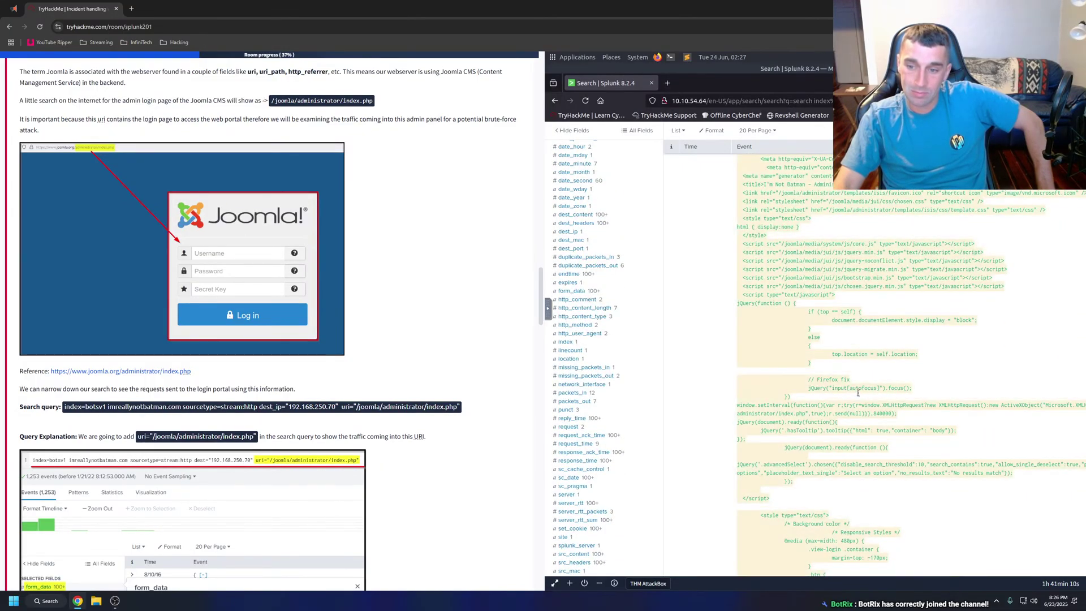
{"action": "scroll", "coordinate": [852, 402], "scroll_direction": "down", "scroll_amount": 1}
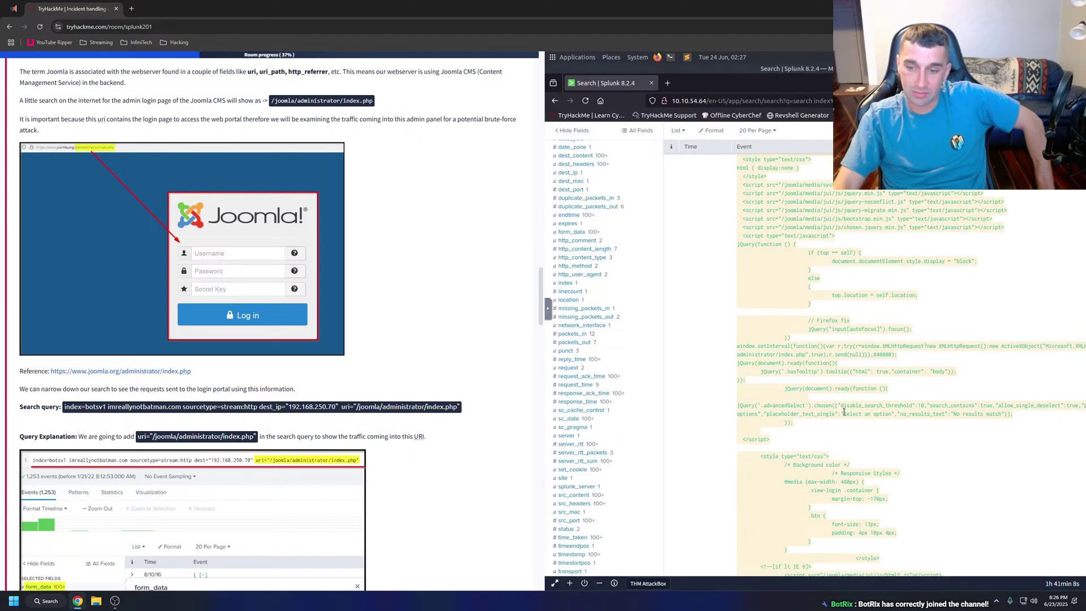
{"action": "scroll", "coordinate": [844, 412], "scroll_direction": "down", "scroll_amount": 3}
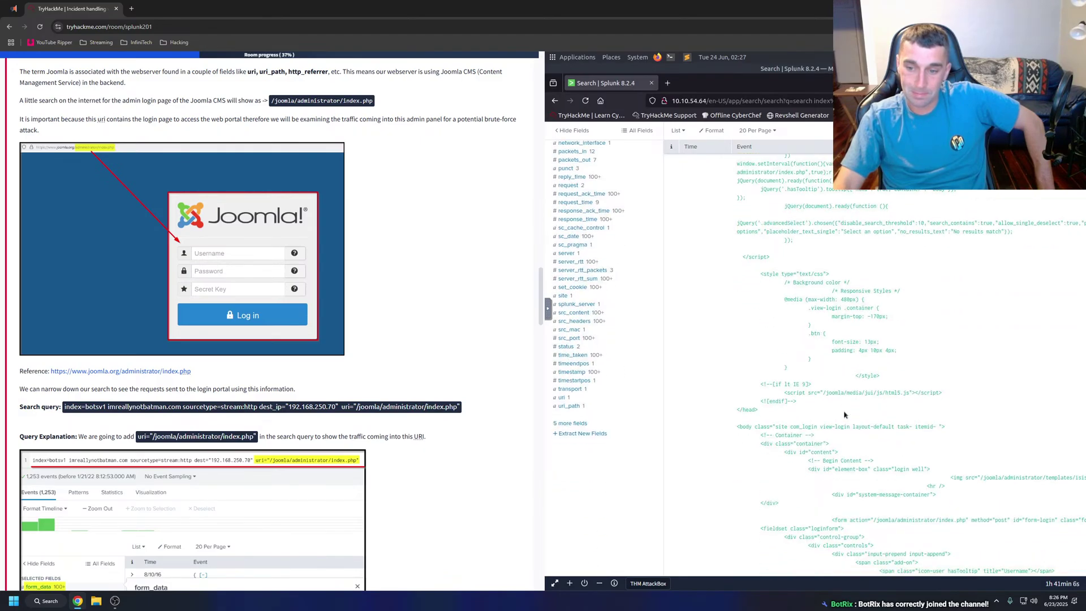
{"action": "scroll", "coordinate": [844, 413], "scroll_direction": "down", "scroll_amount": 3}
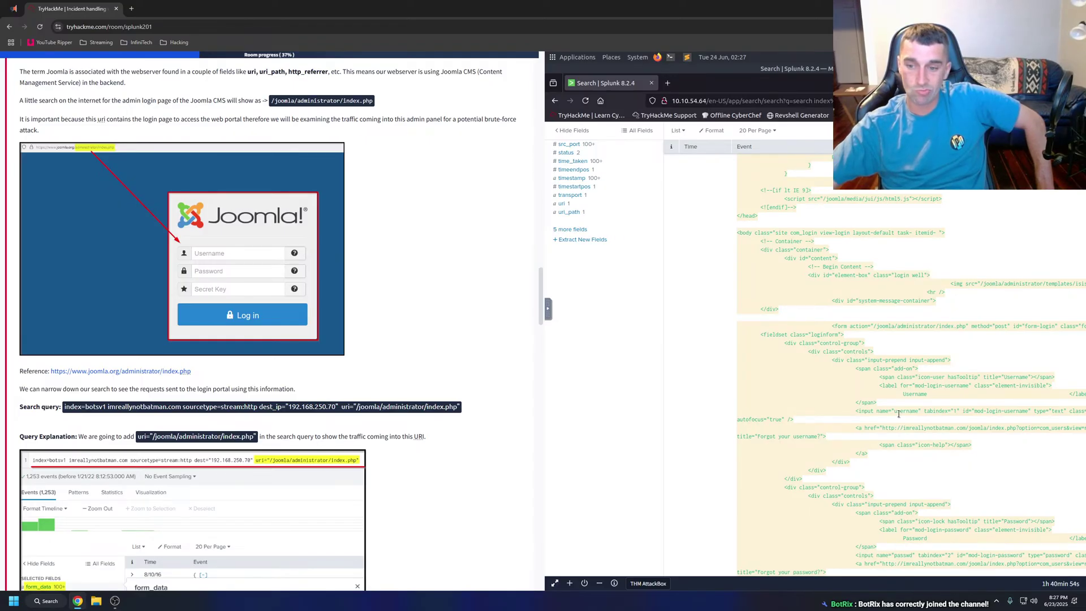
{"action": "scroll", "coordinate": [899, 415], "scroll_direction": "down", "scroll_amount": 5}
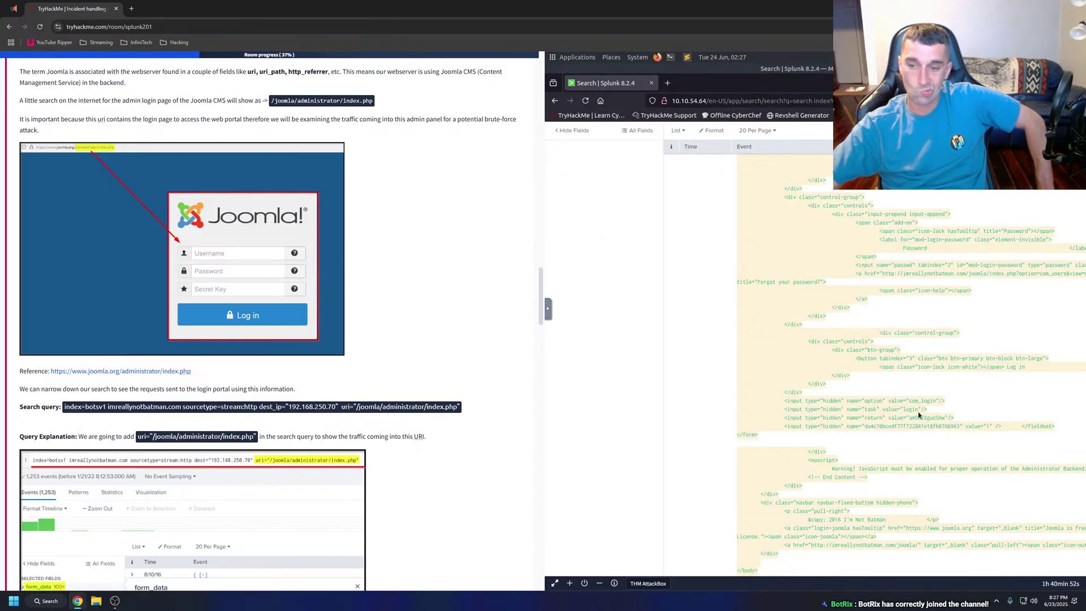
{"action": "scroll", "coordinate": [919, 415], "scroll_direction": "down", "scroll_amount": 2}
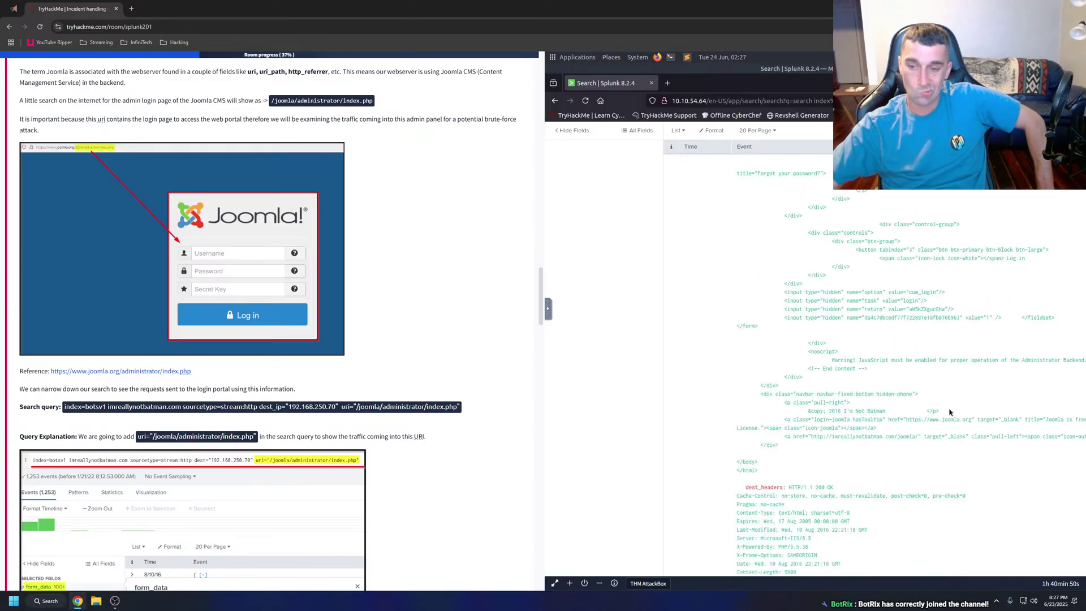
{"action": "scroll", "coordinate": [951, 413], "scroll_direction": "down", "scroll_amount": 3}
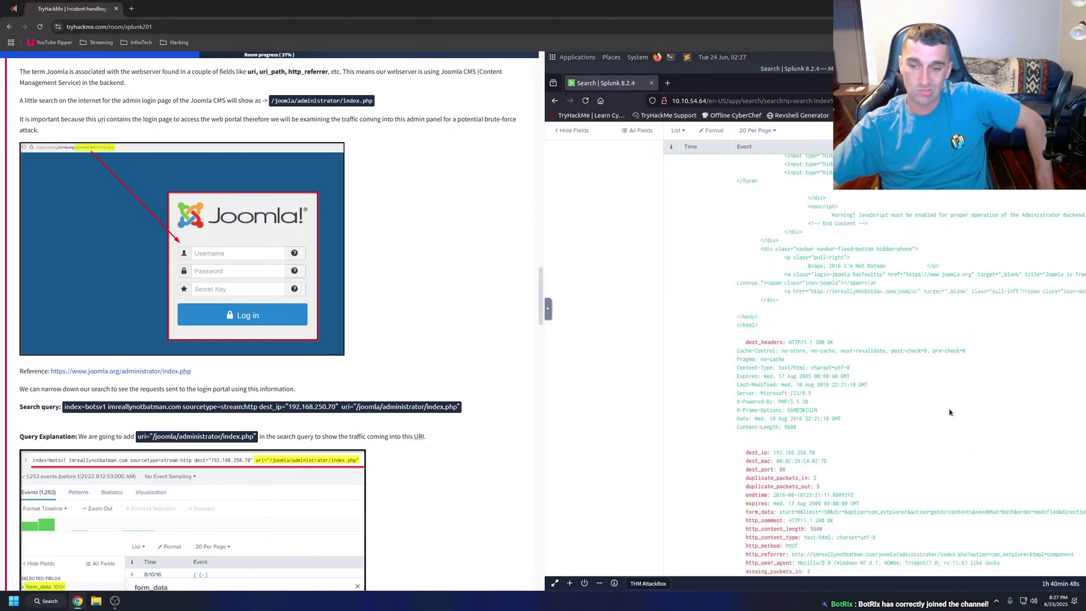
{"action": "scroll", "coordinate": [950, 413], "scroll_direction": "down", "scroll_amount": 2}
{"action": "scroll", "coordinate": [950, 413], "scroll_direction": "down", "scroll_amount": 3}
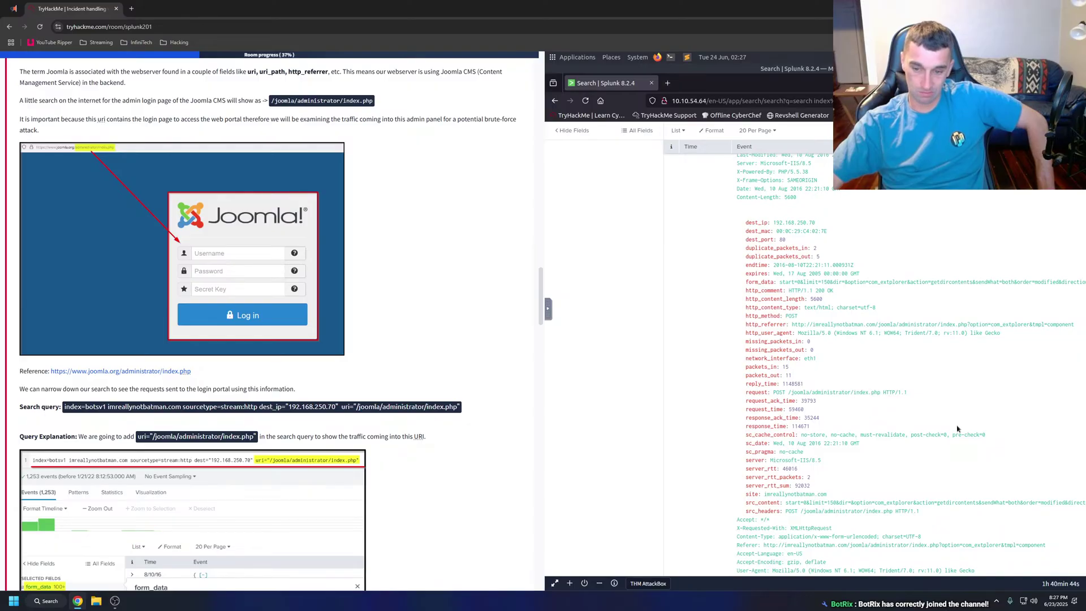
{"action": "scroll", "coordinate": [958, 428], "scroll_direction": "down", "scroll_amount": 2}
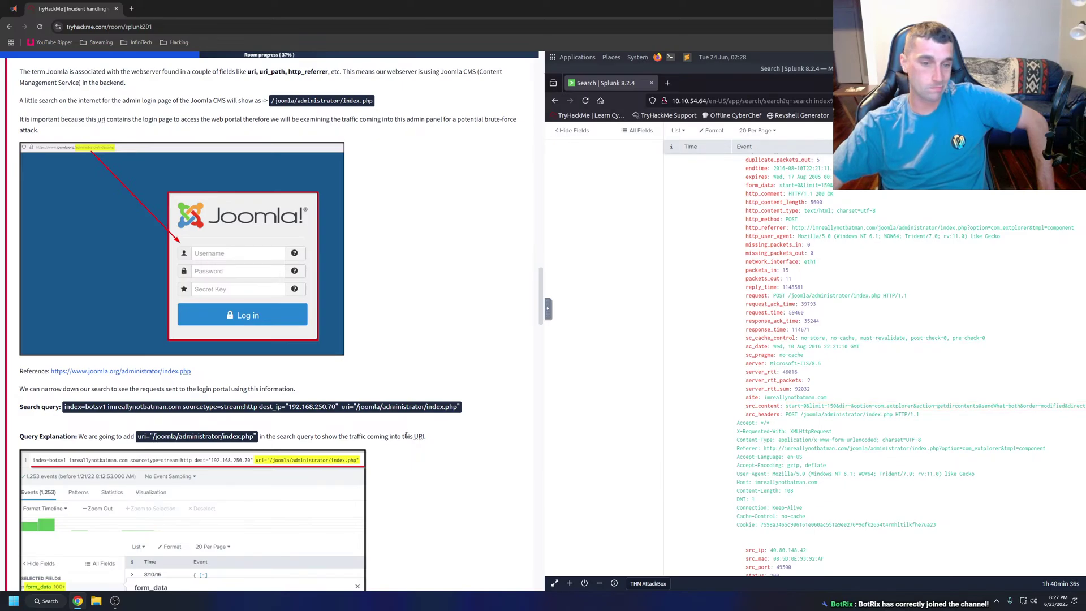
{"action": "scroll", "coordinate": [406, 440], "scroll_direction": "down", "scroll_amount": 2}
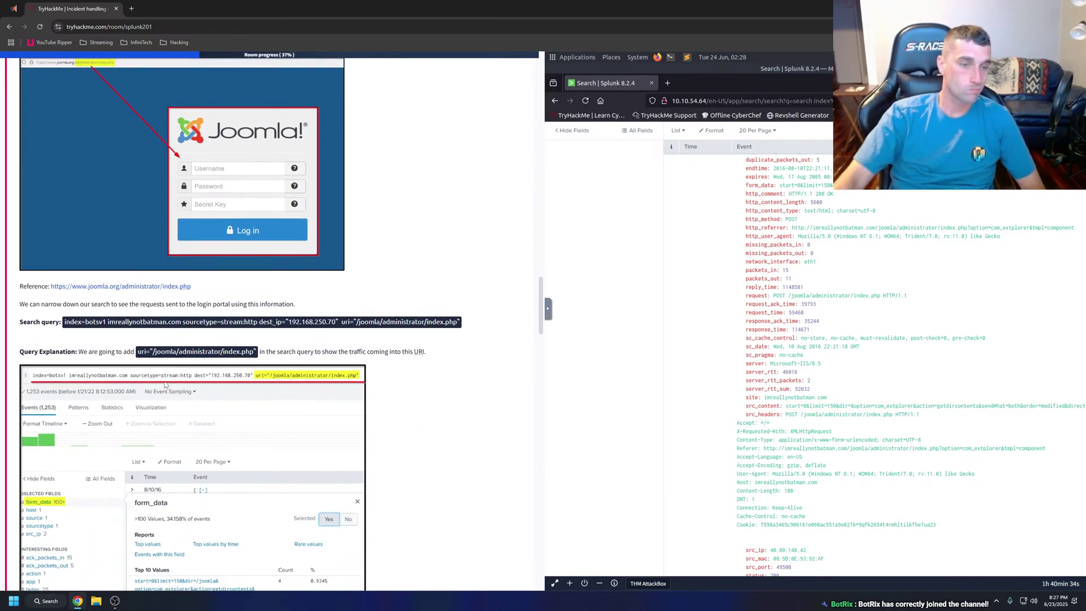
Google 'how to search for a word in splunk' in a new tab and open the Splunk Community answer.
{"action": "left_click", "coordinate": [131, 9]}
{"action": "type", "text": "h"}
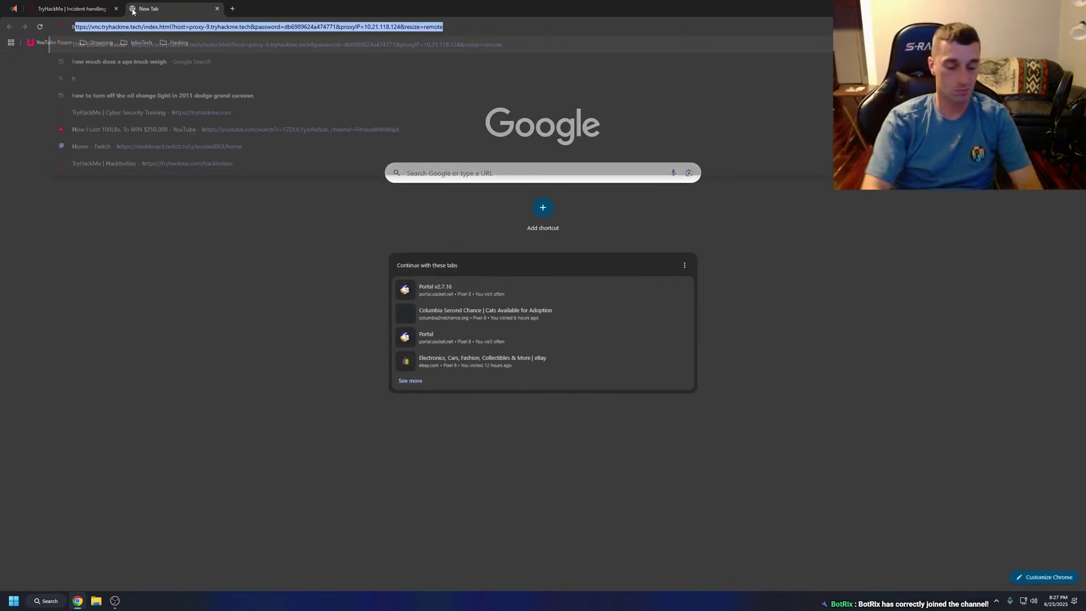
{"action": "type", "text": "ow to search "}
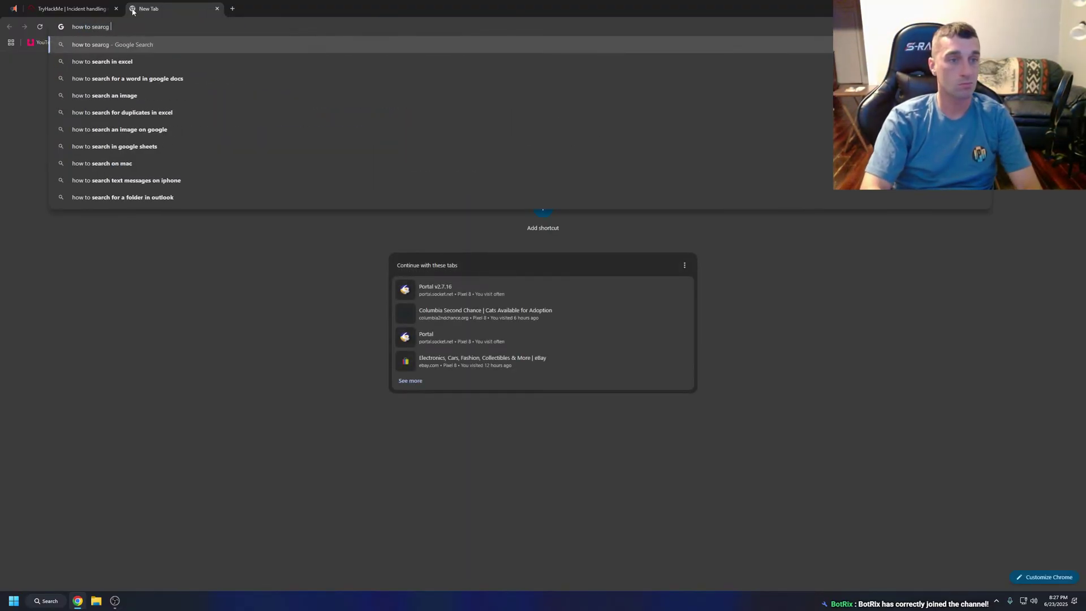
{"action": "type", "text": "for"}
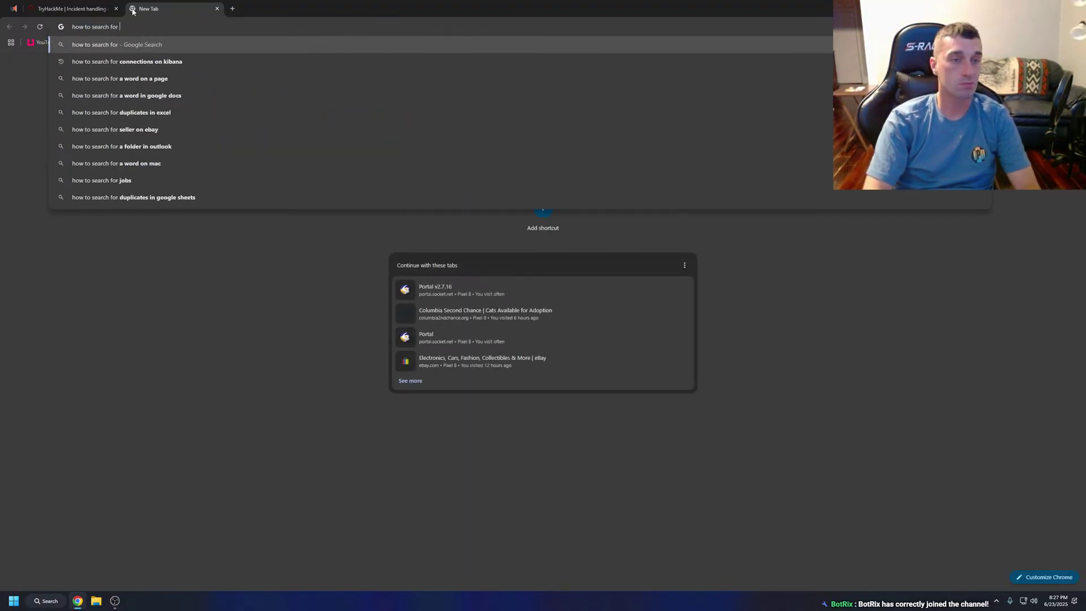
{"action": "type", "text": " a word in "}
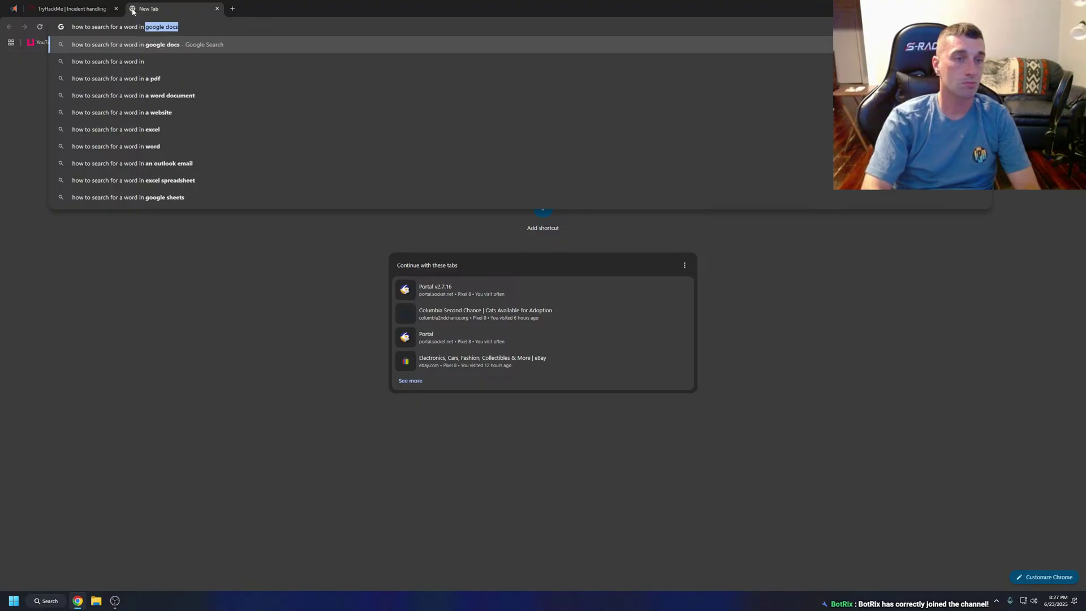
{"action": "type", "text": "splunk"}
{"action": "key", "text": "Return"}
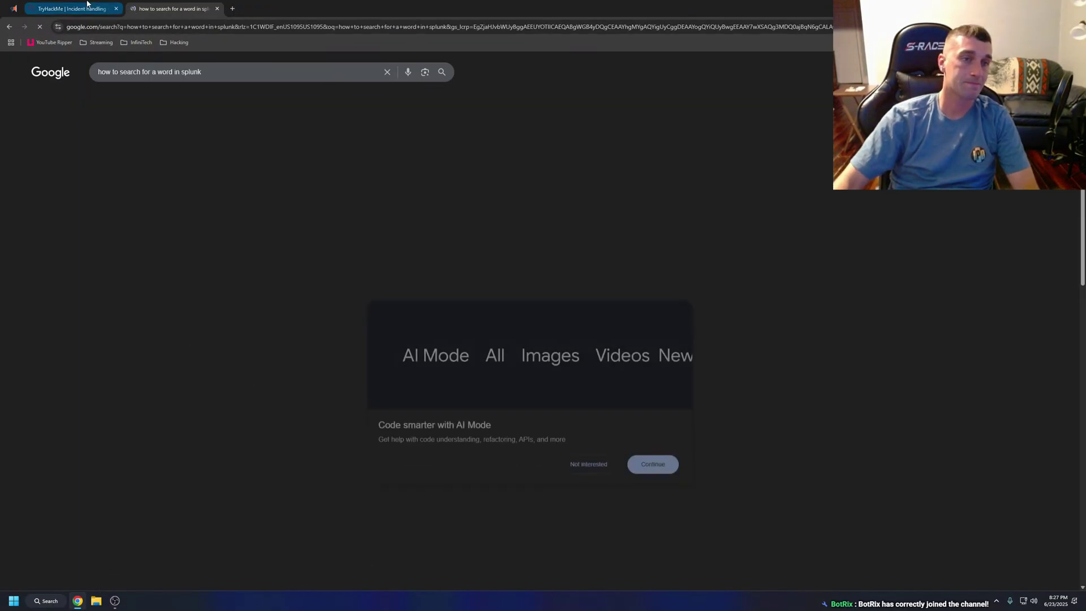
{"action": "left_click", "coordinate": [88, 4]}
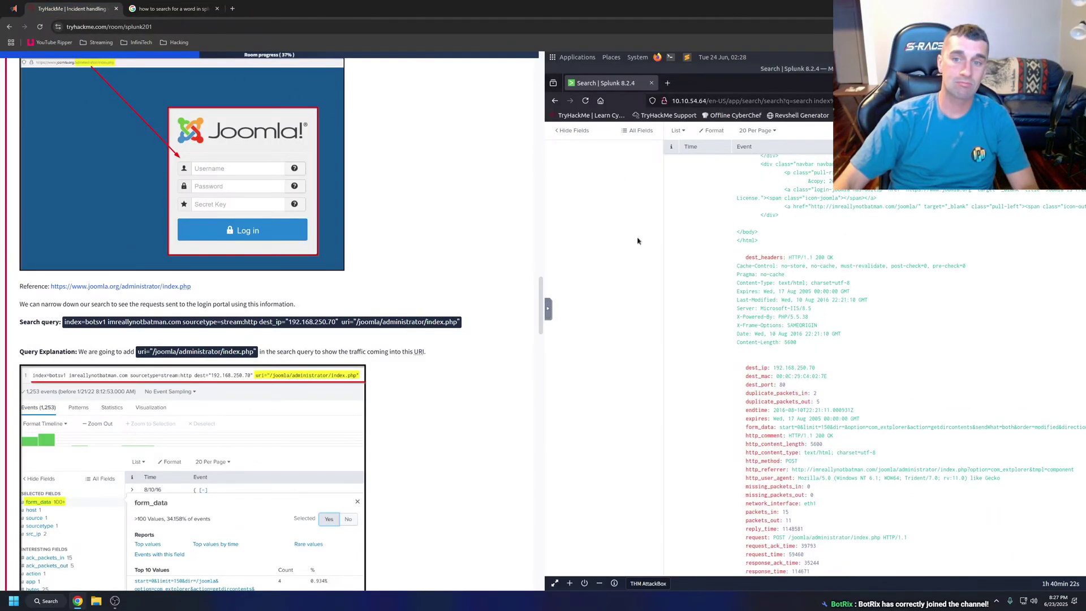
{"action": "scroll", "coordinate": [638, 241], "scroll_direction": "up", "scroll_amount": 15}
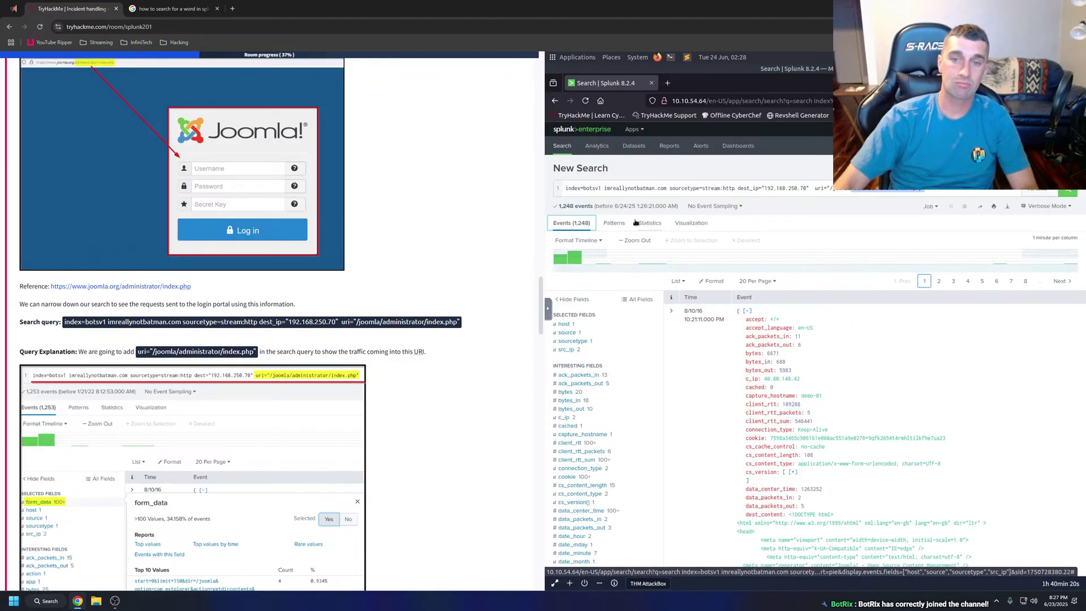
{"action": "left_click", "coordinate": [170, 9]}
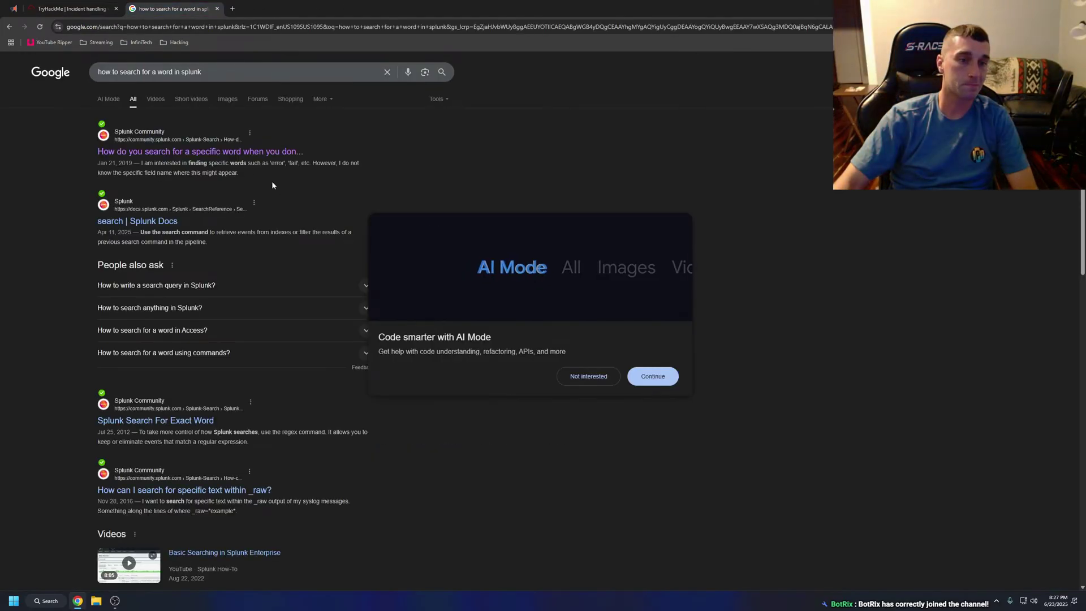
{"action": "left_click", "coordinate": [230, 151]}
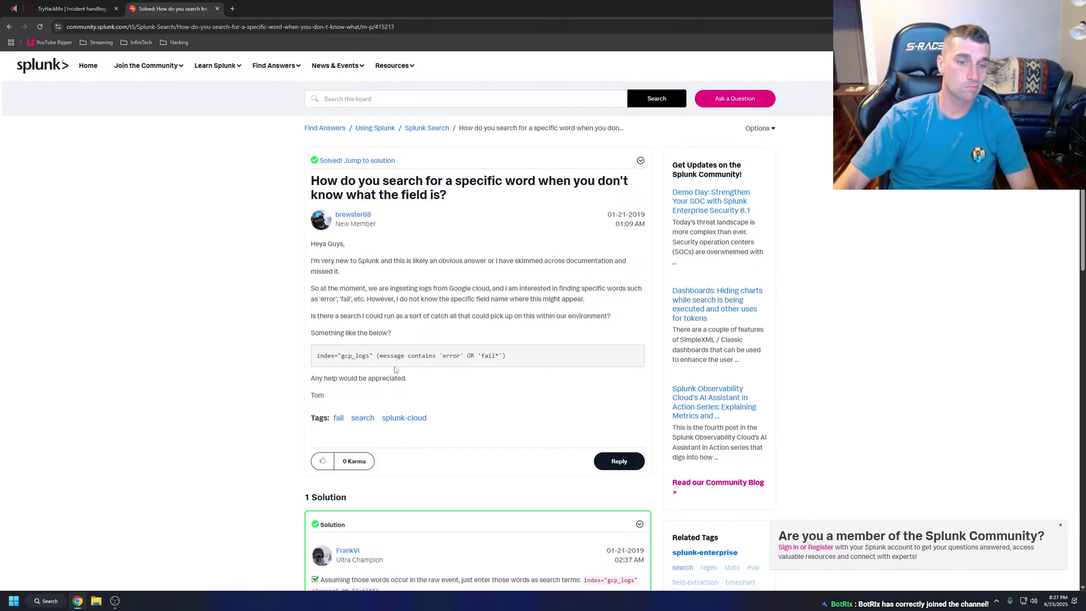
Read the accepted solution, dismiss the AI Mode popup, and close the Splunk Community tab.
{"action": "scroll", "coordinate": [379, 364], "scroll_direction": "down", "scroll_amount": 1}
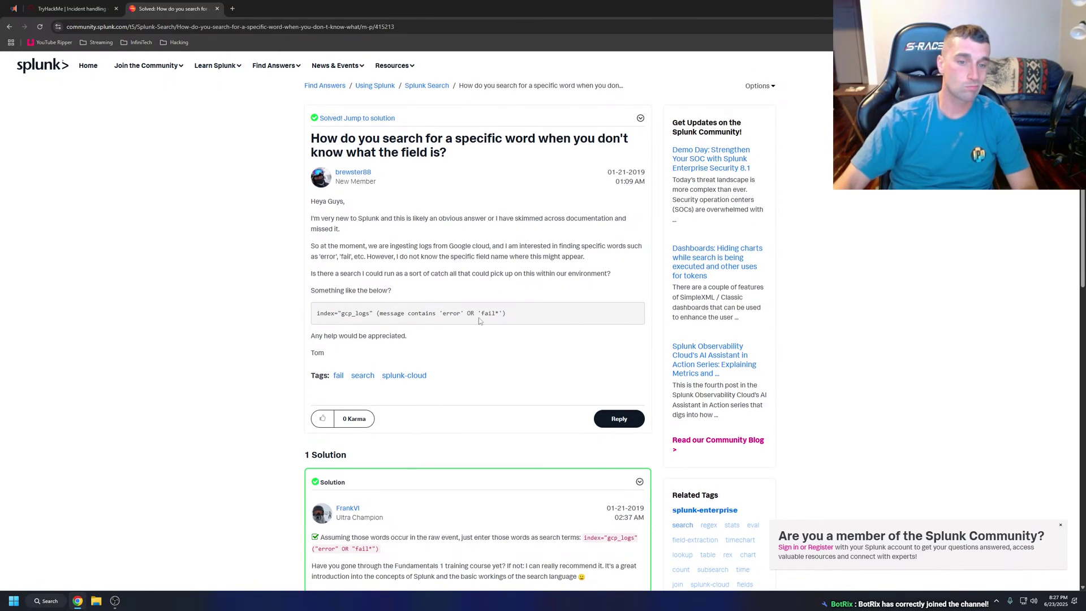
{"action": "scroll", "coordinate": [484, 322], "scroll_direction": "down", "scroll_amount": 2}
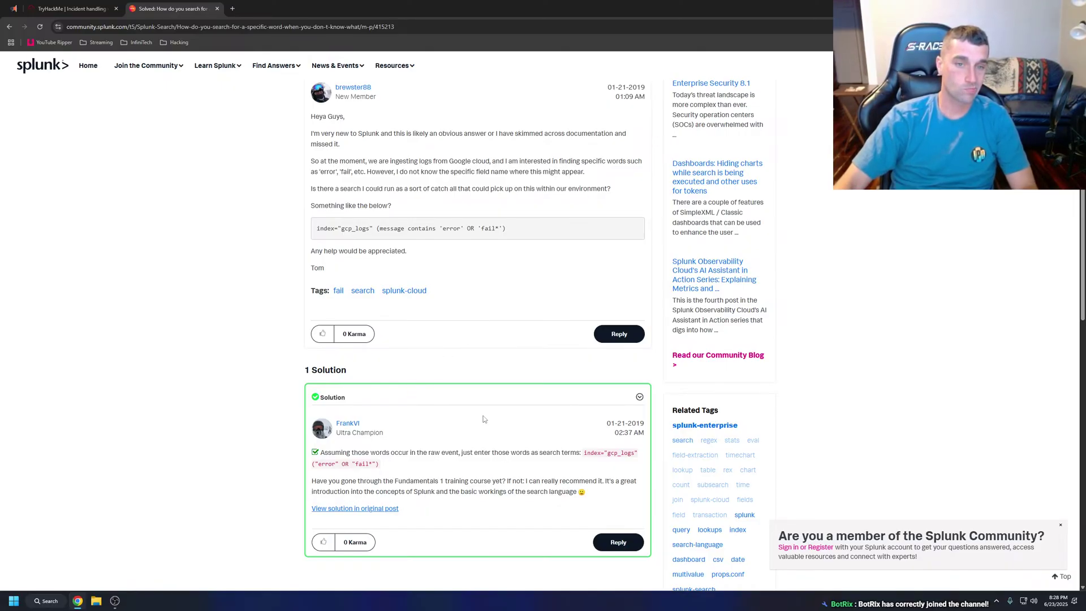
{"action": "key", "text": "alt+Left"}
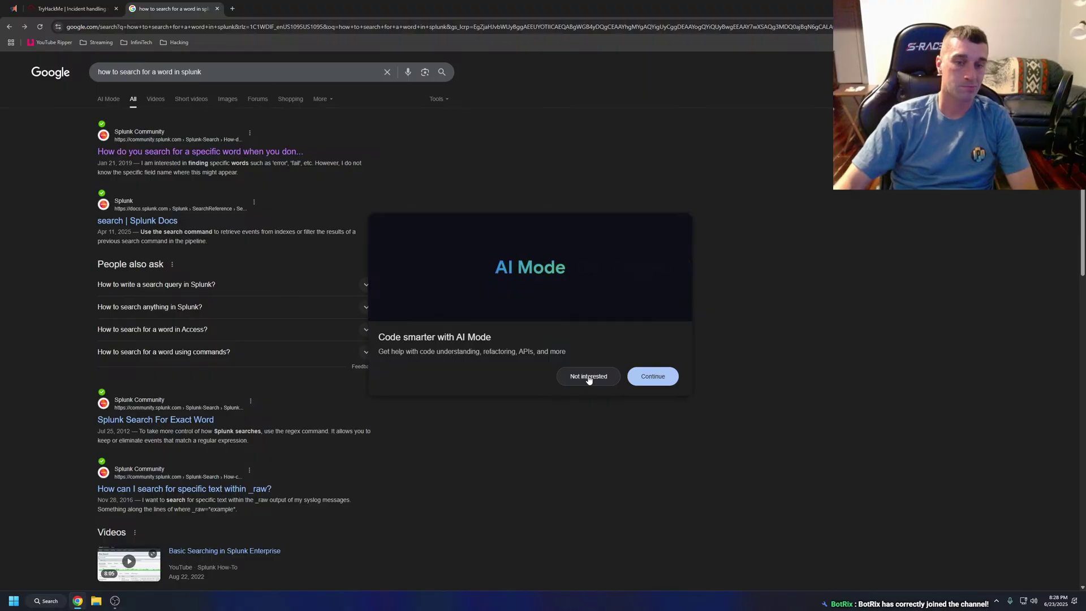
{"action": "left_click", "coordinate": [589, 378]}
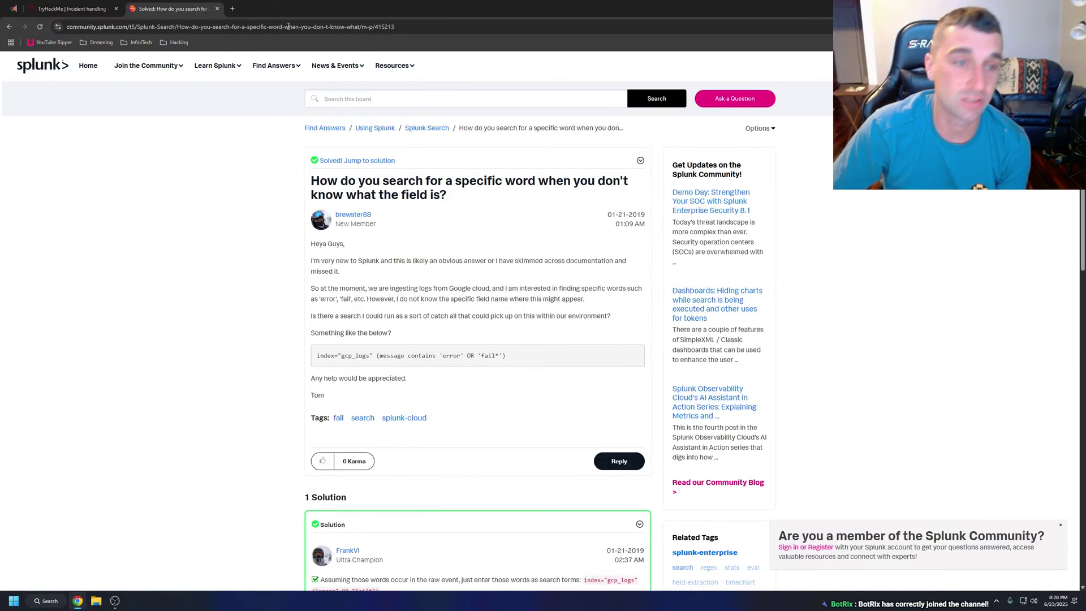
{"action": "left_click", "coordinate": [217, 9]}
Show Splunk's form_data field summary, led by com_extplorer chdir requests.
{"action": "scroll", "coordinate": [419, 266], "scroll_direction": "down", "scroll_amount": 2}
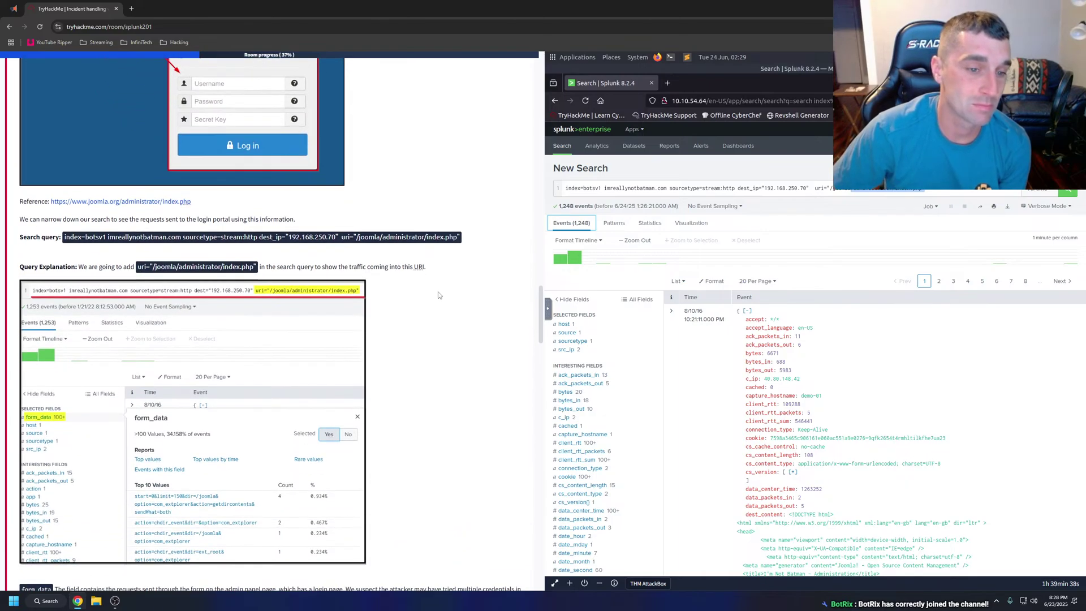
{"action": "scroll", "coordinate": [439, 295], "scroll_direction": "down", "scroll_amount": 2}
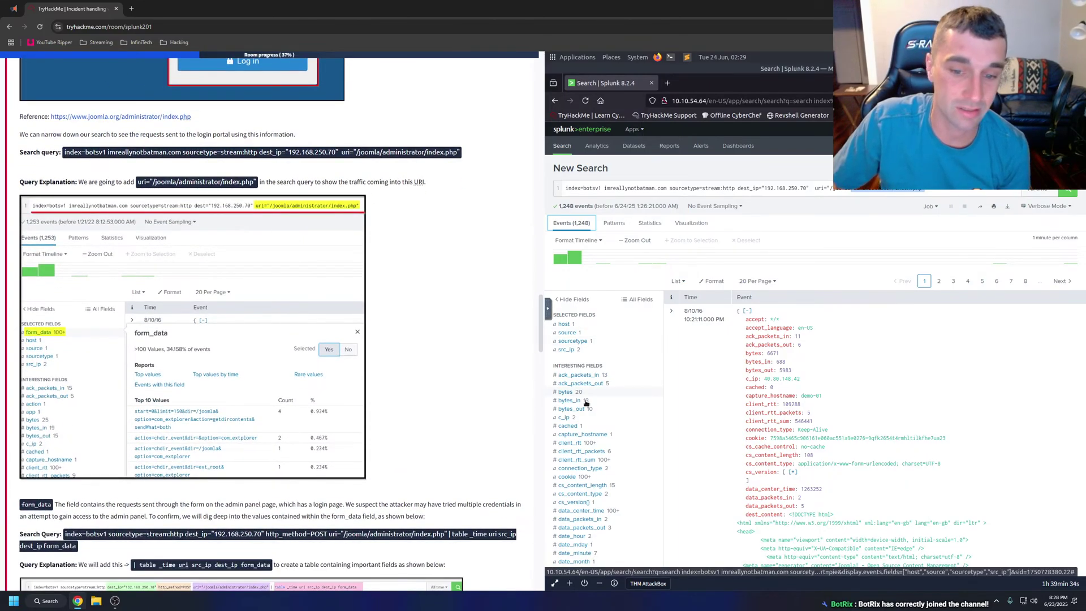
{"action": "scroll", "coordinate": [586, 403], "scroll_direction": "down", "scroll_amount": 5}
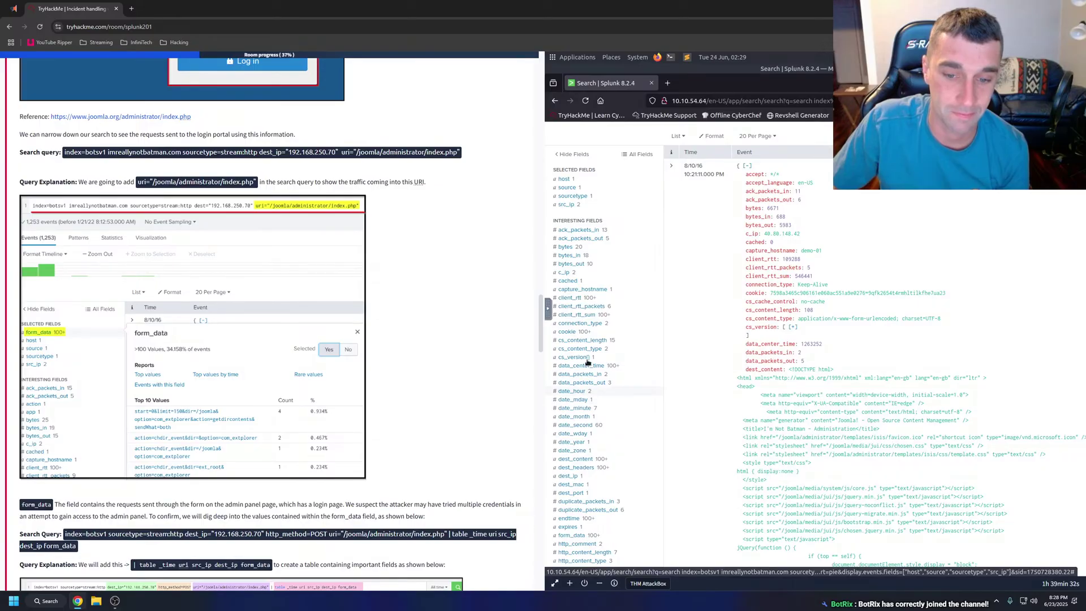
{"action": "scroll", "coordinate": [588, 362], "scroll_direction": "down", "scroll_amount": 3}
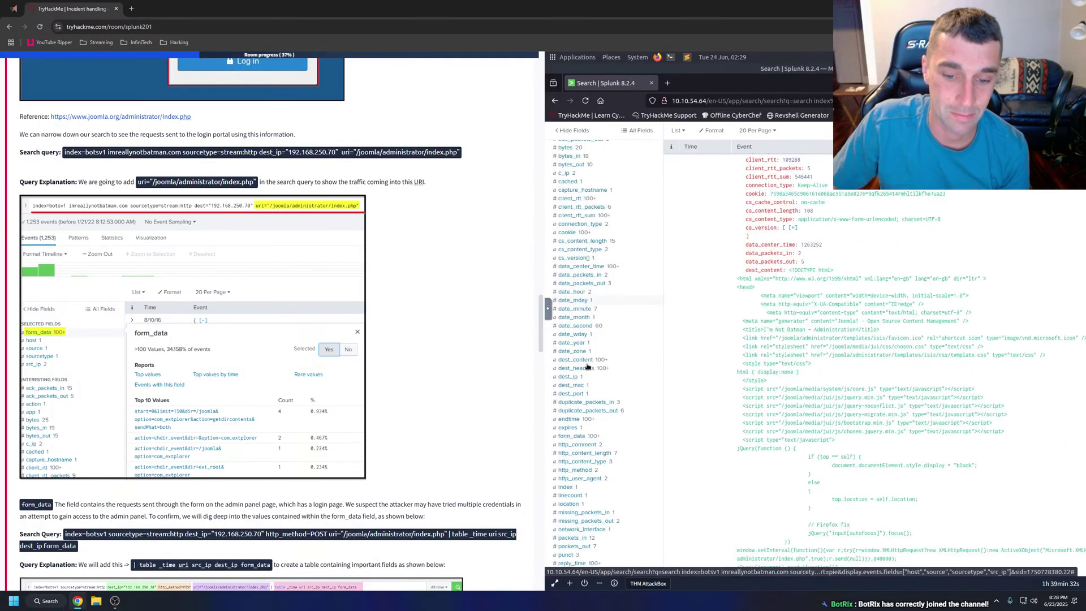
{"action": "left_click", "coordinate": [572, 437]}
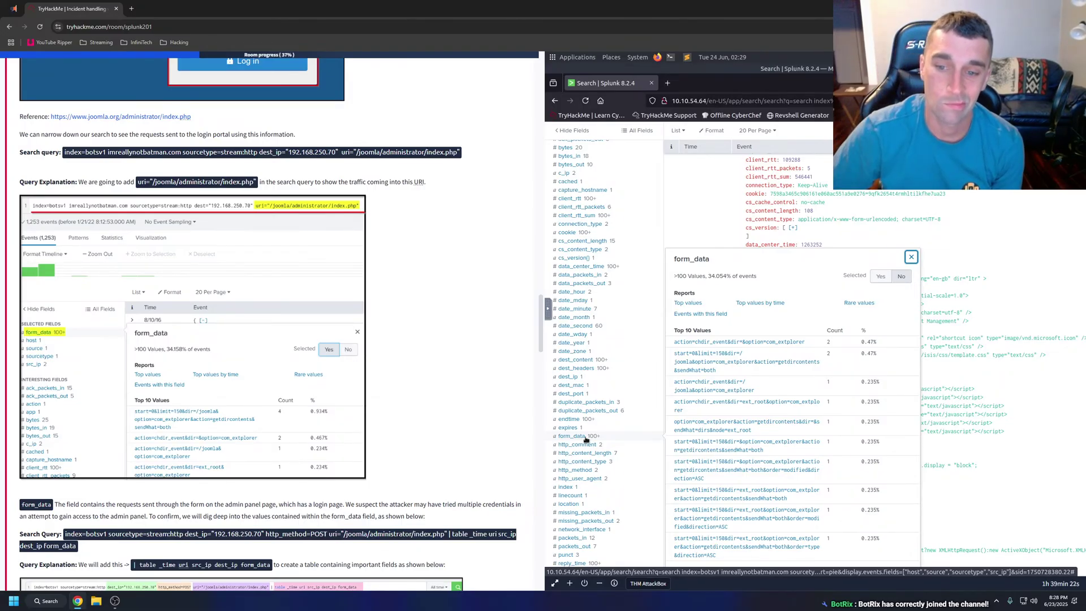
Select the form_data explanation paragraph in the TryHackMe tutorial.
{"action": "scroll", "coordinate": [746, 354], "scroll_direction": "down", "scroll_amount": 3}
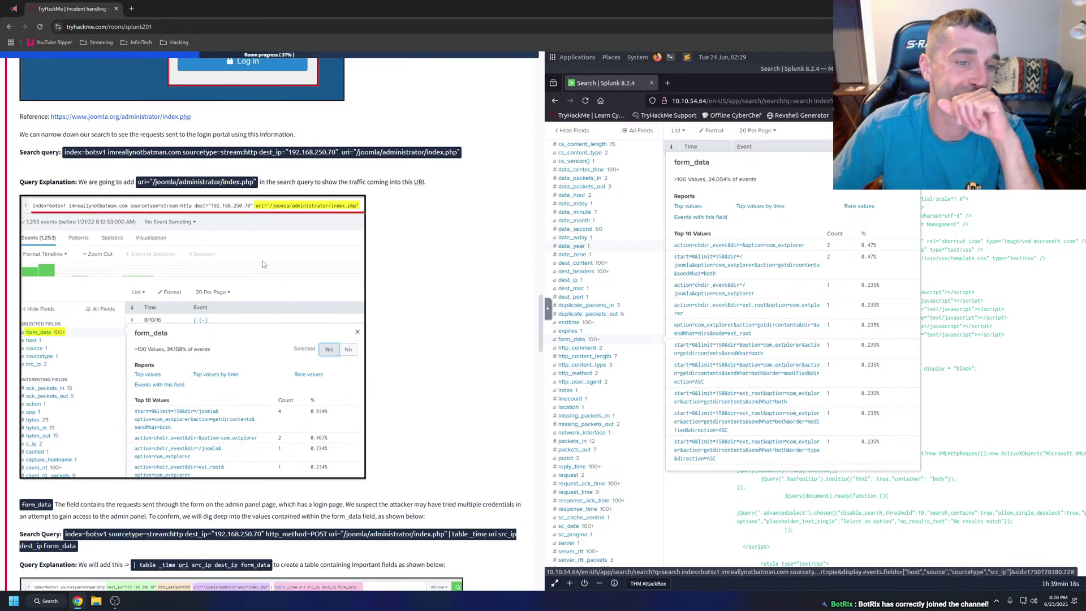
{"action": "scroll", "coordinate": [206, 308], "scroll_direction": "down", "scroll_amount": 3}
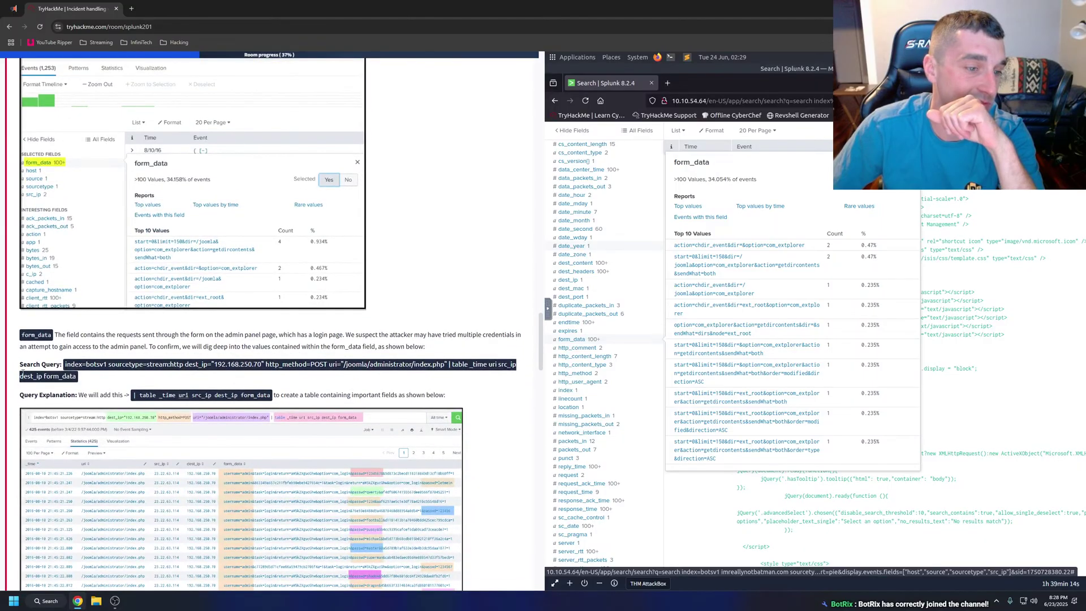
{"action": "left_click_drag", "start_coordinate": [8, 340], "coordinate": [424, 346]}
{"action": "right_click", "coordinate": [424, 347]}
{"action": "left_click", "coordinate": [463, 457]}
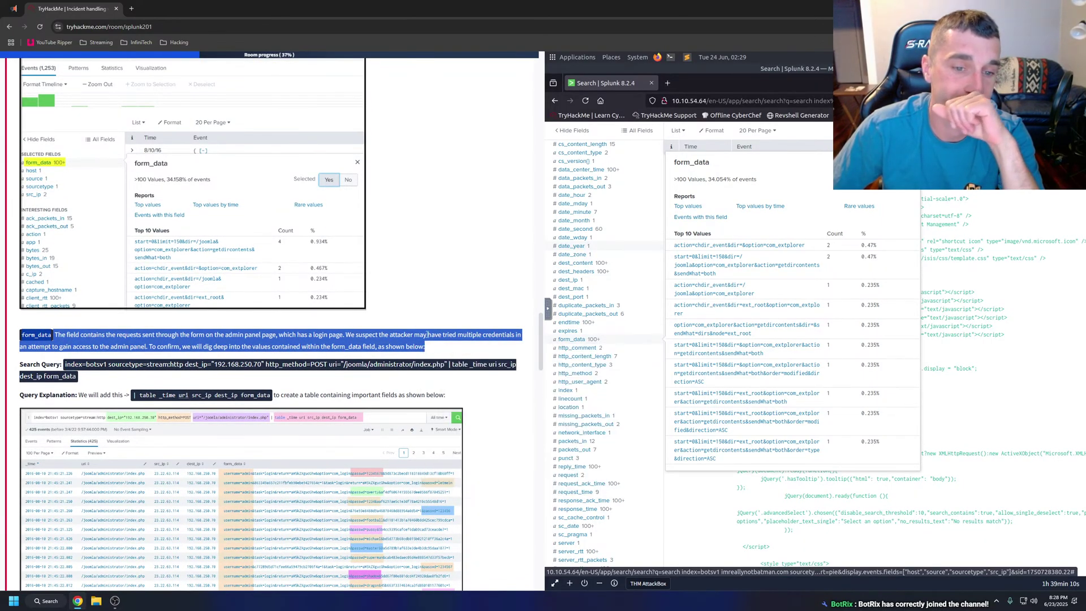
Copy the tutorial's Search Query from the TryHackMe room.
{"action": "left_click", "coordinate": [423, 325]}
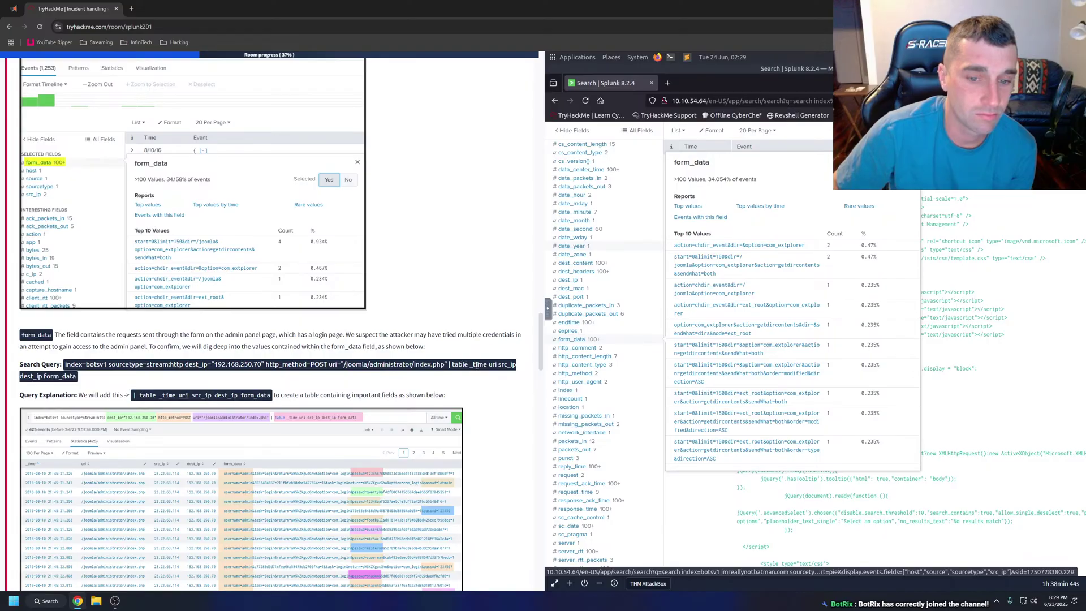
{"action": "left_click_drag", "start_coordinate": [74, 373], "coordinate": [65, 365]}
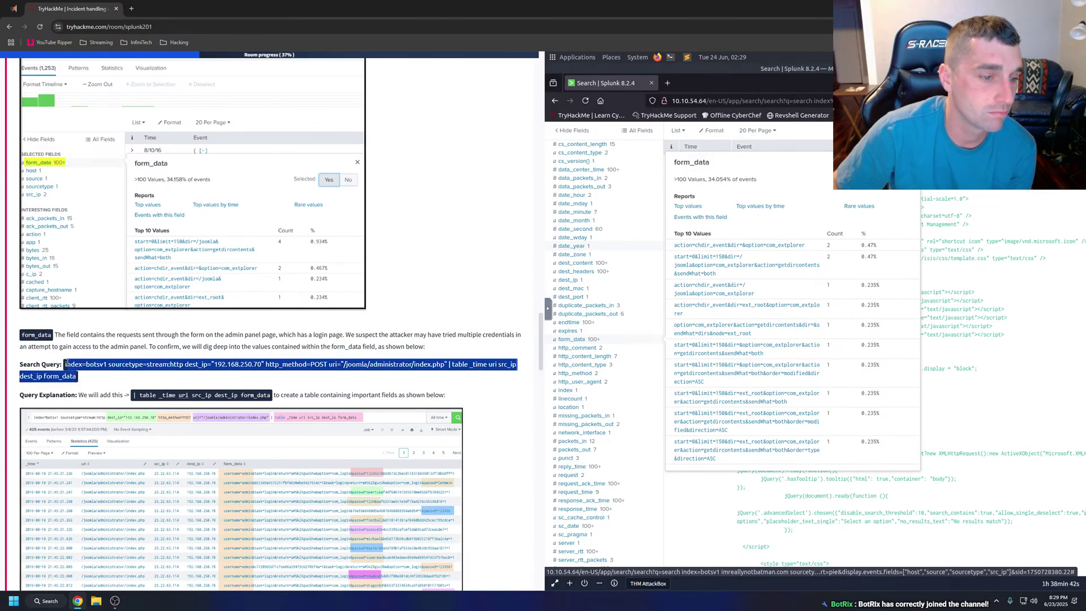
{"action": "right_click", "coordinate": [65, 366]}
{"action": "left_click", "coordinate": [91, 381]}
Run it in Splunk to table _time, uri, src_ip, dest_ip and form_data across 425 events.
{"action": "left_click", "coordinate": [730, 161]}
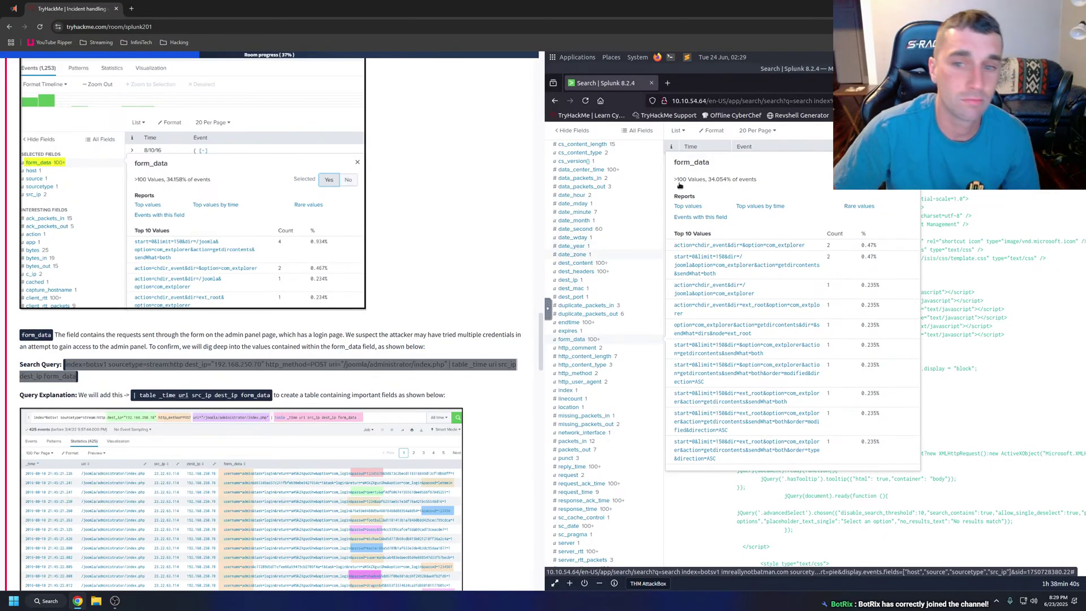
{"action": "scroll", "coordinate": [735, 163], "scroll_direction": "up", "scroll_amount": 6}
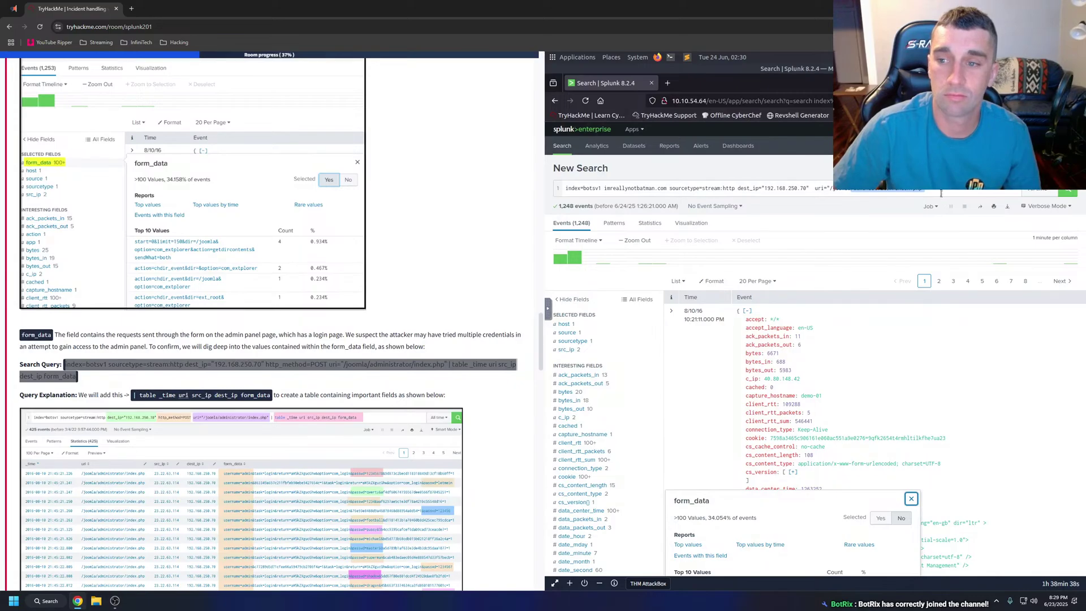
{"action": "left_click_drag", "start_coordinate": [942, 194], "coordinate": [580, 186]}
{"action": "key", "text": "ctrl+v"}
{"action": "key", "text": "Return"}
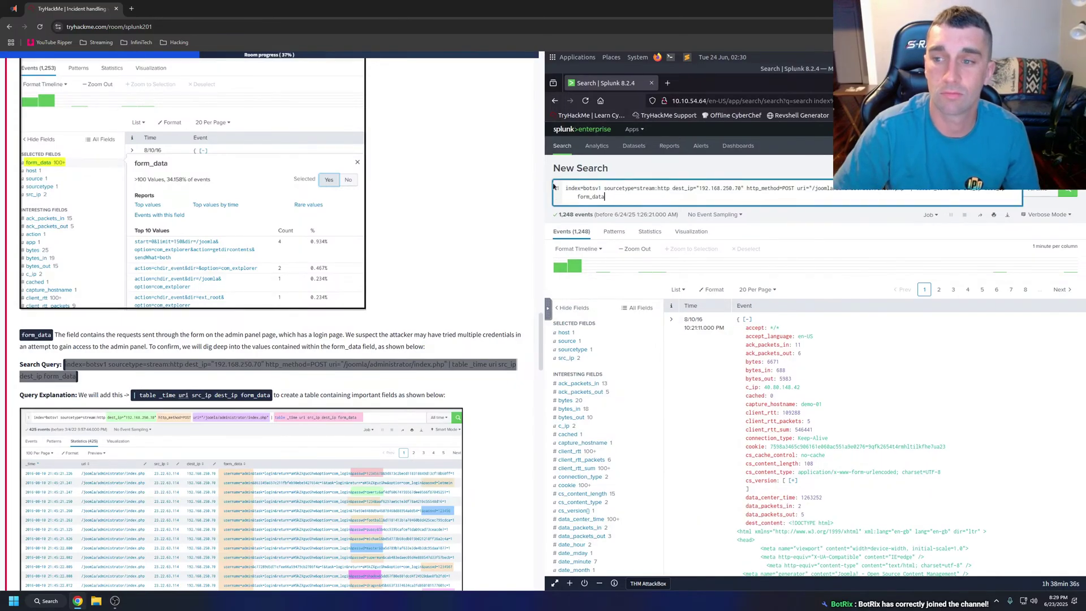
{"action": "scroll", "coordinate": [418, 224], "scroll_direction": "down", "scroll_amount": 3}
{"action": "scroll", "coordinate": [418, 224], "scroll_direction": "down", "scroll_amount": 1}
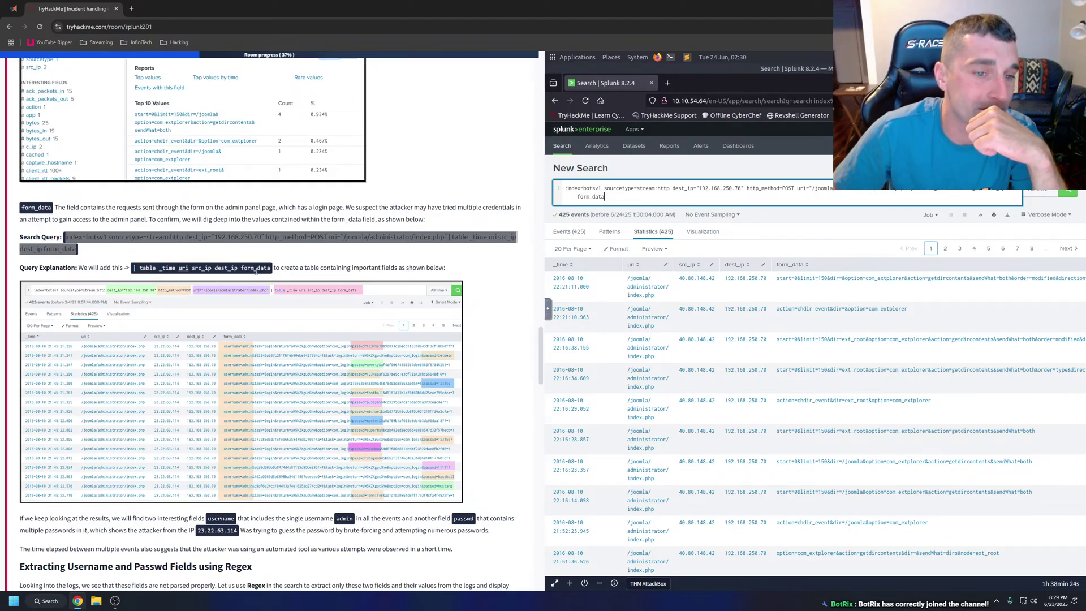
{"action": "left_click", "coordinate": [257, 315]}
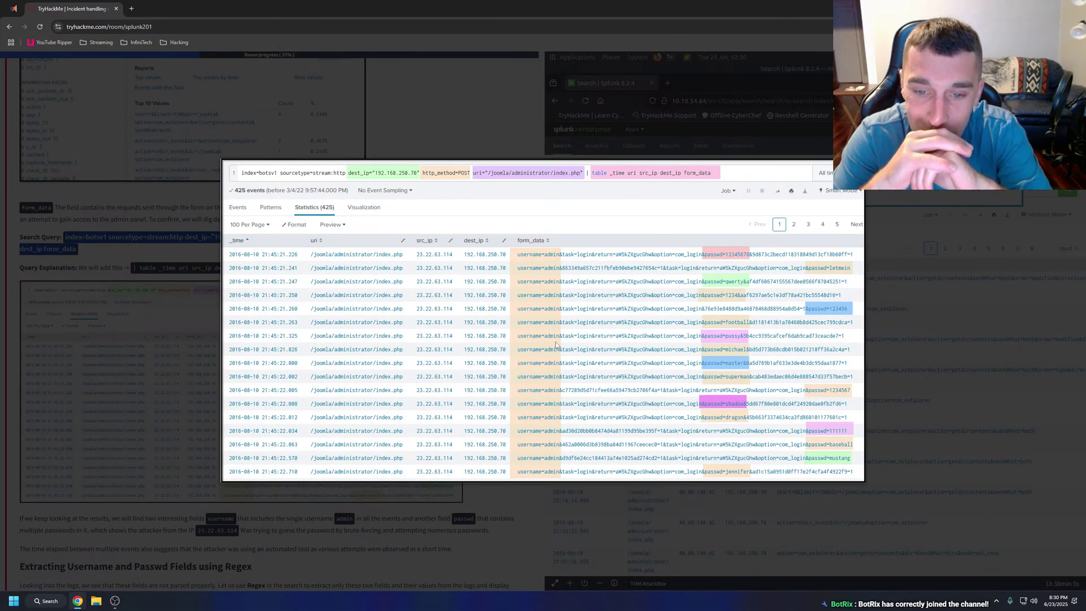
{"action": "left_click", "coordinate": [507, 89]}
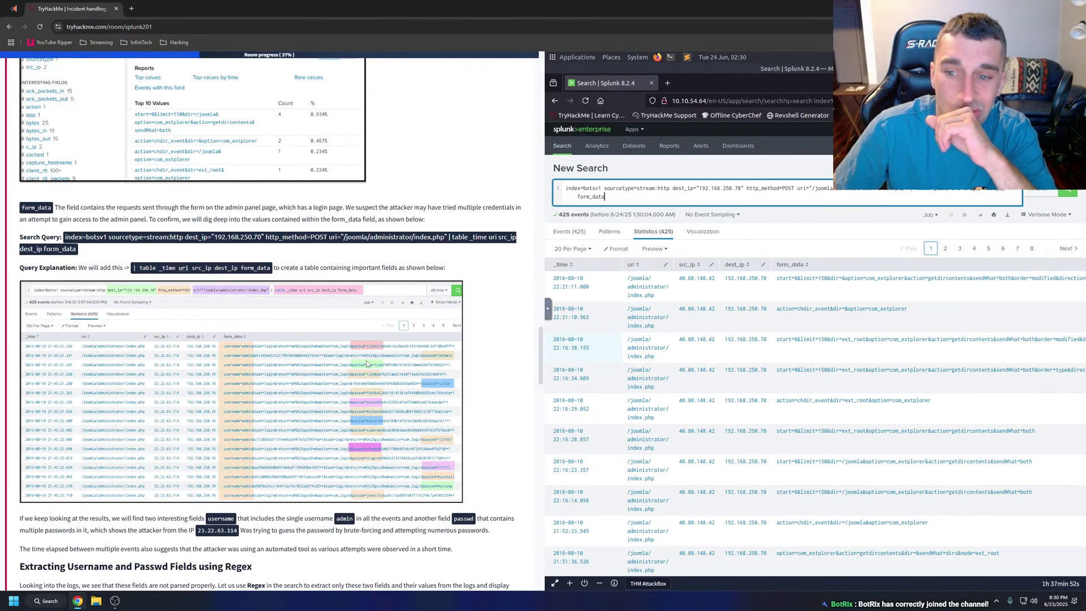
{"action": "scroll", "coordinate": [864, 372], "scroll_direction": "down", "scroll_amount": 3}
{"action": "scroll", "coordinate": [864, 373], "scroll_direction": "down", "scroll_amount": 2}
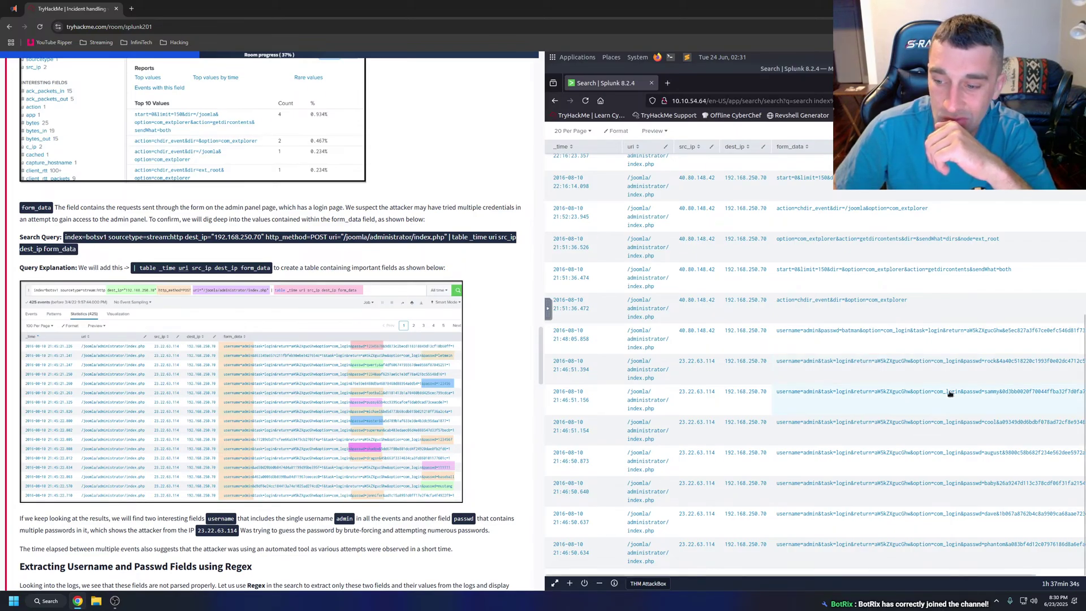
{"action": "scroll", "coordinate": [950, 395], "scroll_direction": "up", "scroll_amount": 3}
{"action": "scroll", "coordinate": [951, 395], "scroll_direction": "down", "scroll_amount": 3}
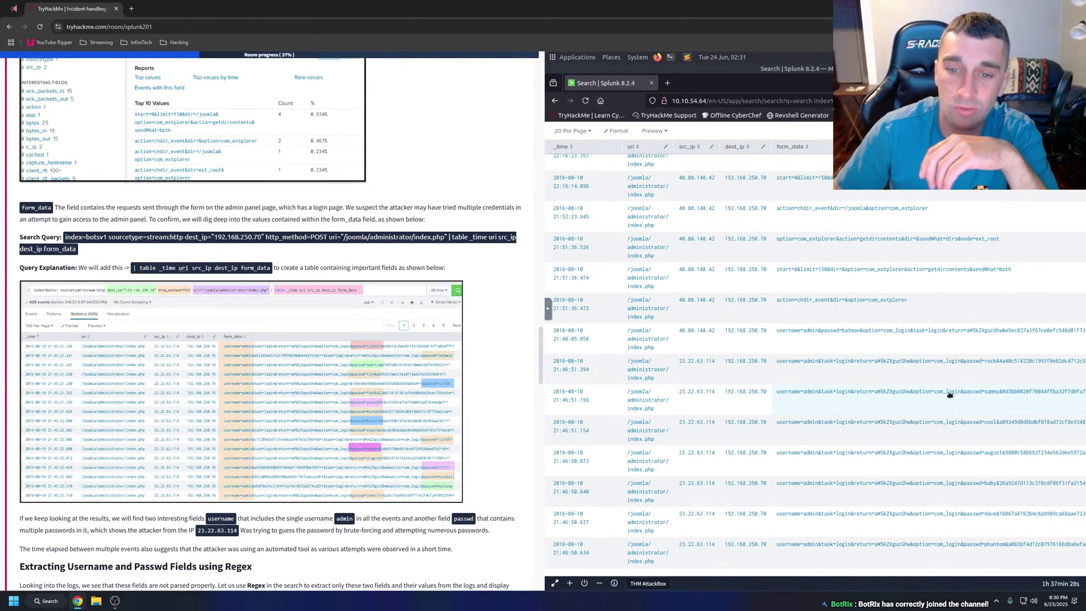
{"action": "scroll", "coordinate": [950, 395], "scroll_direction": "up", "scroll_amount": 8}
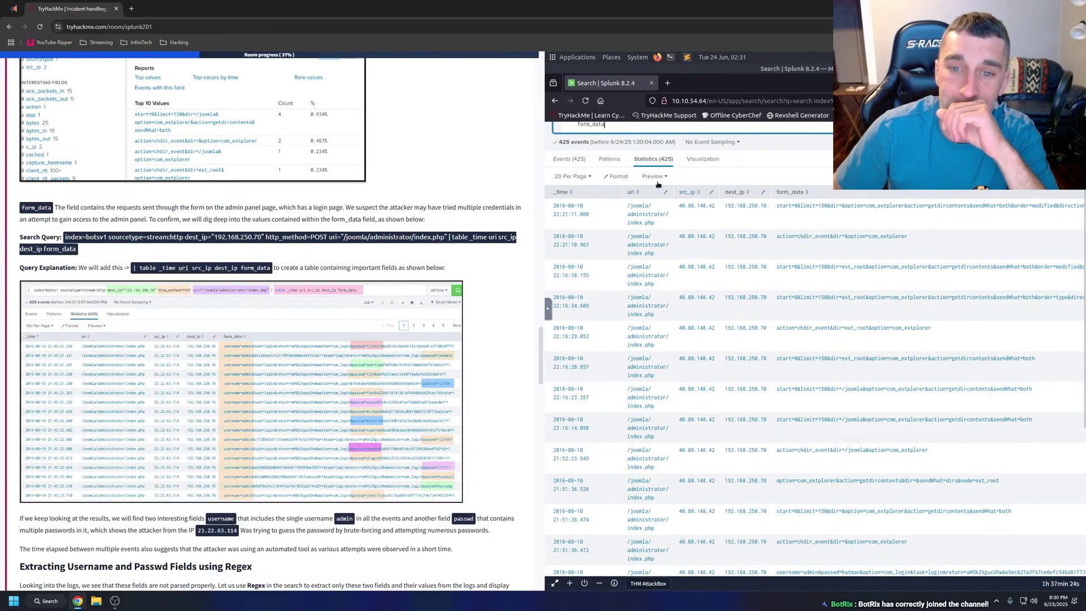
Show 100 rows per page in Splunk's statistics table.
{"action": "left_click", "coordinate": [571, 177]}
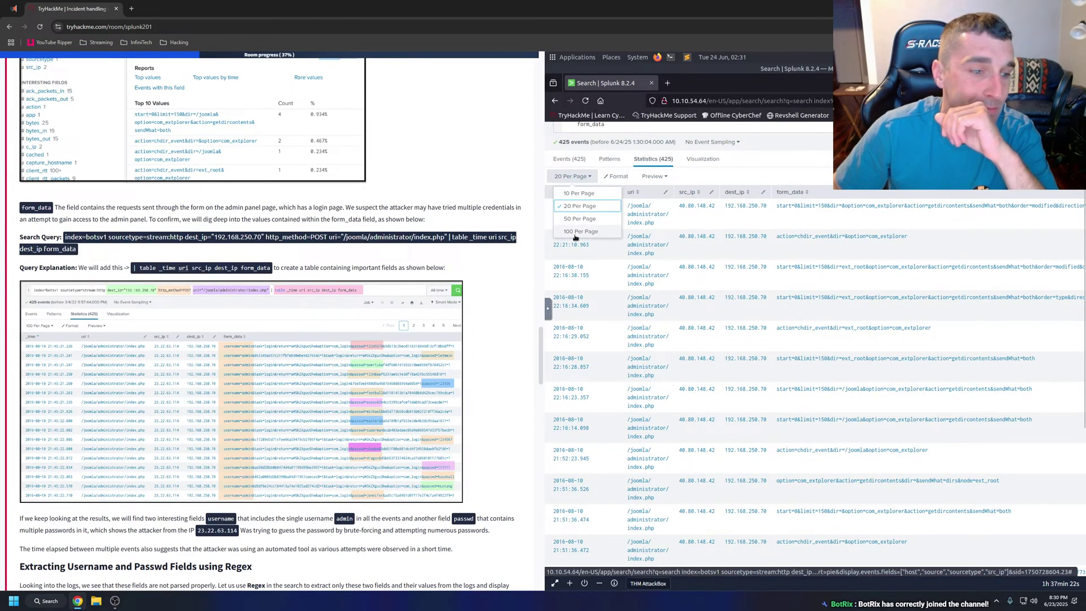
{"action": "left_click", "coordinate": [580, 231]}
{"action": "scroll", "coordinate": [942, 334], "scroll_direction": "down", "scroll_amount": 5}
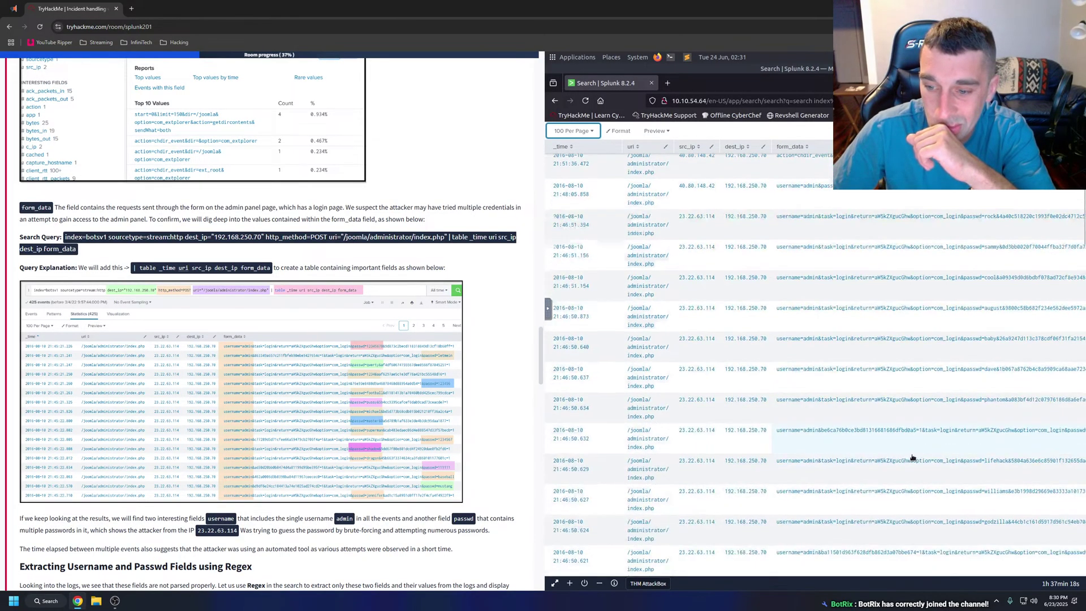
{"action": "scroll", "coordinate": [1009, 447], "scroll_direction": "down", "scroll_amount": 1}
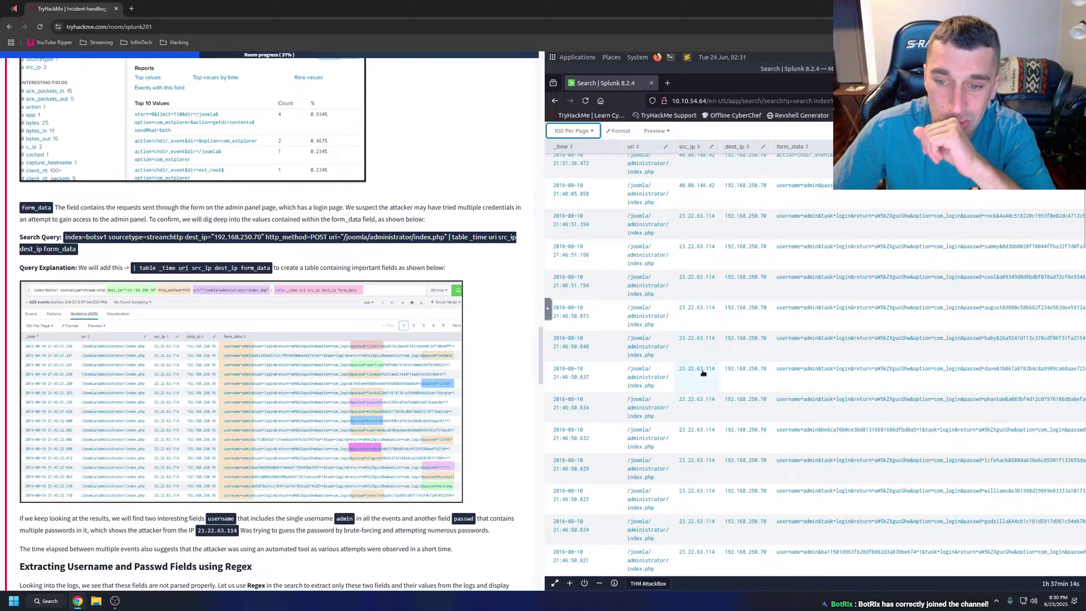
Scroll the TryHackMe tutorial down to the Regex extraction section.
{"action": "scroll", "coordinate": [303, 365], "scroll_direction": "down", "scroll_amount": 2}
{"action": "scroll", "coordinate": [304, 365], "scroll_direction": "down", "scroll_amount": 2}
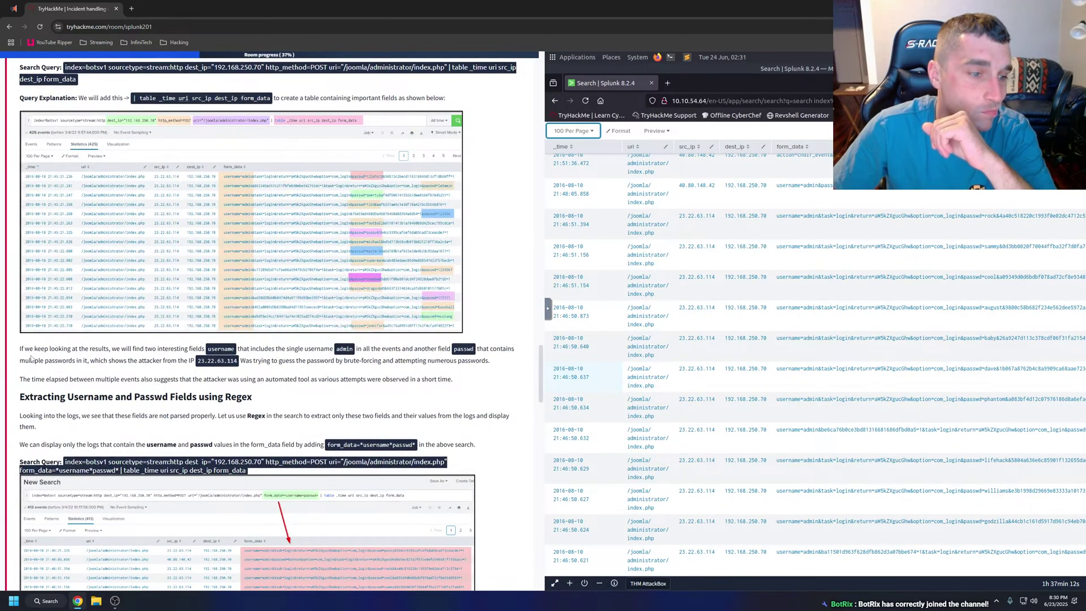
{"action": "left_click_drag", "start_coordinate": [17, 351], "coordinate": [461, 446]}
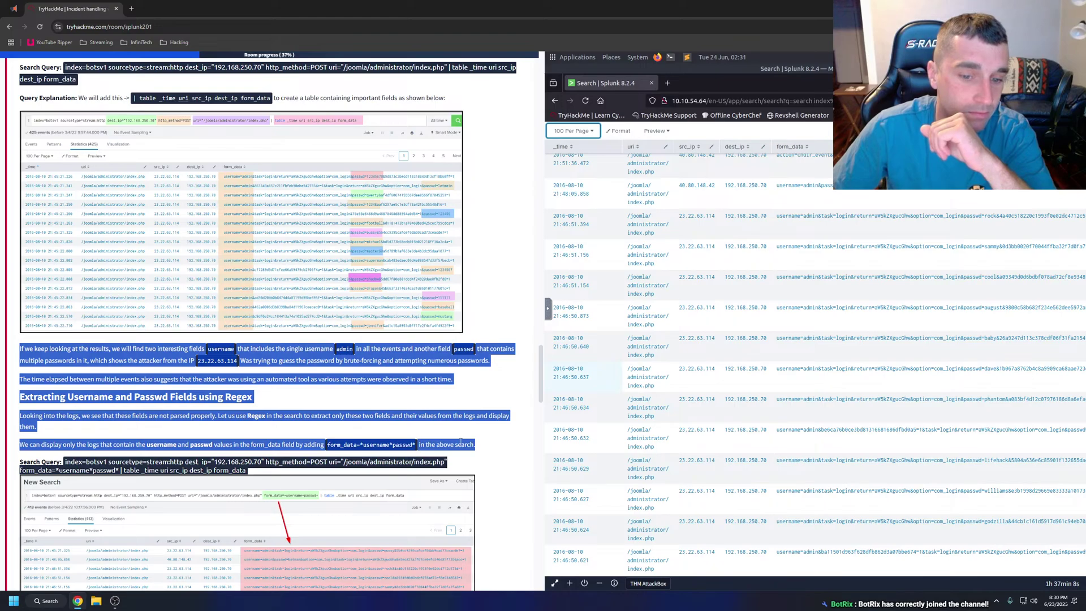
{"action": "right_click", "coordinate": [461, 445]}
{"action": "key", "text": "Escape"}
{"action": "left_click", "coordinate": [399, 387]}
{"action": "scroll", "coordinate": [207, 324], "scroll_direction": "down", "scroll_amount": 2}
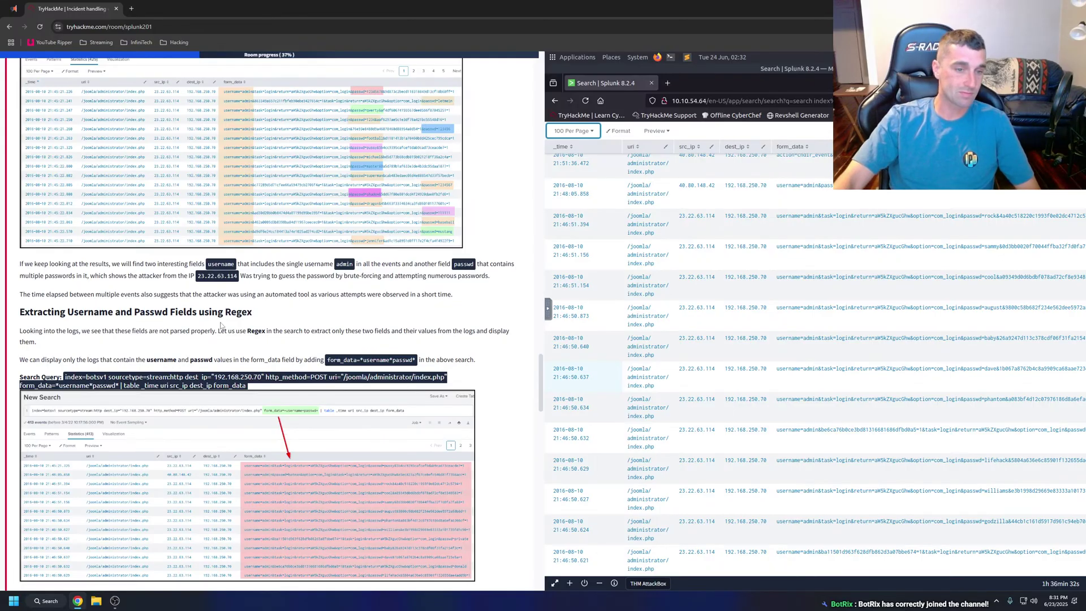
{"action": "scroll", "coordinate": [226, 326], "scroll_direction": "down", "scroll_amount": 1}
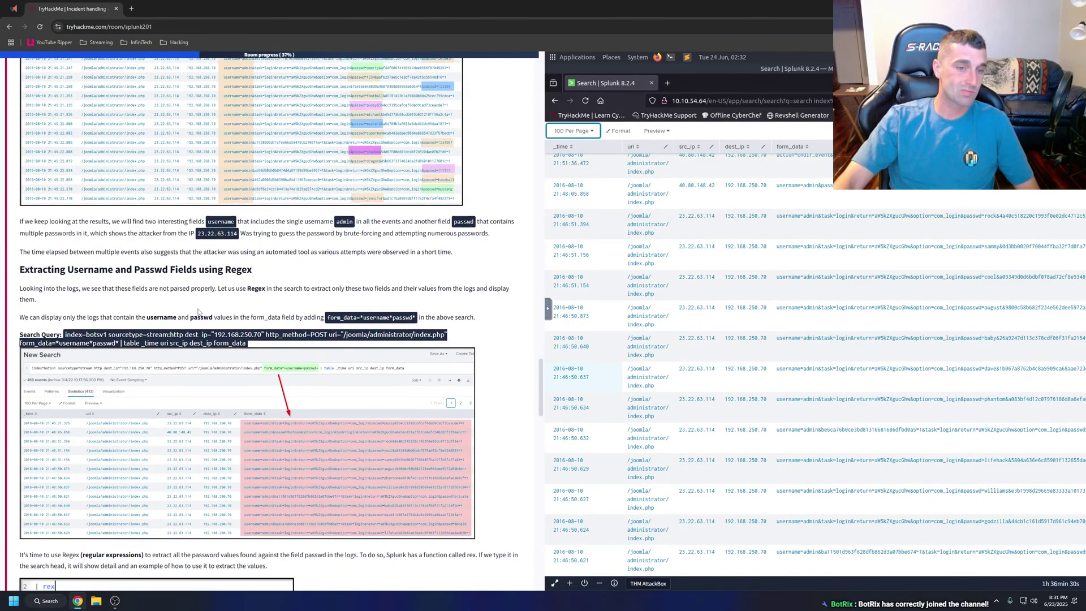
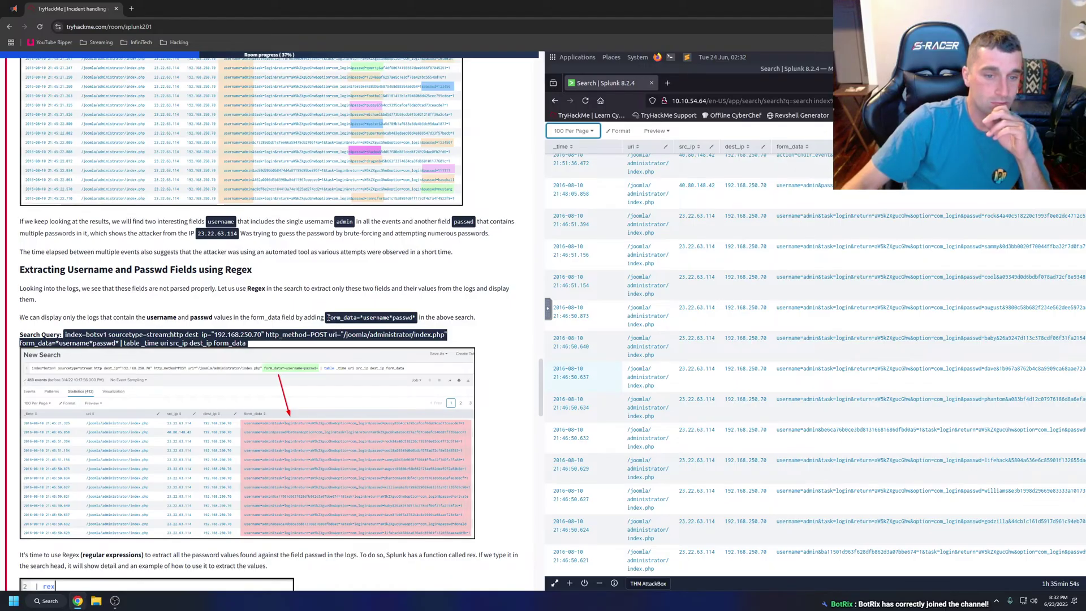
Highlight the form_data=*username*passwd* filter in the tutorial and return to the top of Splunk's 425-event table.
{"action": "left_click_drag", "start_coordinate": [328, 318], "coordinate": [416, 317]}
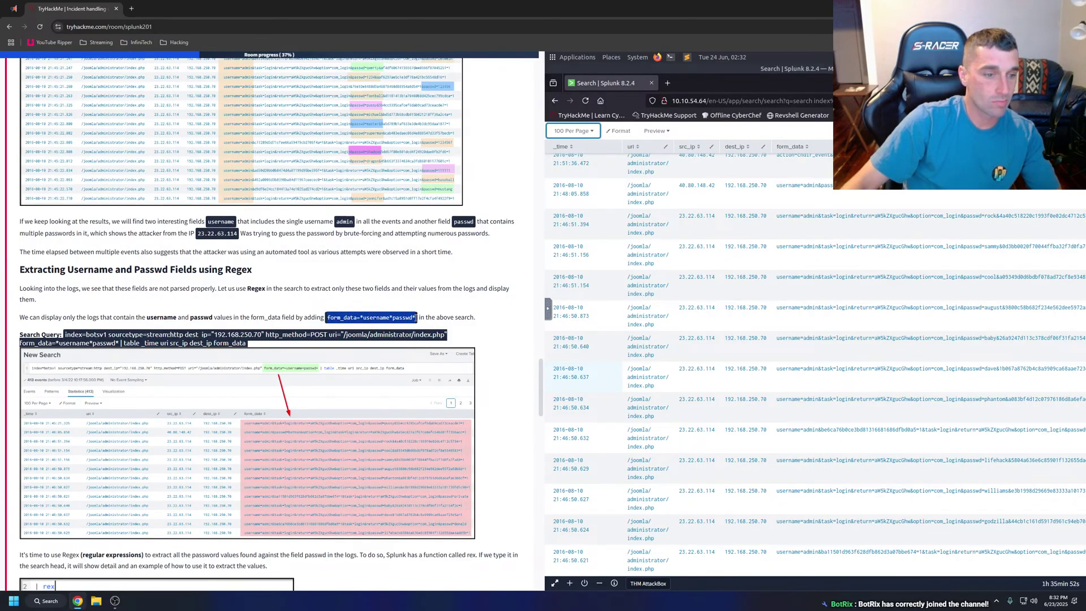
{"action": "left_click", "coordinate": [583, 376]}
{"action": "scroll", "coordinate": [724, 229], "scroll_direction": "up", "scroll_amount": 7}
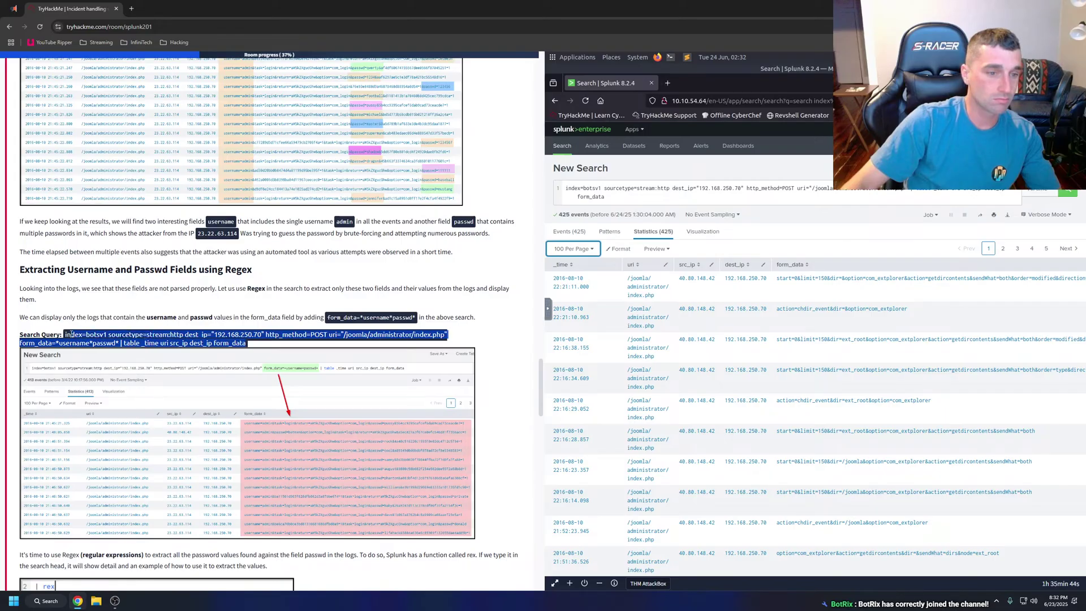
Replace the Splunk search with the tutorial's form_data=*username*passwd* query, returning 413 admin login attempts.
{"action": "left_click", "coordinate": [656, 193]}
{"action": "key", "text": "ctrl+a"}
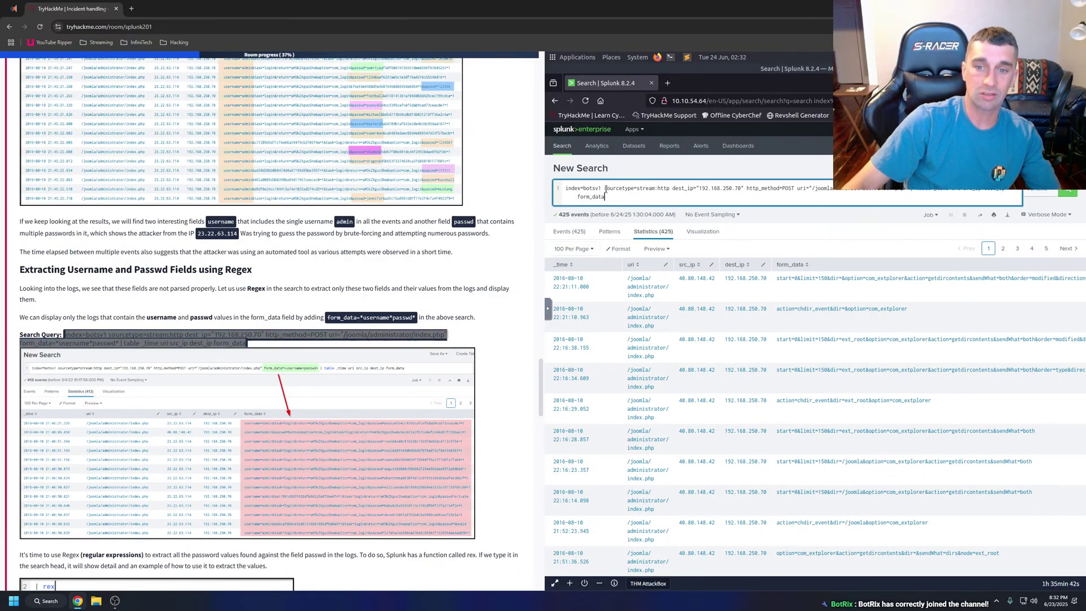
{"action": "key", "text": "ctrl+v"}
{"action": "key", "text": "Return"}
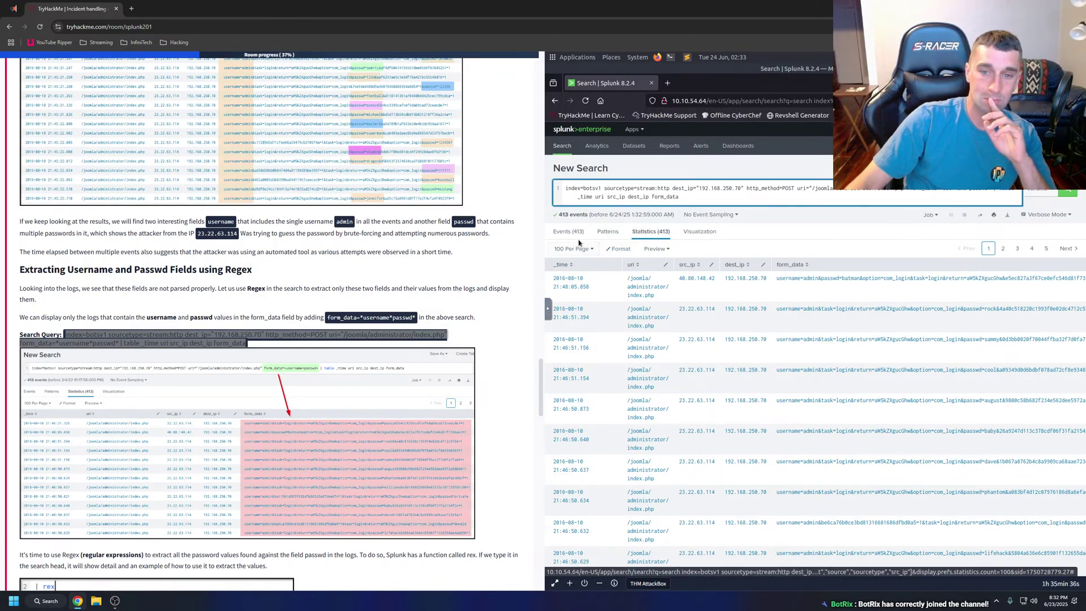
{"action": "left_click", "coordinate": [576, 234]}
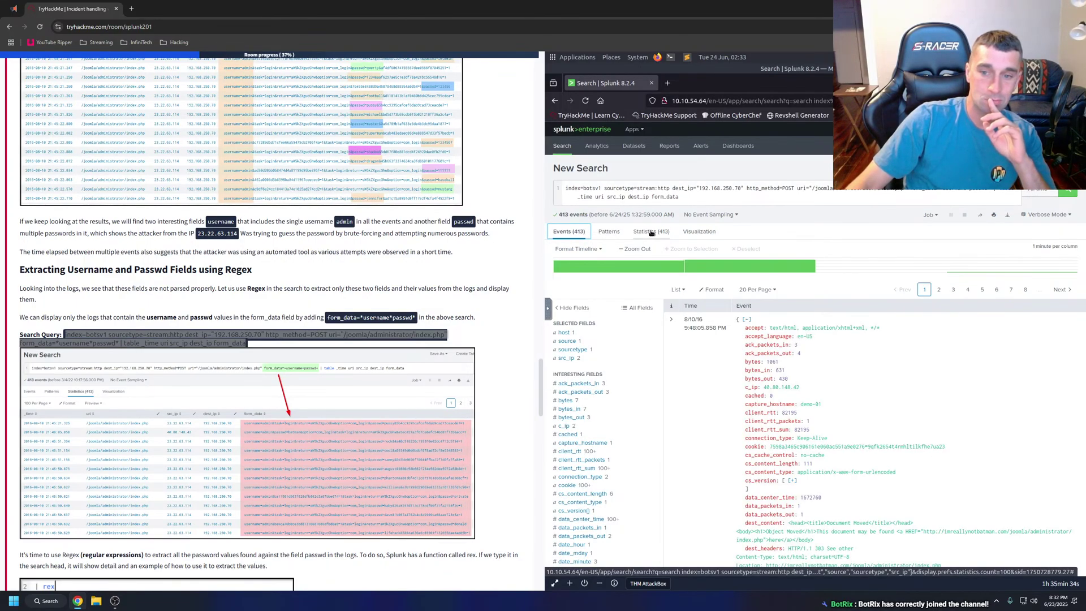
{"action": "left_click", "coordinate": [651, 233]}
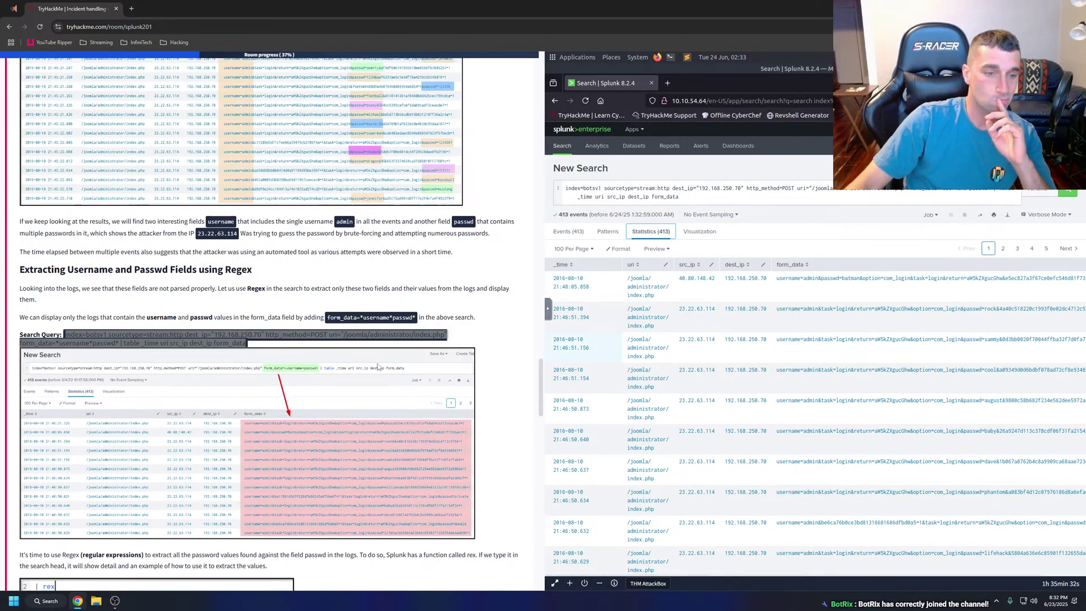
Review the admin login attempts with differing passwd values and widen the Splunk panel.
{"action": "scroll", "coordinate": [395, 358], "scroll_direction": "down", "scroll_amount": 2}
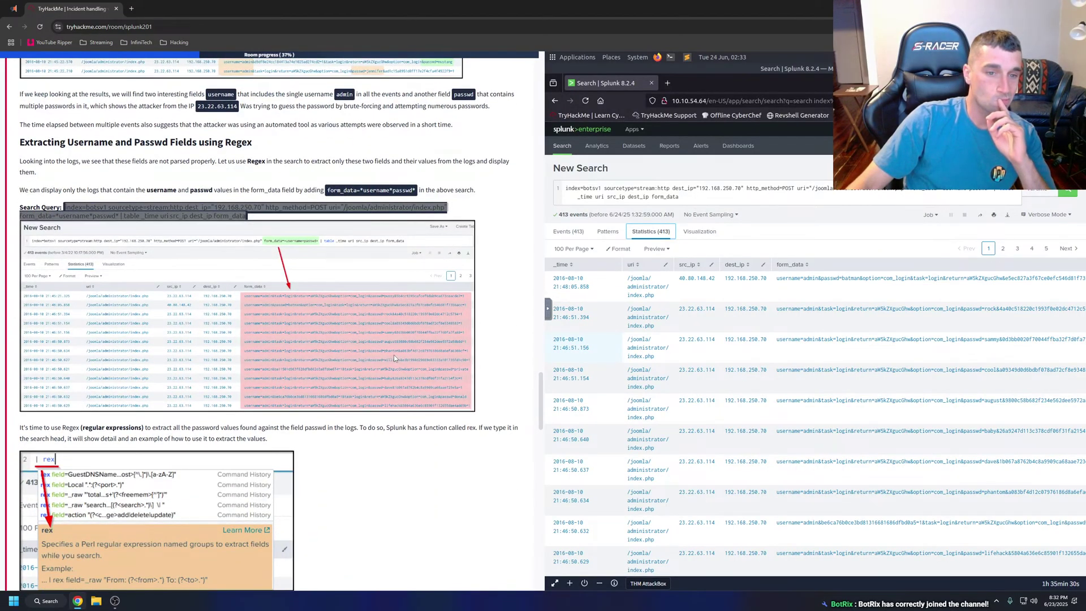
{"action": "left_click", "coordinate": [335, 365]}
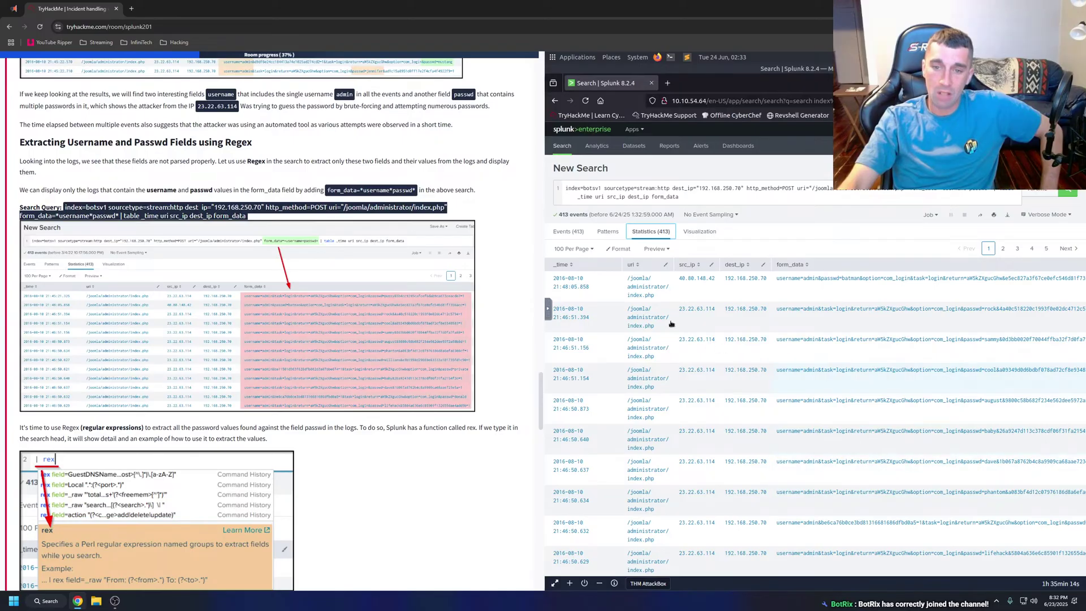
{"action": "scroll", "coordinate": [671, 324], "scroll_direction": "down", "scroll_amount": 3}
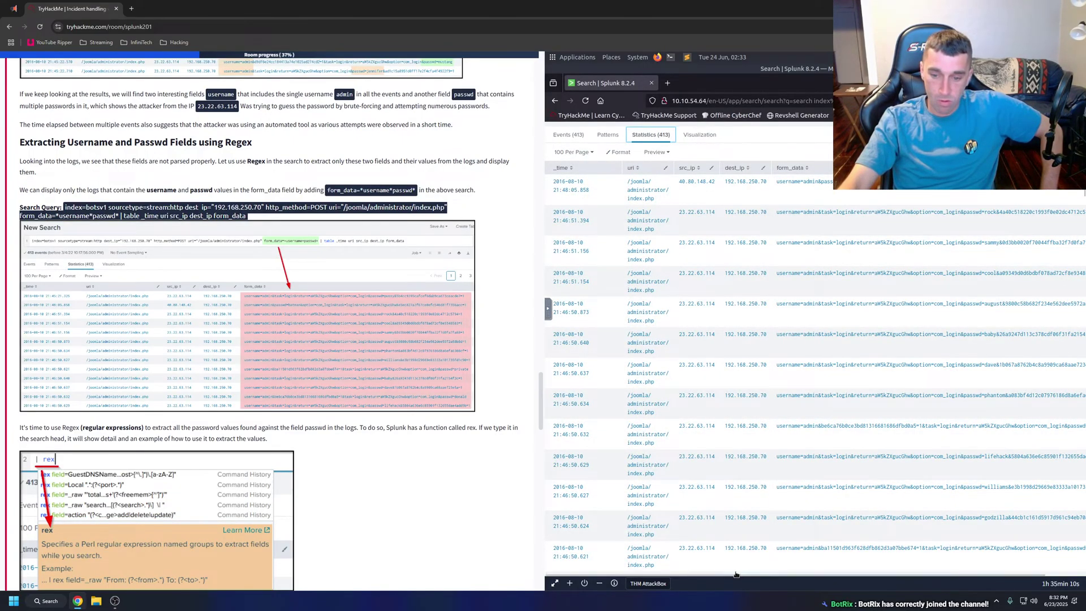
{"action": "scroll", "coordinate": [820, 575], "scroll_direction": "right", "scroll_amount": 2}
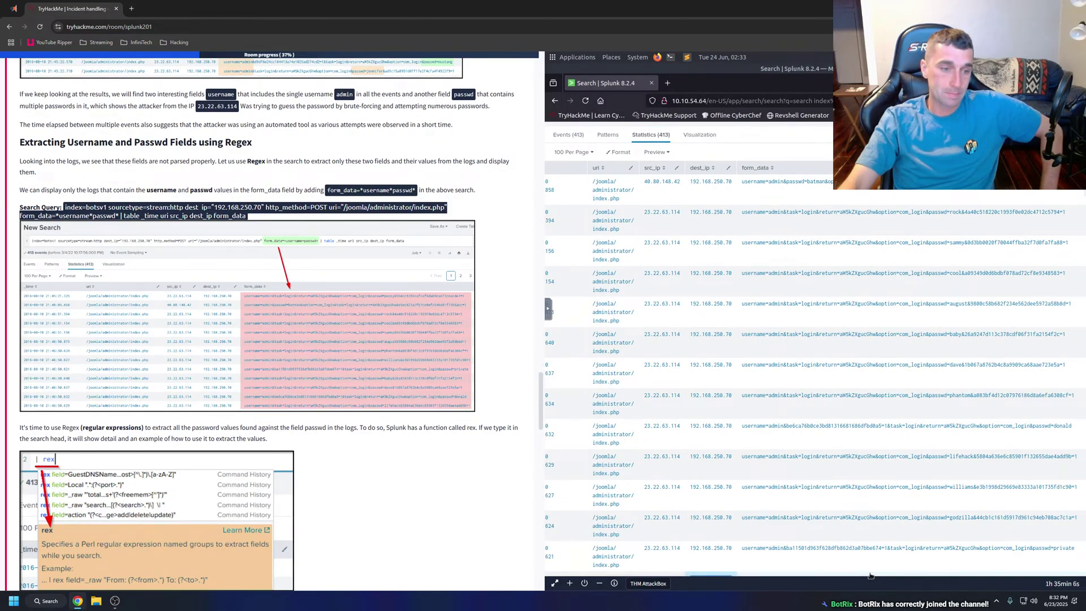
{"action": "left_click_drag", "start_coordinate": [871, 575], "coordinate": [640, 559]}
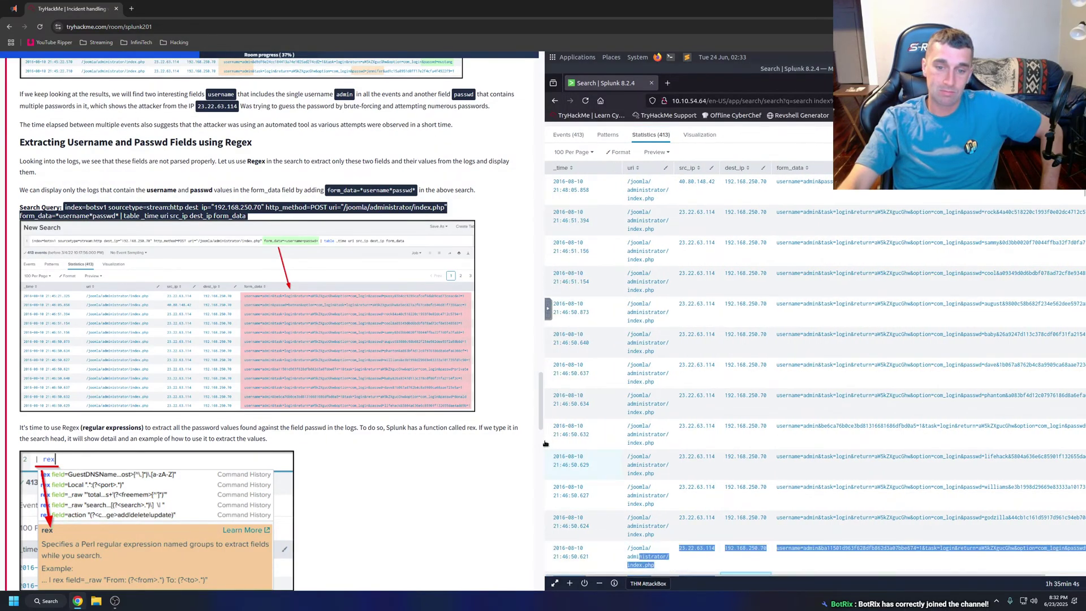
{"action": "left_click_drag", "start_coordinate": [543, 429], "coordinate": [511, 429]}
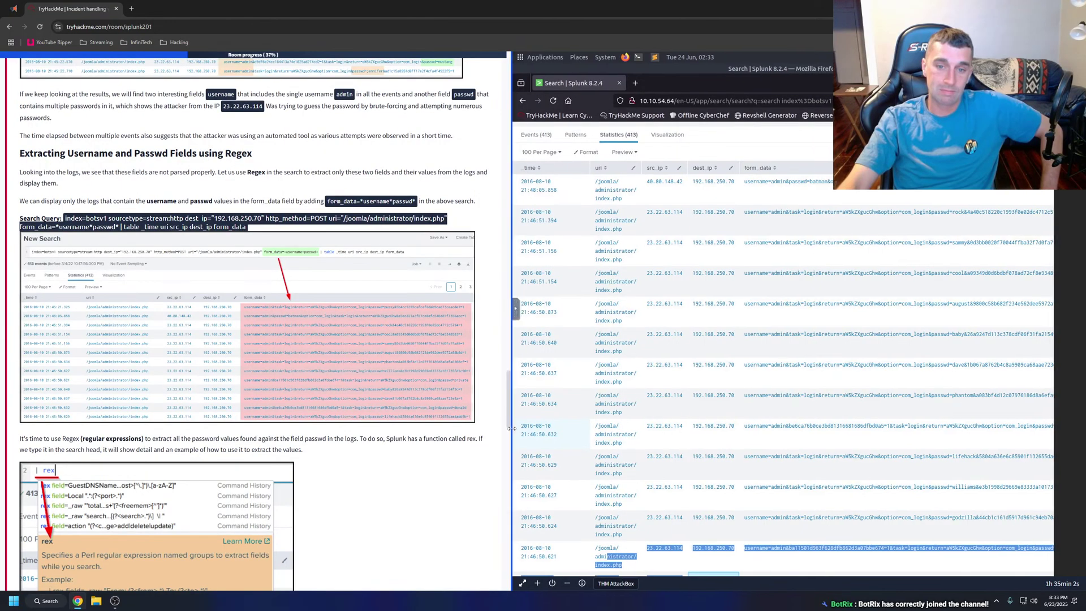
{"action": "scroll", "coordinate": [832, 479], "scroll_direction": "down", "scroll_amount": 3}
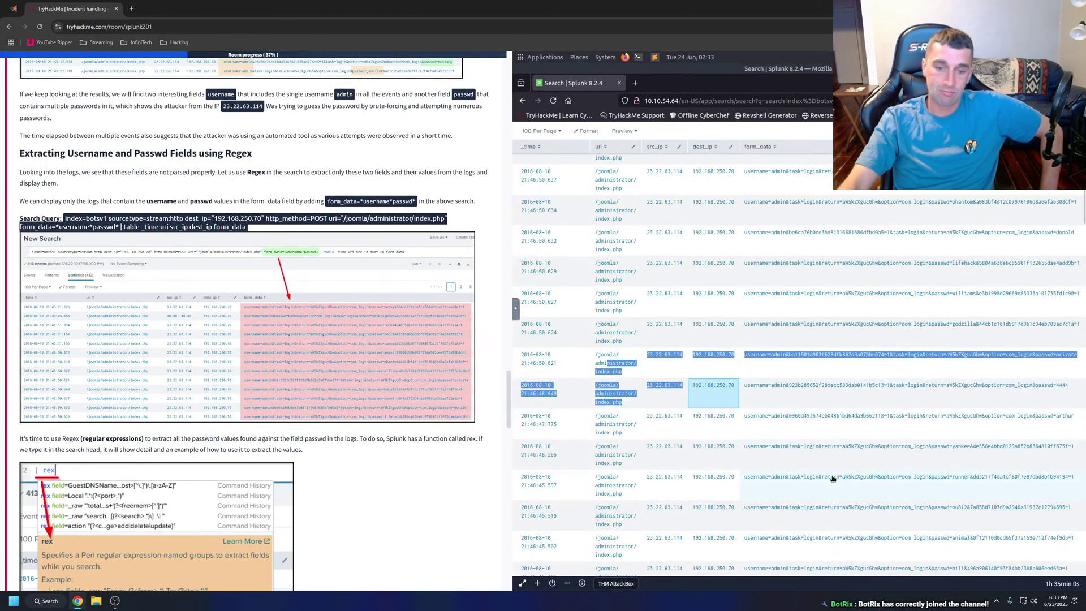
{"action": "left_click", "coordinate": [776, 369]}
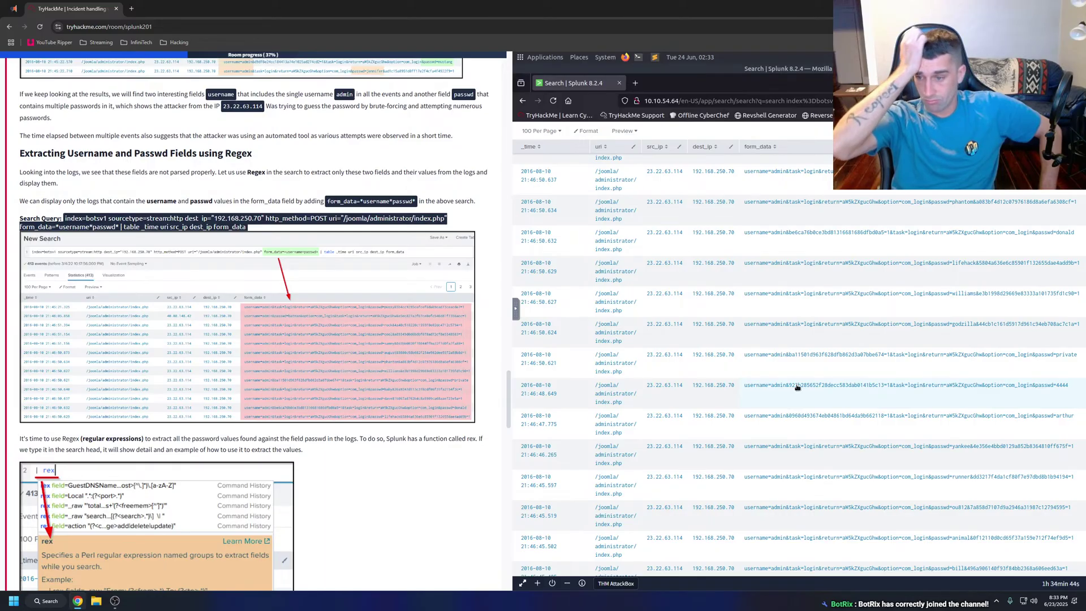
Read the tutorial's paragraph on using regex to extract the submitted passwords.
{"action": "scroll", "coordinate": [348, 410], "scroll_direction": "down", "scroll_amount": 3}
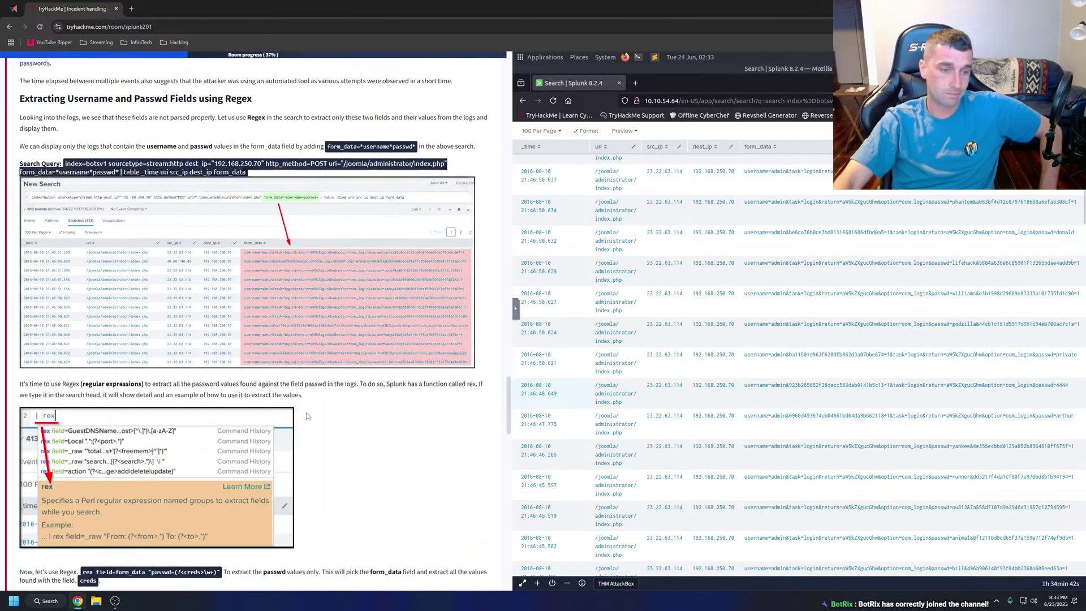
{"action": "left_click_drag", "start_coordinate": [12, 352], "coordinate": [304, 365]}
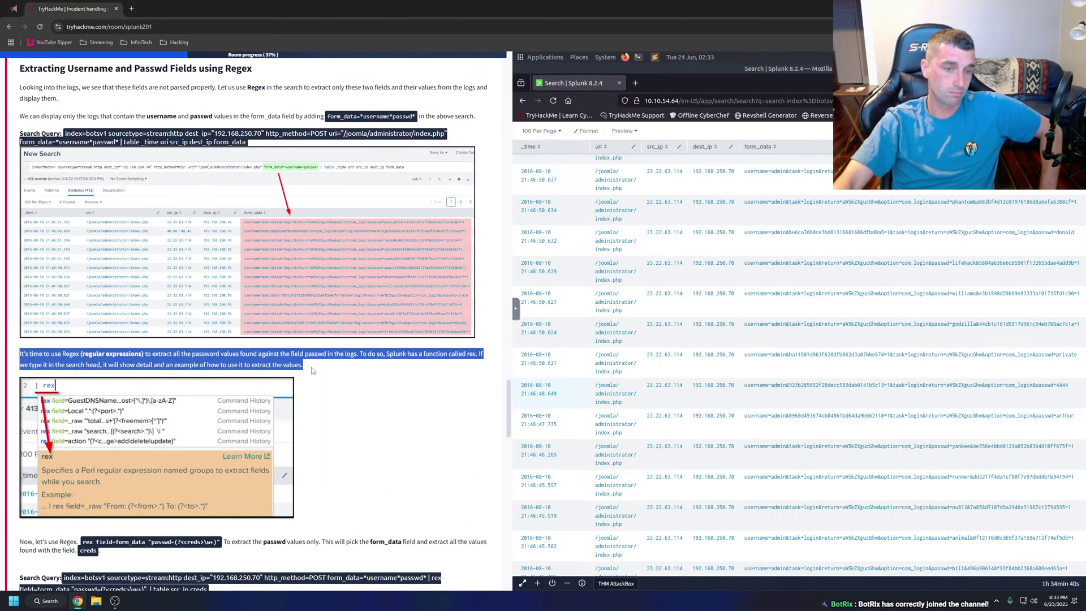
{"action": "right_click", "coordinate": [306, 368]}
{"action": "left_click", "coordinate": [369, 478]}
{"action": "scroll", "coordinate": [351, 348], "scroll_direction": "down", "scroll_amount": 3}
{"action": "left_click", "coordinate": [351, 348]}
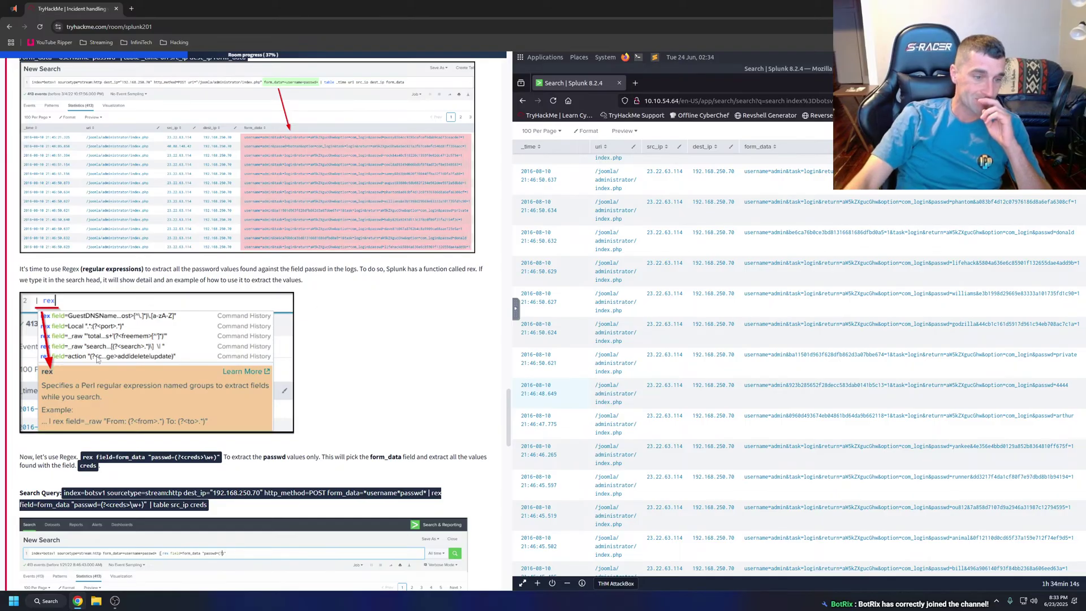
{"action": "scroll", "coordinate": [787, 249], "scroll_direction": "up", "scroll_amount": 5}
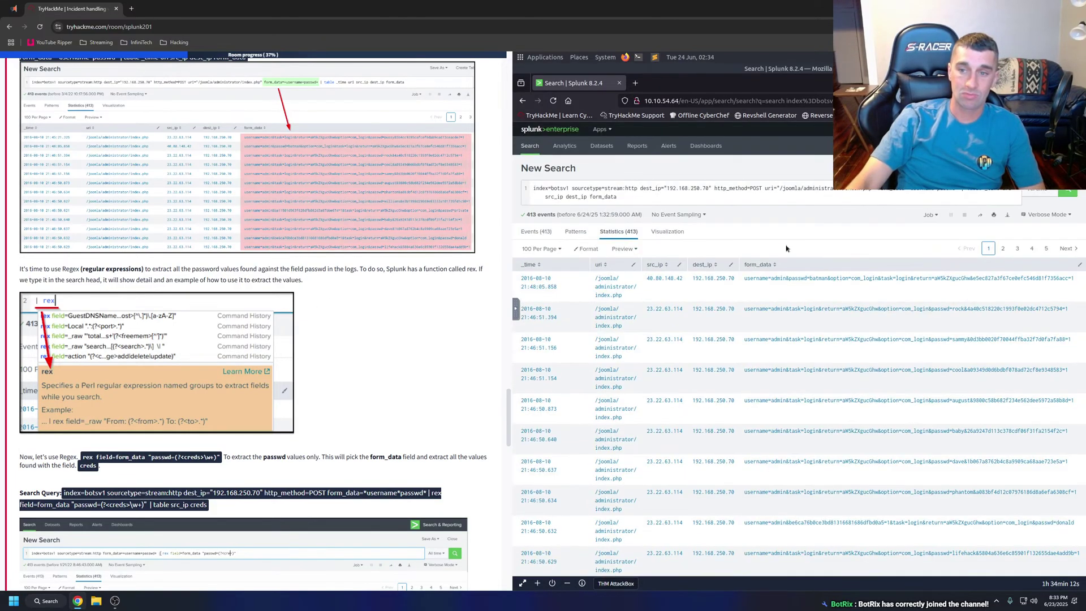
Start writing a | rex command in the Splunk search, then delete it.
{"action": "left_click", "coordinate": [589, 191]}
{"action": "key", "text": "ctrl+a"}
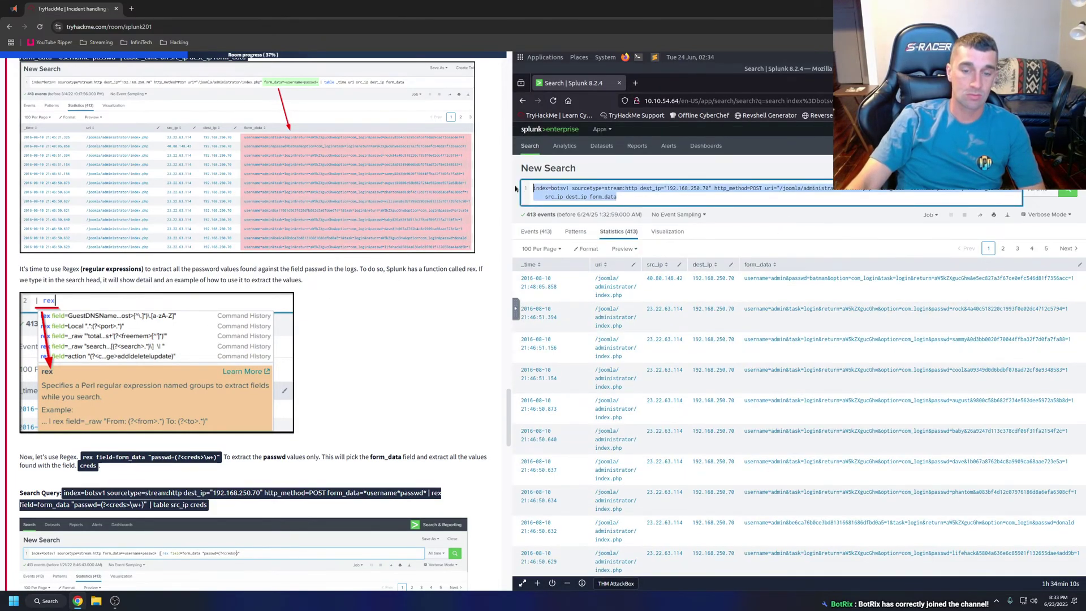
{"action": "type", "text": "rex"}
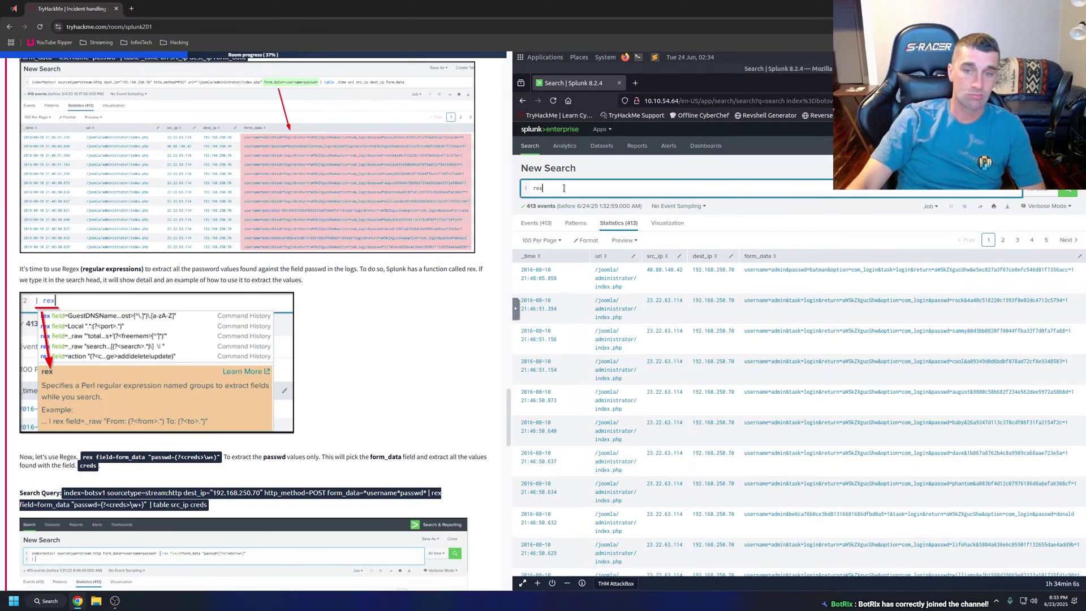
{"action": "left_click", "coordinate": [564, 171]}
{"action": "left_click", "coordinate": [528, 193]}
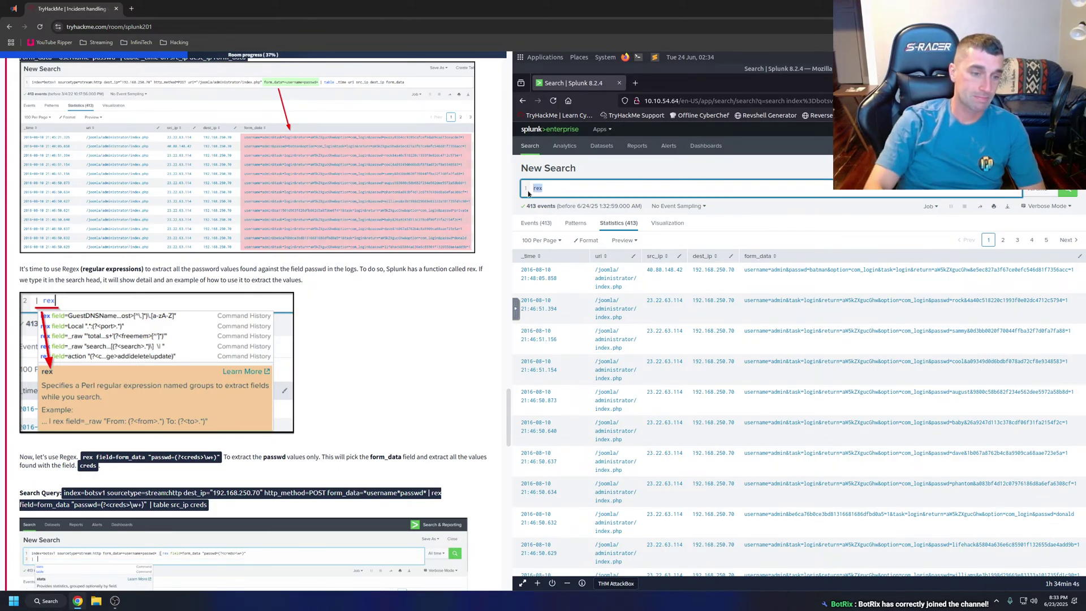
{"action": "type", "text": "| rex"}
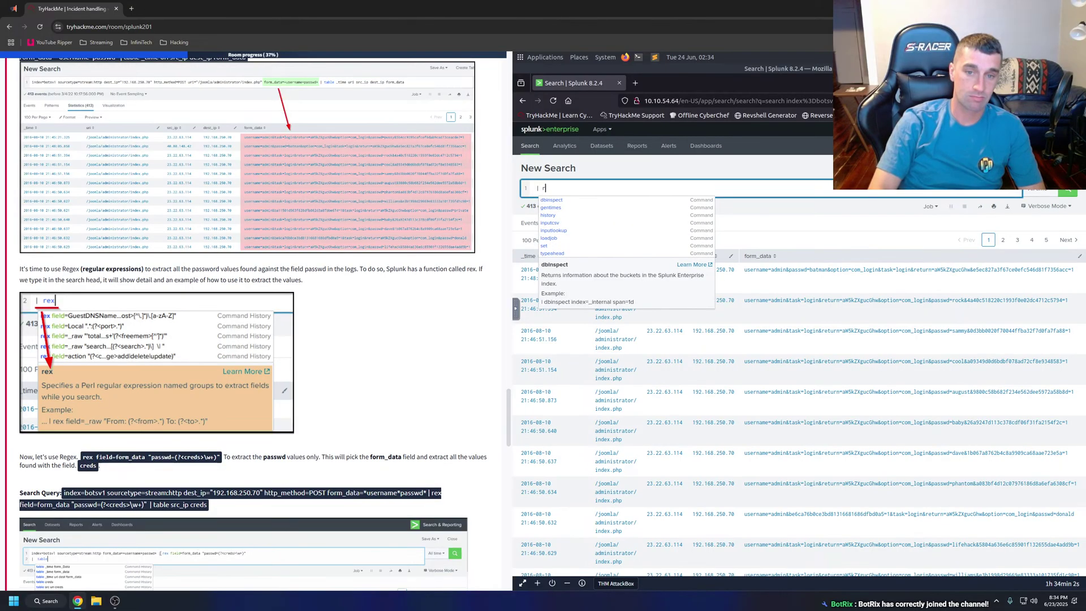
{"action": "key", "text": "BackSpace"}
{"action": "key", "text": "BackSpace"}
{"action": "key", "text": "BackSpace"}
{"action": "key", "text": "BackSpace"}
{"action": "key", "text": "BackSpace"}
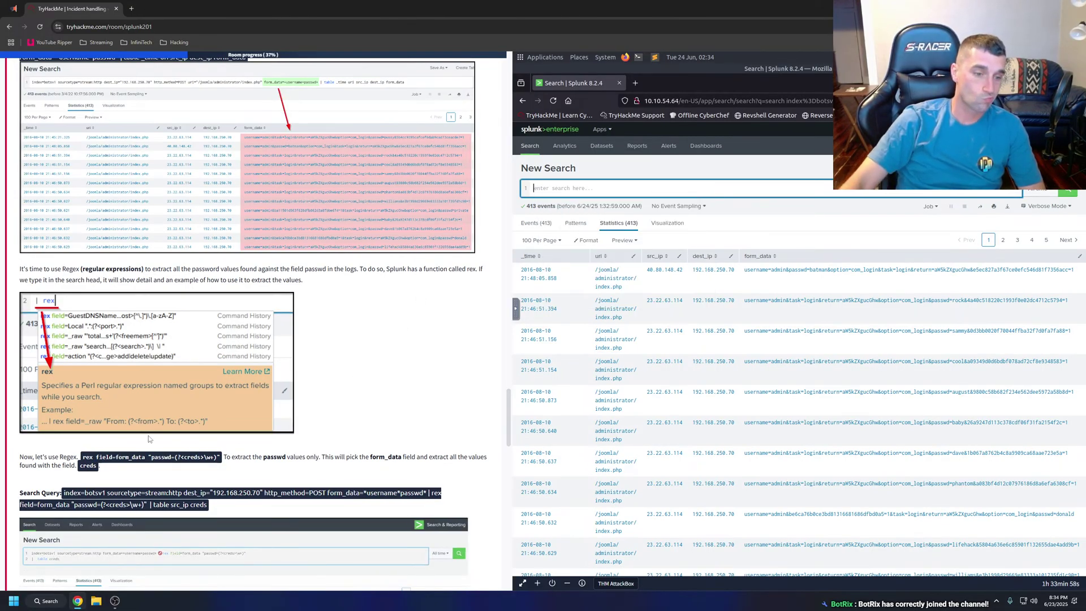
Paste the tutorial's rex query extracting passwd into a creds field into Splunk's search bar.
{"action": "scroll", "coordinate": [148, 435], "scroll_direction": "down", "scroll_amount": 1}
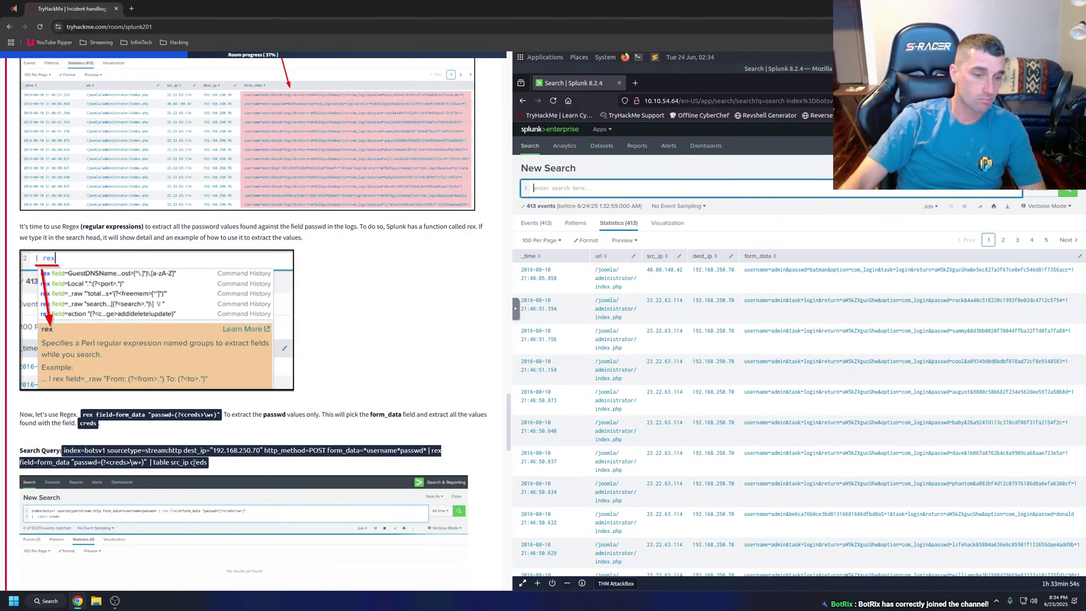
{"action": "left_click_drag", "start_coordinate": [205, 463], "coordinate": [75, 449]}
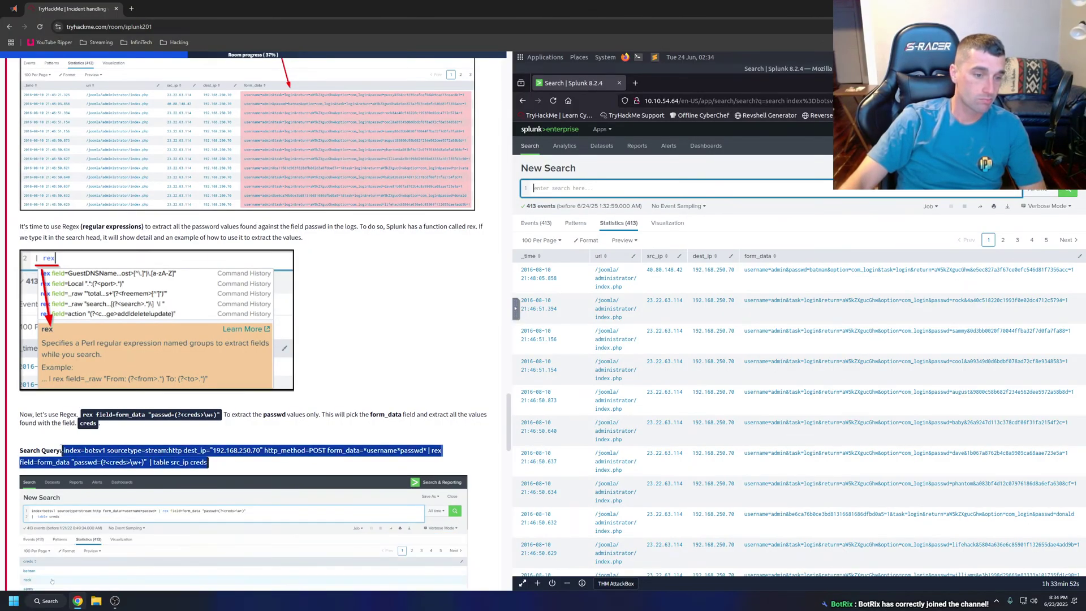
{"action": "key", "text": "ctrl+c"}
{"action": "left_click", "coordinate": [573, 188]}
{"action": "key", "text": "ctrl+v"}
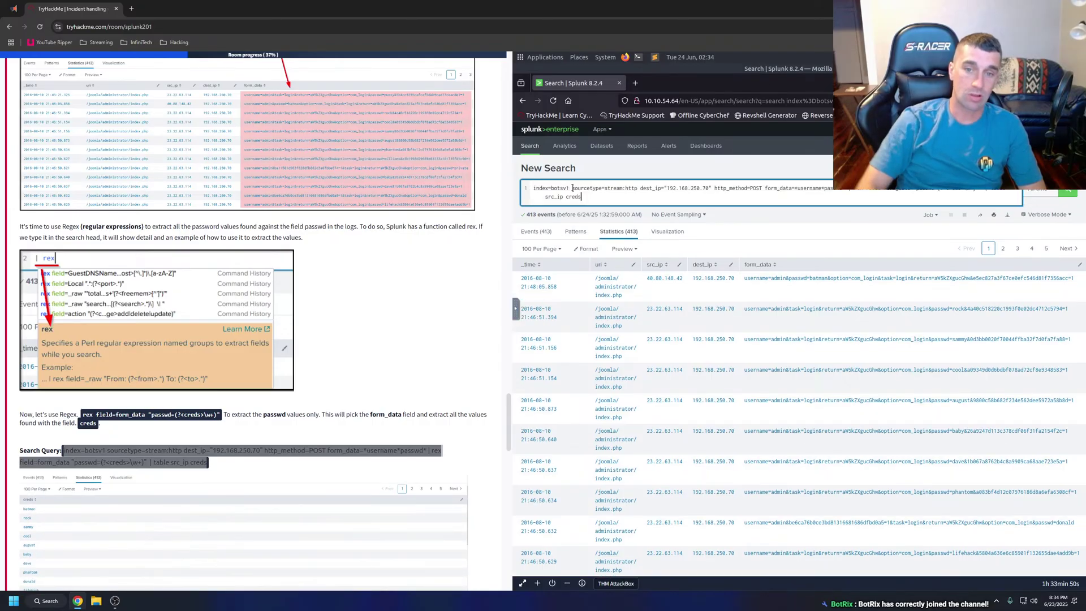
{"action": "key", "text": "Return"}
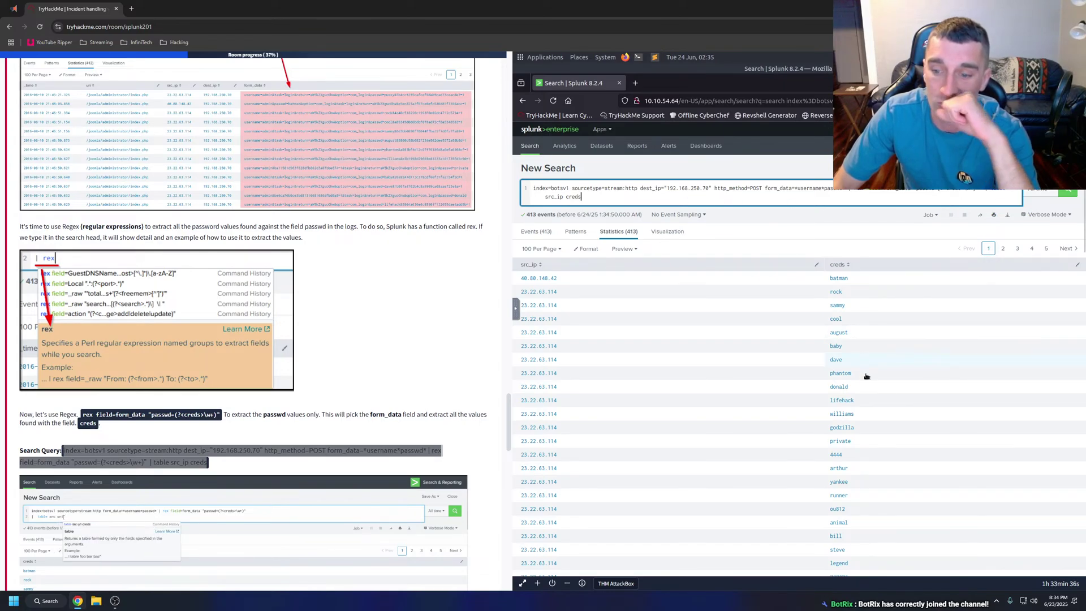
{"action": "scroll", "coordinate": [865, 386], "scroll_direction": "down", "scroll_amount": 2}
{"action": "scroll", "coordinate": [866, 387], "scroll_direction": "down", "scroll_amount": 5}
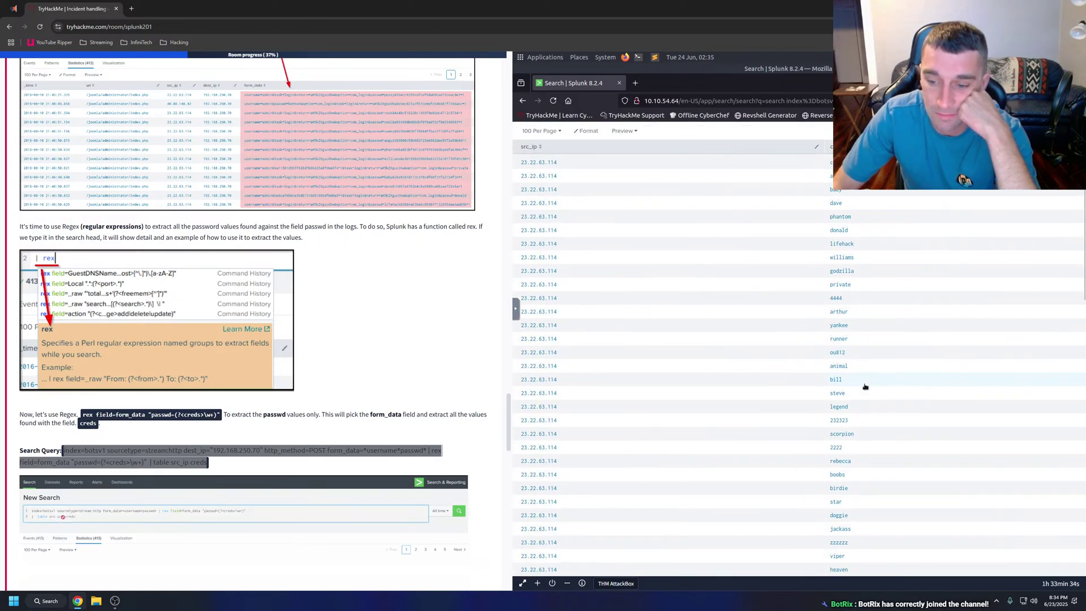
{"action": "scroll", "coordinate": [866, 387], "scroll_direction": "up", "scroll_amount": 5}
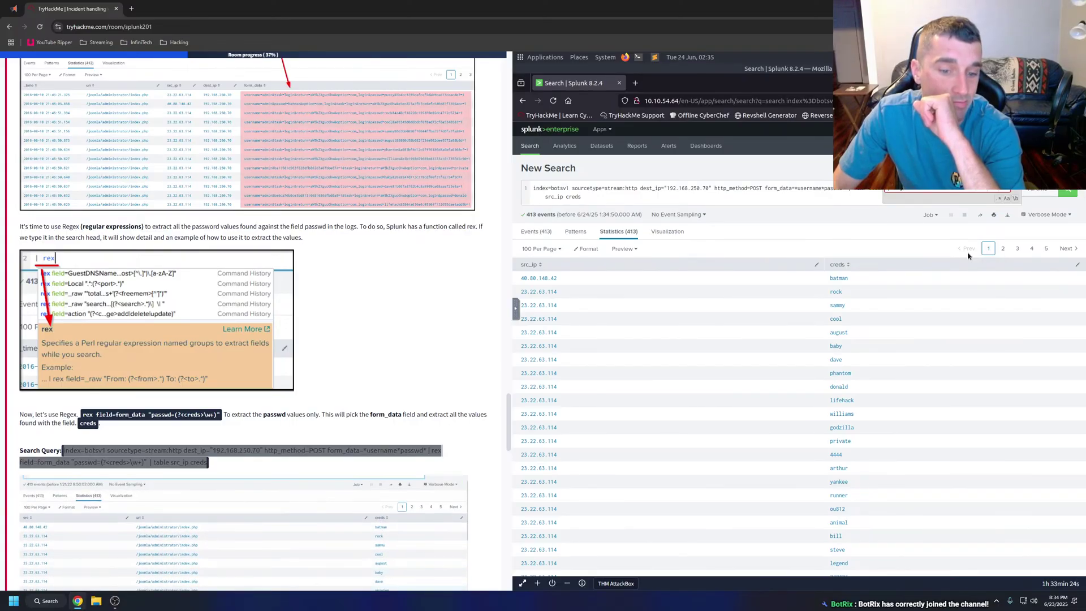
{"action": "left_click", "coordinate": [1003, 249]}
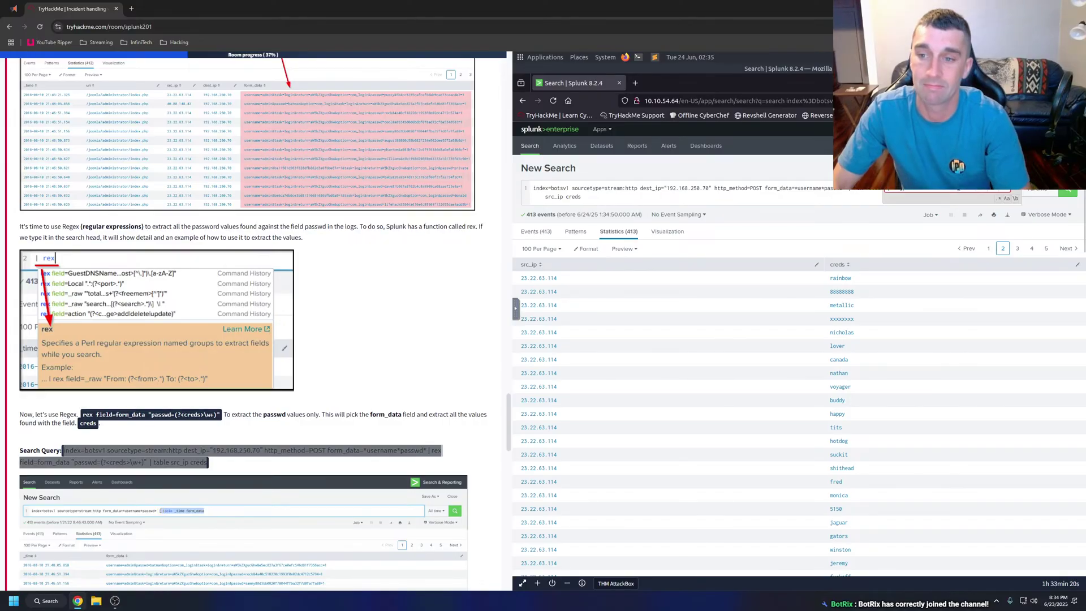
{"action": "left_click", "coordinate": [1018, 249]}
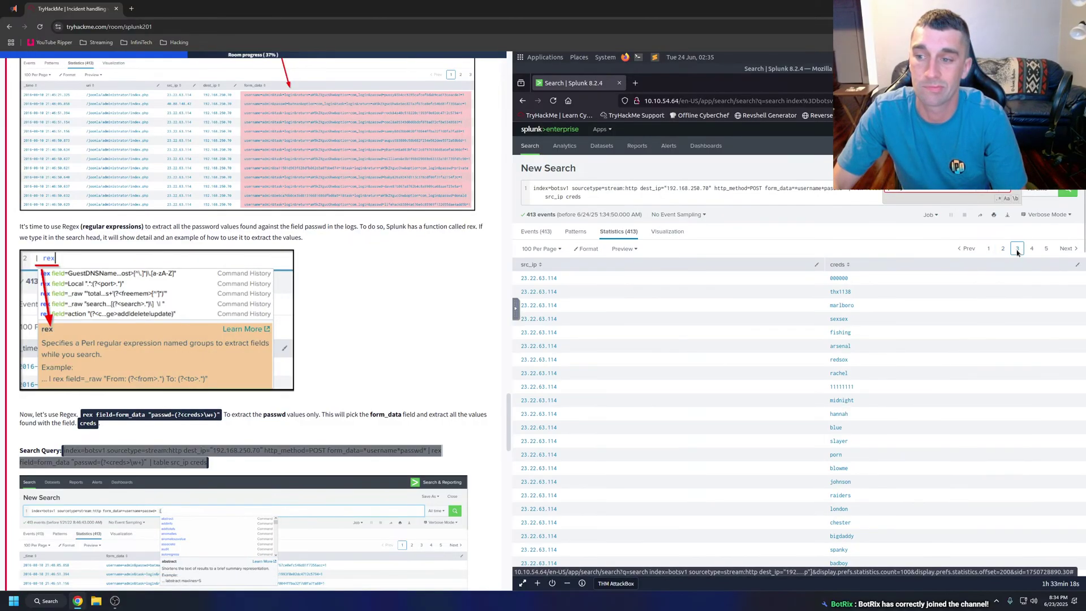
{"action": "left_click", "coordinate": [1031, 249]}
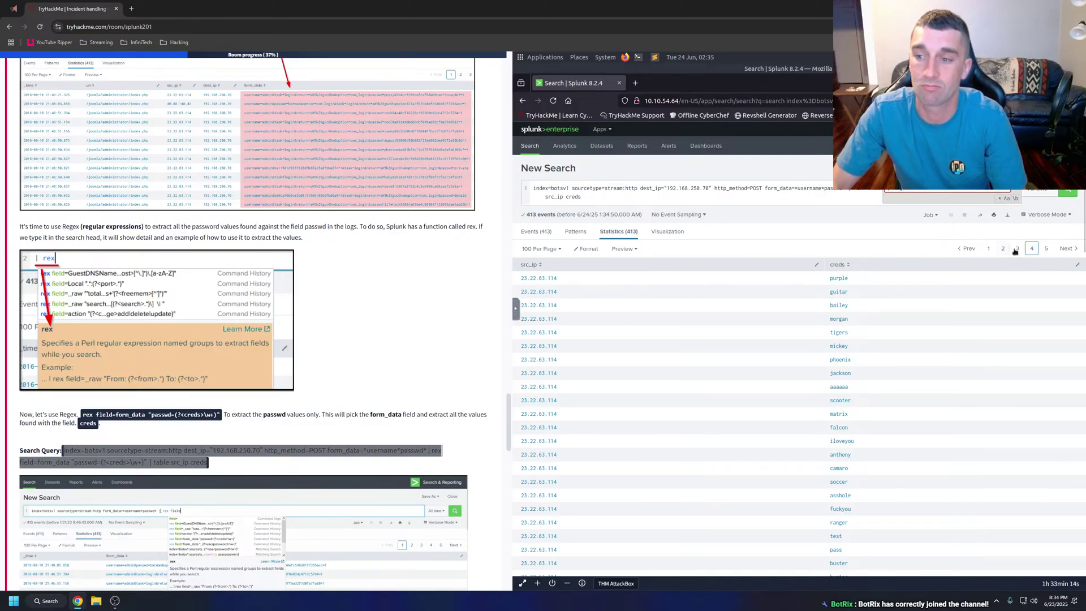
{"action": "left_click", "coordinate": [1046, 249]}
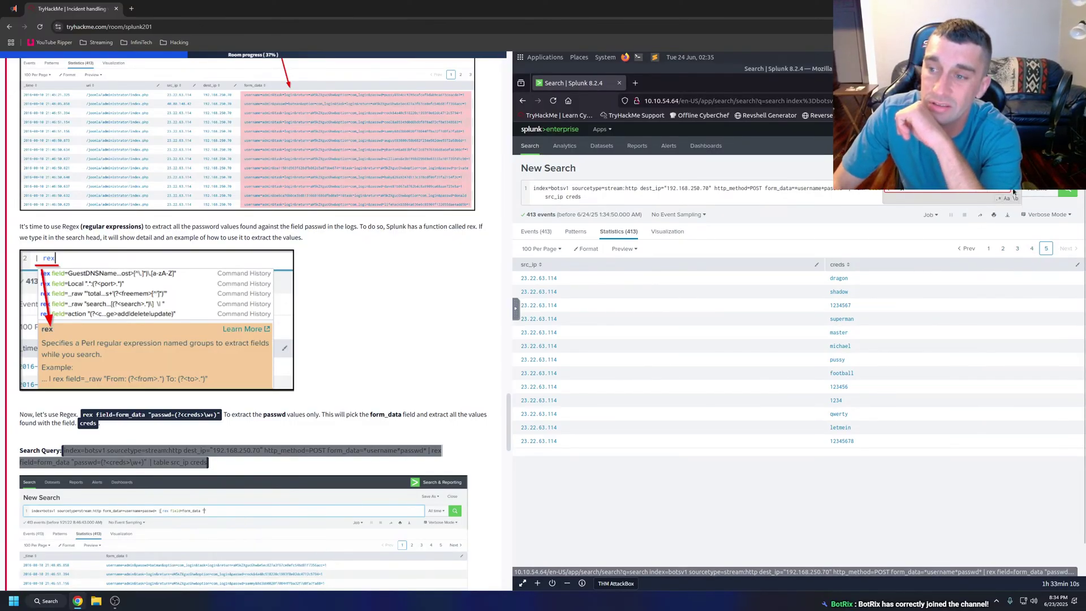
{"action": "left_click", "coordinate": [990, 250]}
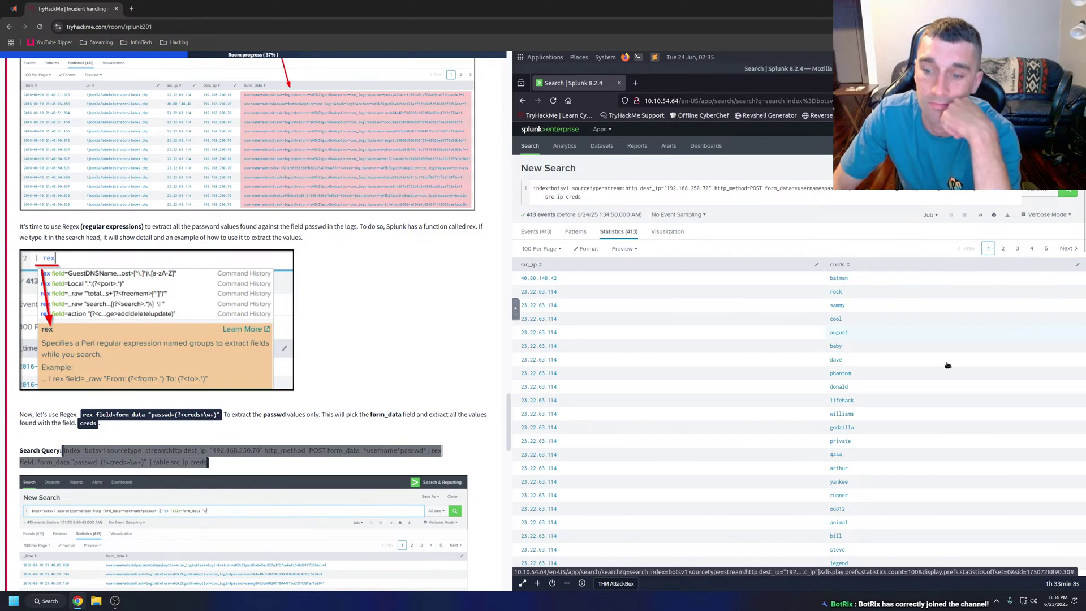
{"action": "scroll", "coordinate": [947, 367], "scroll_direction": "down", "scroll_amount": 3}
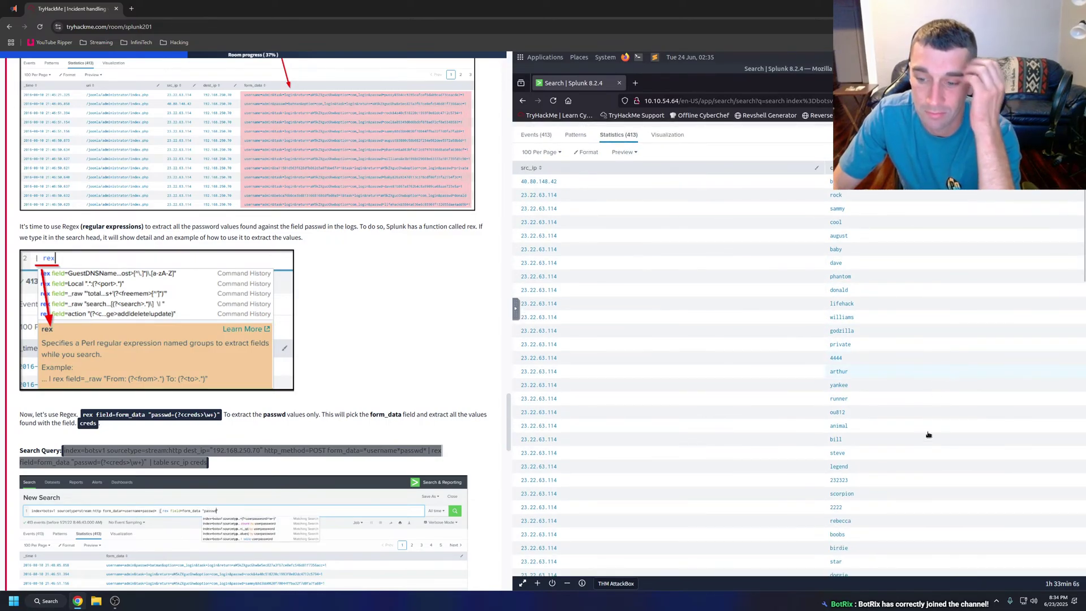
{"action": "scroll", "coordinate": [853, 529], "scroll_direction": "down", "scroll_amount": 3}
{"action": "scroll", "coordinate": [853, 529], "scroll_direction": "down", "scroll_amount": 3}
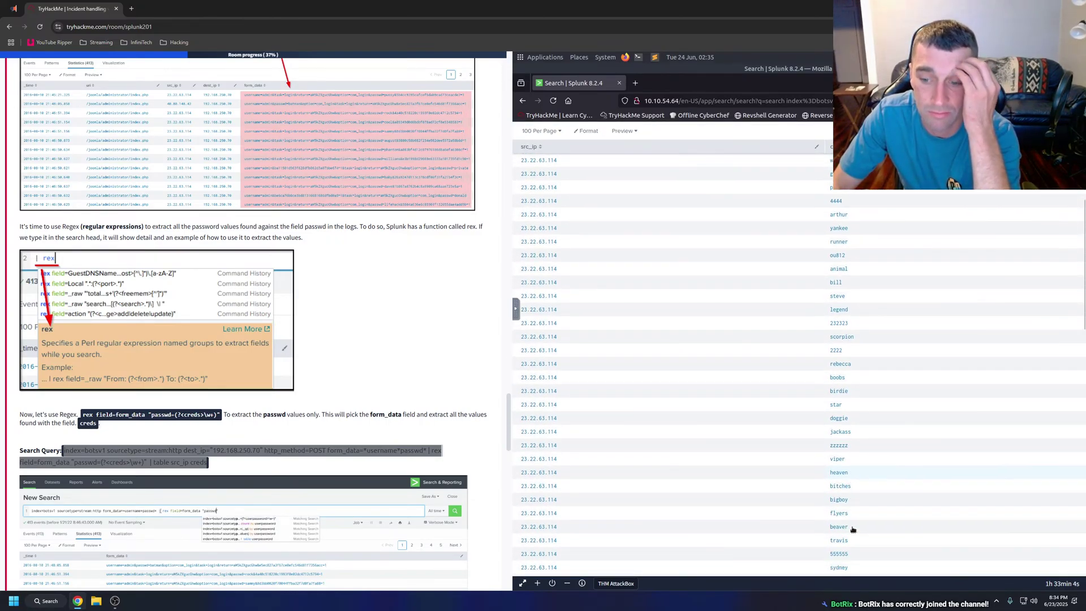
{"action": "scroll", "coordinate": [858, 452], "scroll_direction": "down", "scroll_amount": 3}
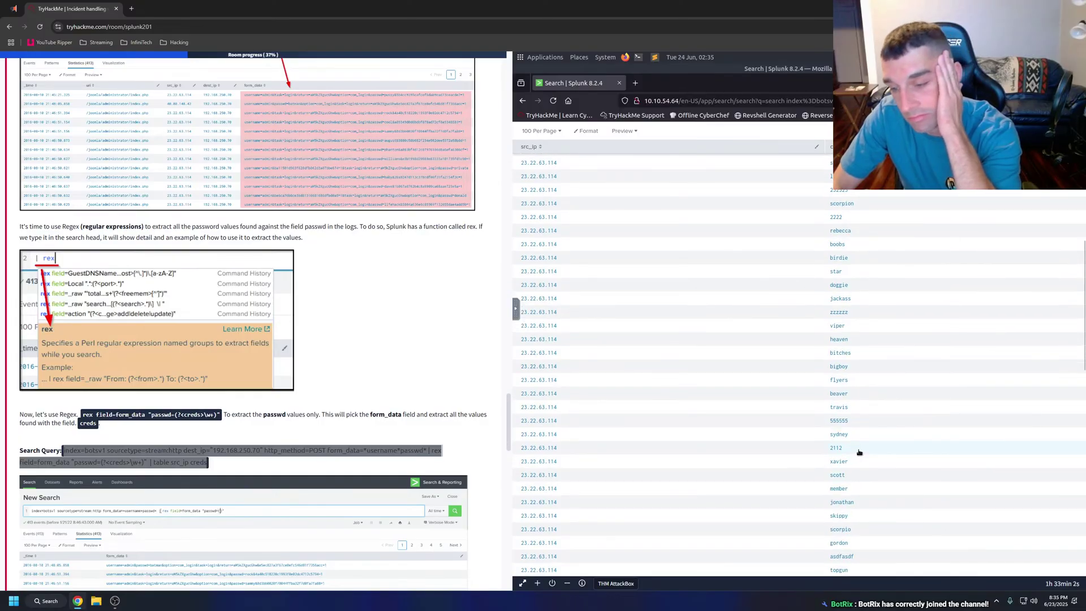
{"action": "scroll", "coordinate": [858, 460], "scroll_direction": "down", "scroll_amount": 5}
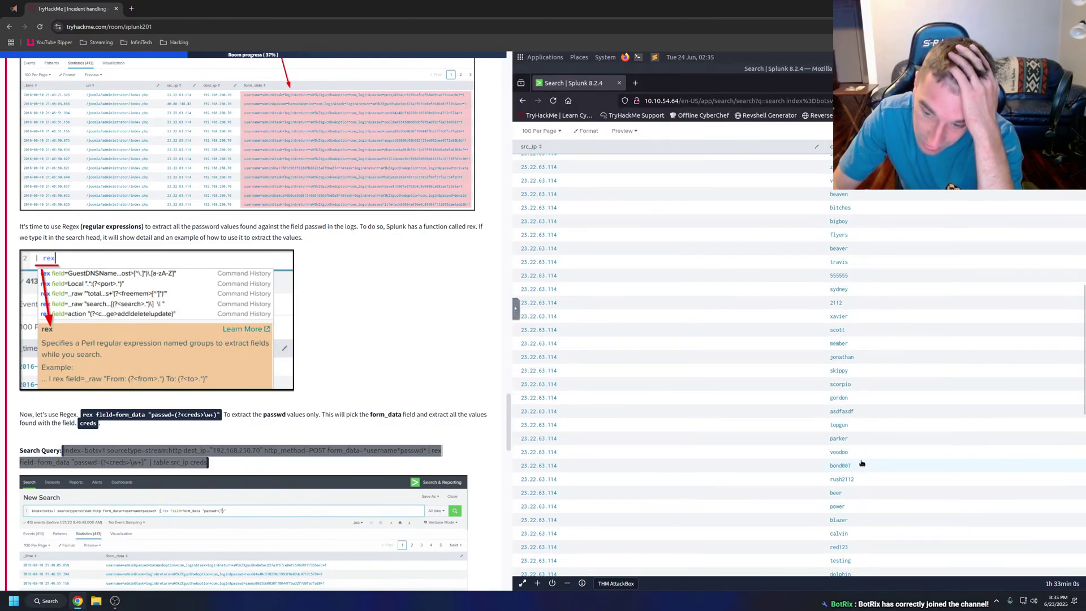
{"action": "scroll", "coordinate": [861, 463], "scroll_direction": "up", "scroll_amount": 20}
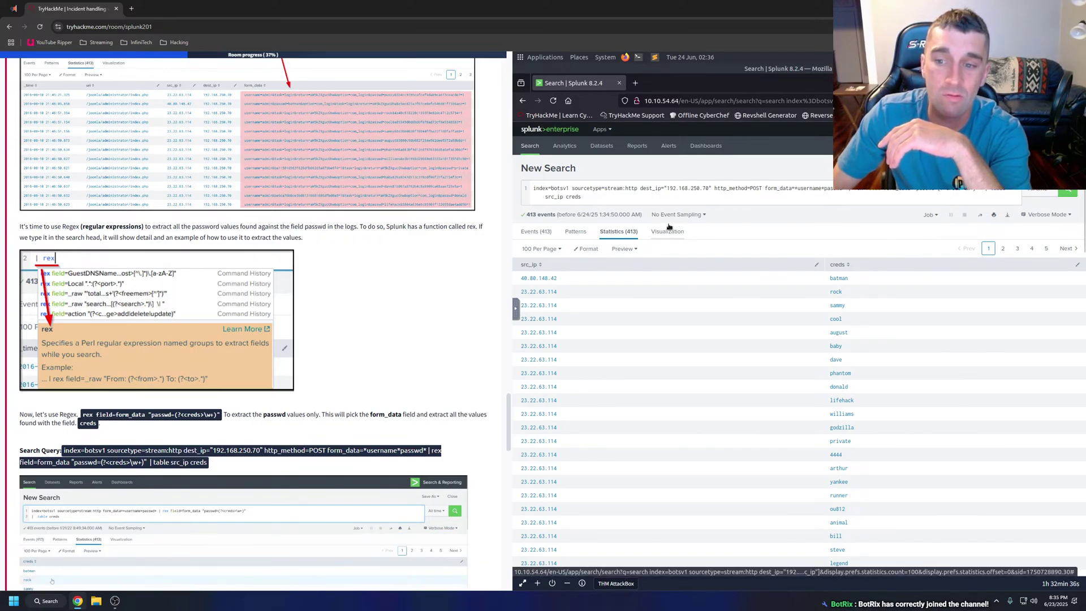
{"action": "scroll", "coordinate": [350, 312], "scroll_direction": "down", "scroll_amount": 1}
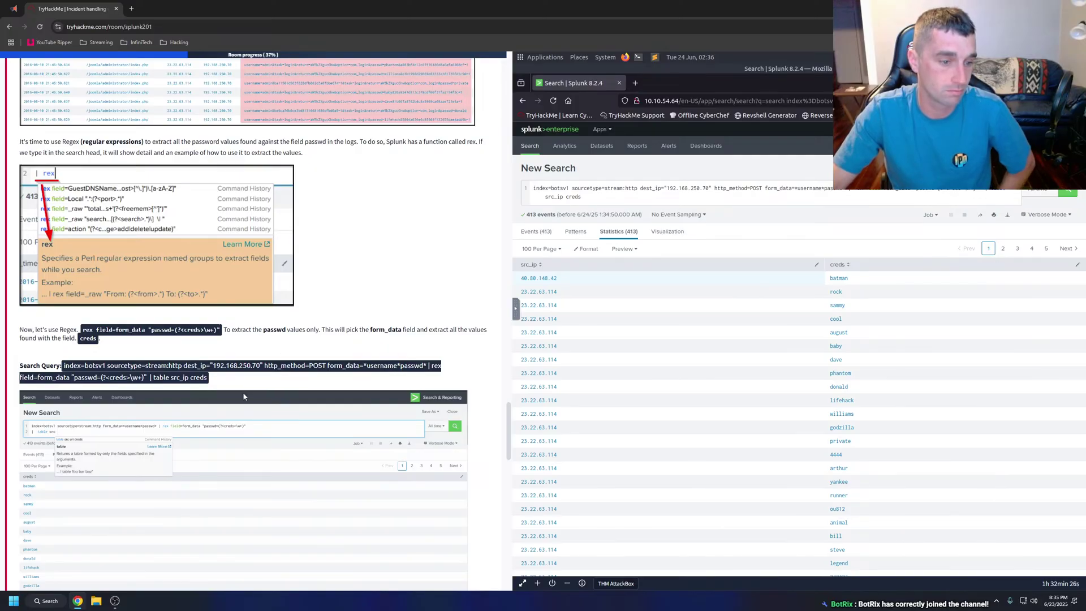
{"action": "scroll", "coordinate": [237, 416], "scroll_direction": "down", "scroll_amount": 2}
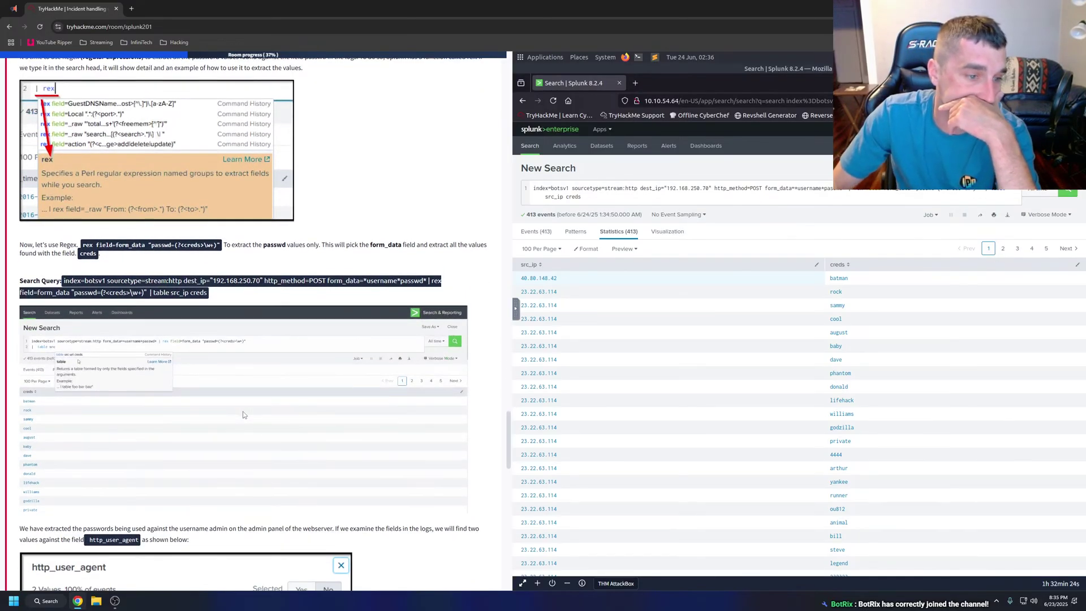
{"action": "left_click", "coordinate": [242, 412]}
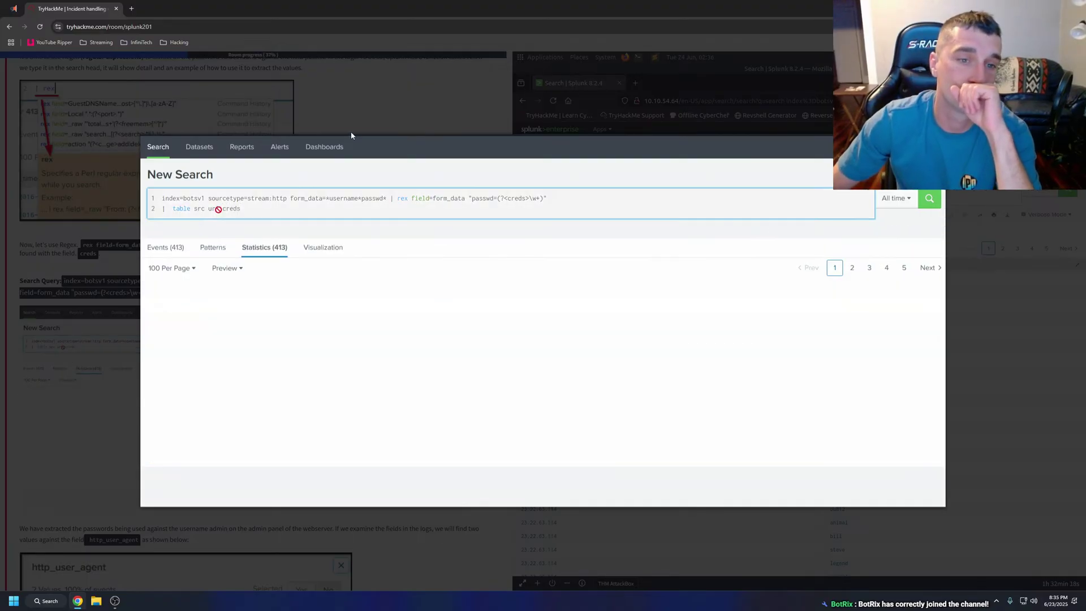
{"action": "left_click", "coordinate": [351, 122]}
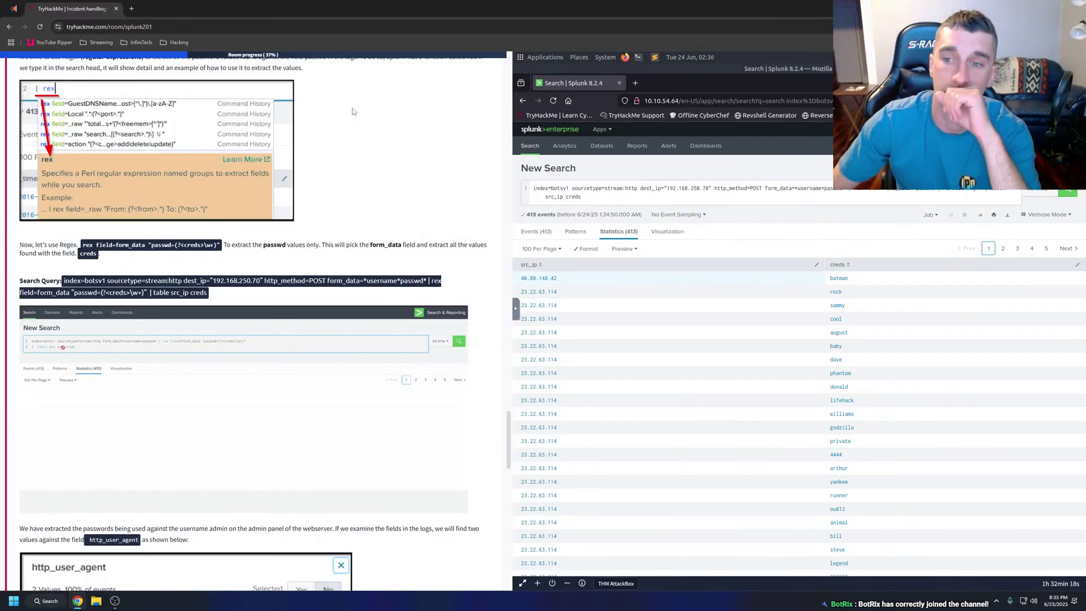
{"action": "left_click", "coordinate": [259, 347]}
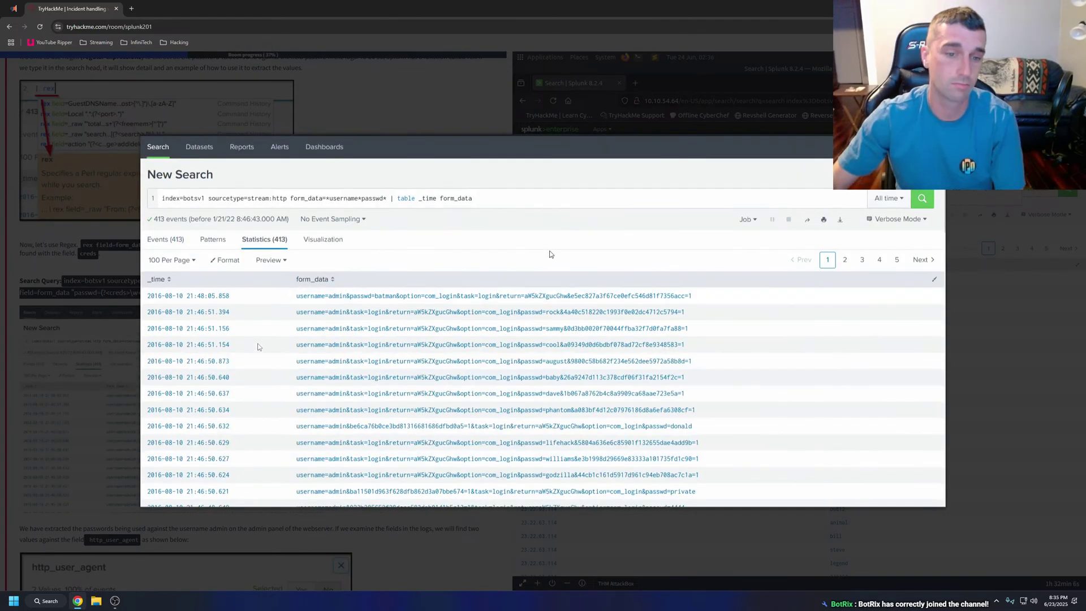
{"action": "scroll", "coordinate": [338, 169], "scroll_direction": "down", "scroll_amount": 2}
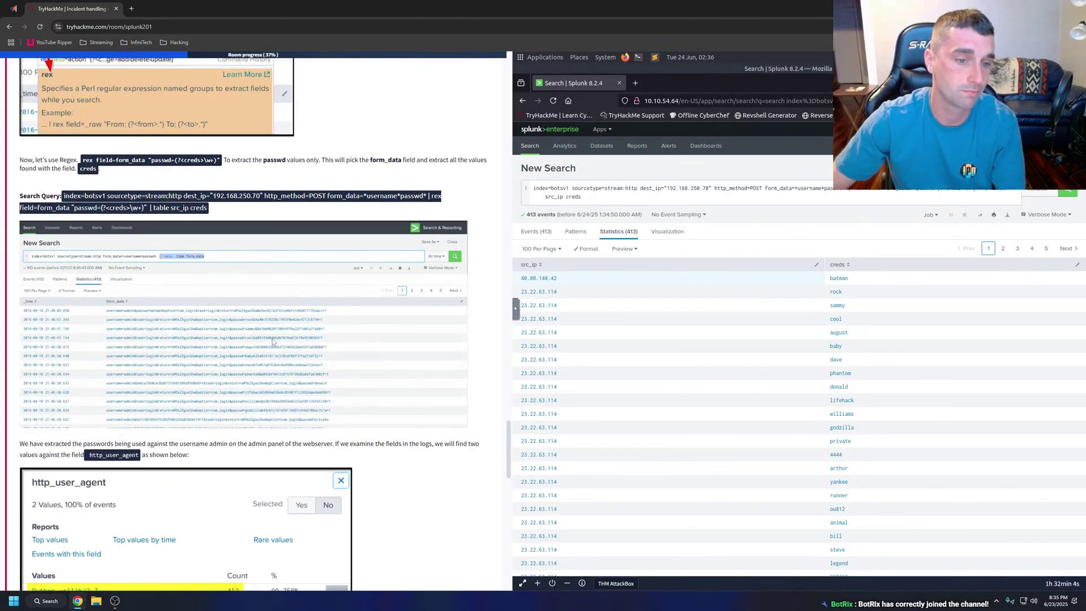
{"action": "scroll", "coordinate": [273, 341], "scroll_direction": "down", "scroll_amount": 2}
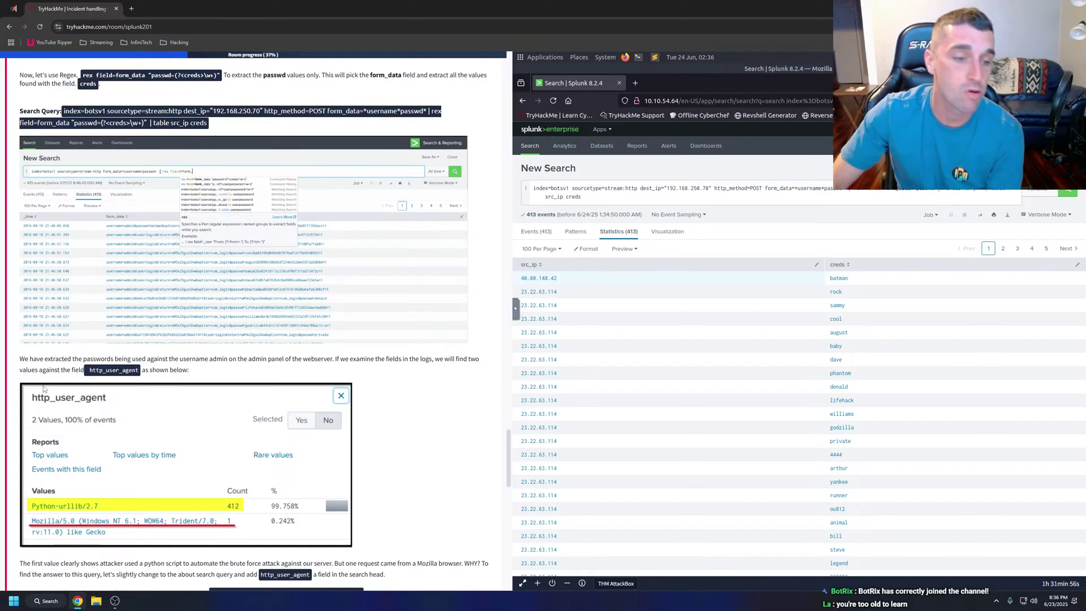
{"action": "left_click_drag", "start_coordinate": [21, 359], "coordinate": [195, 377]}
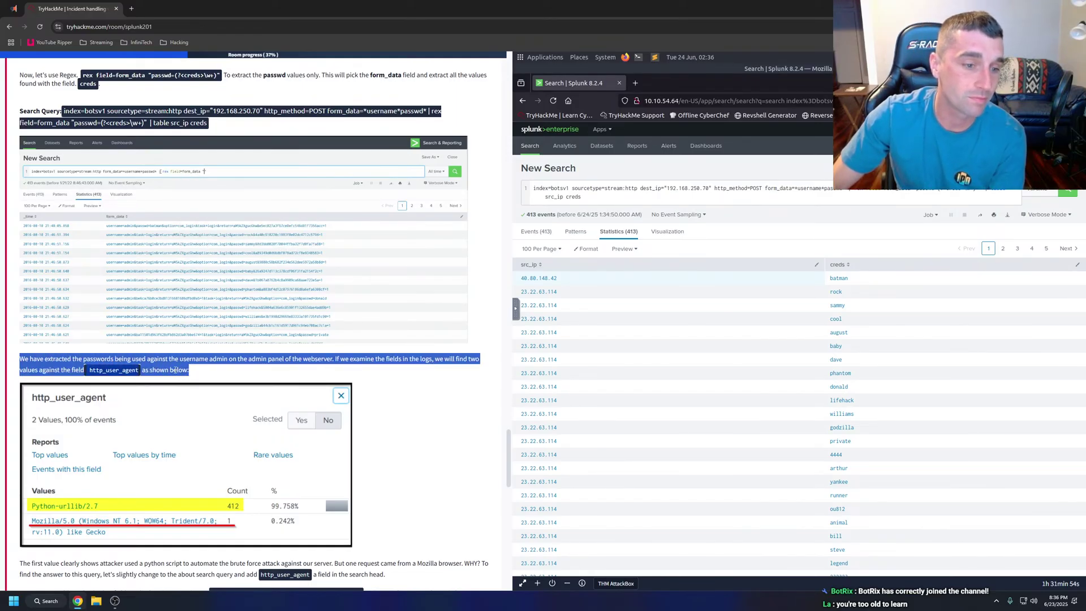
{"action": "right_click", "coordinate": [175, 370]}
{"action": "left_click", "coordinate": [267, 482]}
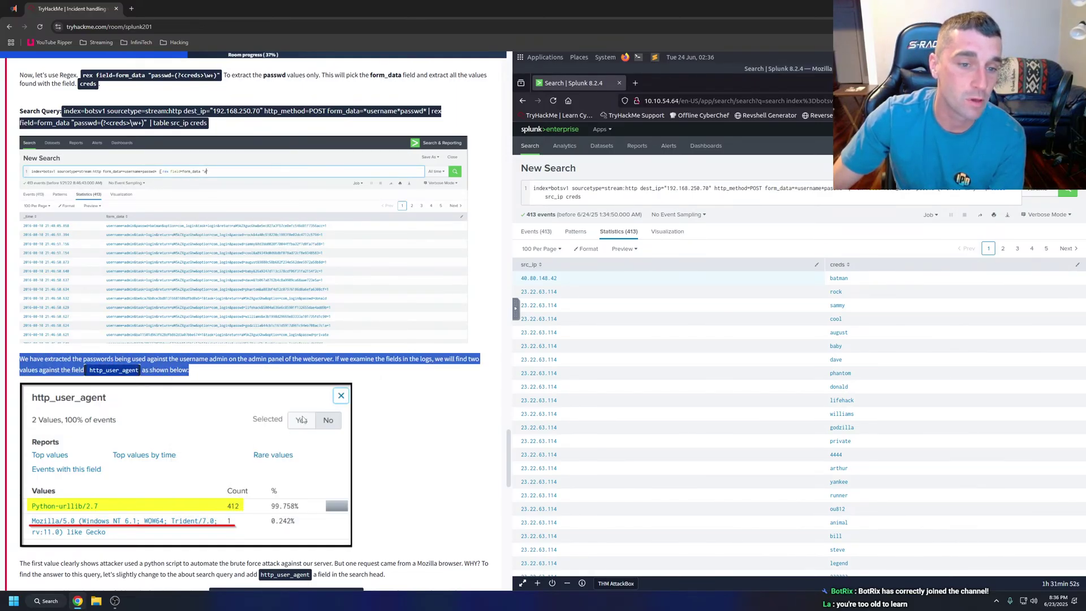
{"action": "left_click", "coordinate": [269, 371]}
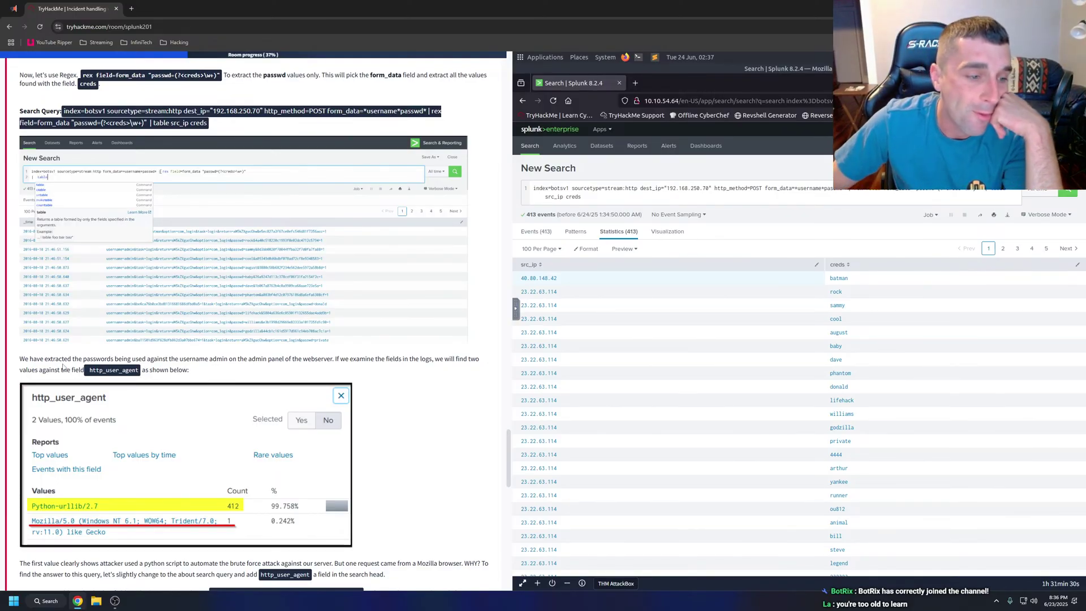
{"action": "scroll", "coordinate": [156, 259], "scroll_direction": "up", "scroll_amount": 3}
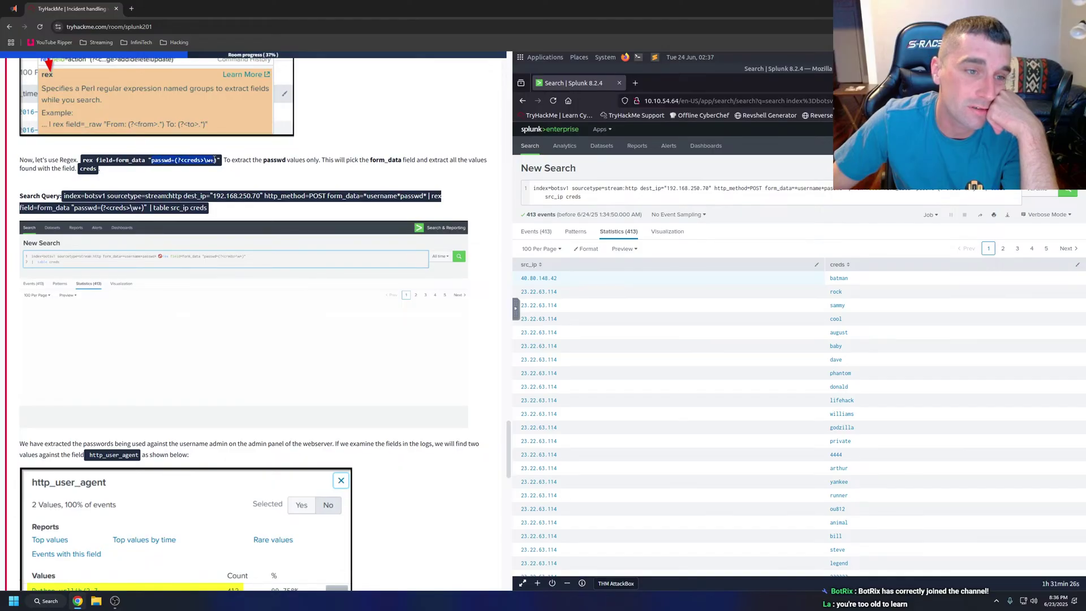
{"action": "scroll", "coordinate": [225, 181], "scroll_direction": "up", "scroll_amount": 4}
{"action": "scroll", "coordinate": [225, 179], "scroll_direction": "up", "scroll_amount": 1}
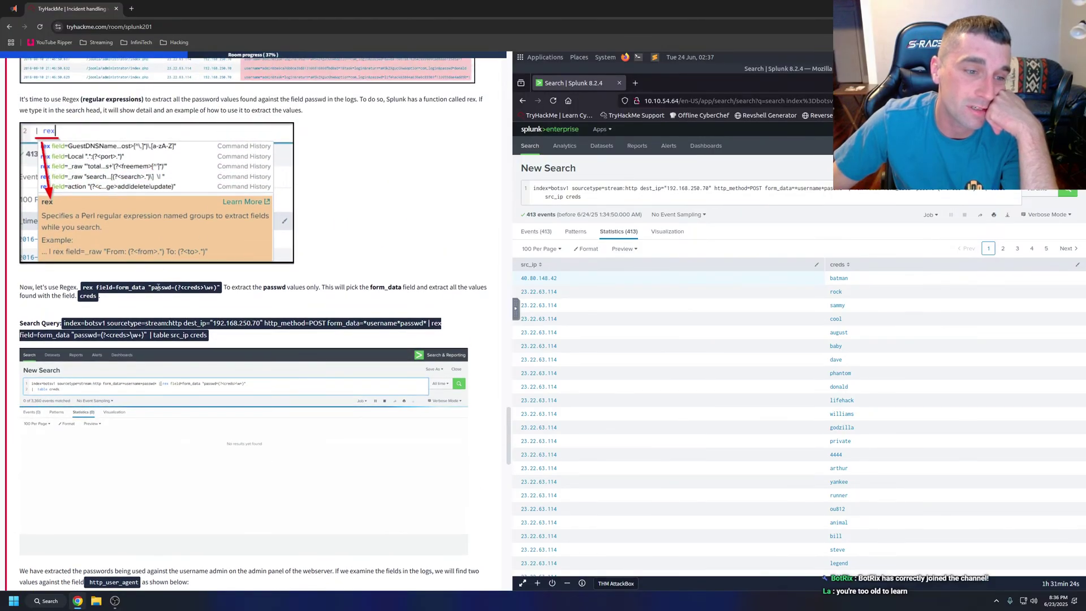
{"action": "scroll", "coordinate": [167, 288], "scroll_direction": "down", "scroll_amount": 3}
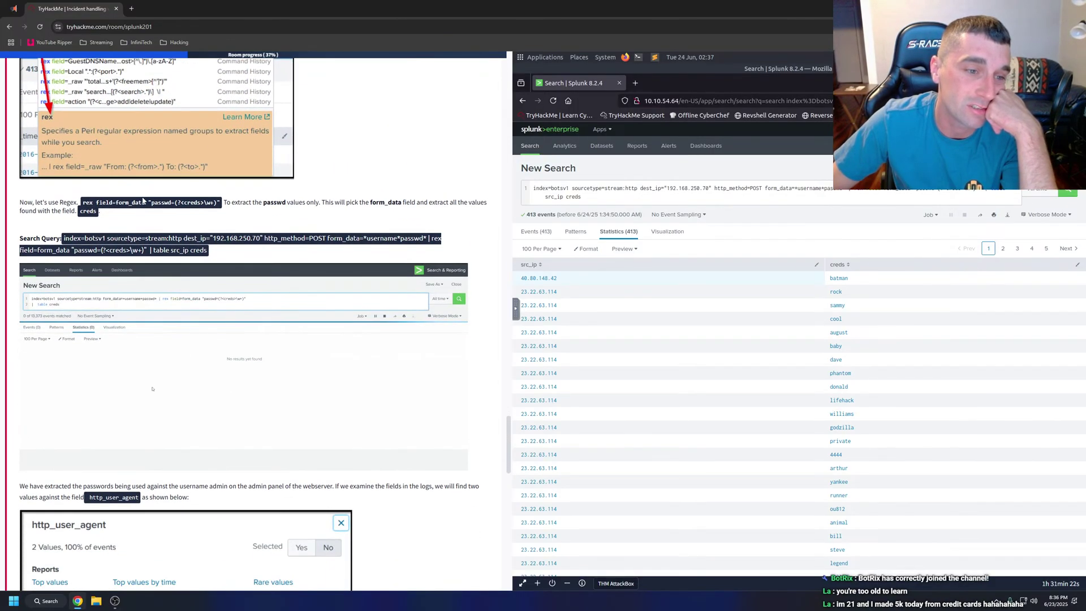
{"action": "left_click_drag", "start_coordinate": [151, 203], "coordinate": [202, 205]}
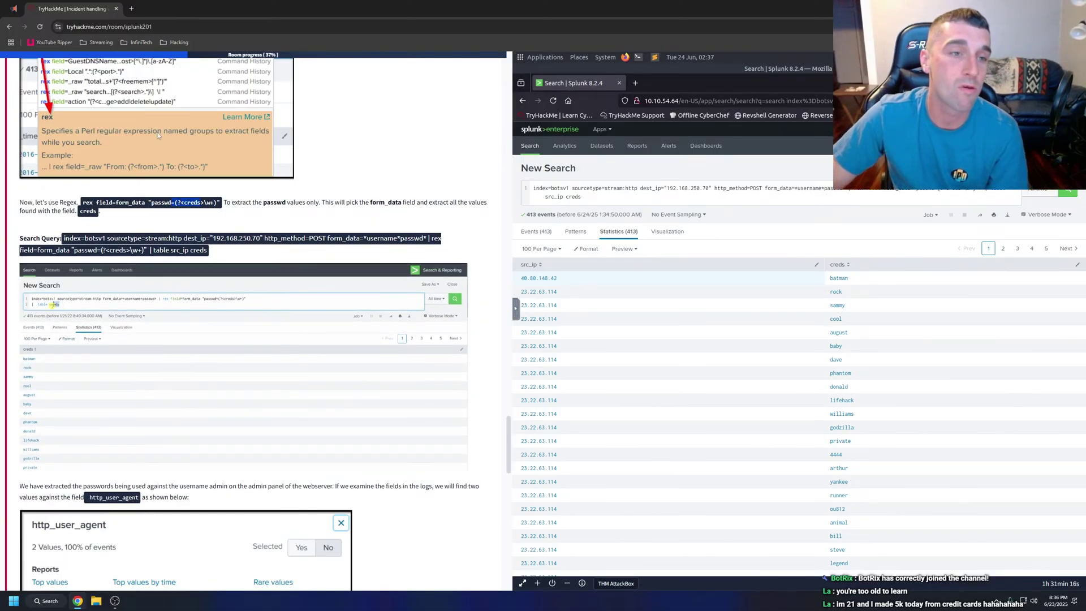
Load youtube.com in a new browser tab.
{"action": "left_click", "coordinate": [132, 9]}
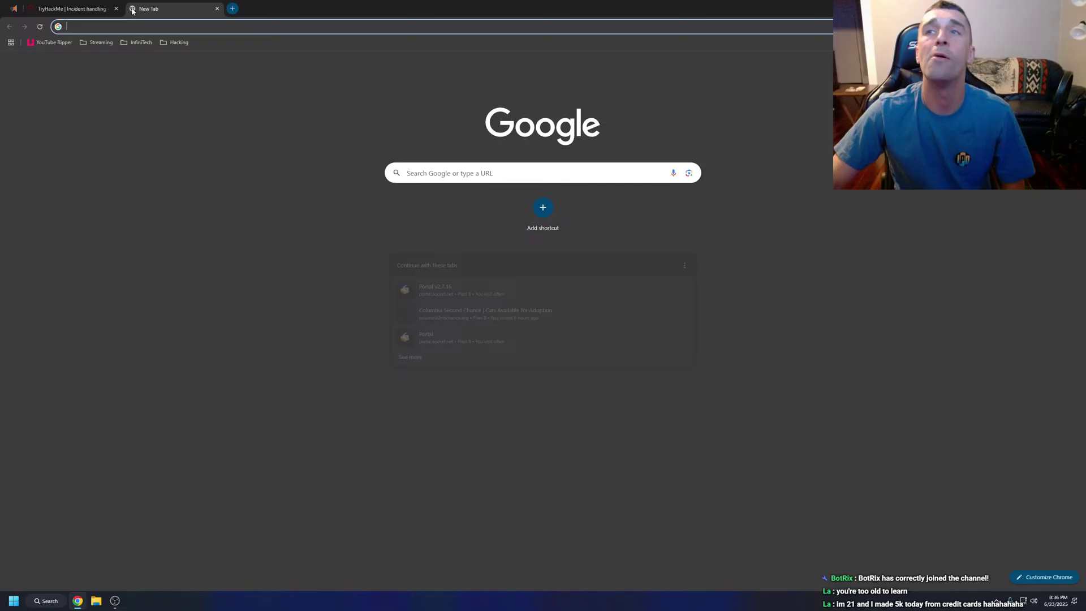
{"action": "left_click", "coordinate": [165, 27]}
{"action": "type", "text": "youtube.com"}
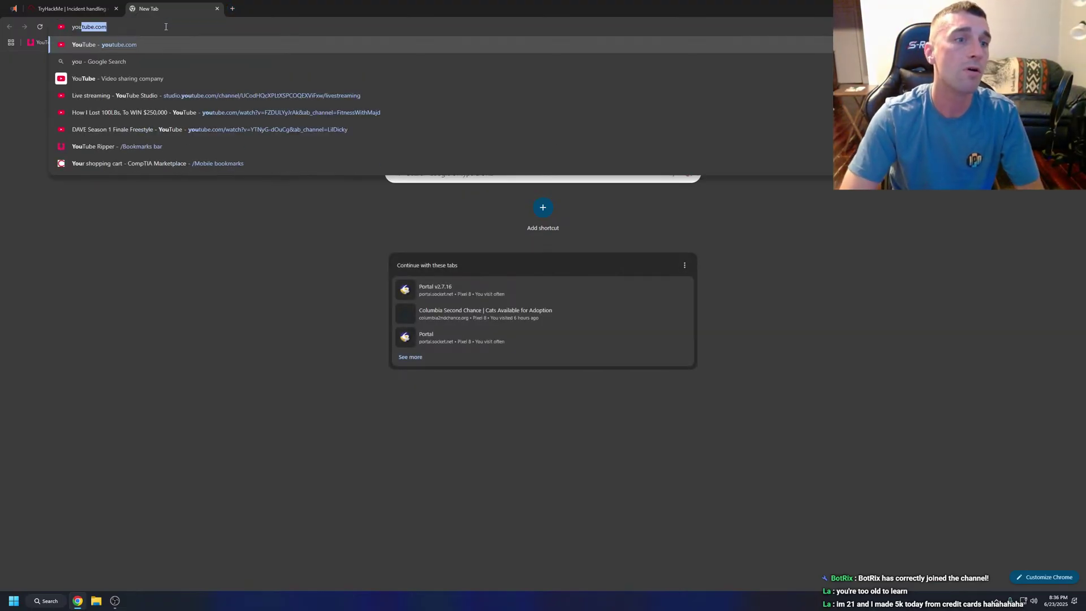
{"action": "key", "text": "Return"}
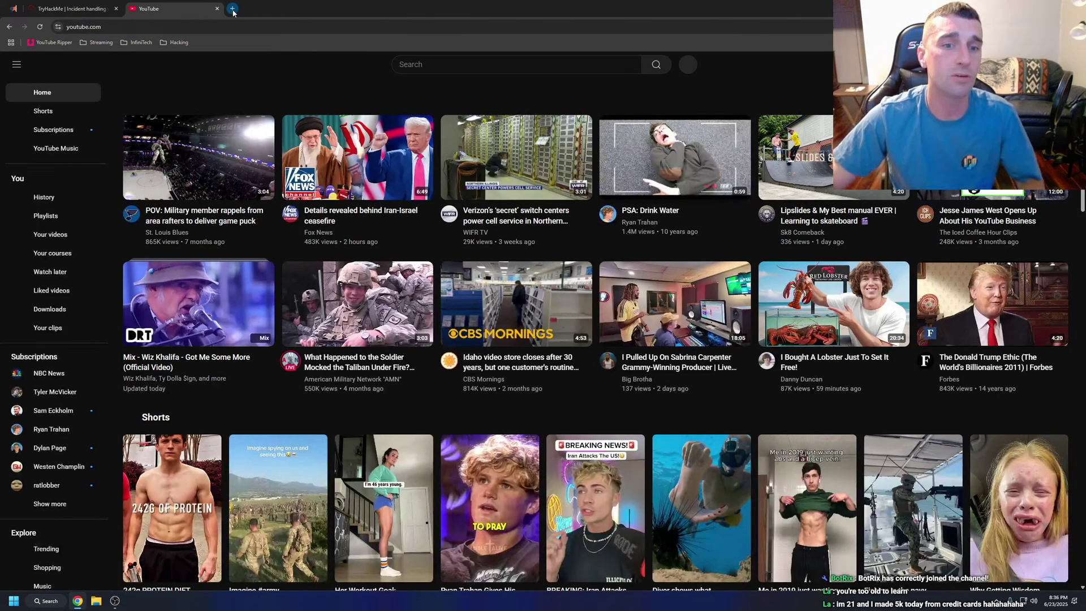
{"action": "left_click", "coordinate": [232, 9]}
{"action": "type", "text": "tw"}
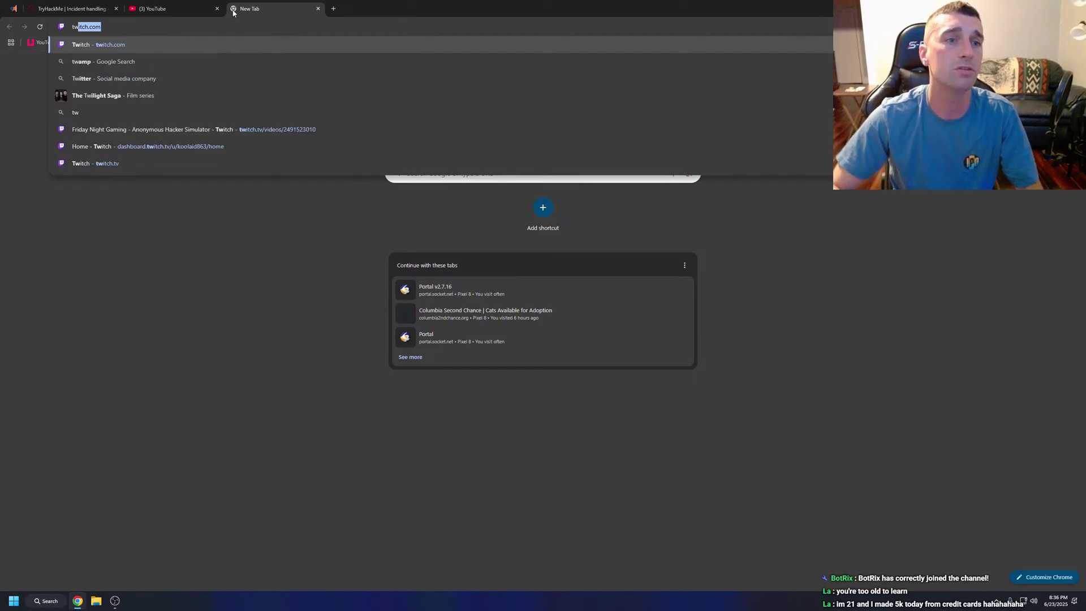
{"action": "left_click", "coordinate": [195, 6]}
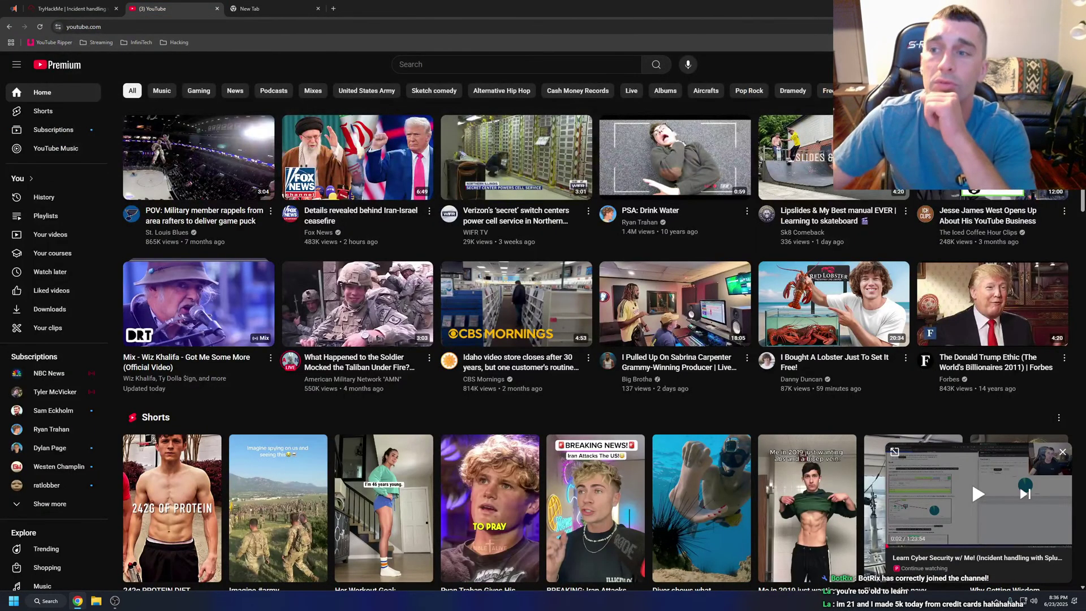
Time out a live-chat viewer for 24 hours on your live stream, then close the extra tabs.
{"action": "left_click", "coordinate": [1064, 65]}
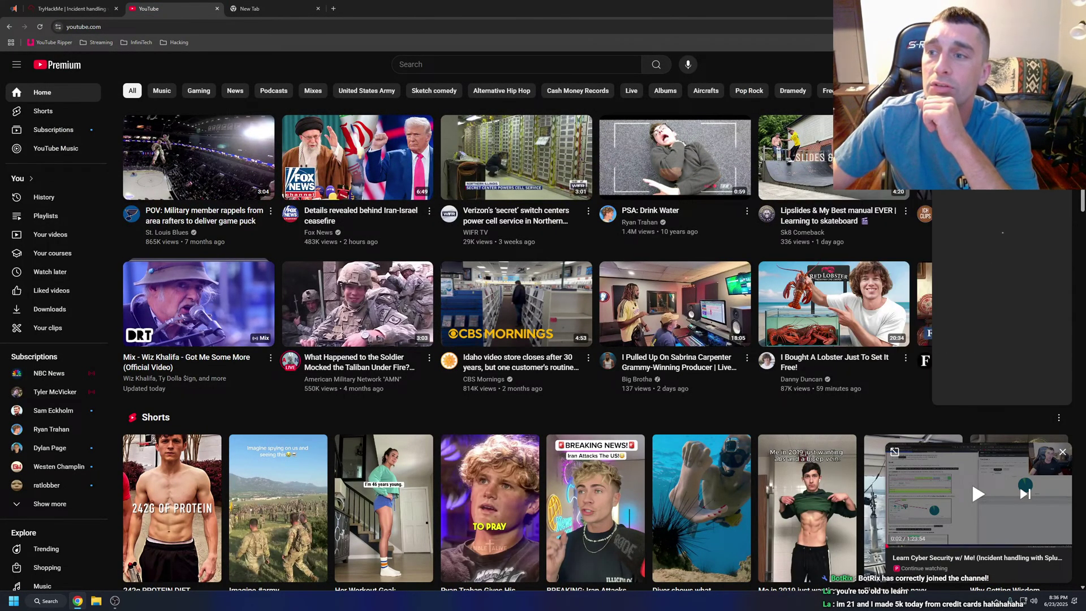
{"action": "left_click", "coordinate": [969, 111]}
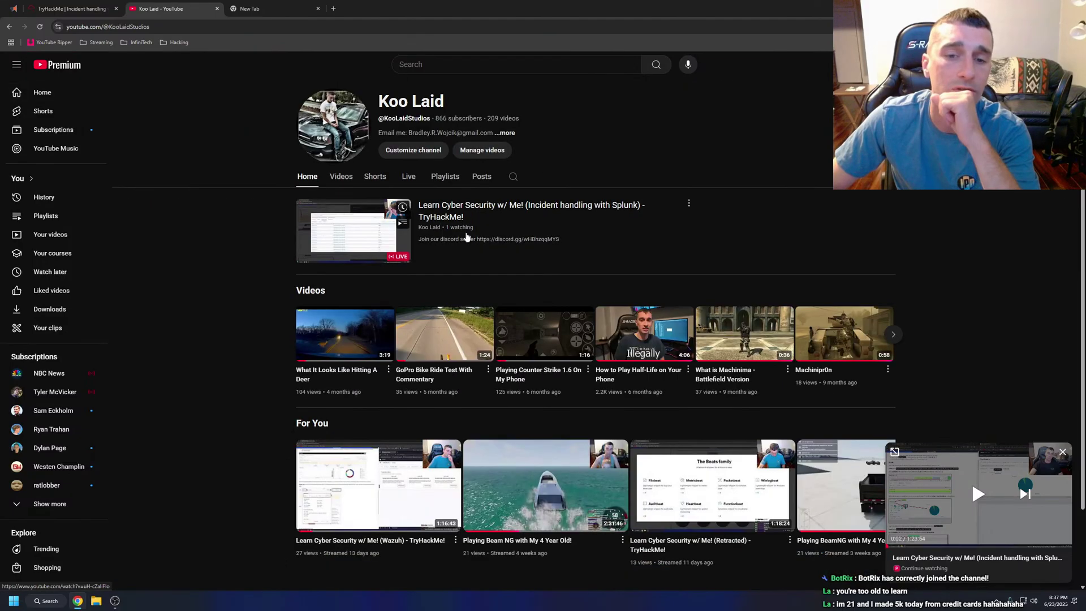
{"action": "left_click", "coordinate": [414, 176]}
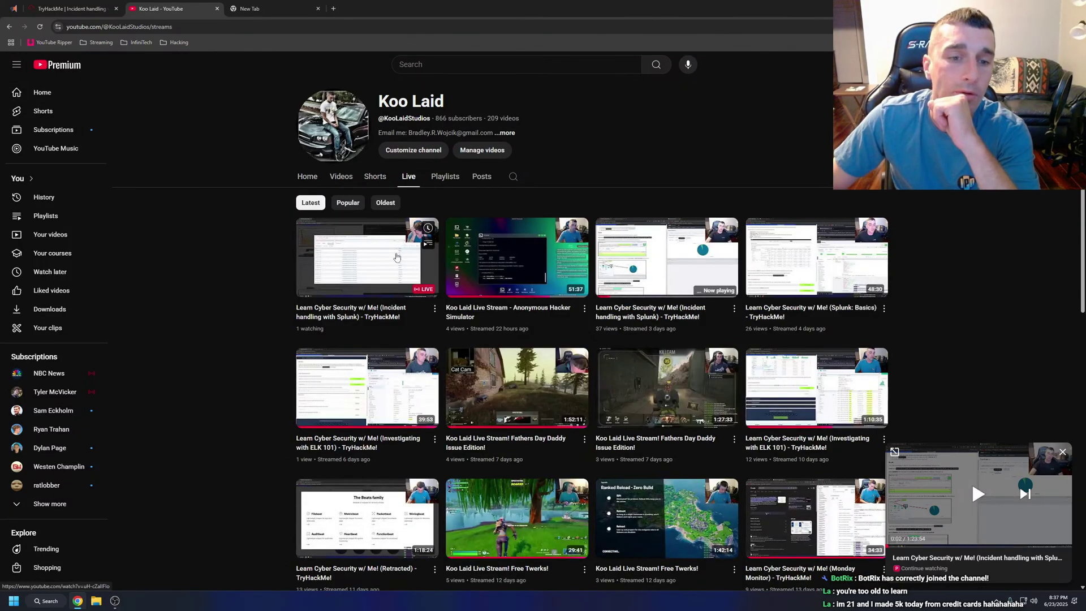
{"action": "left_click", "coordinate": [400, 283]}
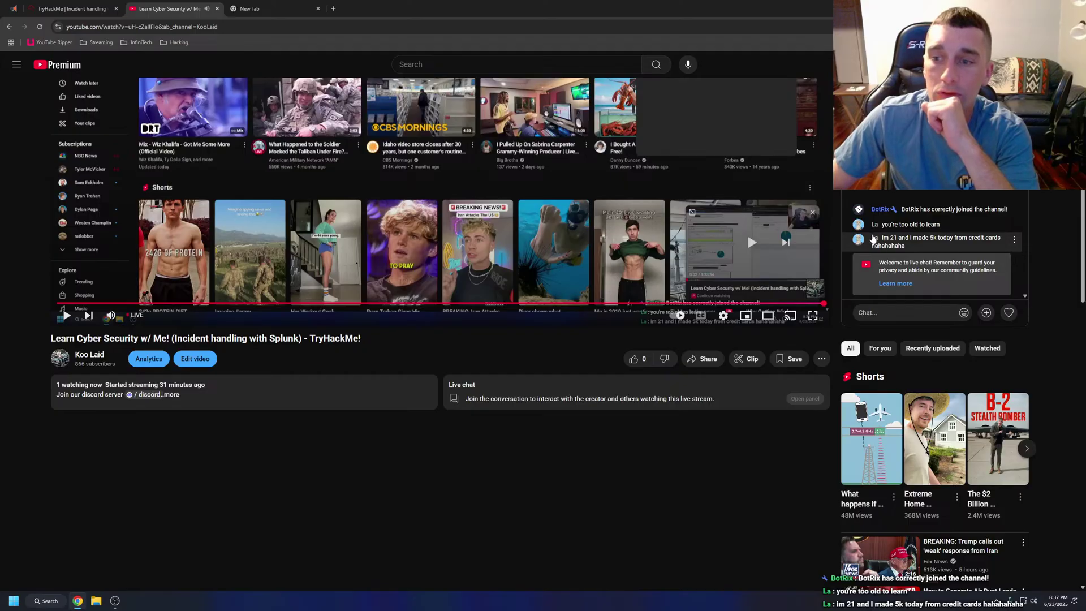
{"action": "left_click", "coordinate": [1014, 239]}
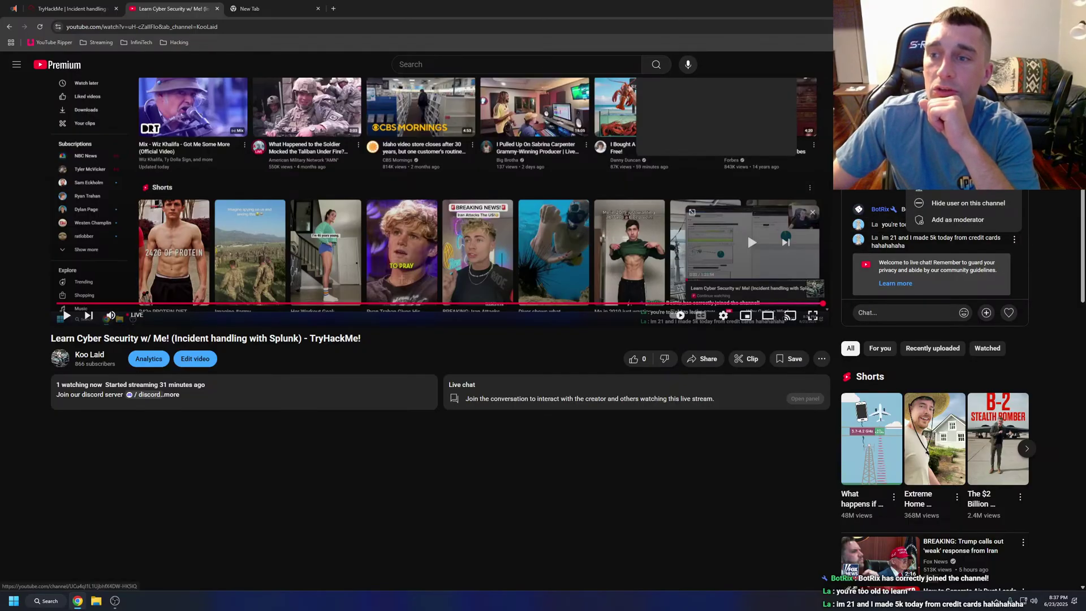
{"action": "left_click", "coordinate": [874, 238]}
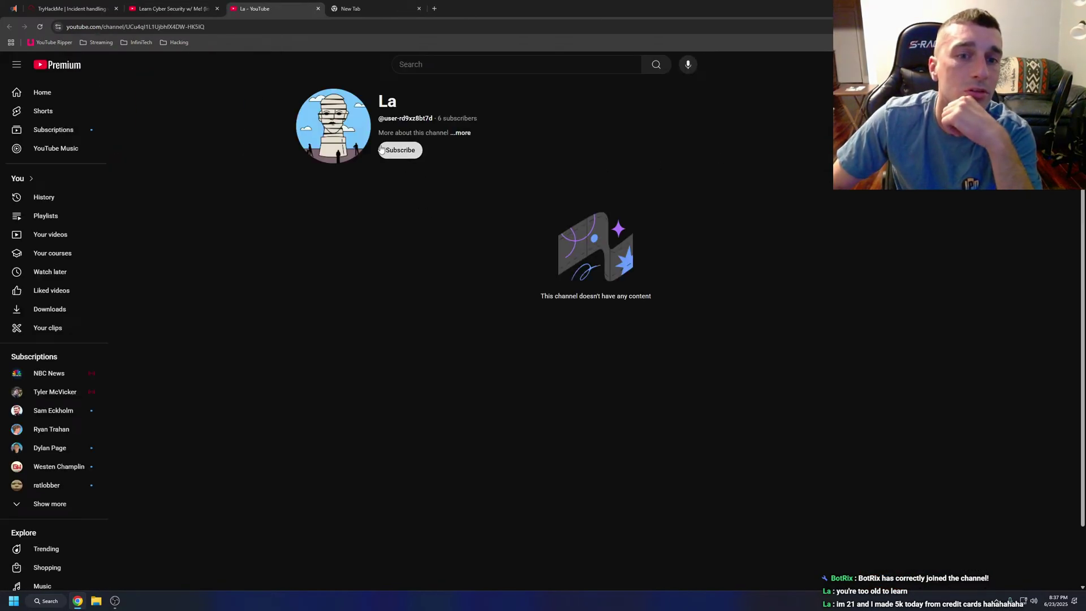
{"action": "left_click", "coordinate": [317, 8]}
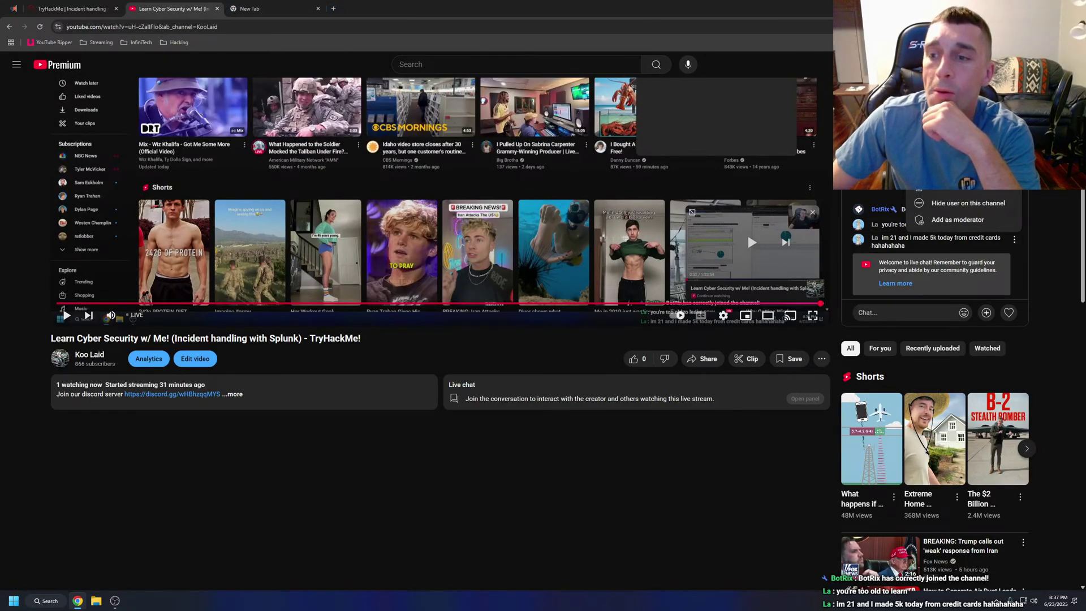
{"action": "left_click", "coordinate": [974, 192]}
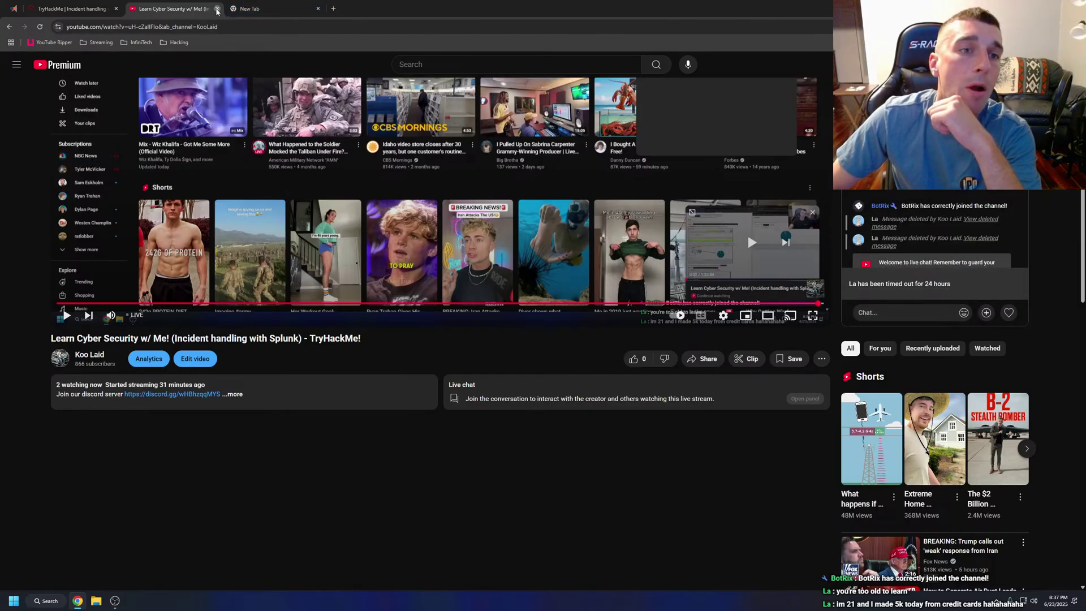
{"action": "left_click", "coordinate": [216, 11]}
{"action": "left_click", "coordinate": [216, 10]}
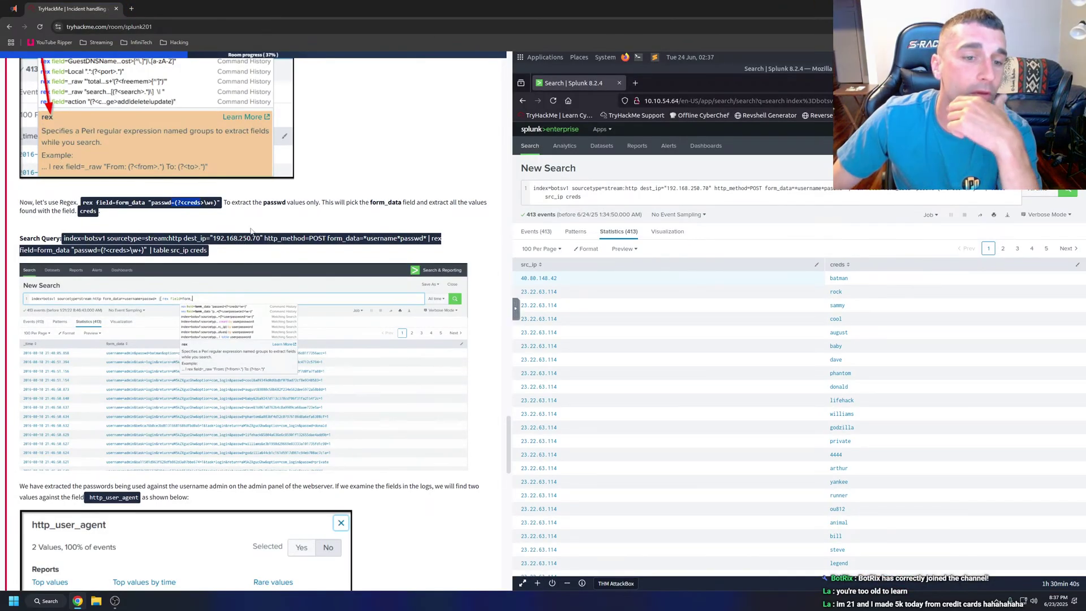
Review the rex example's (?<creds>\w+) pattern in the tutorial, then open a blank new tab.
{"action": "scroll", "coordinate": [232, 226], "scroll_direction": "down", "scroll_amount": 1}
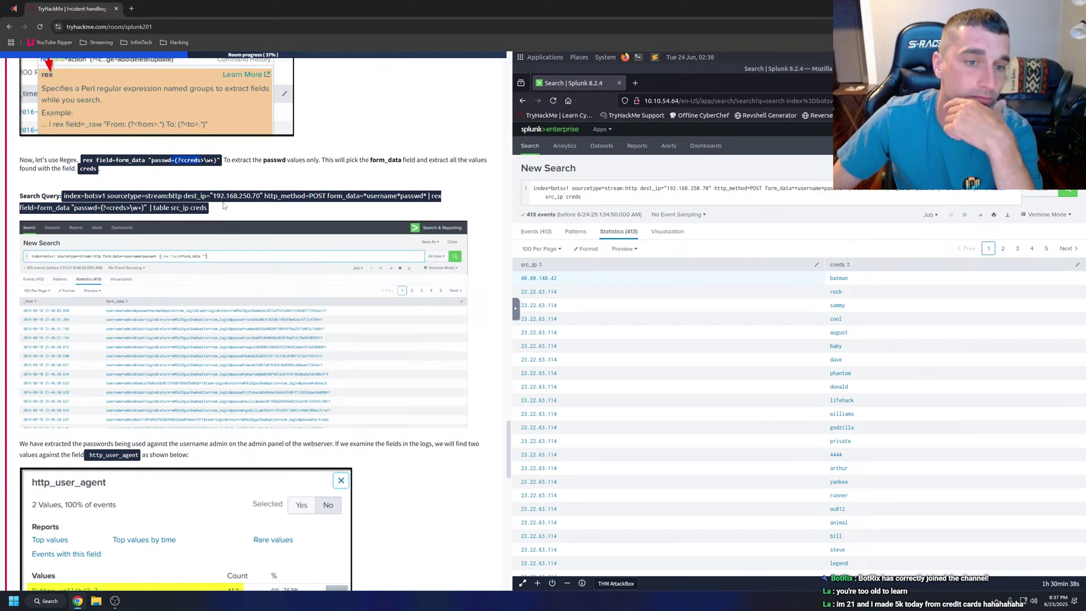
{"action": "scroll", "coordinate": [223, 212], "scroll_direction": "down", "scroll_amount": 1}
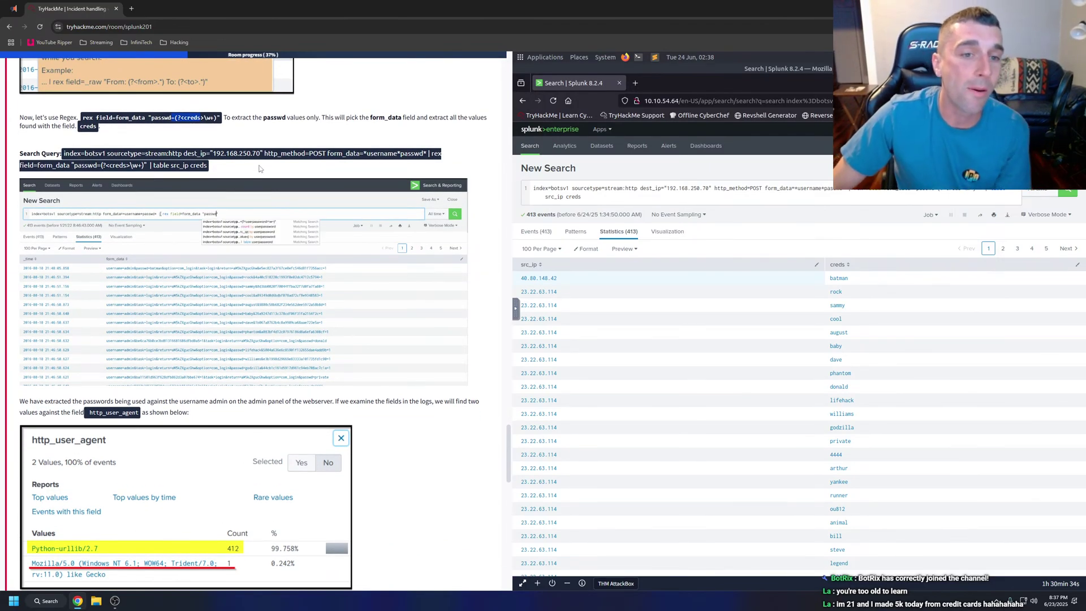
{"action": "scroll", "coordinate": [253, 170], "scroll_direction": "up", "scroll_amount": 1}
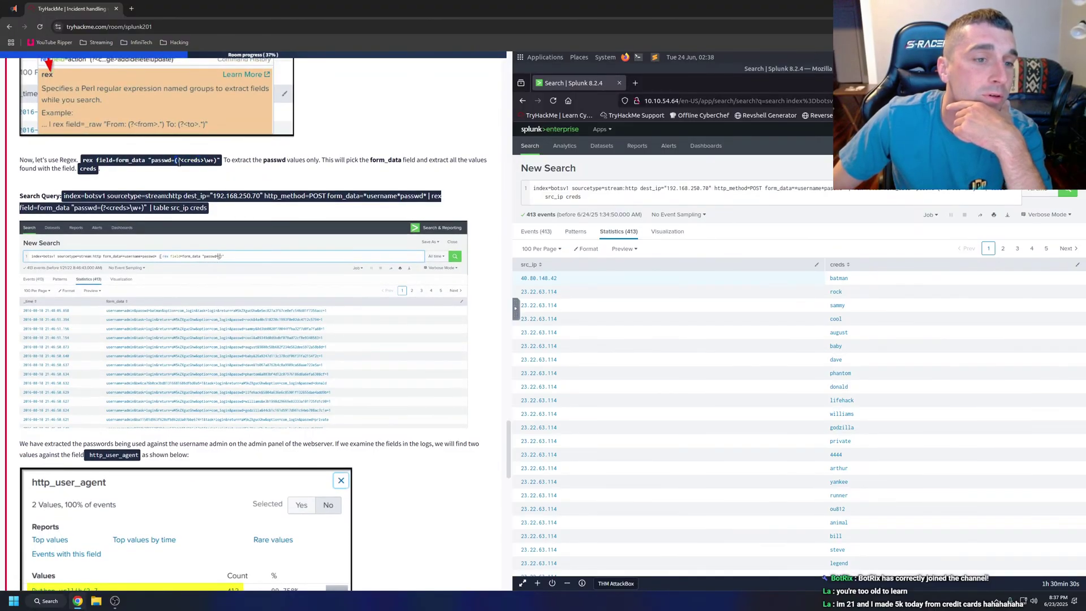
{"action": "left_click_drag", "start_coordinate": [177, 161], "coordinate": [215, 161]}
{"action": "left_click", "coordinate": [218, 160]}
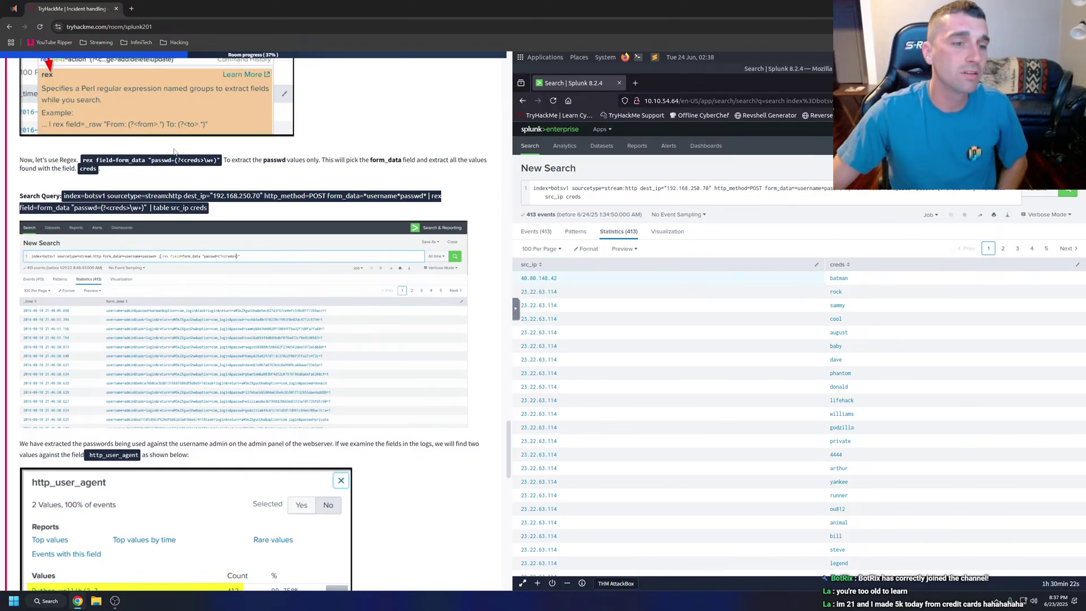
{"action": "left_click", "coordinate": [132, 9]}
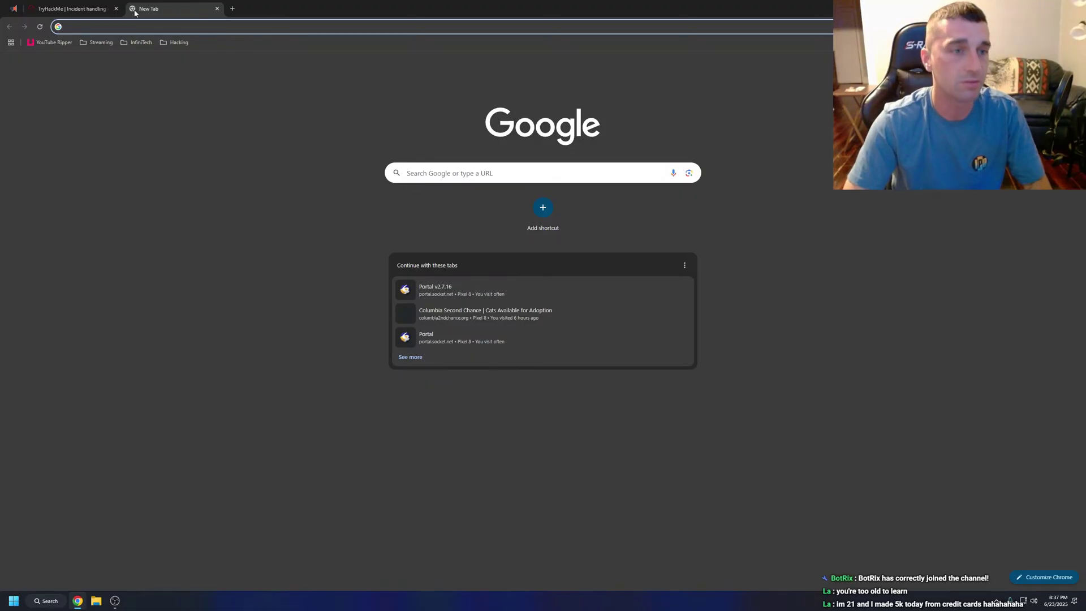
Search Google for 'regular expression splunk'.
{"action": "type", "text": "regular expression pl"}
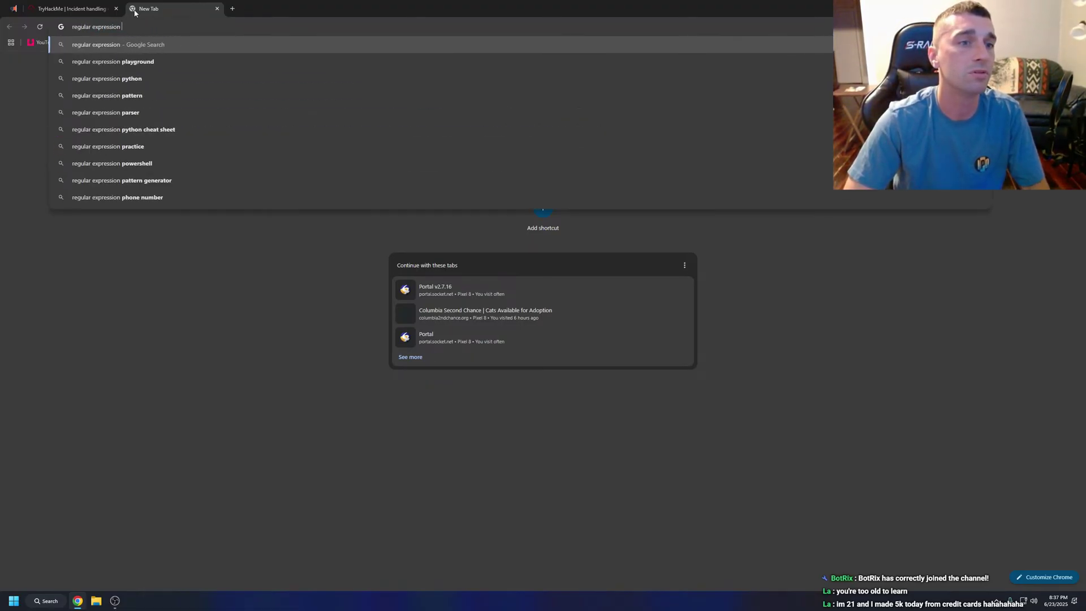
{"action": "key", "text": "BackSpace"}
{"action": "key", "text": "BackSpace"}
{"action": "type", "text": "splunk"}
{"action": "key", "text": "Return"}
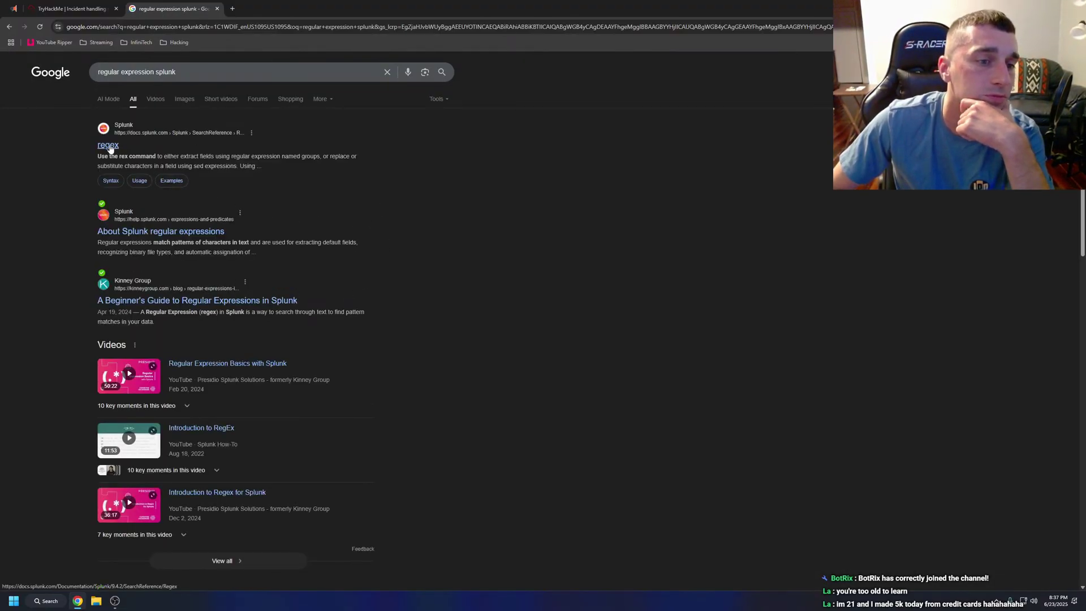
Search Google for 'regex (?<creds>\w+)' and expand the full AI explanation of the pattern.
{"action": "key", "text": "ctrl+shift+Tab"}
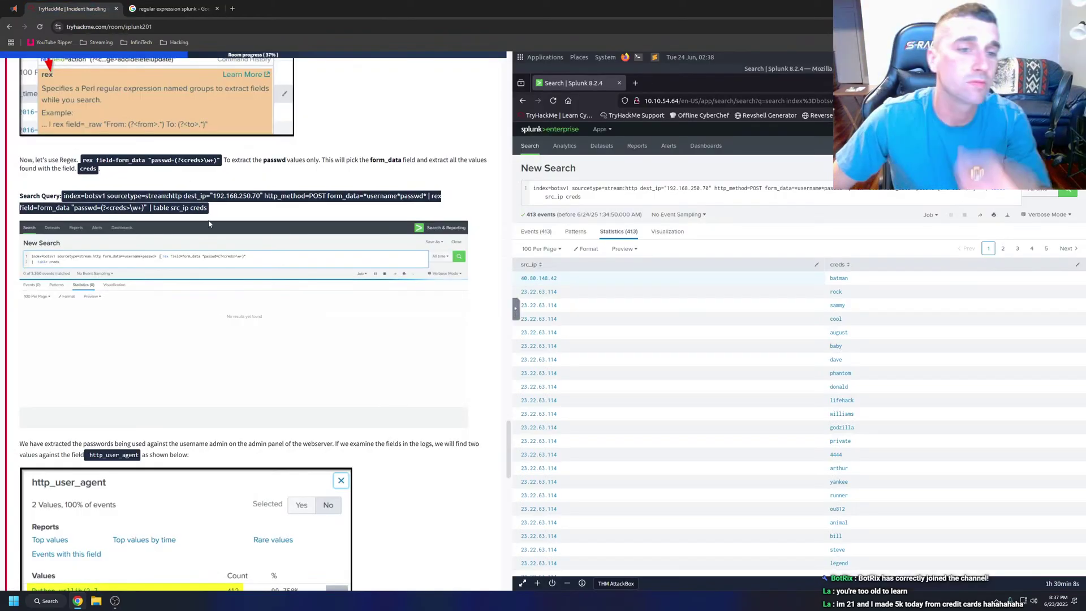
{"action": "left_click_drag", "start_coordinate": [175, 161], "coordinate": [218, 161]}
{"action": "key", "text": "ctrl+c"}
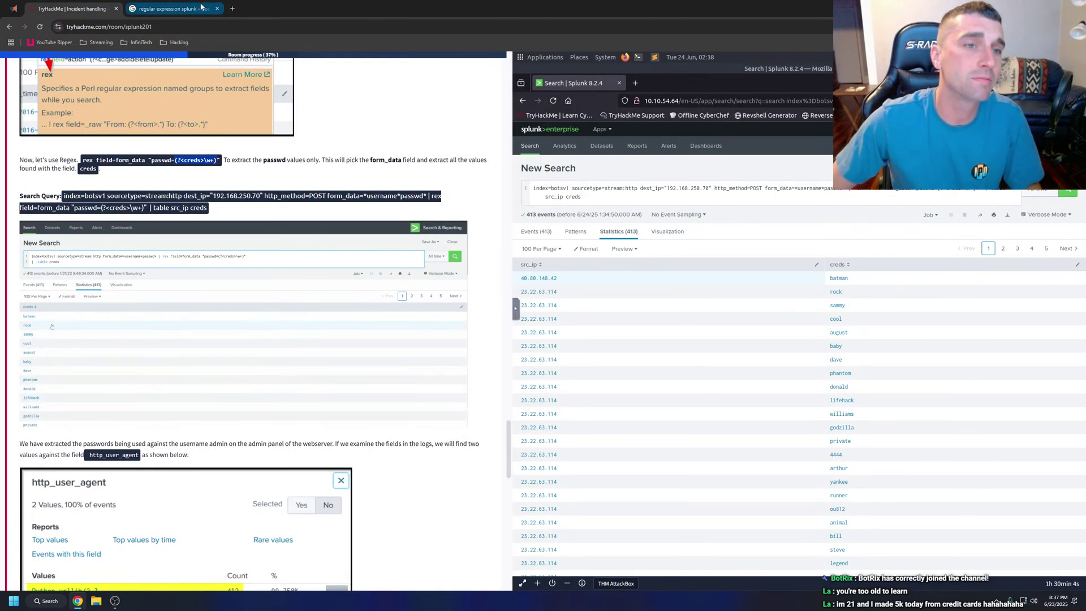
{"action": "key", "text": "ctrl+t"}
{"action": "left_click", "coordinate": [199, 27]}
{"action": "type", "text": "regex"}
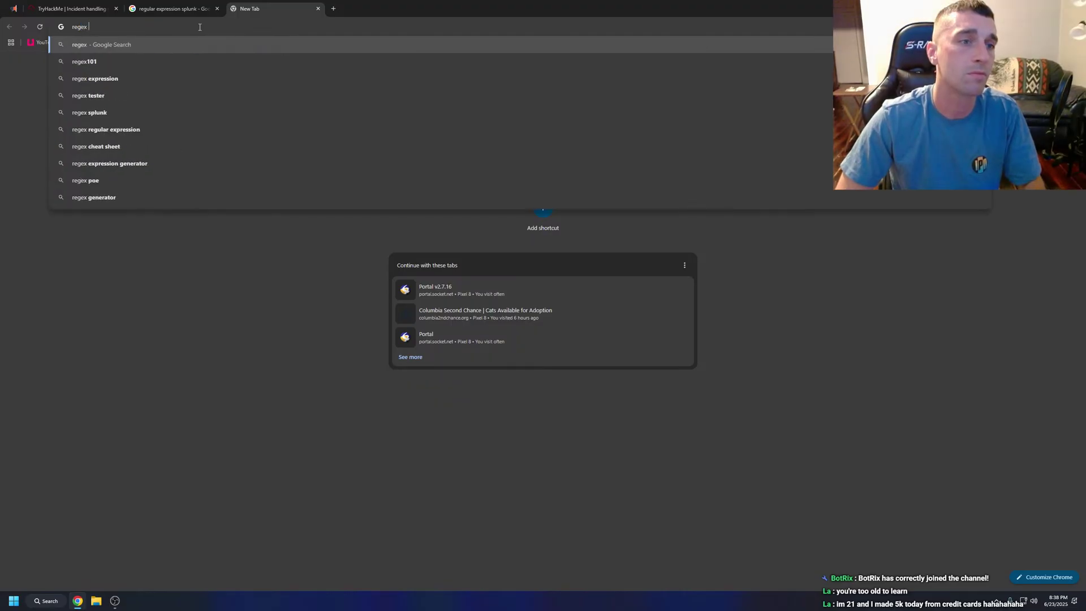
{"action": "key", "text": "ctrl+v"}
{"action": "key", "text": "Return"}
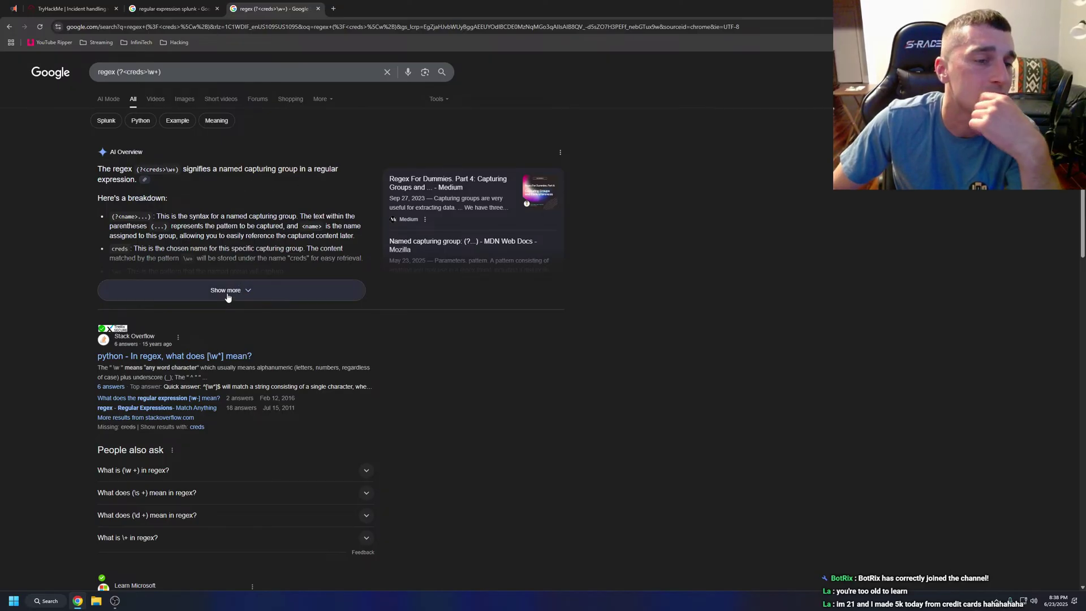
{"action": "left_click", "coordinate": [228, 298]}
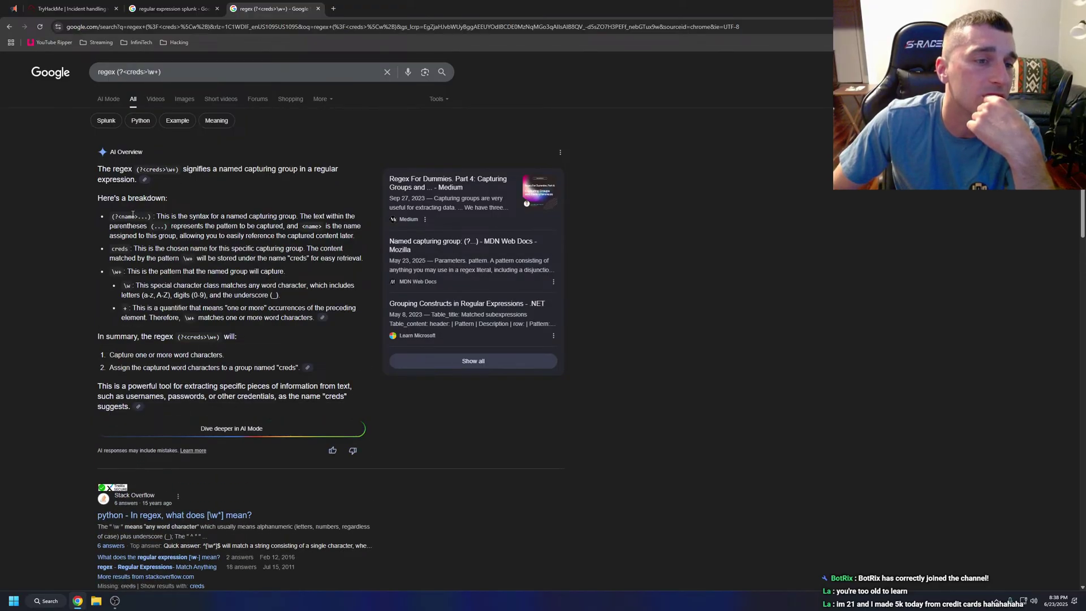
{"action": "left_click", "coordinate": [164, 4]}
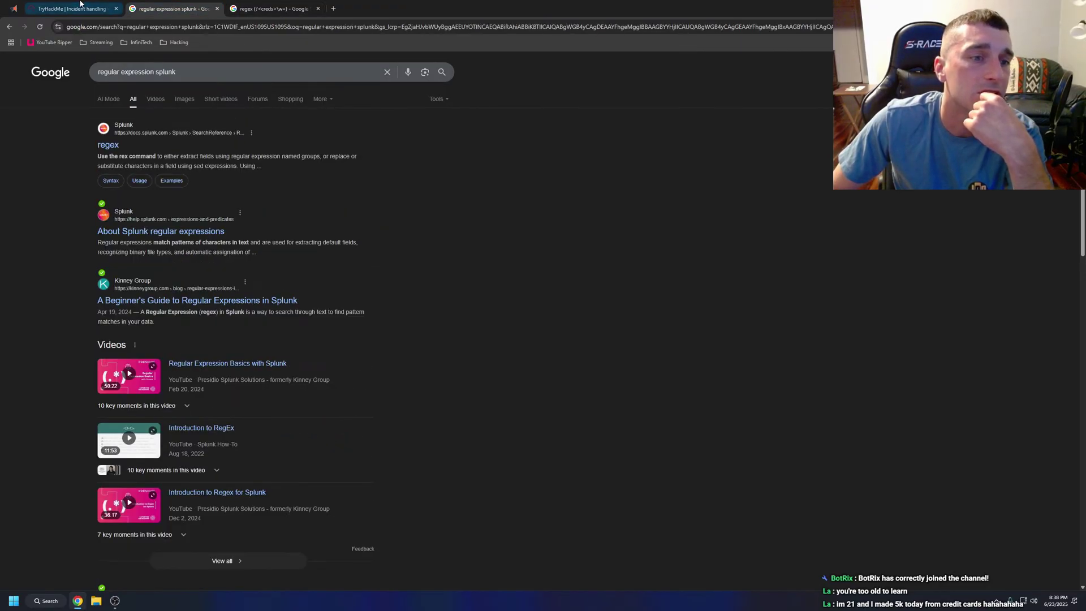
{"action": "left_click", "coordinate": [71, 8]}
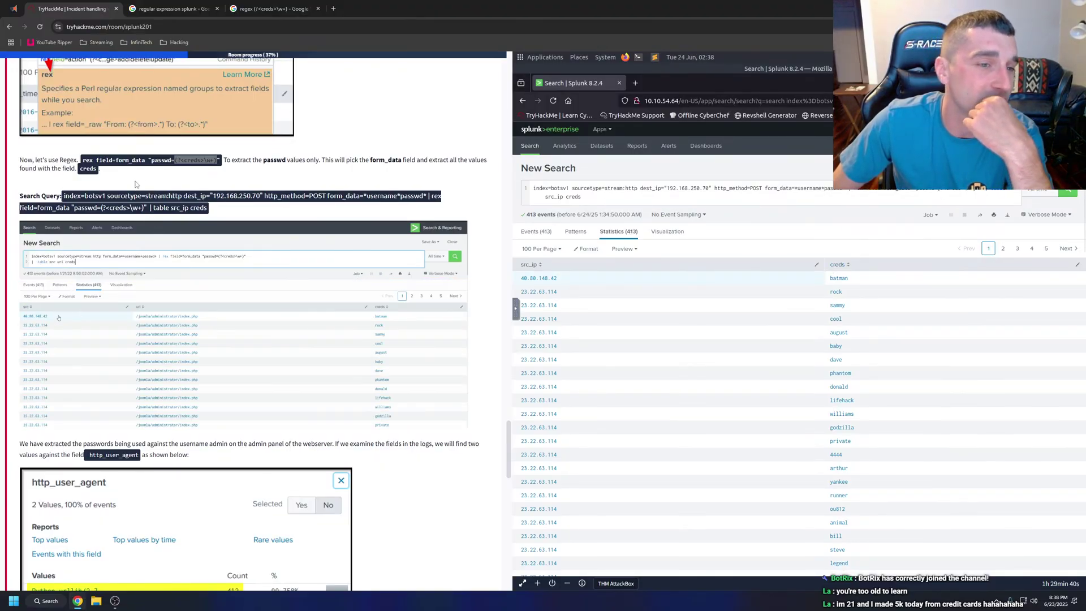
Switch back to the Google 'regex (?<creds>\w+)' AI overview tab.
{"action": "left_click", "coordinate": [269, 4]}
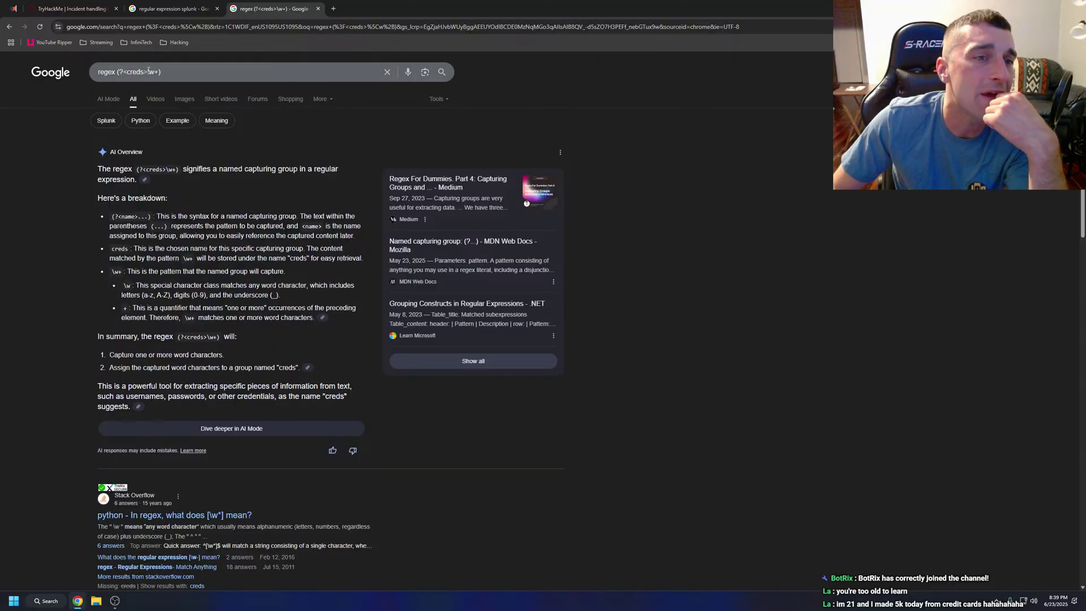
Read the AI overview of the \w+ named capture group, then return to the TryHackMe room.
{"action": "left_click_drag", "start_coordinate": [148, 71], "coordinate": [159, 72]}
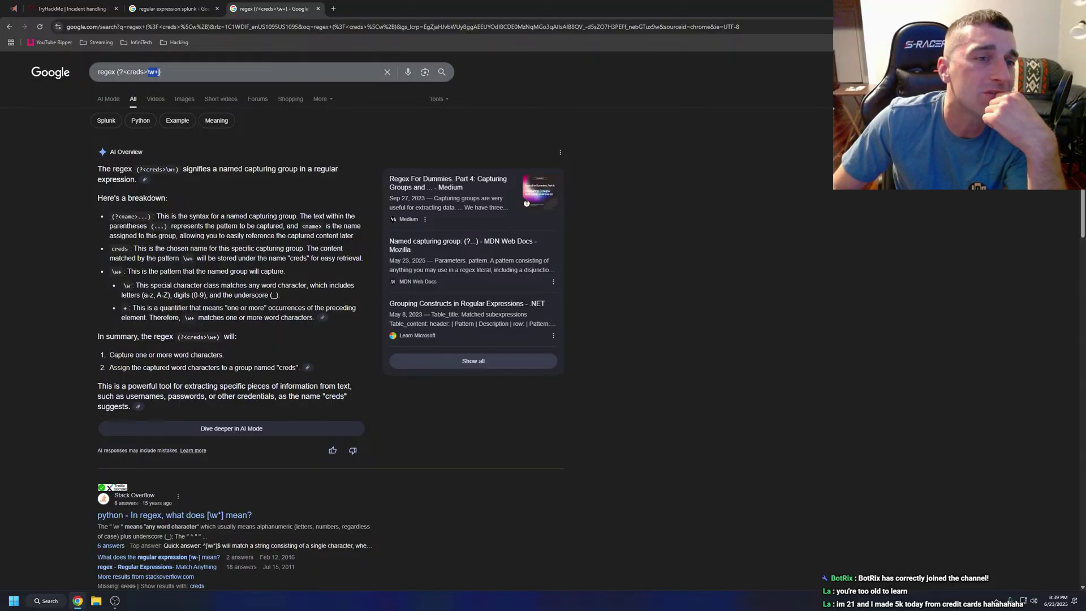
{"action": "left_click", "coordinate": [54, 159]}
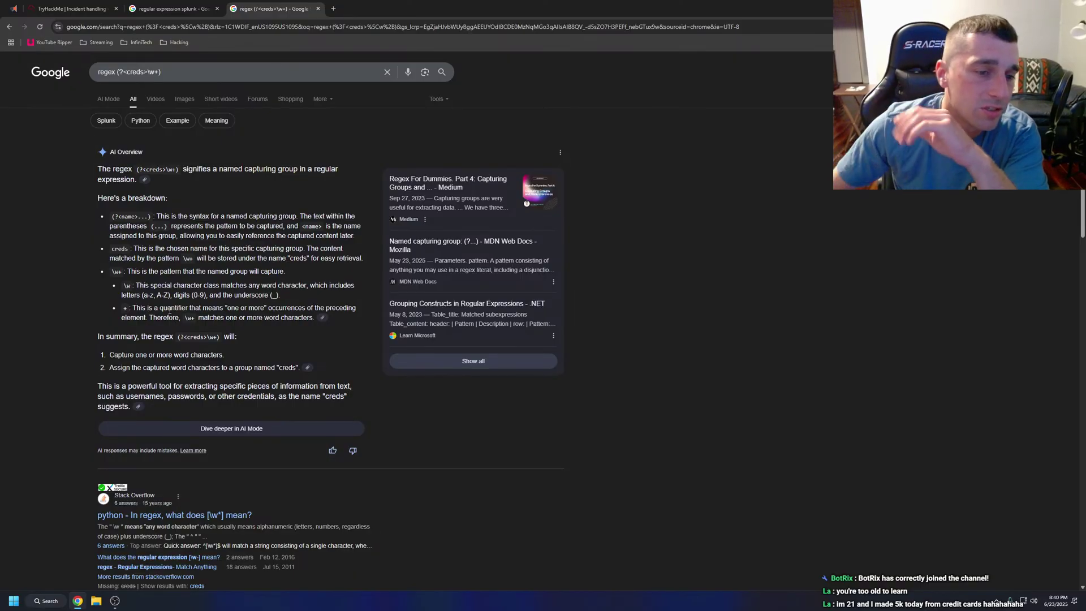
{"action": "scroll", "coordinate": [172, 288], "scroll_direction": "down", "scroll_amount": 2}
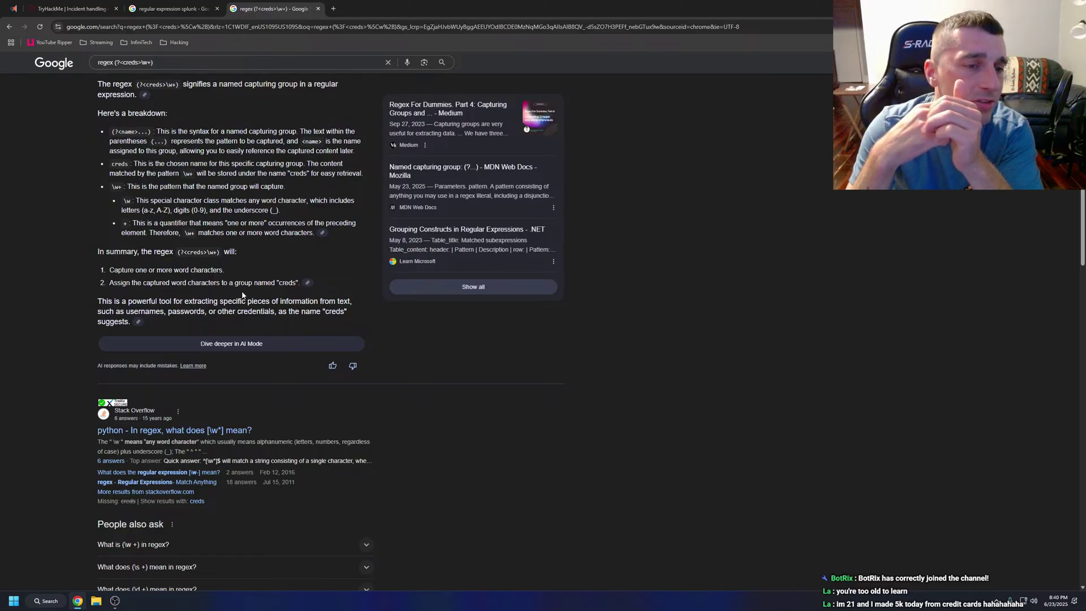
{"action": "key", "text": "ctrl+shift+Tab"}
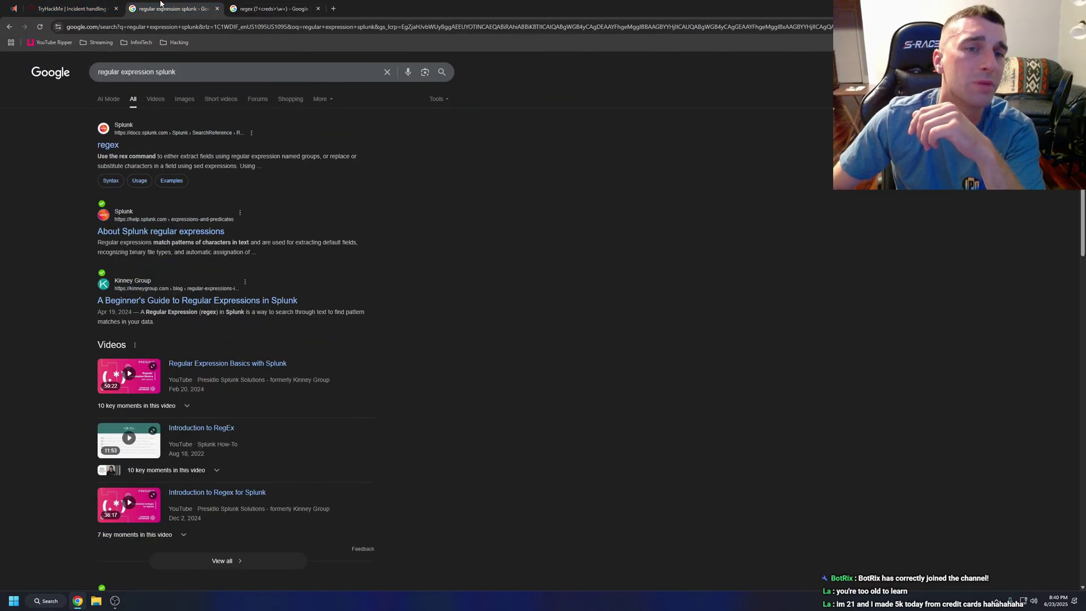
{"action": "key", "text": "ctrl+shift+Tab"}
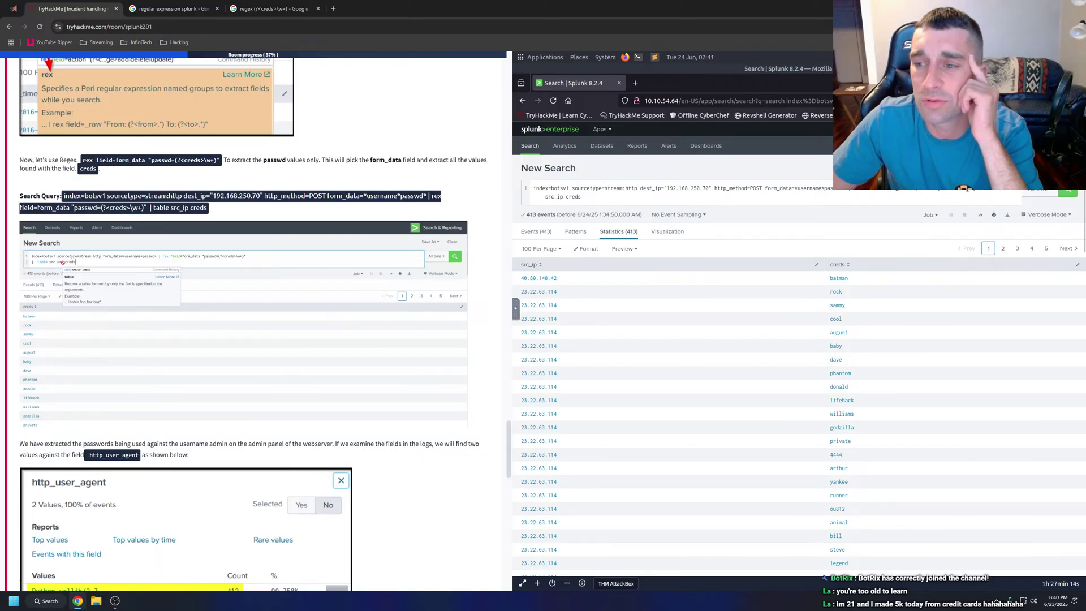
Switch Splunk to the Events view and highlight the admin passwd value in the first event's form_data.
{"action": "left_click", "coordinate": [967, 190]}
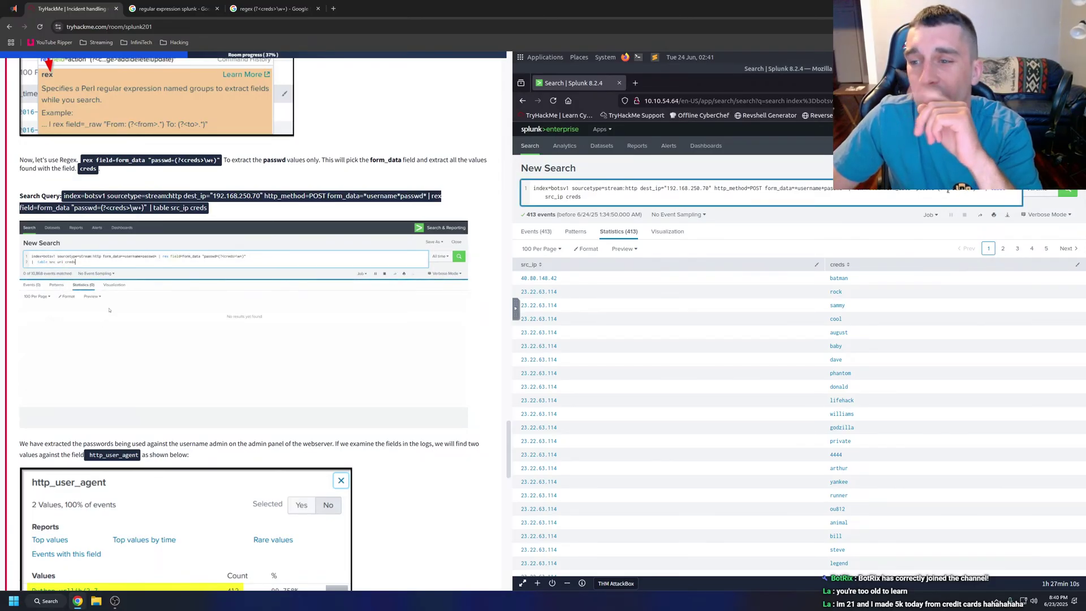
{"action": "left_click_drag", "start_coordinate": [947, 191], "coordinate": [959, 191]}
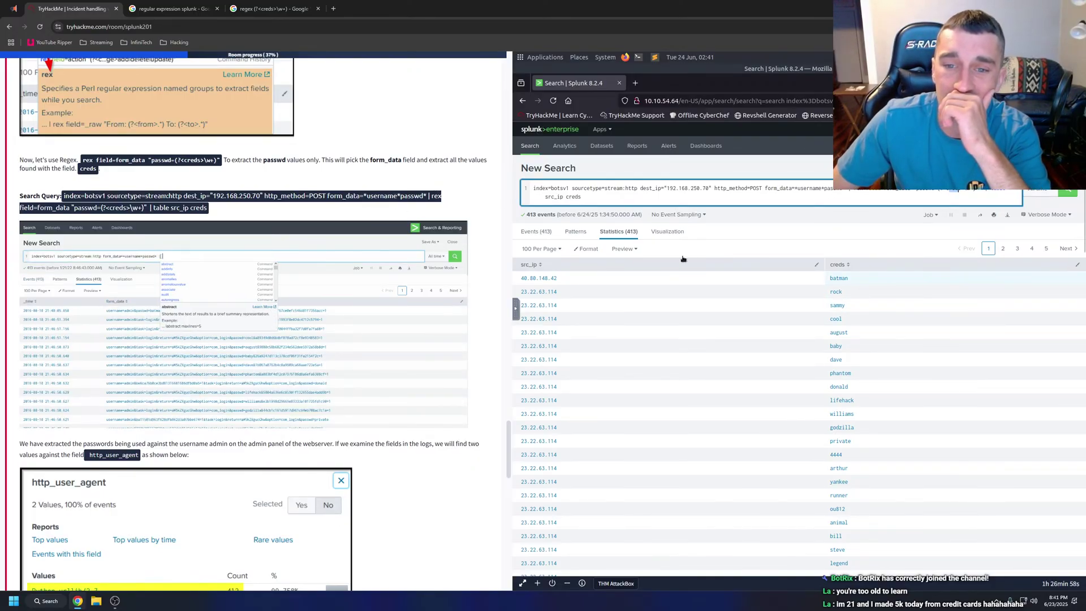
{"action": "left_click", "coordinate": [553, 231]}
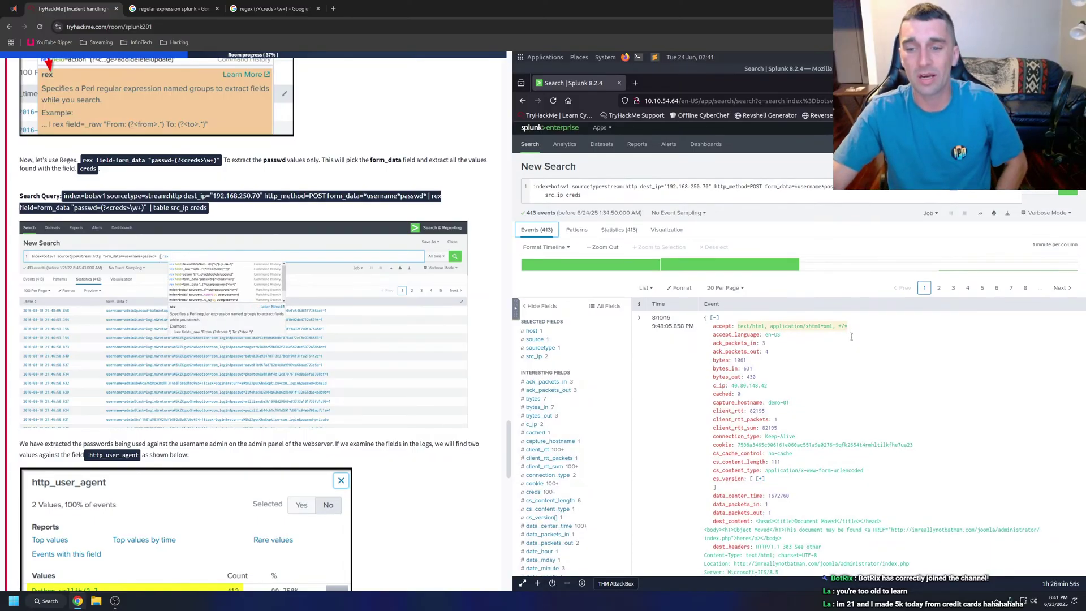
{"action": "scroll", "coordinate": [860, 339], "scroll_direction": "down", "scroll_amount": 3}
{"action": "scroll", "coordinate": [895, 333], "scroll_direction": "down", "scroll_amount": 4}
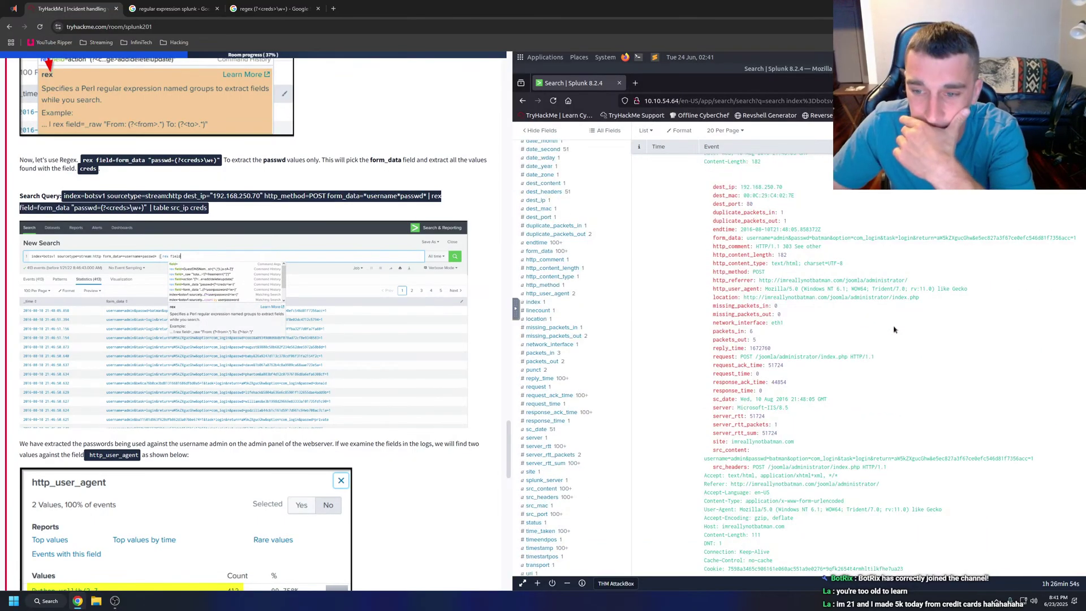
{"action": "scroll", "coordinate": [894, 329], "scroll_direction": "down", "scroll_amount": 2}
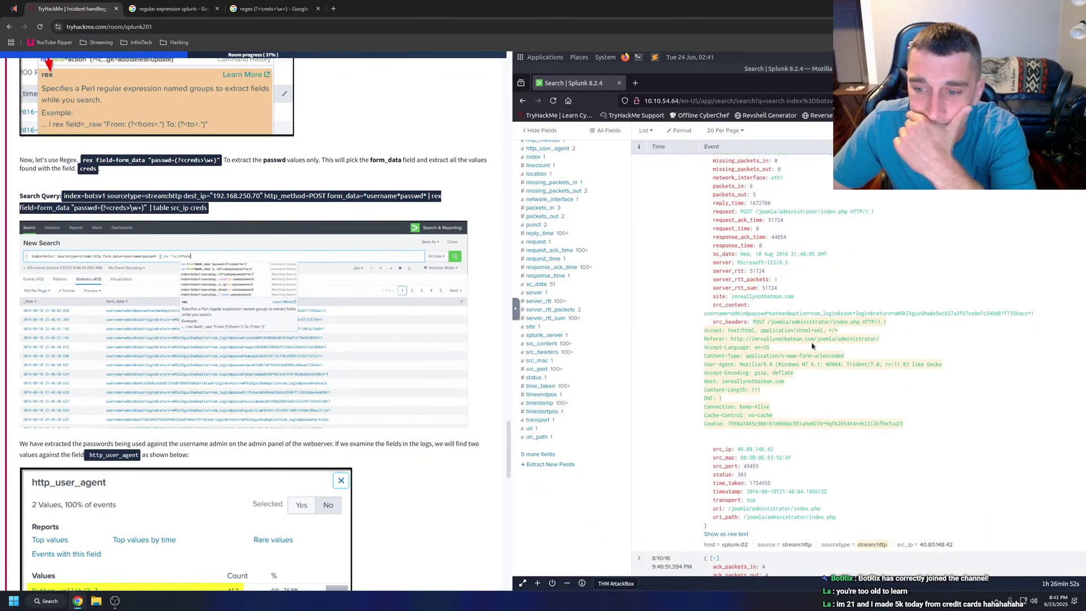
{"action": "scroll", "coordinate": [797, 328], "scroll_direction": "down", "scroll_amount": 2}
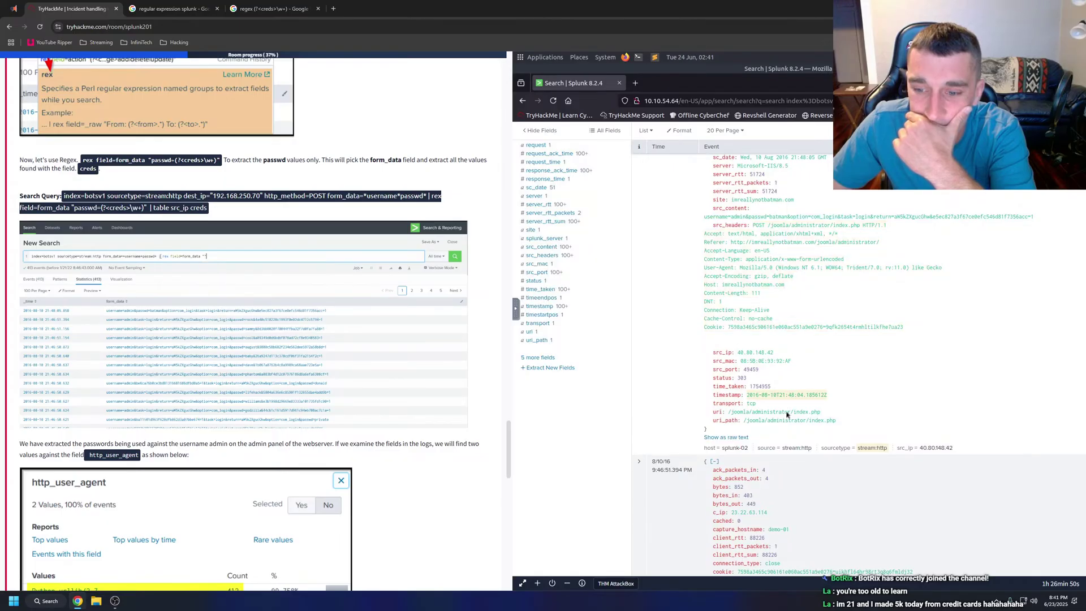
{"action": "scroll", "coordinate": [786, 393], "scroll_direction": "up", "scroll_amount": 1}
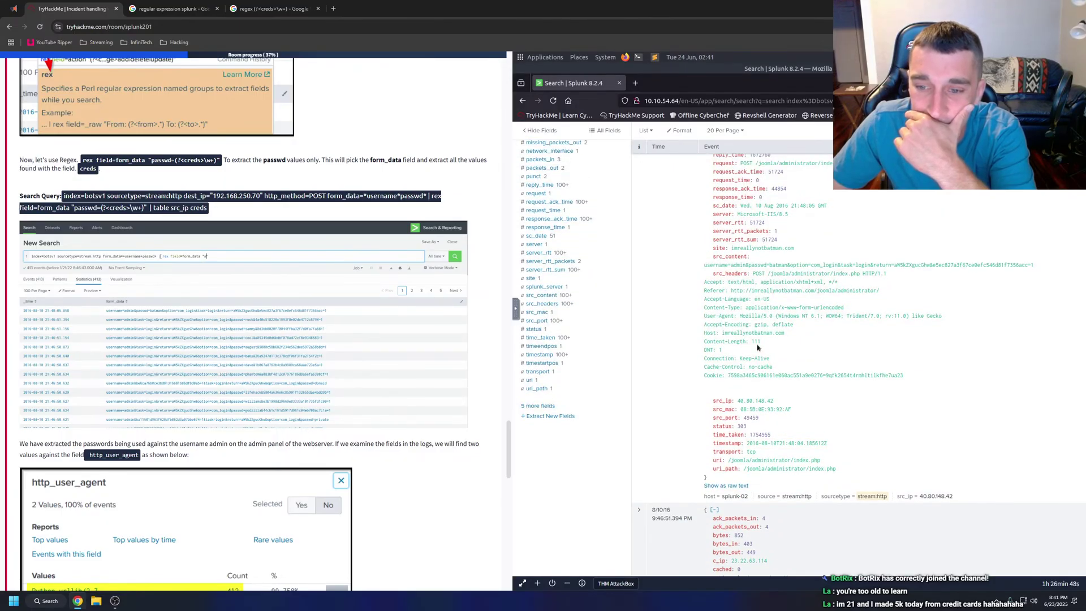
{"action": "scroll", "coordinate": [795, 328], "scroll_direction": "up", "scroll_amount": 1}
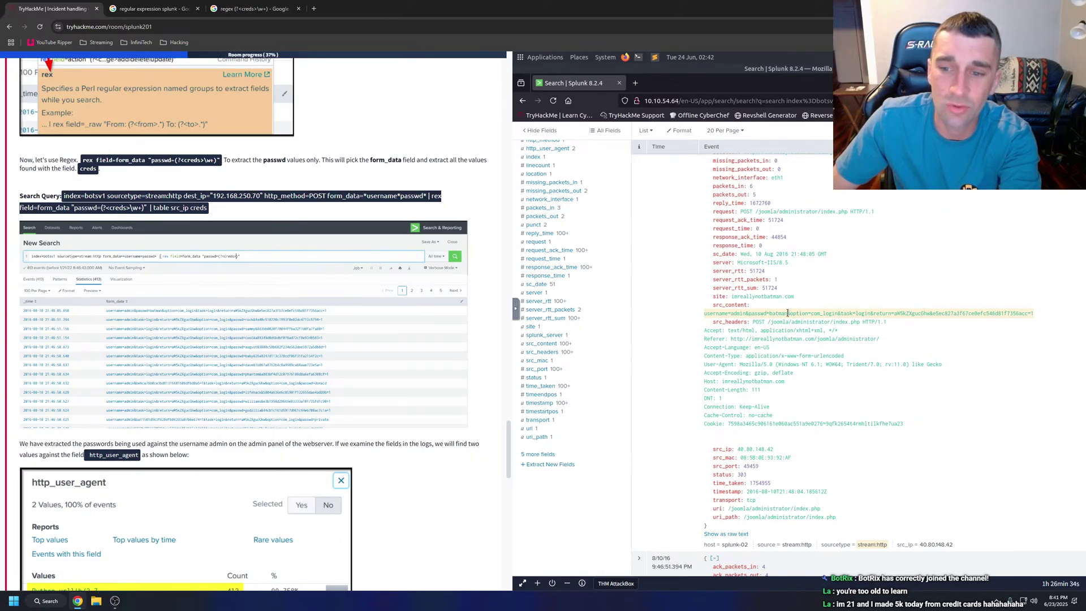
{"action": "left_click_drag", "start_coordinate": [787, 314], "coordinate": [770, 314]}
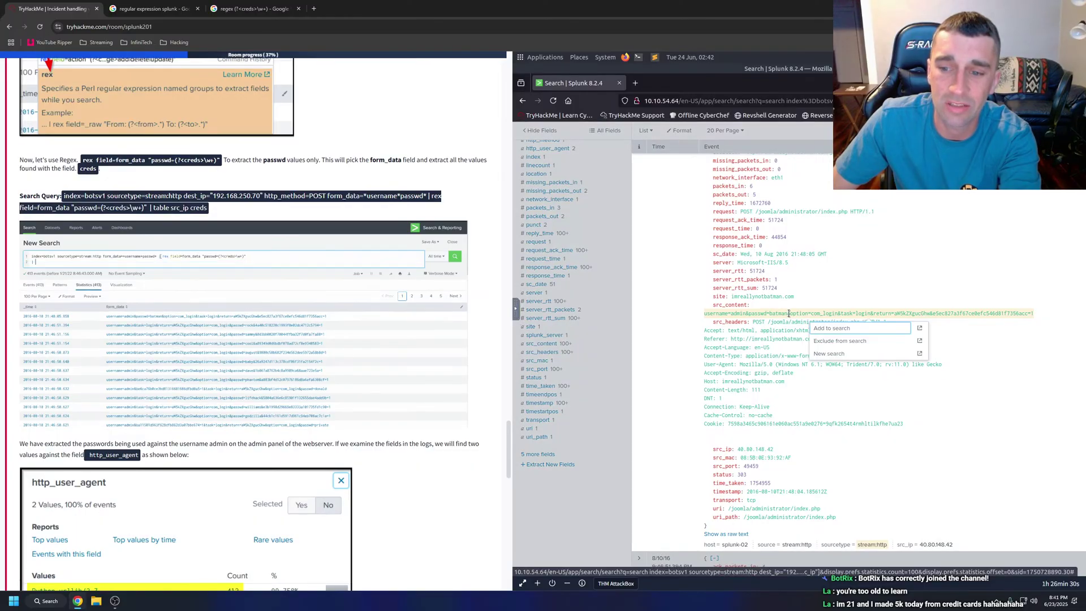
{"action": "left_click", "coordinate": [790, 317]}
{"action": "left_click", "coordinate": [788, 314]}
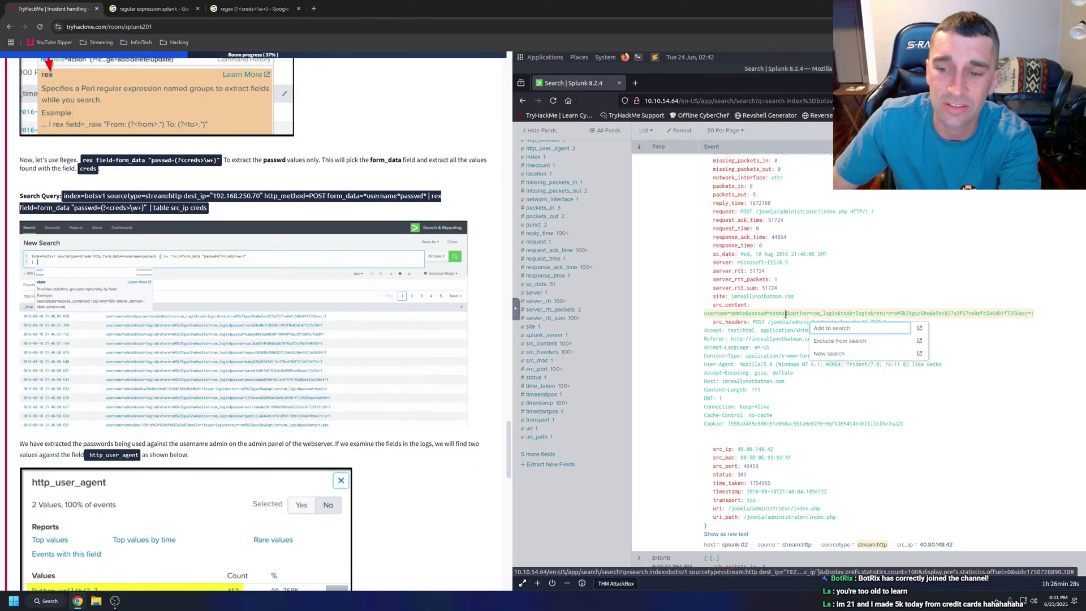
{"action": "left_click", "coordinate": [787, 314]}
{"action": "left_click", "coordinate": [786, 314]}
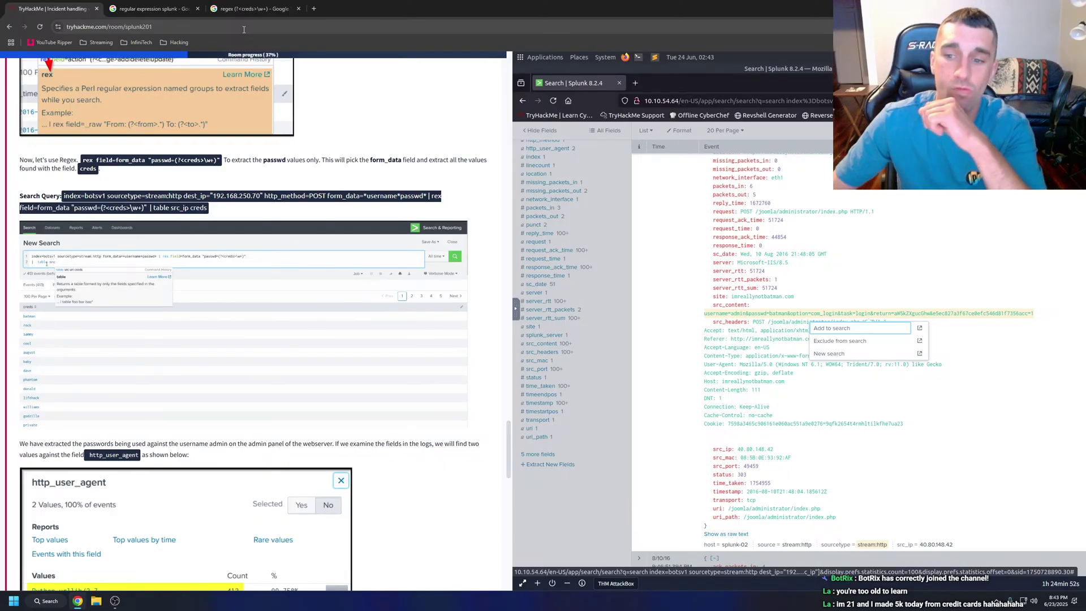
Close the 'regular expression splunk' and 'regex (?<creds>\w+)' Google tabs.
{"action": "left_click", "coordinate": [194, 8]}
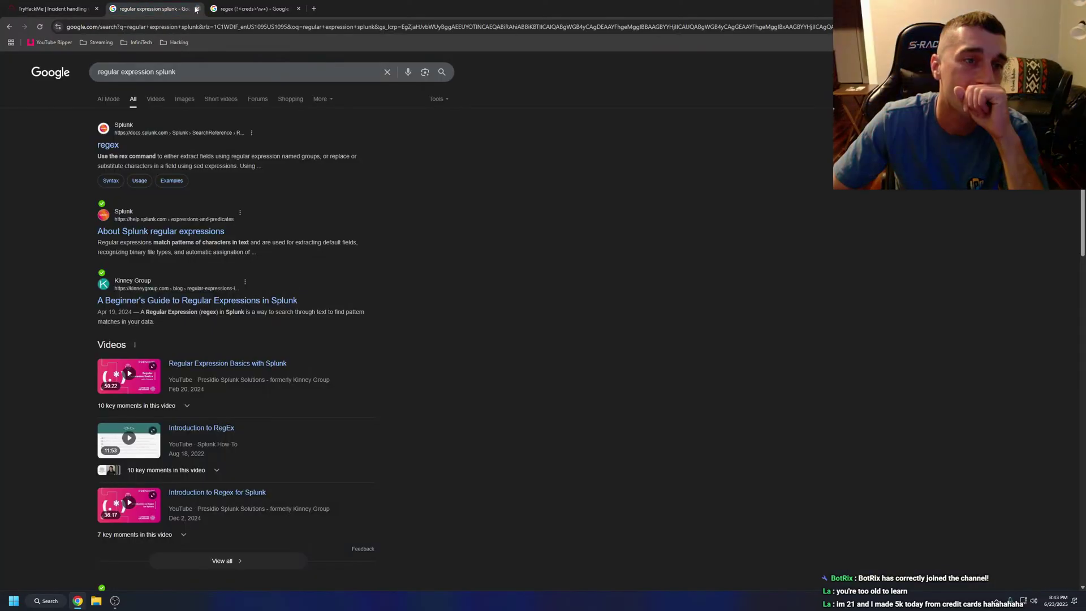
{"action": "left_click", "coordinate": [196, 8]}
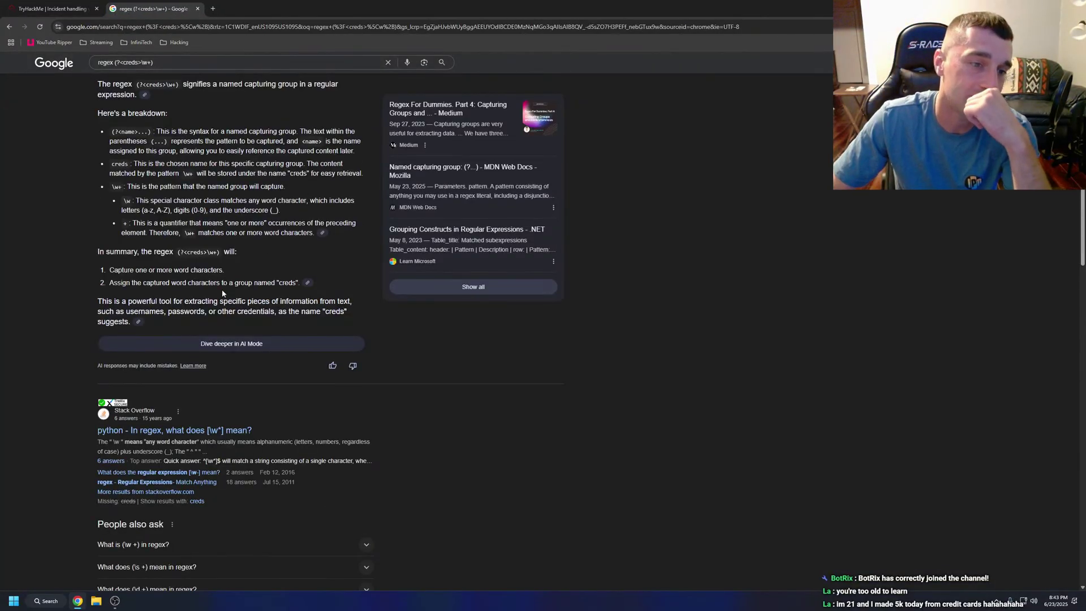
{"action": "left_click", "coordinate": [198, 8]}
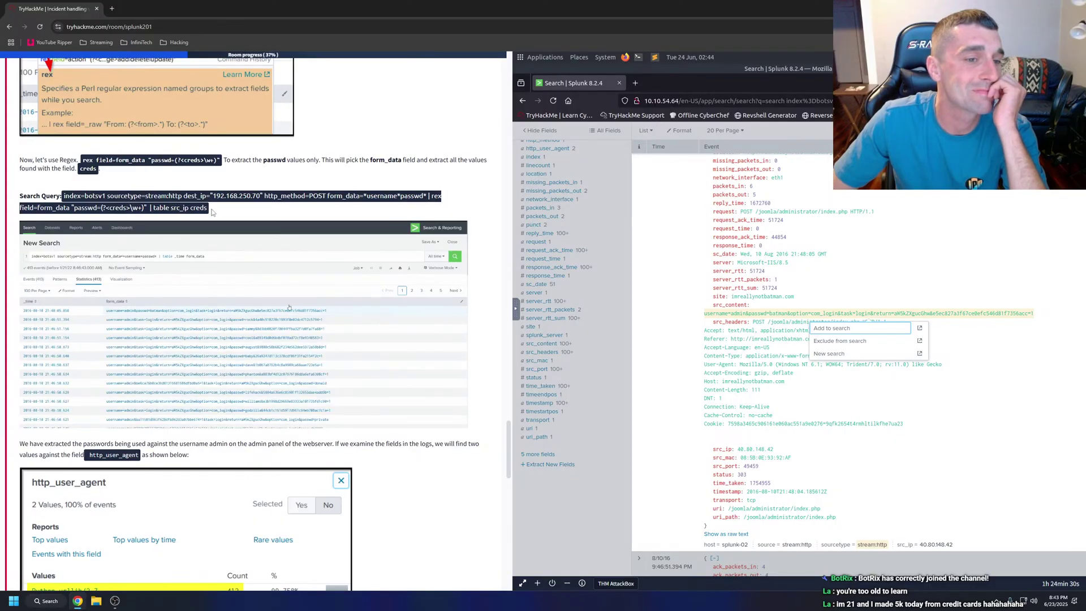
Dismiss the field-value popup and show Splunk's src_ip and creds Statistics (413) table.
{"action": "left_click", "coordinate": [702, 243]}
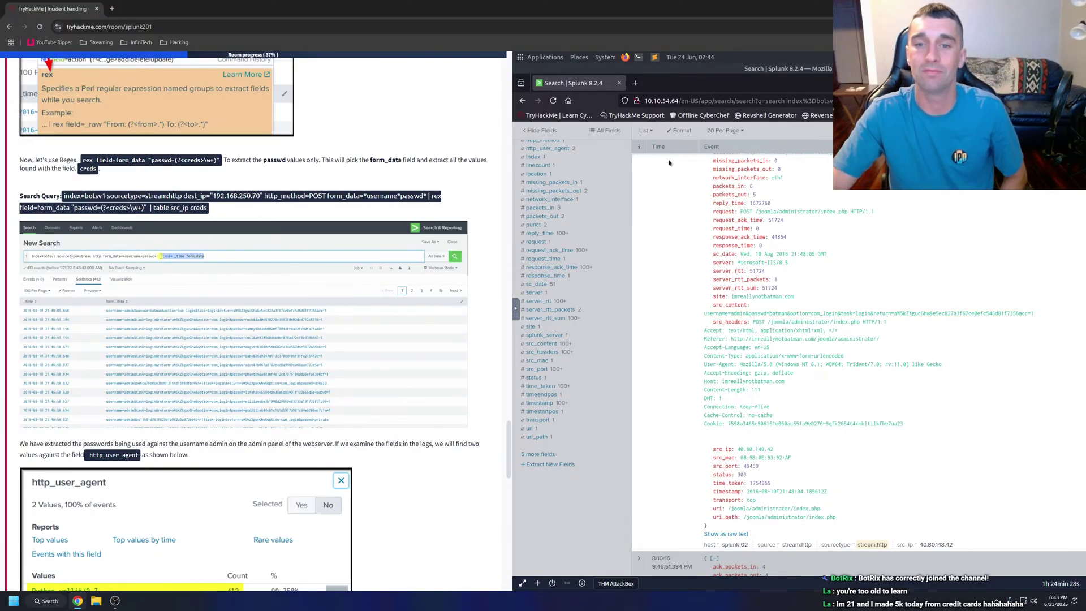
{"action": "scroll", "coordinate": [678, 237], "scroll_direction": "up", "scroll_amount": 10}
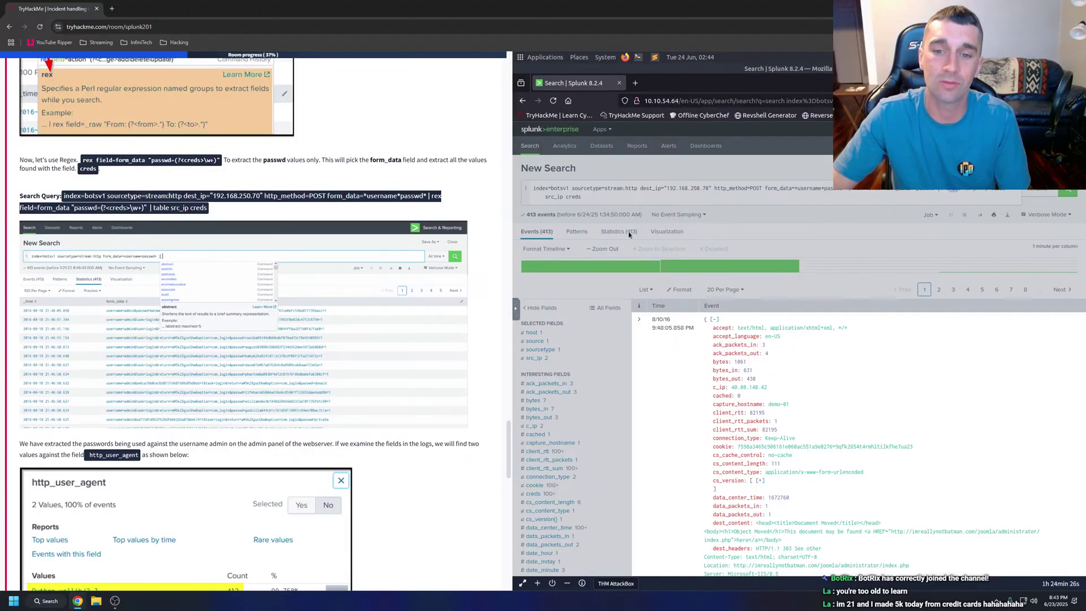
{"action": "left_click", "coordinate": [628, 232]}
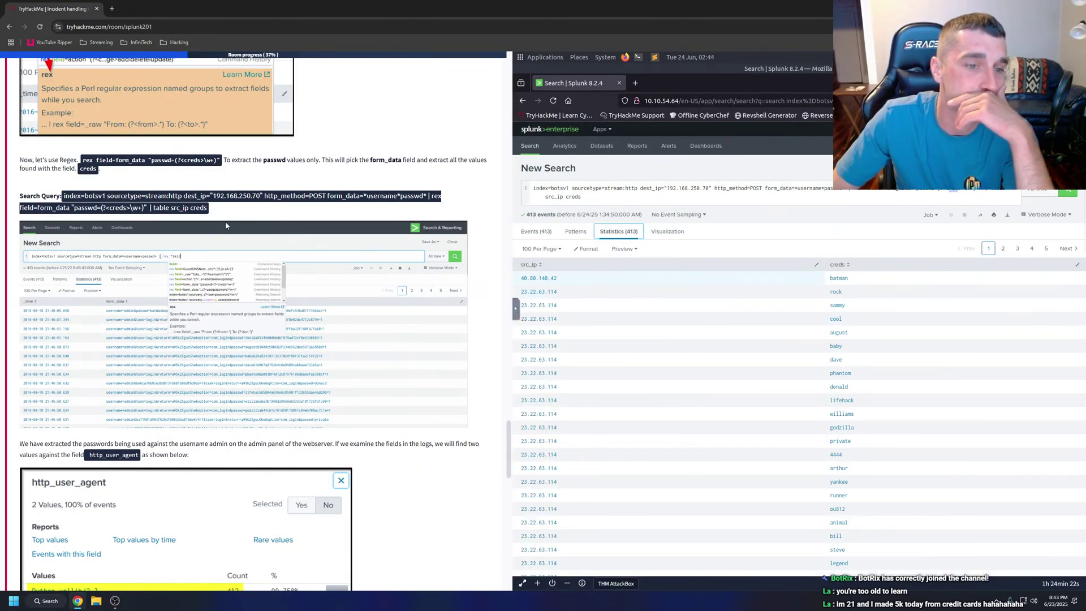
Enlarge the tutorial's Splunk animation, then start a new-tab search for 'botanical garden in memh'.
{"action": "scroll", "coordinate": [225, 221], "scroll_direction": "down", "scroll_amount": 2}
{"action": "left_click", "coordinate": [198, 245]}
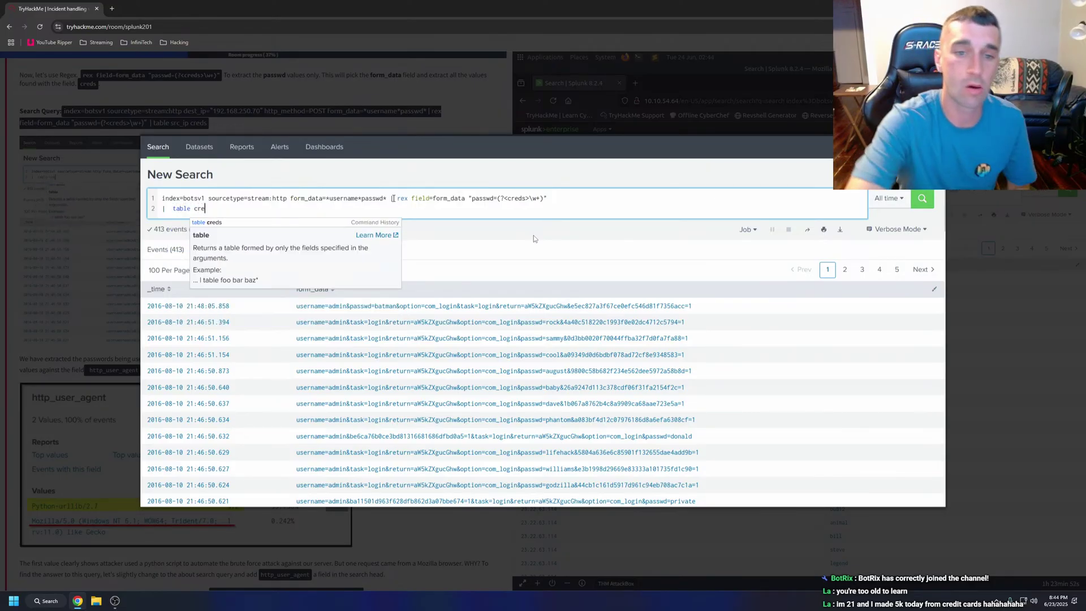
{"action": "left_click", "coordinate": [111, 9]}
{"action": "type", "text": "botanical"}
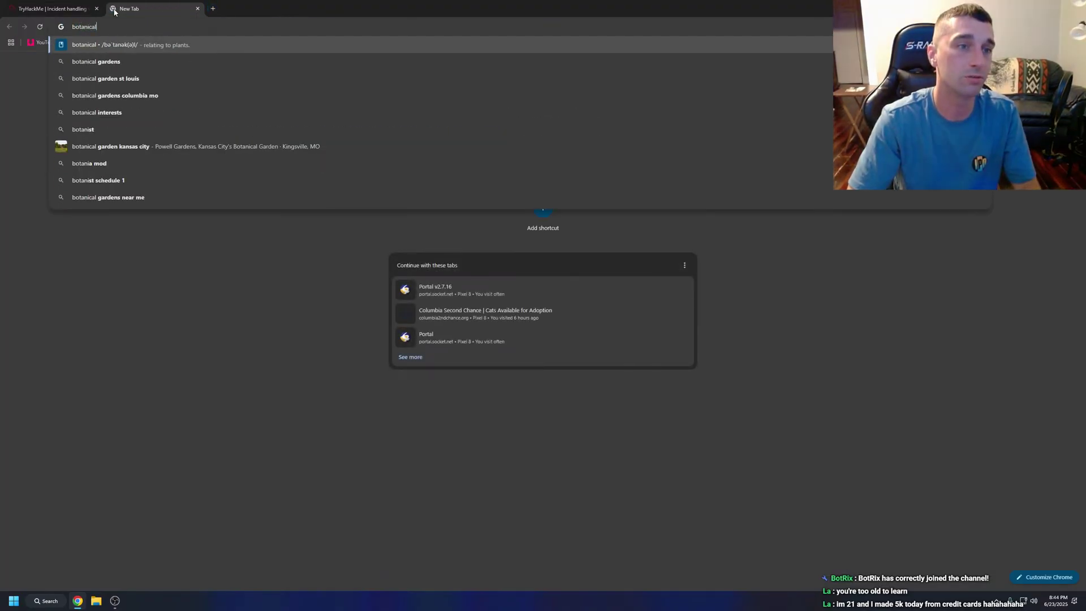
{"action": "type", "text": " garden in"}
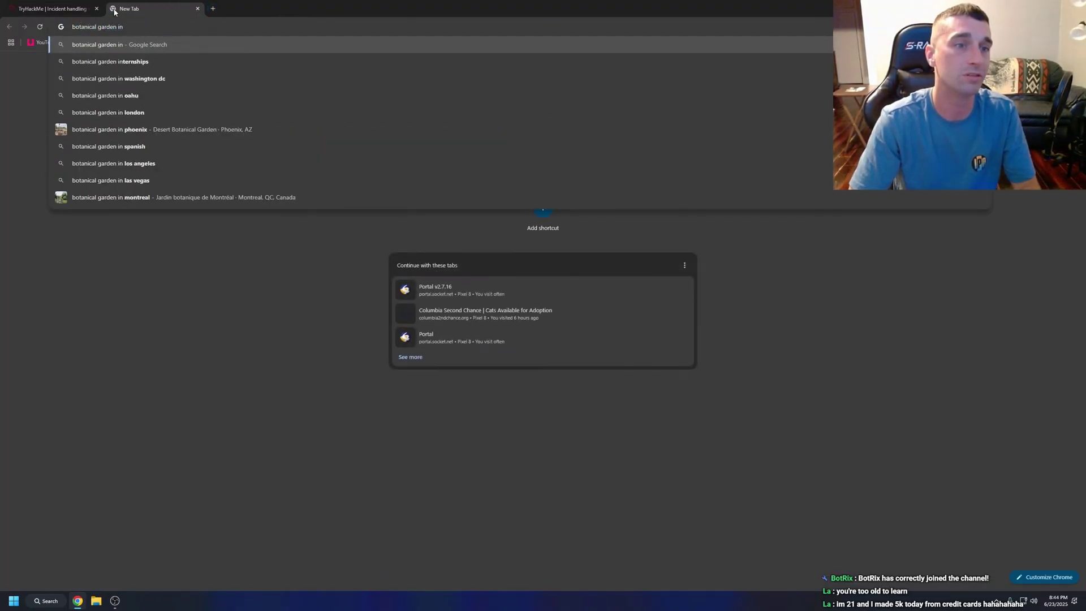
{"action": "type", "text": " memh"}
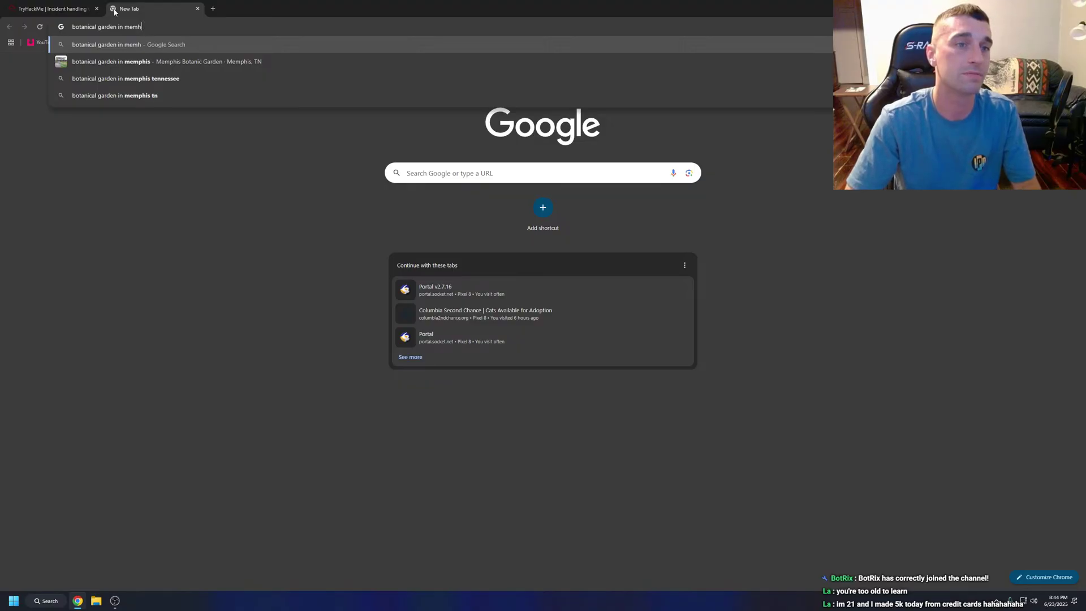
Search 'botanical garden in memphis' and preview the Memphis Botanic Garden map image.
{"action": "key", "text": "BackSpace"}
{"action": "type", "text": "phis"}
{"action": "key", "text": "Return"}
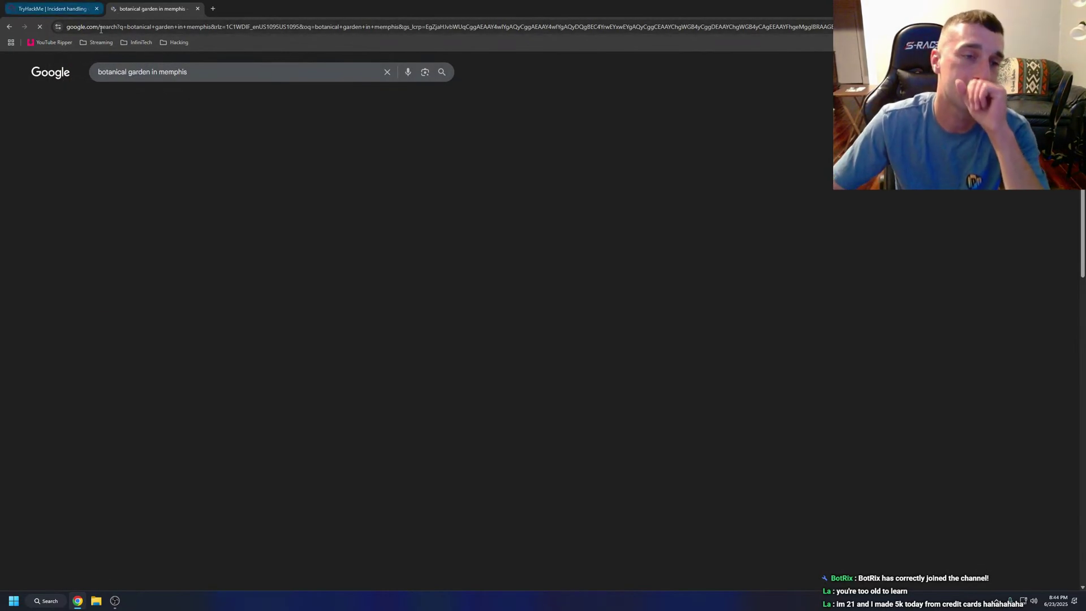
{"action": "left_click", "coordinate": [157, 102]}
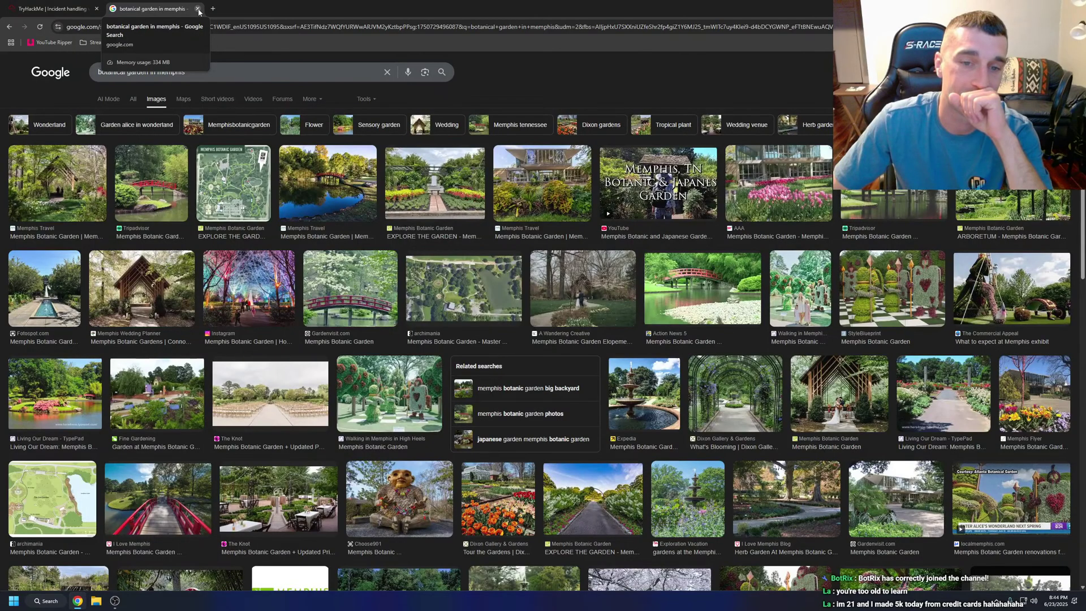
{"action": "left_click", "coordinate": [233, 182]}
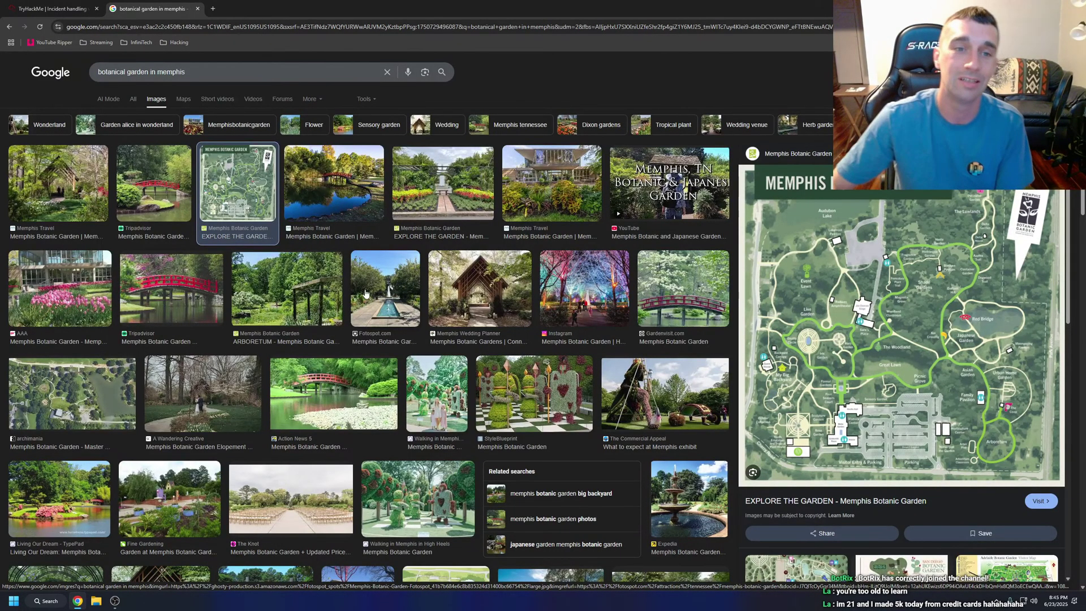
Return to TryHackMe, close the enlarged Splunk screenshot, and scroll to the http_user_agent section.
{"action": "left_click", "coordinate": [197, 8]}
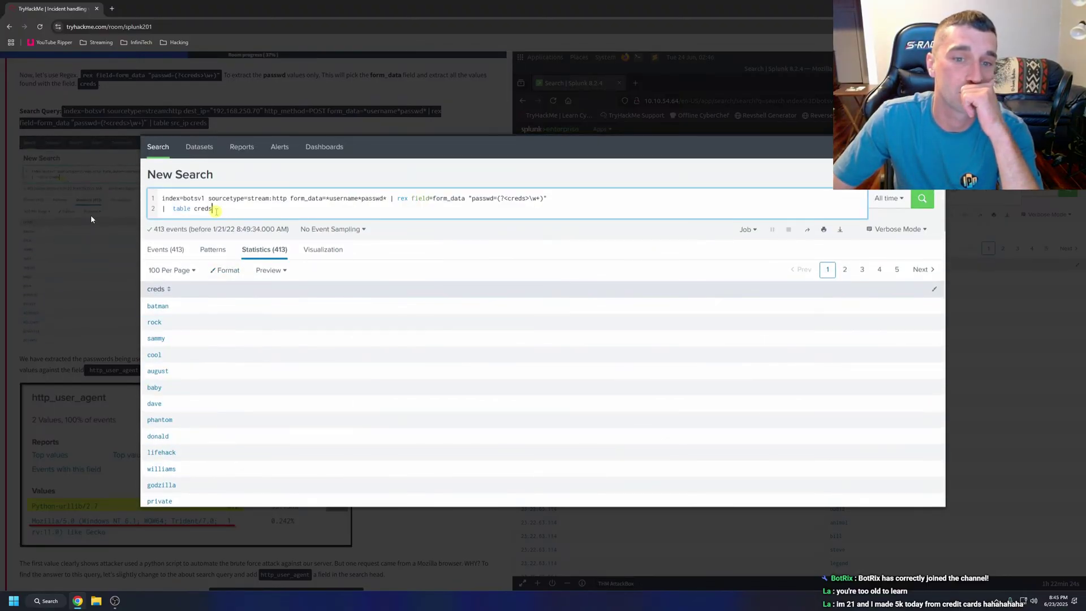
{"action": "left_click", "coordinate": [90, 216]}
{"action": "scroll", "coordinate": [87, 243], "scroll_direction": "down", "scroll_amount": 2}
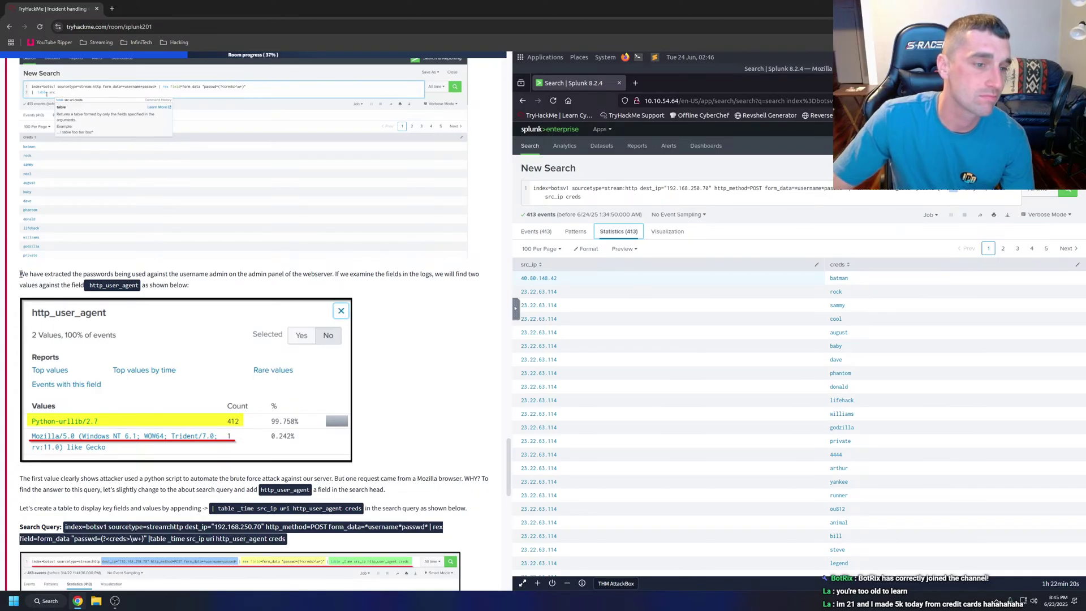
{"action": "left_click_drag", "start_coordinate": [21, 274], "coordinate": [183, 294]}
{"action": "right_click", "coordinate": [177, 286]}
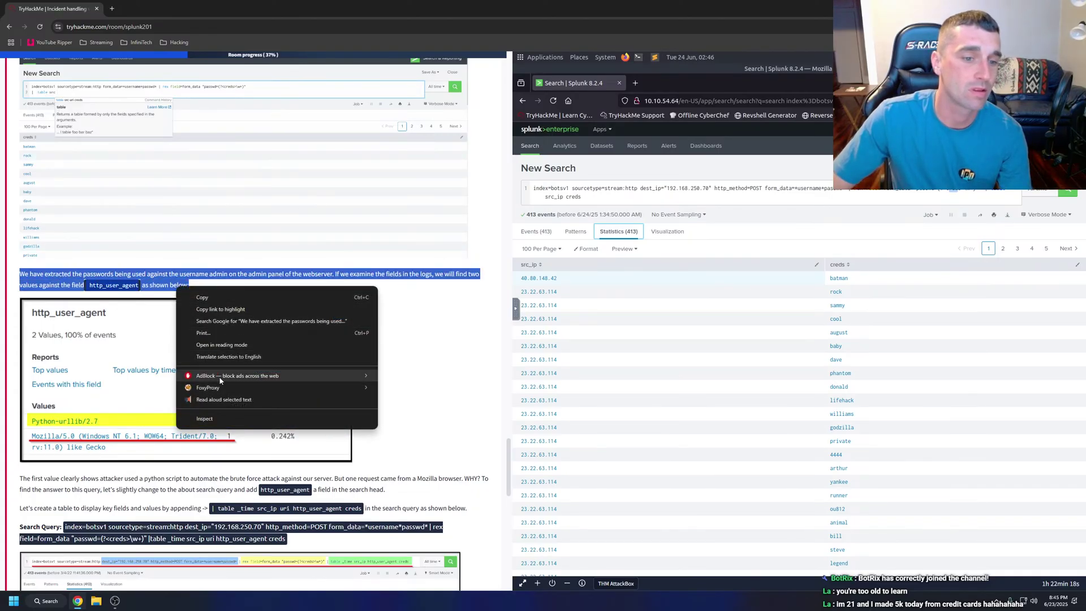
{"action": "left_click", "coordinate": [219, 376]}
{"action": "left_click", "coordinate": [247, 290]}
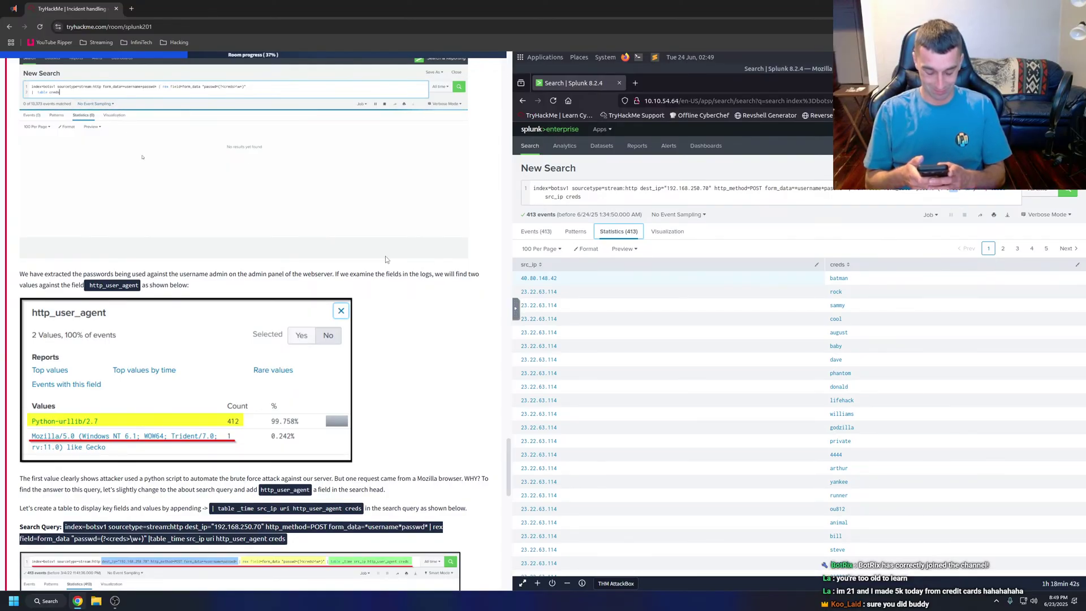
{"action": "left_click", "coordinate": [131, 8]}
{"action": "type", "text": "mcdelivery"}
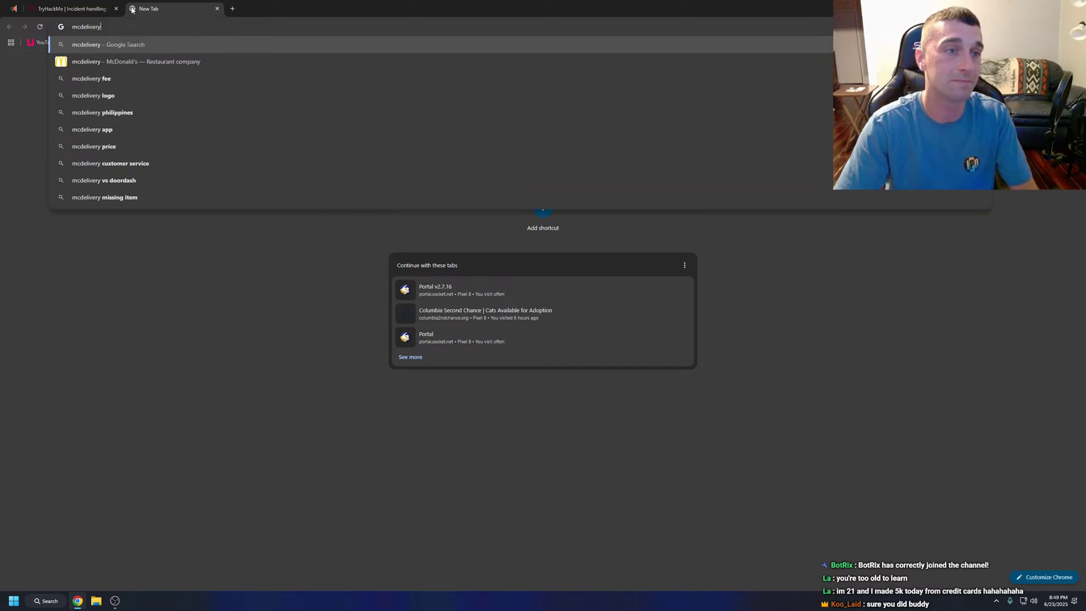
{"action": "key", "text": "Return"}
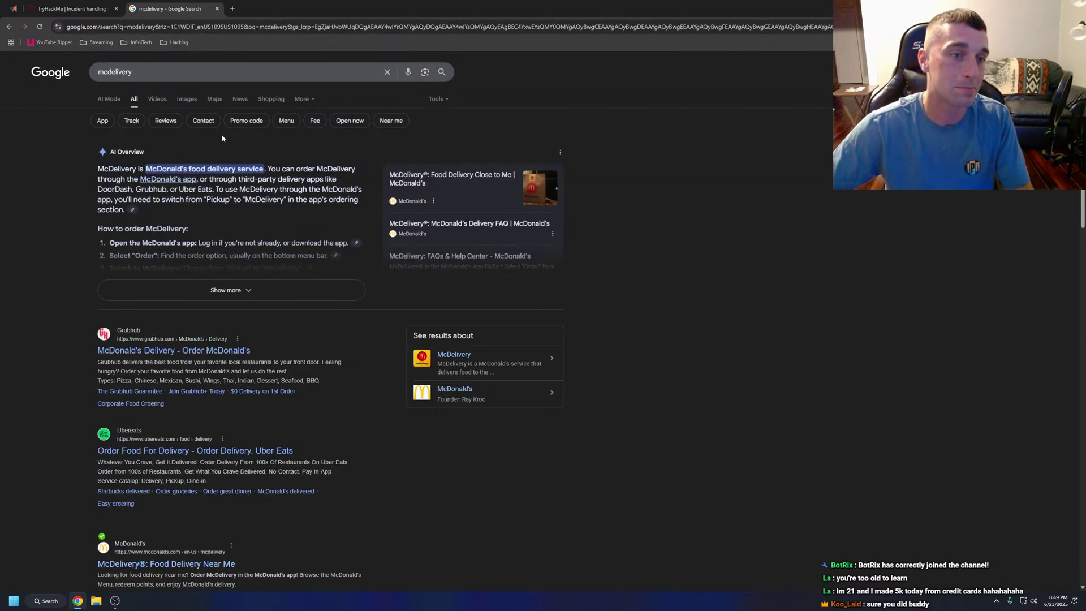
{"action": "left_click", "coordinate": [226, 290]}
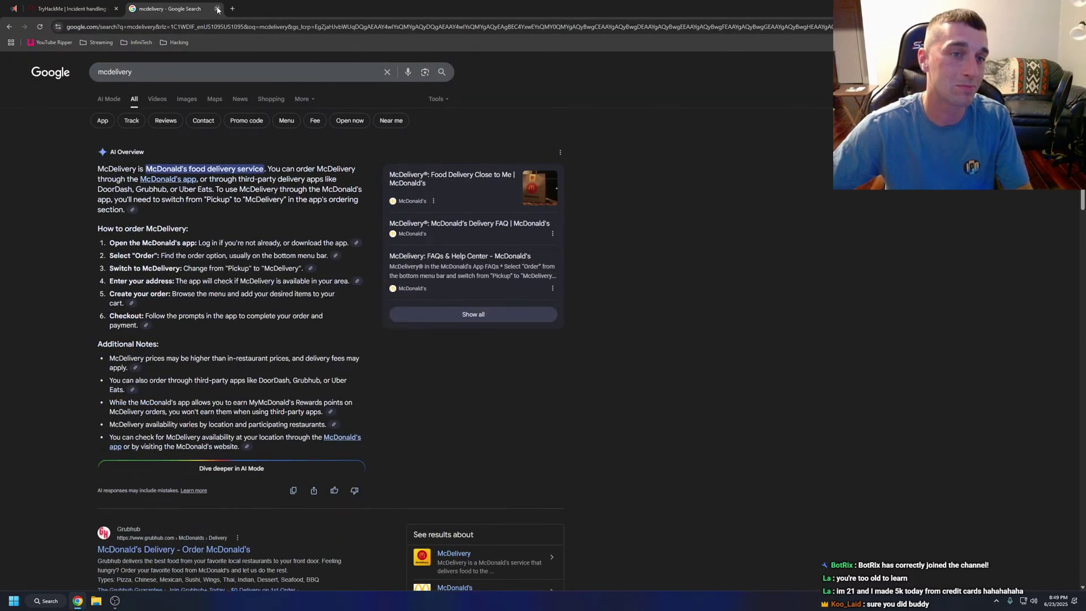
{"action": "left_click", "coordinate": [186, 99]}
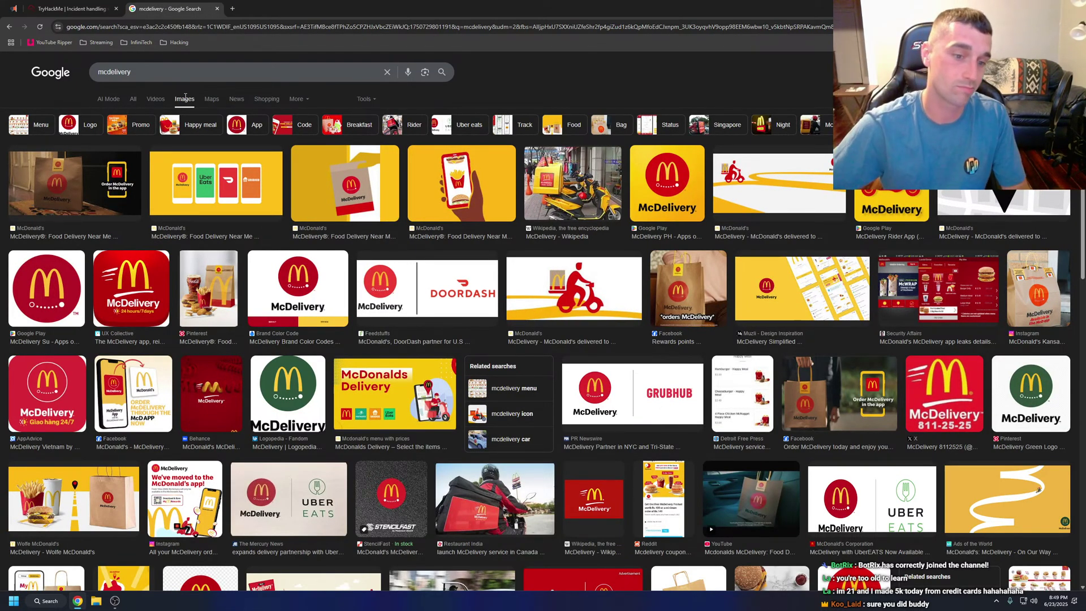
{"action": "left_click", "coordinate": [166, 72]}
{"action": "type", "text": "chica"}
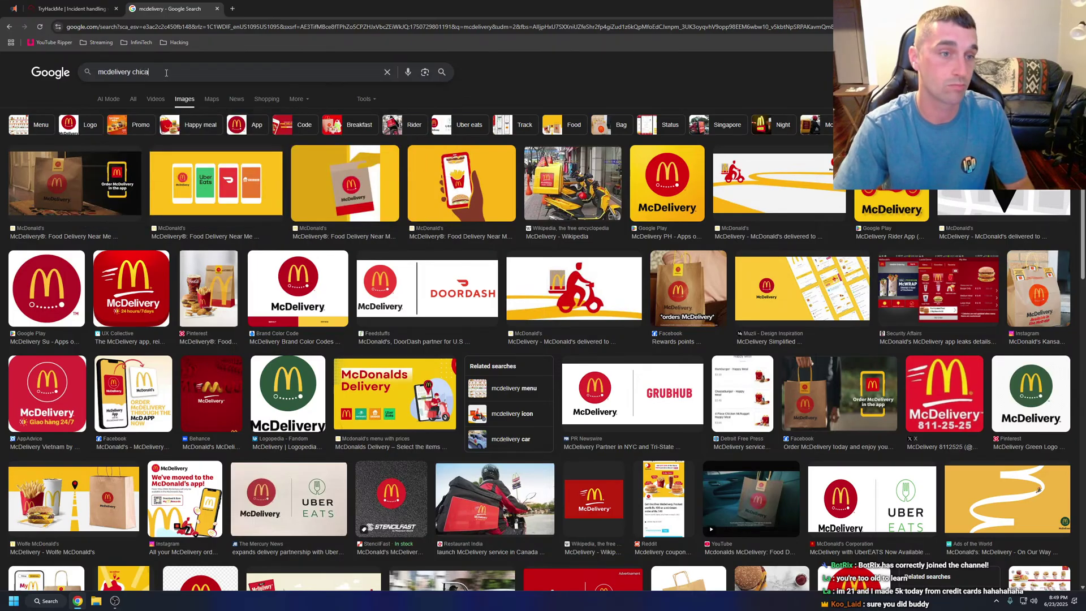
{"action": "type", "text": "go sign"}
{"action": "key", "text": "Return"}
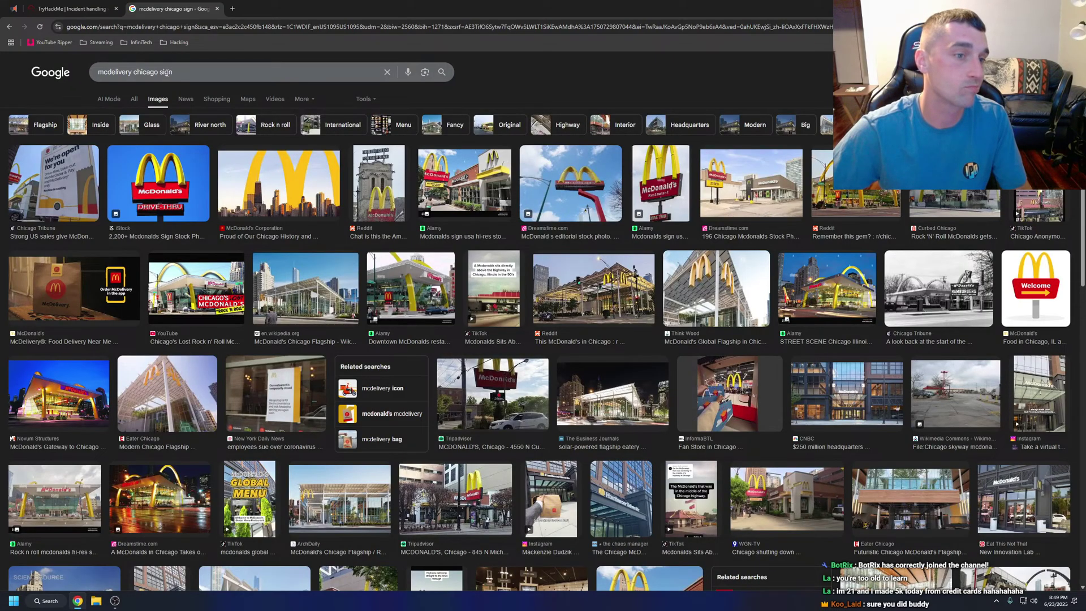
{"action": "left_click", "coordinate": [123, 100]}
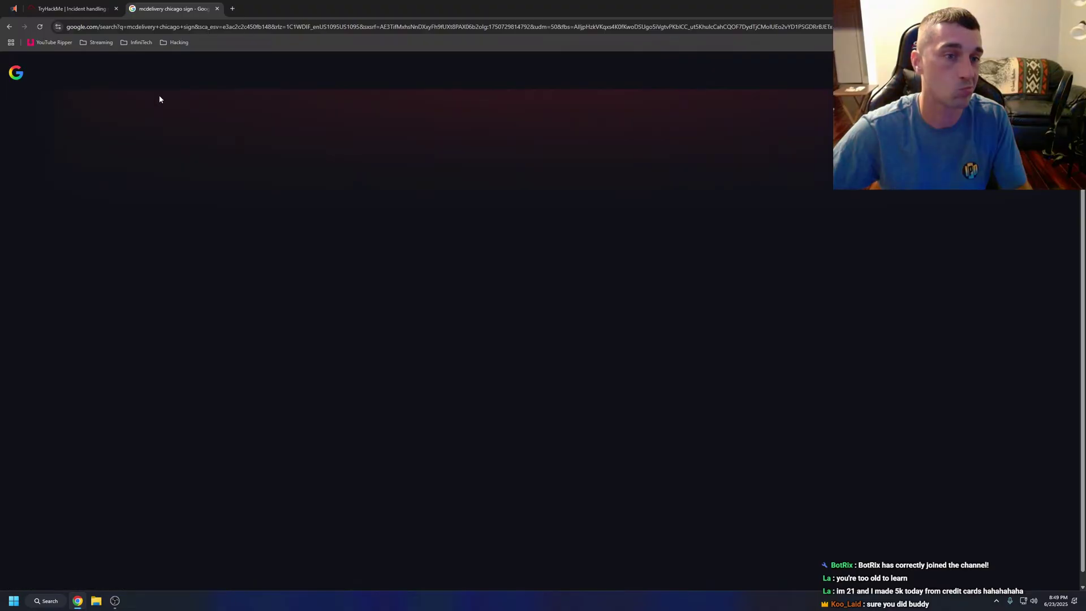
{"action": "left_click", "coordinate": [6, 27]}
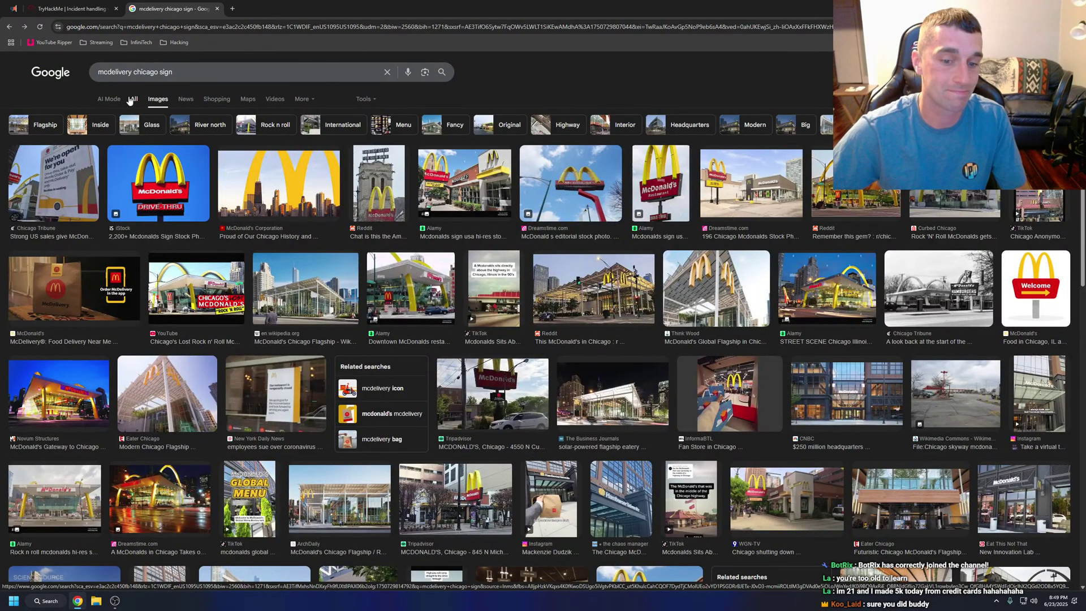
{"action": "left_click", "coordinate": [217, 9]}
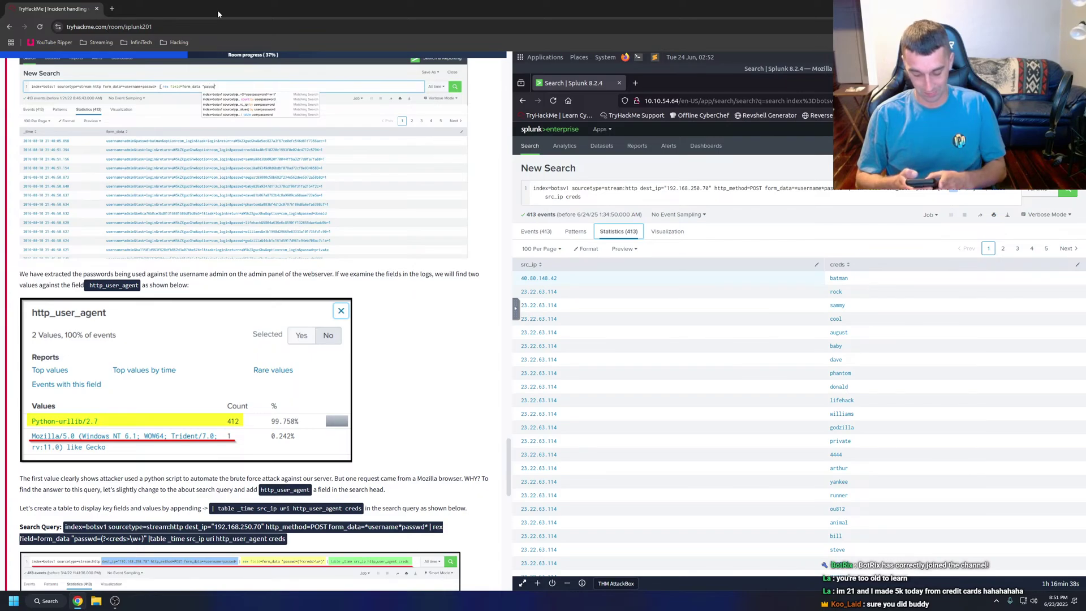
In a new tab, search 'cicero chicago' and view its image results.
{"action": "left_click", "coordinate": [116, 9]}
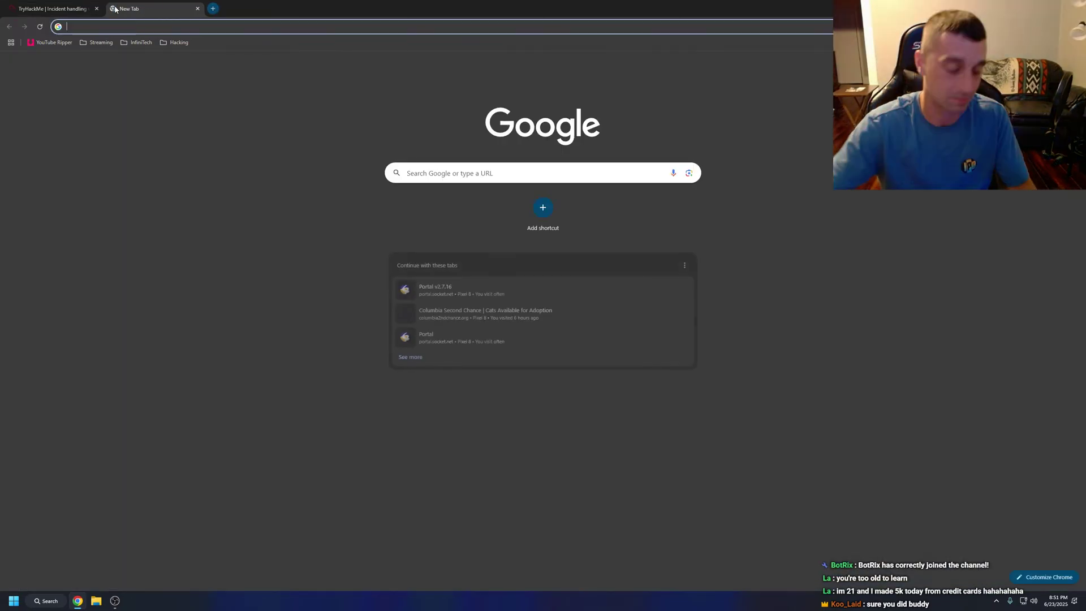
{"action": "type", "text": "cicero"}
{"action": "key", "text": "Return"}
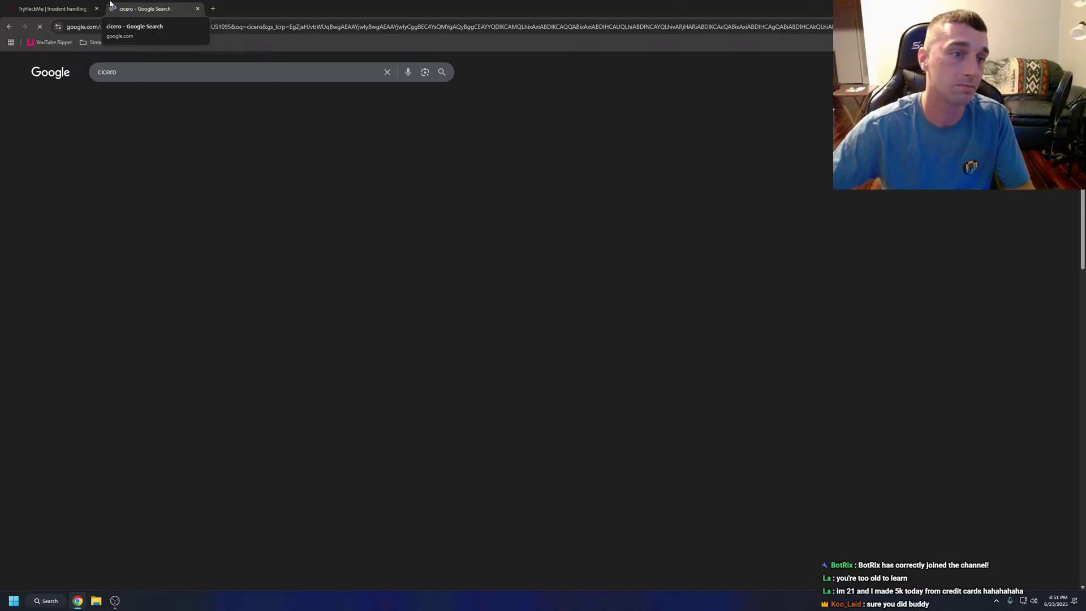
{"action": "type", "text": "chicago"}
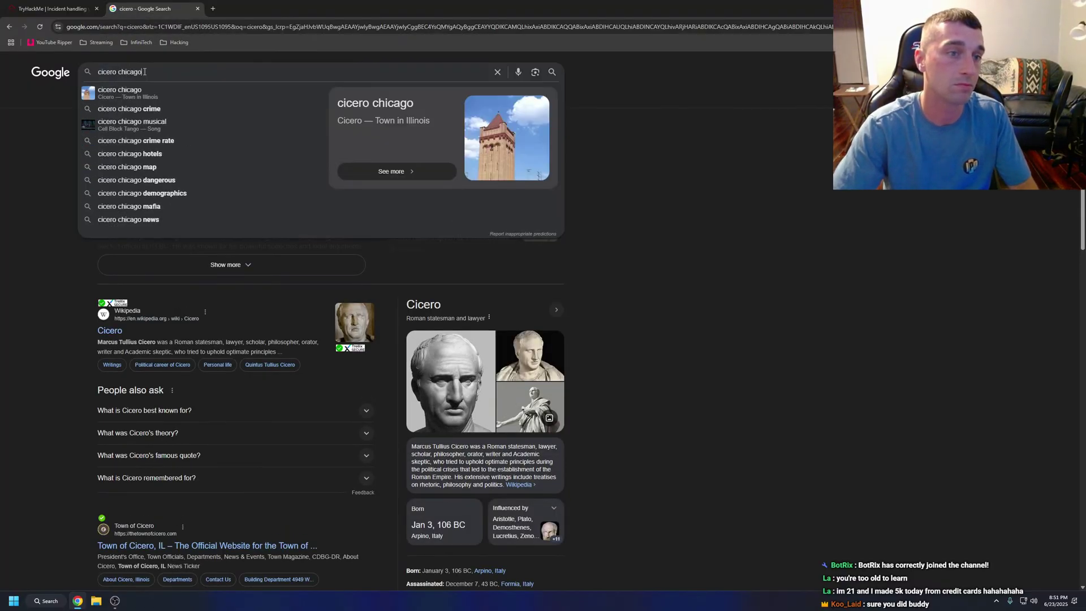
{"action": "key", "text": "Return"}
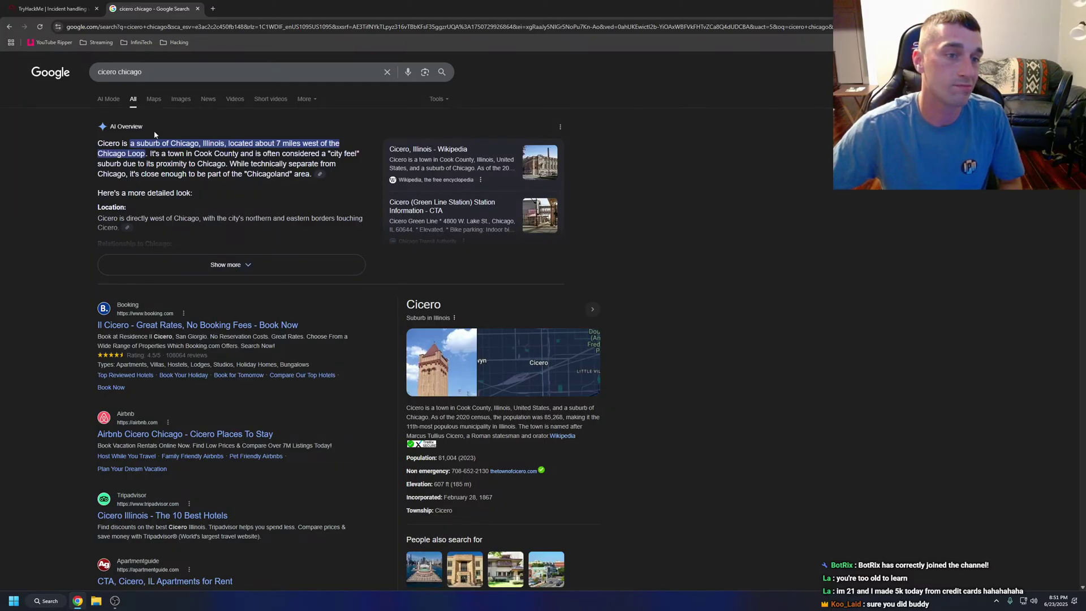
{"action": "left_click", "coordinate": [177, 101]}
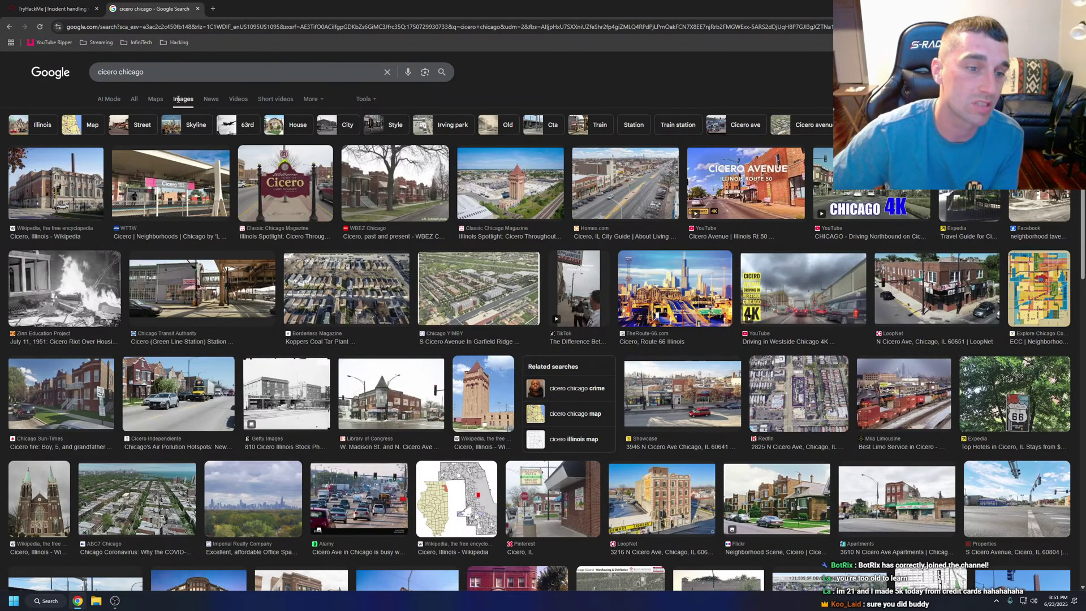
Replace 'chicago' with 'population' in the query and run the cicero population search.
{"action": "left_click_drag", "start_coordinate": [143, 73], "coordinate": [120, 77]}
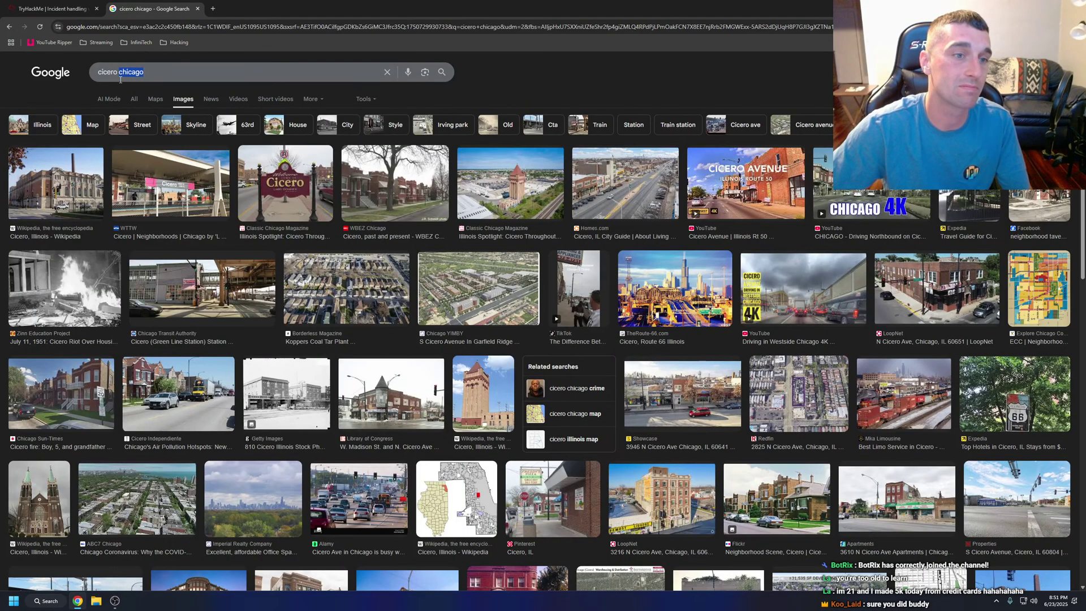
{"action": "type", "text": "population"}
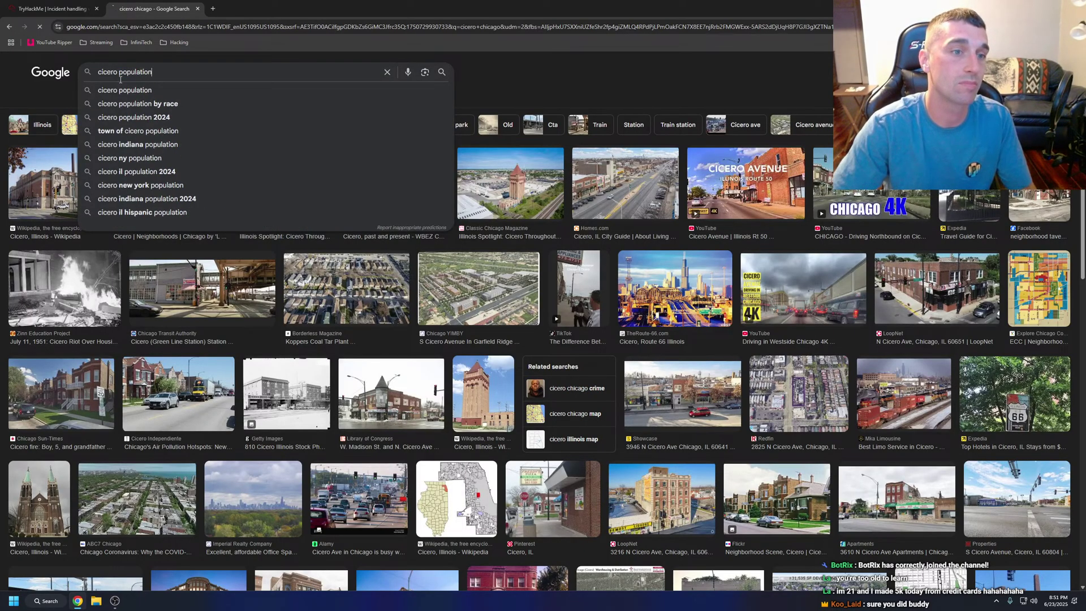
{"action": "key", "text": "Return"}
{"action": "left_click", "coordinate": [106, 94]}
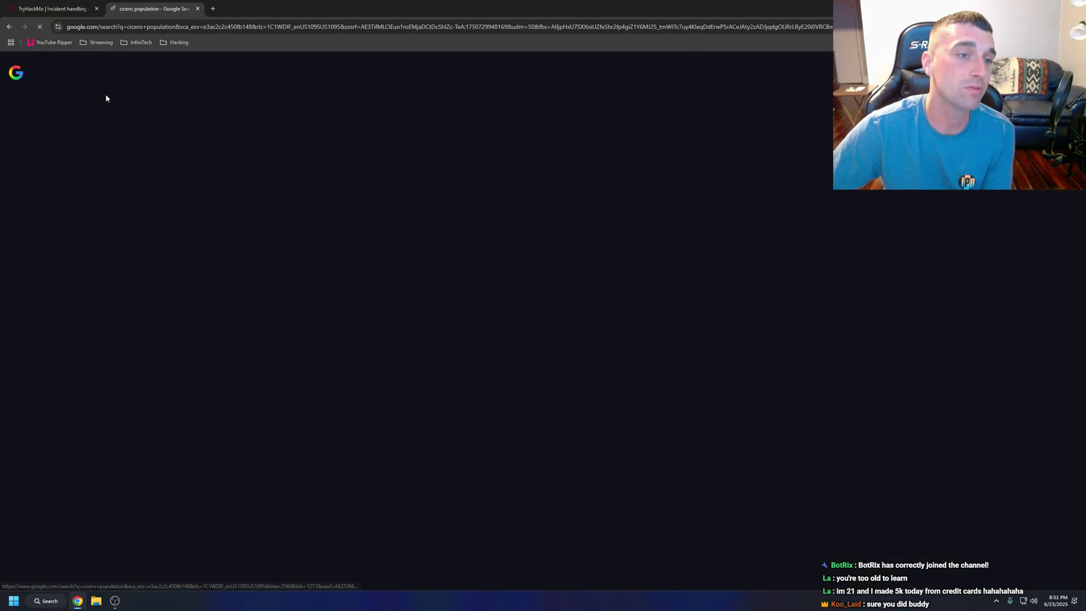
Show regular web results for cicero population (81,004 in 2023) and follow the Chicago Red Hots link.
{"action": "left_click", "coordinate": [9, 27]}
{"action": "left_click", "coordinate": [9, 27]}
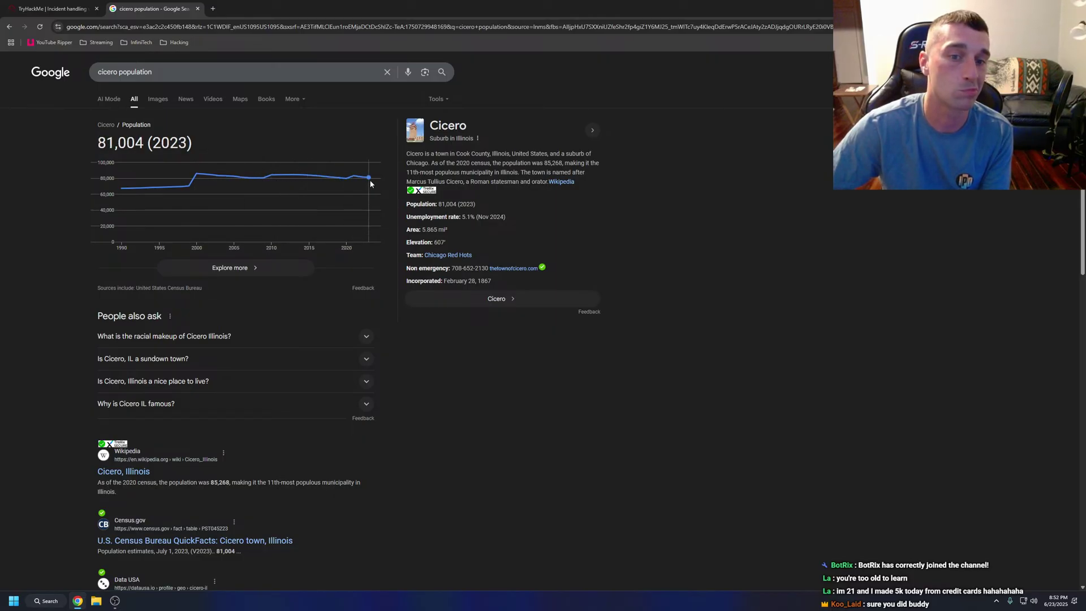
{"action": "left_click", "coordinate": [455, 257]}
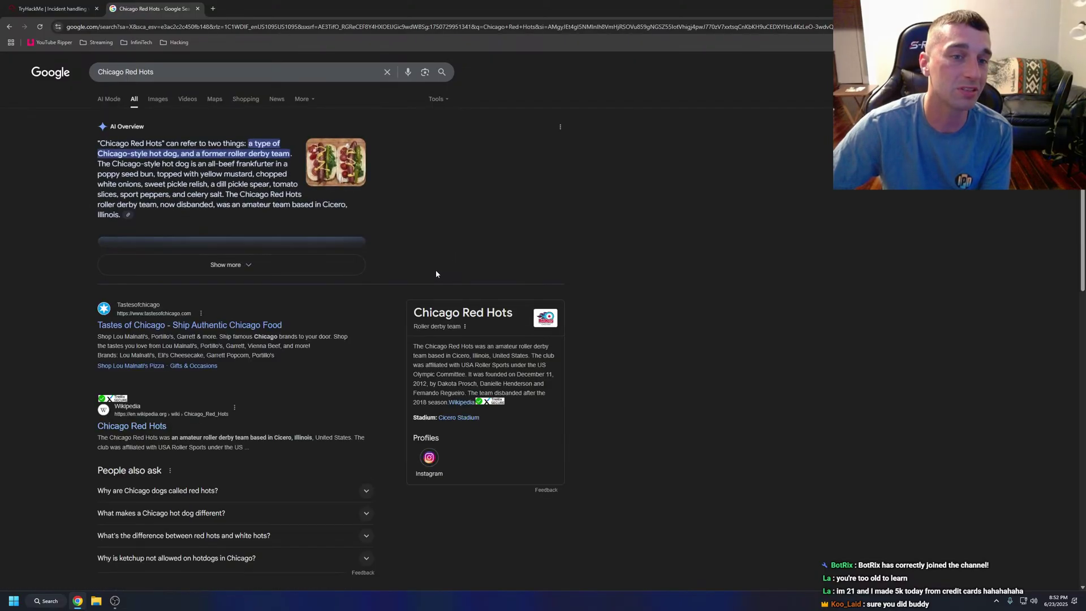
Search 'Chicago Red Hots team' and view its image results.
{"action": "left_click", "coordinate": [171, 72]}
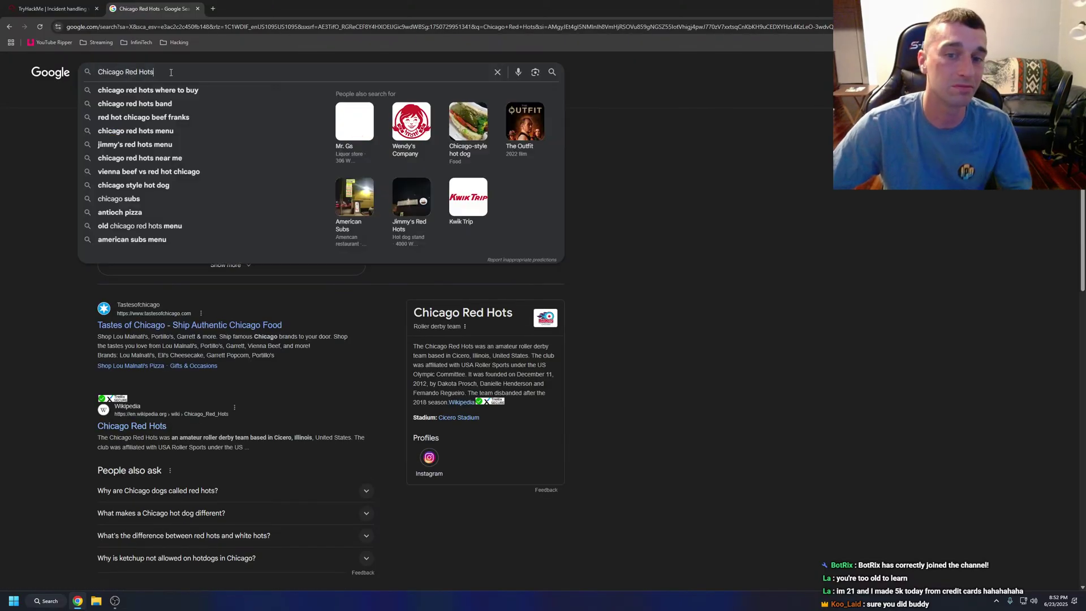
{"action": "type", "text": "team"}
{"action": "key", "text": "Return"}
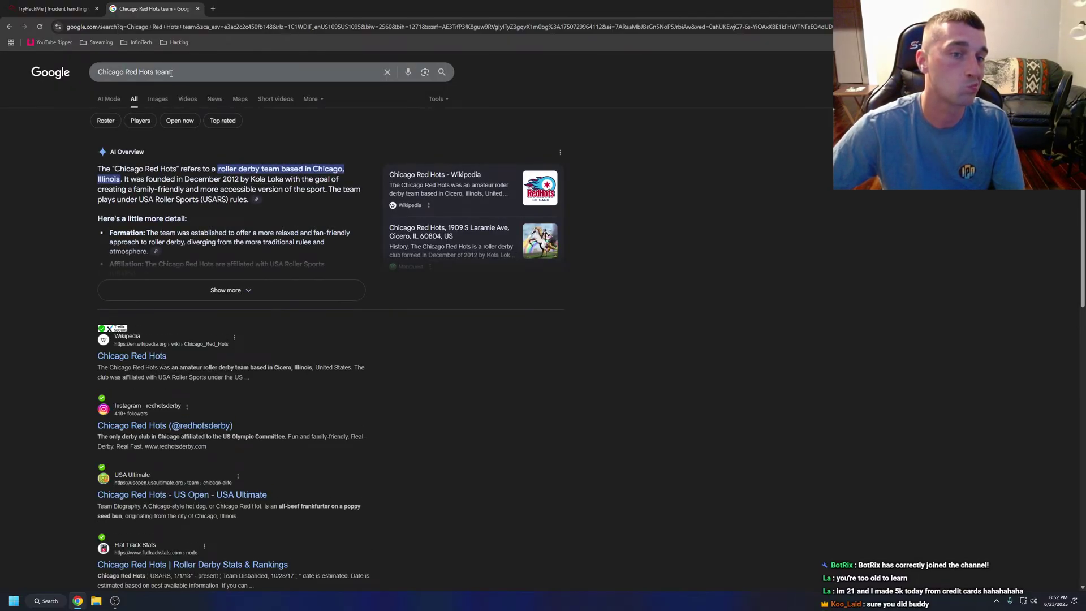
{"action": "left_click", "coordinate": [166, 101]}
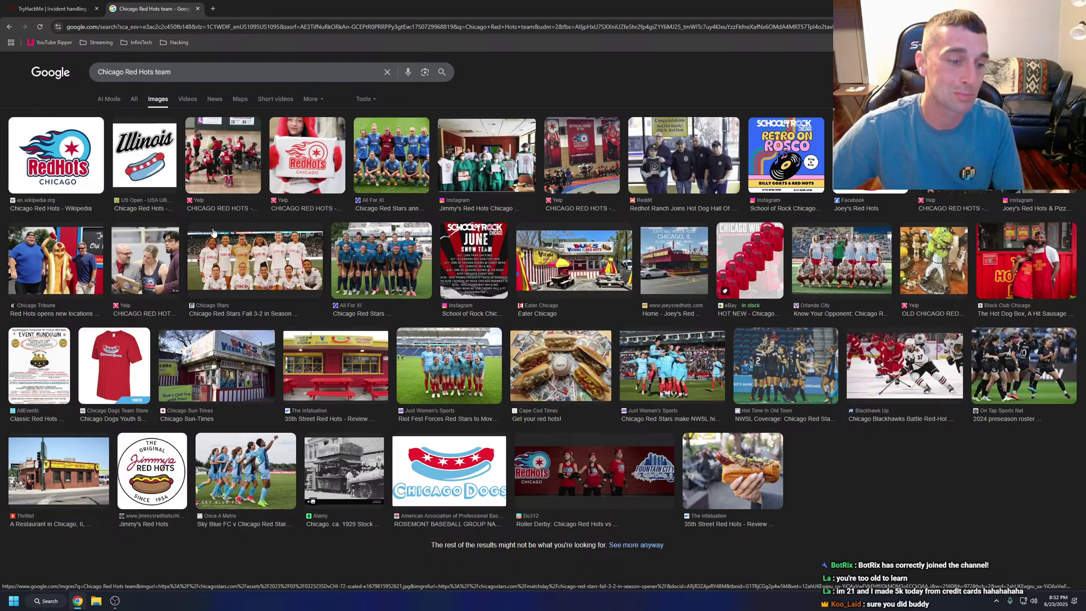
Search 'louies texas red hots', preview the Business Journals and Yelp images, then return to web results.
{"action": "triple_click", "coordinate": [134, 72]}
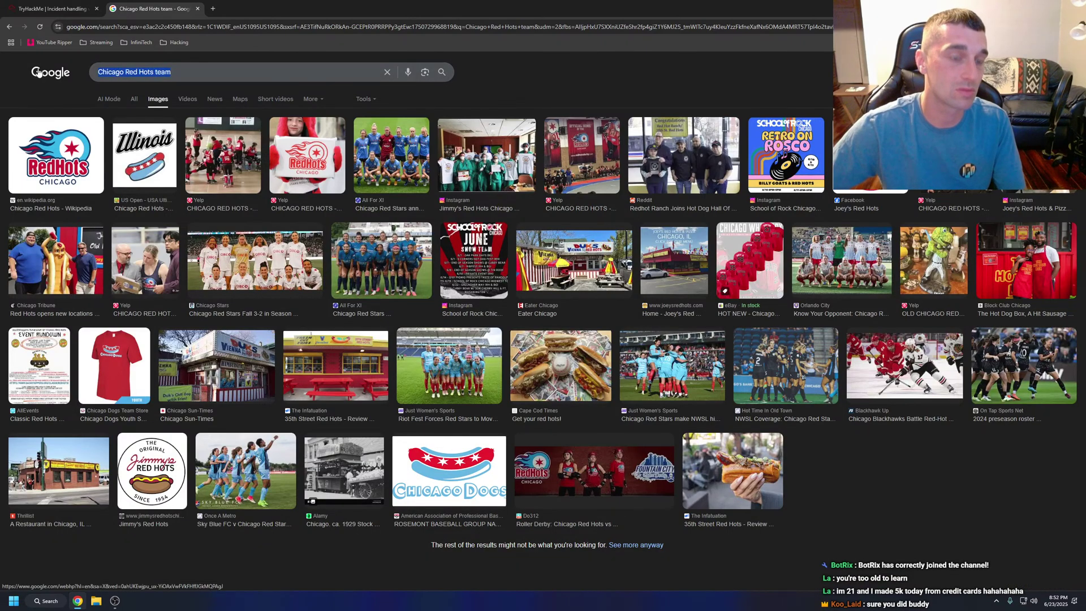
{"action": "type", "text": "lou"}
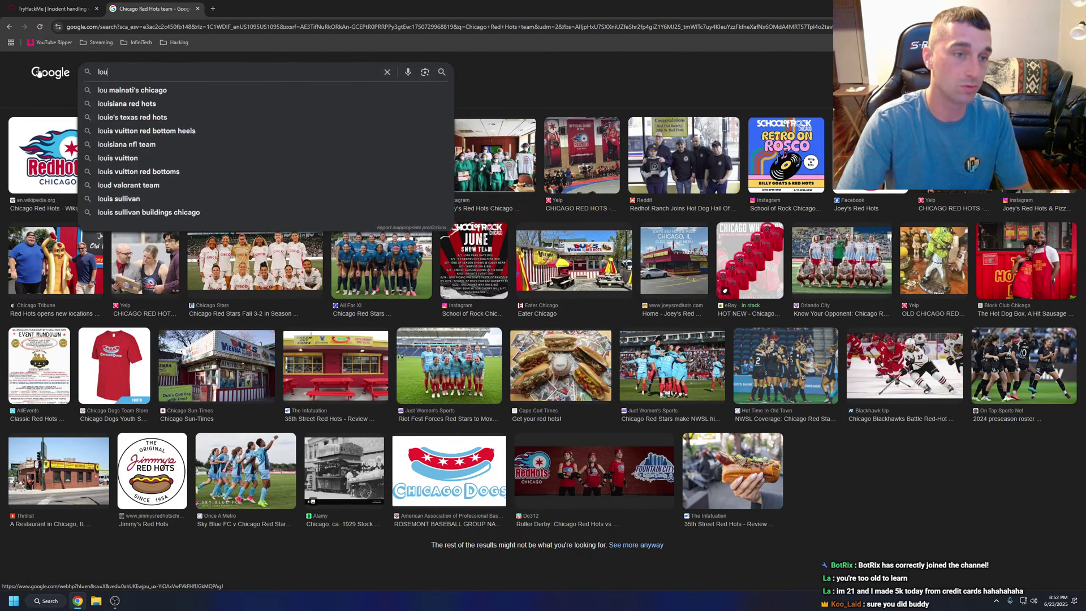
{"action": "type", "text": "ies texas red hi"}
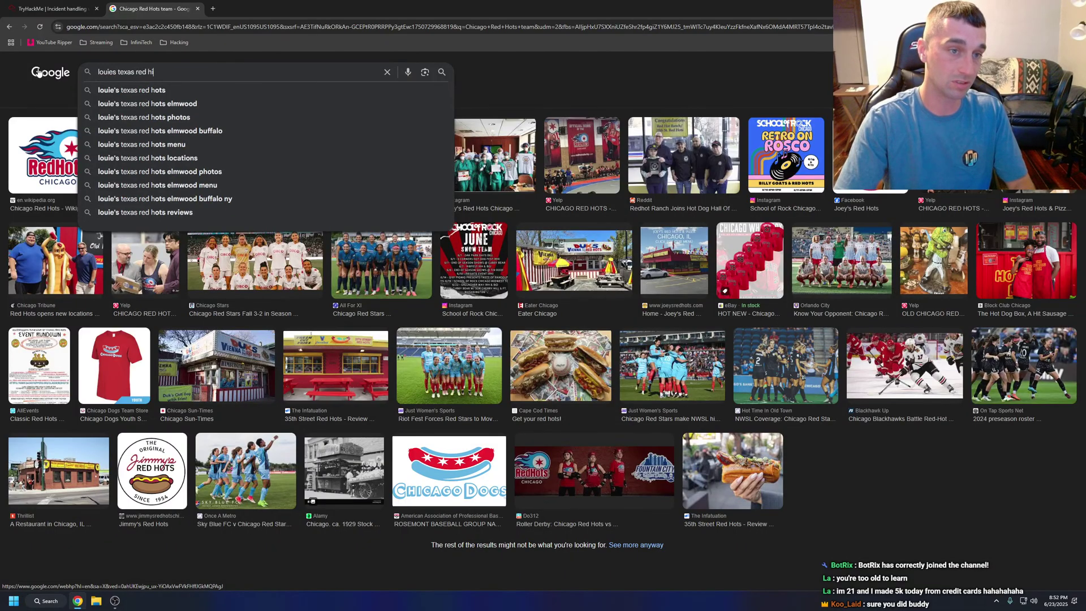
{"action": "key", "text": "BackSpace"}
{"action": "type", "text": "ots"}
{"action": "key", "text": "Return"}
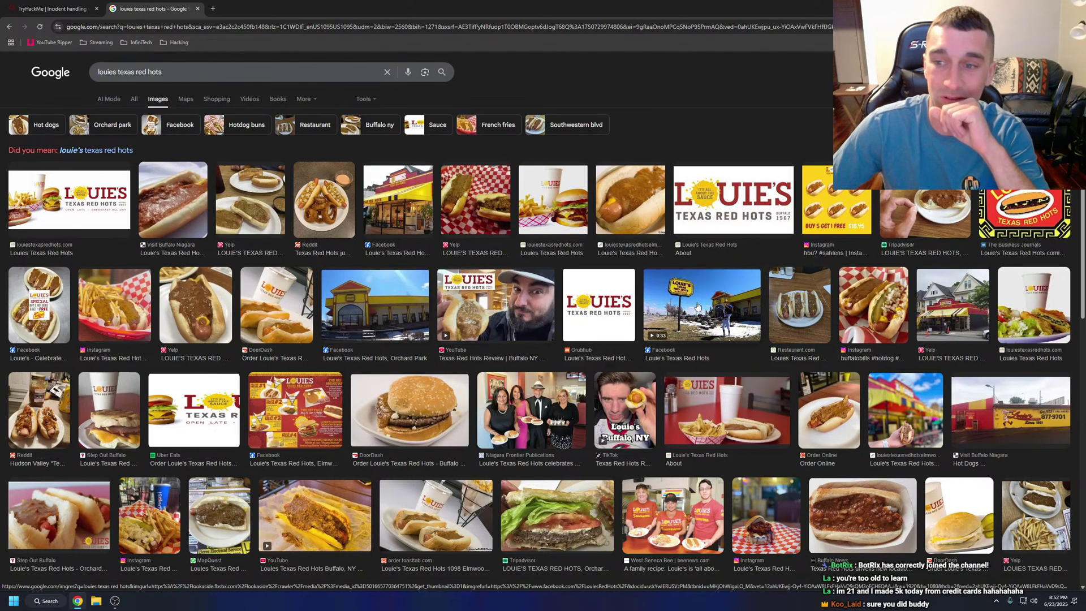
{"action": "left_click", "coordinate": [1021, 218]}
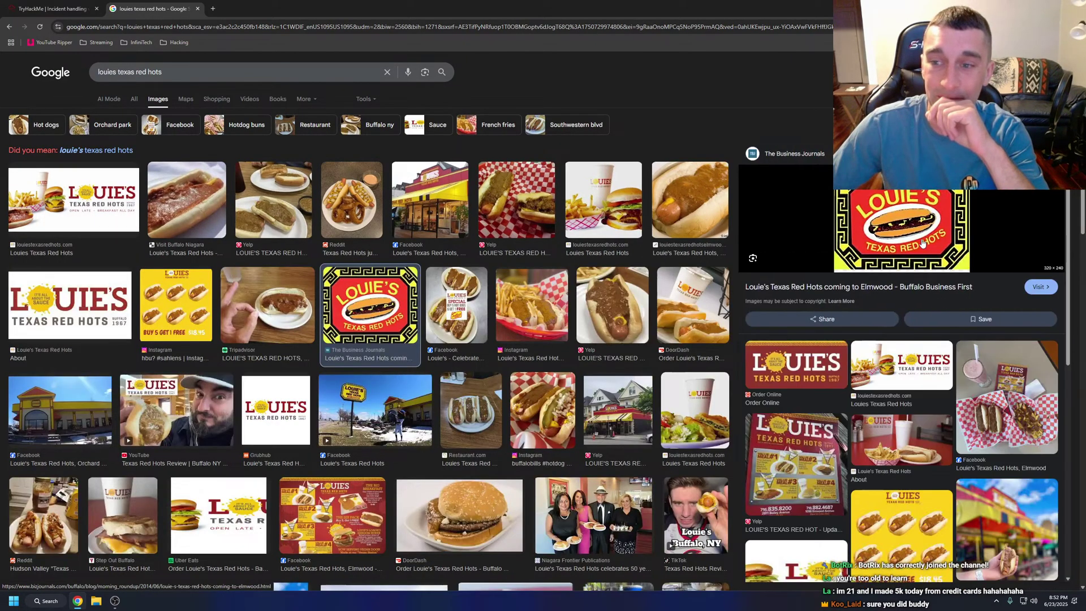
{"action": "left_click", "coordinate": [523, 230]}
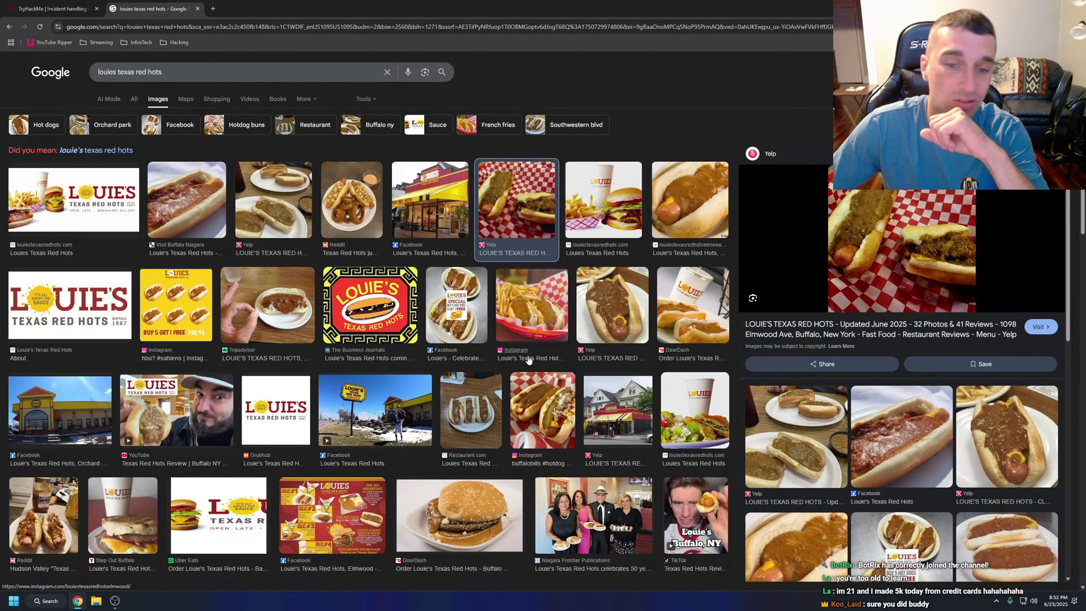
{"action": "left_click", "coordinate": [133, 102]}
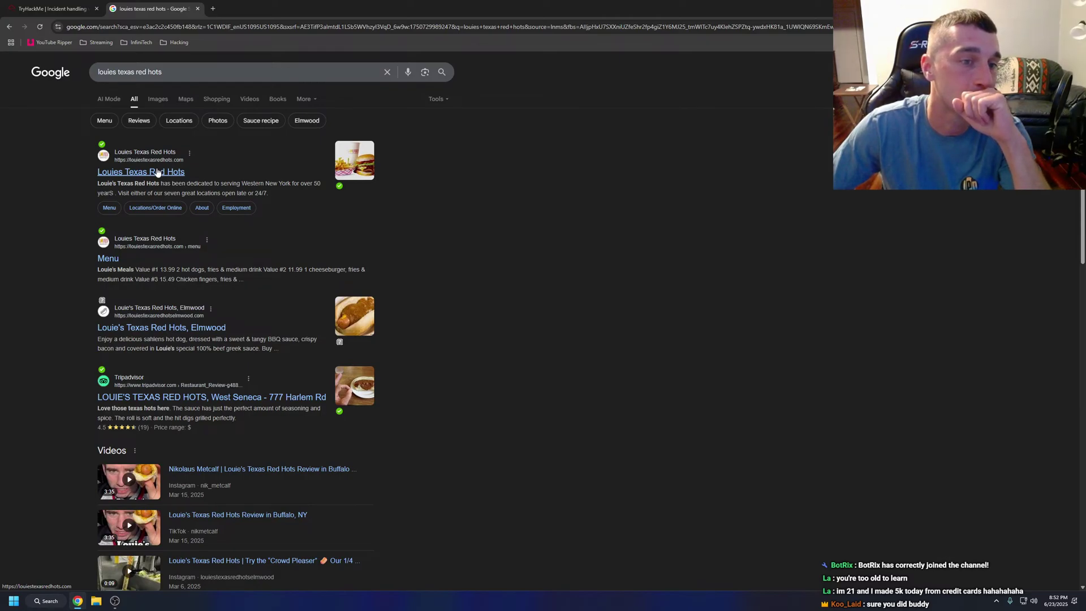
On Louie's Texas Red Hots site, select the Elmwood Ave address from Locations, then view the Menu page.
{"action": "left_click", "coordinate": [154, 209]}
{"action": "scroll", "coordinate": [563, 198], "scroll_direction": "down", "scroll_amount": 4}
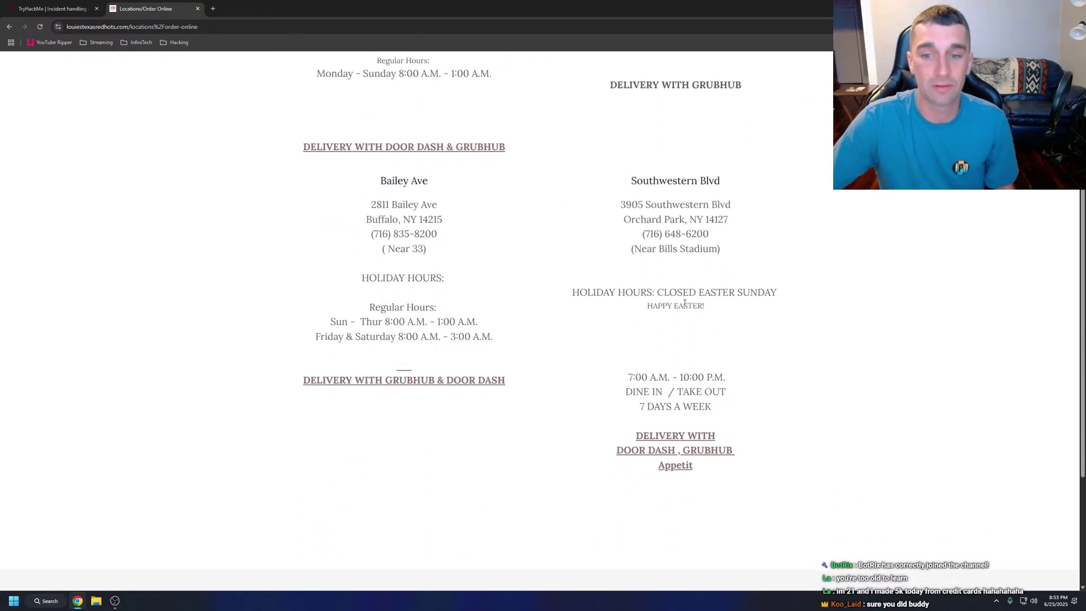
{"action": "scroll", "coordinate": [603, 339], "scroll_direction": "up", "scroll_amount": 4}
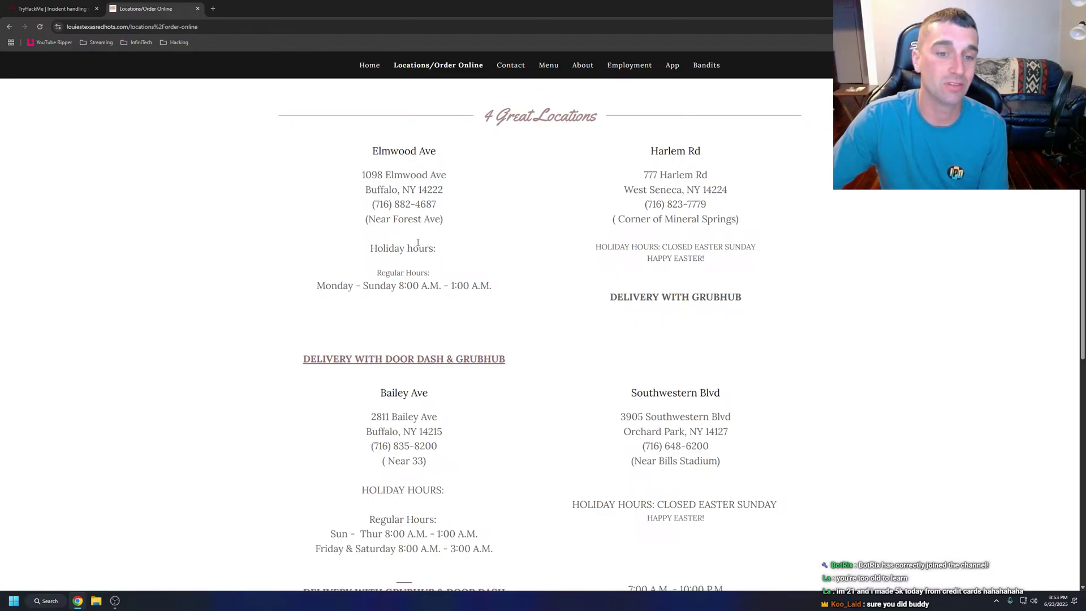
{"action": "left_click_drag", "start_coordinate": [450, 228], "coordinate": [475, 240]}
{"action": "key", "text": "ctrl+c"}
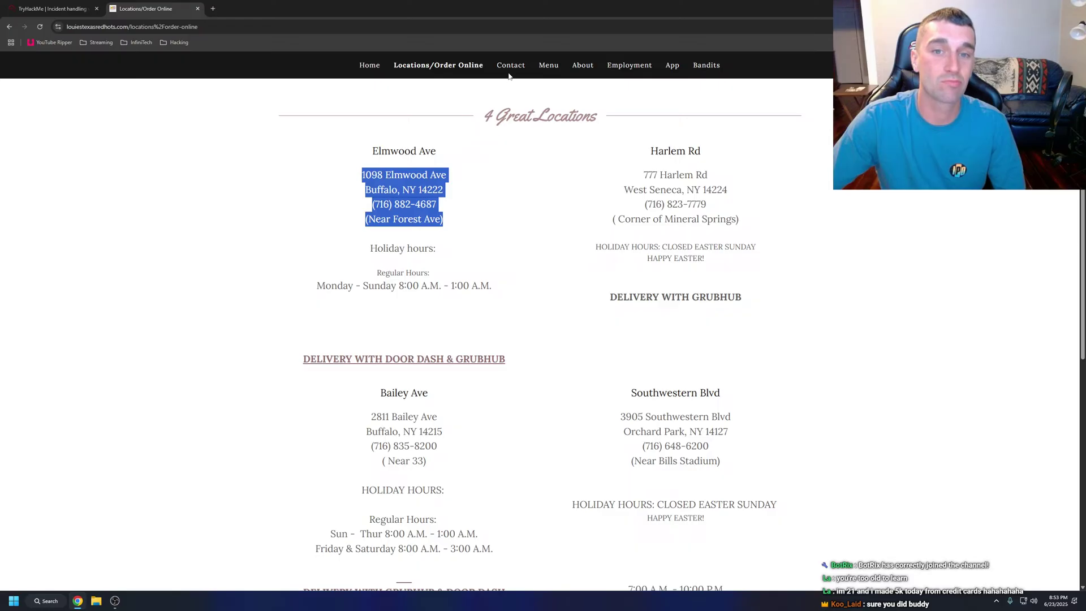
{"action": "left_click", "coordinate": [544, 66]}
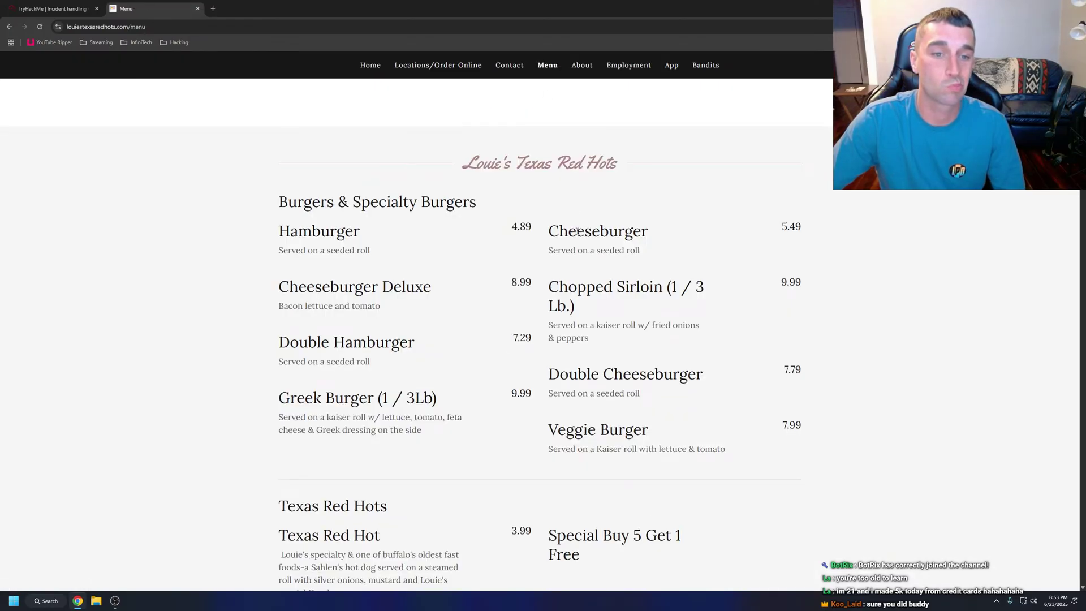
{"action": "scroll", "coordinate": [710, 318], "scroll_direction": "down", "scroll_amount": 4}
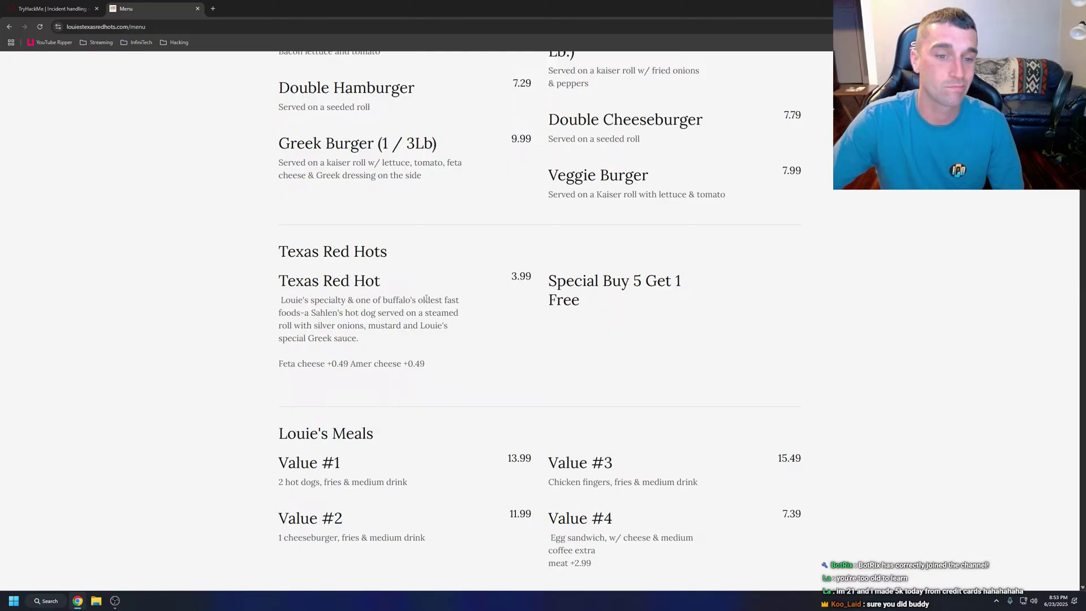
Search Google for the copied Elmwood Ave address.
{"action": "left_click", "coordinate": [178, 26]}
{"action": "key", "text": "ctrl+v"}
{"action": "key", "text": "Return"}
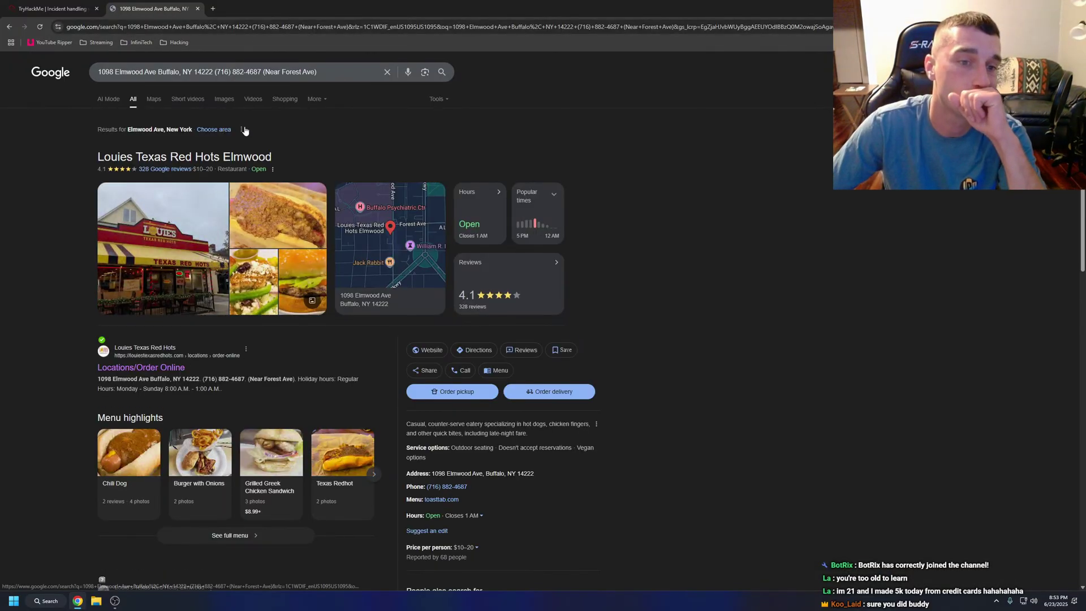
Browse the restaurant's photo gallery, then close the Google tab.
{"action": "left_click", "coordinate": [174, 266]}
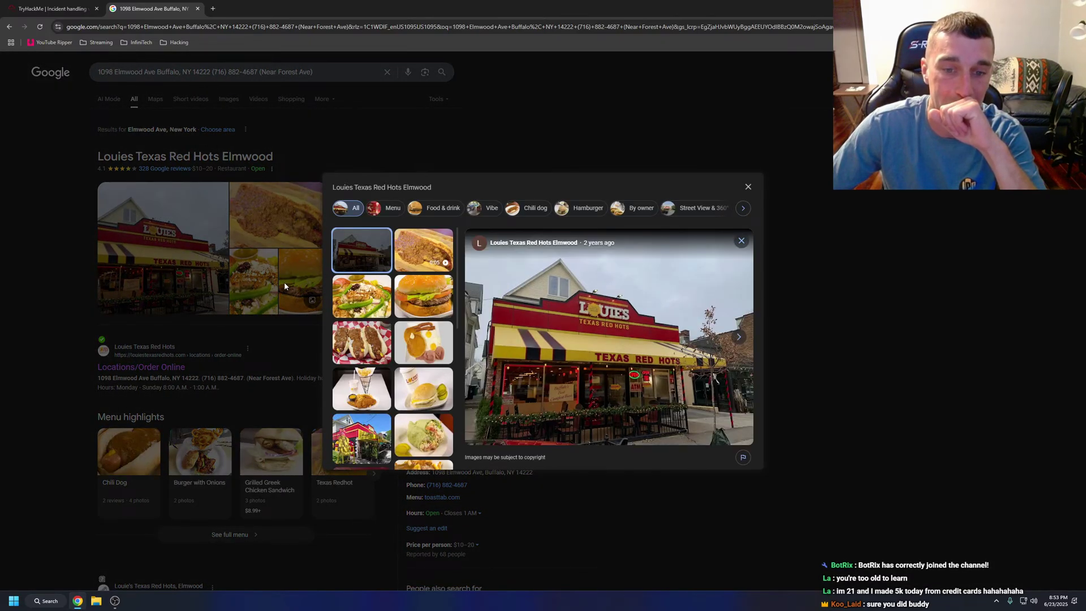
{"action": "left_click", "coordinate": [829, 246]}
{"action": "scroll", "coordinate": [745, 255], "scroll_direction": "down", "scroll_amount": 5}
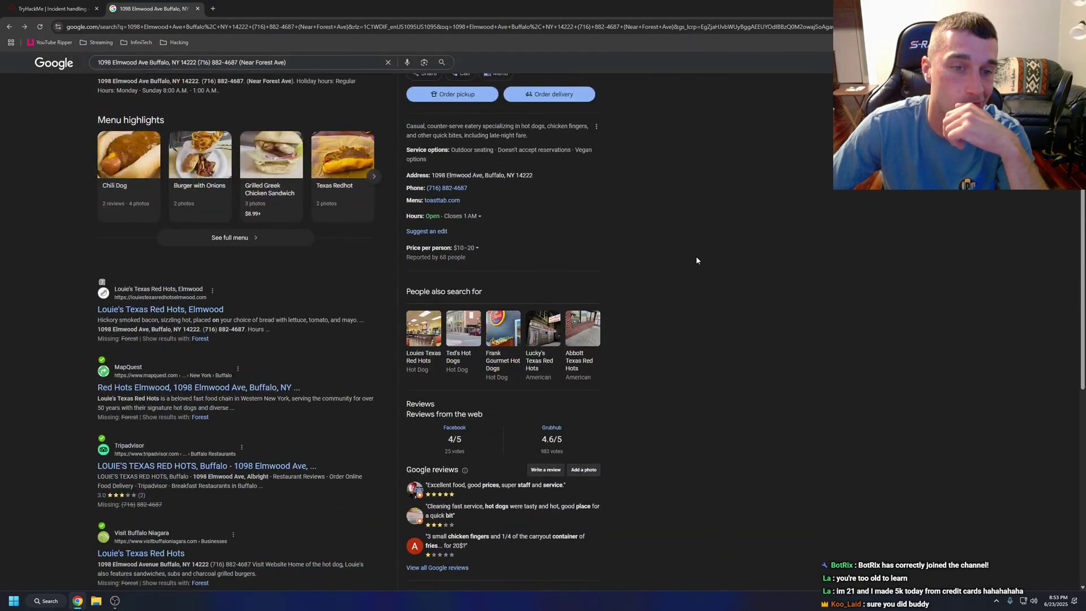
{"action": "left_click", "coordinate": [197, 8]}
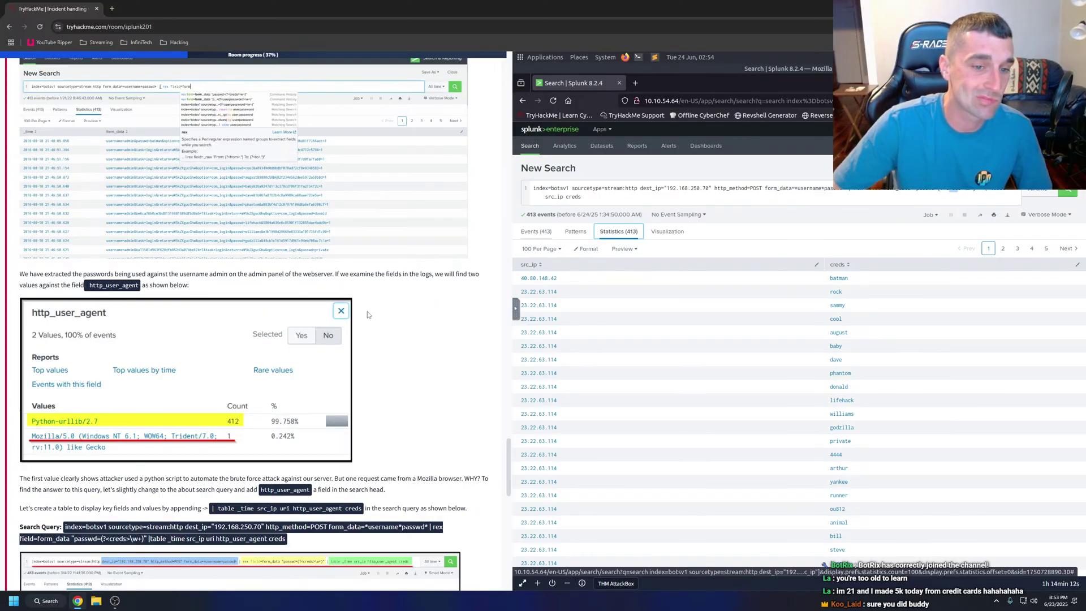
Switch Splunk to Events and show the http_user_agent values: 412 Python-urllib/2.7 and one Mozilla/5.0.
{"action": "left_click", "coordinate": [537, 231]}
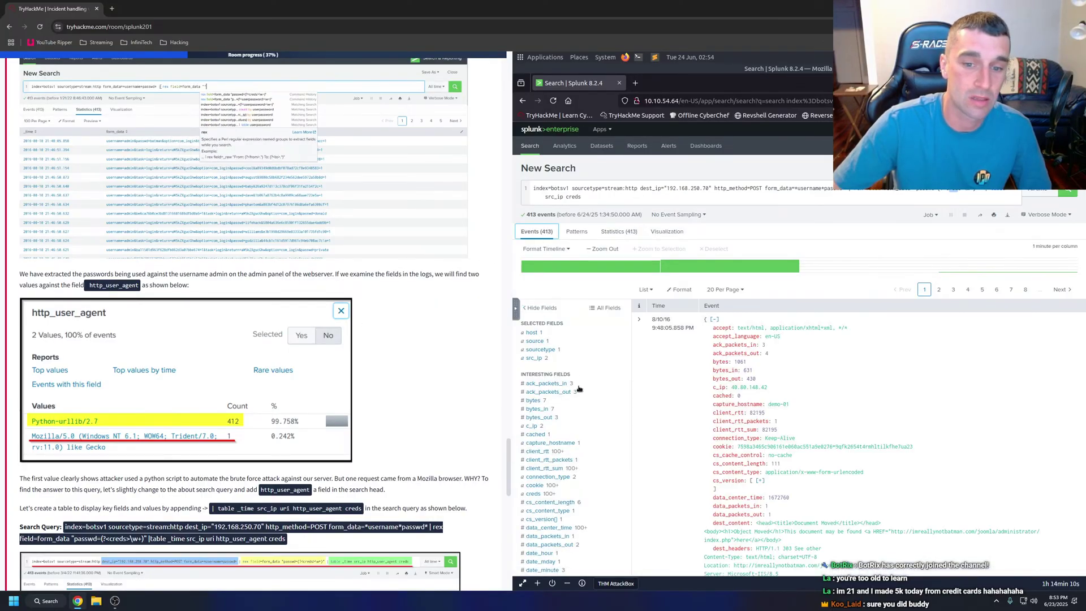
{"action": "scroll", "coordinate": [578, 389], "scroll_direction": "down", "scroll_amount": 10}
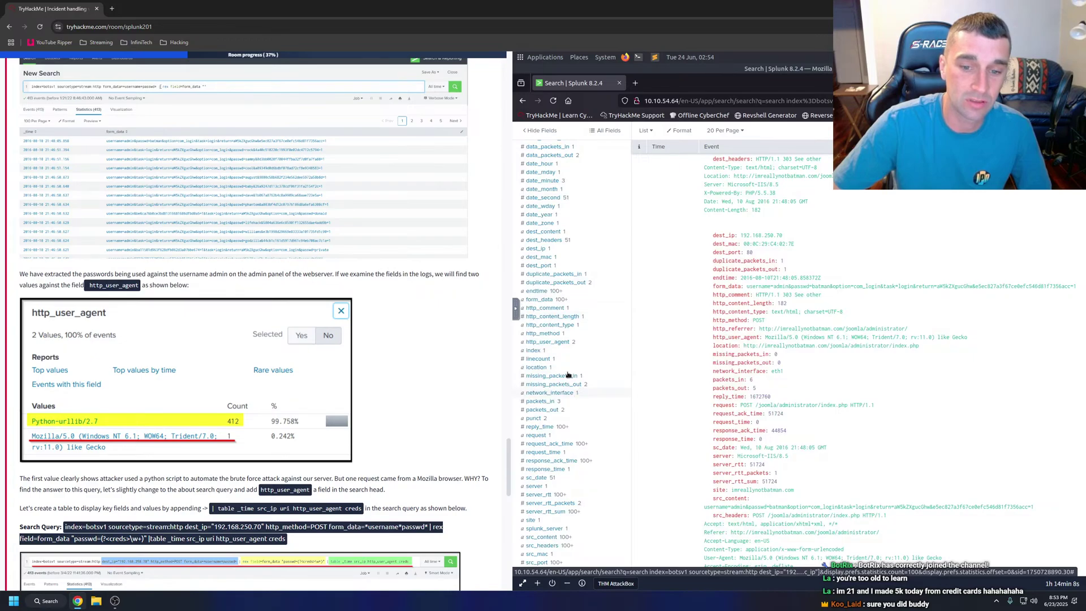
{"action": "left_click", "coordinate": [547, 342]}
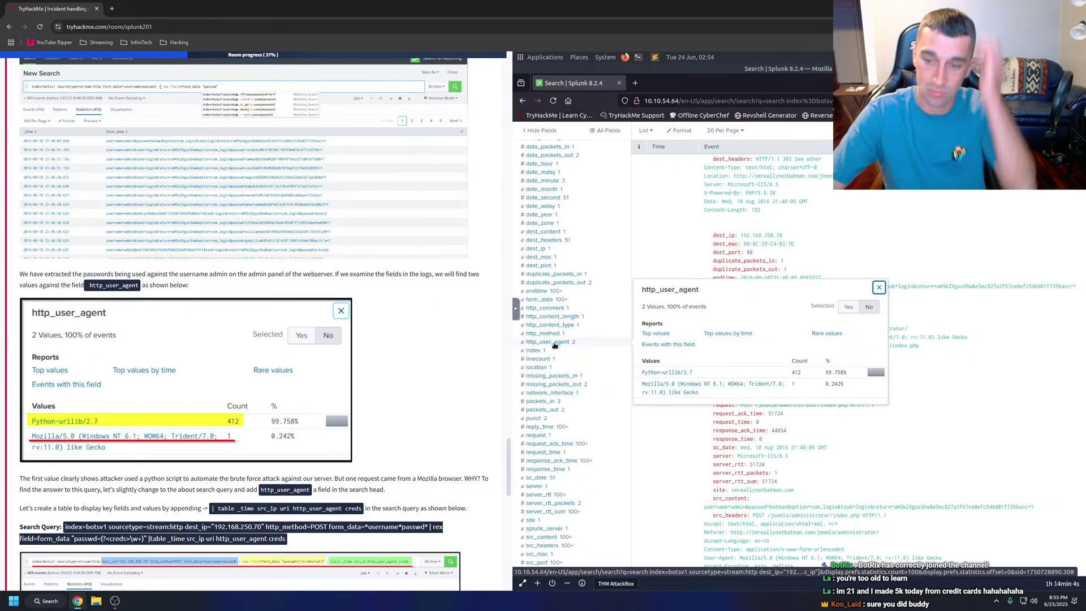
{"action": "scroll", "coordinate": [468, 382], "scroll_direction": "down", "scroll_amount": 5}
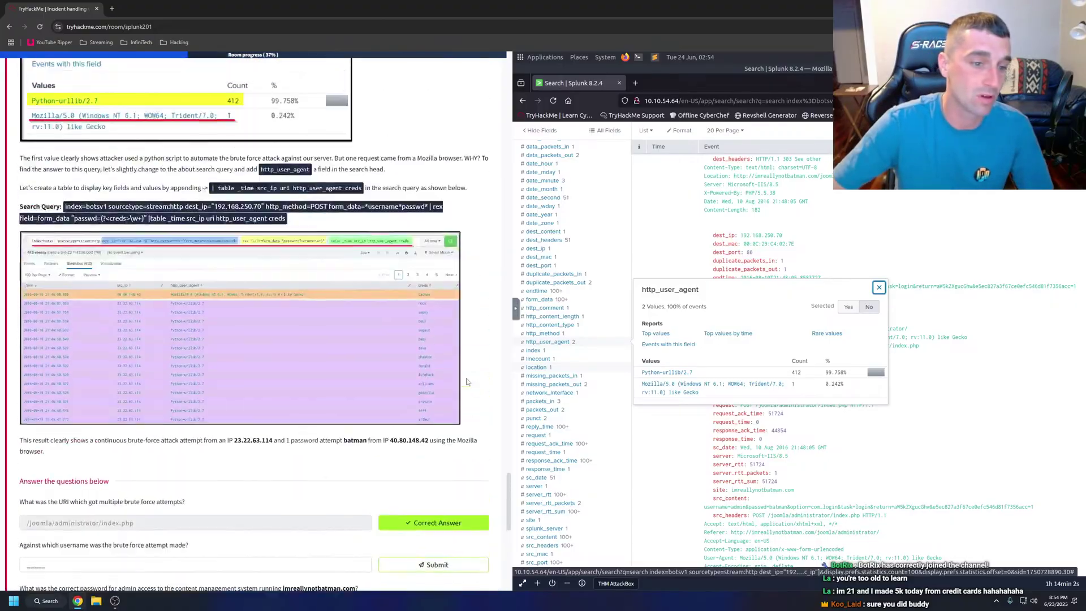
{"action": "scroll", "coordinate": [467, 382], "scroll_direction": "up", "scroll_amount": 3}
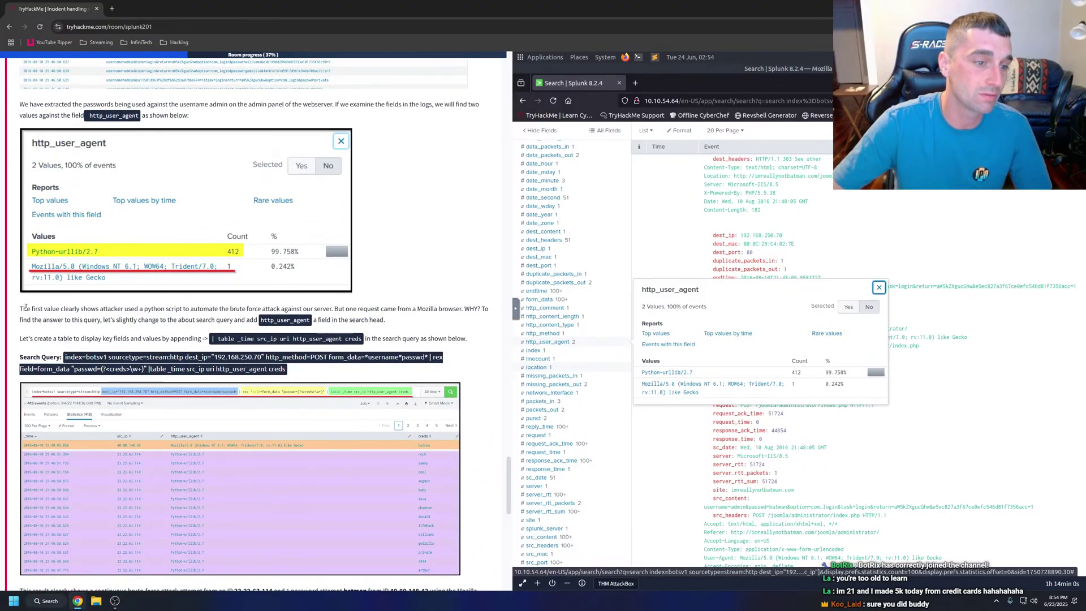
Have the tutorial paragraph about the Mozilla request read aloud.
{"action": "left_click_drag", "start_coordinate": [20, 309], "coordinate": [470, 340]}
{"action": "right_click", "coordinate": [470, 339]}
{"action": "left_click", "coordinate": [487, 449]}
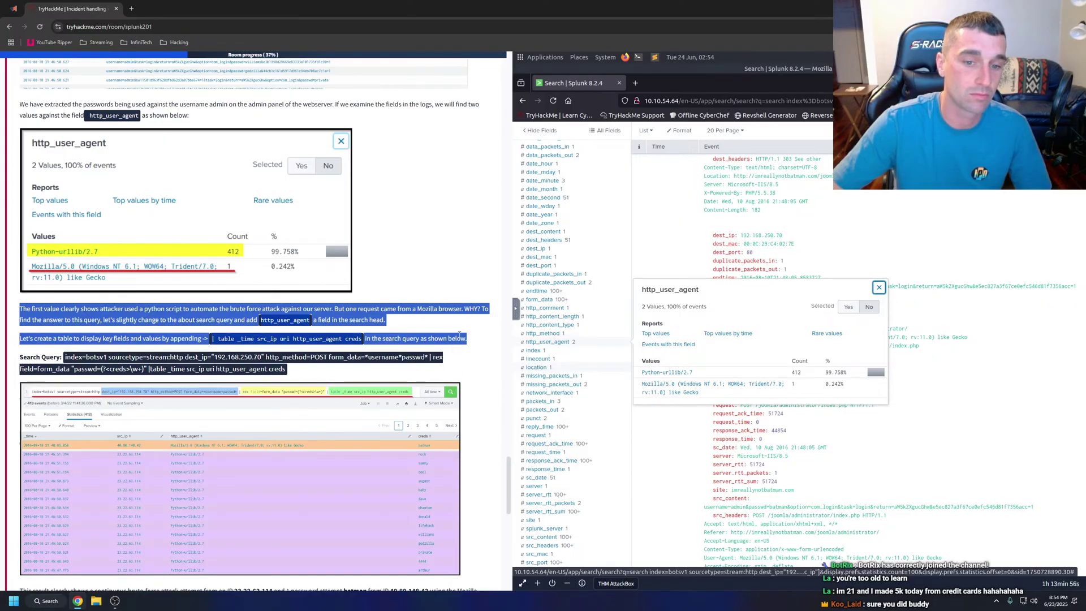
{"action": "left_click", "coordinate": [459, 334]}
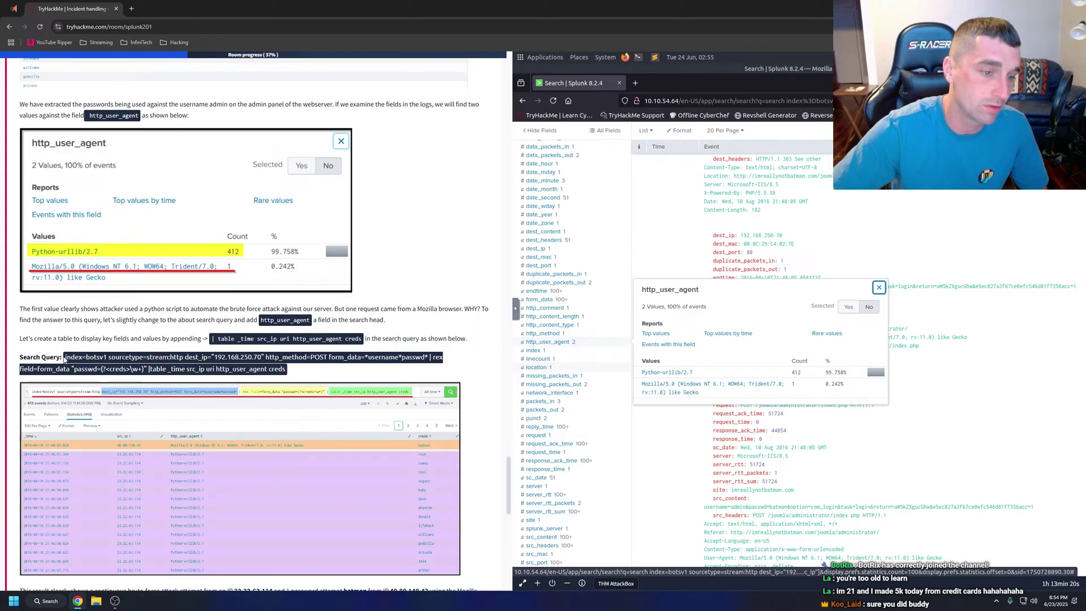
Copy the tutorial's table search query.
{"action": "left_click_drag", "start_coordinate": [64, 360], "coordinate": [285, 374]}
{"action": "right_click", "coordinate": [282, 373]}
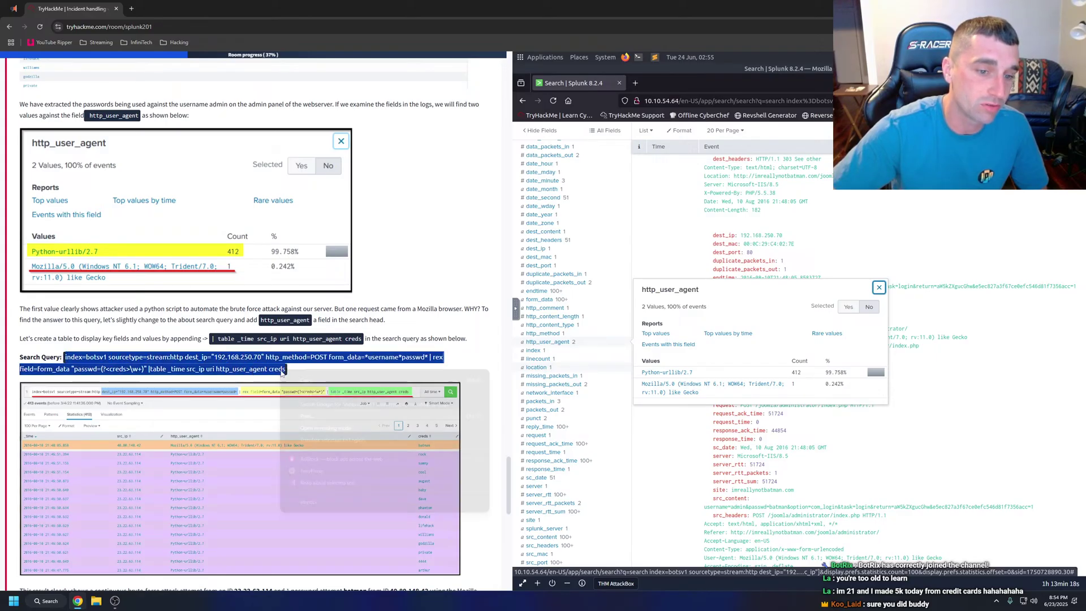
{"action": "left_click", "coordinate": [305, 380]}
{"action": "left_click", "coordinate": [304, 370]}
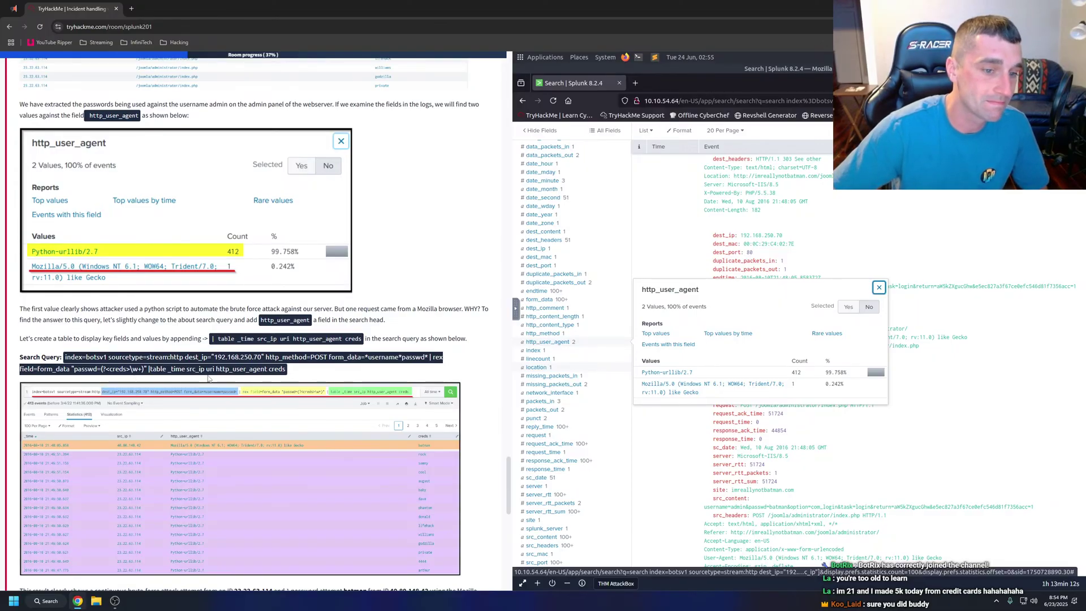
Replace the Splunk search with the copied table _time src_ip uri http_user_agent creds query and run it.
{"action": "left_click", "coordinate": [668, 344]}
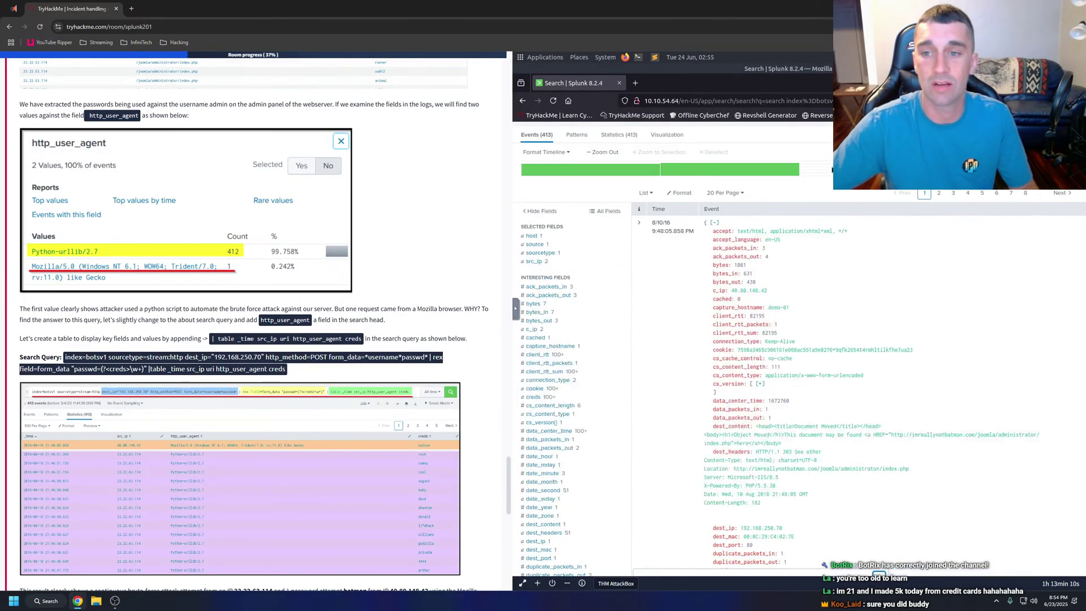
{"action": "left_click", "coordinate": [521, 188]}
{"action": "key", "text": "ctrl+a"}
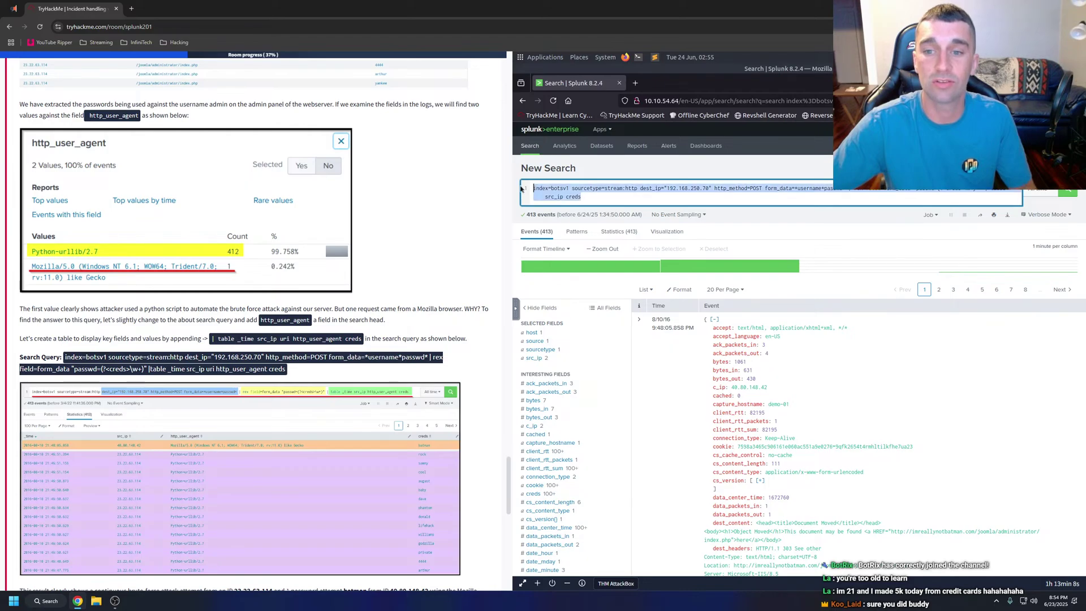
{"action": "key", "text": "ctrl+v"}
{"action": "key", "text": "Return"}
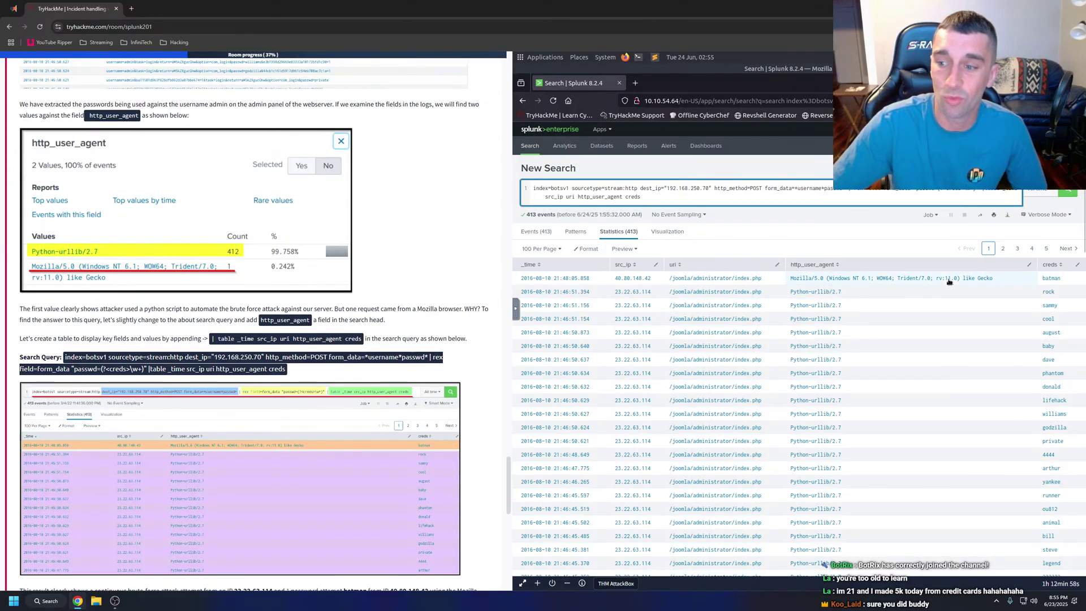
{"action": "scroll", "coordinate": [192, 329], "scroll_direction": "down", "scroll_amount": 4}
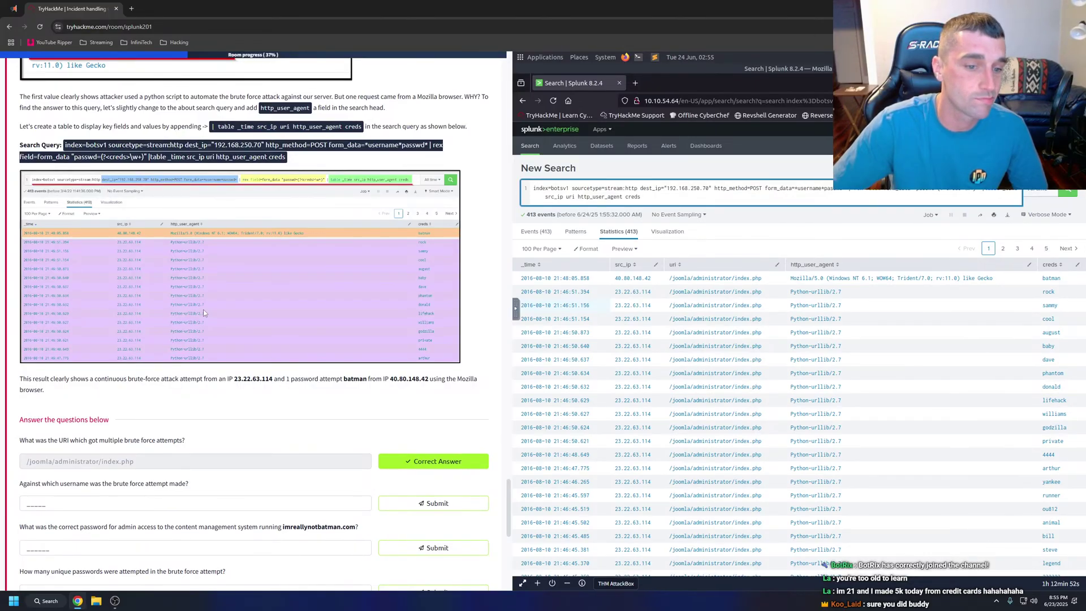
Select the tutorial paragraph summarizing the brute-force results and apply a context-menu action to it.
{"action": "left_click_drag", "start_coordinate": [20, 379], "coordinate": [64, 390]}
{"action": "right_click", "coordinate": [50, 378]}
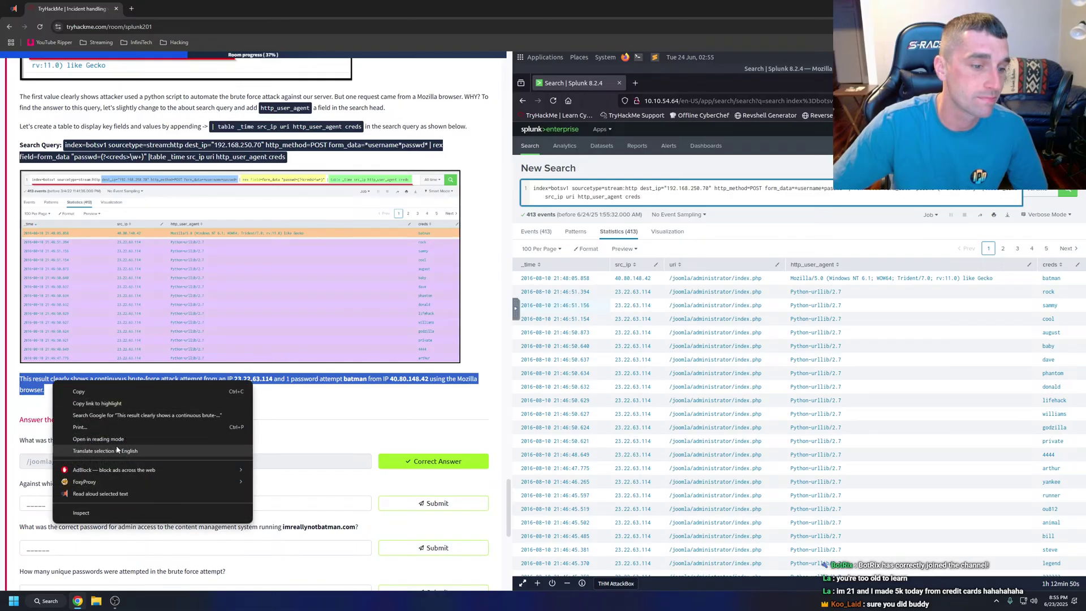
{"action": "left_click", "coordinate": [74, 385]}
{"action": "left_click", "coordinate": [159, 403]}
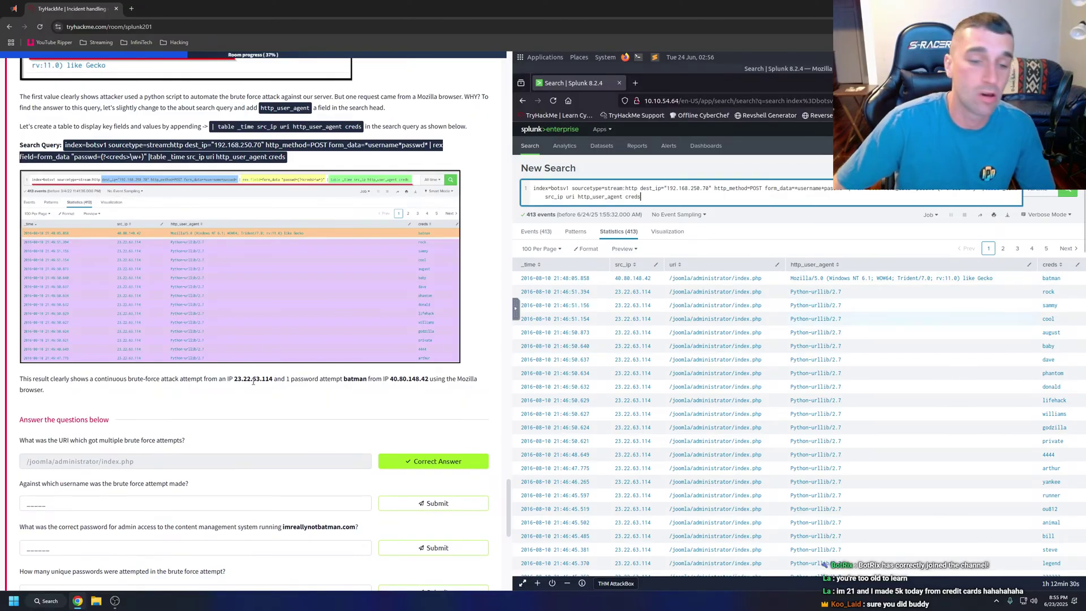
{"action": "scroll", "coordinate": [174, 383], "scroll_direction": "down", "scroll_amount": 2}
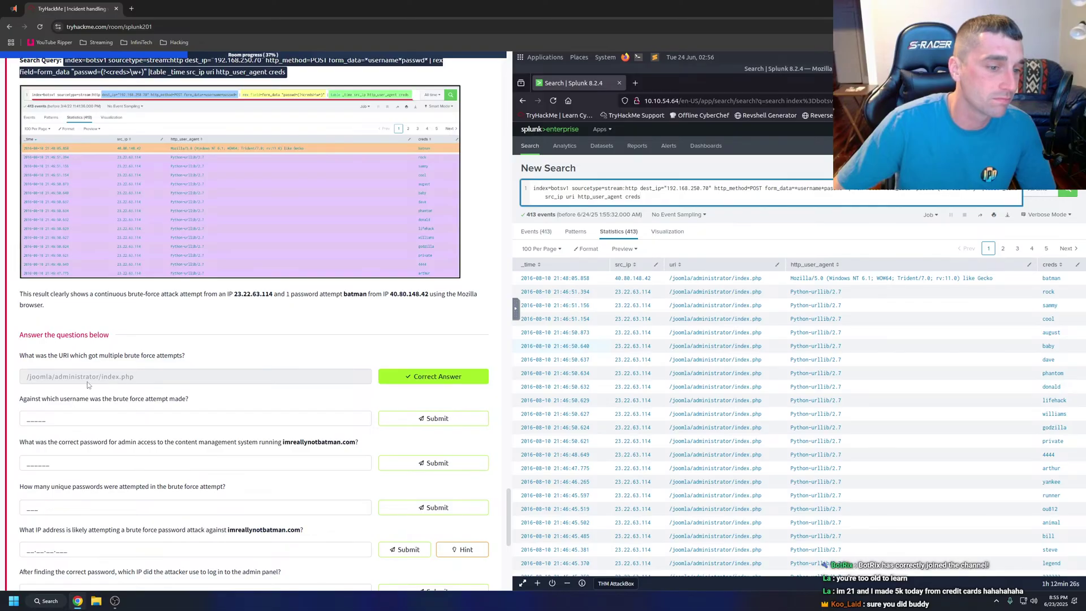
Answer 'admin' as the brute-forced username and submit the recovered admin password.
{"action": "left_click", "coordinate": [73, 422]}
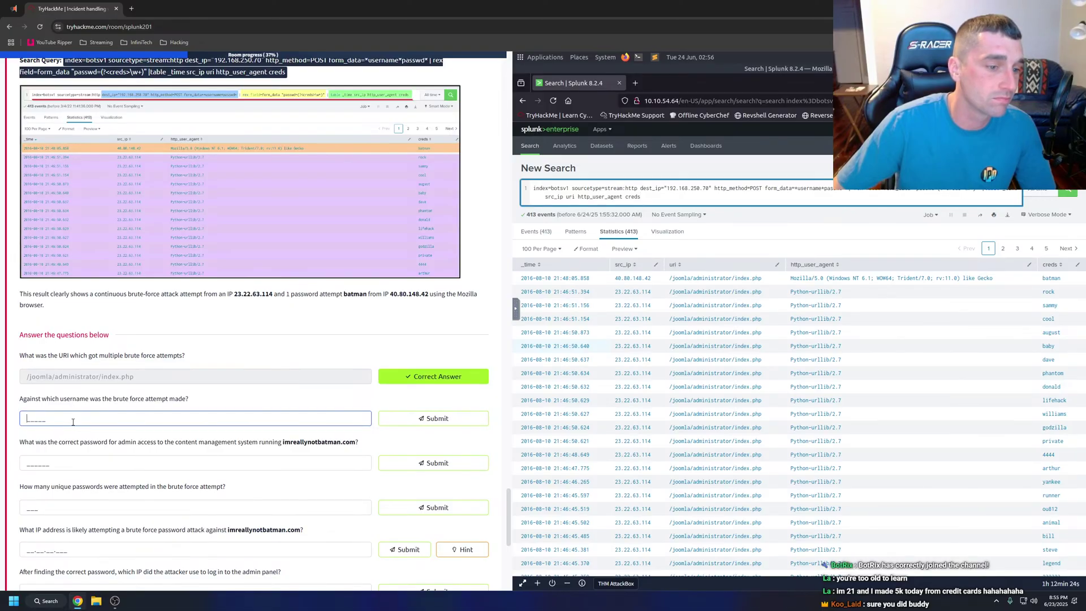
{"action": "type", "text": "admin"}
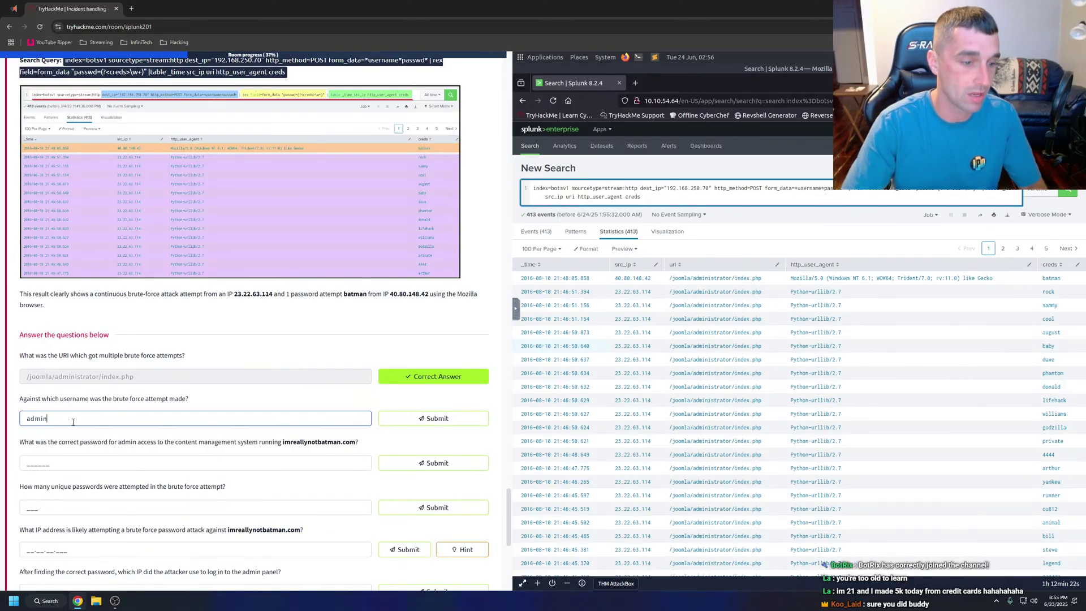
{"action": "key", "text": "Return"}
{"action": "scroll", "coordinate": [73, 422], "scroll_direction": "down", "scroll_amount": 1}
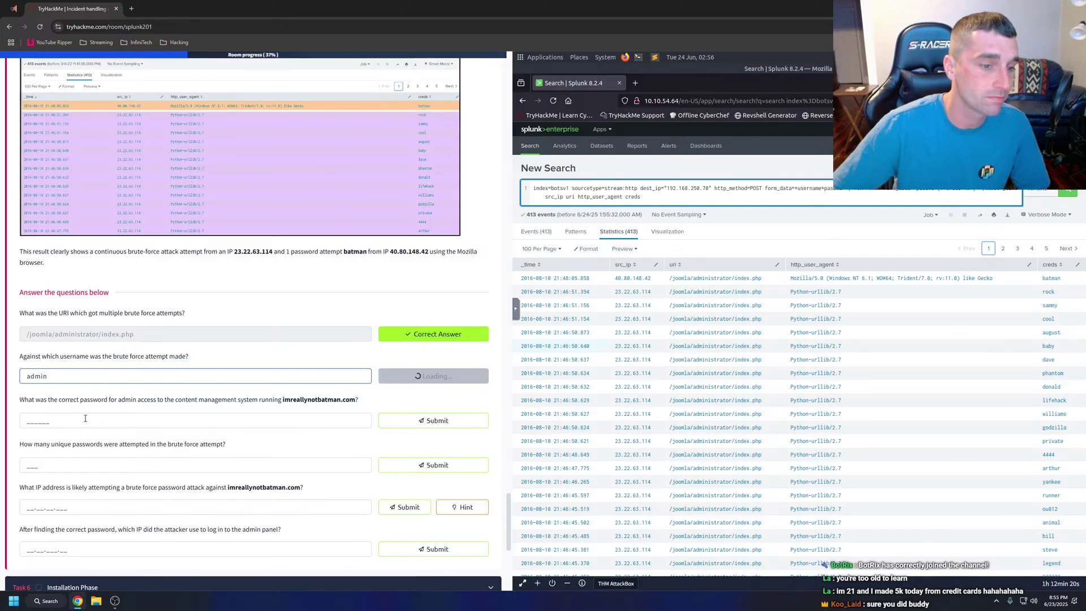
{"action": "left_click", "coordinate": [86, 418]}
{"action": "type", "text": "batman"}
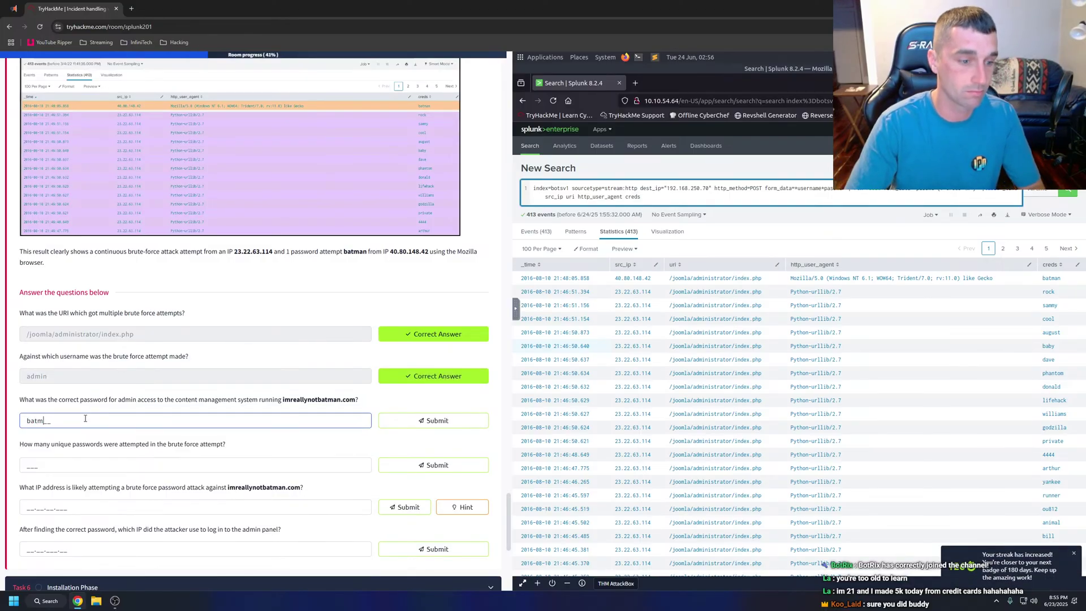
{"action": "key", "text": "Return"}
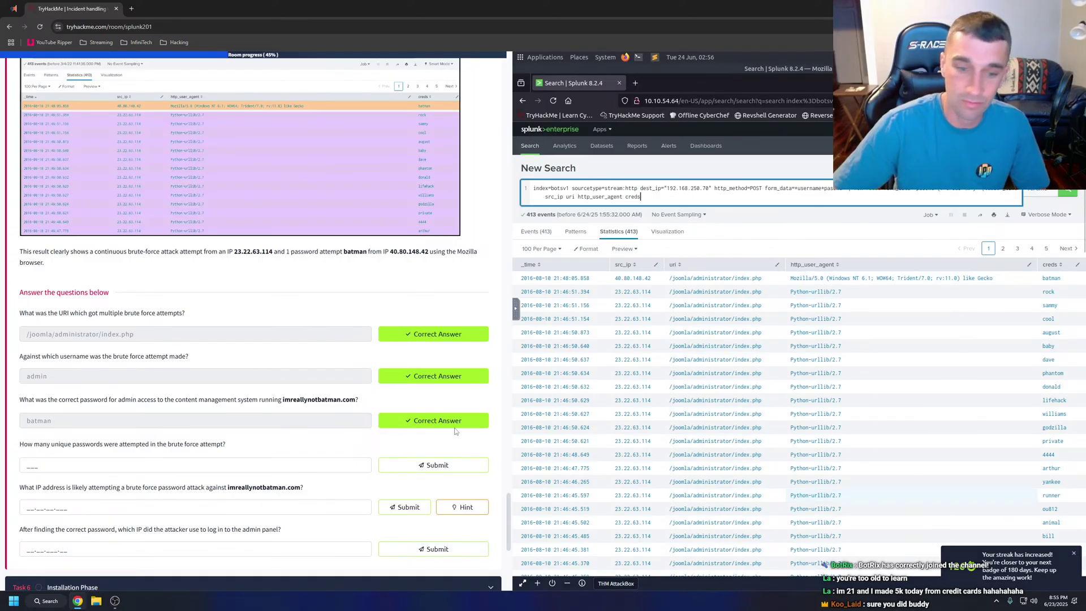
Answer 412 unique passwords, brute-force IP 23.22.63.114, and admin login IP 40.80.148.42.
{"action": "scroll", "coordinate": [455, 431], "scroll_direction": "down", "scroll_amount": 2}
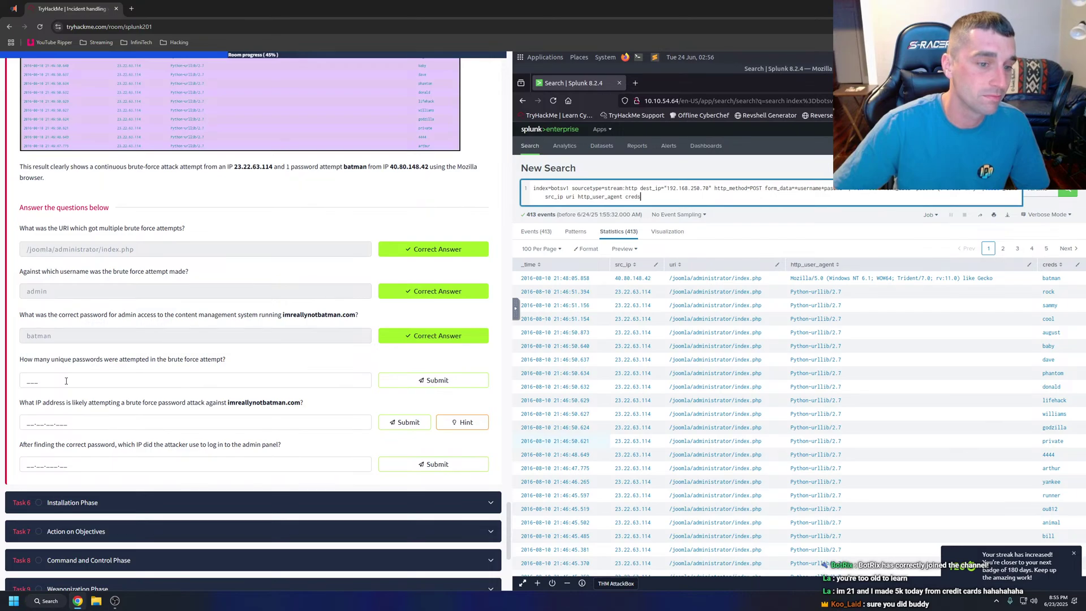
{"action": "left_click", "coordinate": [66, 380]}
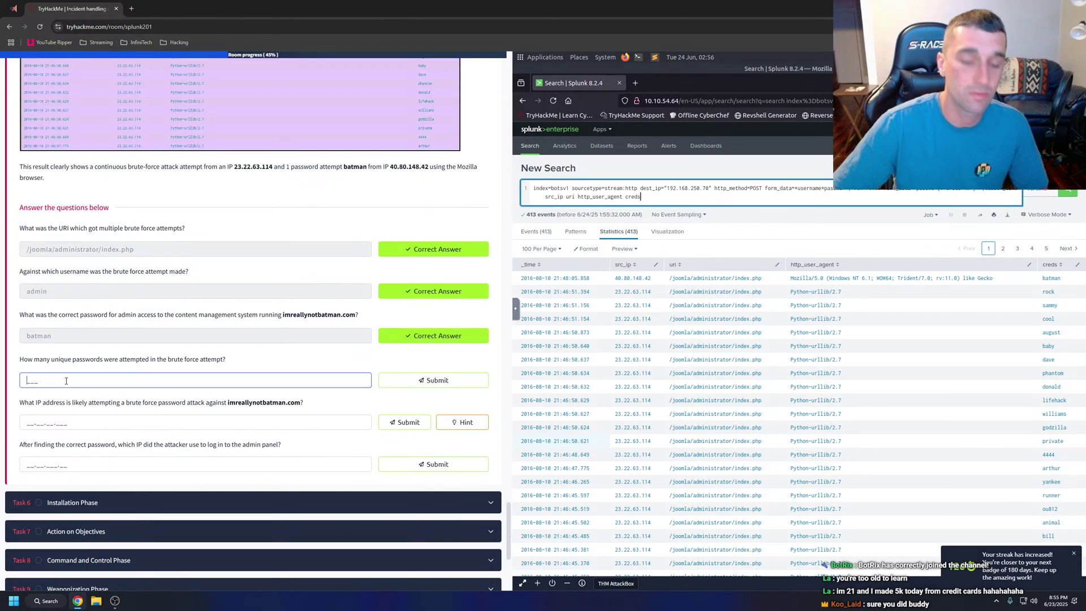
{"action": "type", "text": "412"}
{"action": "key", "text": "Return"}
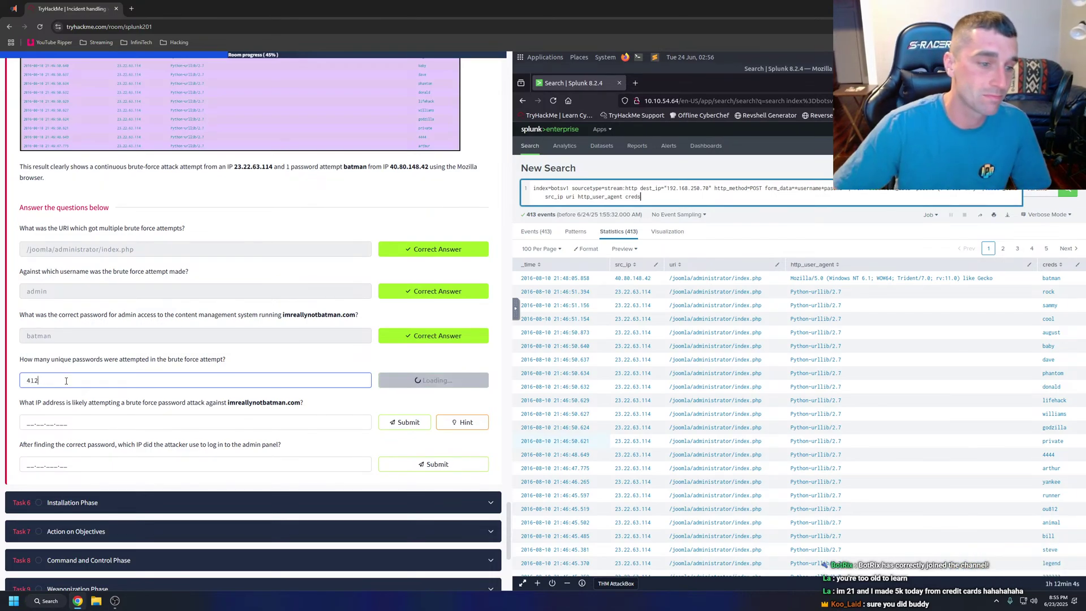
{"action": "left_click", "coordinate": [78, 422]}
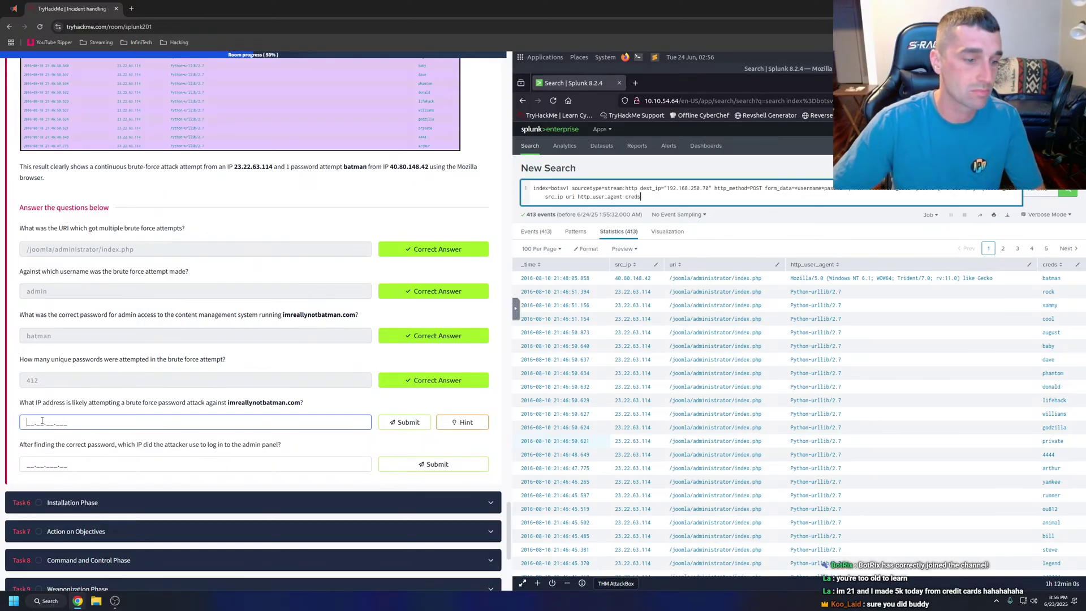
{"action": "type", "text": "23.22"}
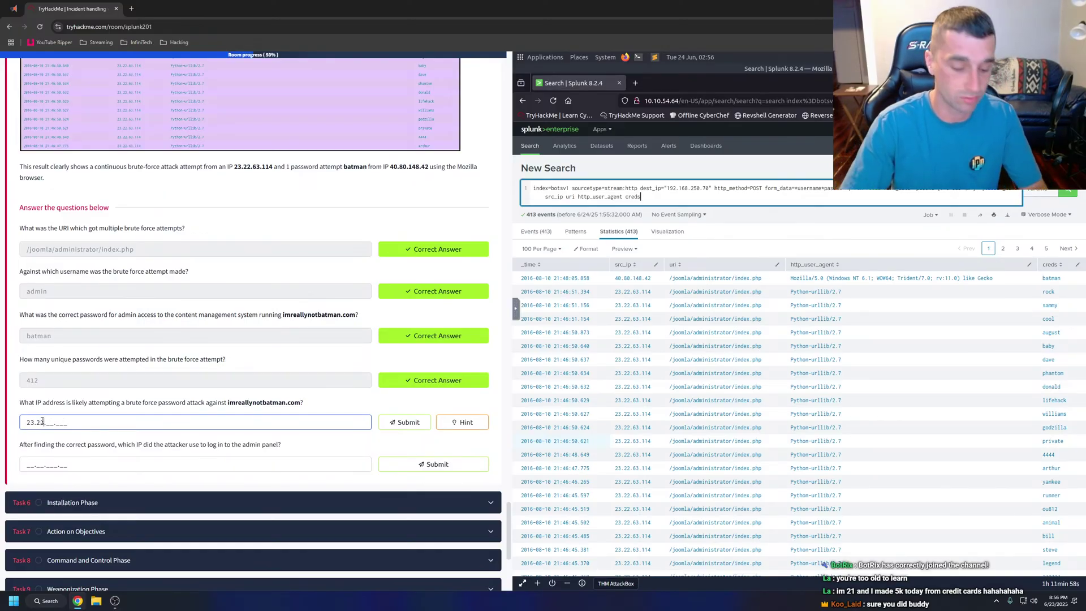
{"action": "type", "text": ".63.11"}
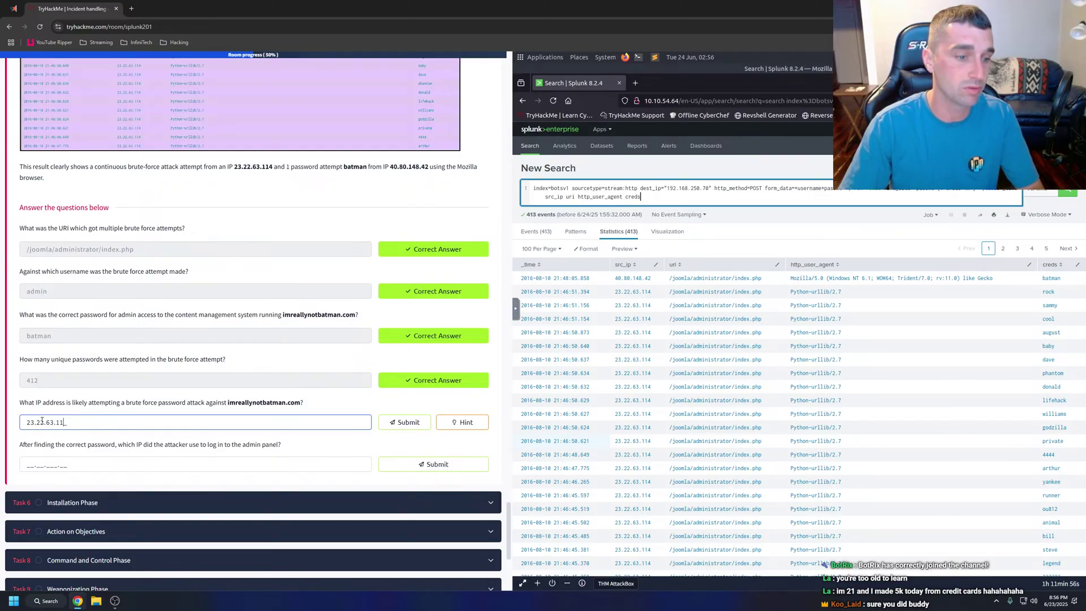
{"action": "type", "text": "4"}
{"action": "key", "text": "Return"}
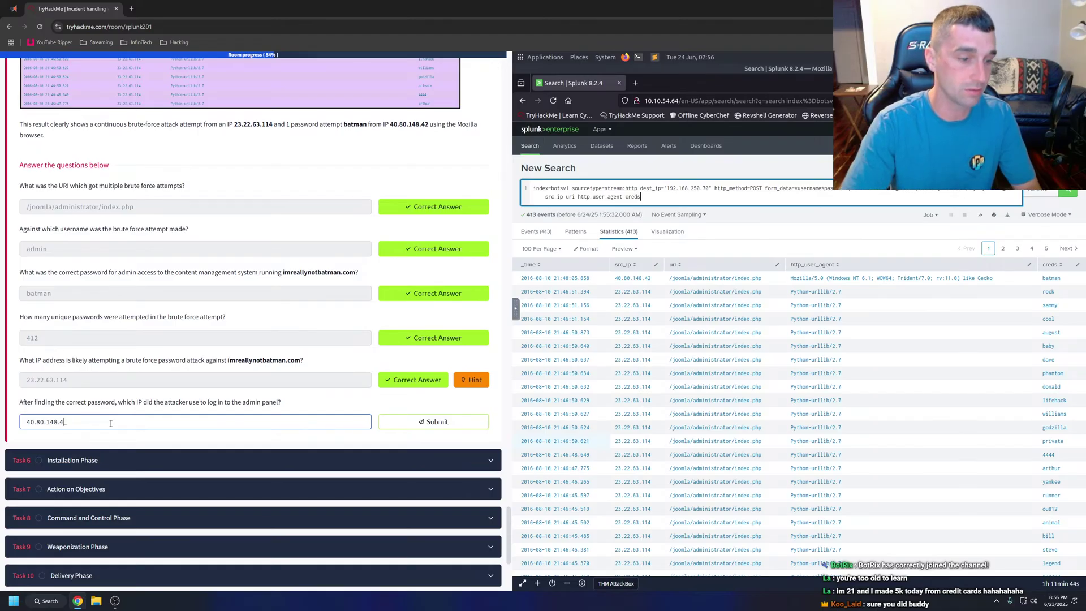
{"action": "type", "text": "2"}
{"action": "key", "text": "Return"}
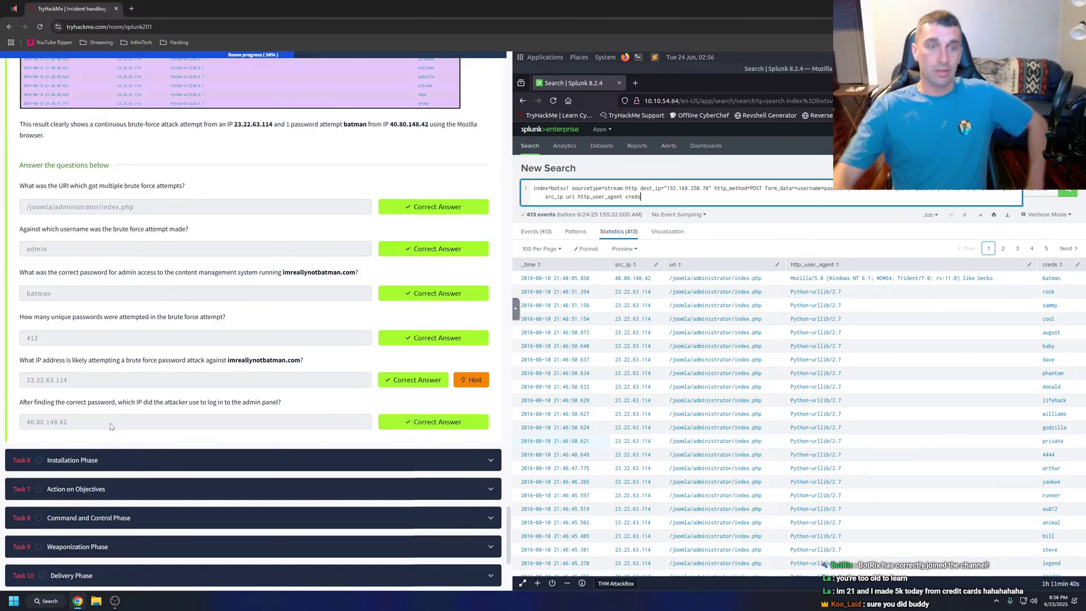
Load tryhackme.com in a new browser tab.
{"action": "left_click", "coordinate": [131, 8]}
{"action": "type", "text": "tryhackme.com"}
{"action": "key", "text": "Return"}
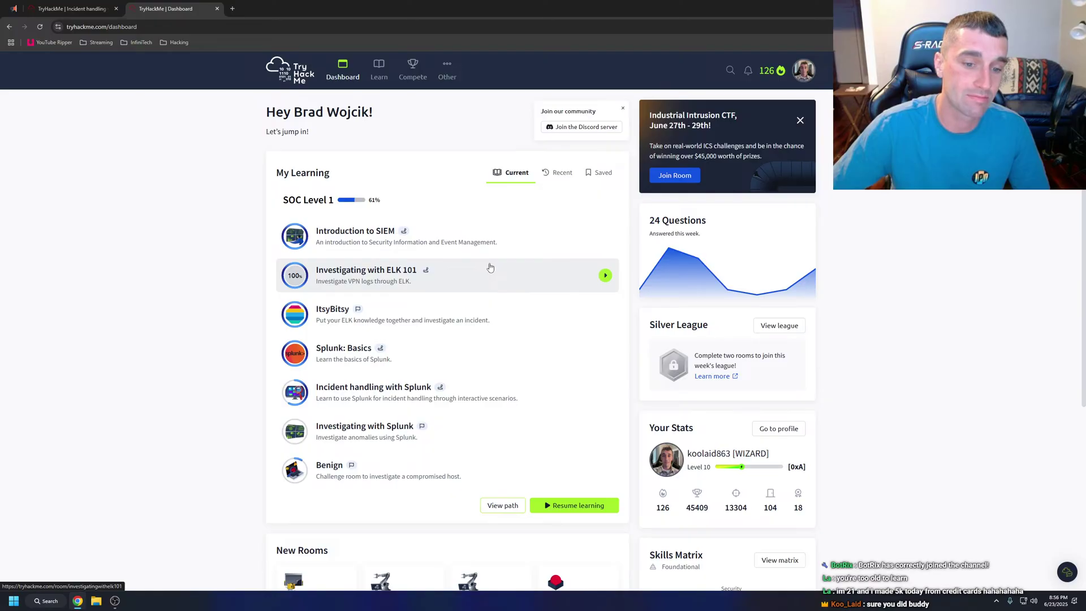
Go via the profile and Dashboard to open the Investigating with Splunk room from My Learning.
{"action": "left_click", "coordinate": [803, 70]}
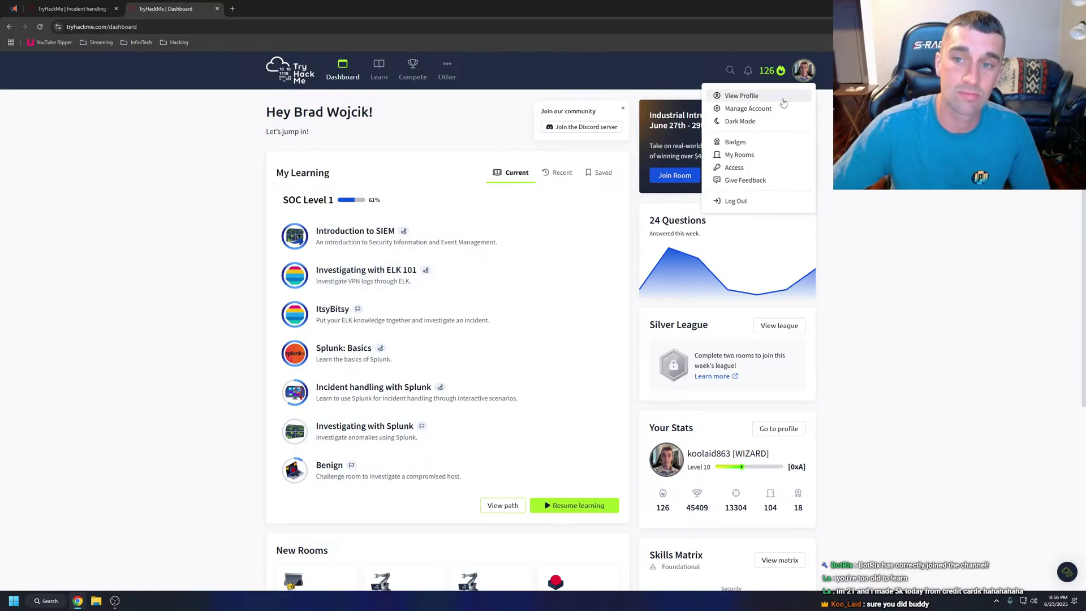
{"action": "left_click", "coordinate": [783, 101]}
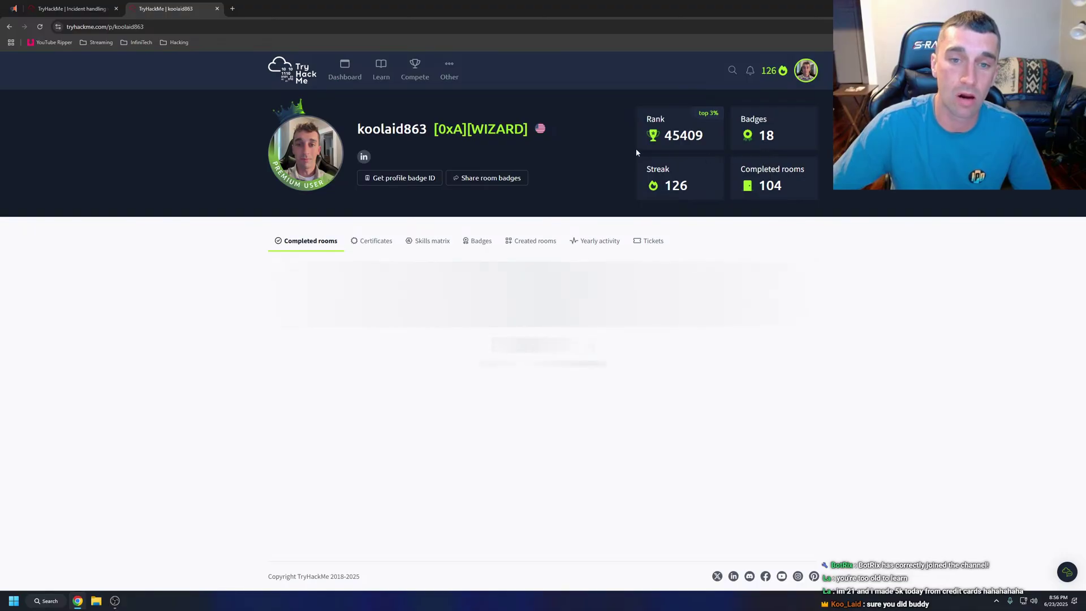
{"action": "left_click", "coordinate": [340, 70]}
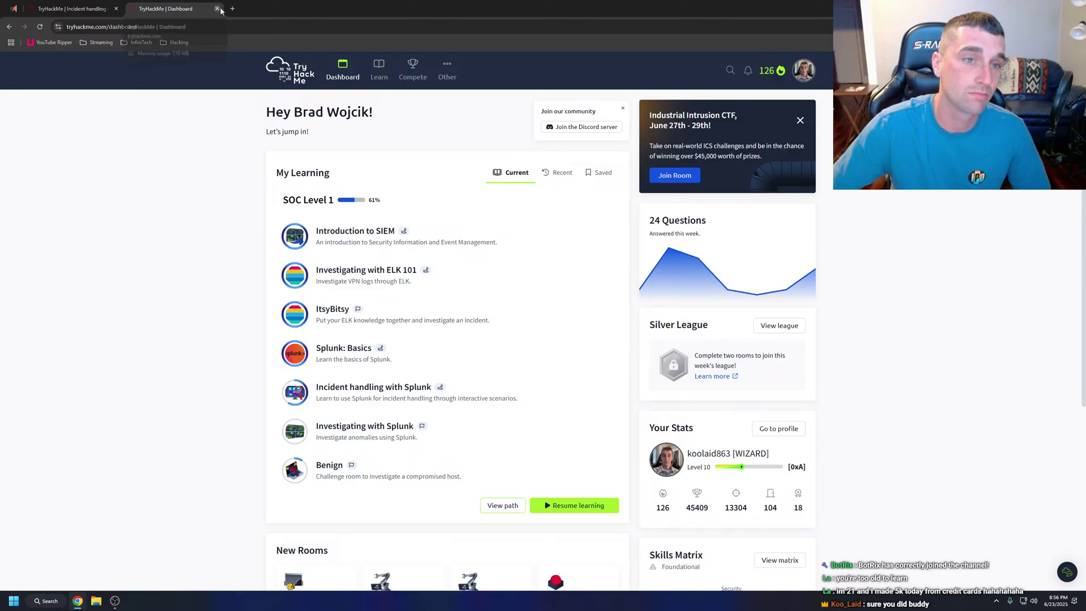
{"action": "left_click", "coordinate": [390, 440]}
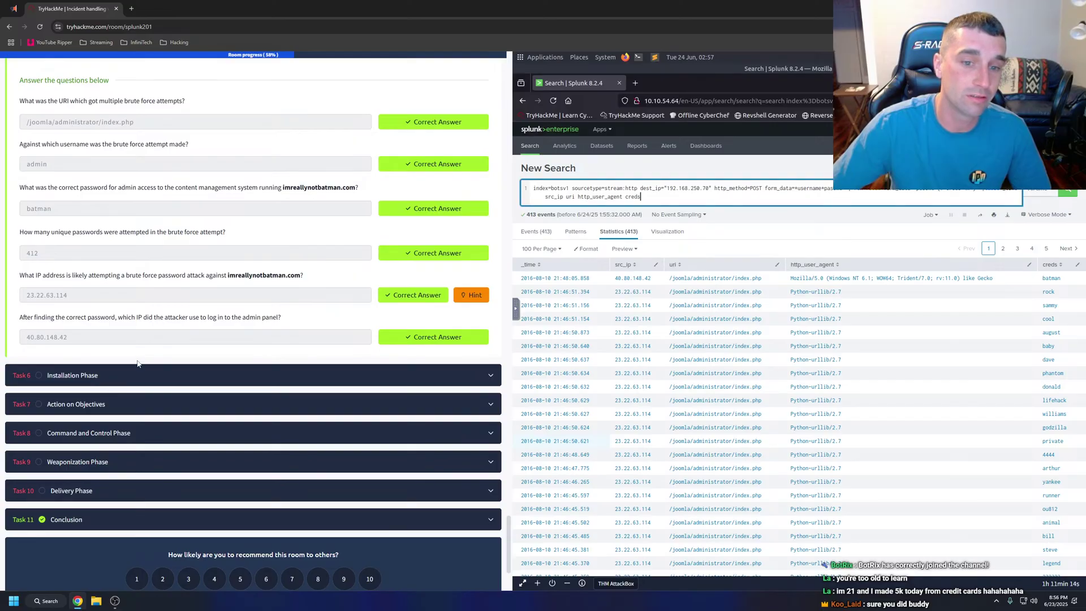
Expand the Task 6 Installation Phase section and scroll through its walkthrough.
{"action": "scroll", "coordinate": [131, 366], "scroll_direction": "up", "scroll_amount": 1}
{"action": "left_click", "coordinate": [104, 422]}
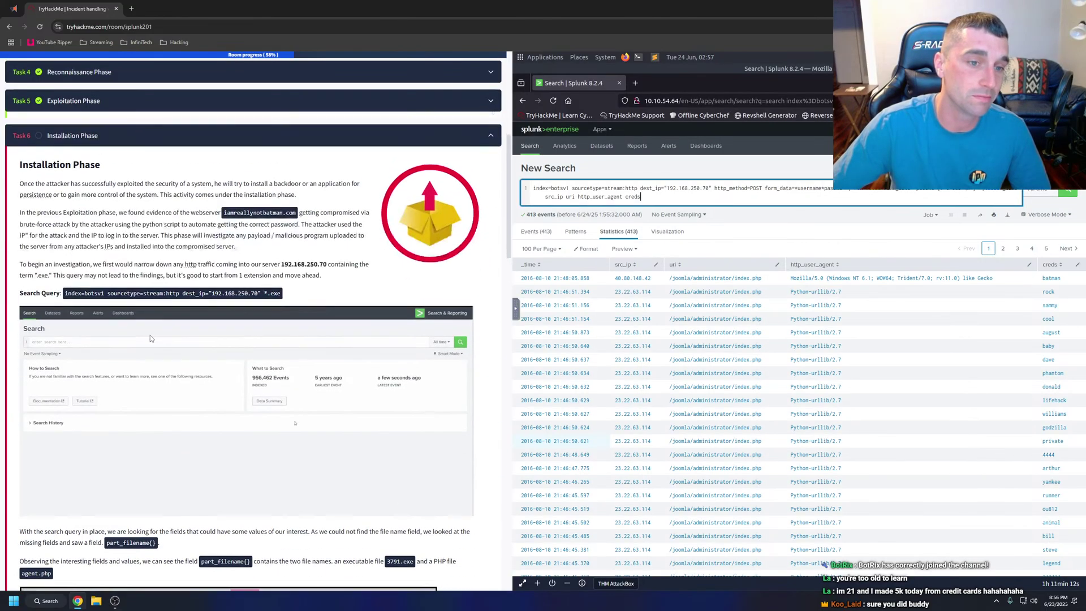
{"action": "scroll", "coordinate": [205, 315], "scroll_direction": "down", "scroll_amount": 10}
{"action": "scroll", "coordinate": [205, 314], "scroll_direction": "down", "scroll_amount": 15}
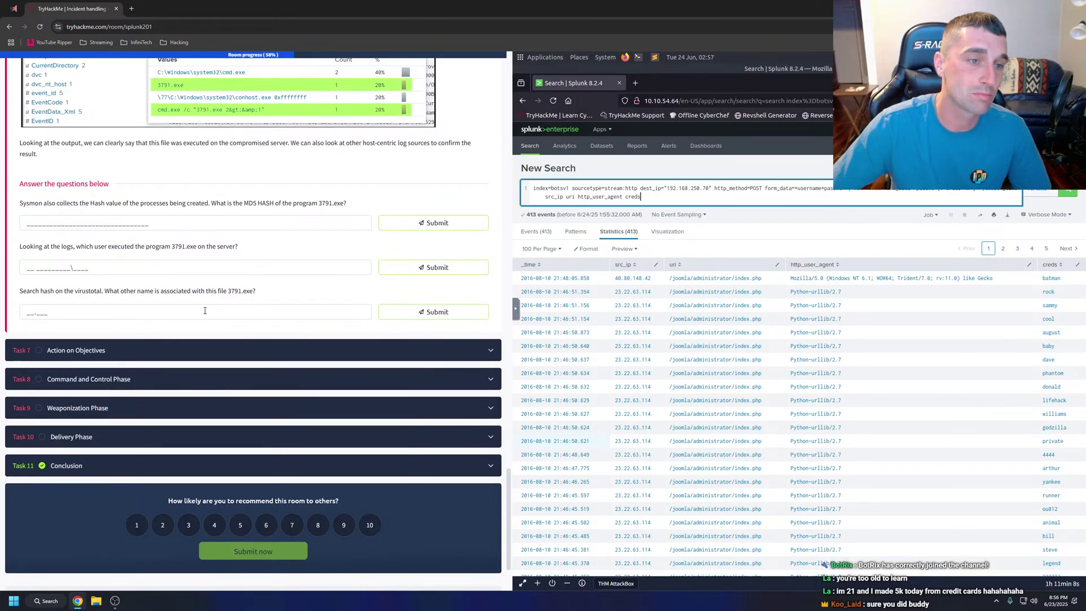
{"action": "scroll", "coordinate": [205, 311], "scroll_direction": "up", "scroll_amount": 15}
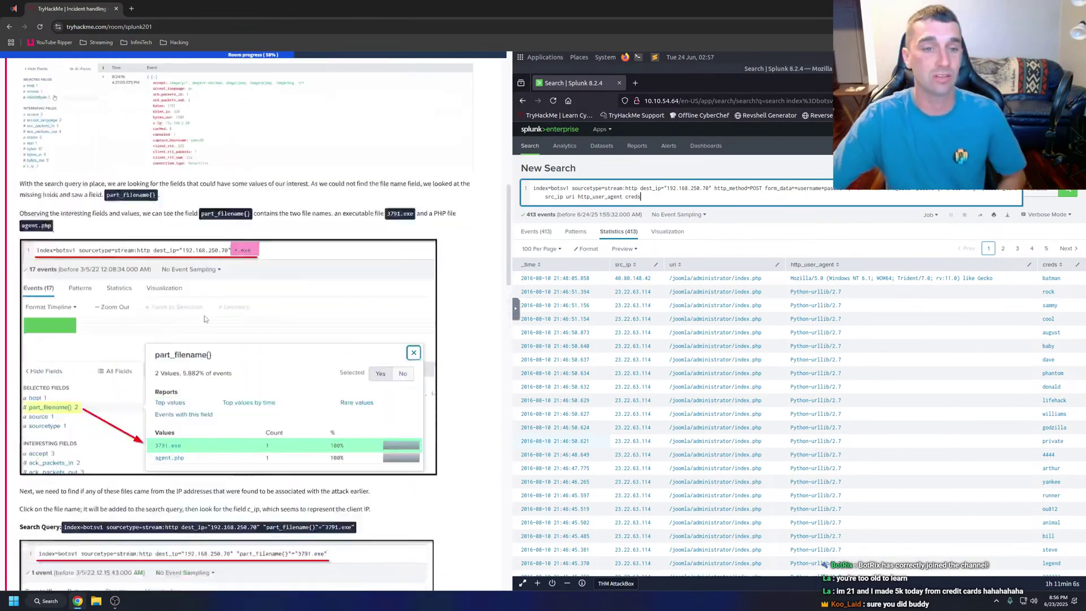
{"action": "scroll", "coordinate": [205, 318], "scroll_direction": "up", "scroll_amount": 6}
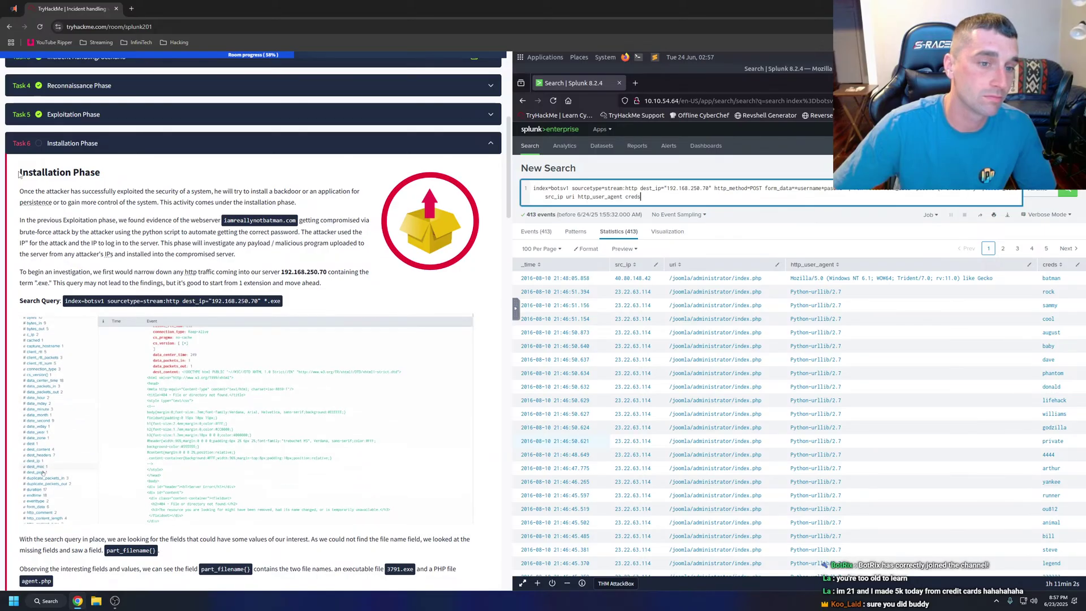
Select the Installation Phase introduction text, then dismiss the context menu and selection.
{"action": "left_click_drag", "start_coordinate": [18, 175], "coordinate": [314, 281]}
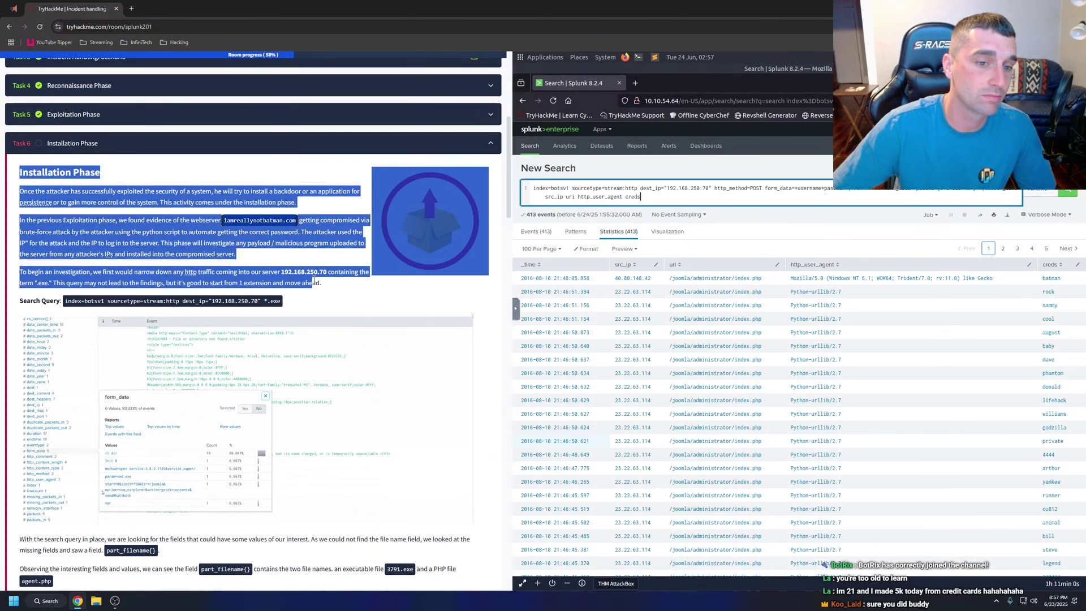
{"action": "right_click", "coordinate": [314, 280]}
{"action": "left_click", "coordinate": [346, 396]}
{"action": "left_click", "coordinate": [336, 298]}
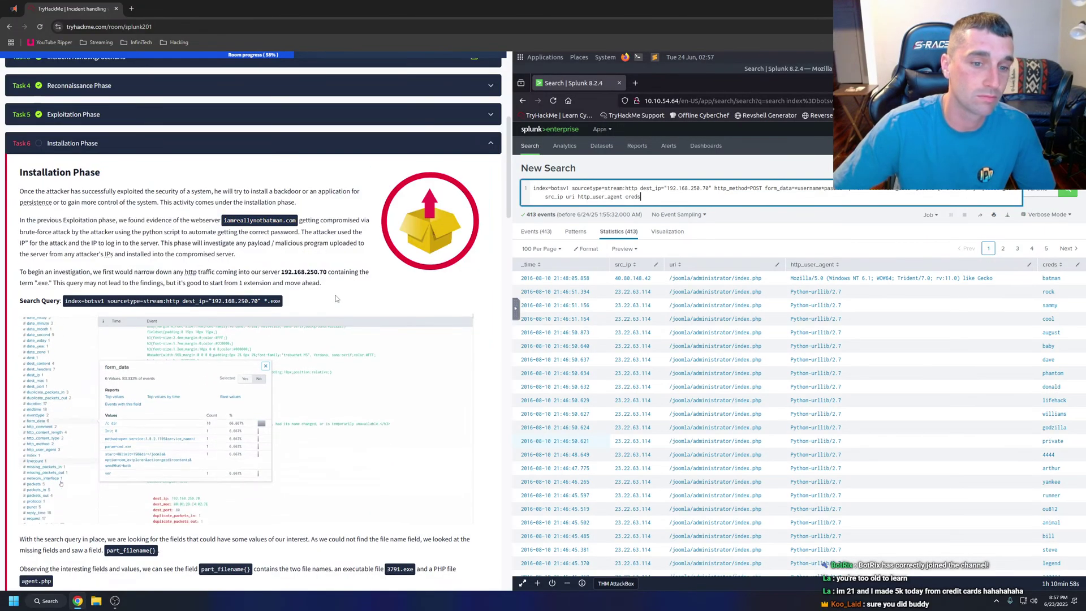
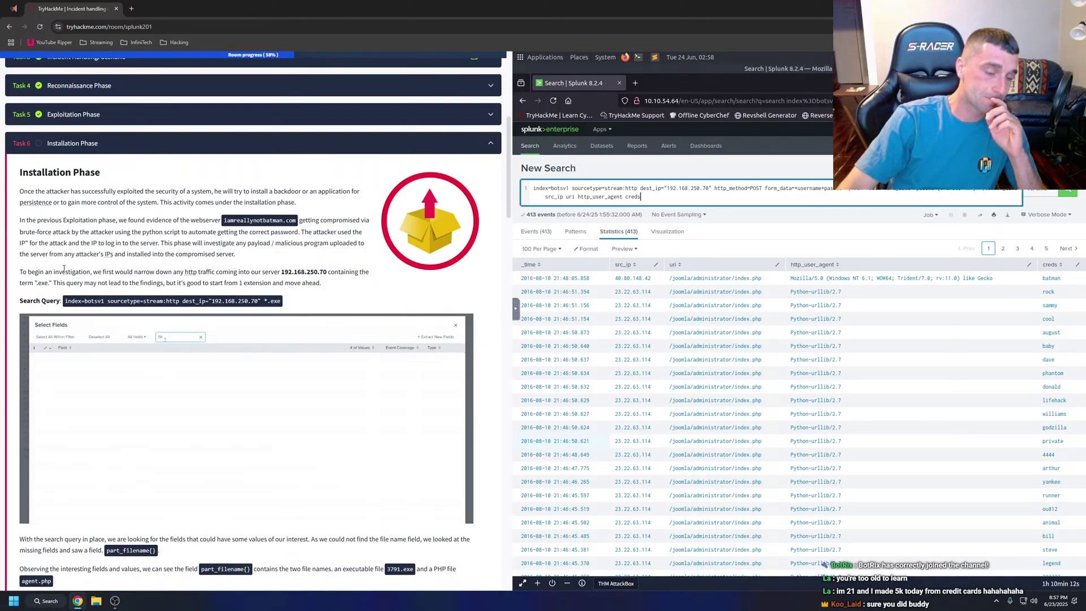
Copy the tutorial's dest_ip="192.168.250.70" *.exe query into the Splunk search and run it.
{"action": "scroll", "coordinate": [64, 269], "scroll_direction": "down", "scroll_amount": 1}
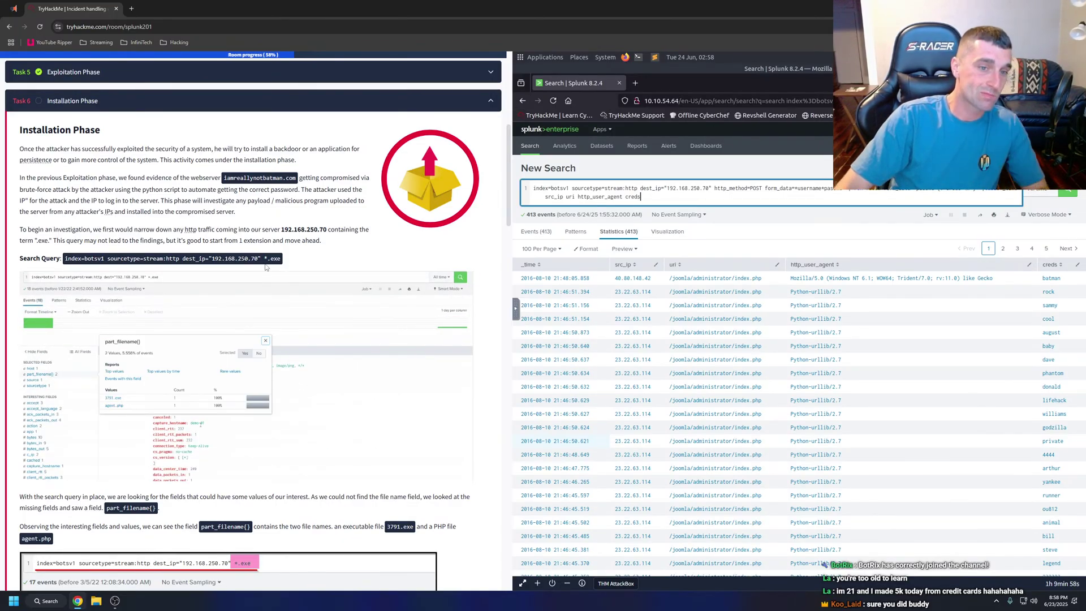
{"action": "left_click_drag", "start_coordinate": [281, 258], "coordinate": [61, 258]}
{"action": "key", "text": "ctrl+c"}
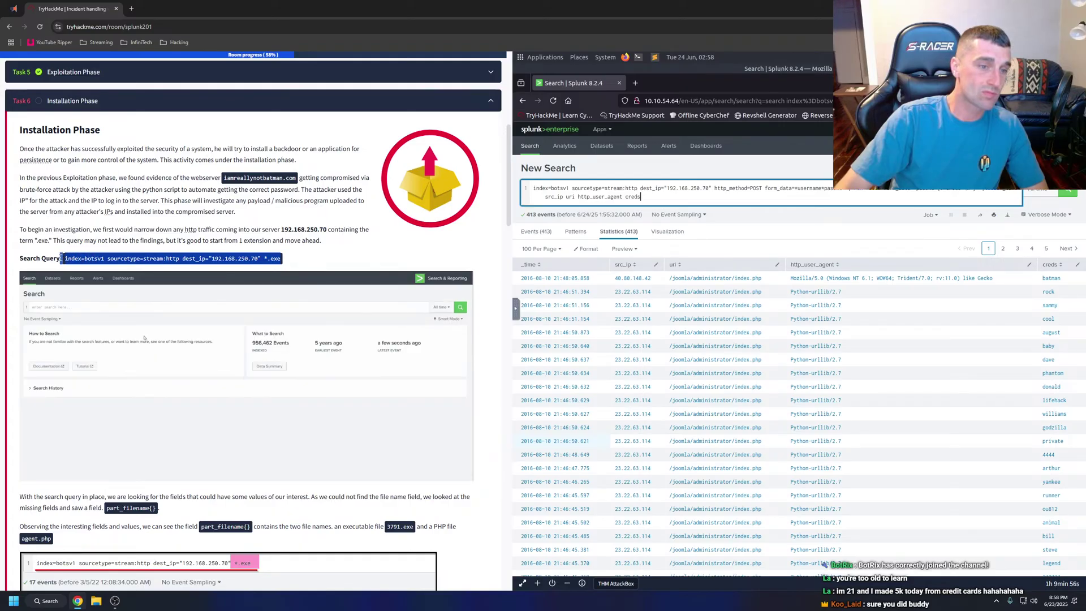
{"action": "left_click", "coordinate": [629, 179]}
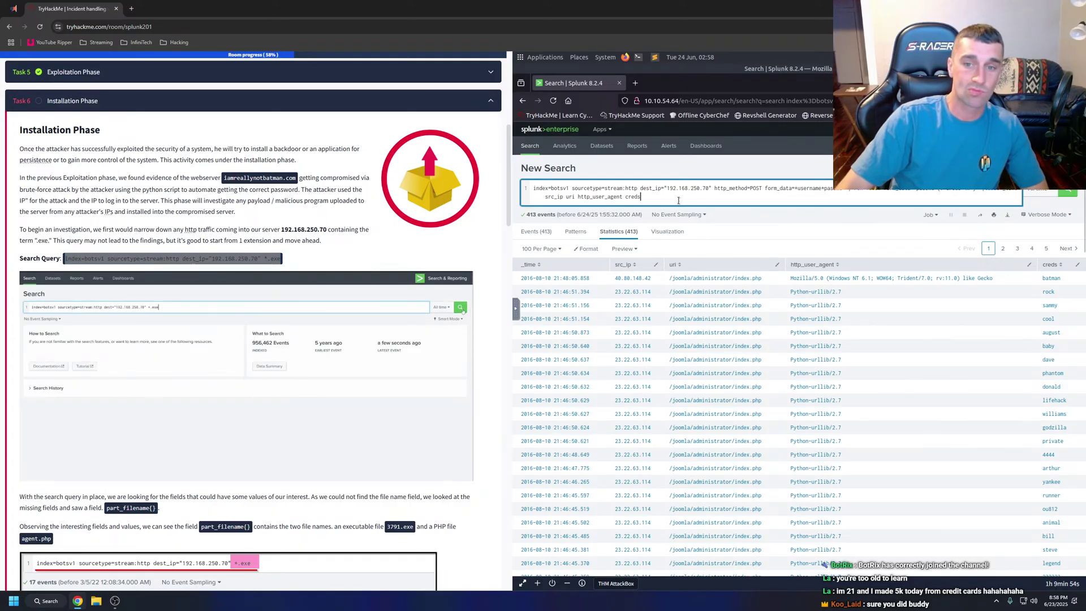
{"action": "key", "text": "ctrl+a"}
{"action": "key", "text": "ctrl+v"}
{"action": "key", "text": "Return"}
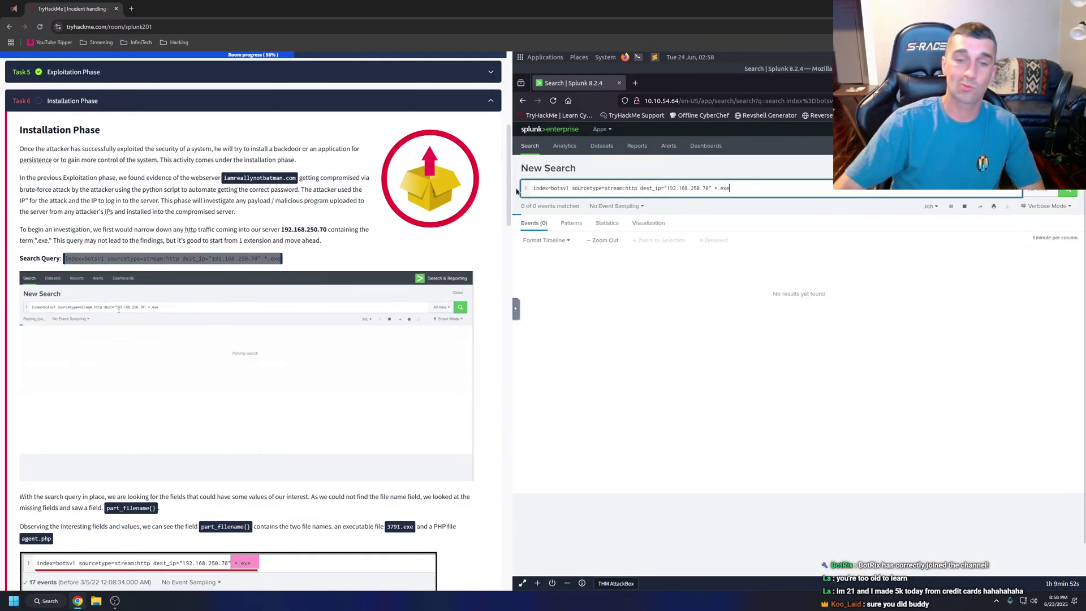
Load imbatman.com in a new browser tab.
{"action": "left_click", "coordinate": [131, 8]}
{"action": "type", "text": "i"}
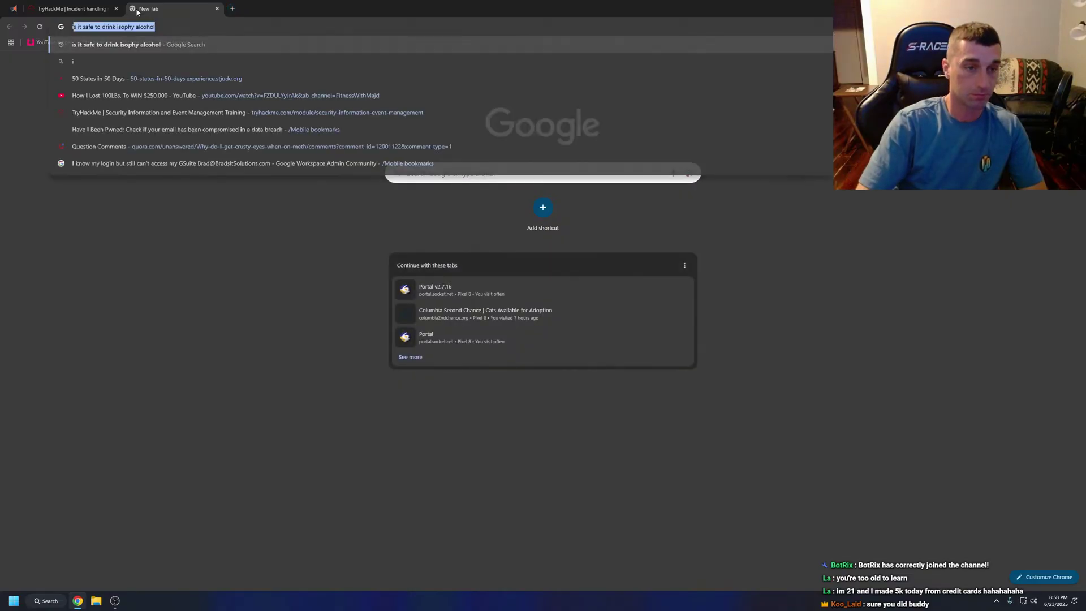
{"action": "type", "text": "mbatman.com"}
{"action": "key", "text": "Return"}
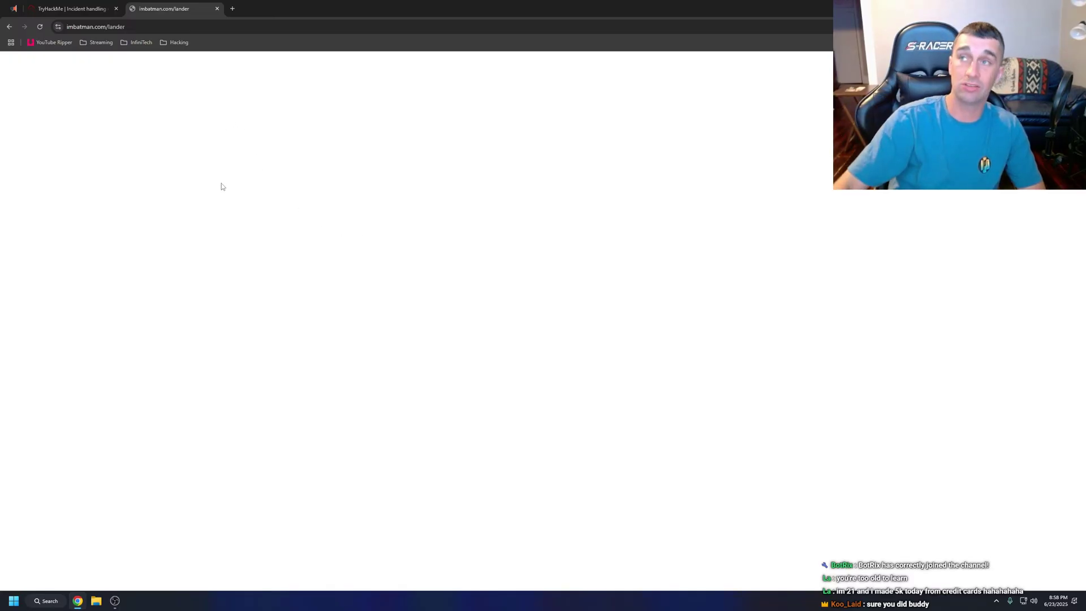
Load batman.com, proceeding past the insecure-site warning, and scroll its page.
{"action": "left_click", "coordinate": [165, 29]}
{"action": "type", "text": "batman"}
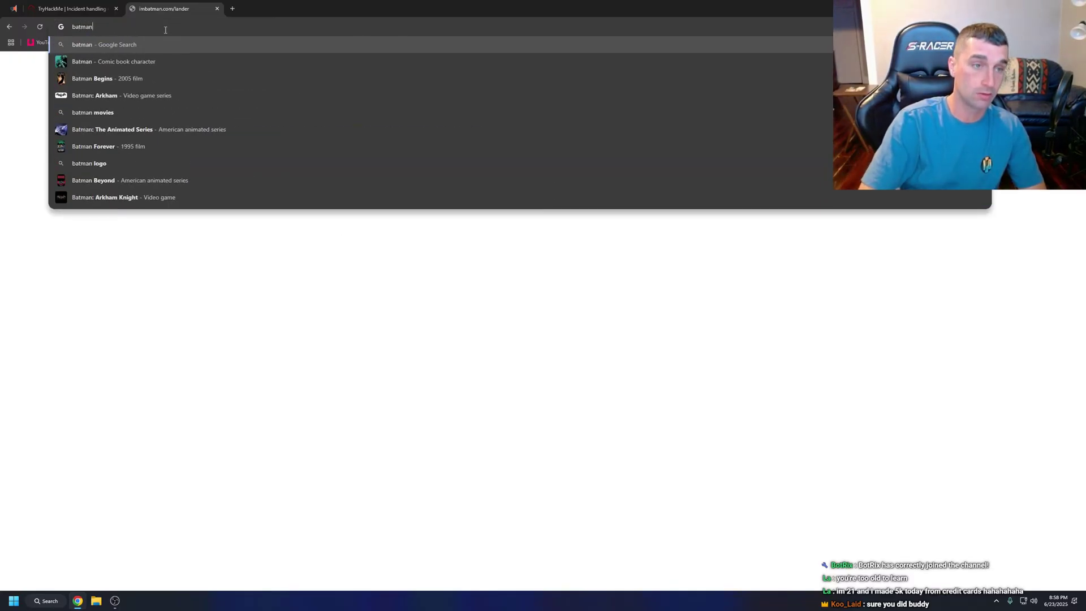
{"action": "type", "text": ".com"}
{"action": "key", "text": "Return"}
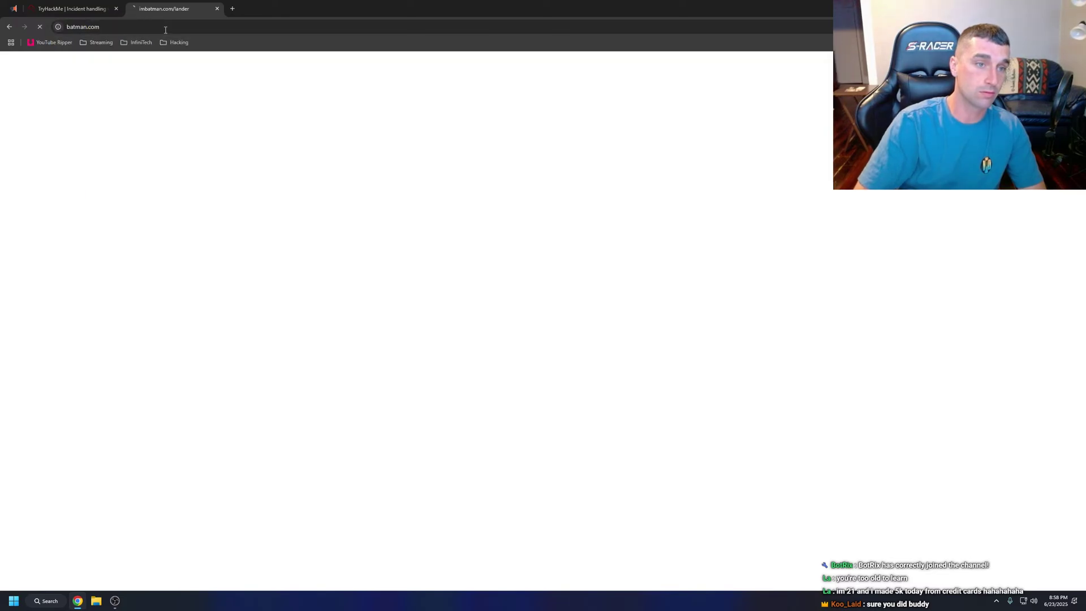
{"action": "left_click", "coordinate": [461, 293]}
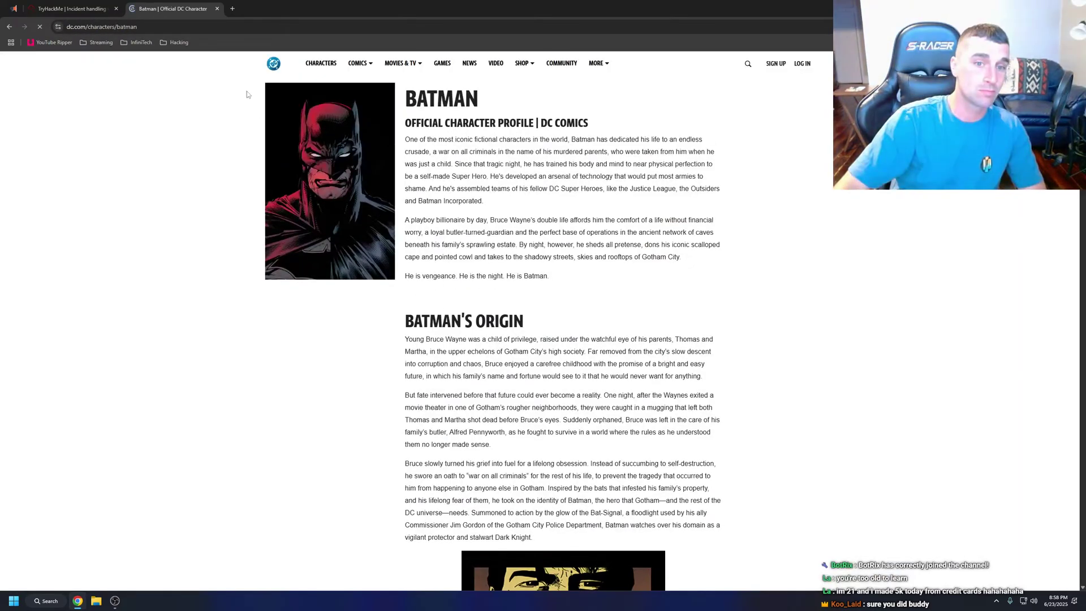
{"action": "scroll", "coordinate": [320, 190], "scroll_direction": "down", "scroll_amount": 5}
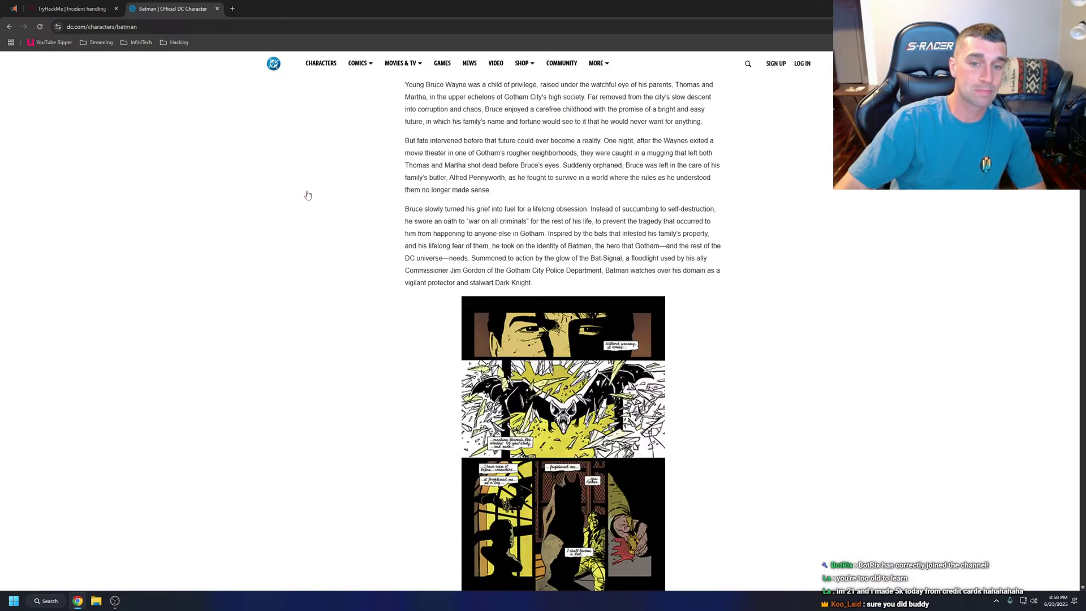
{"action": "scroll", "coordinate": [271, 141], "scroll_direction": "down", "scroll_amount": 10}
Load usa.com past the insecure-connection warning to show its US states map.
{"action": "left_click", "coordinate": [176, 28]}
{"action": "type", "text": "us"}
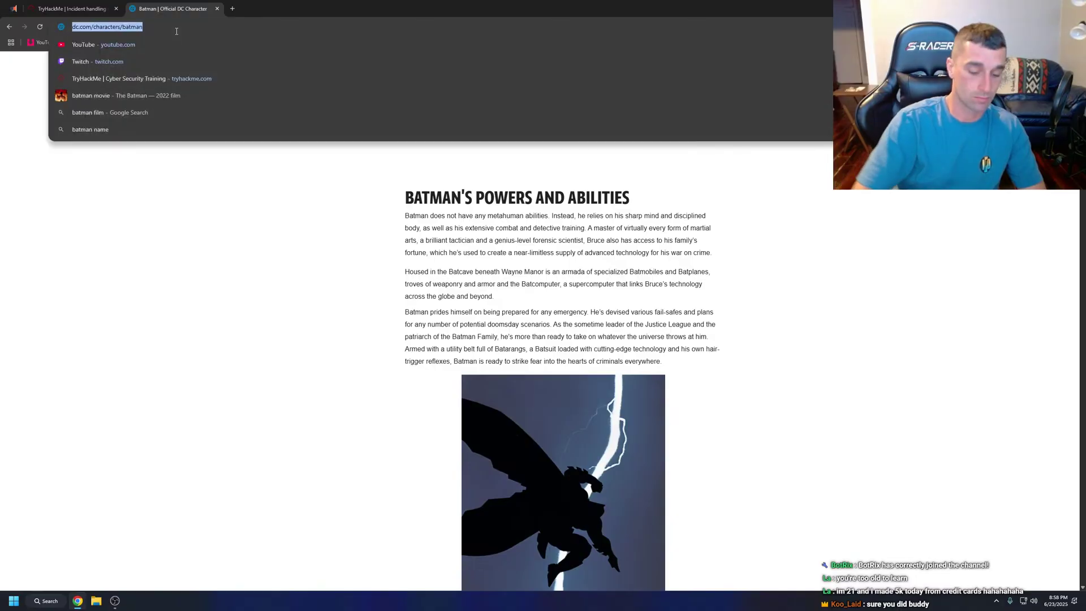
{"action": "type", "text": "a.com"}
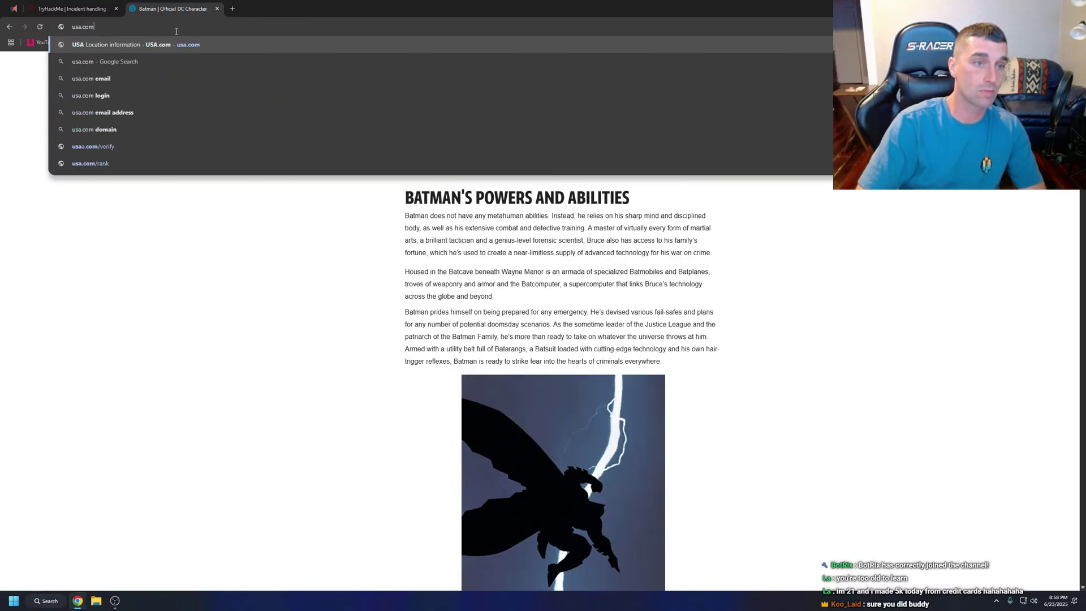
{"action": "key", "text": "Return"}
{"action": "left_click", "coordinate": [453, 295]}
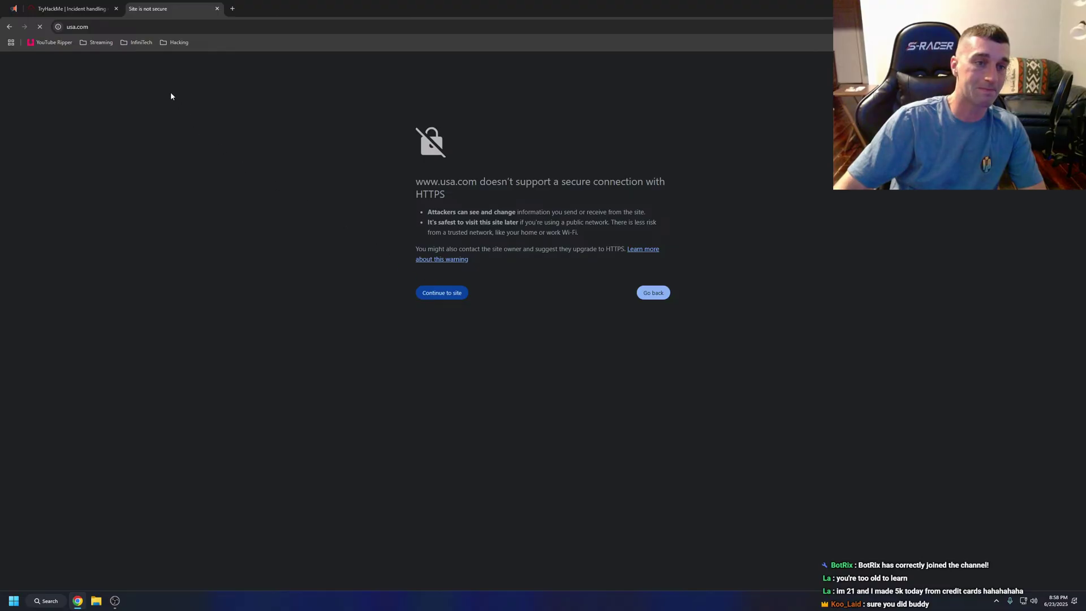
{"action": "left_click", "coordinate": [119, 30]}
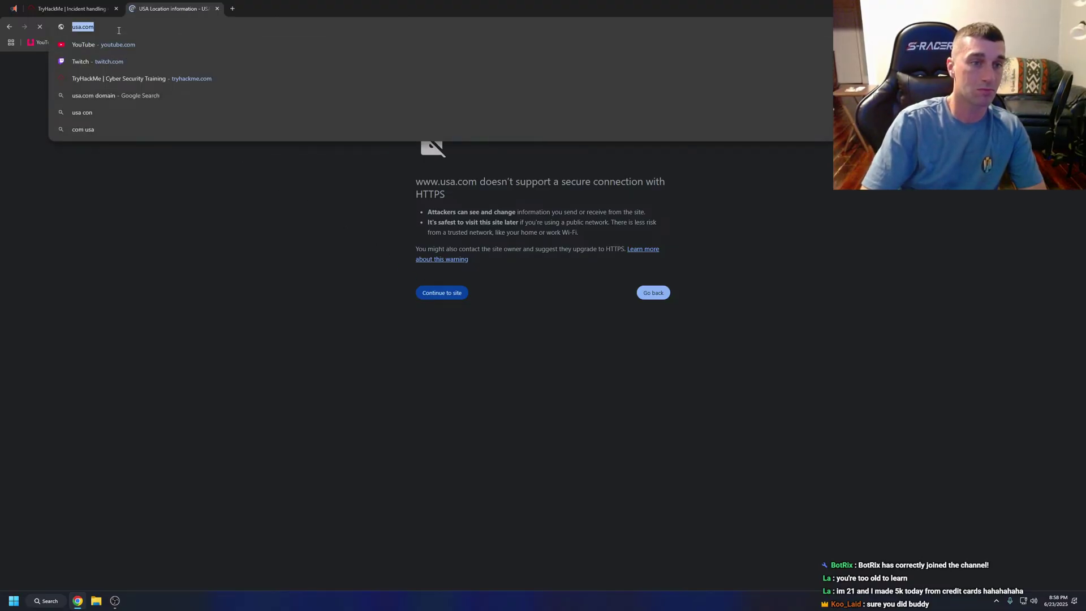
{"action": "left_click", "coordinate": [168, 179]}
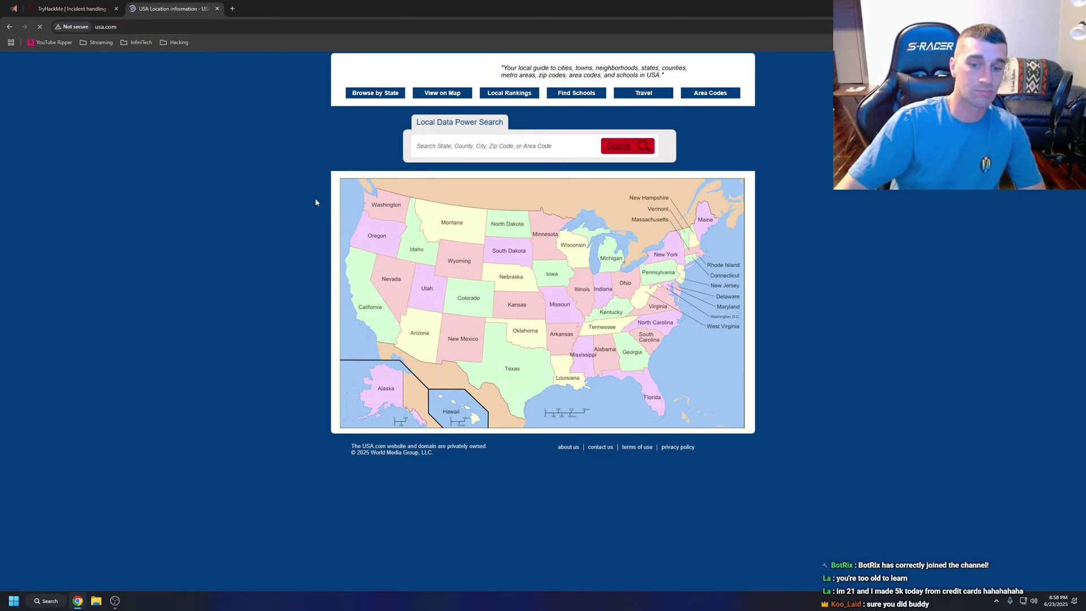
{"action": "left_click", "coordinate": [214, 29]}
{"action": "type", "text": "w"}
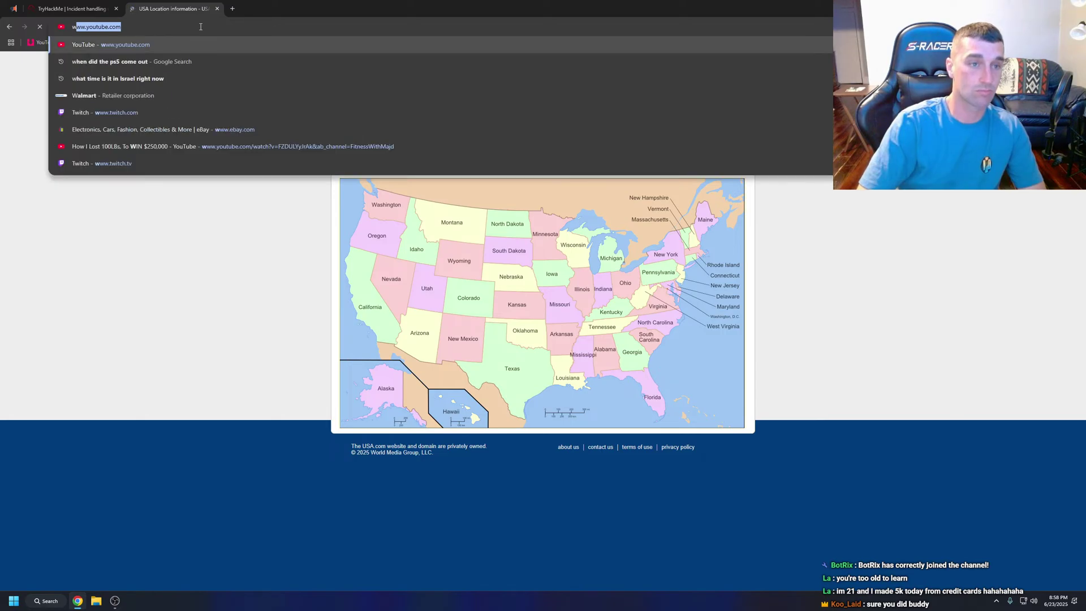
{"action": "type", "text": "hitehouse.gov"}
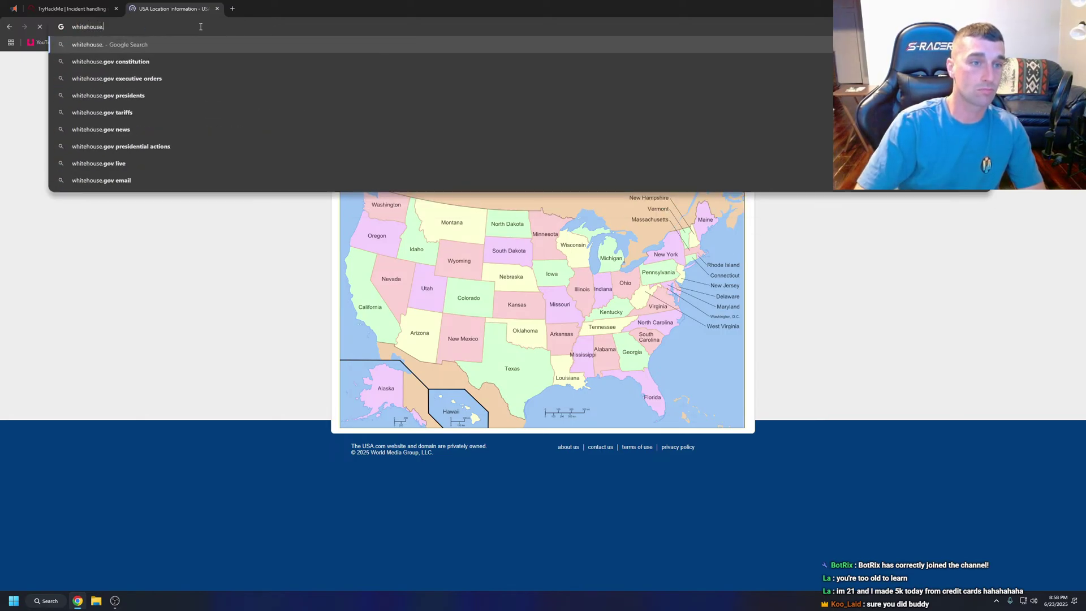
Load whitehouse.gov and open the First Lady's biography page.
{"action": "key", "text": "Return"}
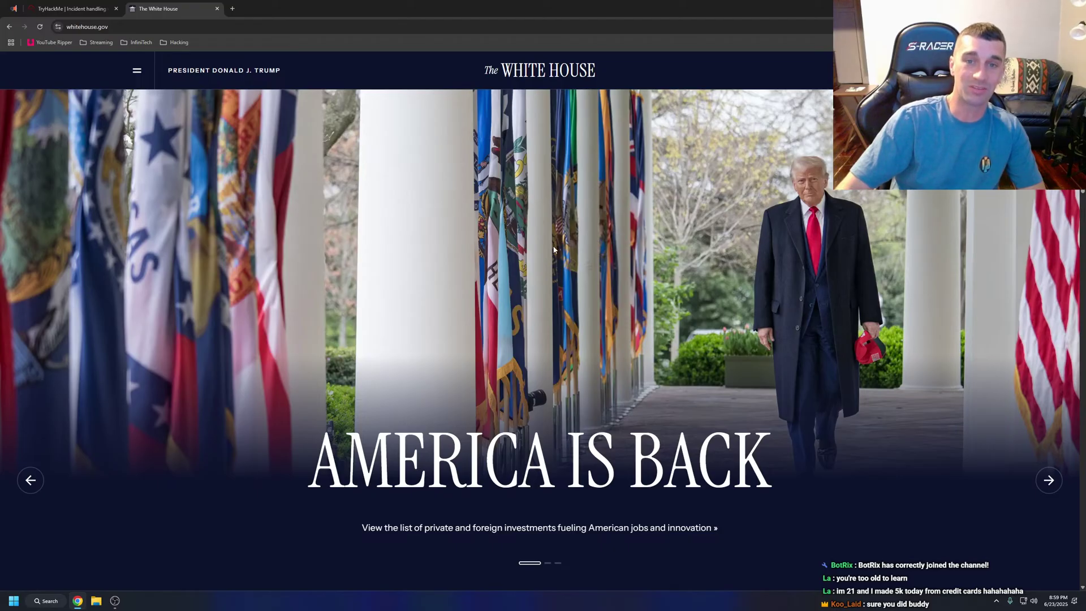
{"action": "scroll", "coordinate": [564, 465], "scroll_direction": "down", "scroll_amount": 1}
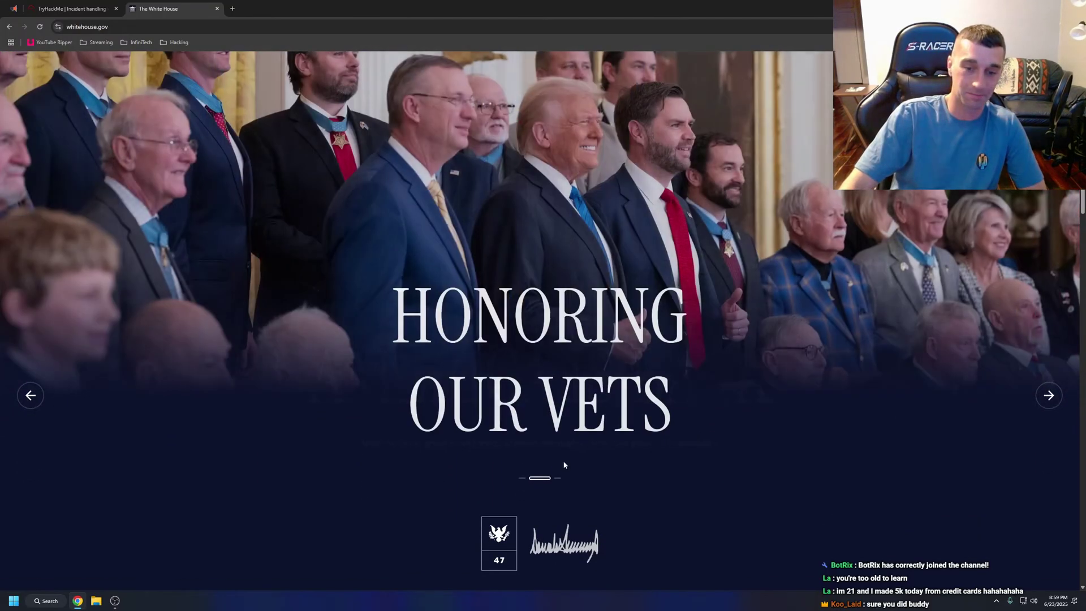
{"action": "scroll", "coordinate": [658, 291], "scroll_direction": "up", "scroll_amount": 1}
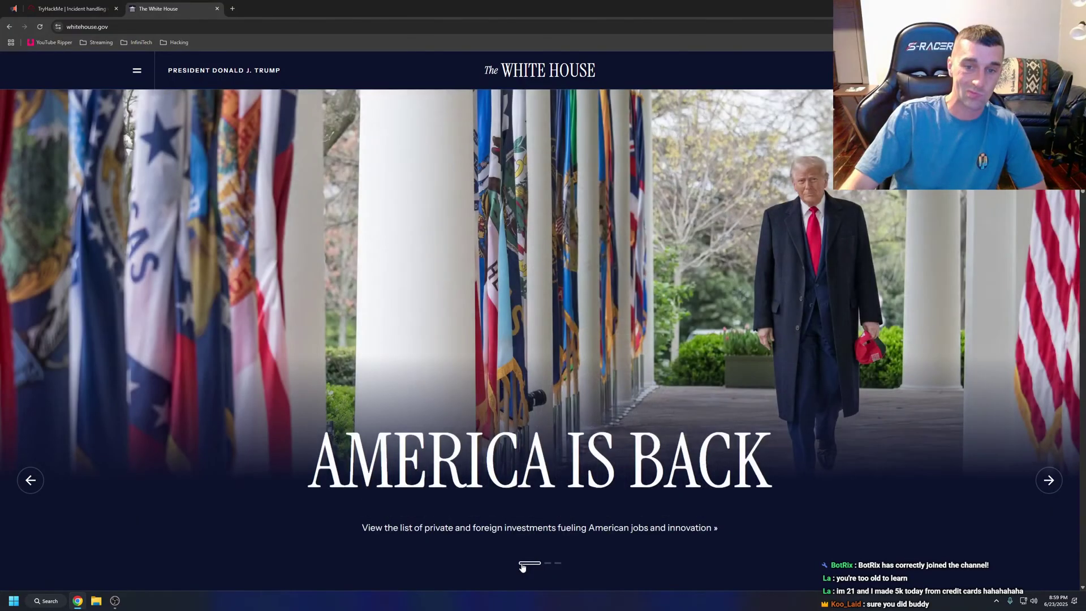
{"action": "scroll", "coordinate": [773, 377], "scroll_direction": "down", "scroll_amount": 5}
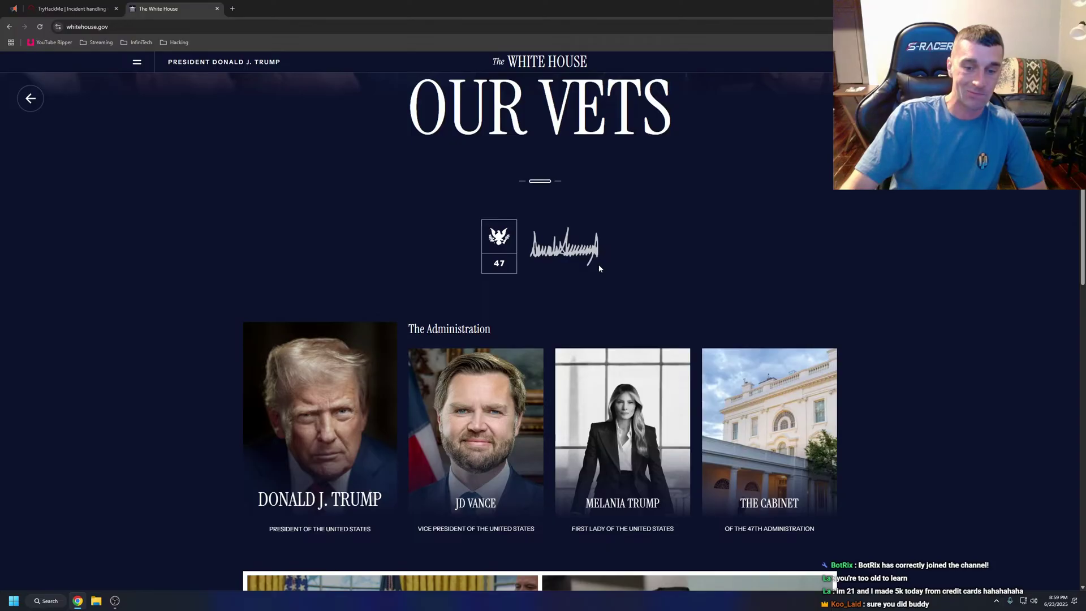
{"action": "scroll", "coordinate": [598, 265], "scroll_direction": "down", "scroll_amount": 2}
{"action": "left_click", "coordinate": [626, 341]}
{"action": "scroll", "coordinate": [627, 341], "scroll_direction": "down", "scroll_amount": 3}
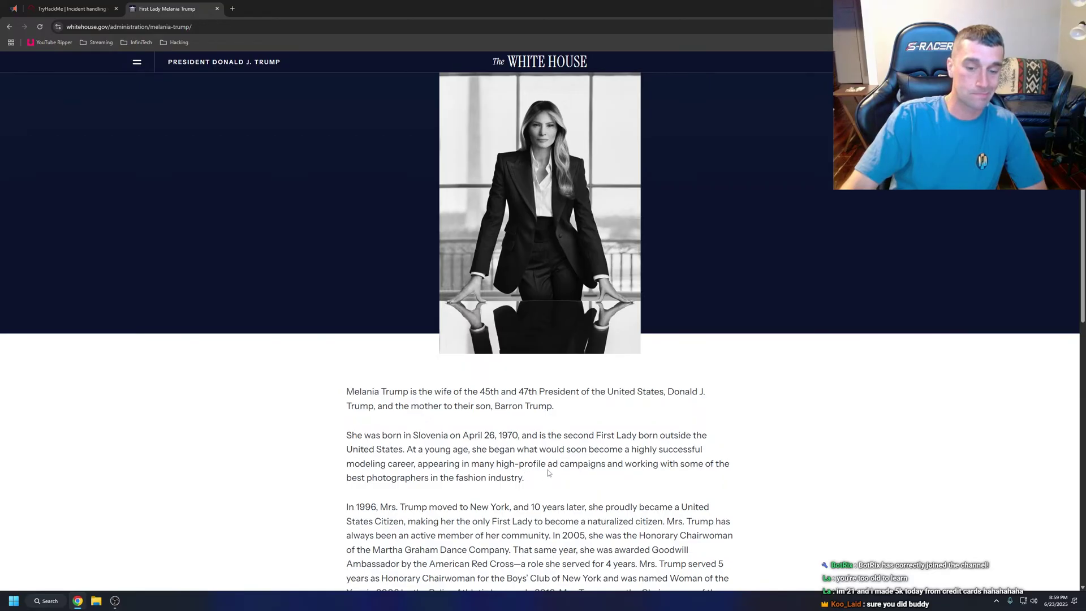
Search Google for the First Lady's name taken from her biography.
{"action": "left_click_drag", "start_coordinate": [410, 392], "coordinate": [341, 393]}
{"action": "key", "text": "ctrl+c"}
{"action": "scroll", "coordinate": [432, 397], "scroll_direction": "down", "scroll_amount": 3}
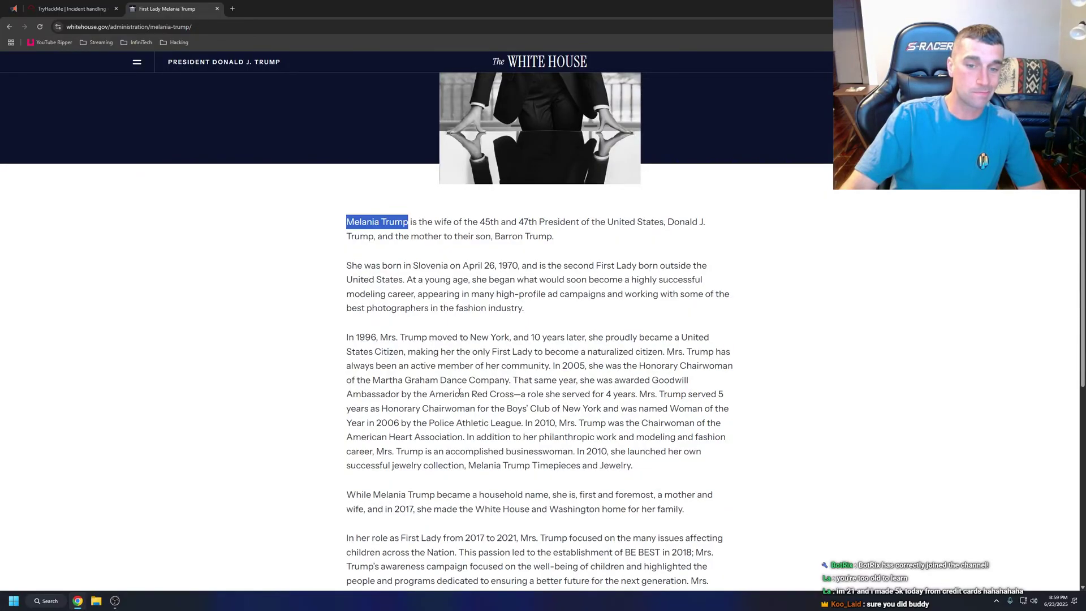
{"action": "scroll", "coordinate": [459, 392], "scroll_direction": "down", "scroll_amount": 8}
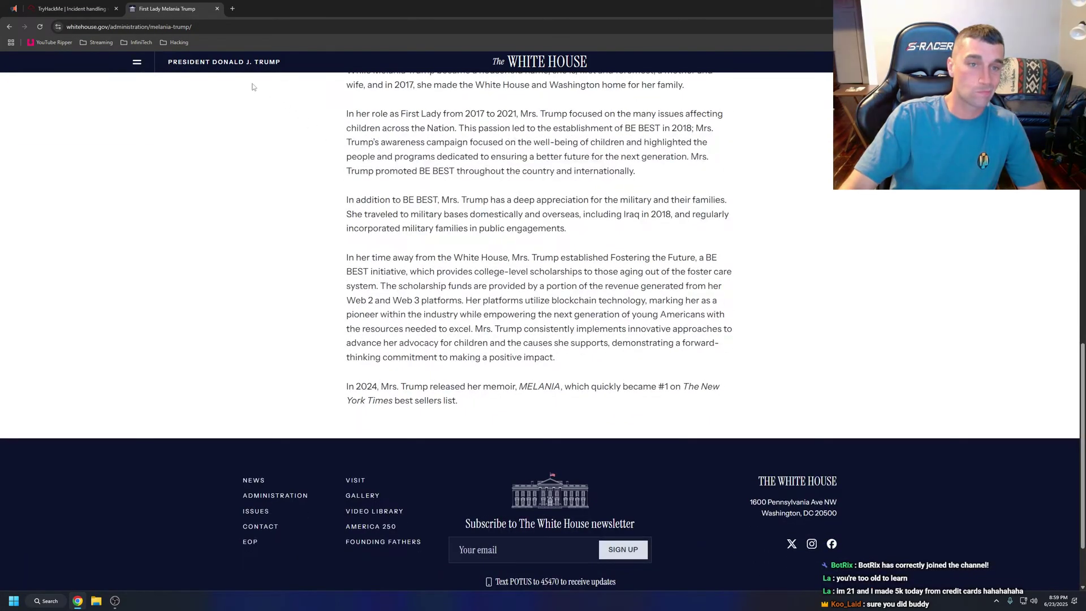
{"action": "left_click", "coordinate": [186, 32]}
{"action": "key", "text": "ctrl+v"}
{"action": "key", "text": "Return"}
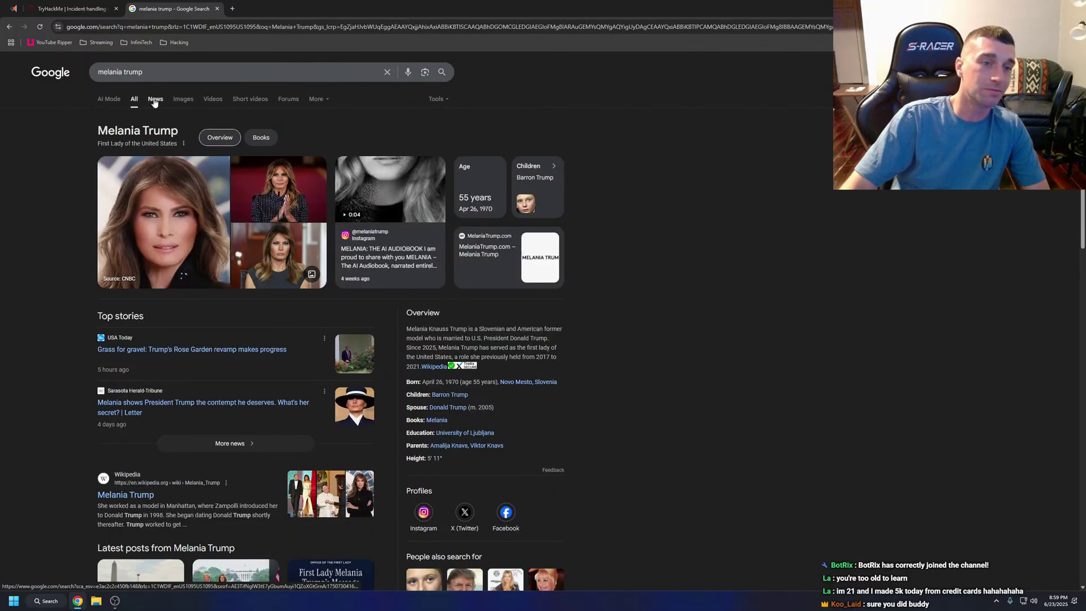
Search images of her modelling and preview the Today Show, Alamy and eBay results.
{"action": "left_click", "coordinate": [182, 101]}
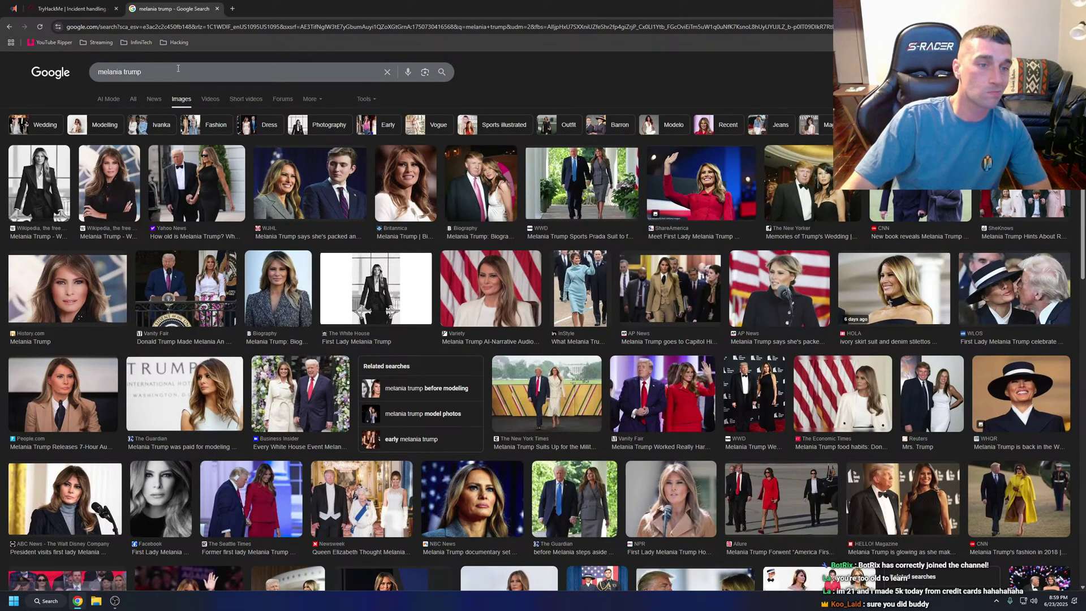
{"action": "left_click", "coordinate": [177, 72]}
{"action": "type", "text": "model"}
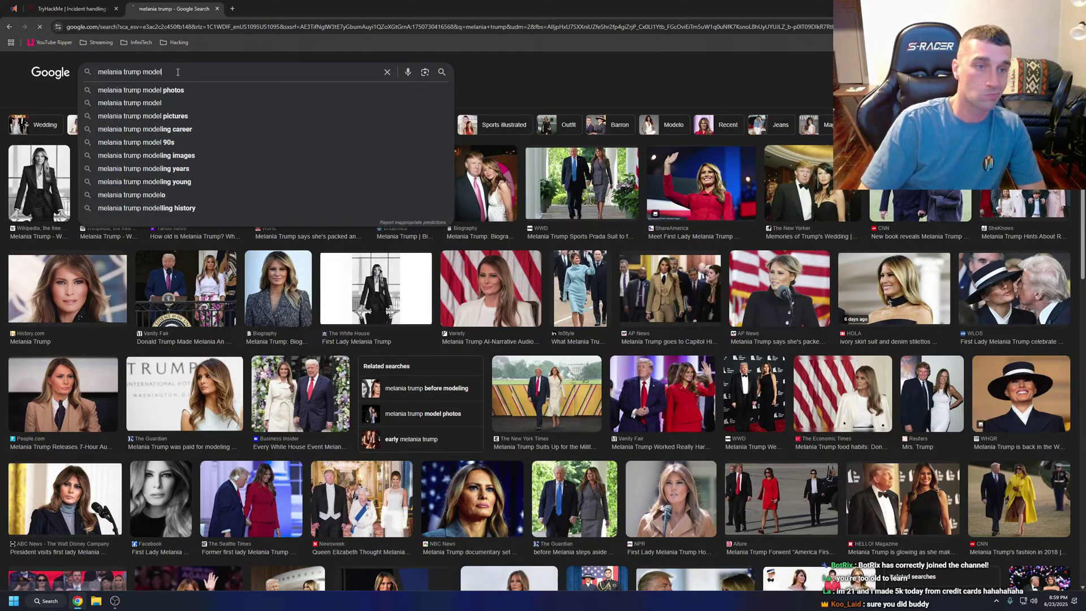
{"action": "key", "text": "Return"}
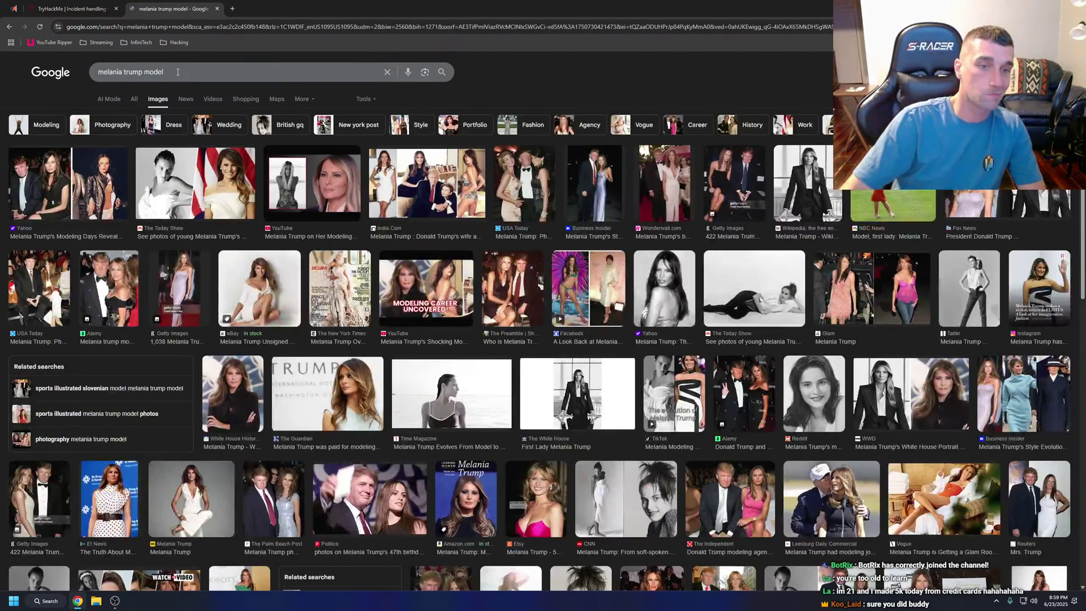
{"action": "left_click", "coordinate": [221, 181]}
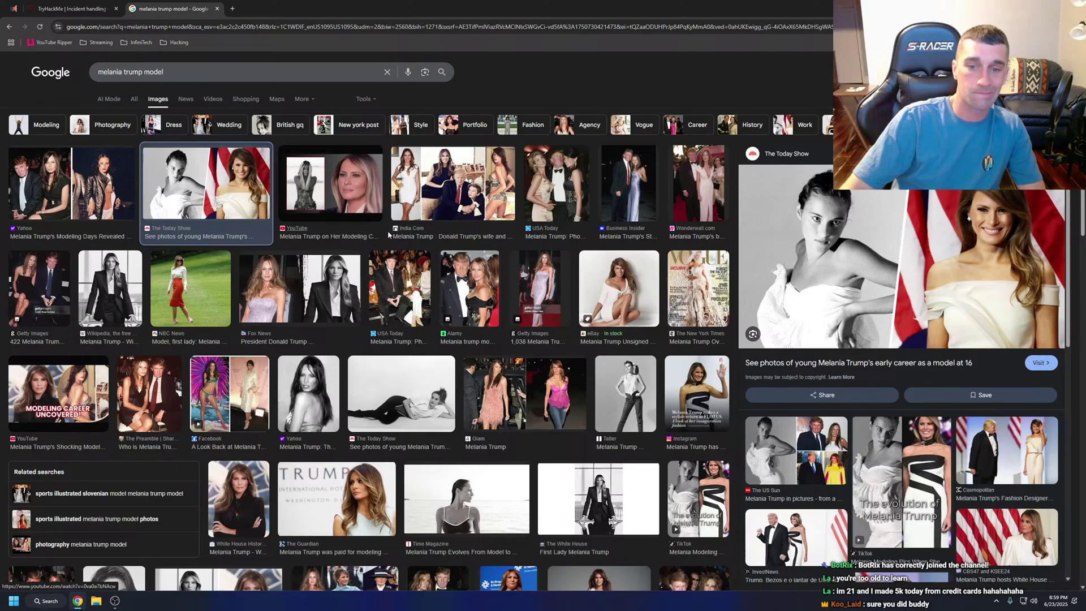
{"action": "left_click", "coordinate": [467, 259]}
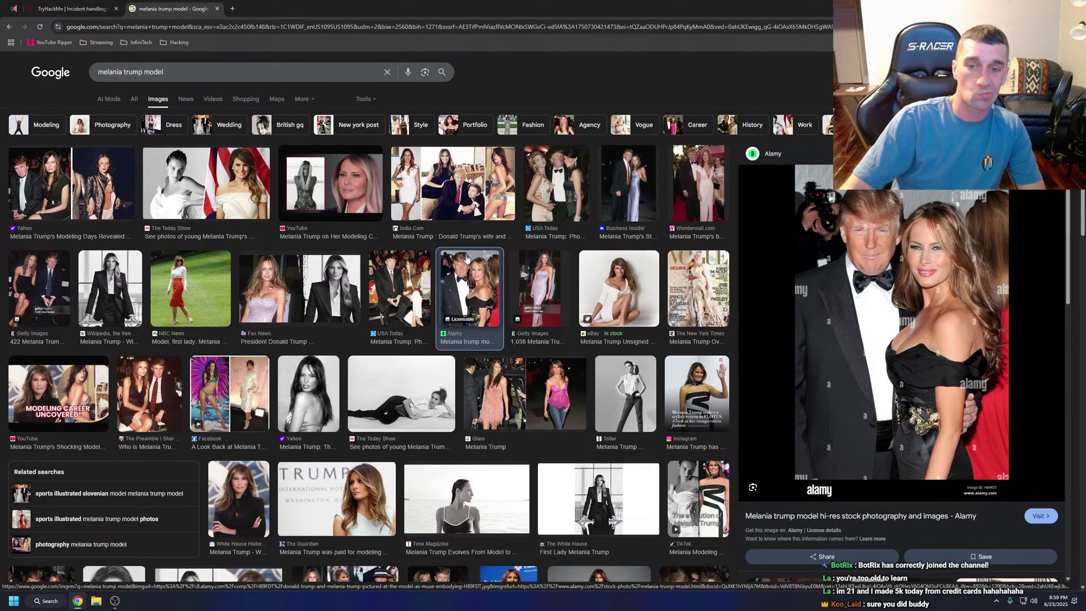
{"action": "left_click", "coordinate": [628, 290]}
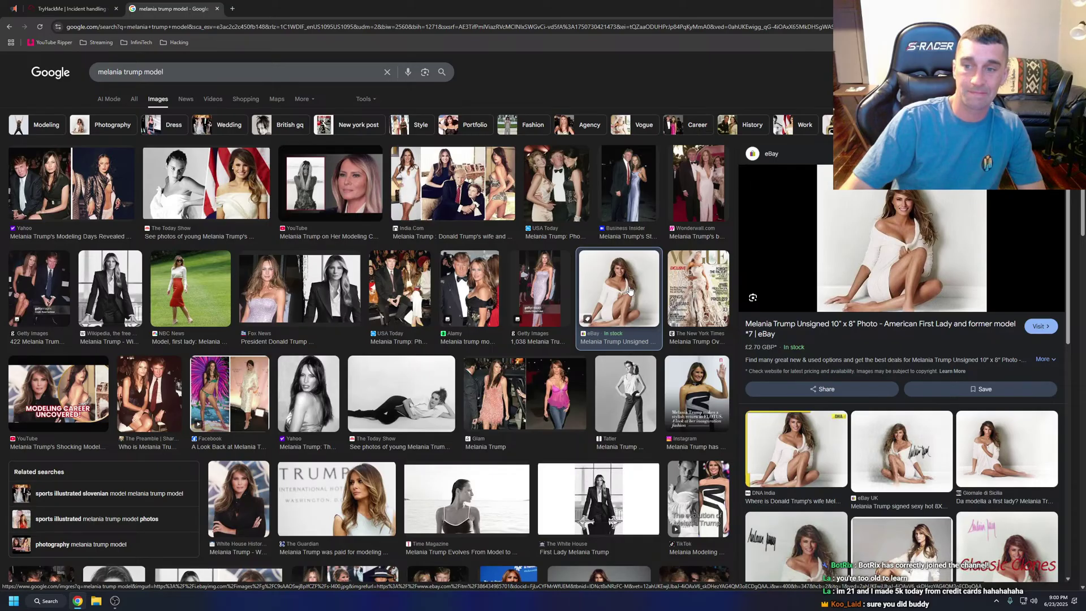
Change the search to her age and view the 55-year answer in All results.
{"action": "left_click", "coordinate": [174, 74]}
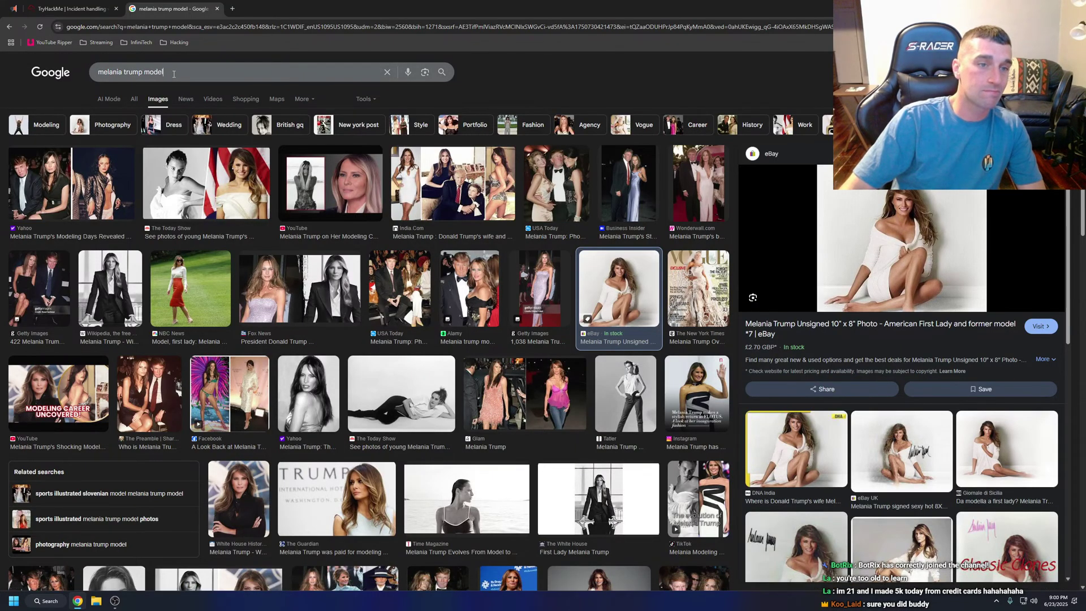
{"action": "type", "text": "age"}
{"action": "key", "text": "Return"}
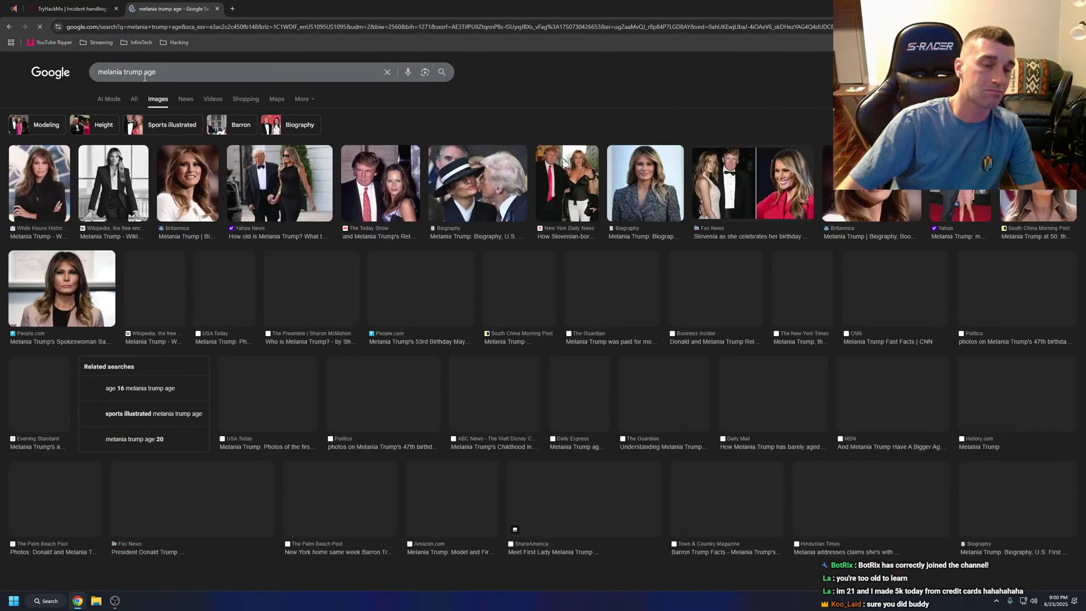
{"action": "left_click", "coordinate": [134, 99]}
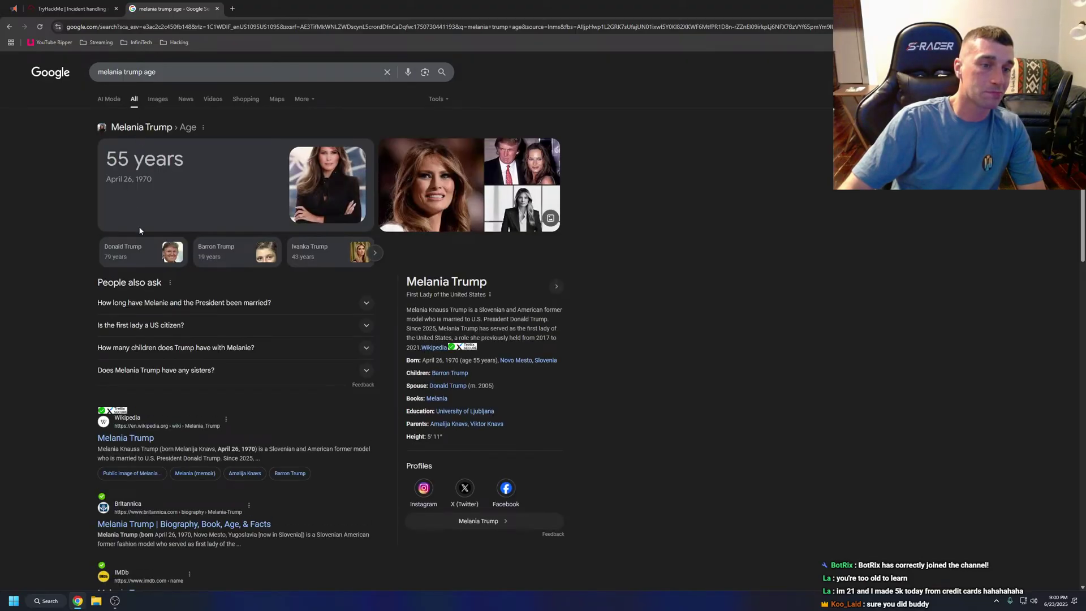
{"action": "left_click", "coordinate": [171, 304]}
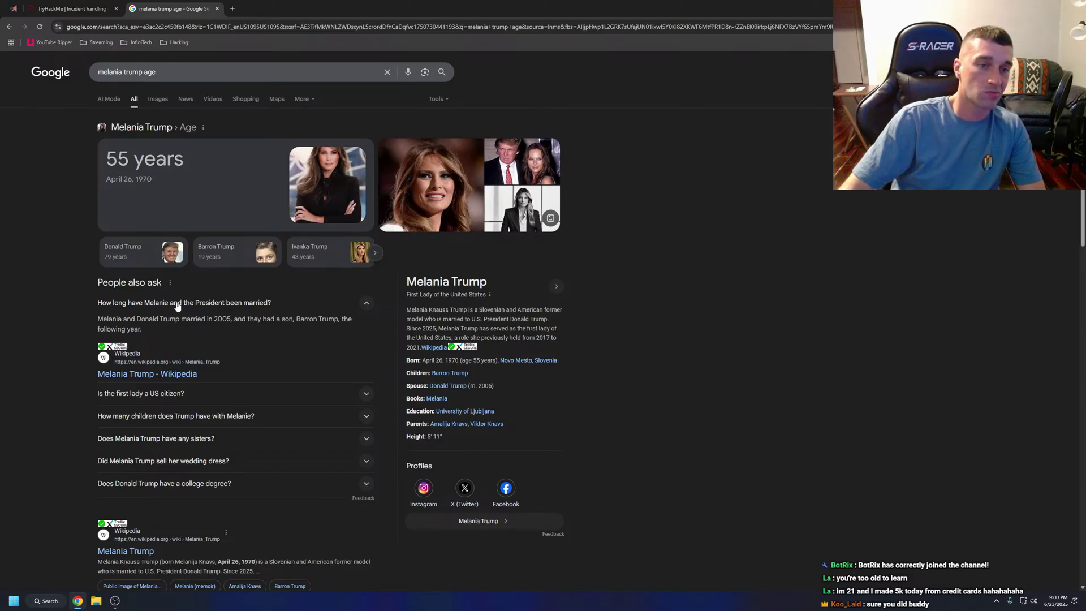
{"action": "left_click", "coordinate": [177, 304]}
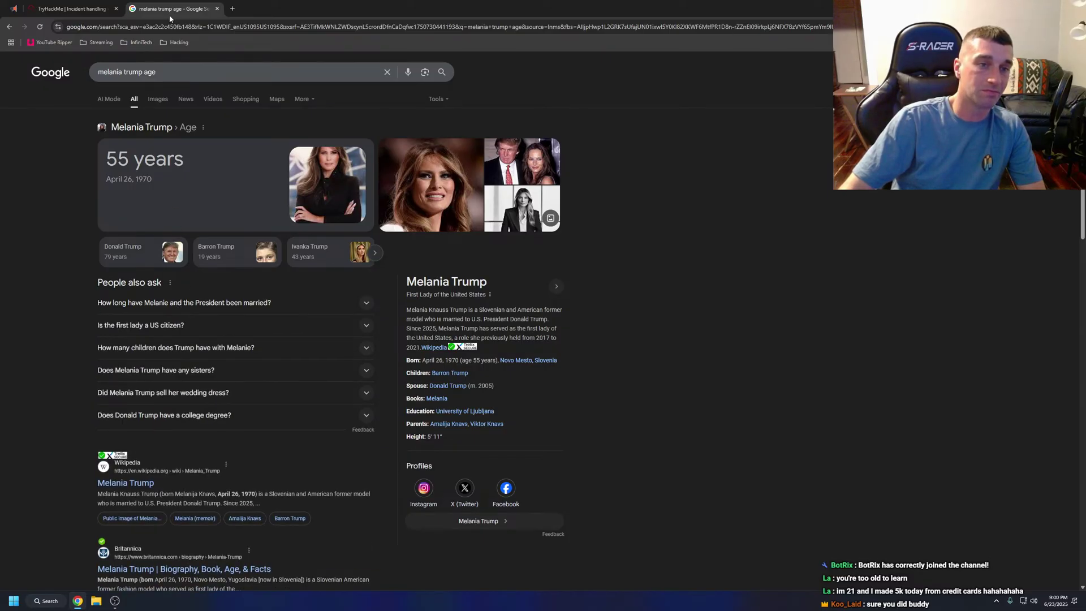
Close the Google tab and return to the 17 *.exe events in Splunk.
{"action": "left_click", "coordinate": [218, 9]}
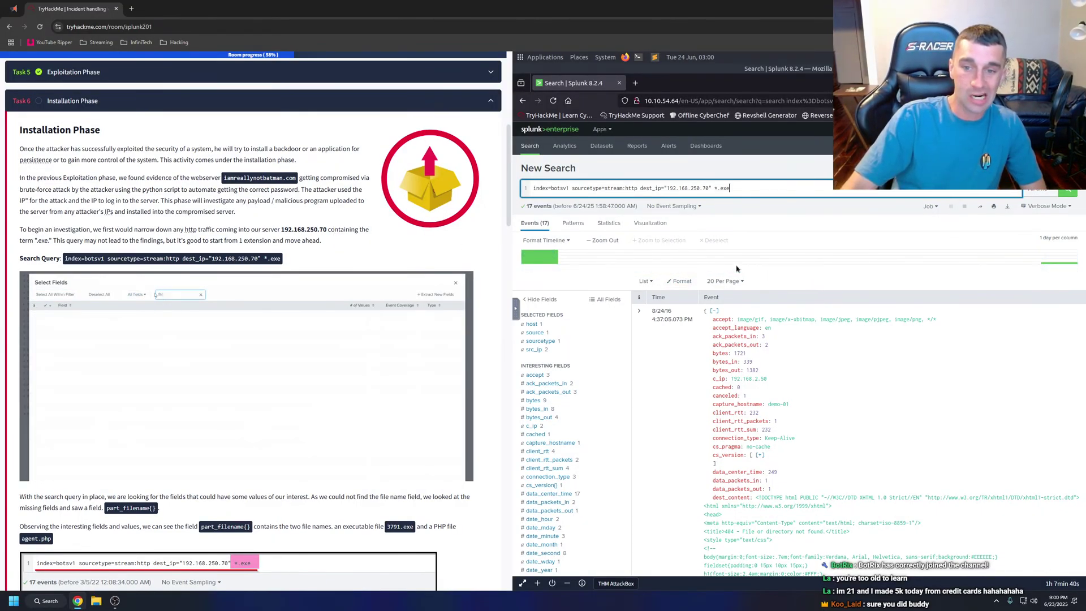
{"action": "left_click", "coordinate": [609, 223]}
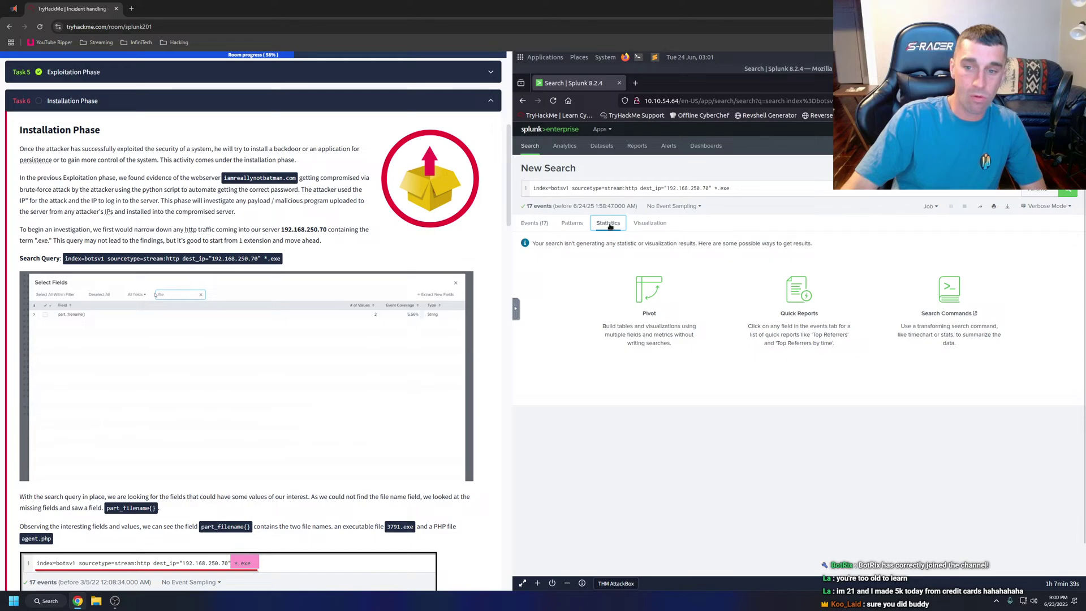
{"action": "left_click", "coordinate": [543, 223]}
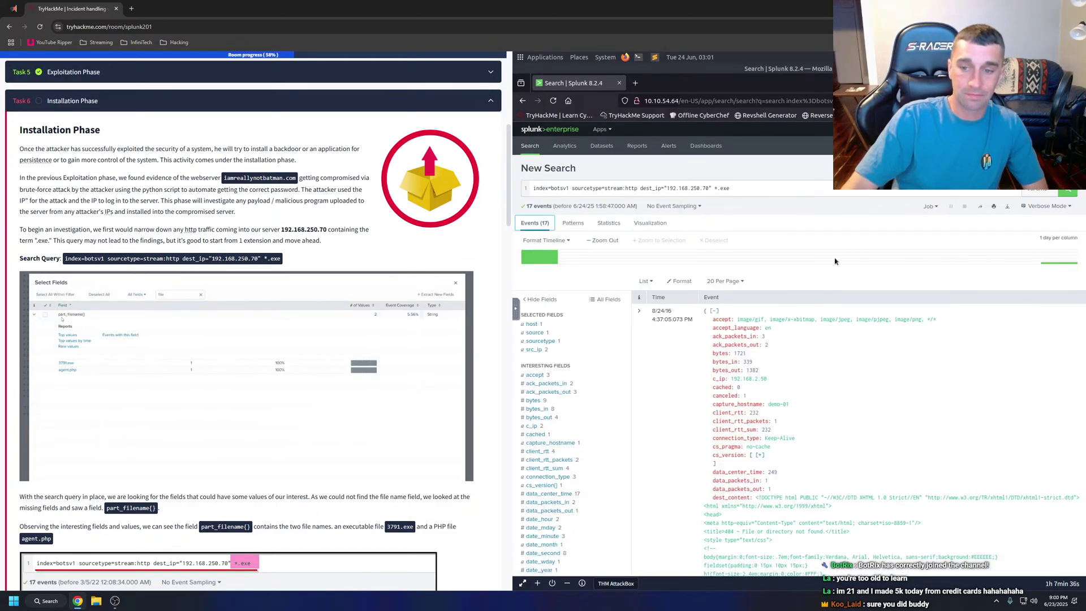
{"action": "scroll", "coordinate": [835, 261], "scroll_direction": "down", "scroll_amount": 1}
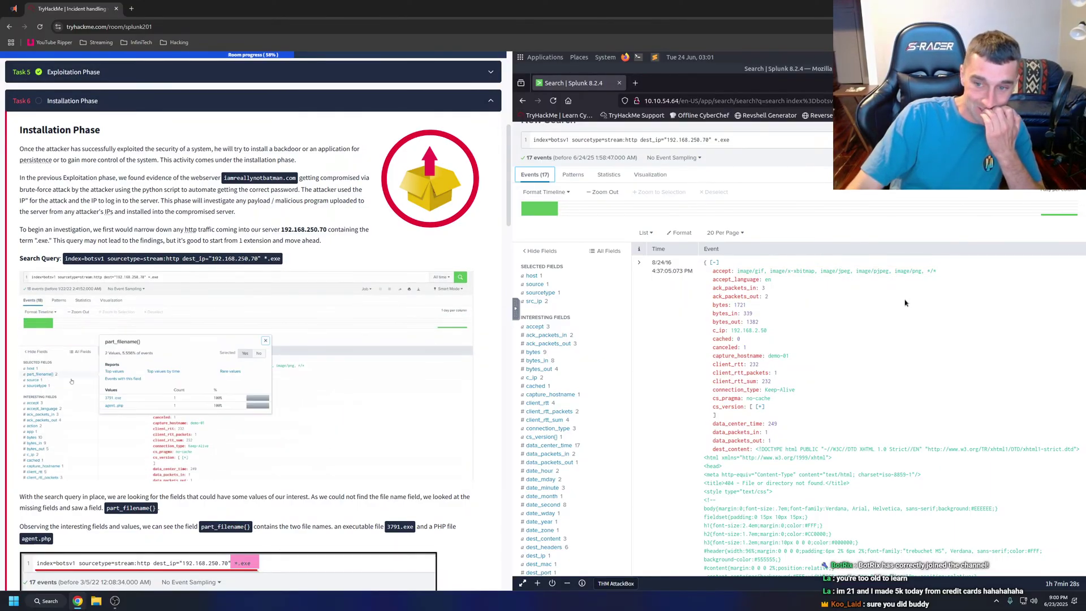
View the tutorial's part_filename() screenshot, then show Splunk's full list of available fields.
{"action": "left_click", "coordinate": [254, 291]}
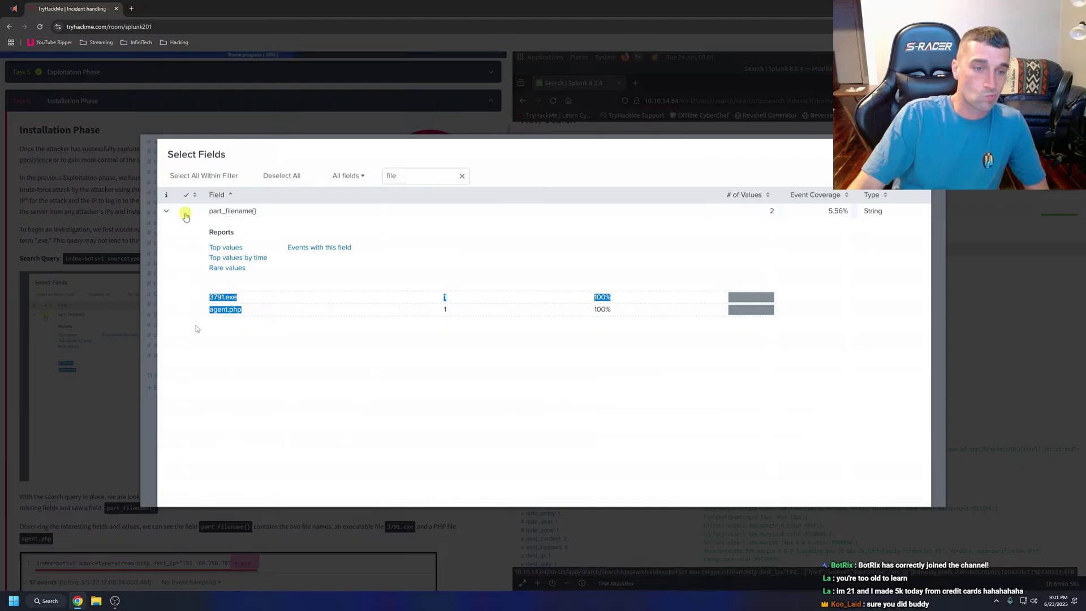
{"action": "left_click", "coordinate": [121, 354]}
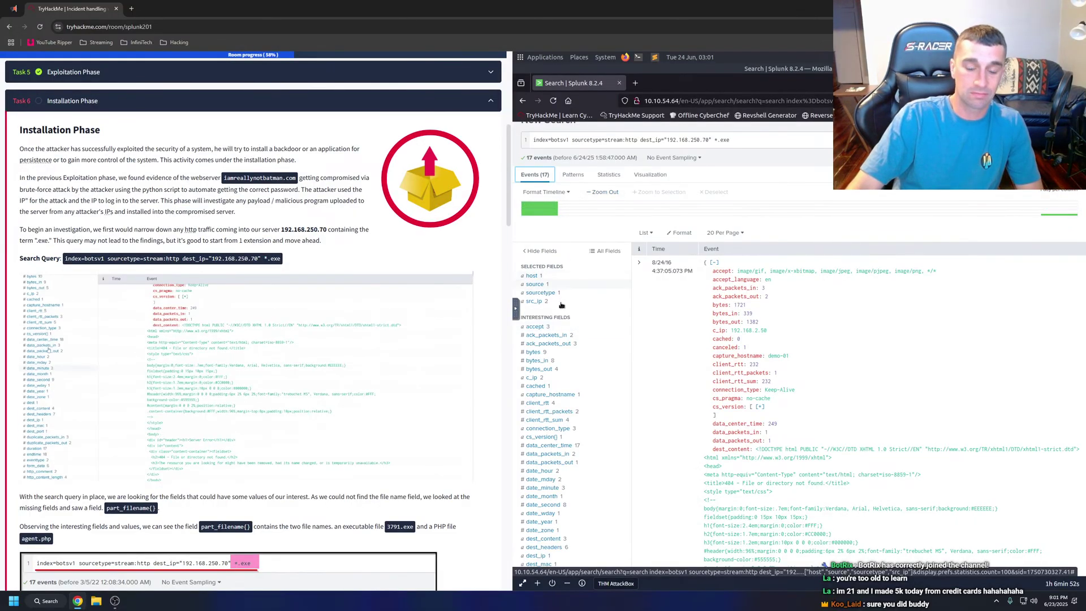
{"action": "scroll", "coordinate": [551, 322], "scroll_direction": "down", "scroll_amount": 10}
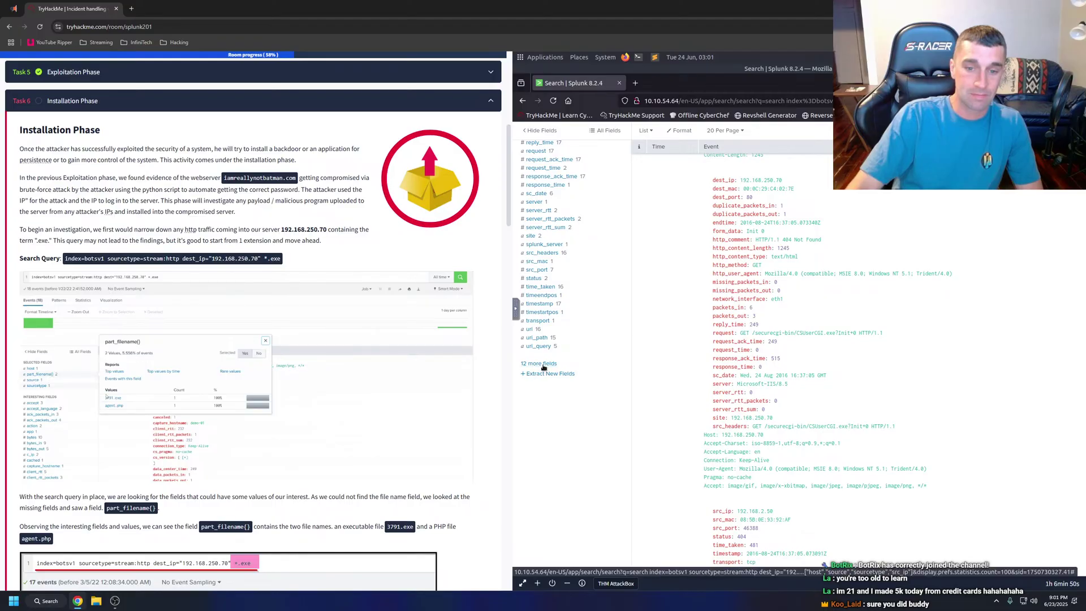
{"action": "left_click", "coordinate": [540, 364]}
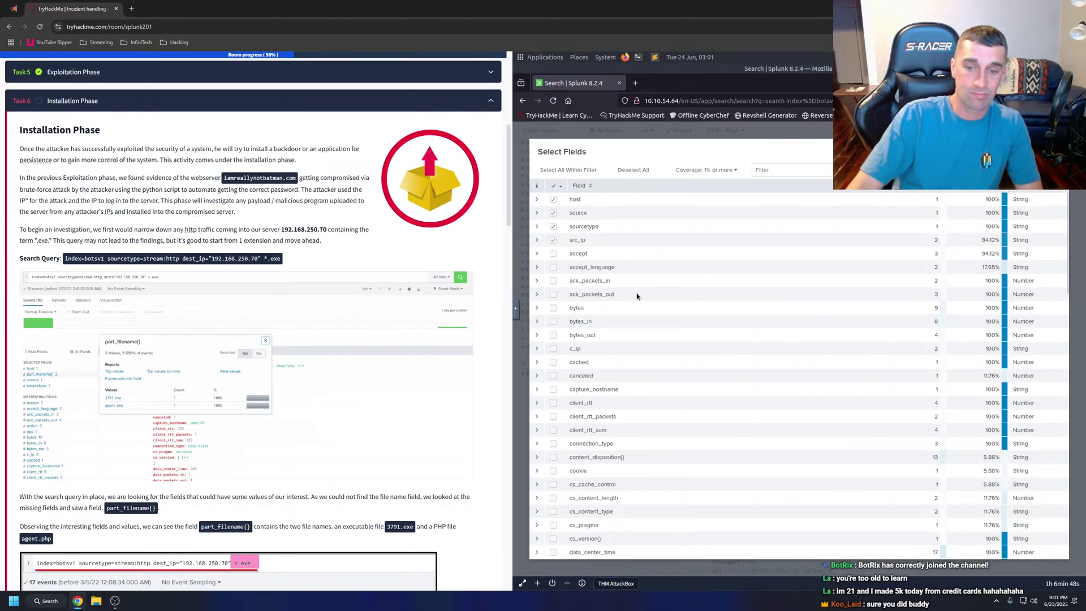
Add part_filename() as a selected field and filter the search to its 3791.exe value.
{"action": "scroll", "coordinate": [640, 296], "scroll_direction": "down", "scroll_amount": 8}
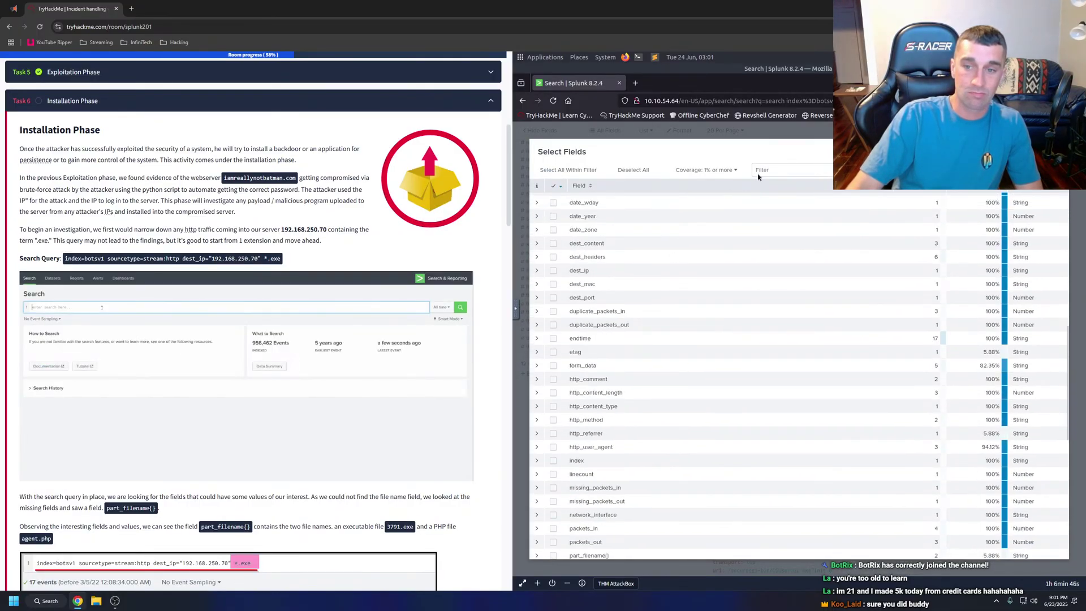
{"action": "left_click", "coordinate": [759, 172]}
{"action": "type", "text": "file"}
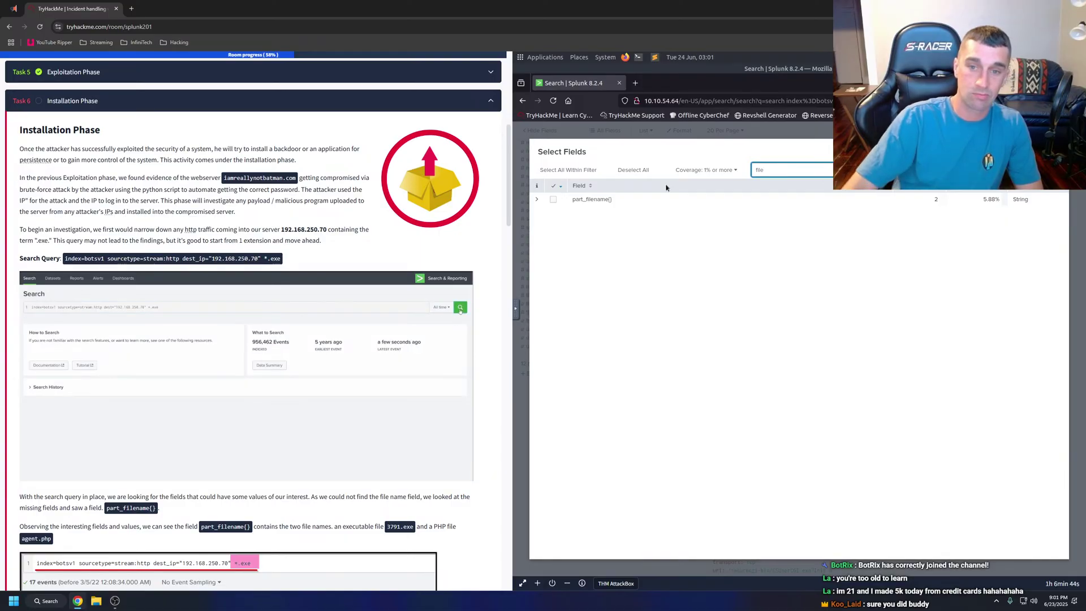
{"action": "left_click", "coordinate": [553, 200]}
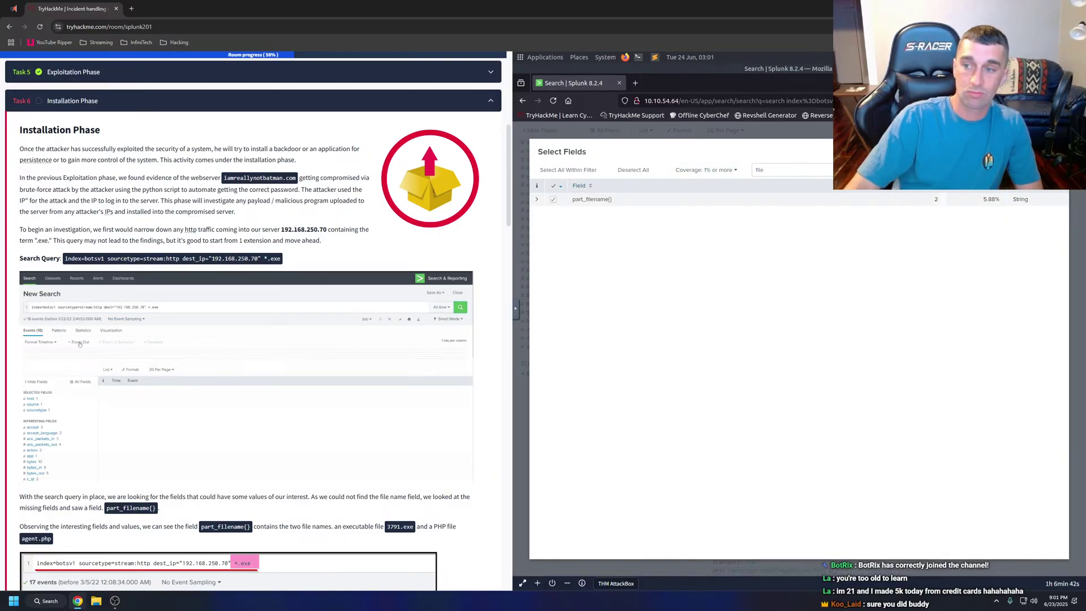
{"action": "key", "text": "Escape"}
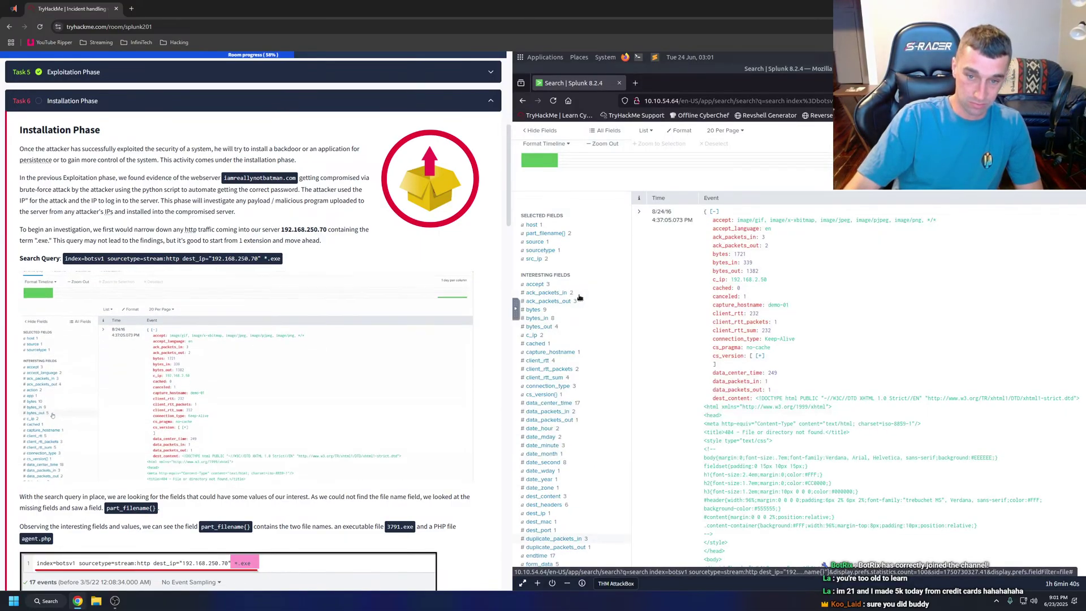
{"action": "left_click", "coordinate": [562, 236]}
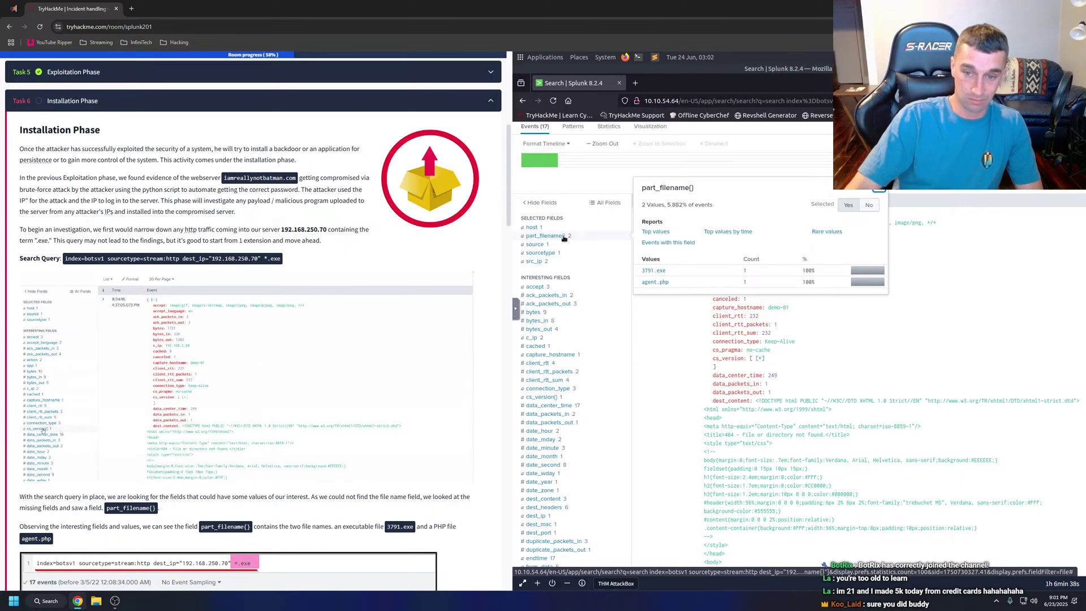
{"action": "left_click", "coordinate": [653, 271]}
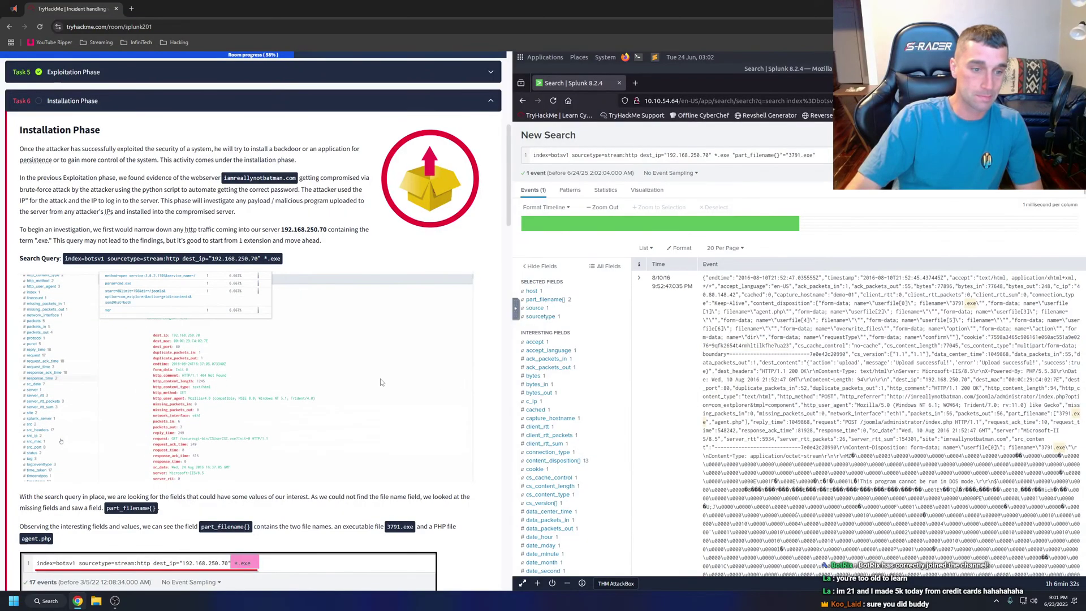
Scroll the Installation Phase walkthrough to the part_filename{} screenshot showing 3791.exe and agent.php.
{"action": "scroll", "coordinate": [391, 366], "scroll_direction": "down", "scroll_amount": 1}
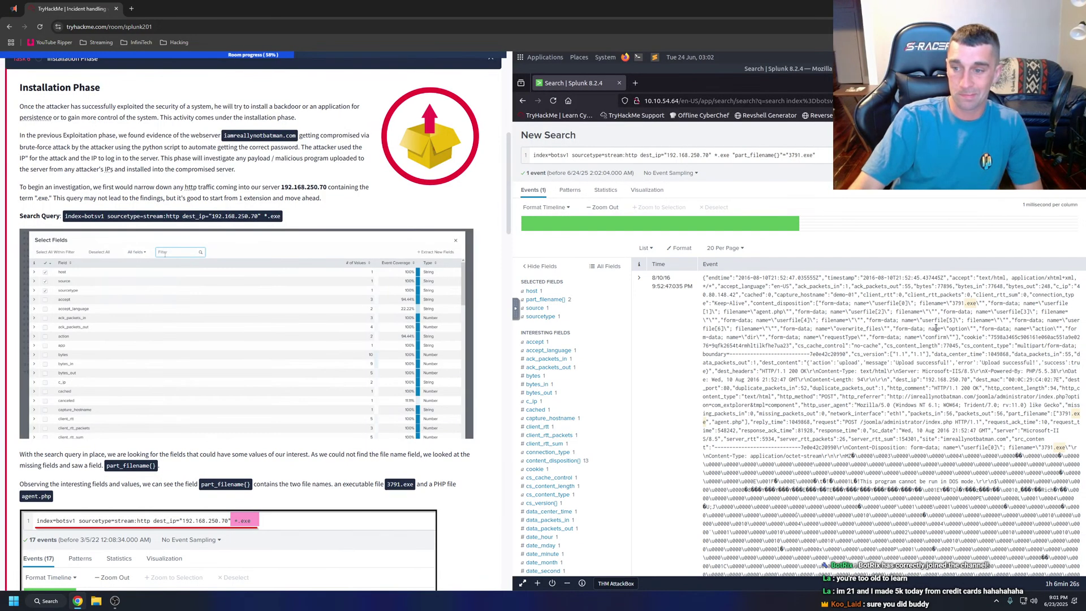
{"action": "scroll", "coordinate": [977, 306], "scroll_direction": "down", "scroll_amount": 15}
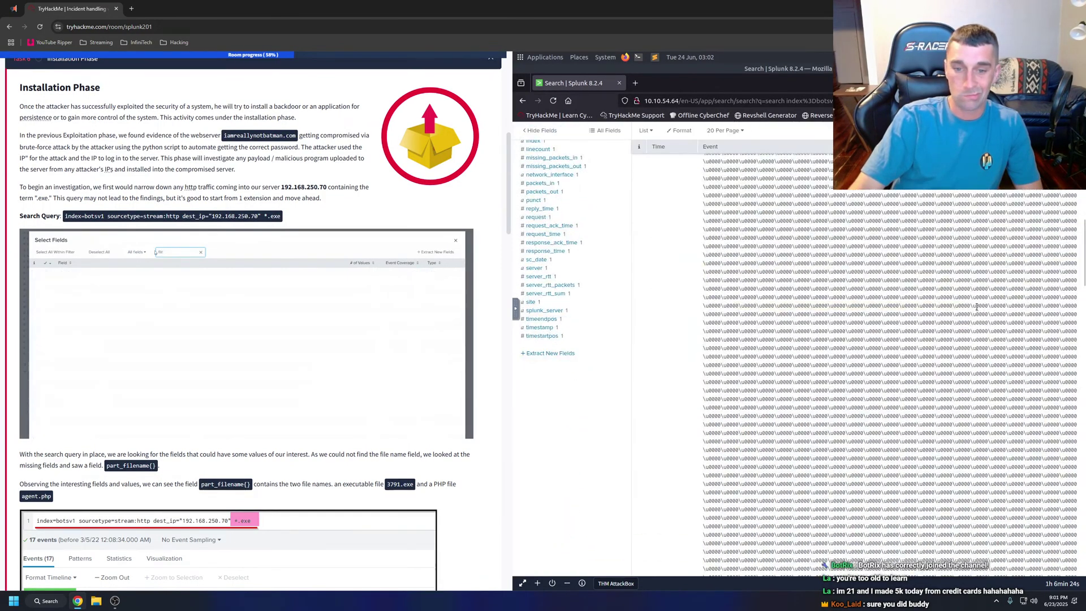
{"action": "scroll", "coordinate": [977, 306], "scroll_direction": "down", "scroll_amount": 10}
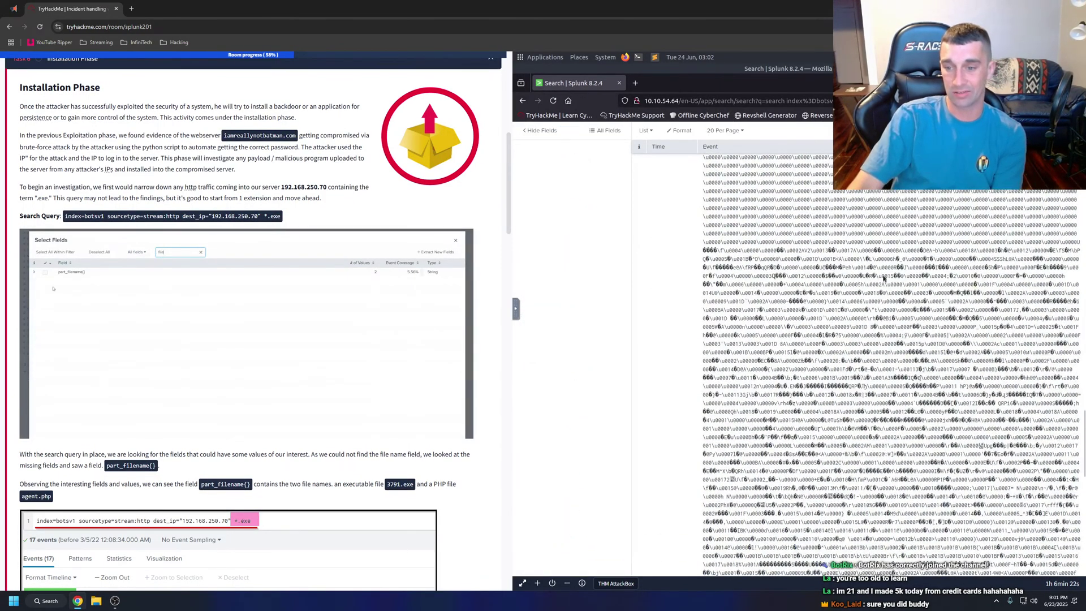
{"action": "scroll", "coordinate": [876, 271], "scroll_direction": "down", "scroll_amount": 7}
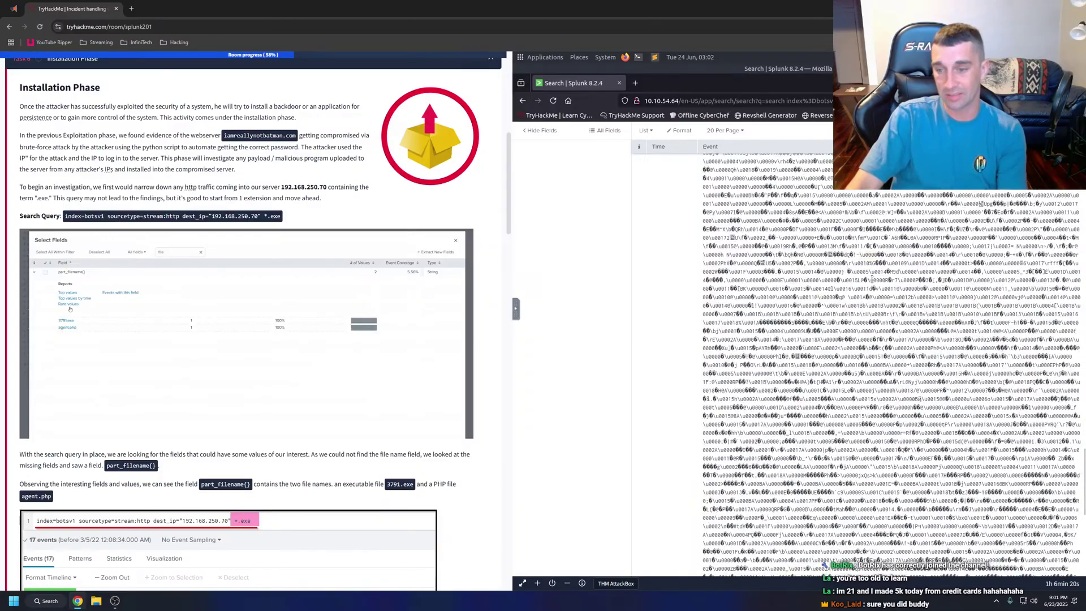
{"action": "scroll", "coordinate": [871, 280], "scroll_direction": "down", "scroll_amount": 15}
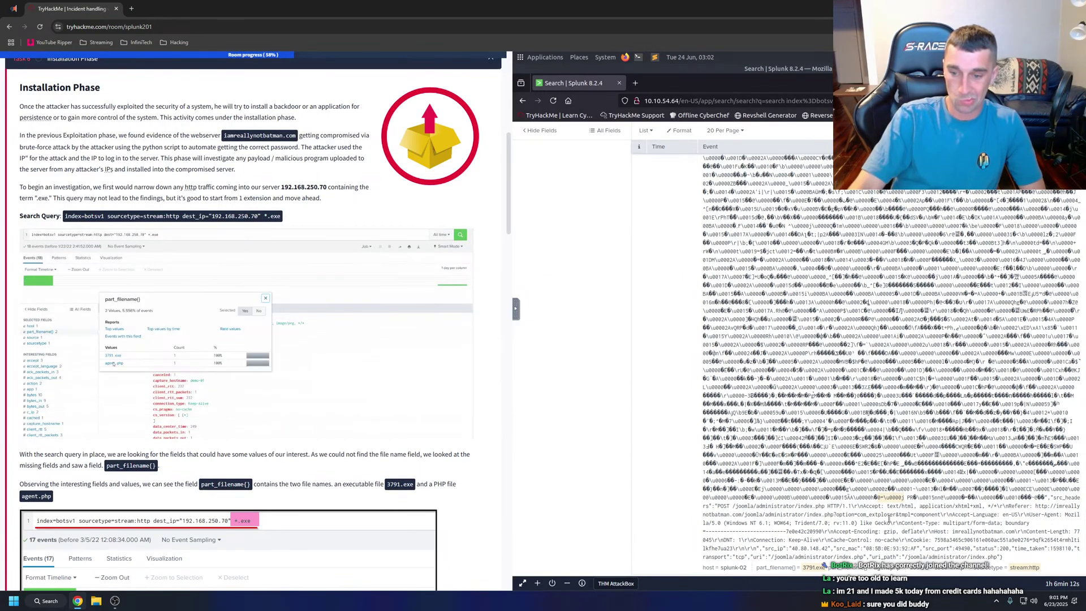
{"action": "scroll", "coordinate": [905, 453], "scroll_direction": "up", "scroll_amount": 5}
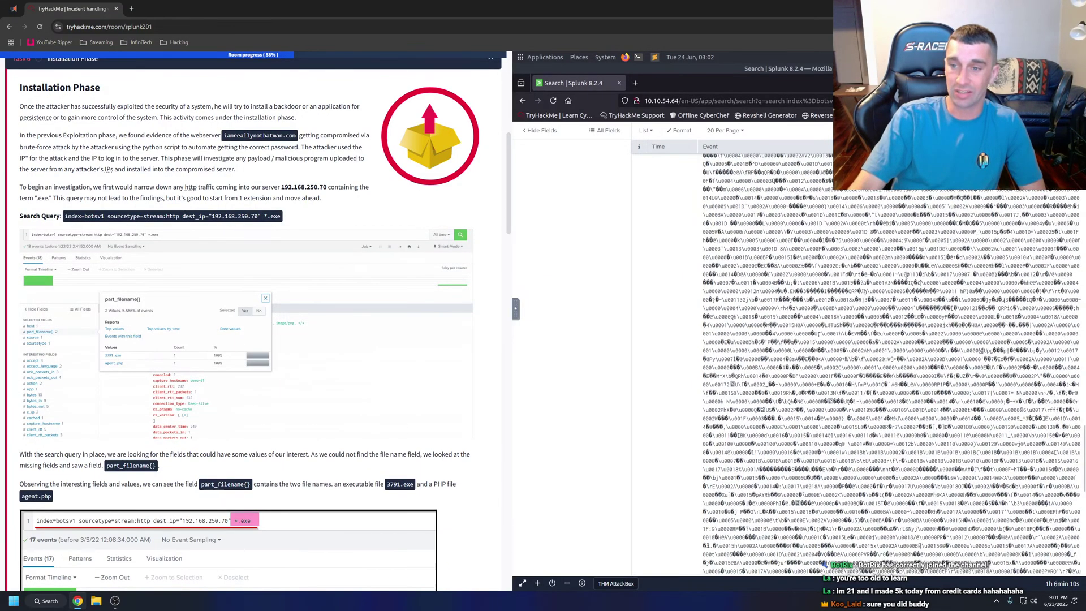
{"action": "scroll", "coordinate": [903, 247], "scroll_direction": "up", "scroll_amount": 10}
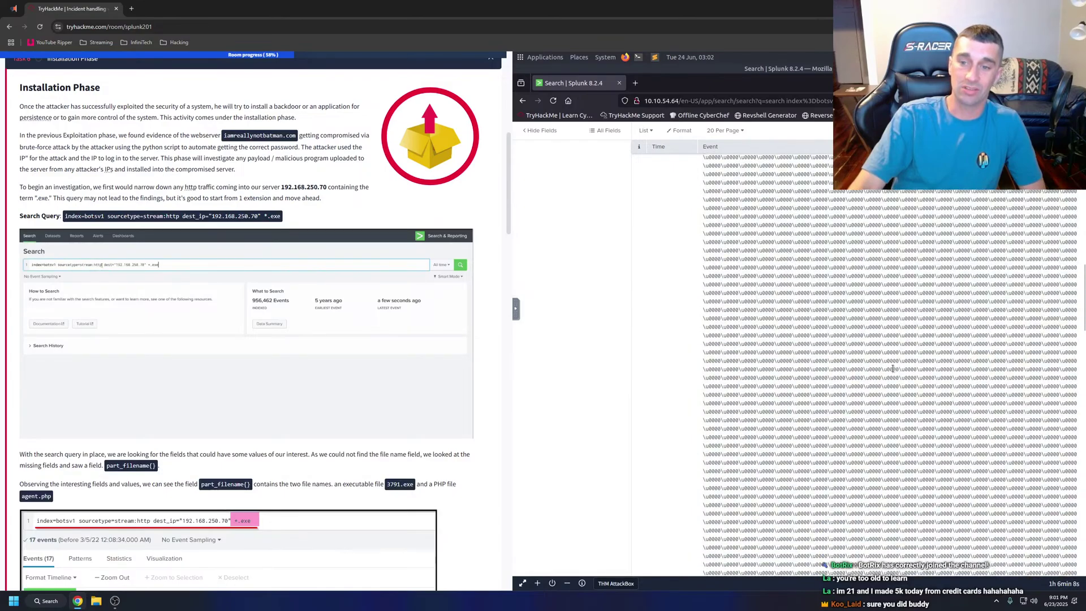
{"action": "scroll", "coordinate": [894, 373], "scroll_direction": "up", "scroll_amount": 5}
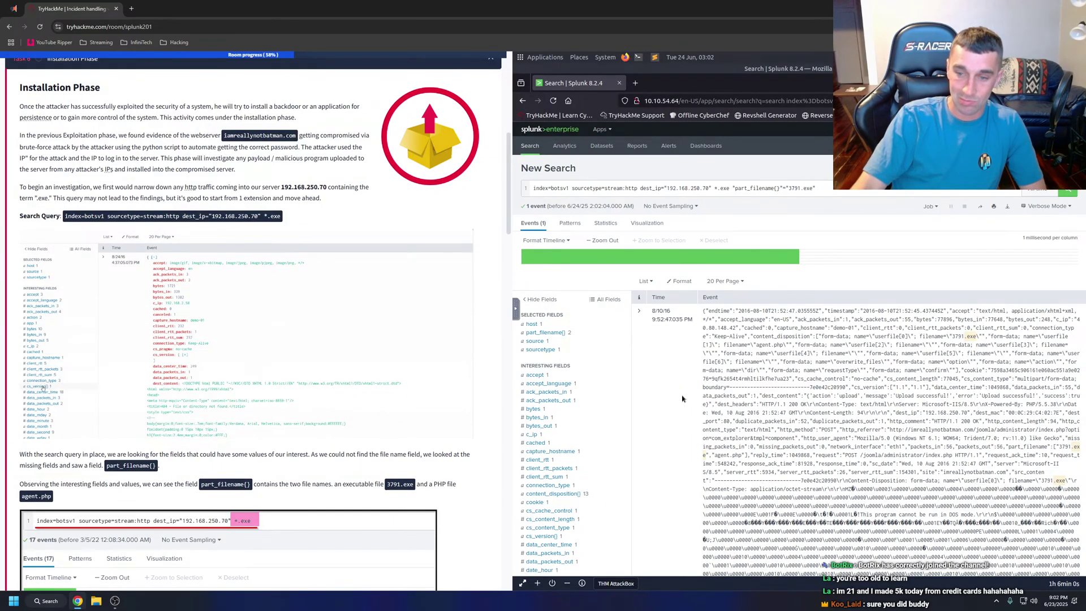
{"action": "scroll", "coordinate": [240, 349], "scroll_direction": "down", "scroll_amount": 1}
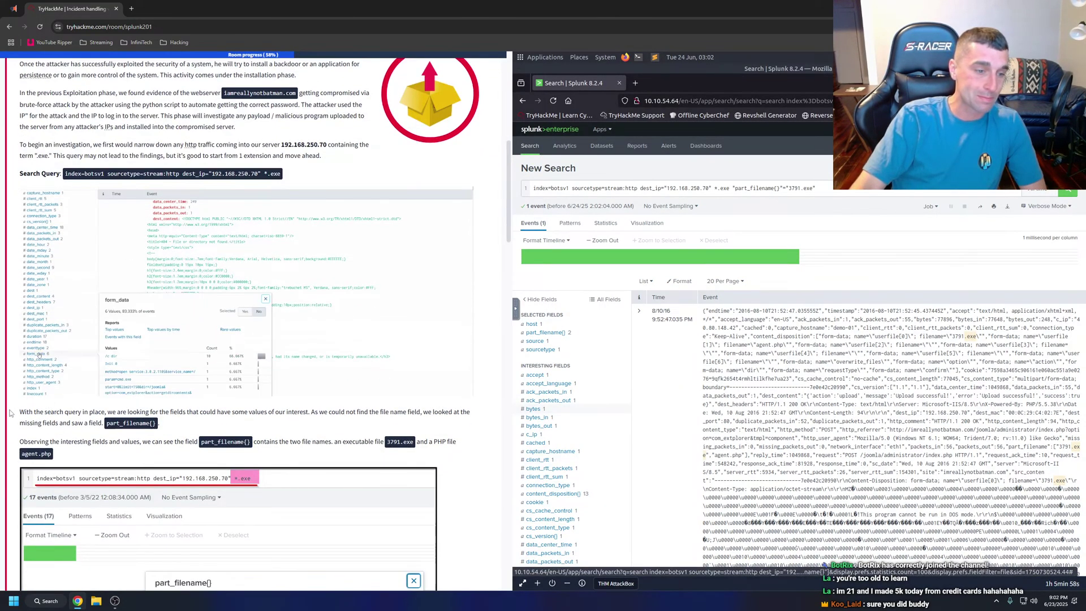
Highlight the paragraph about missing fields, then dismiss the context menu and selection.
{"action": "left_click_drag", "start_coordinate": [17, 412], "coordinate": [427, 456]}
{"action": "right_click", "coordinate": [253, 431]}
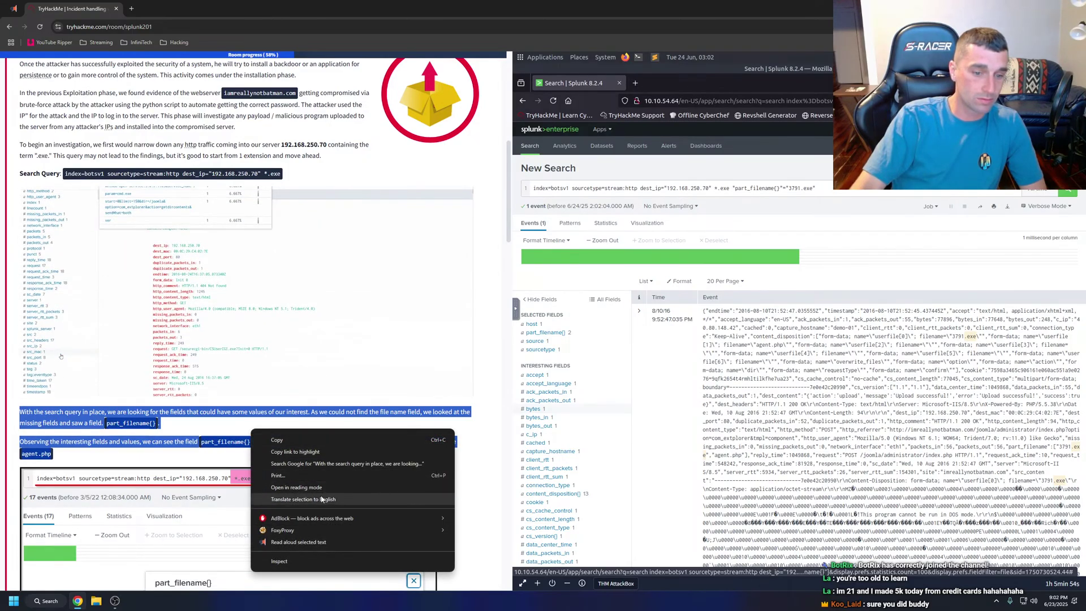
{"action": "key", "text": "Escape"}
{"action": "scroll", "coordinate": [317, 521], "scroll_direction": "down", "scroll_amount": 3}
{"action": "left_click", "coordinate": [291, 228]}
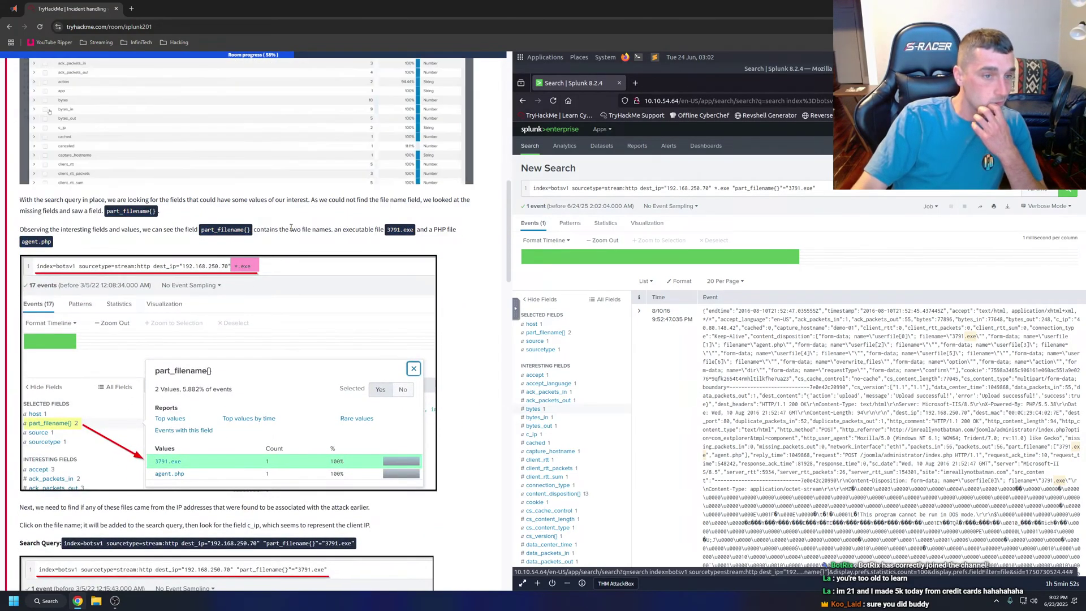
{"action": "scroll", "coordinate": [291, 228], "scroll_direction": "up", "scroll_amount": 1}
{"action": "scroll", "coordinate": [295, 243], "scroll_direction": "up", "scroll_amount": 1}
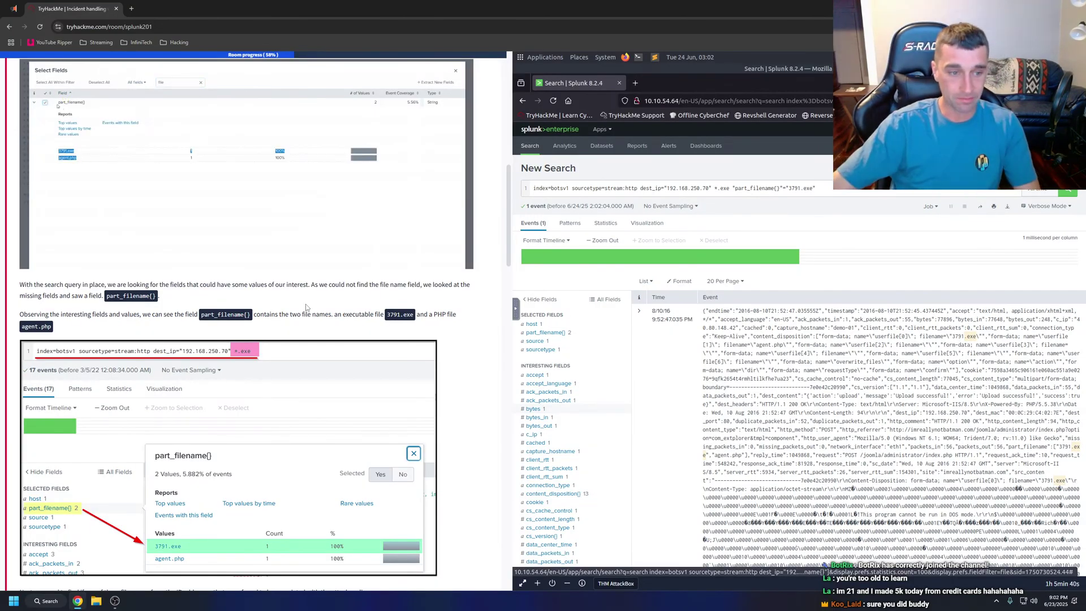
Load YouTube in a new browser tab.
{"action": "left_click", "coordinate": [132, 10]}
{"action": "type", "text": "youtube"}
{"action": "key", "text": "Return"}
Go to the streaming channel's page on YouTube.
{"action": "left_click", "coordinate": [92, 4]}
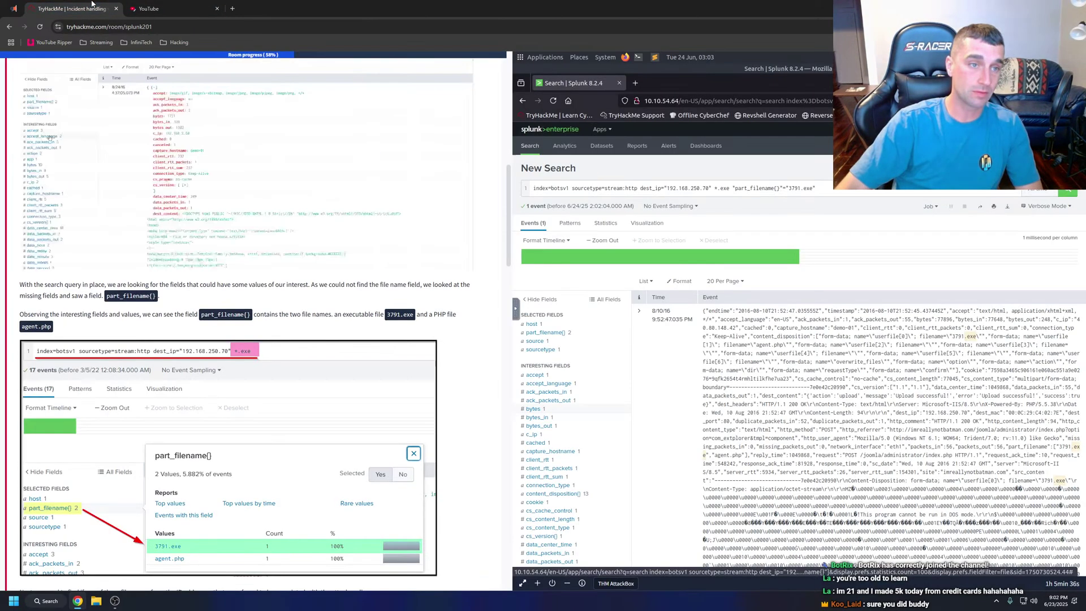
{"action": "left_click", "coordinate": [148, 8]}
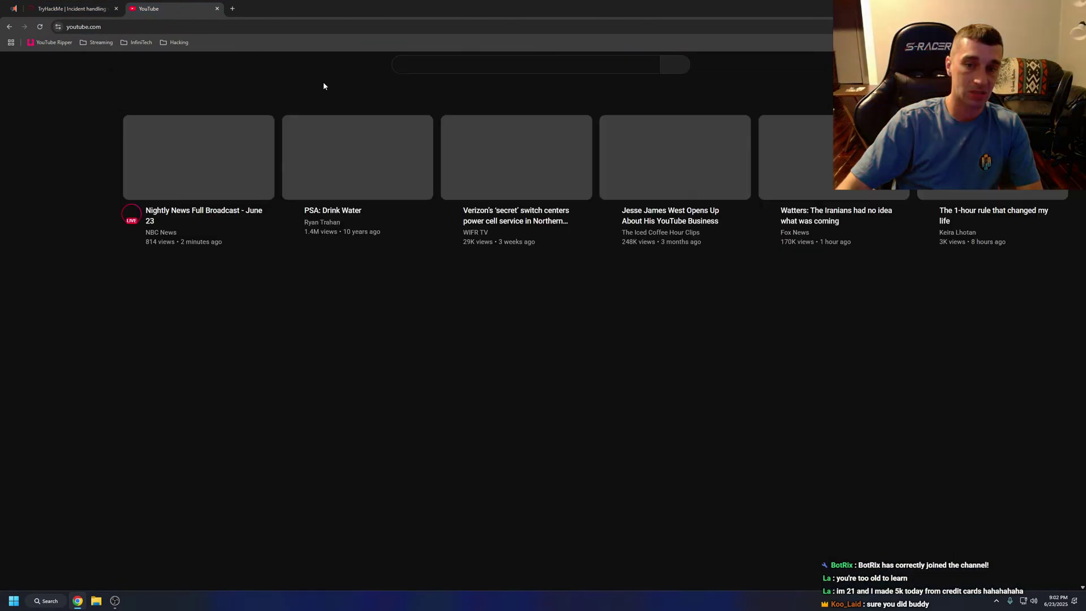
{"action": "left_click", "coordinate": [1066, 63]}
{"action": "left_click", "coordinate": [973, 169]}
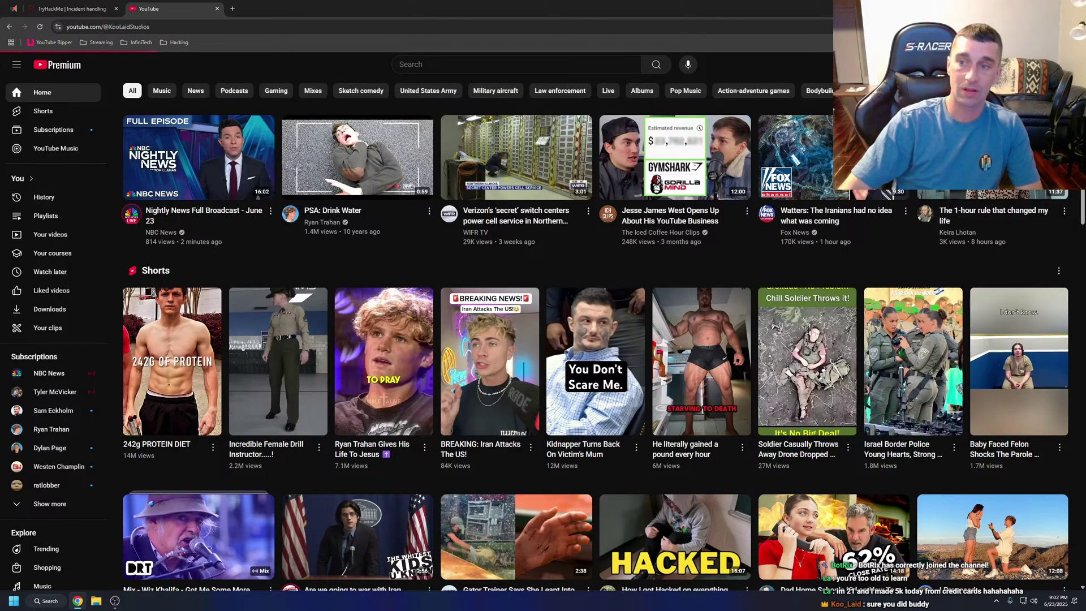
{"action": "key", "text": "ctrl+shift+Tab"}
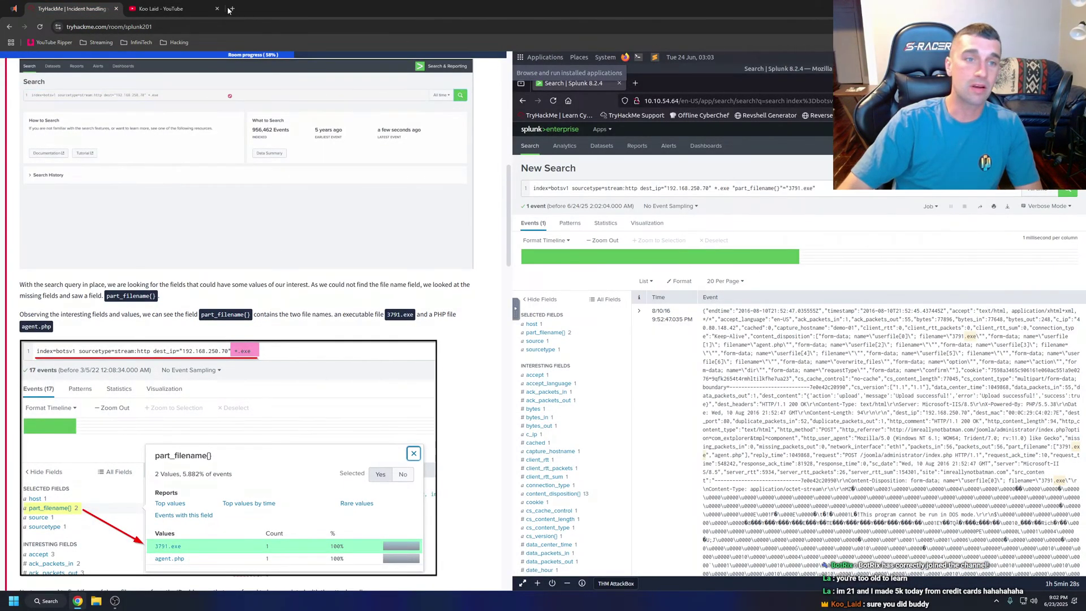
{"action": "key", "text": "ctrl+Tab"}
Open the live stream, inspect chat messages' moderation menus, and close the YouTube tab.
{"action": "left_click", "coordinate": [452, 210]}
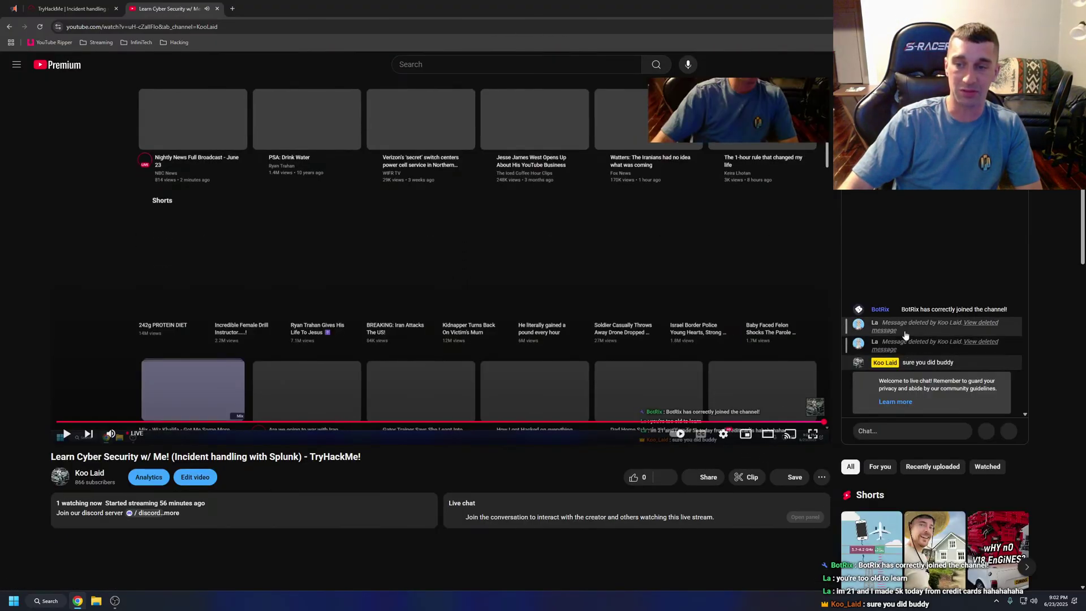
{"action": "left_click", "coordinate": [876, 324]}
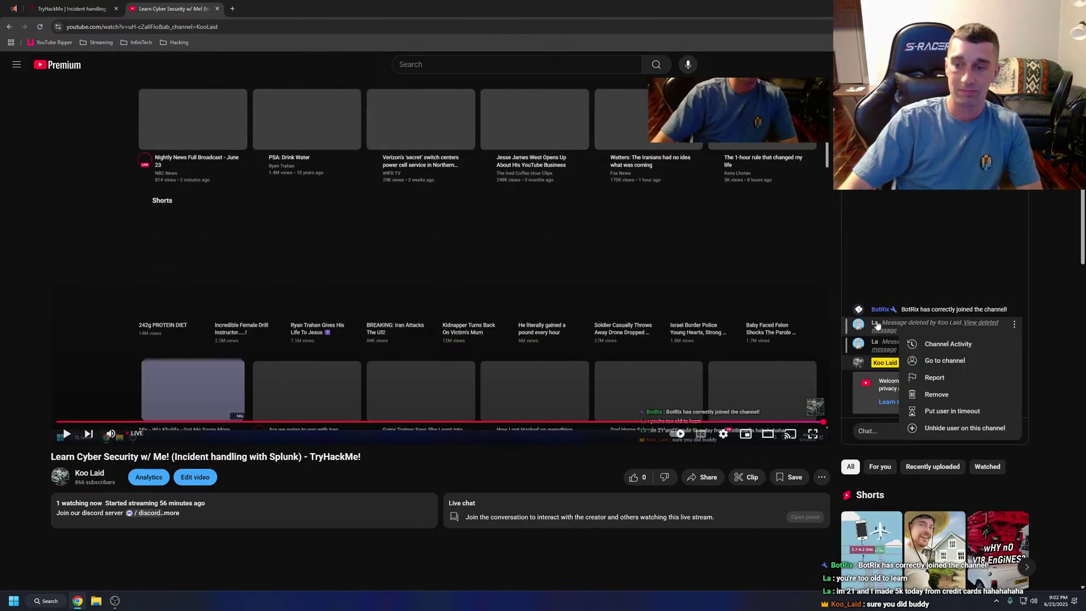
{"action": "left_click", "coordinate": [933, 379]}
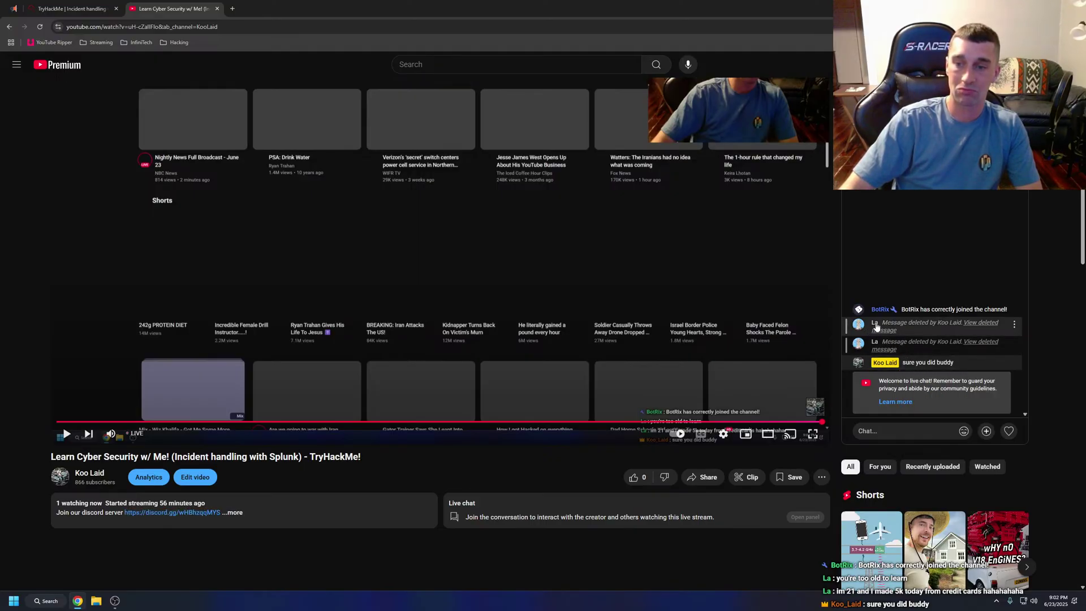
{"action": "left_click", "coordinate": [1015, 324]}
{"action": "left_click", "coordinate": [1015, 325]}
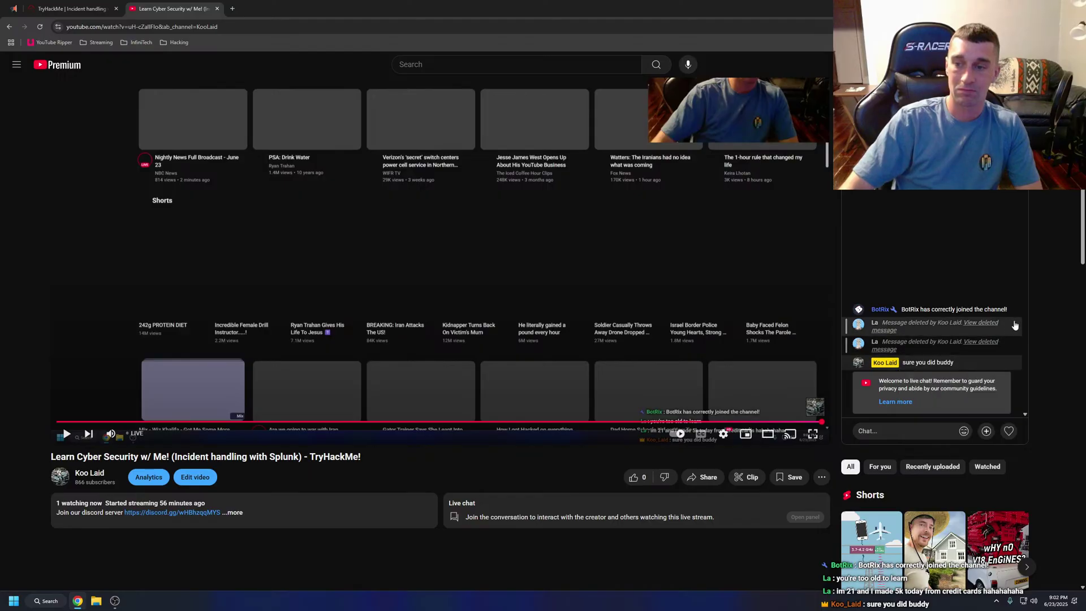
{"action": "left_click", "coordinate": [1016, 324]}
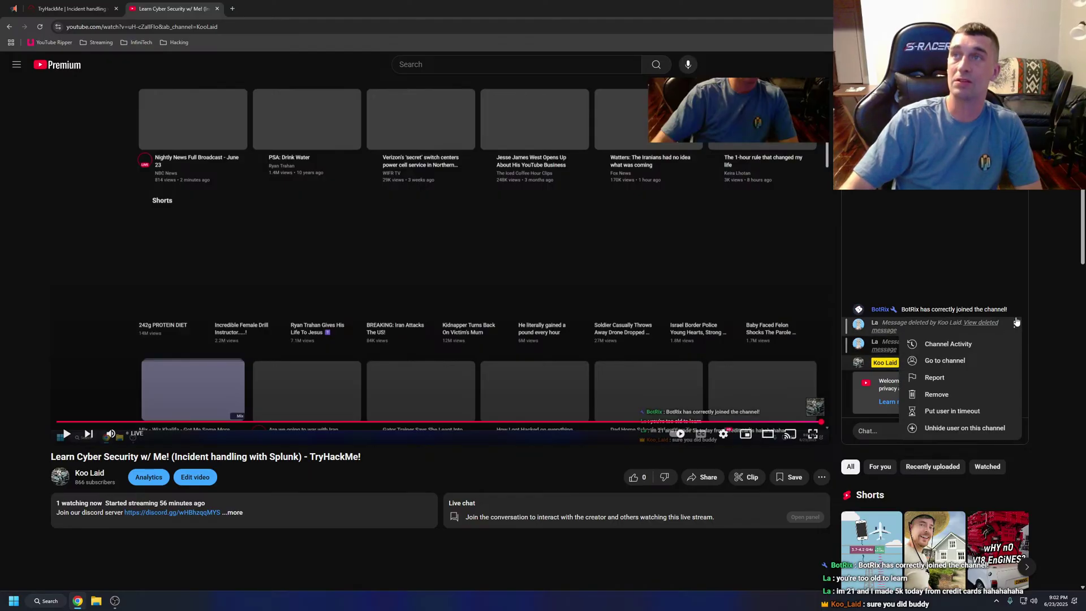
{"action": "left_click", "coordinate": [962, 394]}
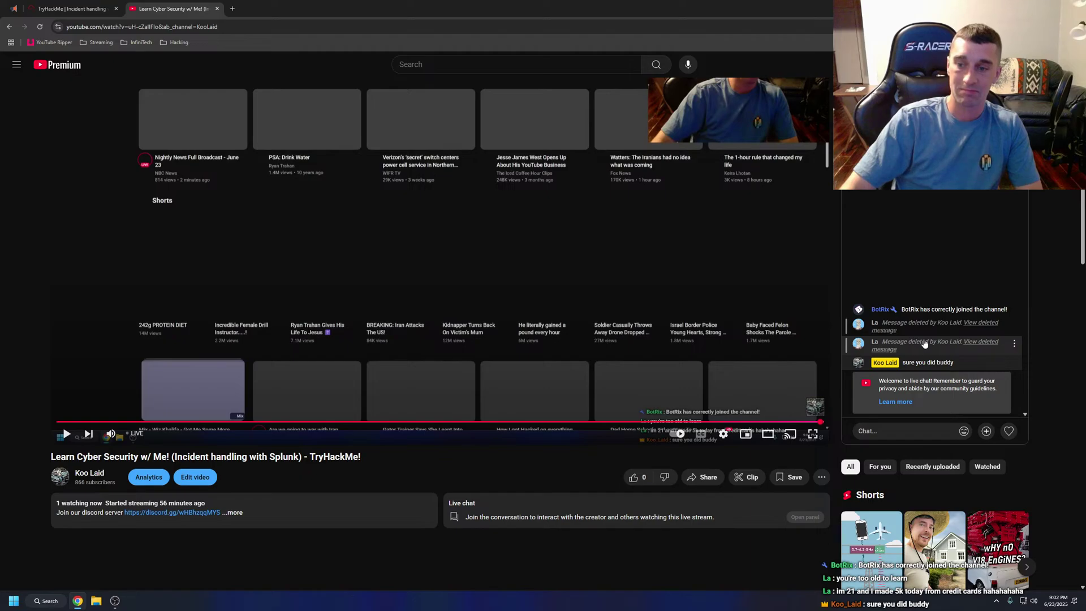
{"action": "key", "text": "ctrl+w"}
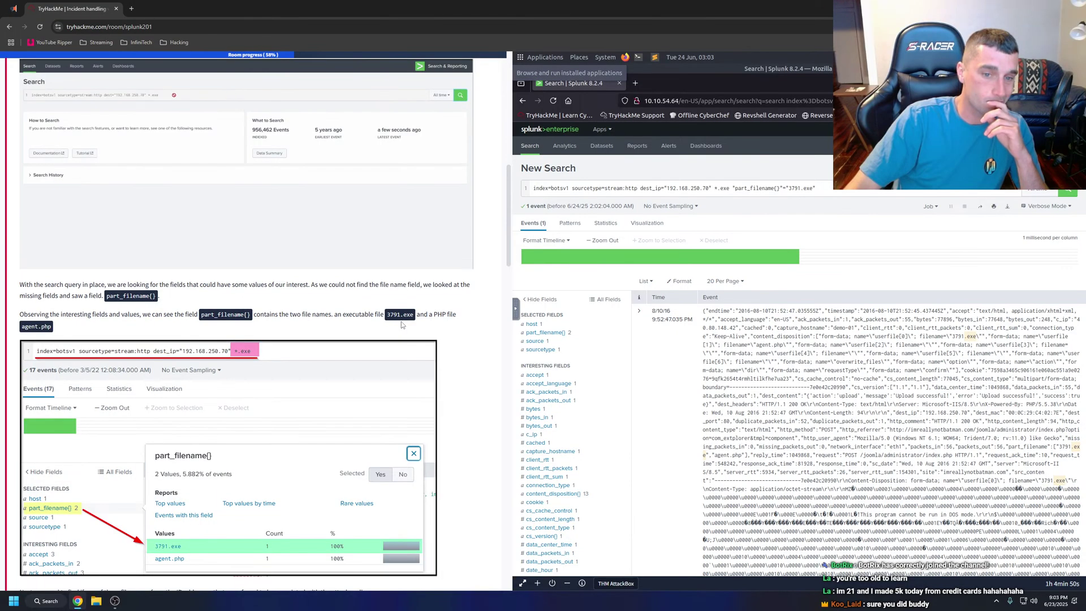
Highlight the tutorial paragraphs about finding the client IP, then clear the selection.
{"action": "scroll", "coordinate": [352, 325], "scroll_direction": "down", "scroll_amount": 3}
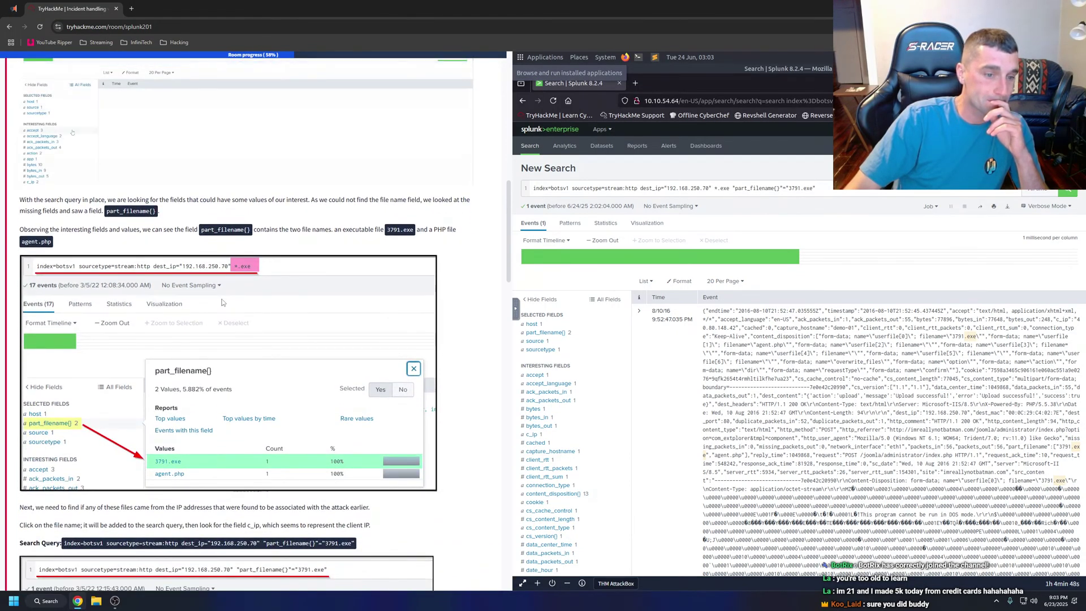
{"action": "scroll", "coordinate": [223, 302], "scroll_direction": "down", "scroll_amount": 3}
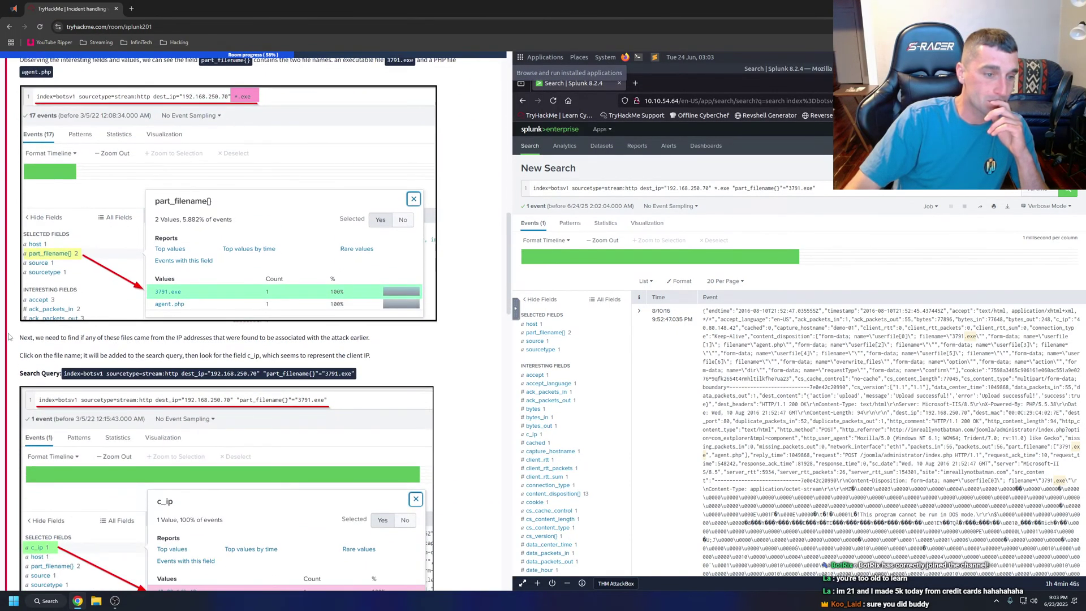
{"action": "left_click_drag", "start_coordinate": [9, 337], "coordinate": [368, 356]}
{"action": "right_click", "coordinate": [360, 354]}
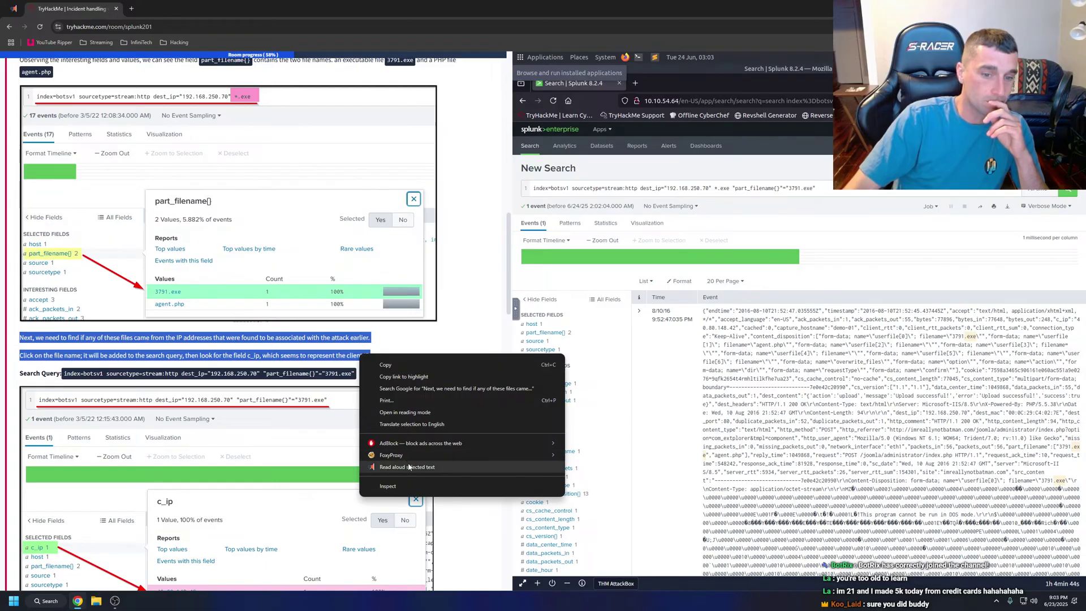
{"action": "key", "text": "Escape"}
{"action": "left_click", "coordinate": [407, 365]}
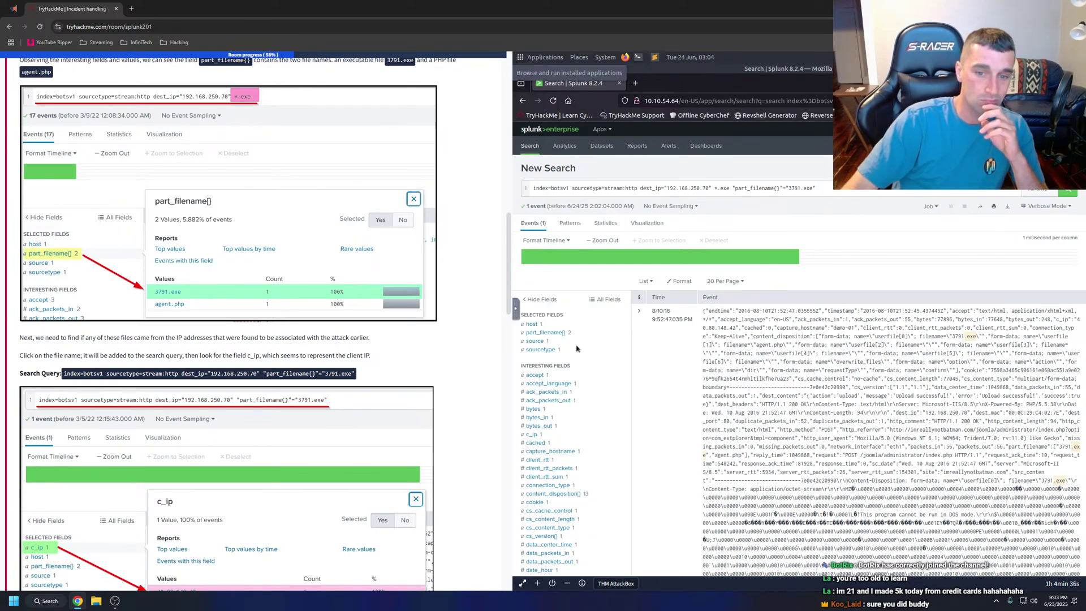
Inspect sourcetype and source values, filtering on 3791.exe without a duplicate filename filter.
{"action": "left_click", "coordinate": [543, 349]}
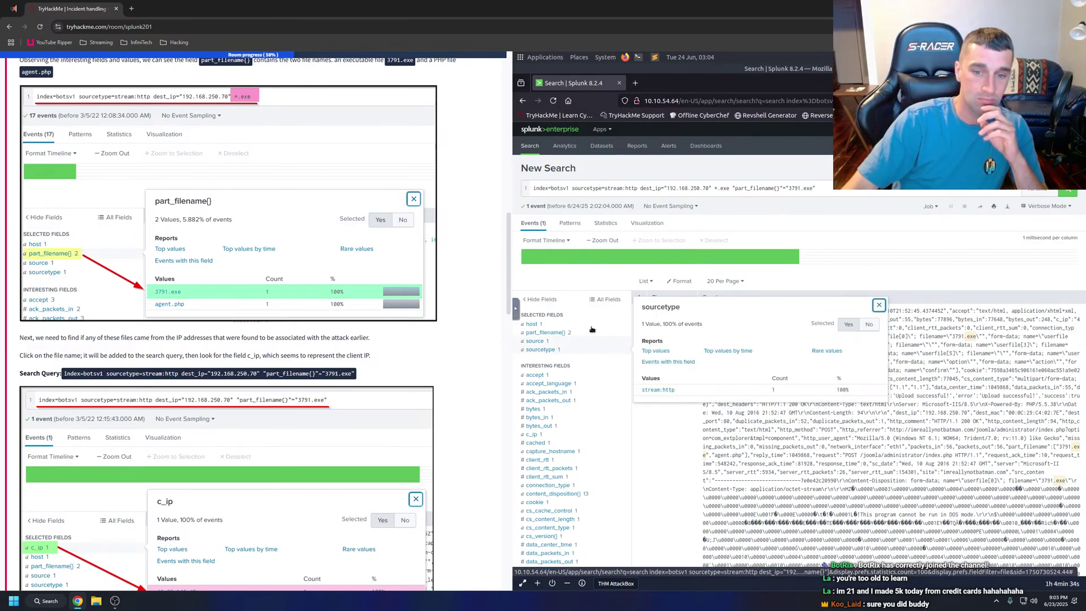
{"action": "left_click", "coordinate": [589, 311]}
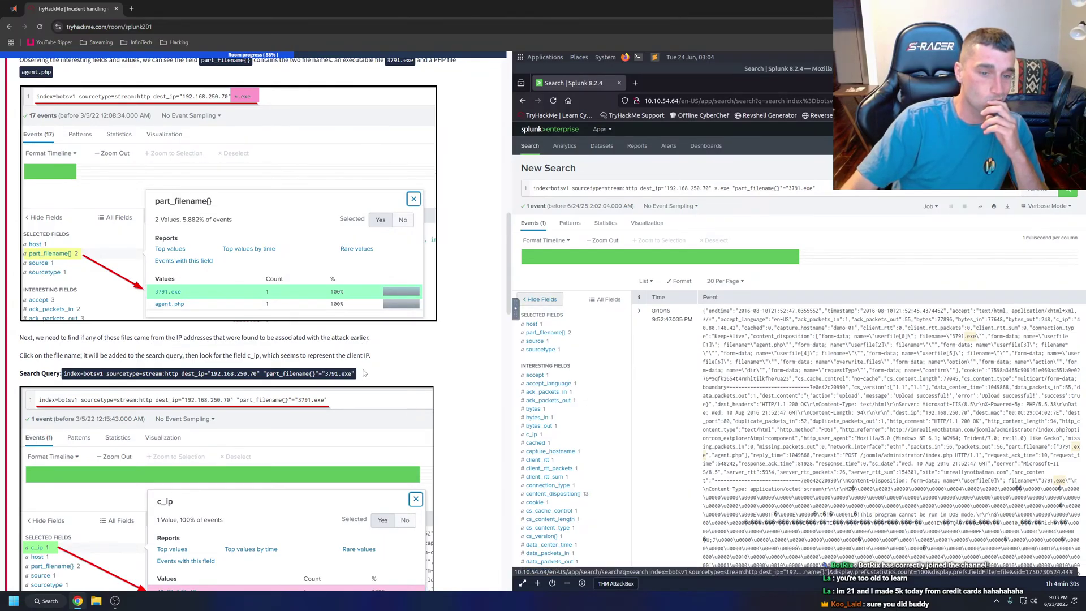
{"action": "scroll", "coordinate": [553, 348], "scroll_direction": "down", "scroll_amount": 10}
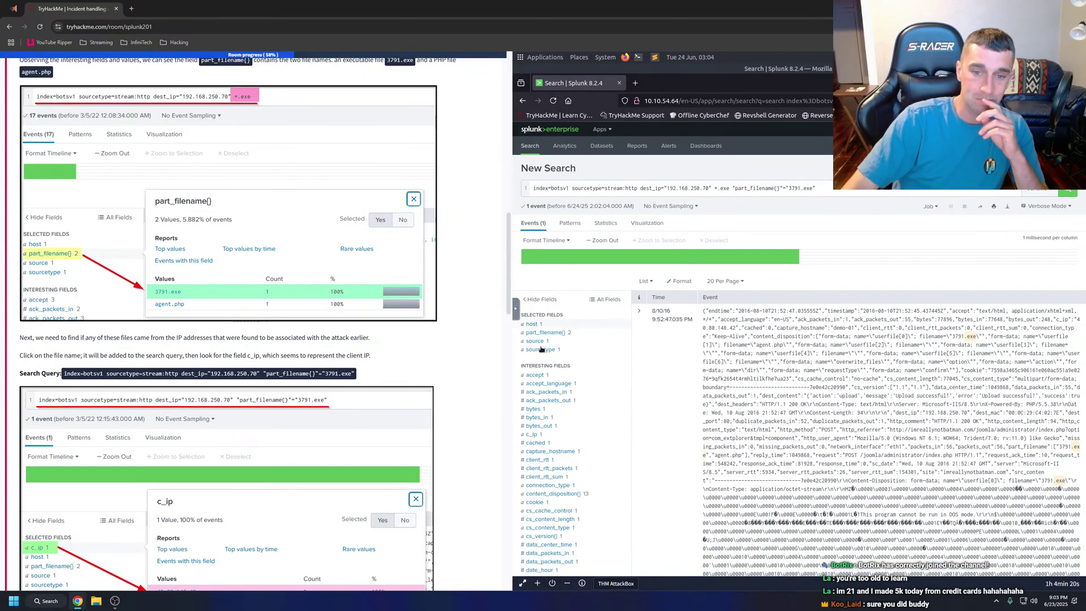
{"action": "left_click", "coordinate": [546, 333]}
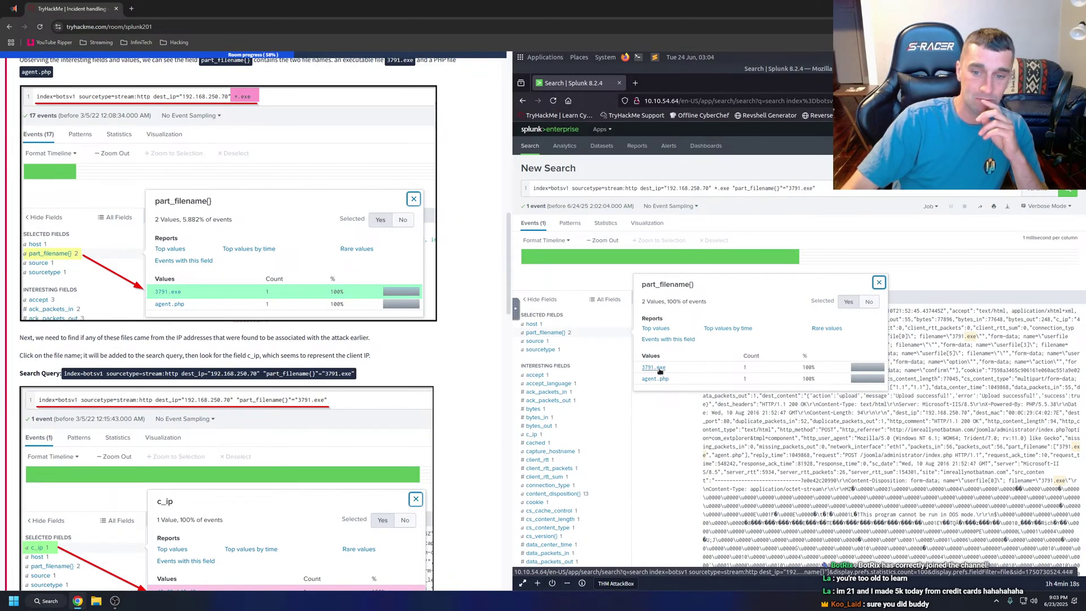
{"action": "left_click", "coordinate": [656, 368]}
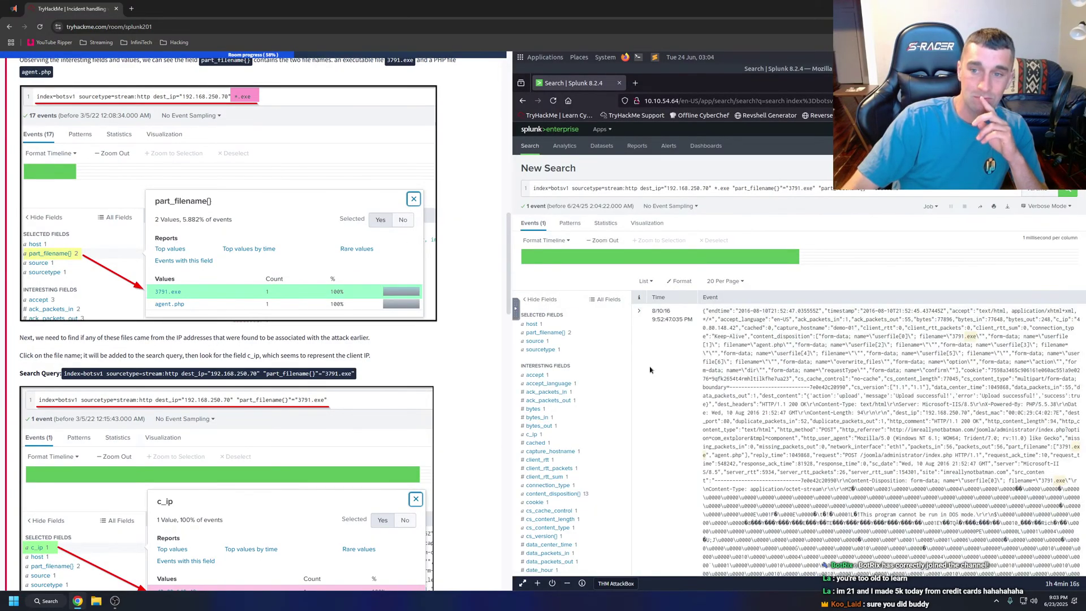
{"action": "left_click_drag", "start_coordinate": [902, 190], "coordinate": [821, 189]}
{"action": "key", "text": "BackSpace"}
{"action": "key", "text": "Return"}
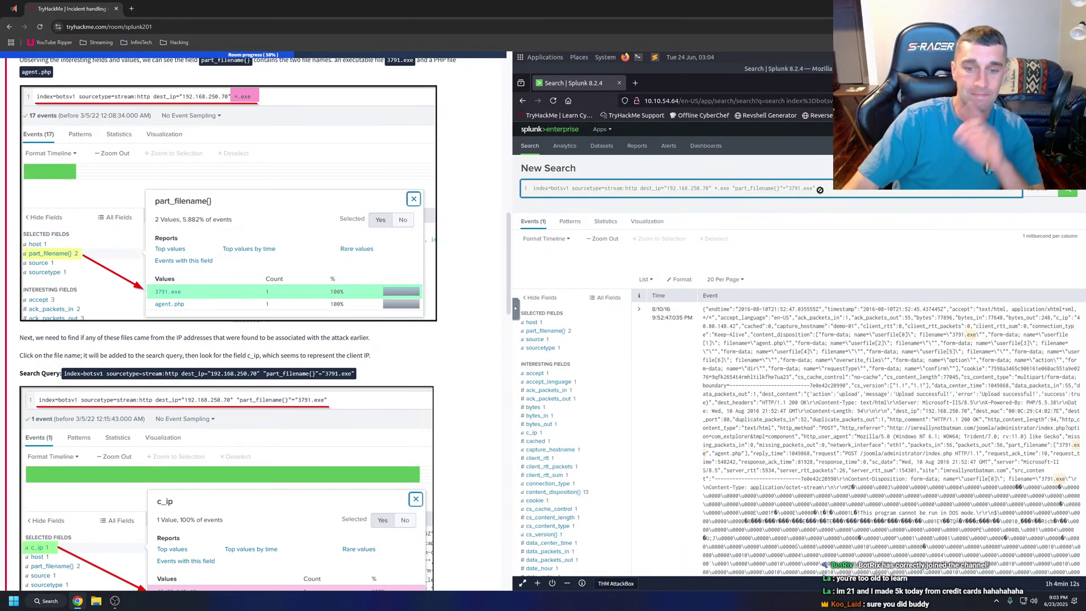
{"action": "left_click", "coordinate": [543, 343]}
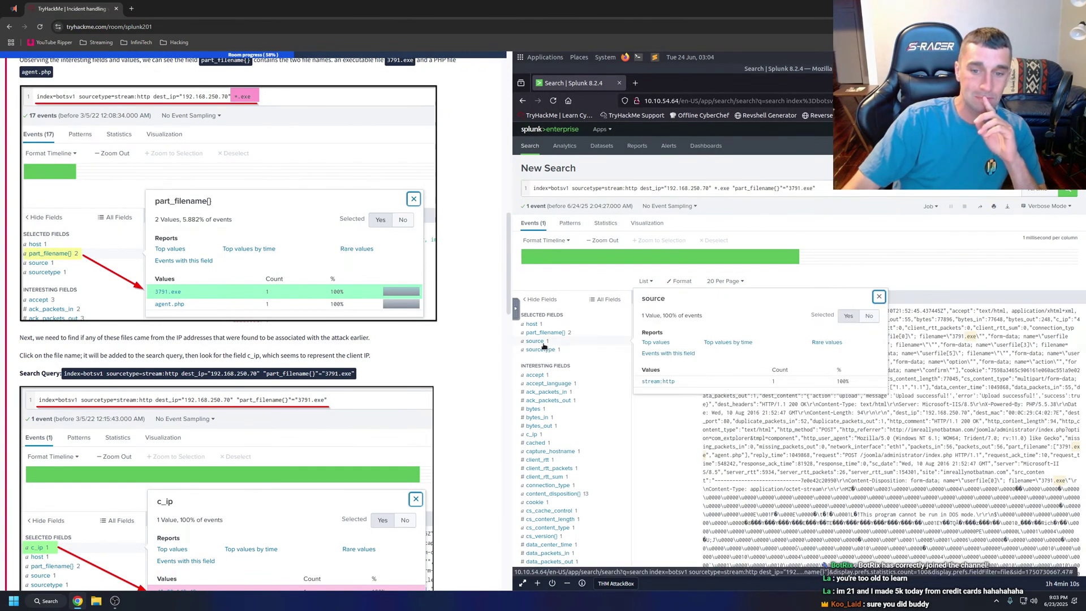
{"action": "left_click", "coordinate": [543, 343]}
Add dest_ip 192.168.250.70 to the 3791.exe search, still returning one event.
{"action": "scroll", "coordinate": [575, 356], "scroll_direction": "down", "scroll_amount": 2}
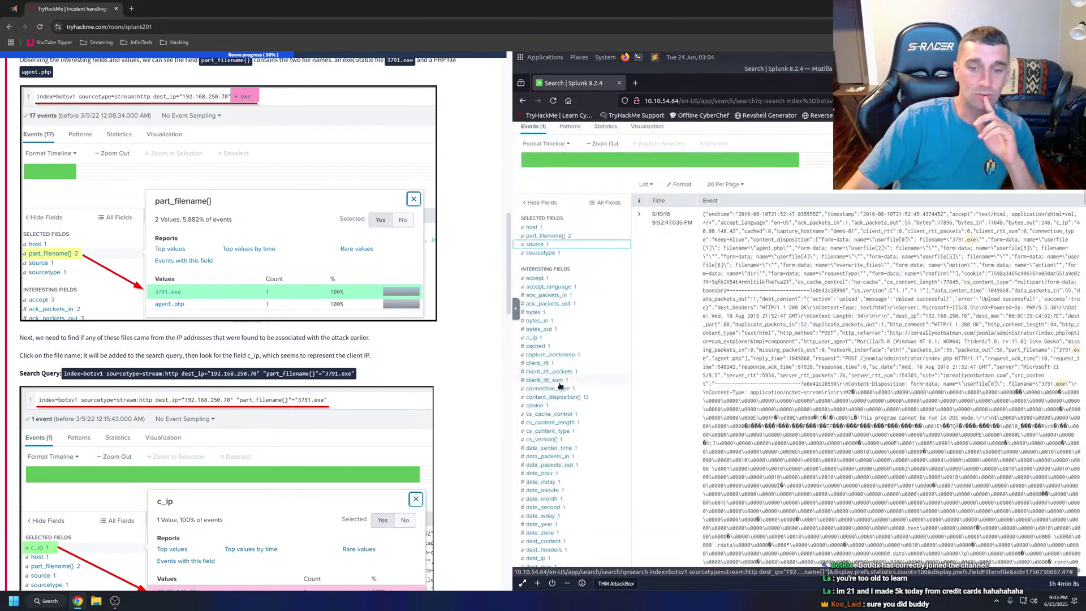
{"action": "scroll", "coordinate": [576, 360], "scroll_direction": "up", "scroll_amount": 2}
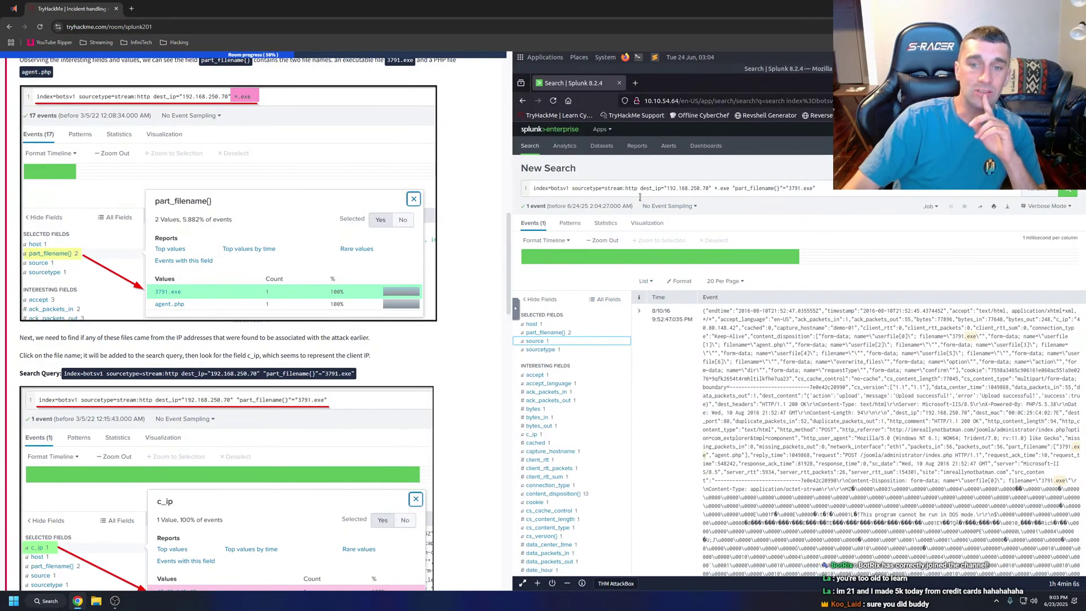
{"action": "scroll", "coordinate": [569, 379], "scroll_direction": "down", "scroll_amount": 8}
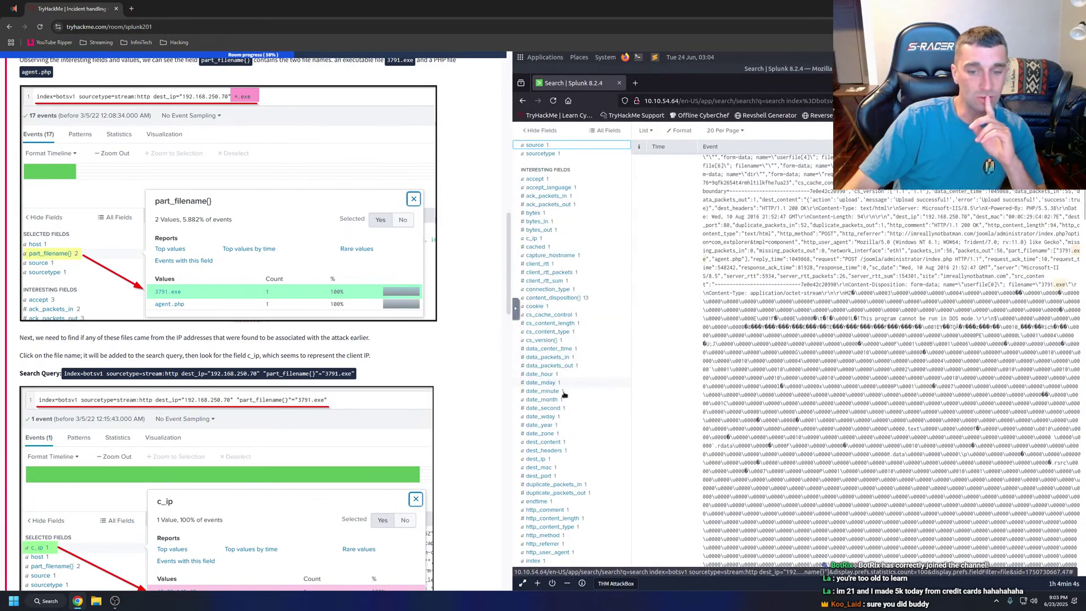
{"action": "scroll", "coordinate": [554, 435], "scroll_direction": "down", "scroll_amount": 6}
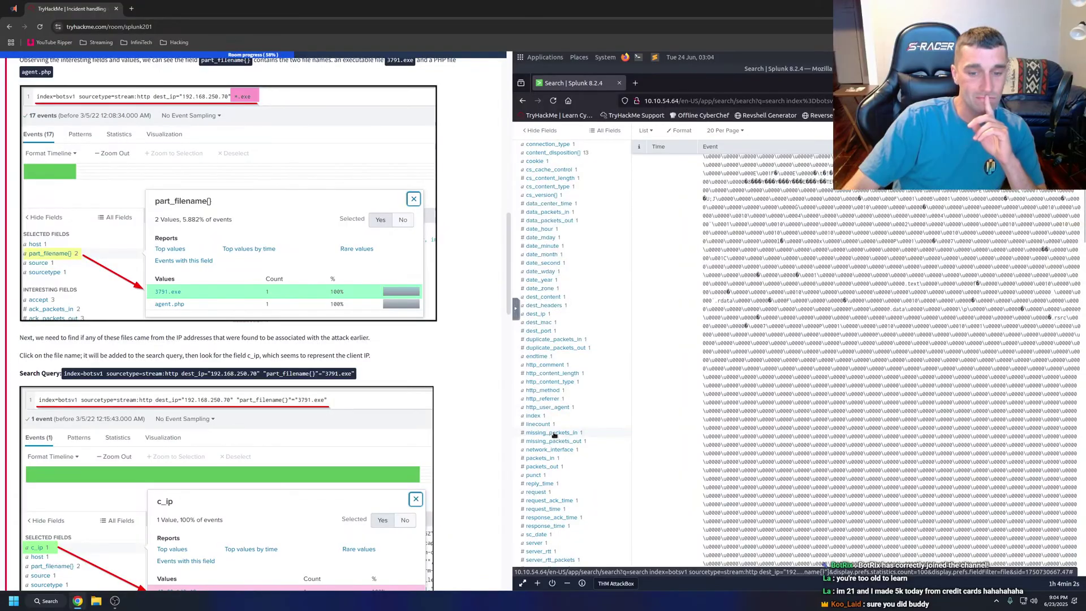
{"action": "scroll", "coordinate": [548, 483], "scroll_direction": "down", "scroll_amount": 2}
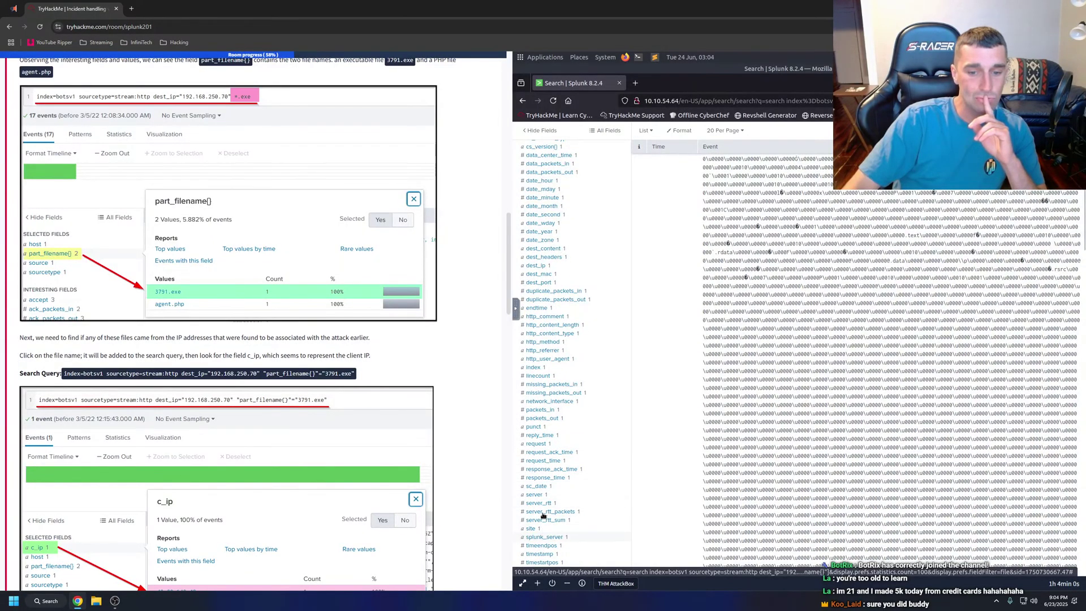
{"action": "scroll", "coordinate": [544, 509], "scroll_direction": "down", "scroll_amount": 6}
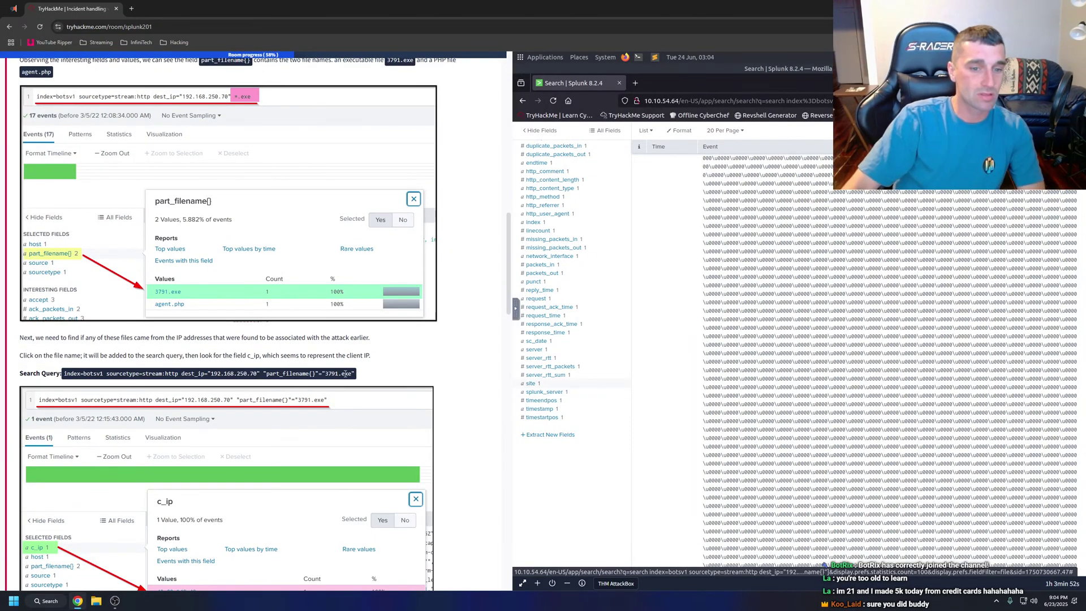
{"action": "left_click_drag", "start_coordinate": [355, 374], "coordinate": [63, 375]}
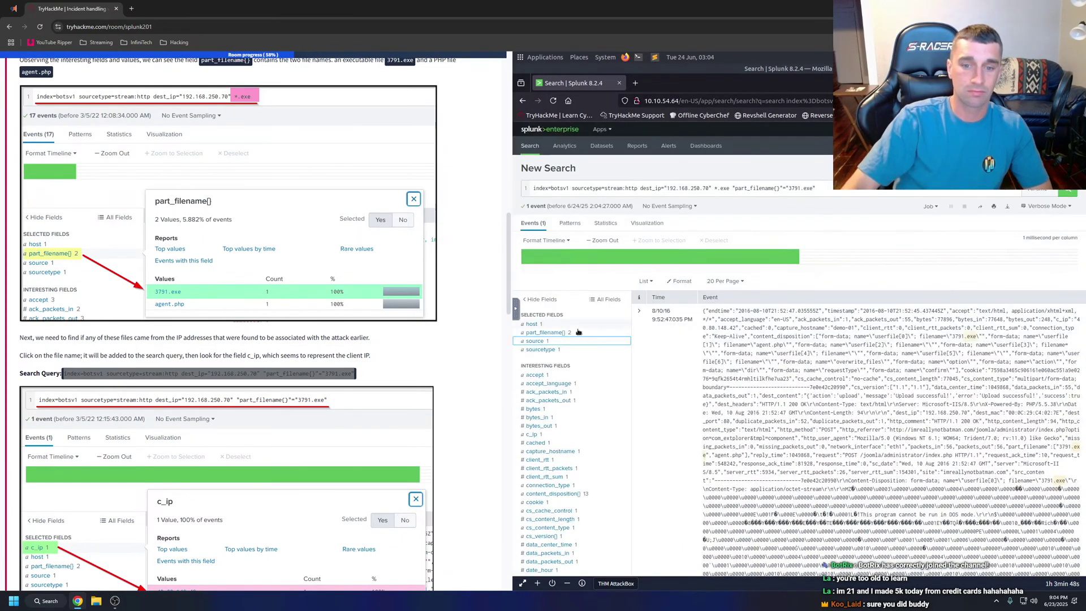
{"action": "scroll", "coordinate": [559, 425], "scroll_direction": "down", "scroll_amount": 3}
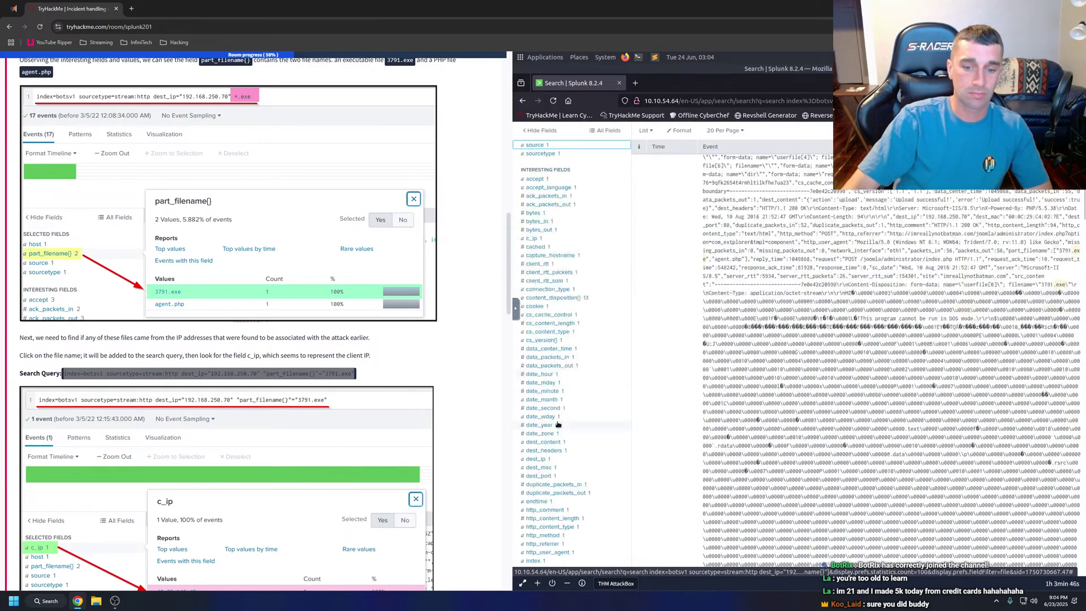
{"action": "left_click", "coordinate": [545, 462]}
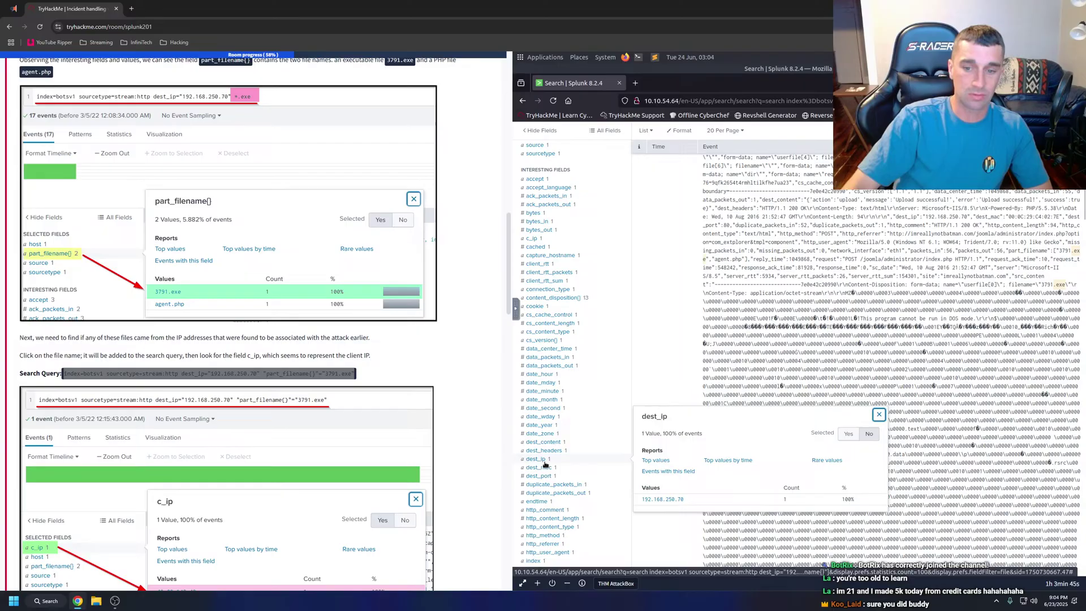
{"action": "left_click", "coordinate": [663, 499]}
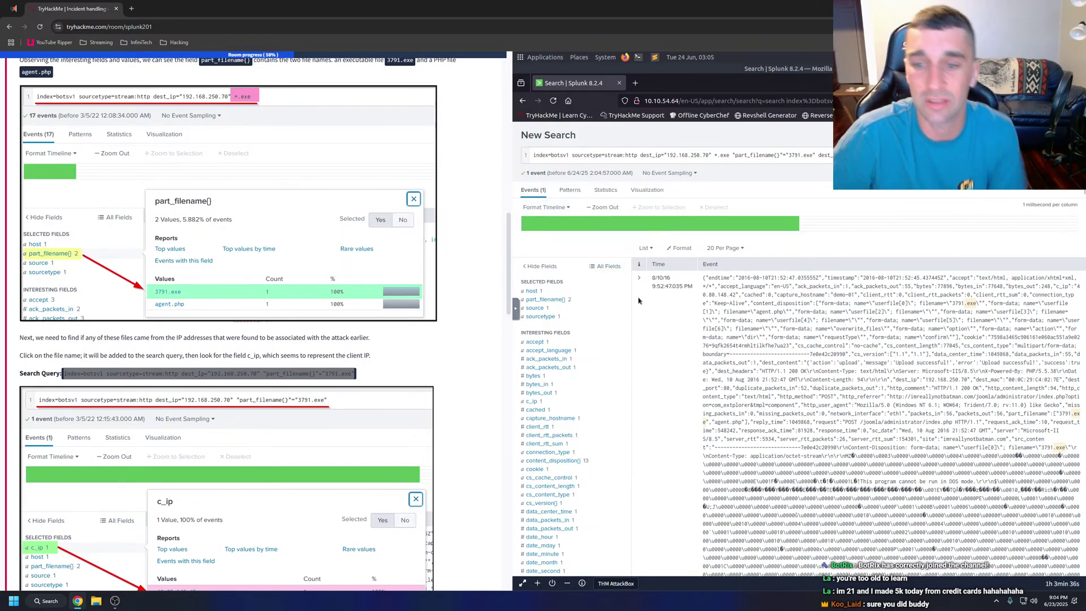
Rerun the HTTP upload search and check its c_ip value, 40.80.148.42.
{"action": "scroll", "coordinate": [330, 349], "scroll_direction": "down", "scroll_amount": 1}
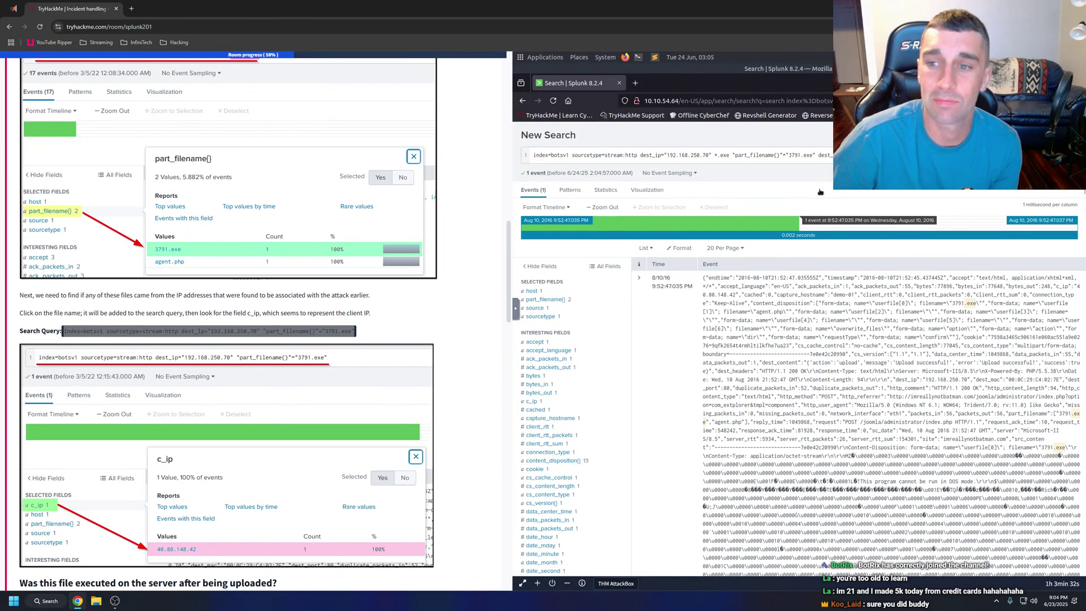
{"action": "left_click", "coordinate": [816, 160]}
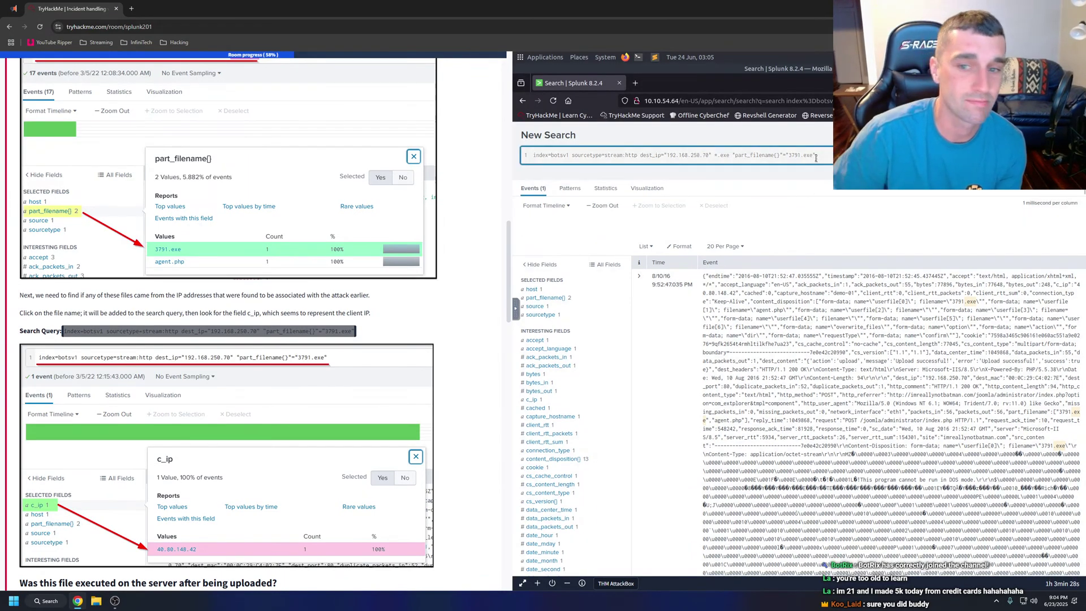
{"action": "key", "text": "Return"}
{"action": "scroll", "coordinate": [341, 311], "scroll_direction": "down", "scroll_amount": 1}
{"action": "scroll", "coordinate": [341, 311], "scroll_direction": "down", "scroll_amount": 1}
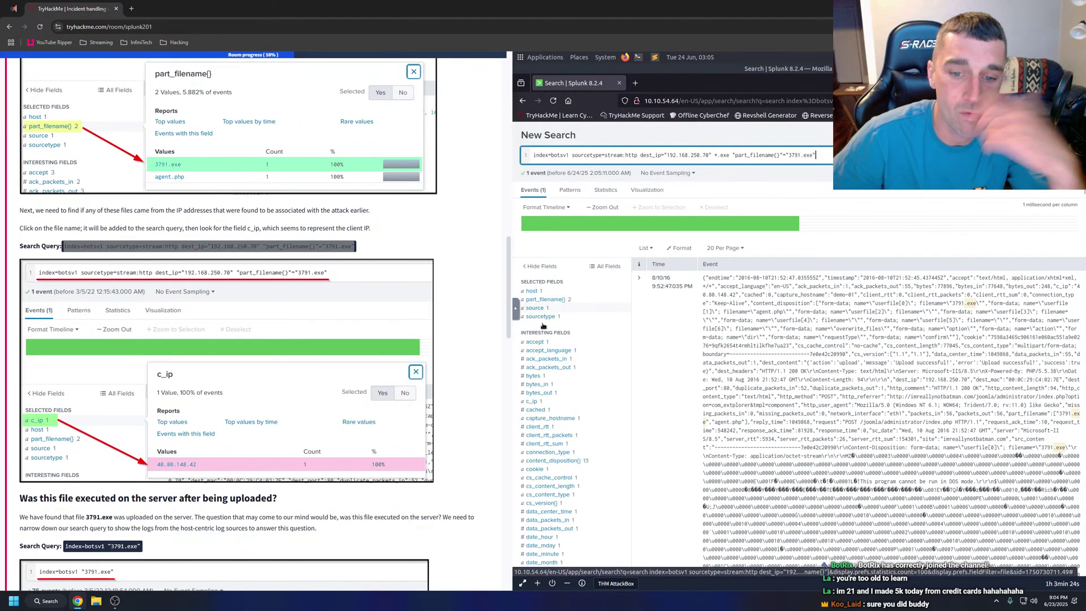
{"action": "left_click", "coordinate": [535, 402]}
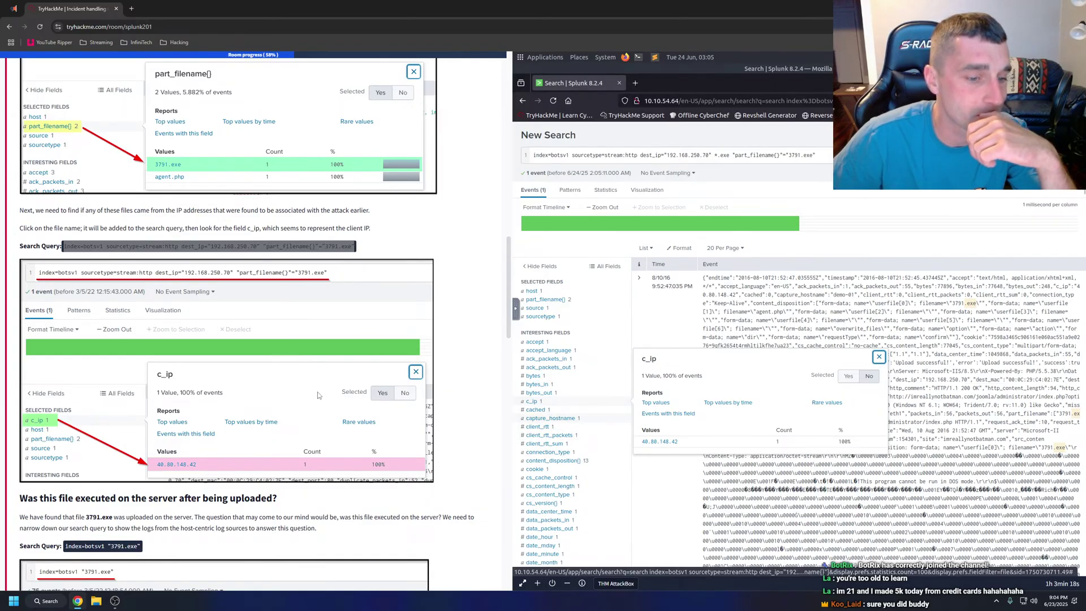
Have the tutorial's passage about execution on the server read aloud.
{"action": "scroll", "coordinate": [318, 395], "scroll_direction": "down", "scroll_amount": 2}
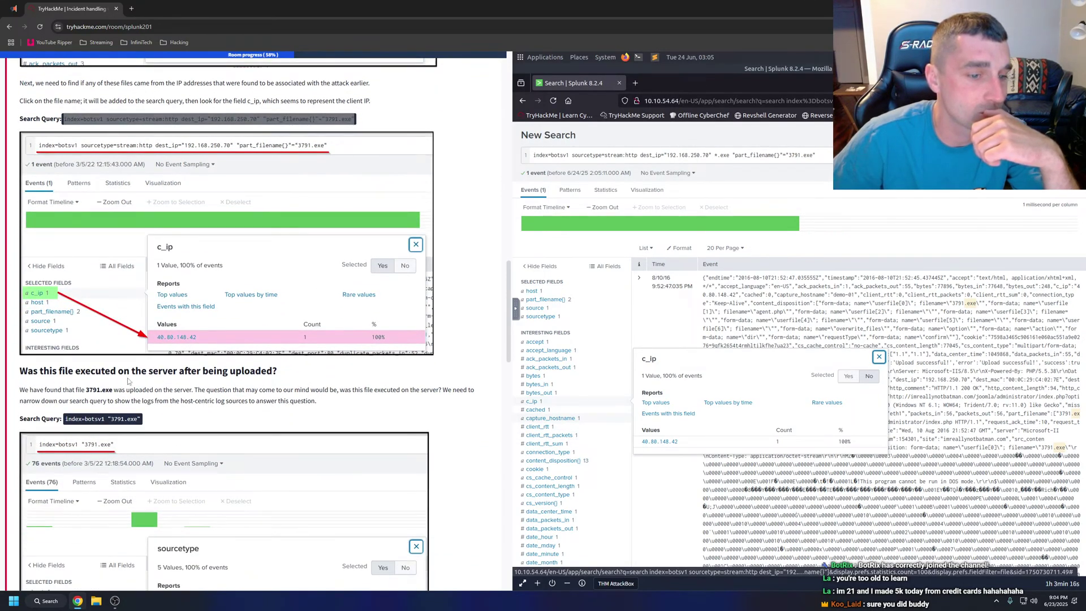
{"action": "left_click_drag", "start_coordinate": [20, 378], "coordinate": [315, 402]}
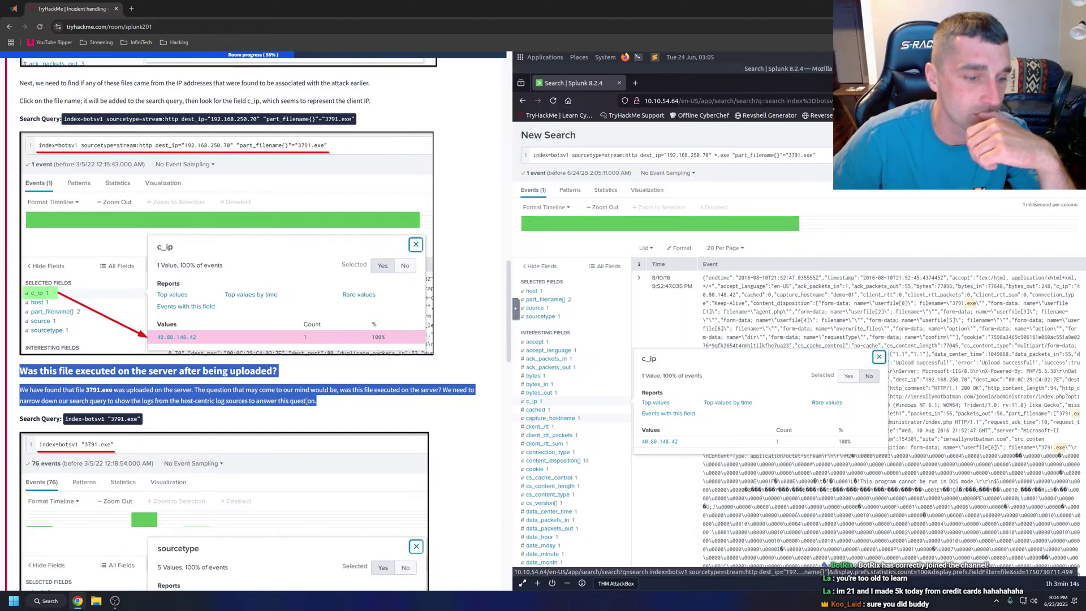
{"action": "right_click", "coordinate": [308, 403]}
{"action": "left_click", "coordinate": [368, 511]}
{"action": "left_click", "coordinate": [319, 419]}
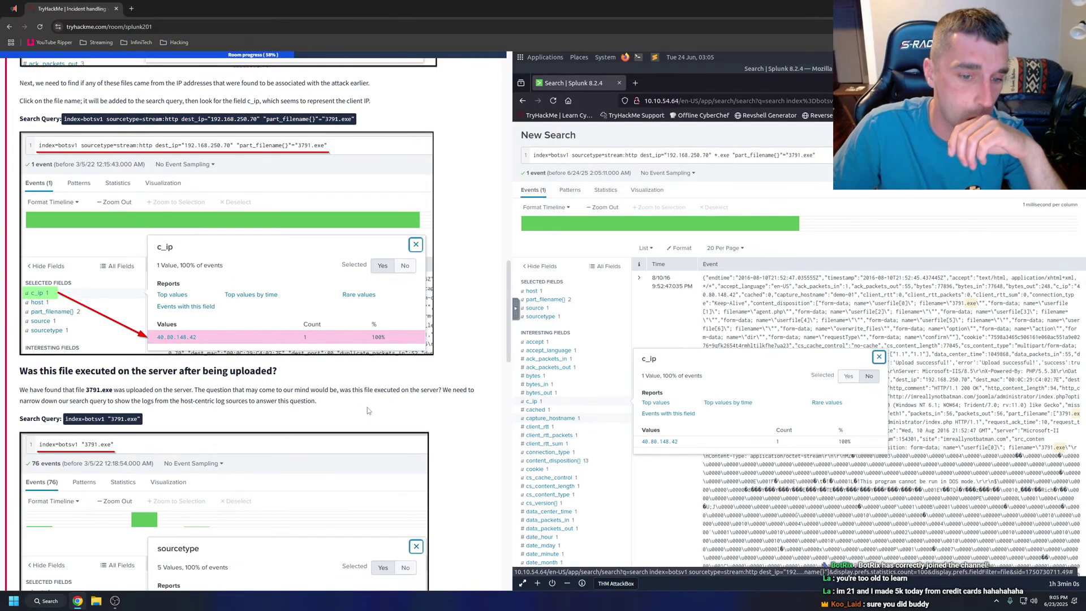
Copy the tutorial's index=botsv1 "3791.exe" query and paste it over the Splunk search.
{"action": "scroll", "coordinate": [369, 410], "scroll_direction": "down", "scroll_amount": 2}
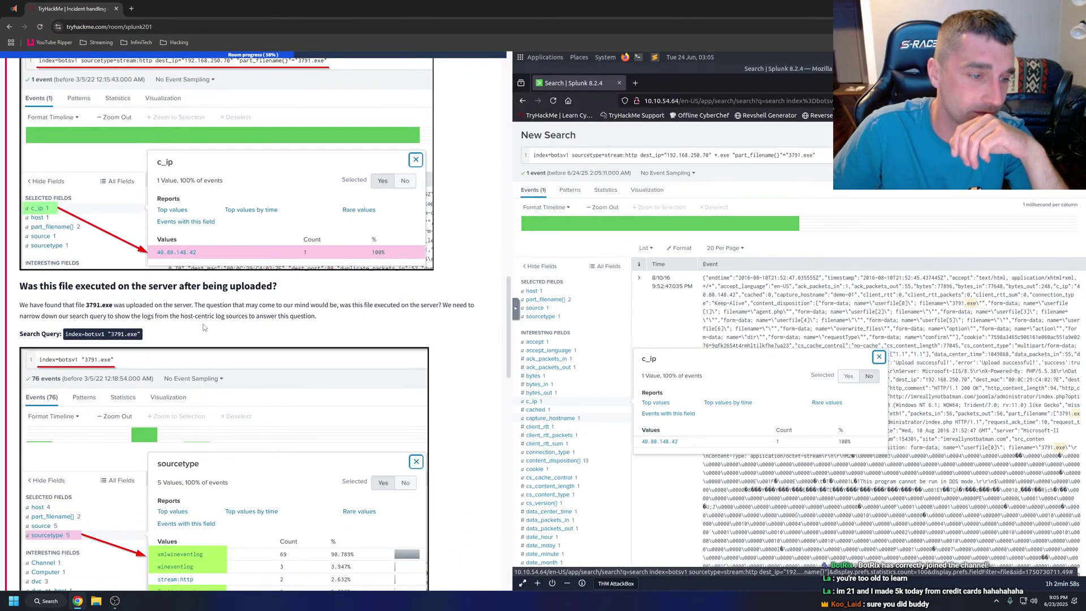
{"action": "left_click_drag", "start_coordinate": [144, 337], "coordinate": [62, 335]}
{"action": "right_click", "coordinate": [77, 334]}
{"action": "left_click", "coordinate": [94, 341]}
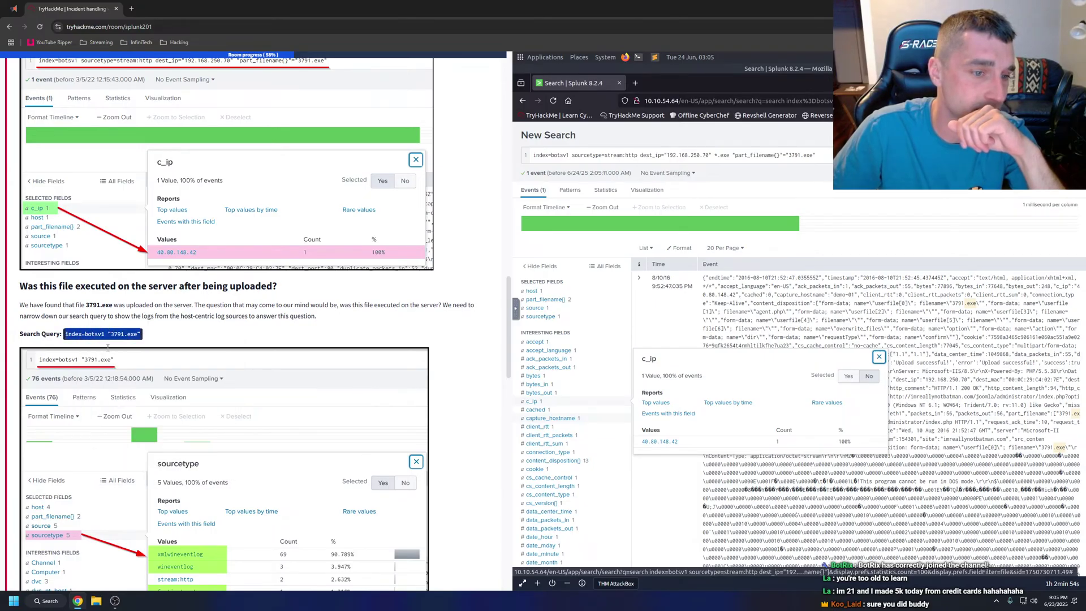
{"action": "left_click", "coordinate": [241, 330]}
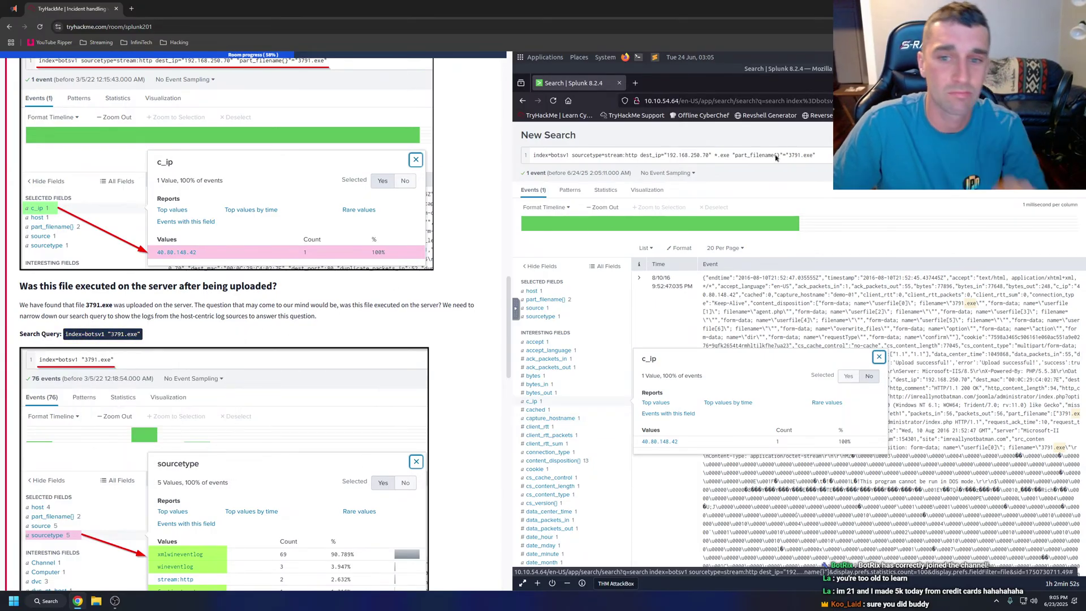
{"action": "left_click_drag", "start_coordinate": [820, 155], "coordinate": [517, 157]}
{"action": "key", "text": "ctrl+v"}
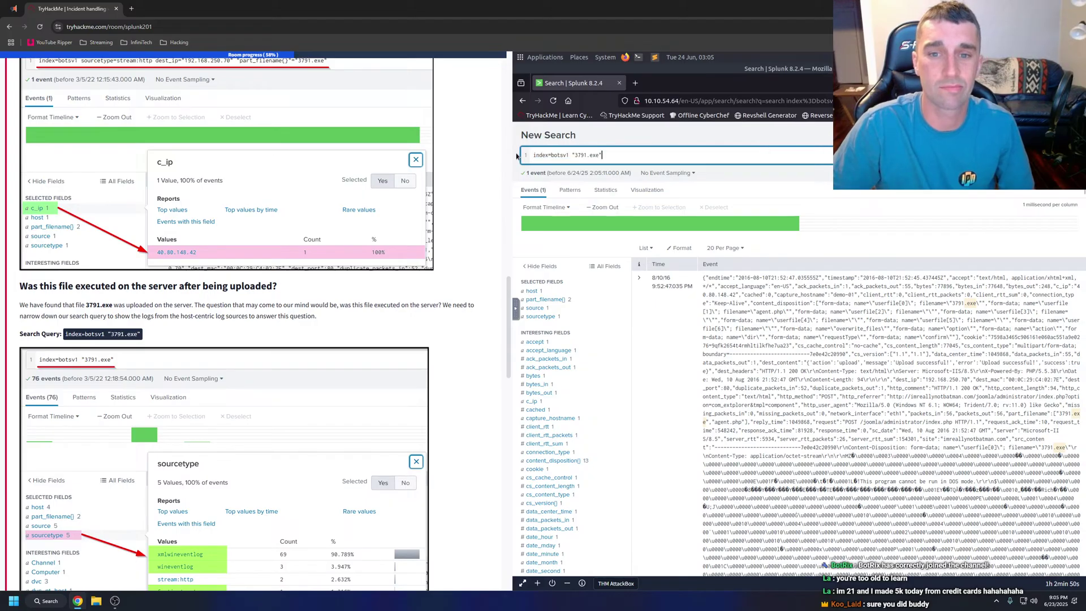
Run the 3791.exe search (76 events) and inspect its src_ip, Computer and sourcetype summaries.
{"action": "key", "text": "Return"}
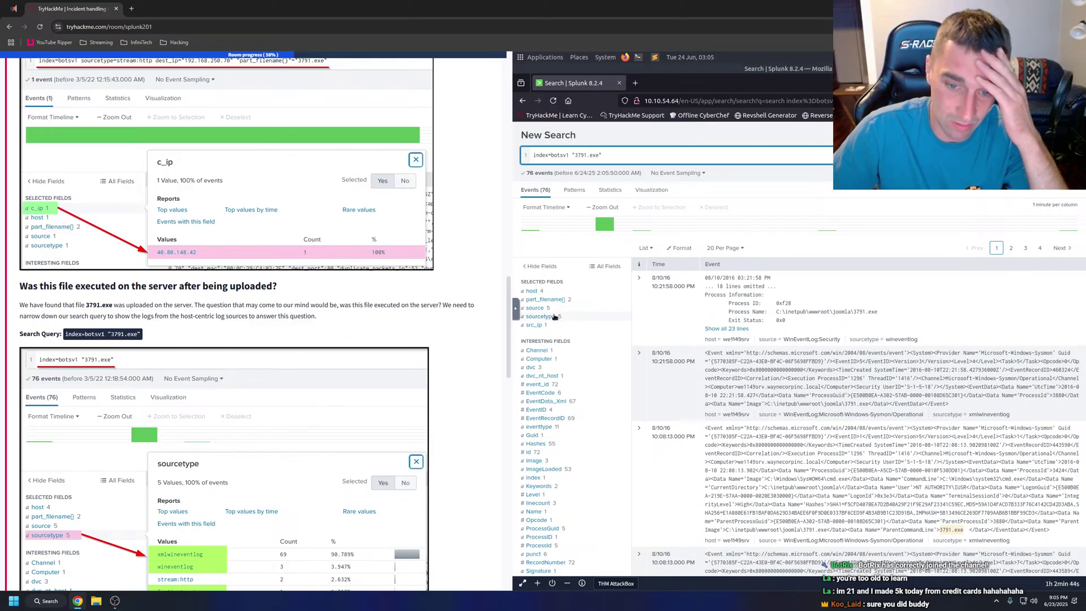
{"action": "left_click", "coordinate": [533, 326]}
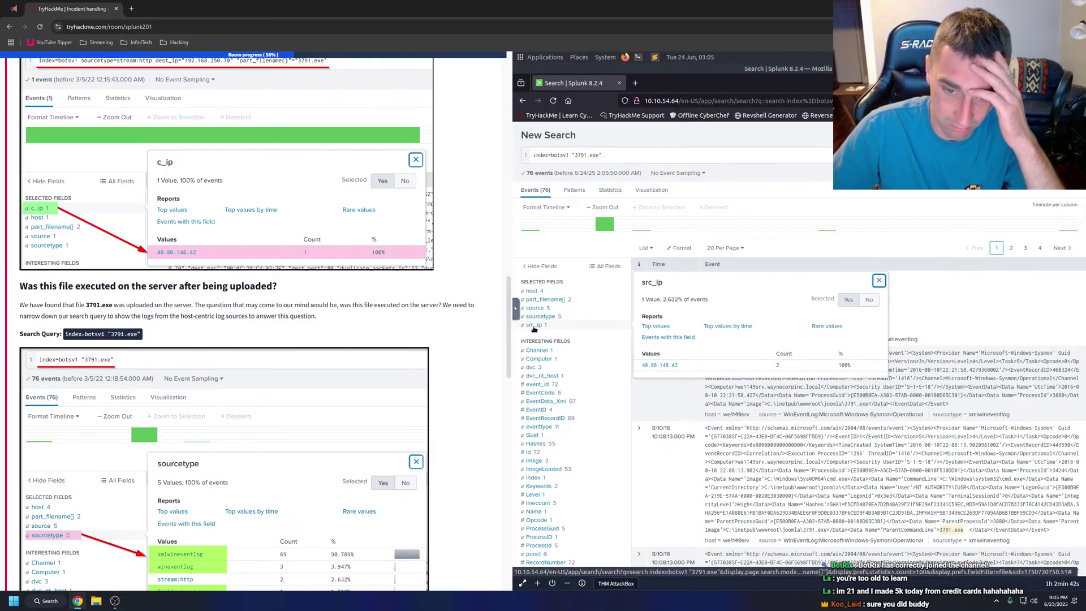
{"action": "left_click", "coordinate": [534, 326]}
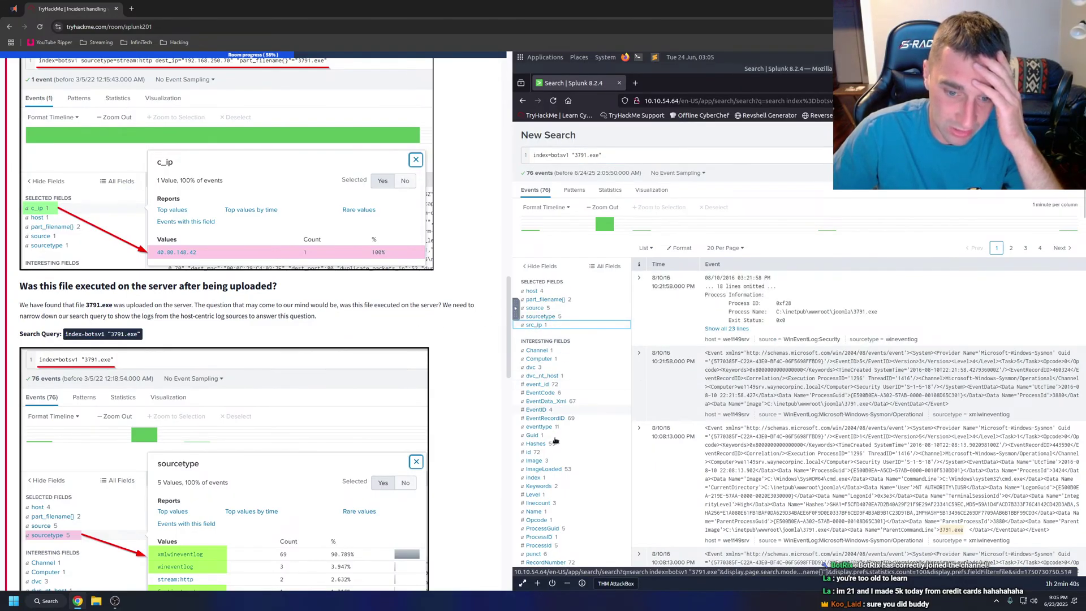
{"action": "scroll", "coordinate": [556, 458], "scroll_direction": "down", "scroll_amount": 3}
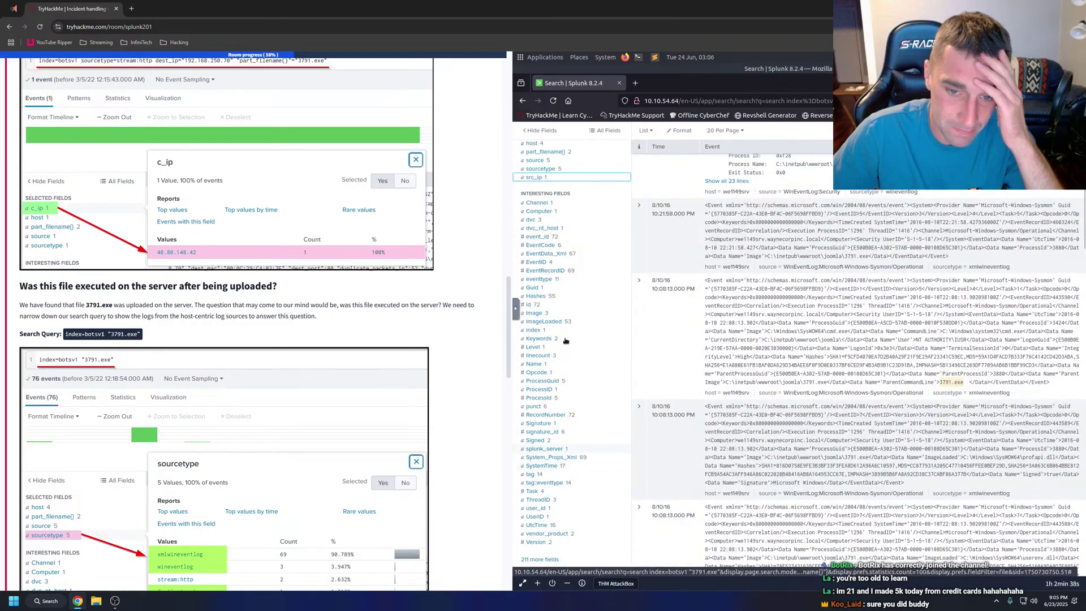
{"action": "left_click", "coordinate": [546, 213]}
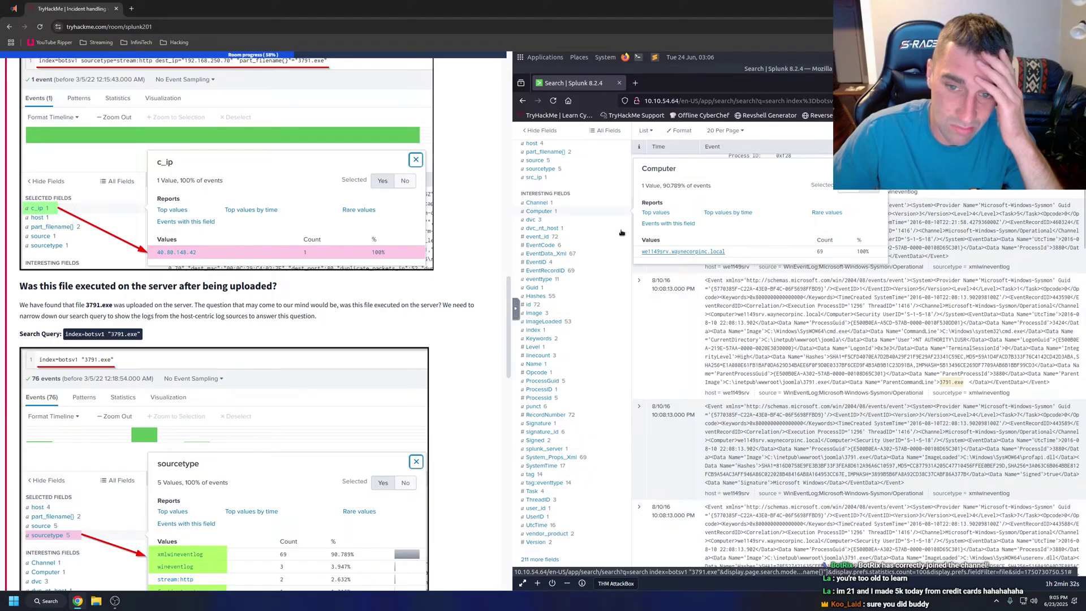
{"action": "left_click", "coordinate": [565, 213]}
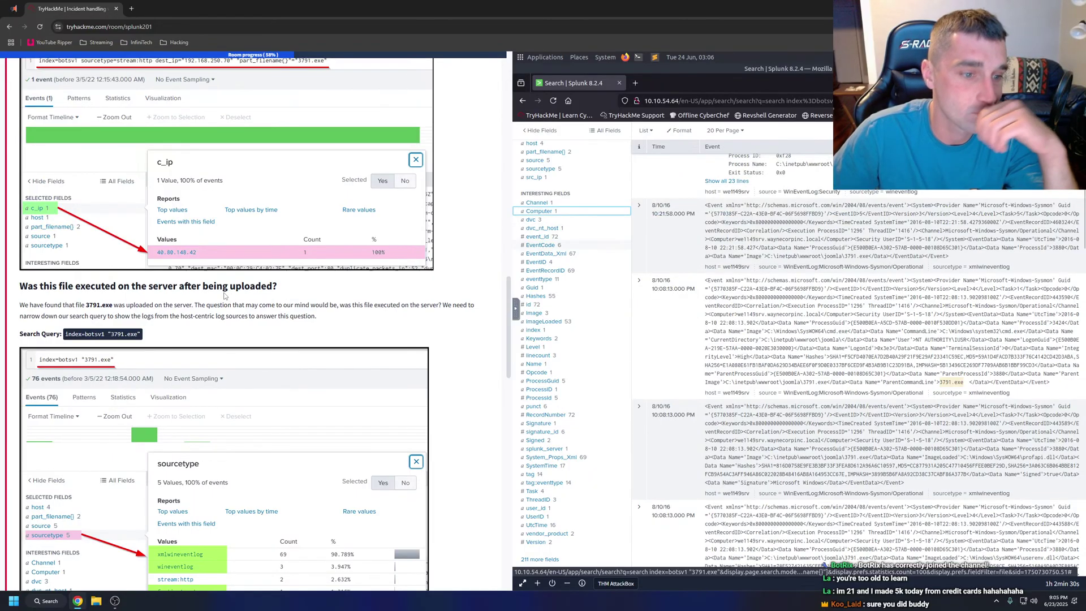
{"action": "scroll", "coordinate": [225, 293], "scroll_direction": "down", "scroll_amount": 4}
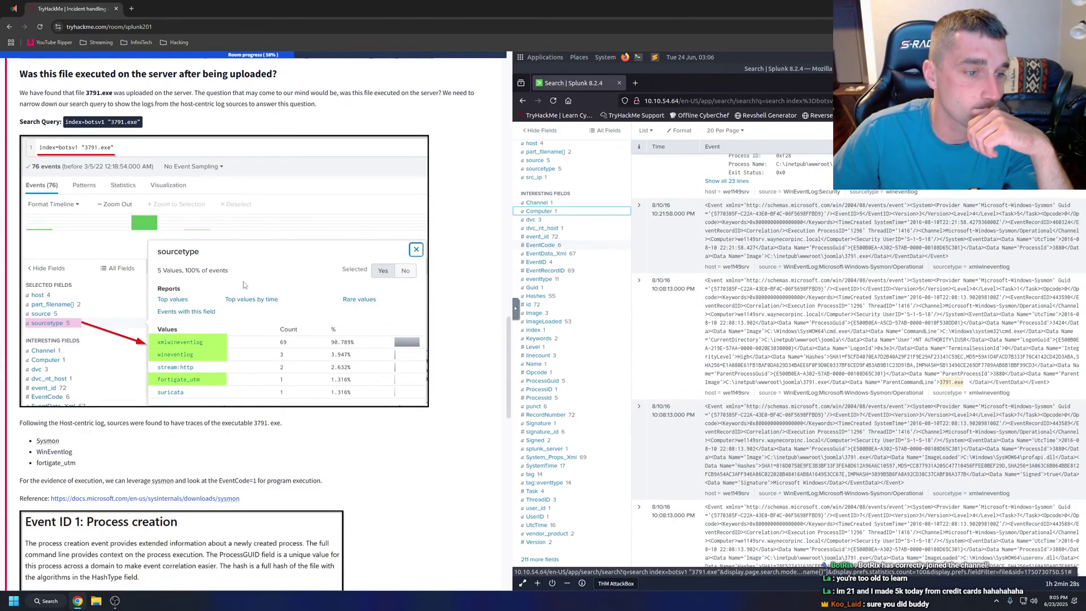
{"action": "left_click", "coordinate": [541, 169]}
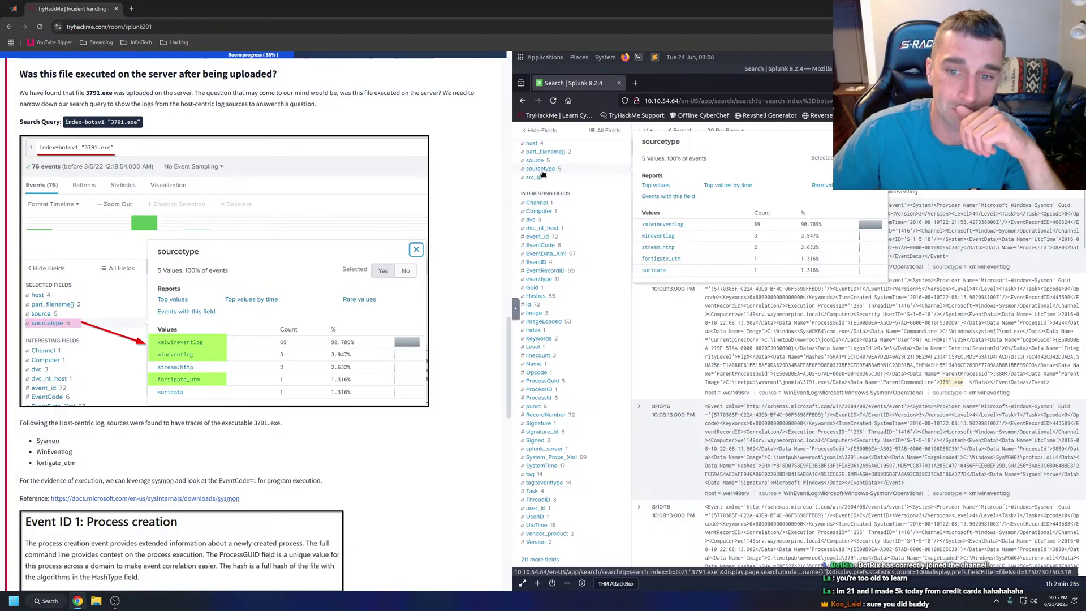
{"action": "left_click", "coordinate": [542, 170]}
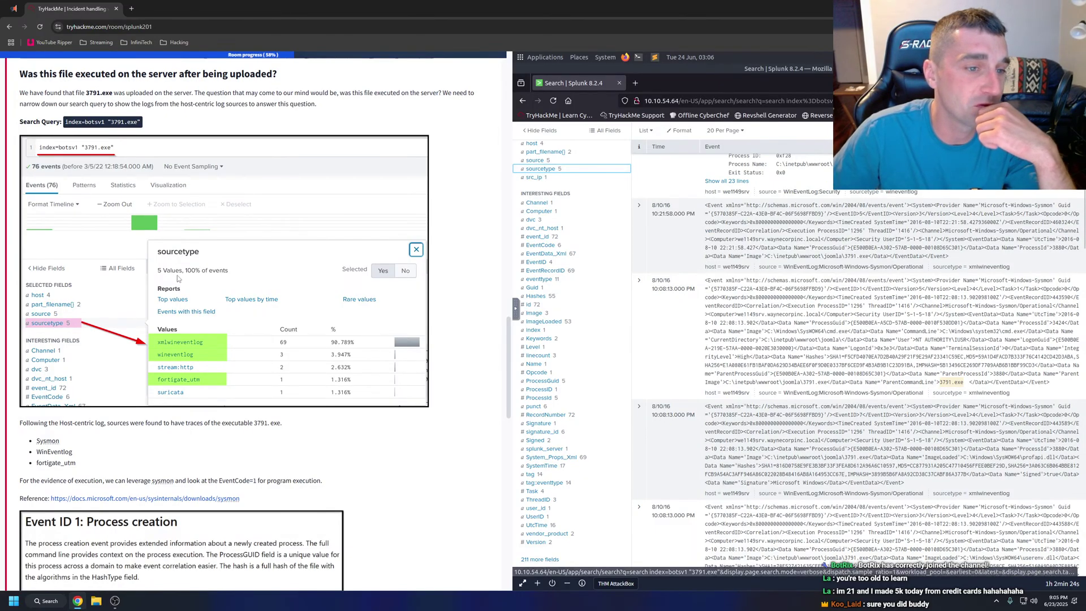
Grab the tutorial's EventCode=1 process-creation query and focus the Splunk search bar.
{"action": "scroll", "coordinate": [159, 276], "scroll_direction": "down", "scroll_amount": 1}
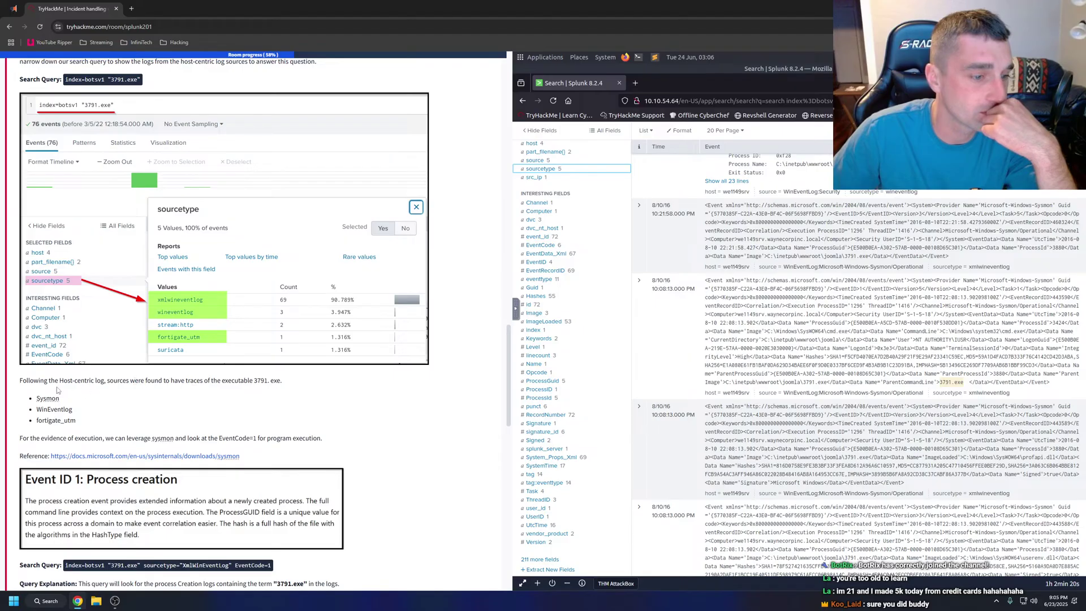
{"action": "scroll", "coordinate": [57, 396], "scroll_direction": "down", "scroll_amount": 2}
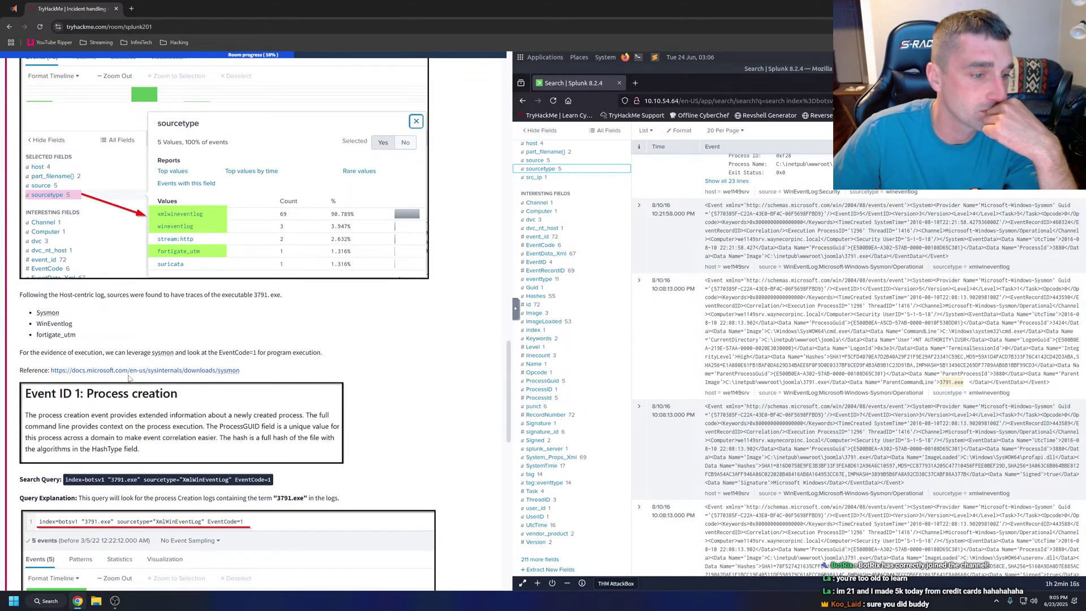
{"action": "scroll", "coordinate": [124, 368], "scroll_direction": "down", "scroll_amount": 2}
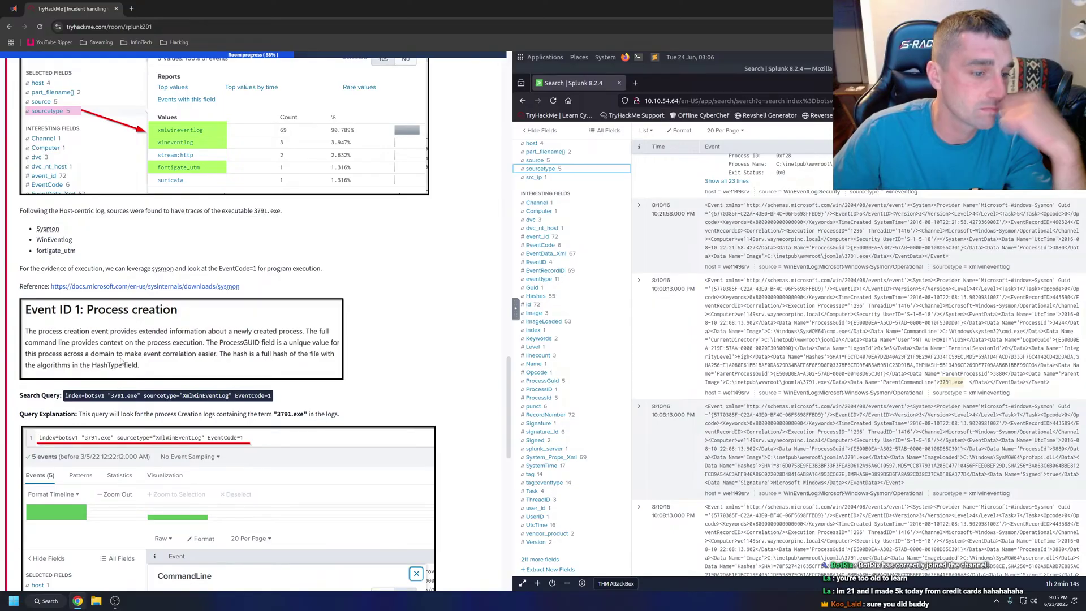
{"action": "triple_click", "coordinate": [271, 396]}
{"action": "key", "text": "ctrl+c"}
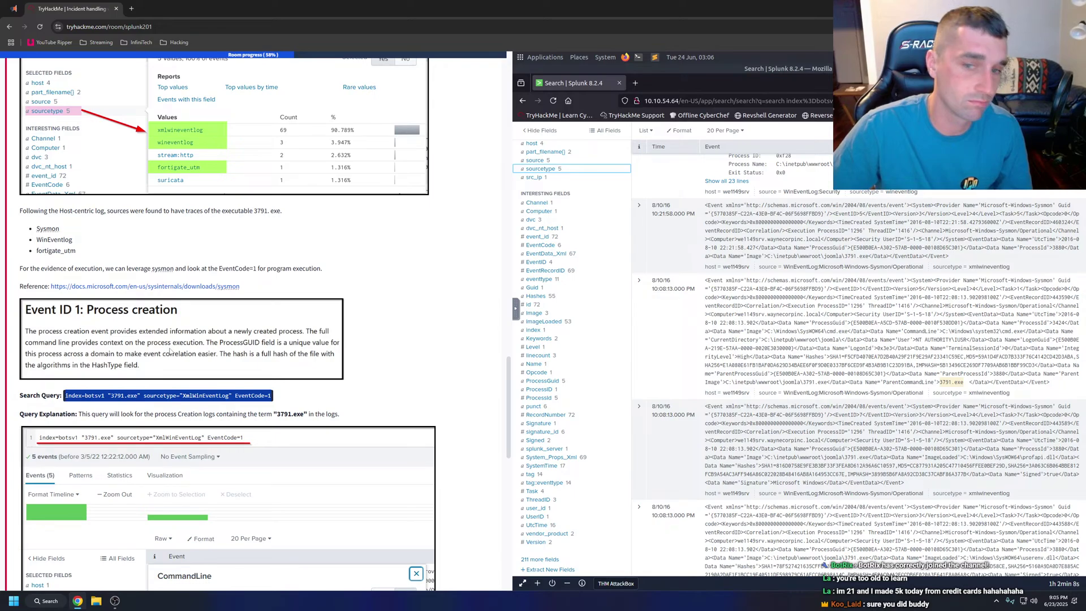
{"action": "scroll", "coordinate": [792, 340], "scroll_direction": "up", "scroll_amount": 5}
{"action": "left_click", "coordinate": [556, 191]}
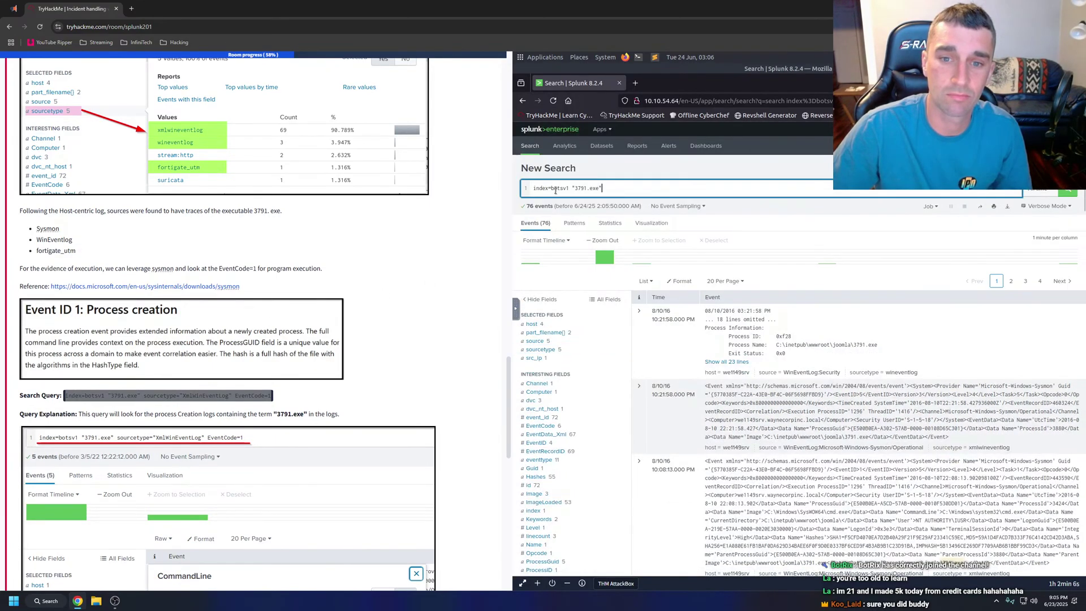
Replace the search with the EventCode=1 query, run it for 5 events, and view CommandLine values.
{"action": "key", "text": "ctrl+a"}
{"action": "key", "text": "ctrl+v"}
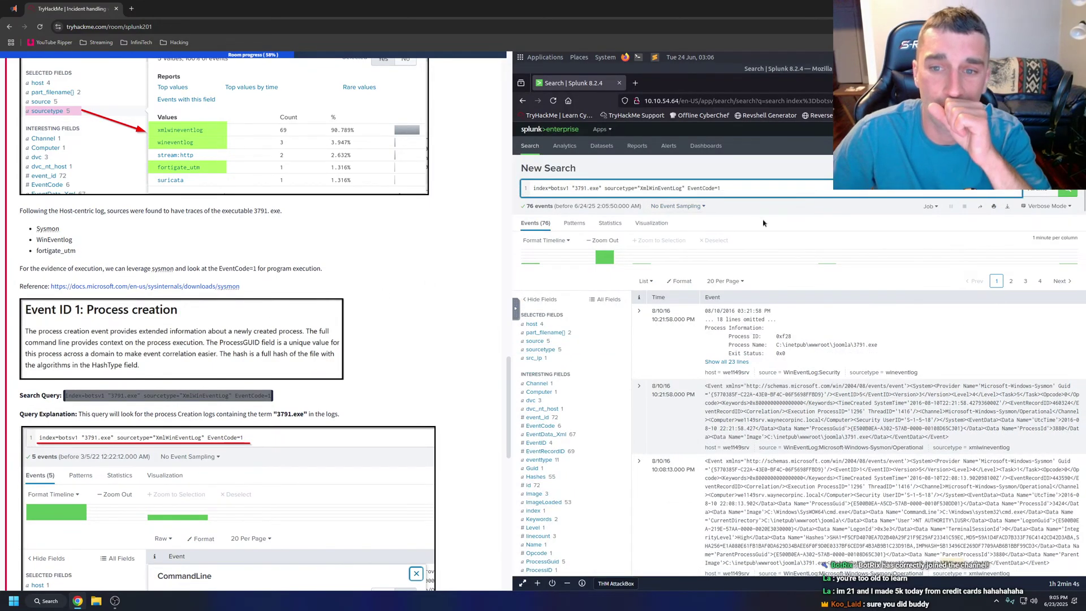
{"action": "key", "text": "Return"}
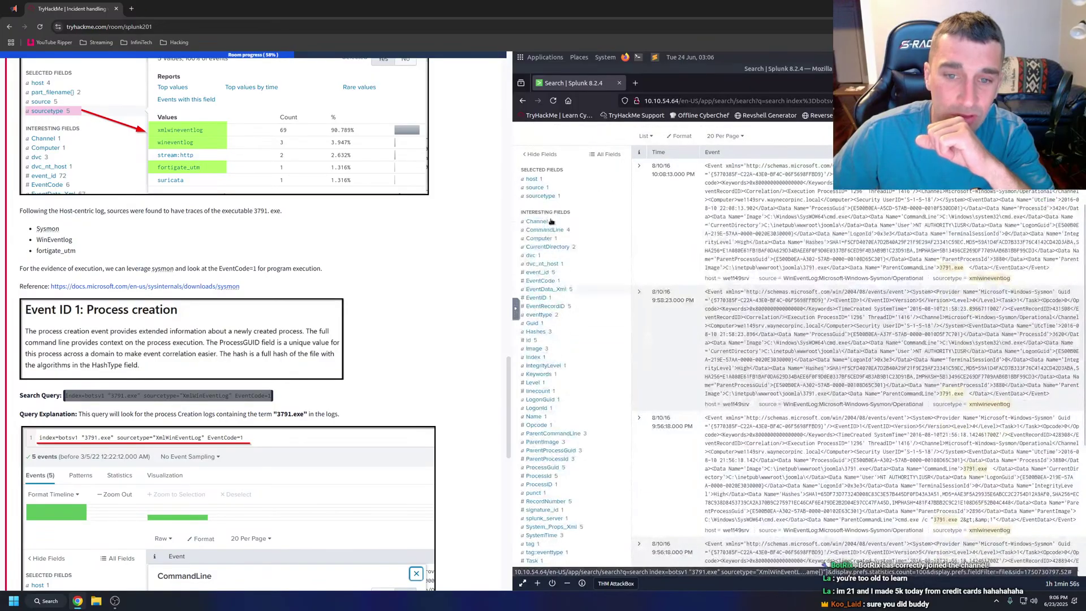
{"action": "scroll", "coordinate": [543, 333], "scroll_direction": "down", "scroll_amount": 2}
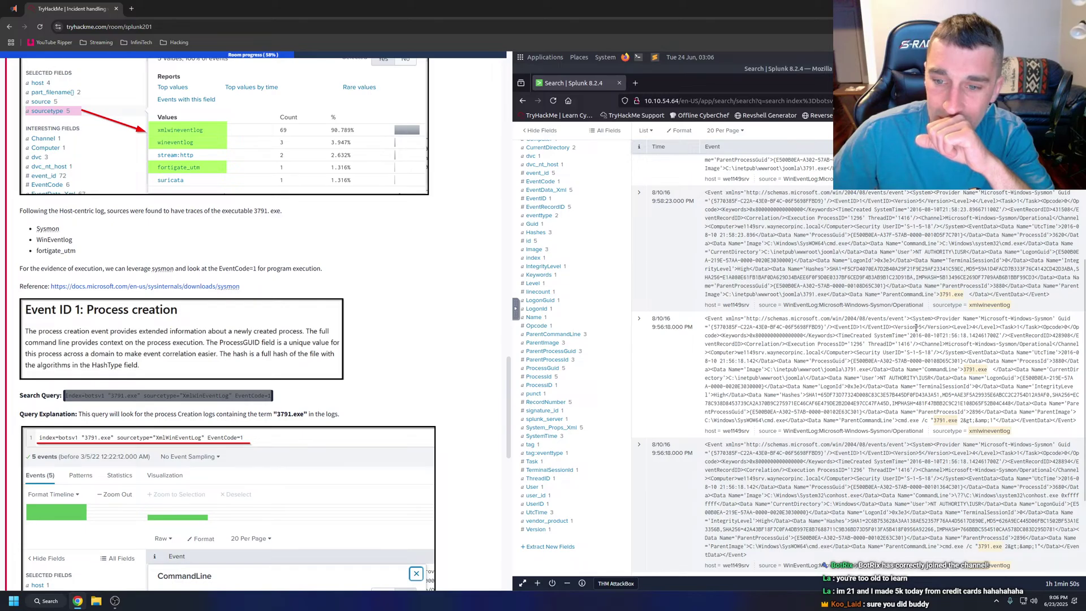
{"action": "scroll", "coordinate": [257, 331], "scroll_direction": "down", "scroll_amount": 3}
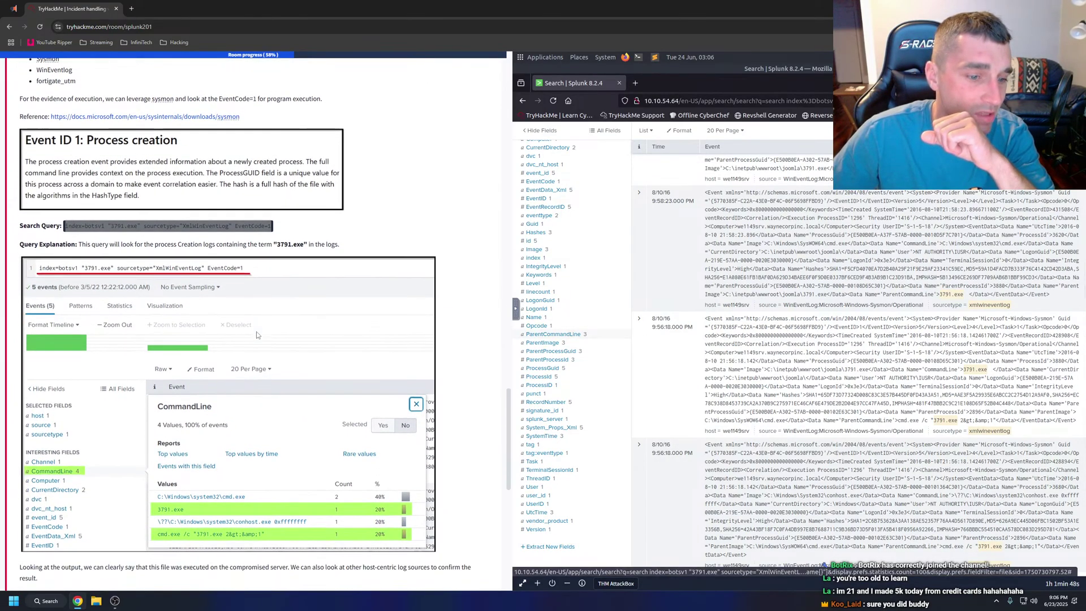
{"action": "scroll", "coordinate": [591, 246], "scroll_direction": "up", "scroll_amount": 3}
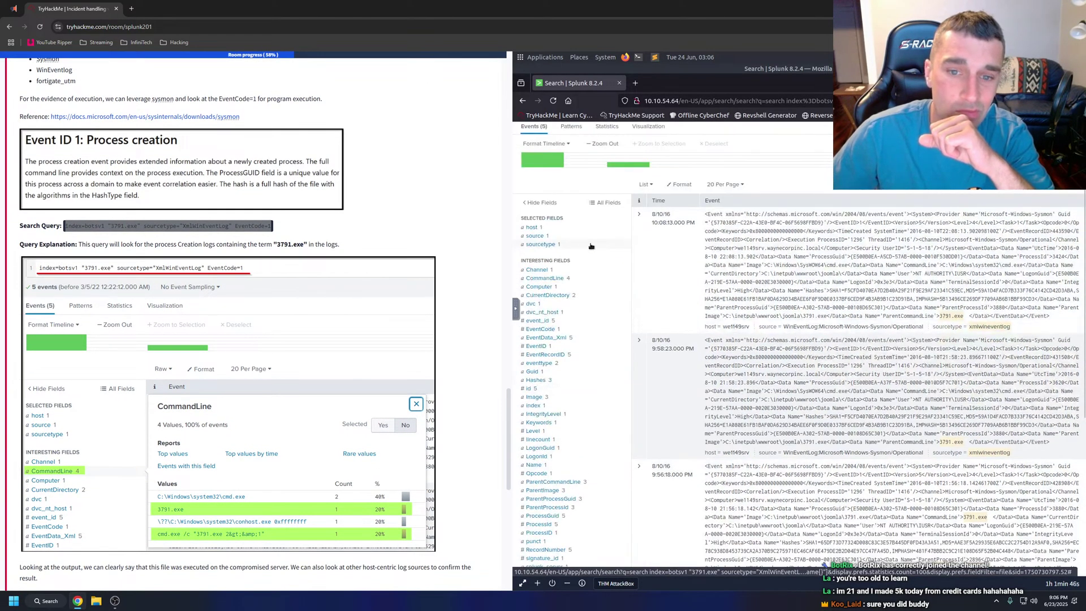
{"action": "left_click", "coordinate": [545, 278]}
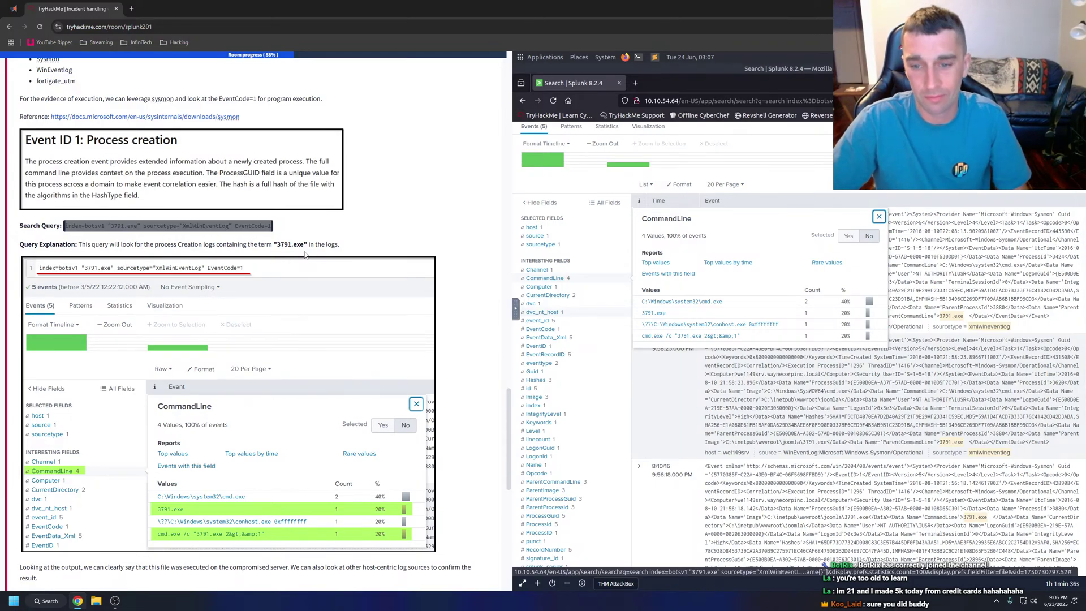
Have the selected tutorial paragraph read aloud.
{"action": "scroll", "coordinate": [283, 257], "scroll_direction": "down", "scroll_amount": 3}
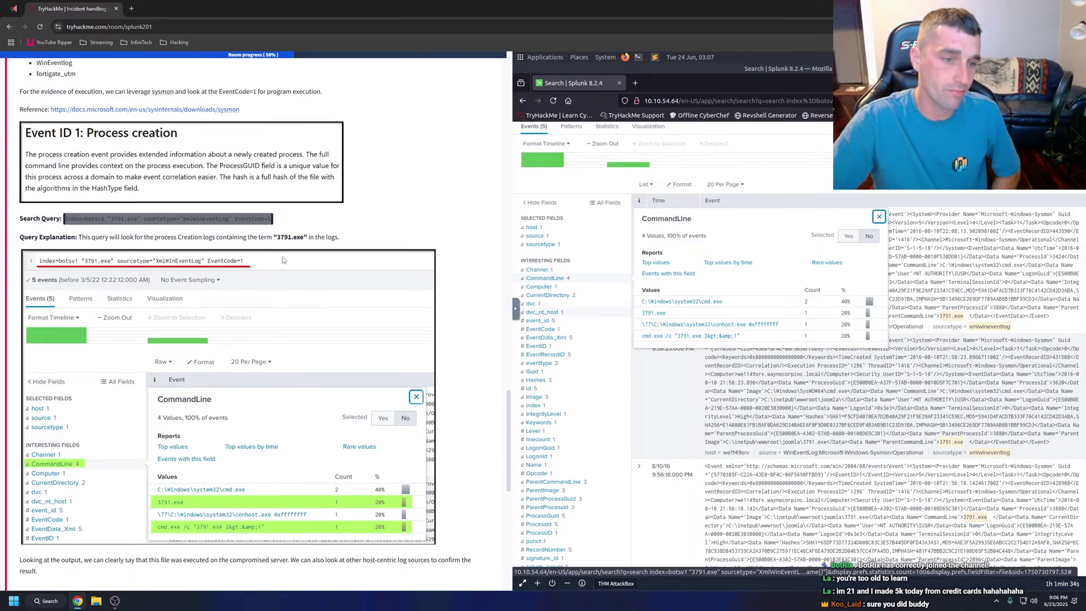
{"action": "scroll", "coordinate": [275, 258], "scroll_direction": "down", "scroll_amount": 1}
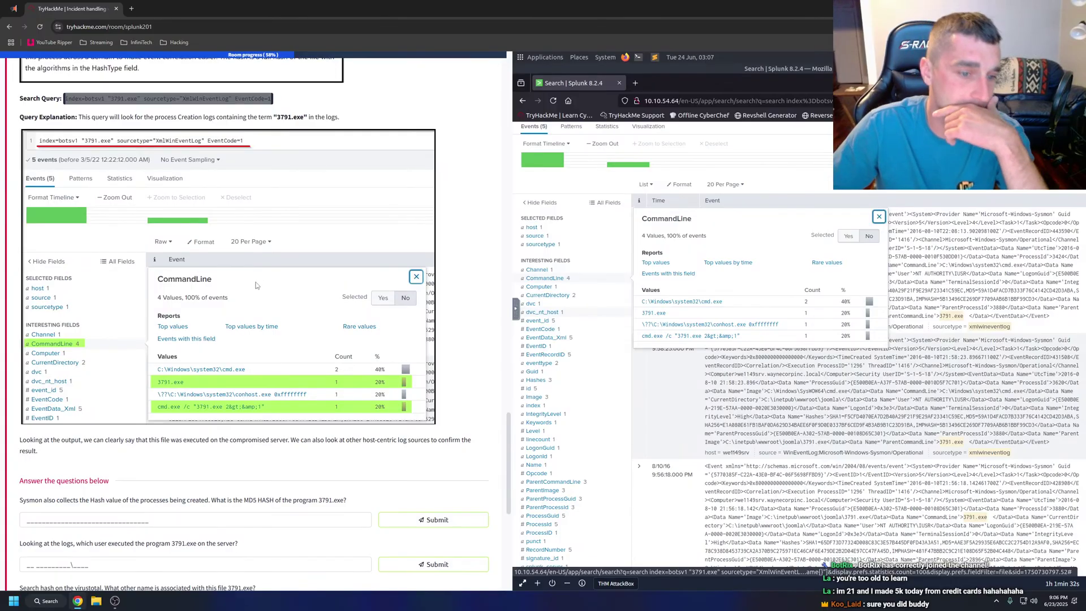
{"action": "scroll", "coordinate": [256, 285], "scroll_direction": "down", "scroll_amount": 1}
{"action": "left_click_drag", "start_coordinate": [19, 397], "coordinate": [50, 412]}
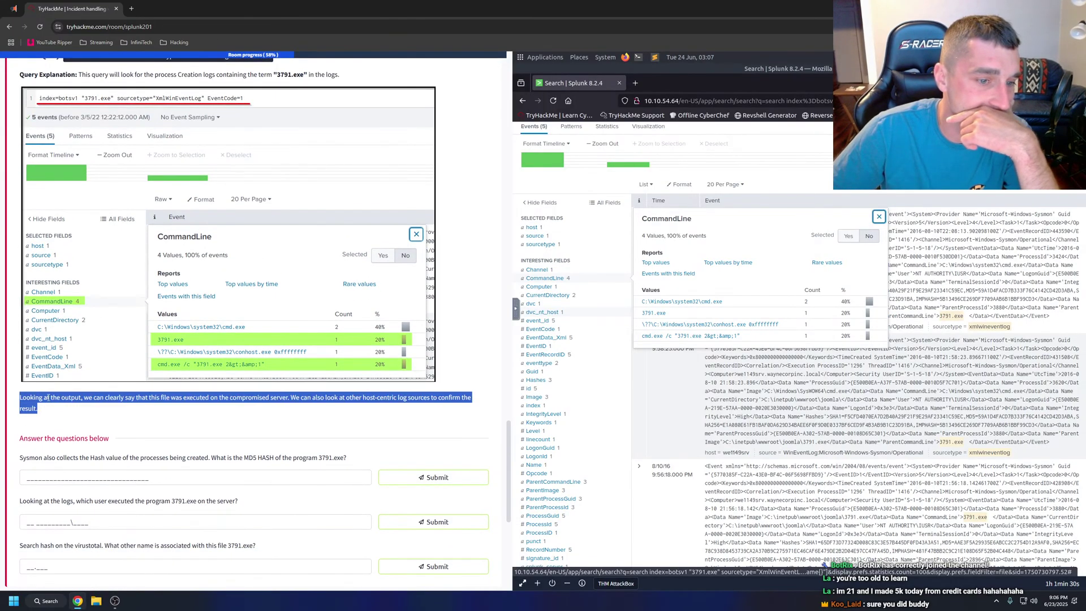
{"action": "right_click", "coordinate": [47, 398]}
{"action": "left_click", "coordinate": [113, 505]}
{"action": "left_click", "coordinate": [130, 419]}
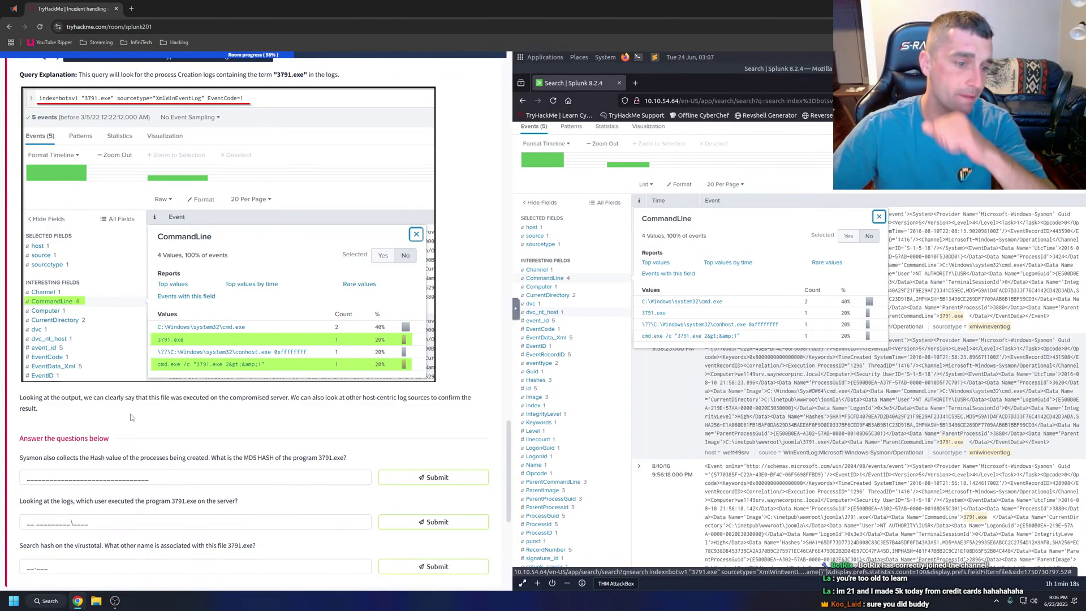
Move to the MD5 hash question and focus its answer box.
{"action": "scroll", "coordinate": [131, 417], "scroll_direction": "down", "scroll_amount": 2}
{"action": "left_click", "coordinate": [80, 391]}
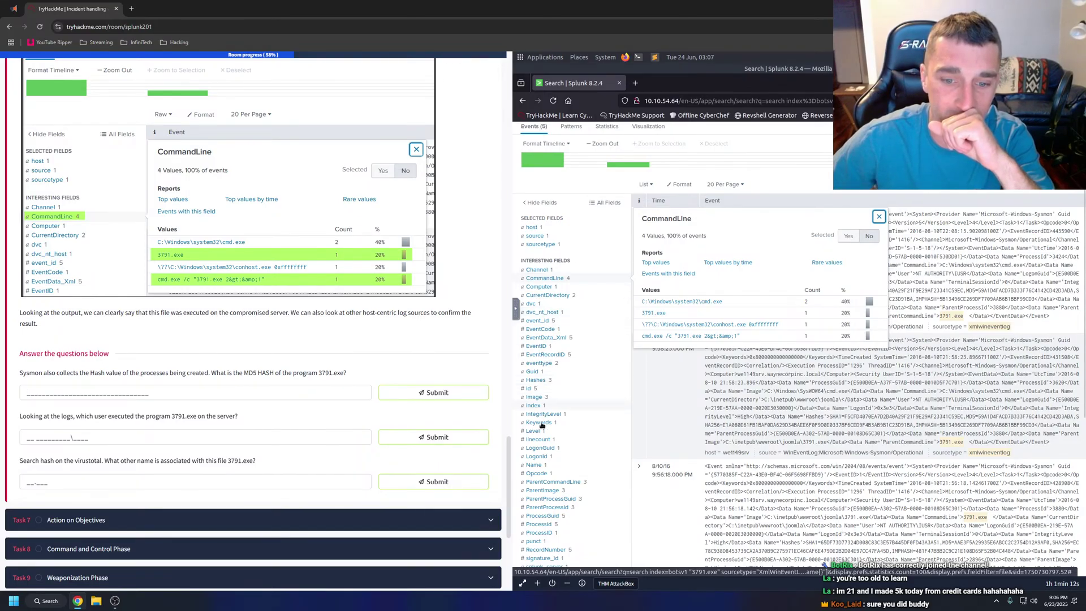
{"action": "scroll", "coordinate": [548, 455], "scroll_direction": "down", "scroll_amount": 2}
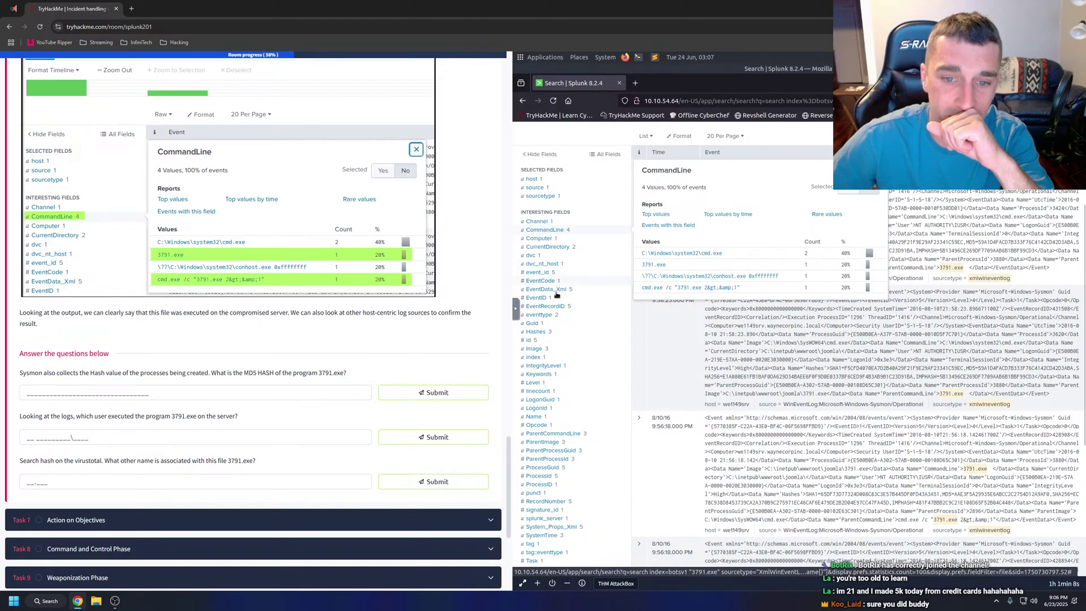
Show the Hashes field and filter the search to its most common hash value.
{"action": "scroll", "coordinate": [552, 310], "scroll_direction": "down", "scroll_amount": 2}
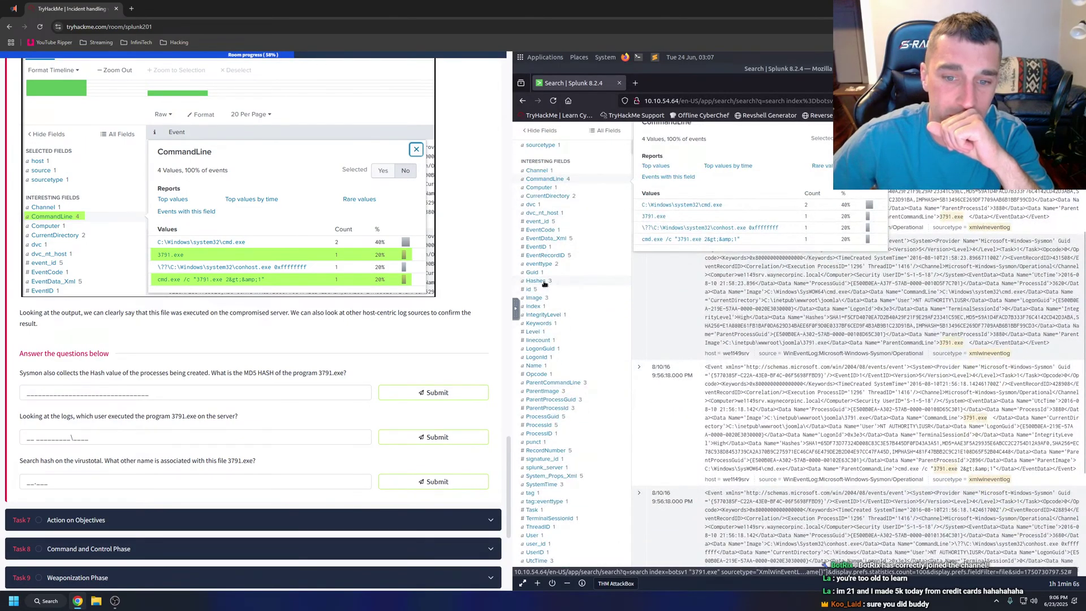
{"action": "left_click", "coordinate": [545, 282]}
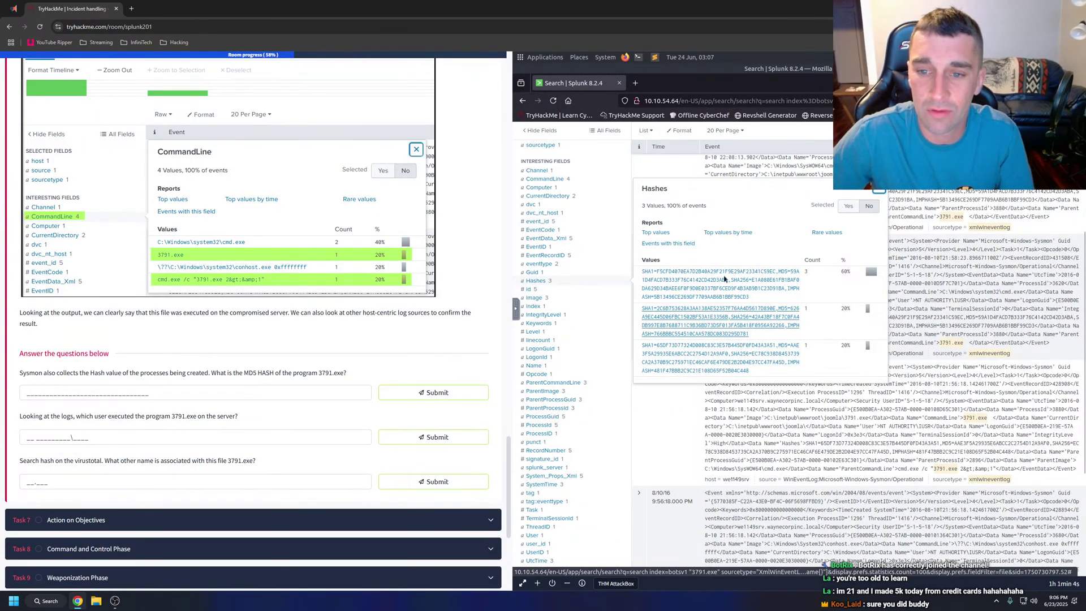
{"action": "left_click", "coordinate": [850, 207]}
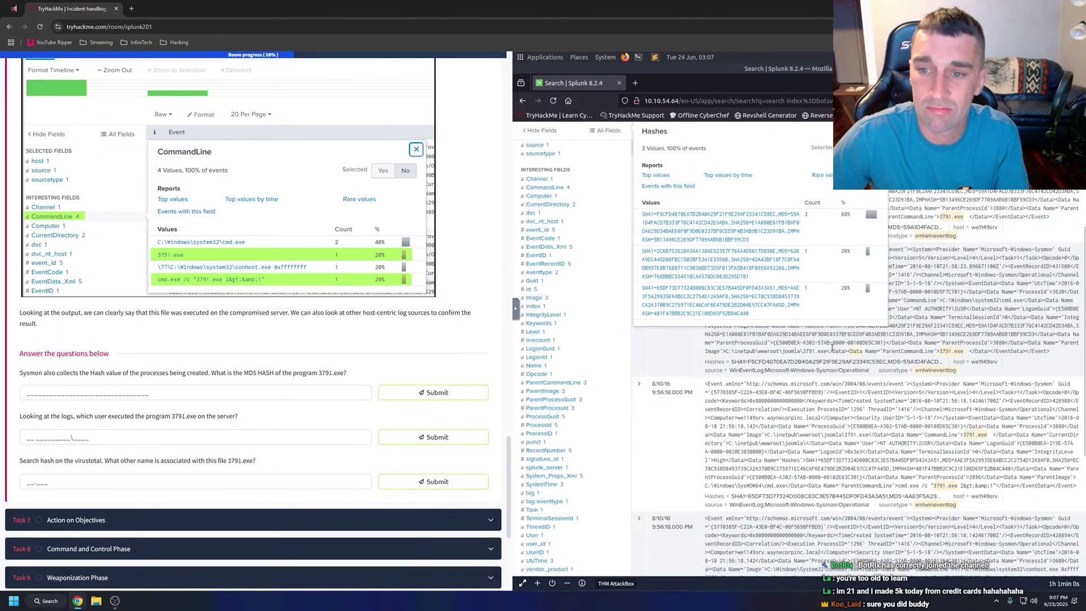
{"action": "left_click", "coordinate": [564, 272]}
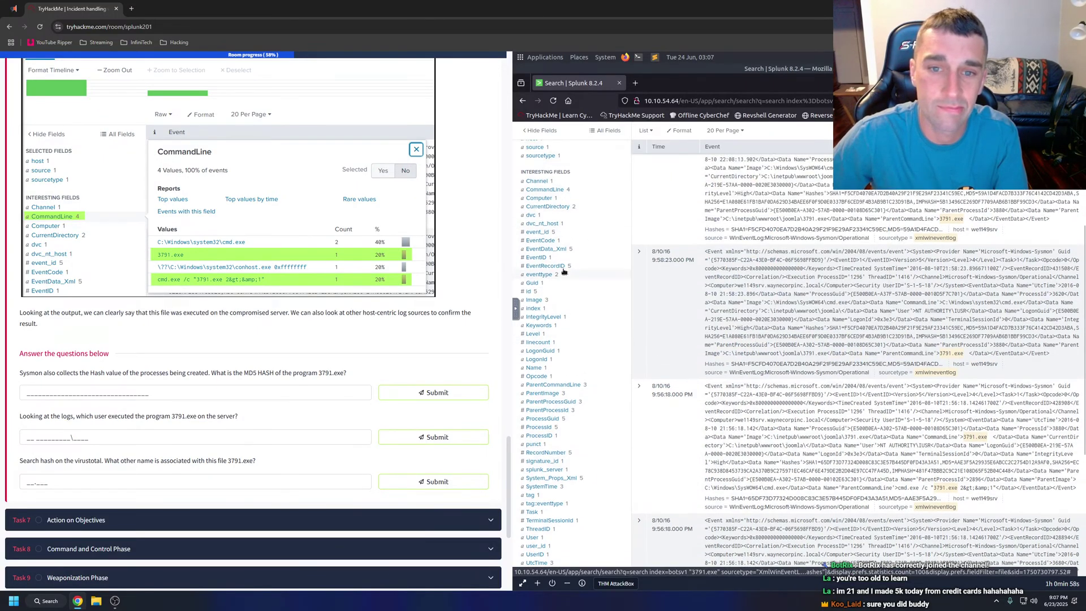
{"action": "scroll", "coordinate": [571, 274], "scroll_direction": "up", "scroll_amount": 10}
{"action": "left_click", "coordinate": [546, 327]}
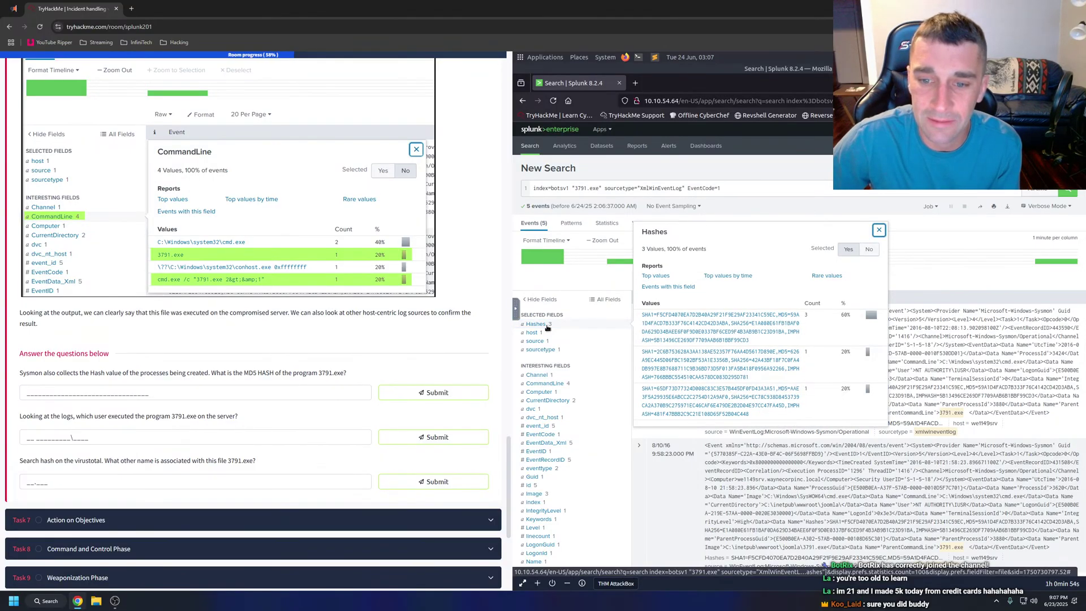
{"action": "left_click", "coordinate": [789, 318]}
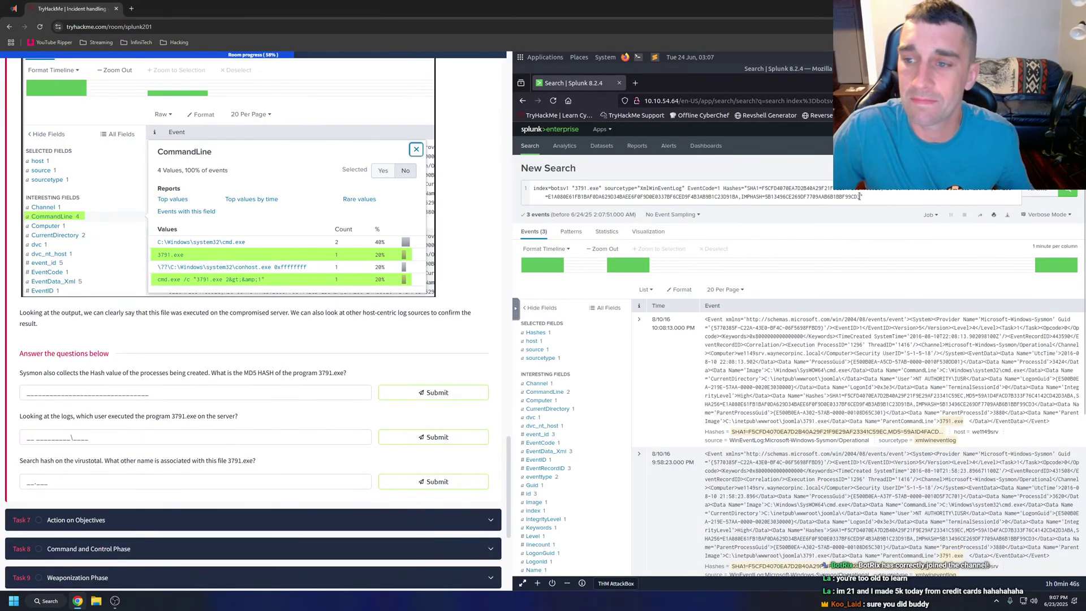
Submit the MD5 59A1D4FACD7B333F76C4142CD42D3ABA from the query as the hash answer.
{"action": "left_click", "coordinate": [895, 190]}
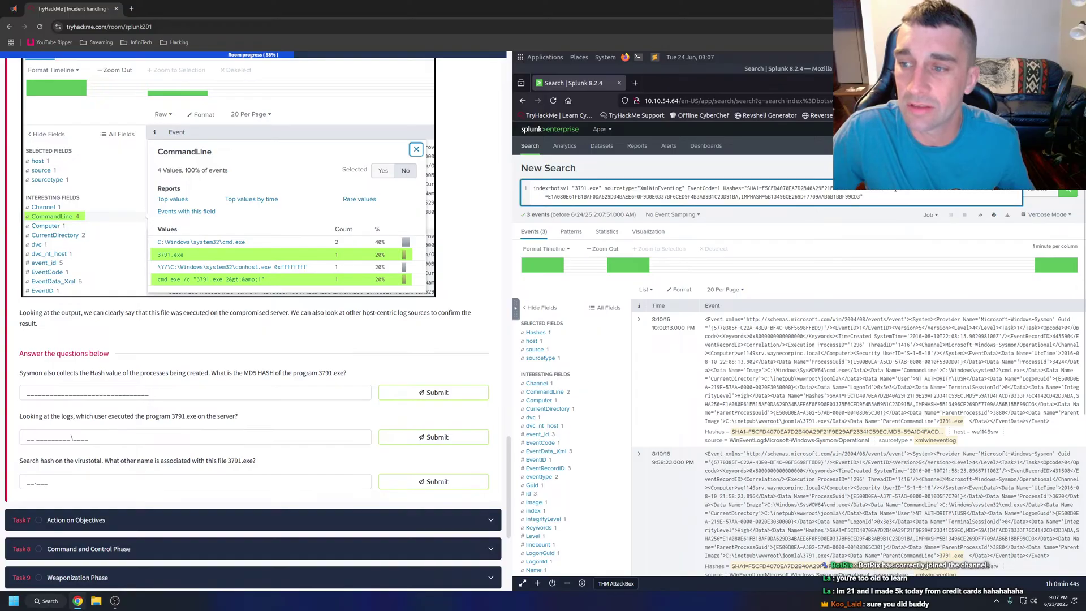
{"action": "left_click_drag", "start_coordinate": [940, 190], "coordinate": [991, 190]}
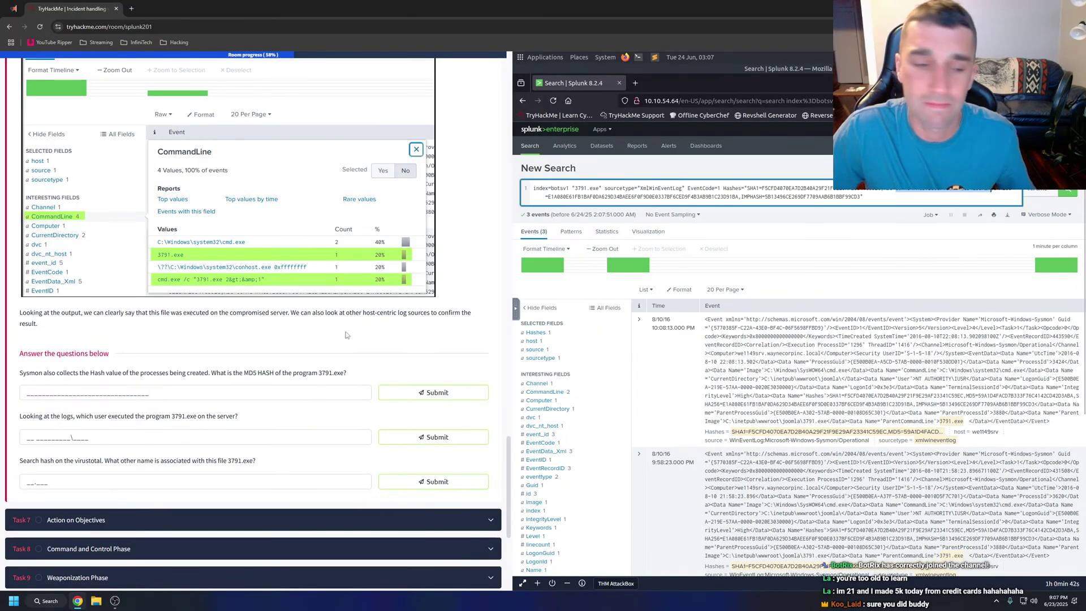
{"action": "left_click", "coordinate": [95, 389]}
{"action": "type", "text": "59A1D4FACD7B333F76C4142CD42D3ABA"}
{"action": "key", "text": "Return"}
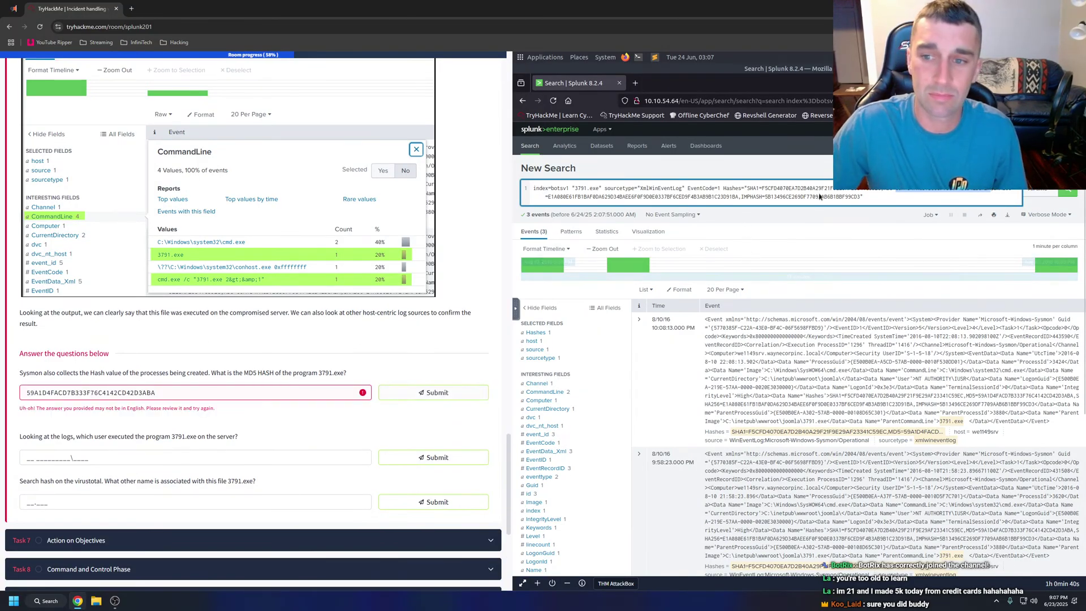
Remove the Hashes filter and rerun the EventCode=1 search.
{"action": "left_click_drag", "start_coordinate": [870, 196], "coordinate": [725, 189]}
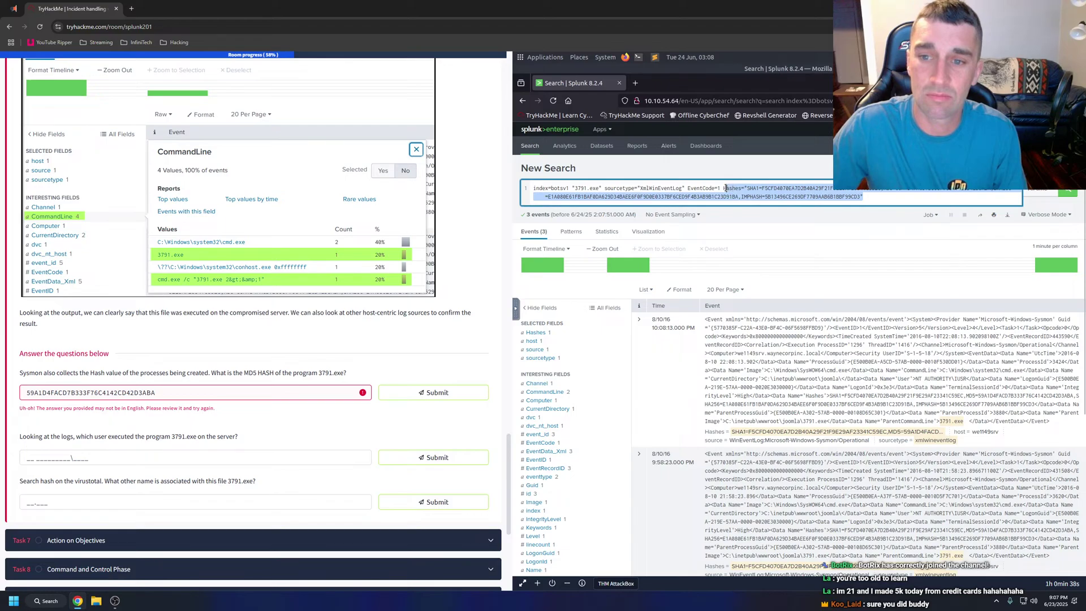
{"action": "key", "text": "BackSpace"}
{"action": "key", "text": "BackSpace"}
{"action": "key", "text": "Return"}
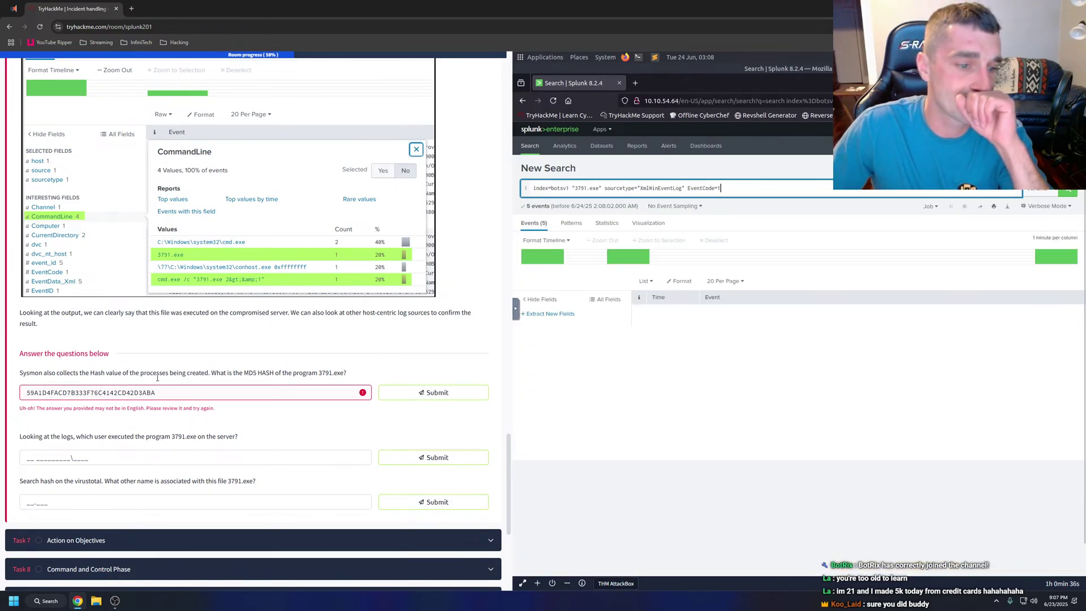
Select an MD5 from the 3791.exe event's Hashes text and resubmit the answer.
{"action": "left_click", "coordinate": [172, 392]}
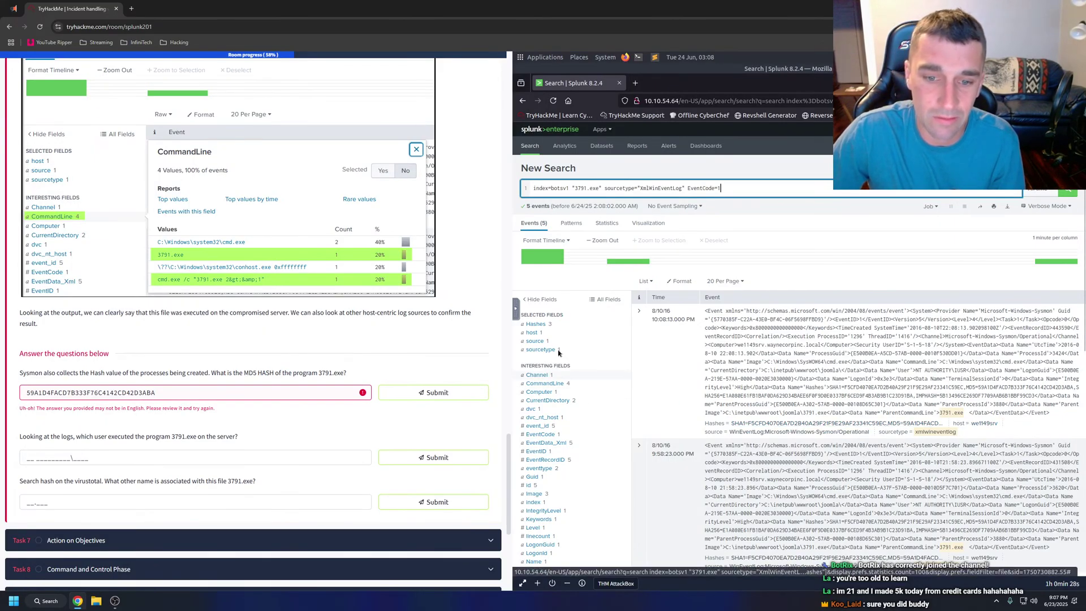
{"action": "left_click", "coordinate": [537, 324]}
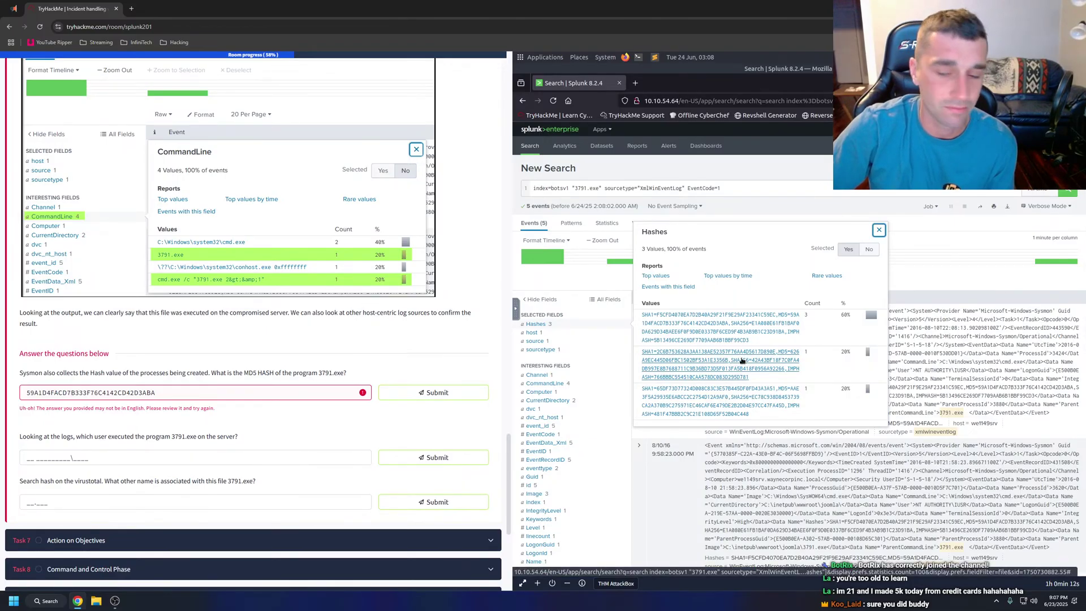
{"action": "scroll", "coordinate": [885, 428], "scroll_direction": "down", "scroll_amount": 3}
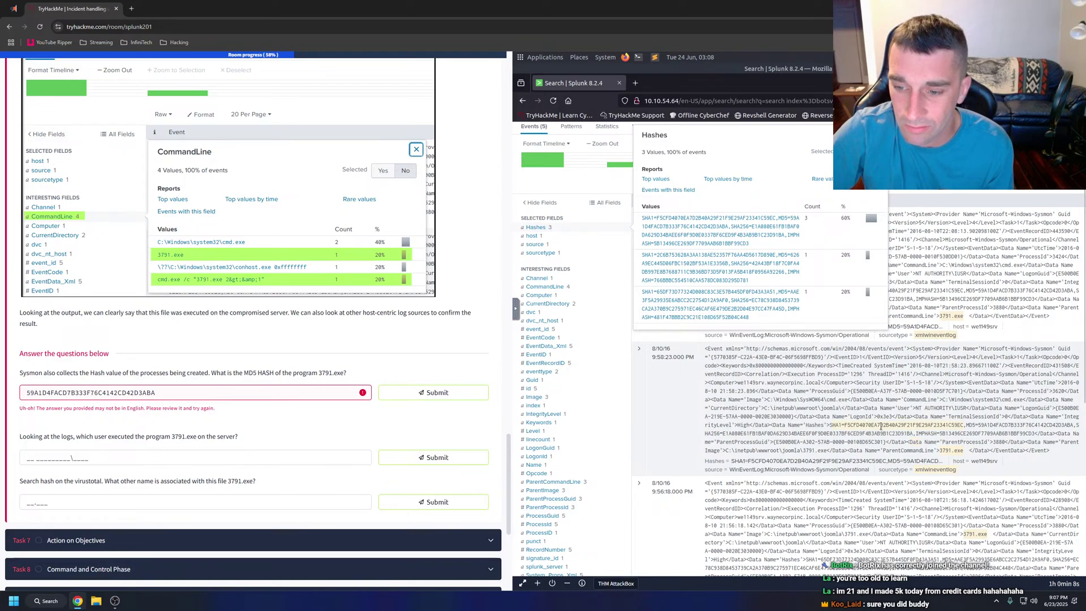
{"action": "left_click", "coordinate": [977, 426]}
{"action": "left_click_drag", "start_coordinate": [977, 426], "coordinate": [1074, 426]}
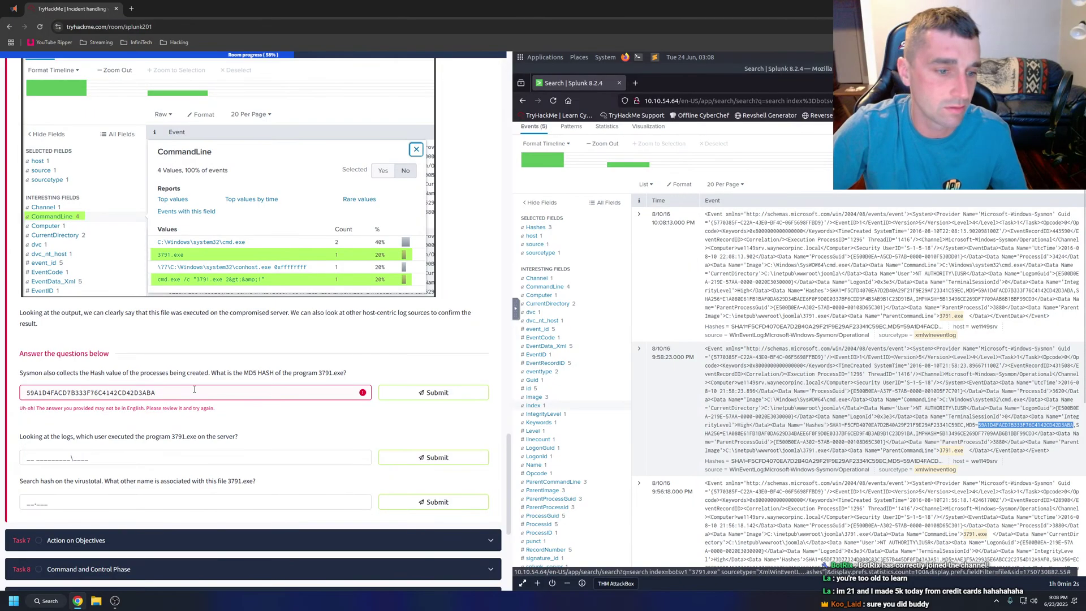
{"action": "key", "text": "Return"}
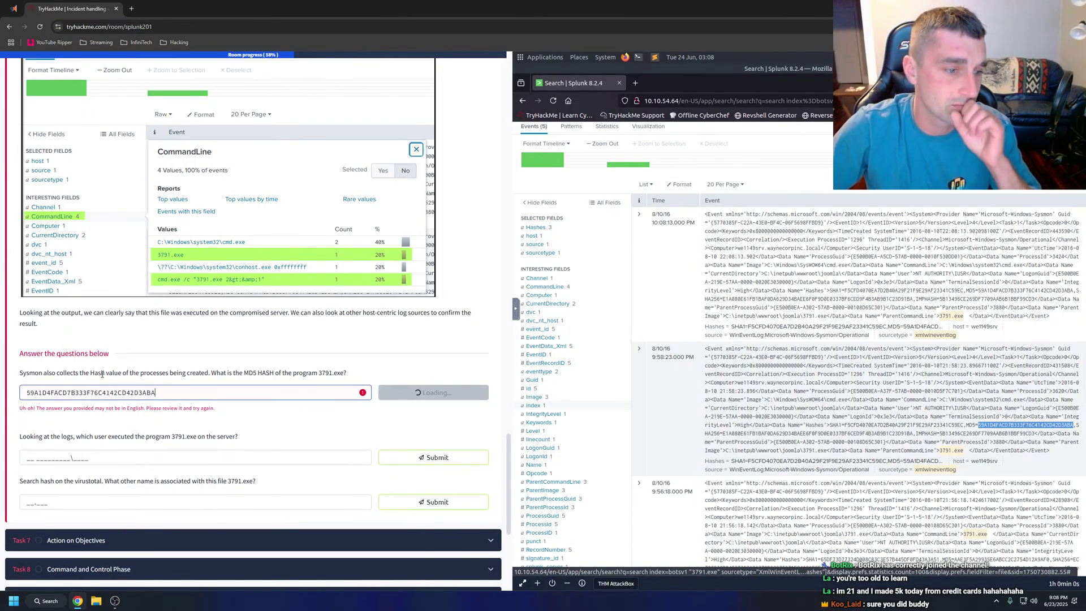
Replace the answer with AAE3F5A29935E6ABCC2C2754D12A9AF0 from the lower event and submit it.
{"action": "scroll", "coordinate": [880, 391], "scroll_direction": "down", "scroll_amount": 2}
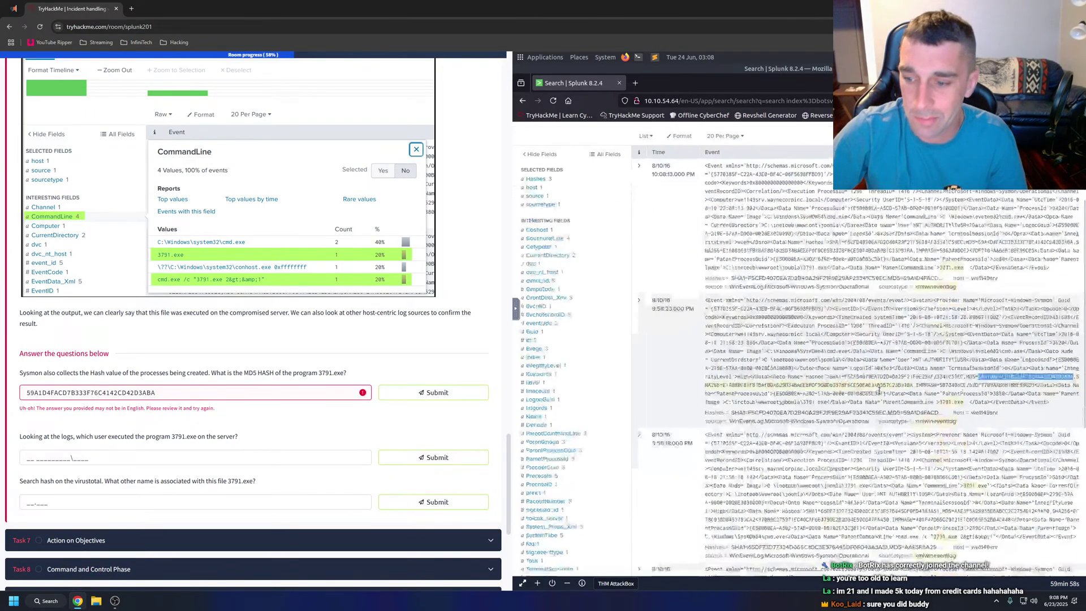
{"action": "scroll", "coordinate": [880, 392], "scroll_direction": "down", "scroll_amount": 3}
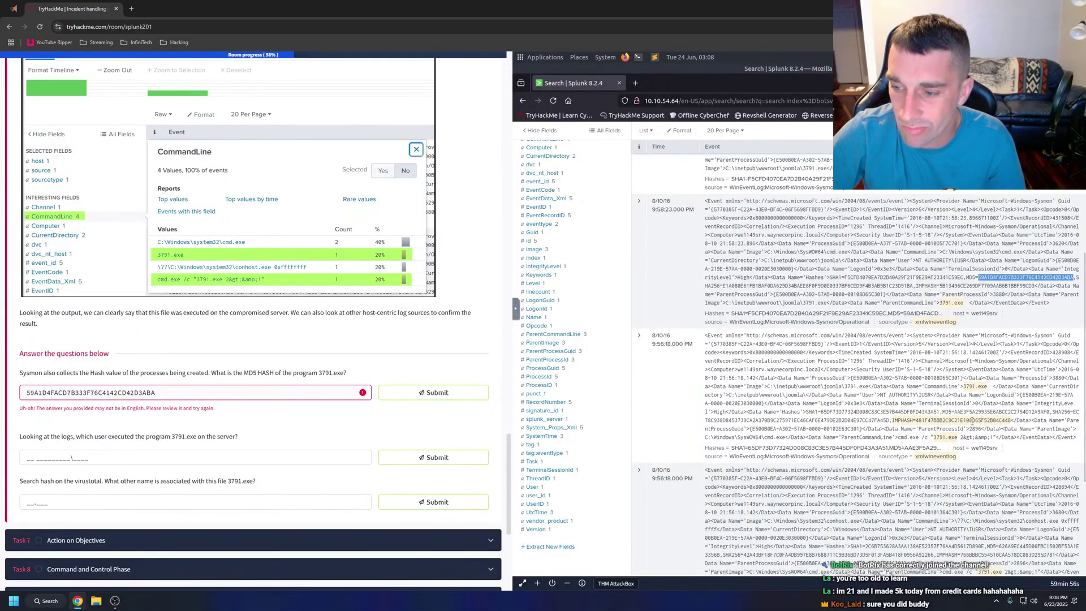
{"action": "left_click_drag", "start_coordinate": [954, 412], "coordinate": [1046, 411]}
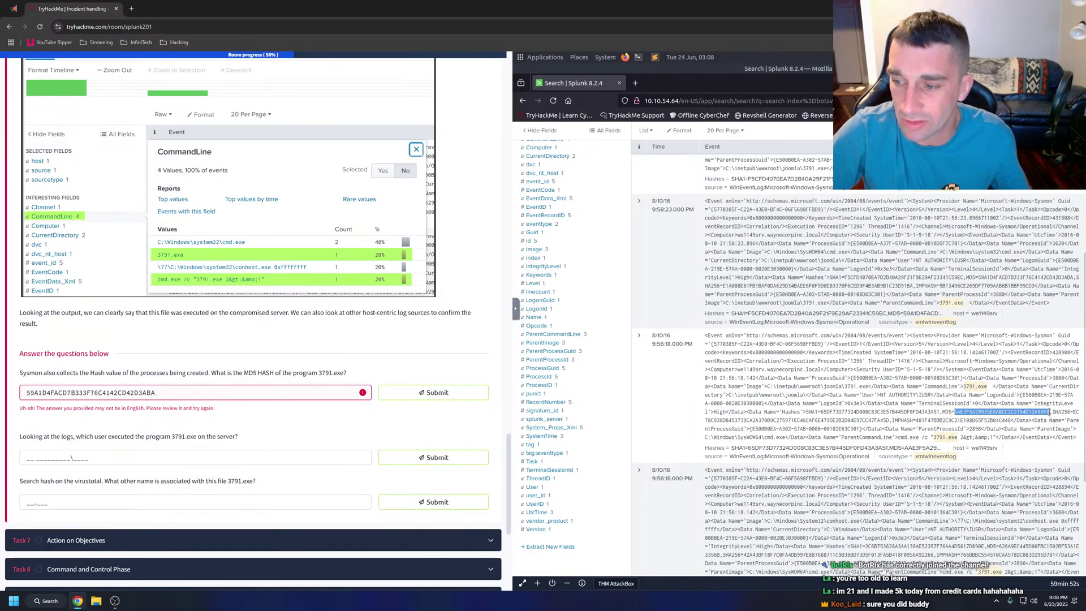
{"action": "left_click_drag", "start_coordinate": [154, 394], "coordinate": [2, 391]}
{"action": "type", "text": "AAE3F5A29935E6ABCC2C2754D12A9AF0"}
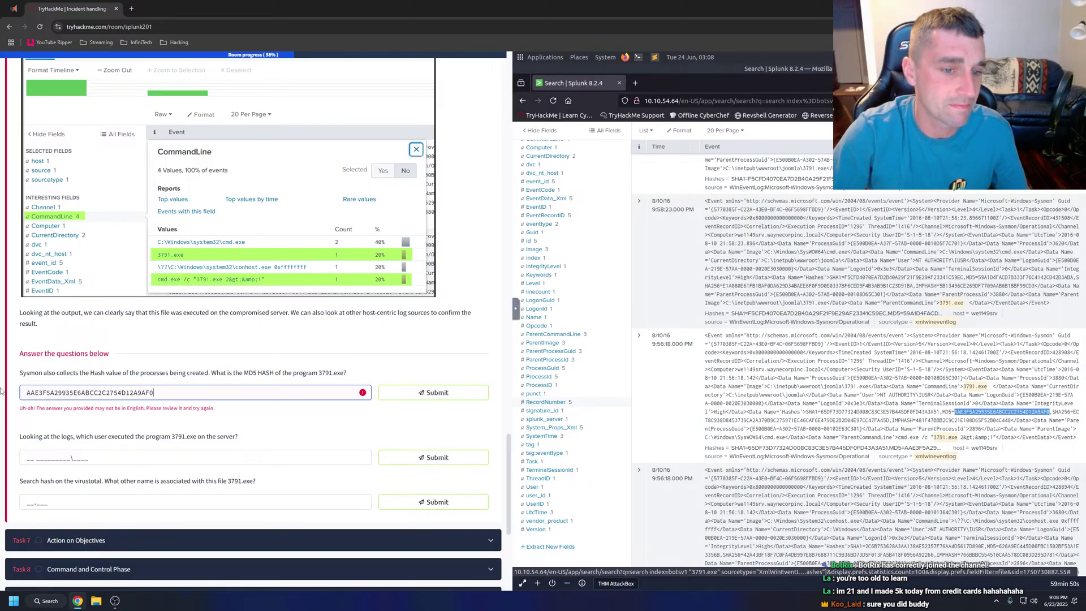
{"action": "key", "text": "Return"}
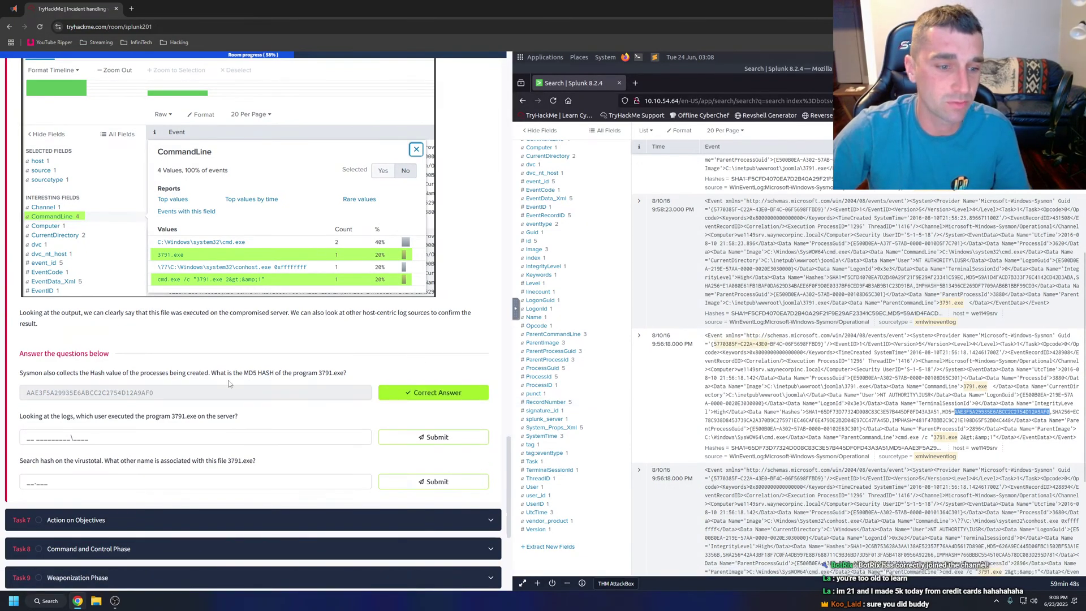
{"action": "scroll", "coordinate": [914, 423], "scroll_direction": "down", "scroll_amount": 2}
Copy NT AUTHORITY\IUSR from the User field and submit it as the user answer.
{"action": "scroll", "coordinate": [914, 424], "scroll_direction": "down", "scroll_amount": 2}
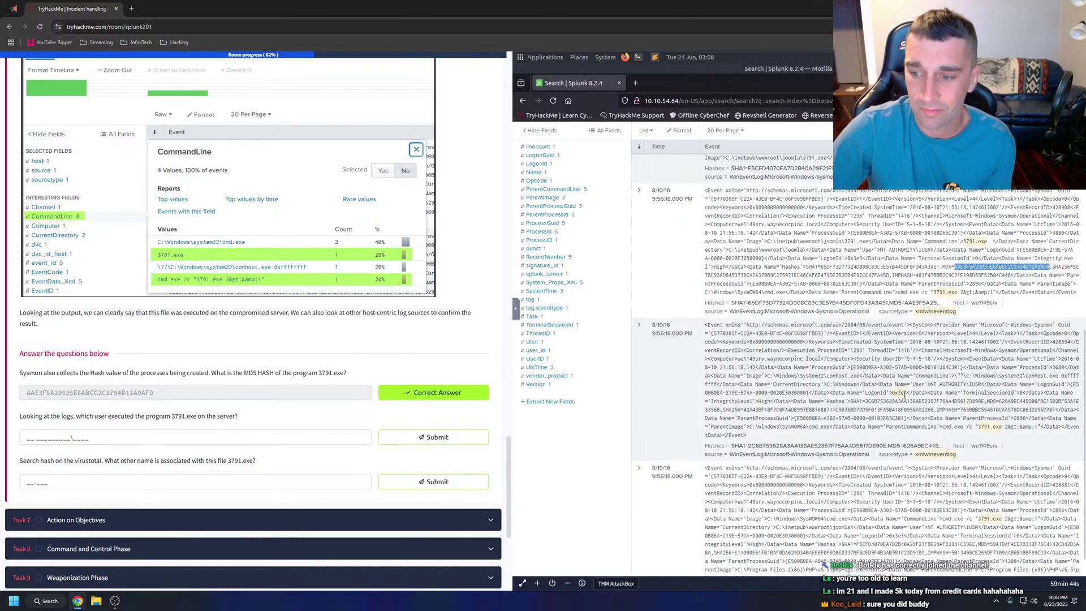
{"action": "left_click", "coordinate": [168, 436]}
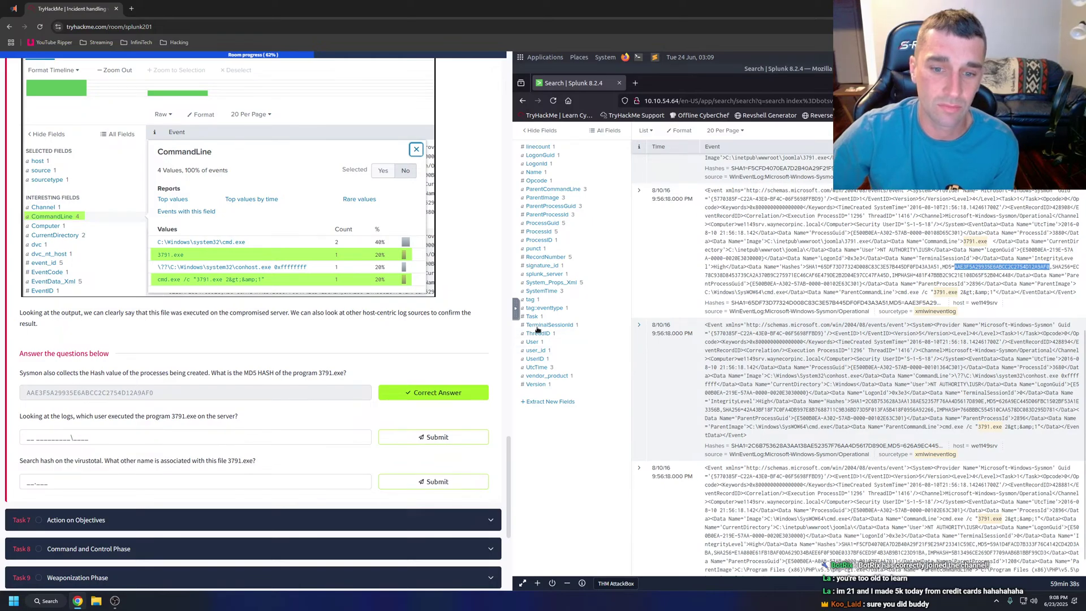
{"action": "left_click", "coordinate": [543, 344]}
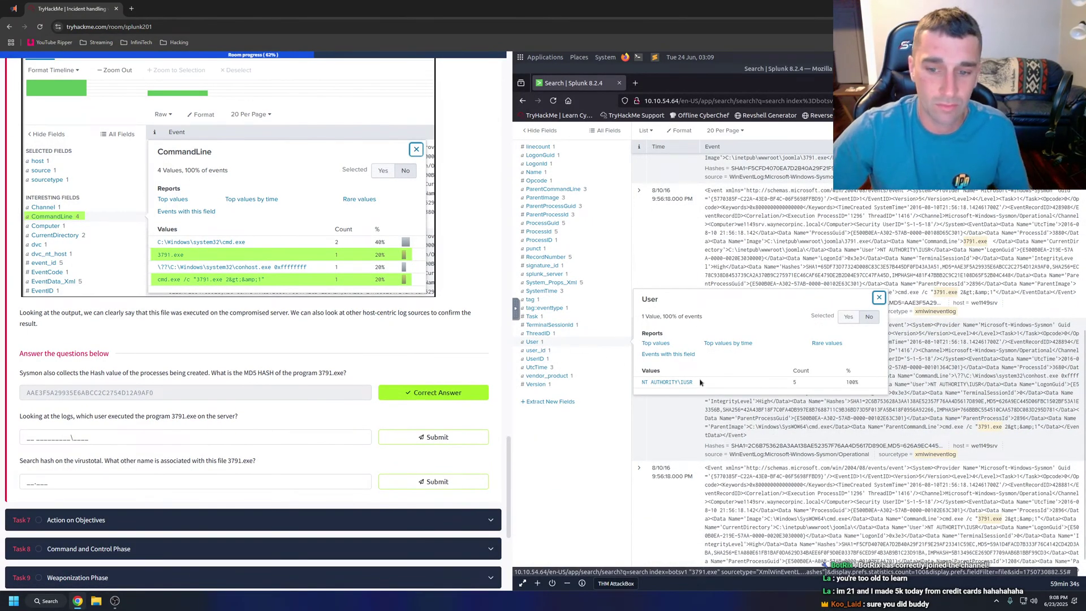
{"action": "left_click_drag", "start_coordinate": [694, 382], "coordinate": [644, 383]}
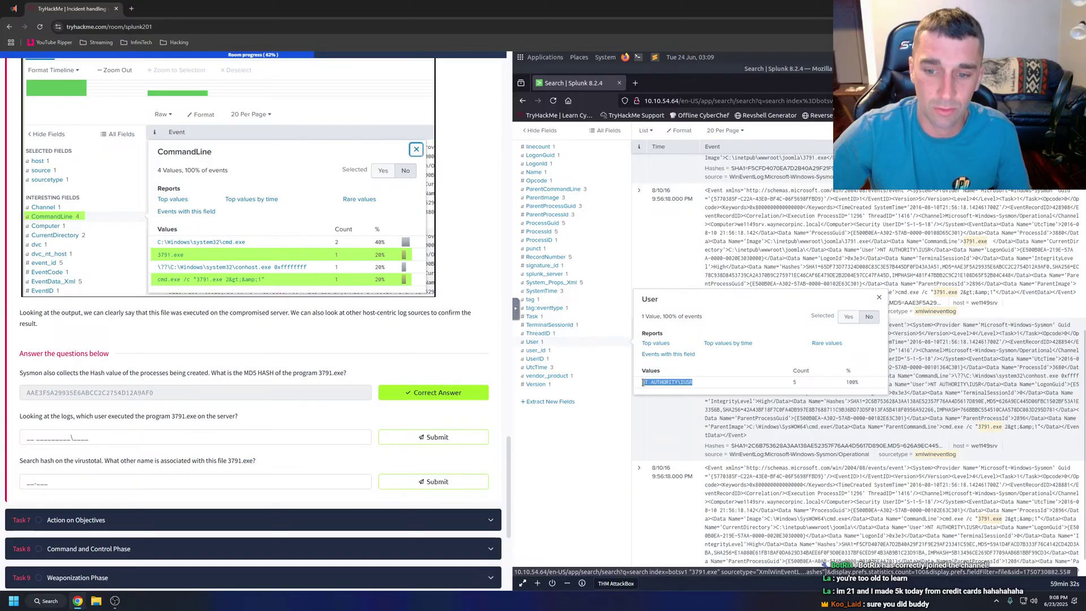
{"action": "key", "text": "ctrl+c"}
{"action": "left_click", "coordinate": [196, 435]}
{"action": "key", "text": "ctrl+v"}
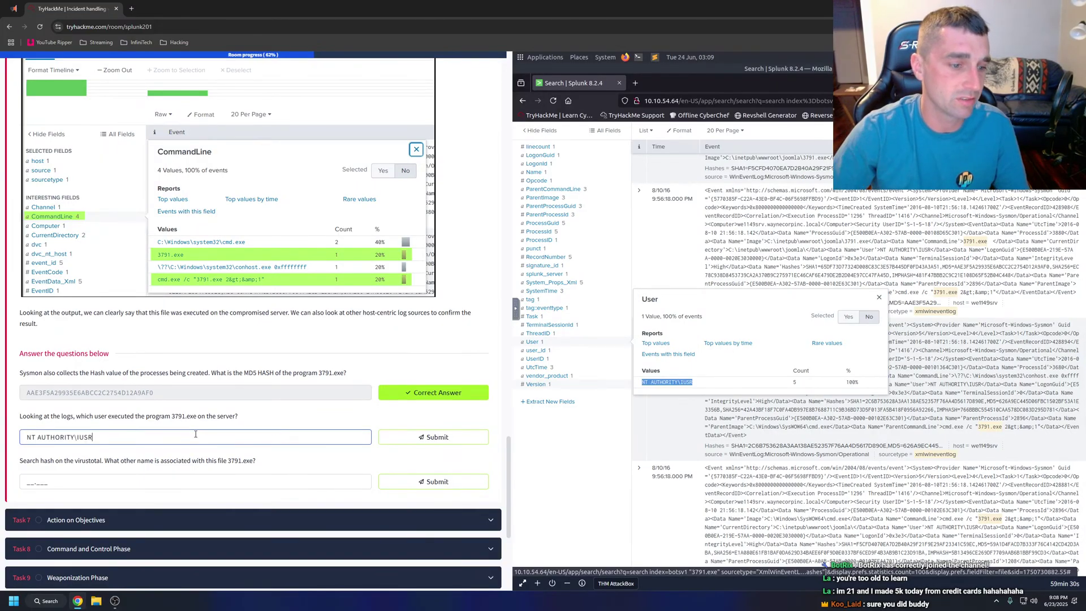
{"action": "key", "text": "Return"}
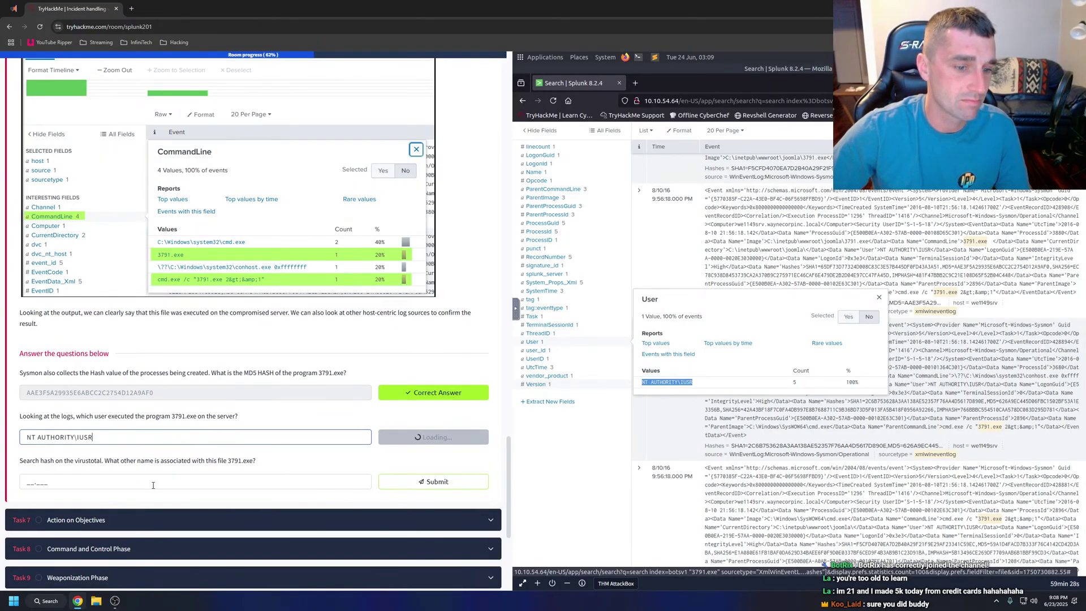
{"action": "left_click_drag", "start_coordinate": [156, 394], "coordinate": [8, 395]}
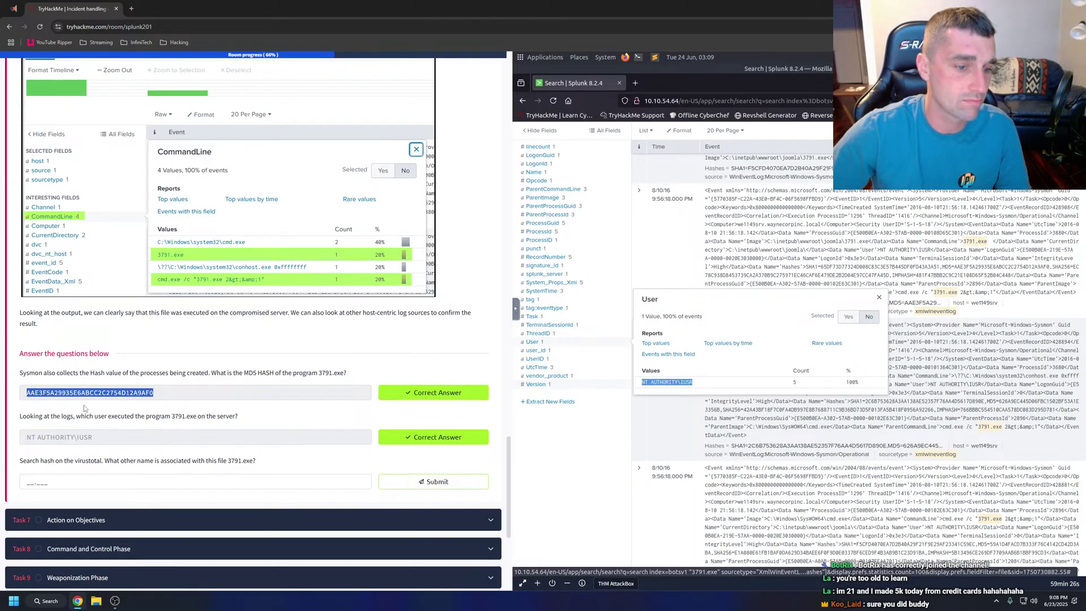
Search virustotal.com in a new tab for the copied 3791.exe hash.
{"action": "left_click", "coordinate": [131, 9]}
{"action": "type", "text": "v"}
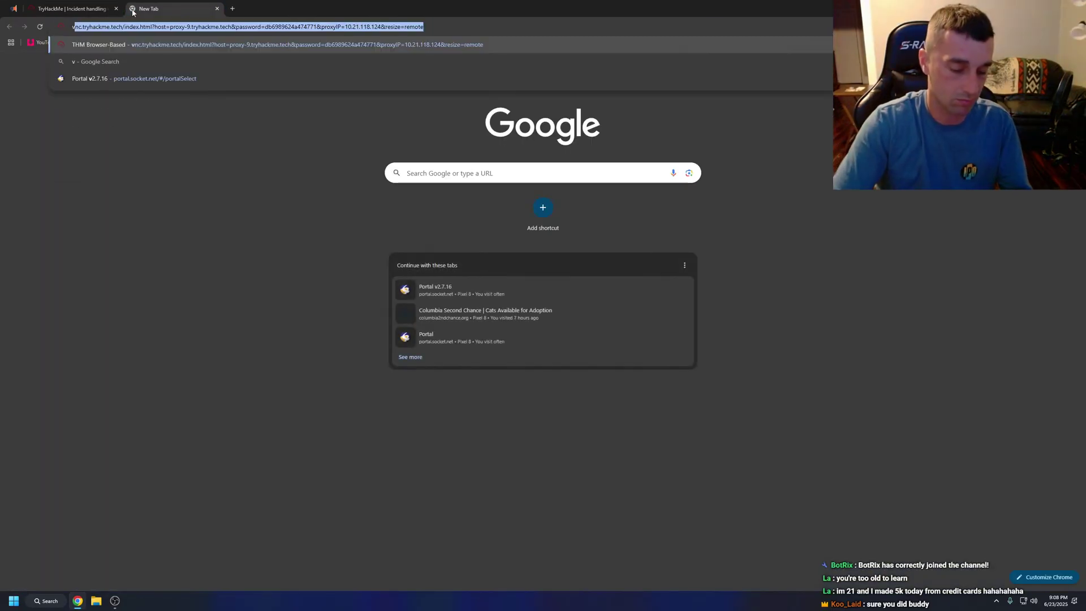
{"action": "type", "text": "irustotal.com"}
{"action": "key", "text": "Return"}
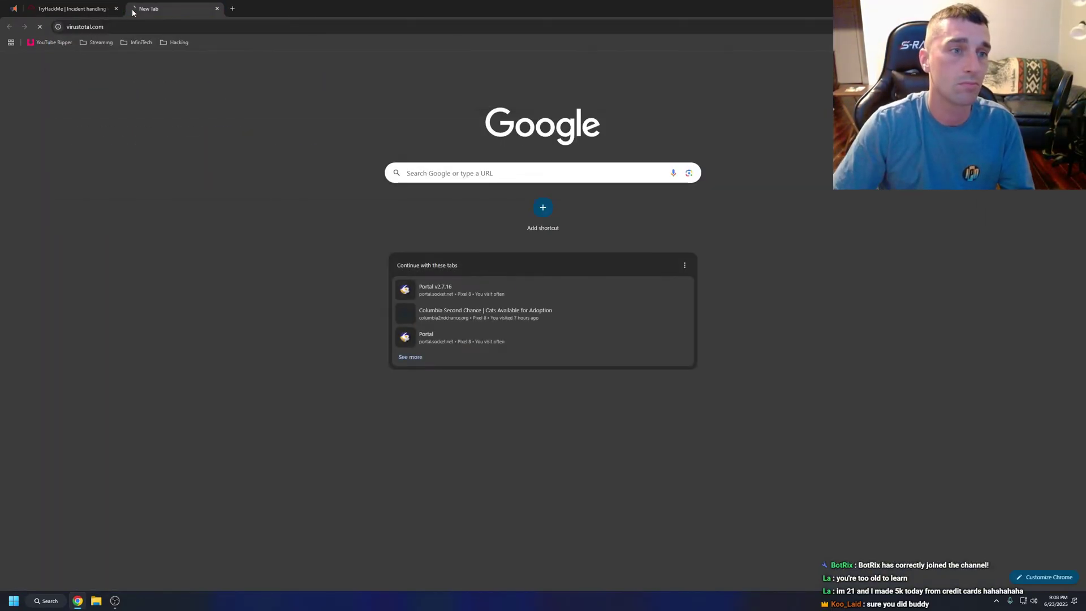
{"action": "left_click", "coordinate": [624, 197]}
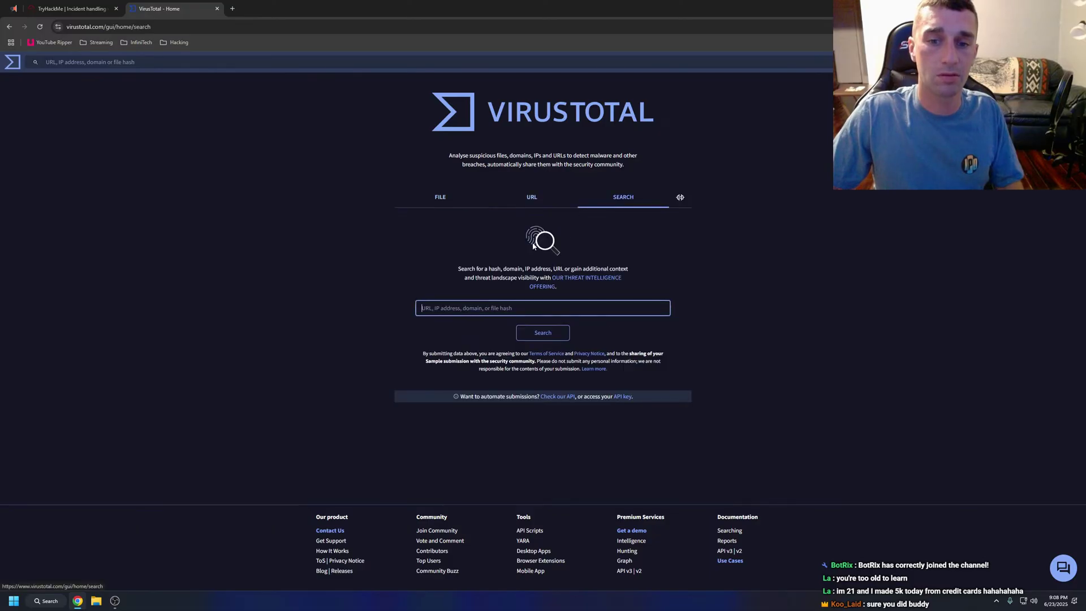
{"action": "left_click", "coordinate": [528, 308]}
{"action": "key", "text": "ctrl+v"}
{"action": "key", "text": "Return"}
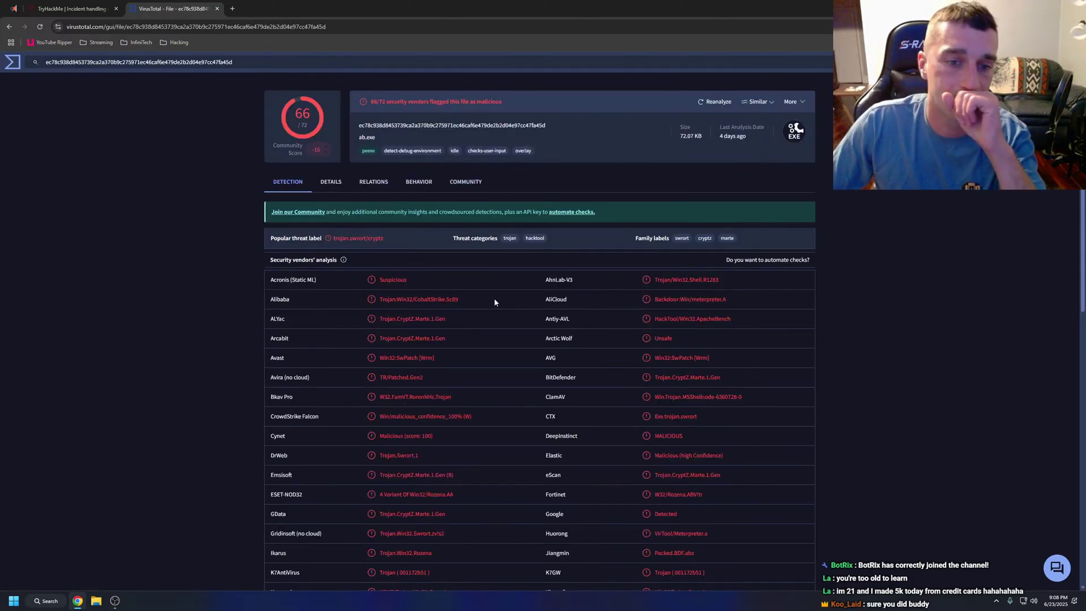
Review the report's Details, Relations, Behavior and Community tabs: ab.exe, 66/72 detections.
{"action": "key", "text": "ctrl+Tab"}
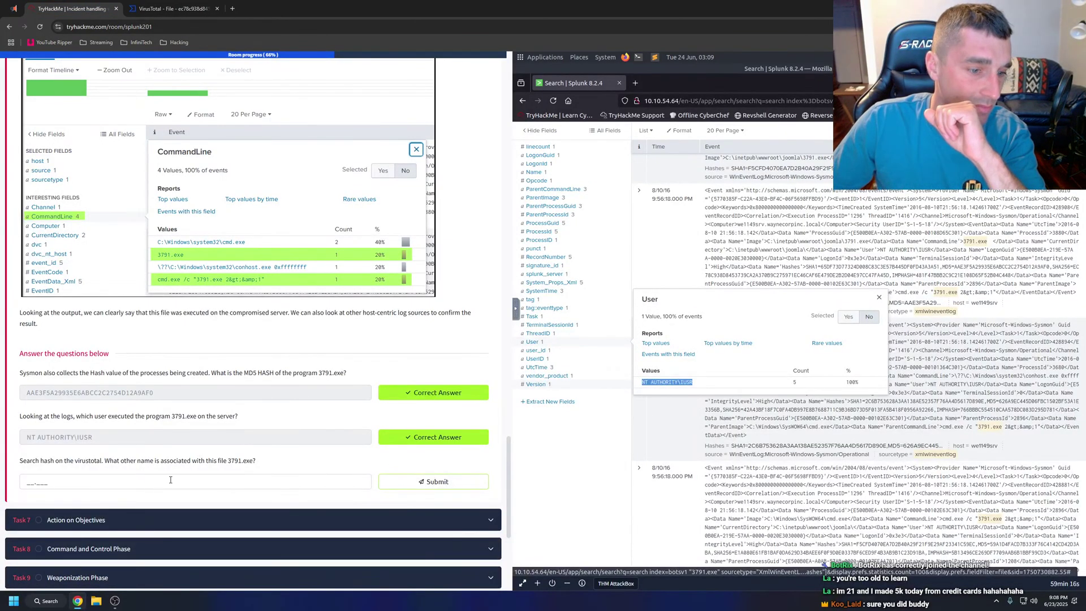
{"action": "left_click", "coordinate": [157, 14]}
{"action": "left_click", "coordinate": [338, 185]}
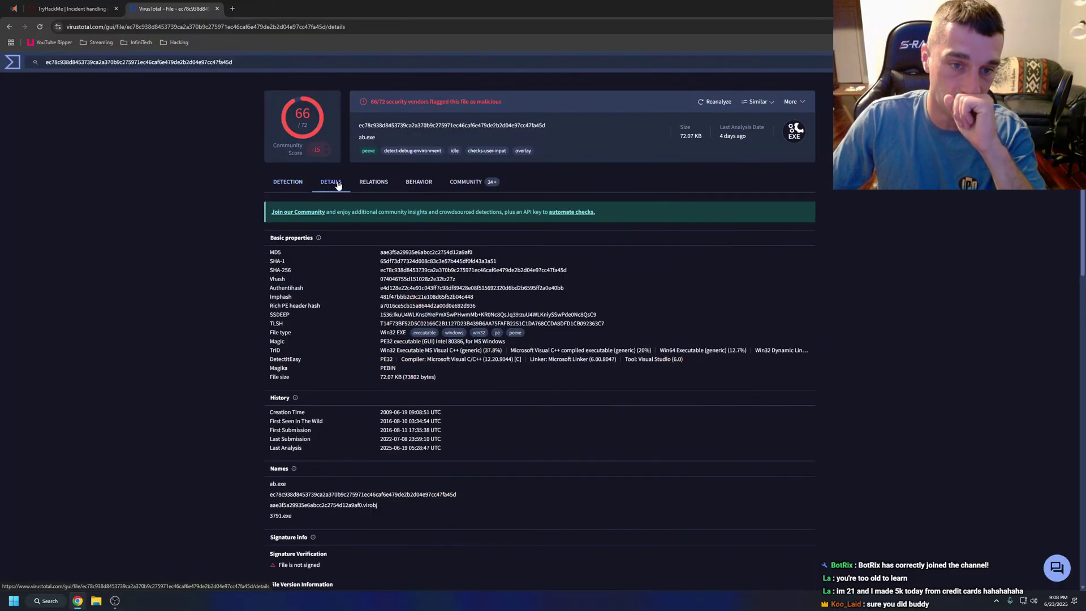
{"action": "left_click", "coordinate": [378, 182]}
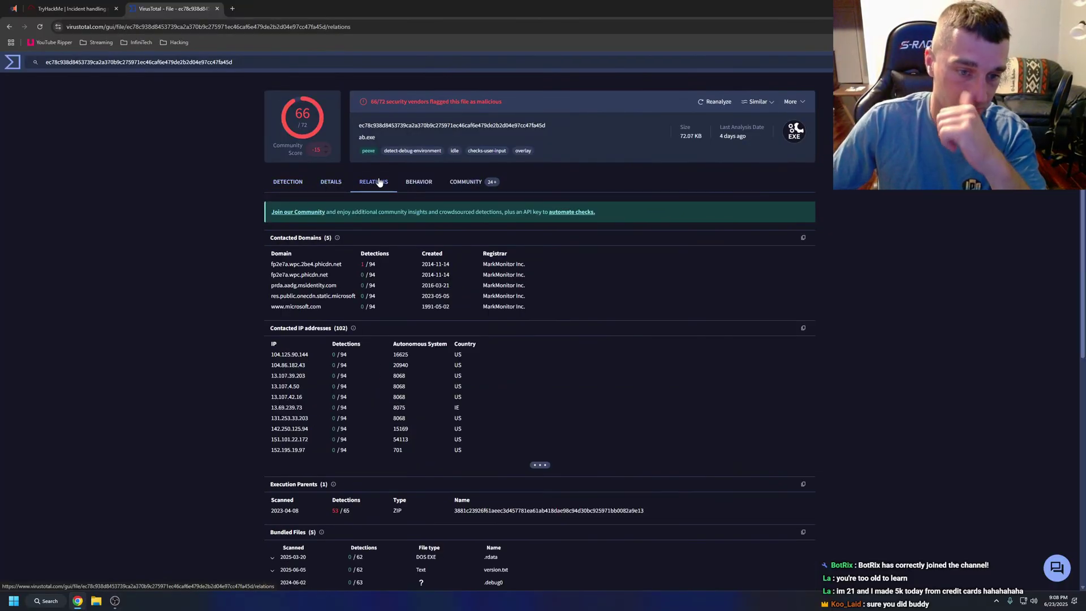
{"action": "left_click", "coordinate": [412, 184]}
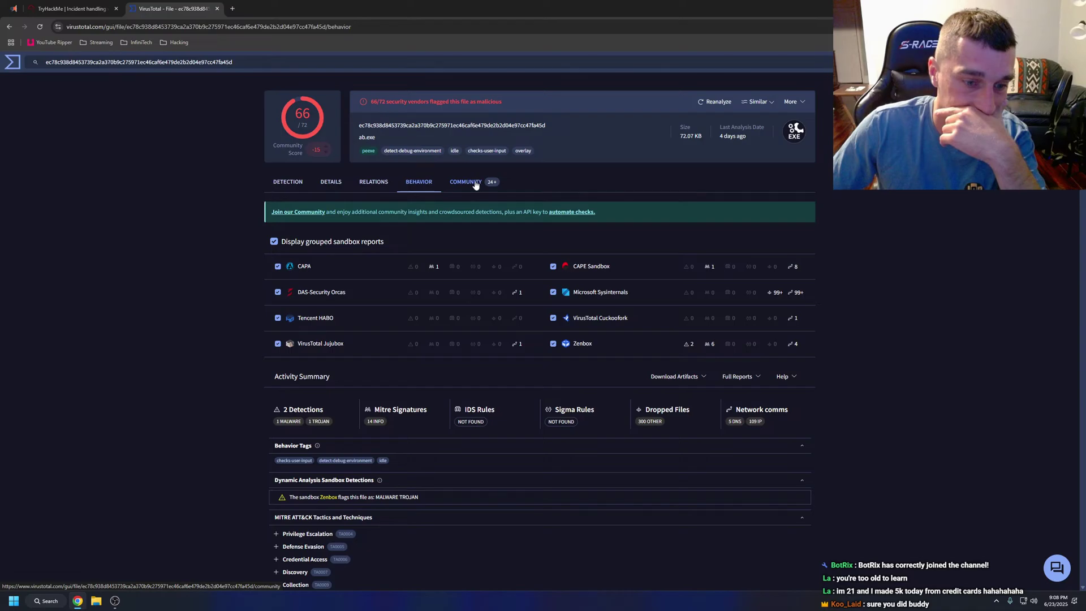
{"action": "scroll", "coordinate": [475, 186], "scroll_direction": "down", "scroll_amount": 2}
{"action": "scroll", "coordinate": [464, 195], "scroll_direction": "up", "scroll_amount": 2}
{"action": "left_click", "coordinate": [463, 183]}
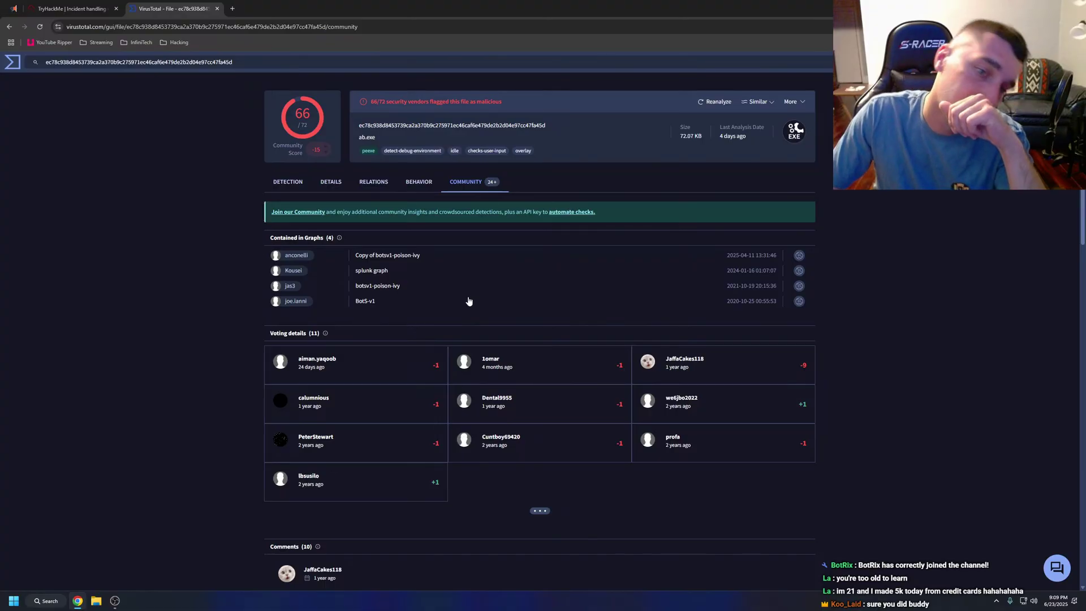
{"action": "left_click", "coordinate": [82, 6]}
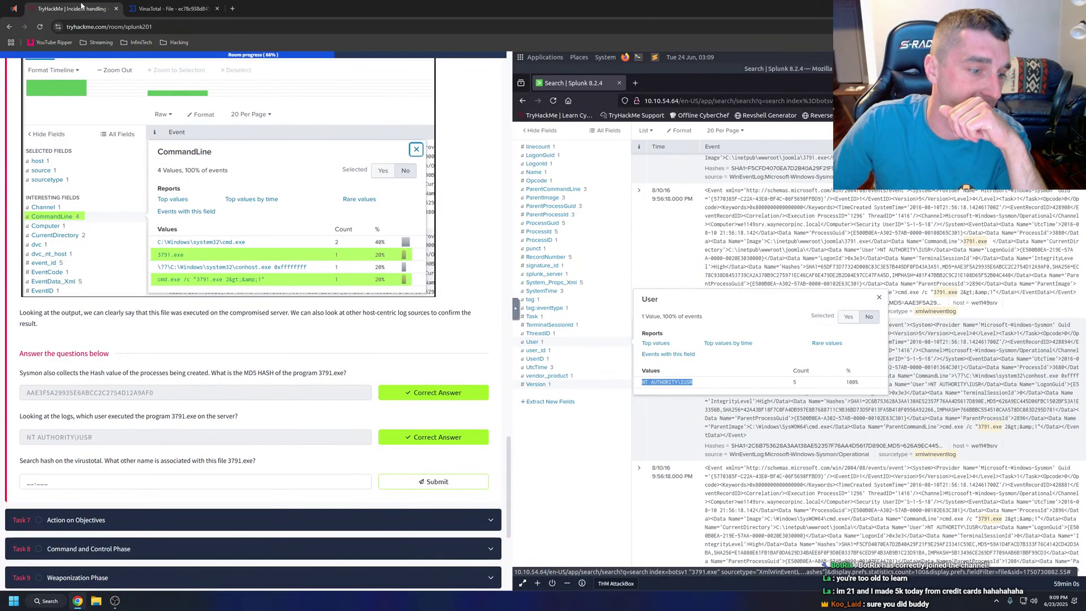
{"action": "left_click", "coordinate": [169, 9]}
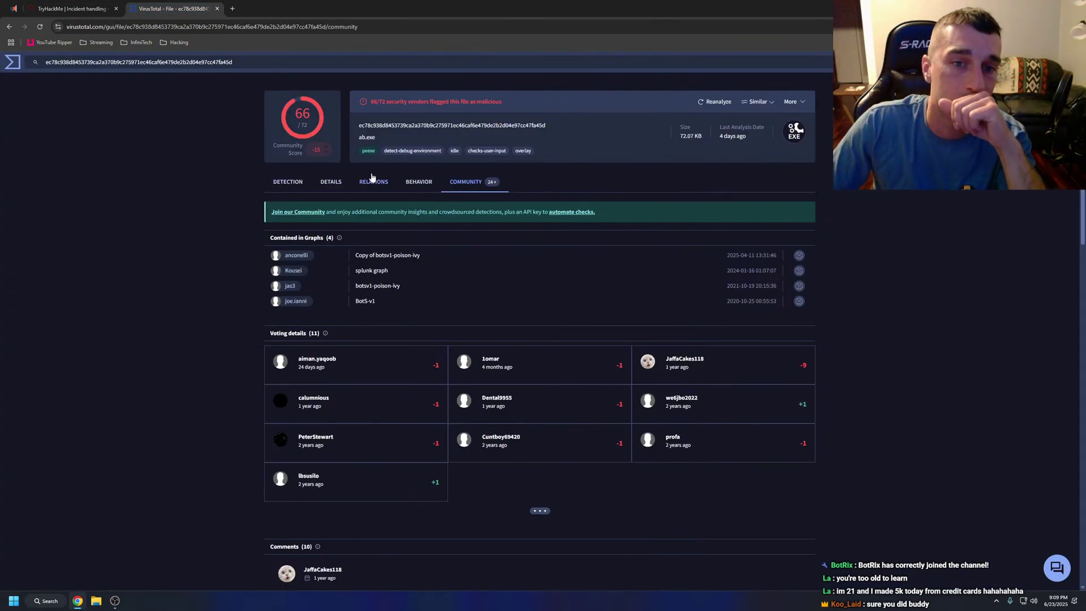
{"action": "left_click", "coordinate": [82, 8]}
Submit ab.exe as the other name for 3791.exe.
{"action": "left_click", "coordinate": [61, 481]}
{"action": "type", "text": "a"}
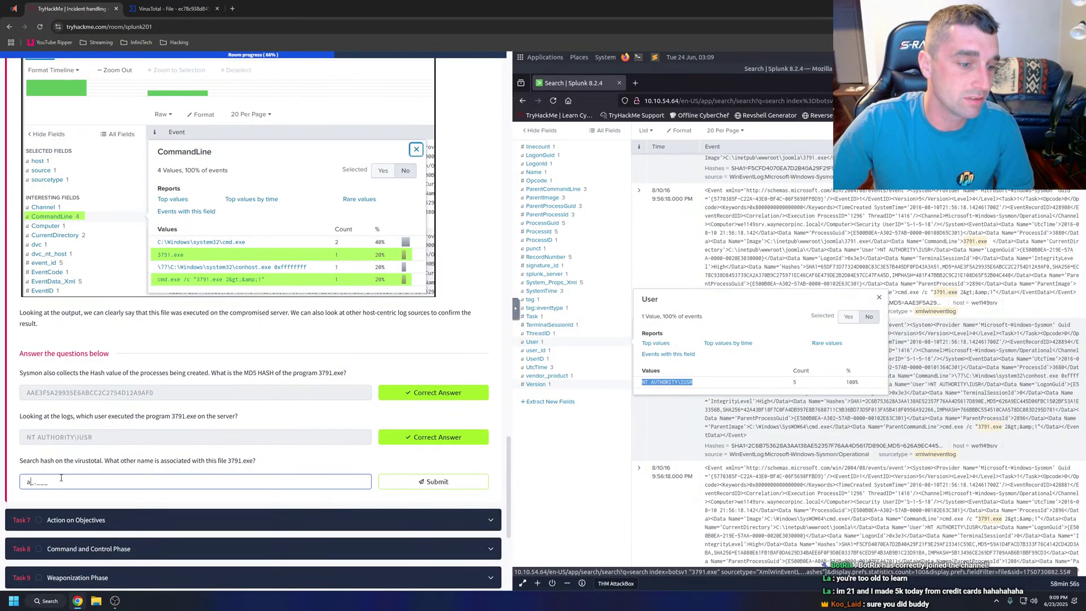
{"action": "type", "text": "b.exe"}
{"action": "key", "text": "Return"}
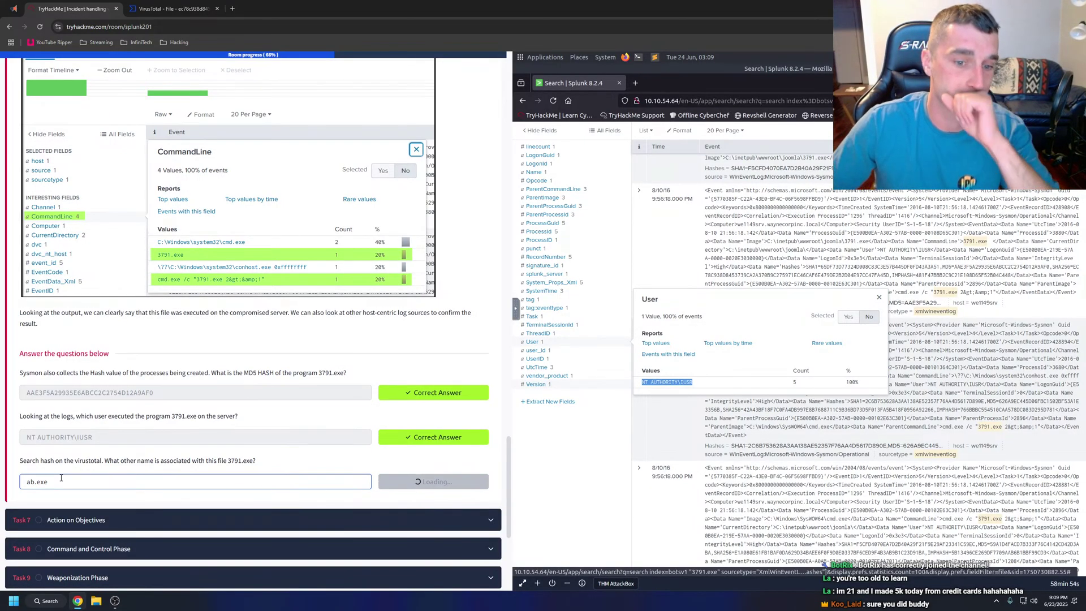
View the vendors' detection results on the VirusTotal report.
{"action": "key", "text": "ctrl+Tab"}
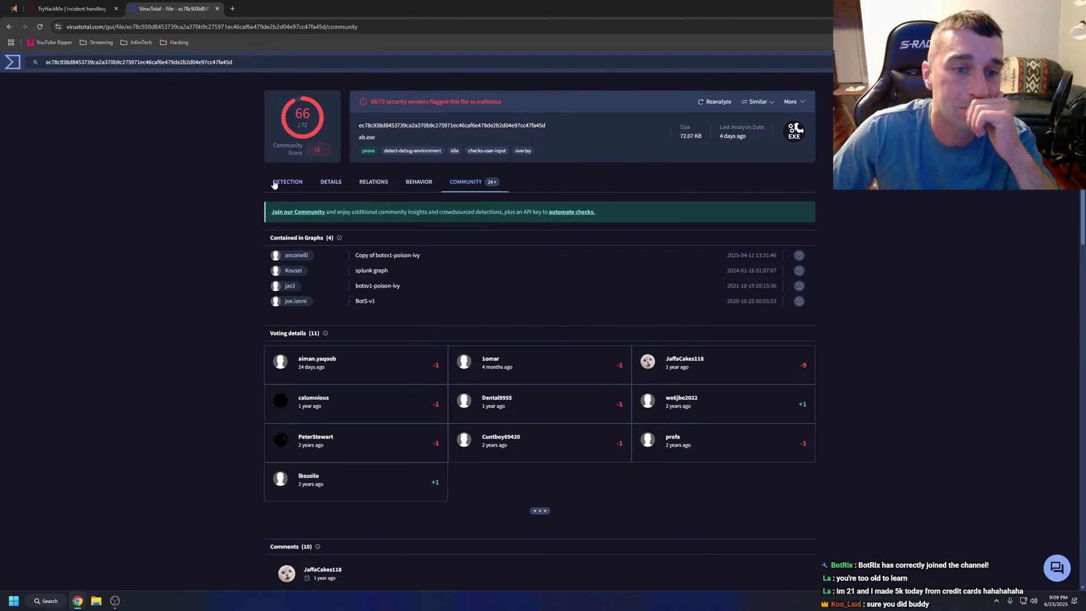
{"action": "scroll", "coordinate": [532, 324], "scroll_direction": "down", "scroll_amount": 4}
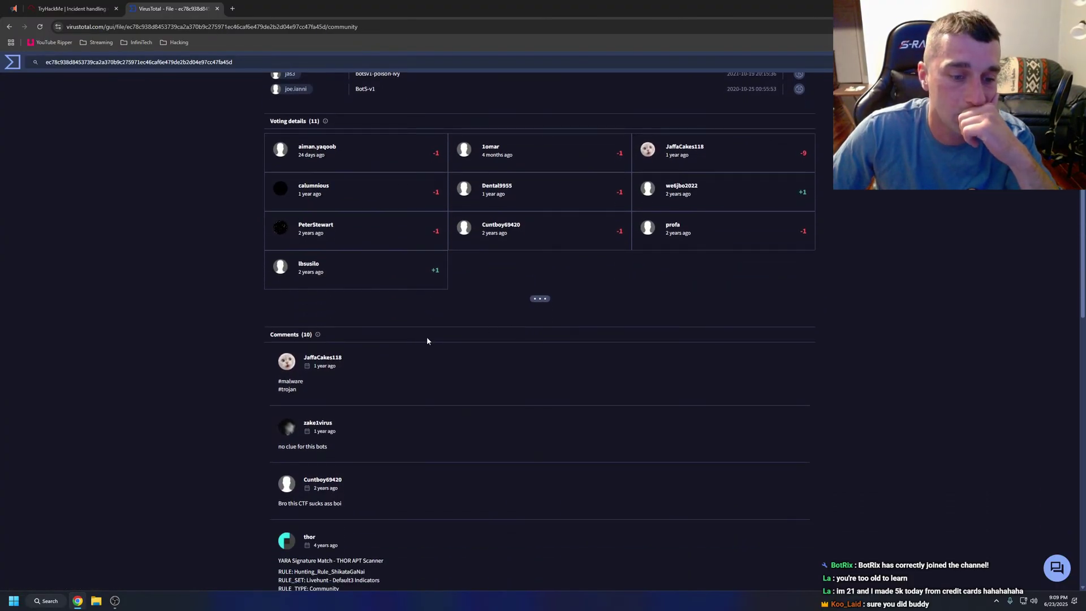
{"action": "scroll", "coordinate": [427, 341], "scroll_direction": "down", "scroll_amount": 3}
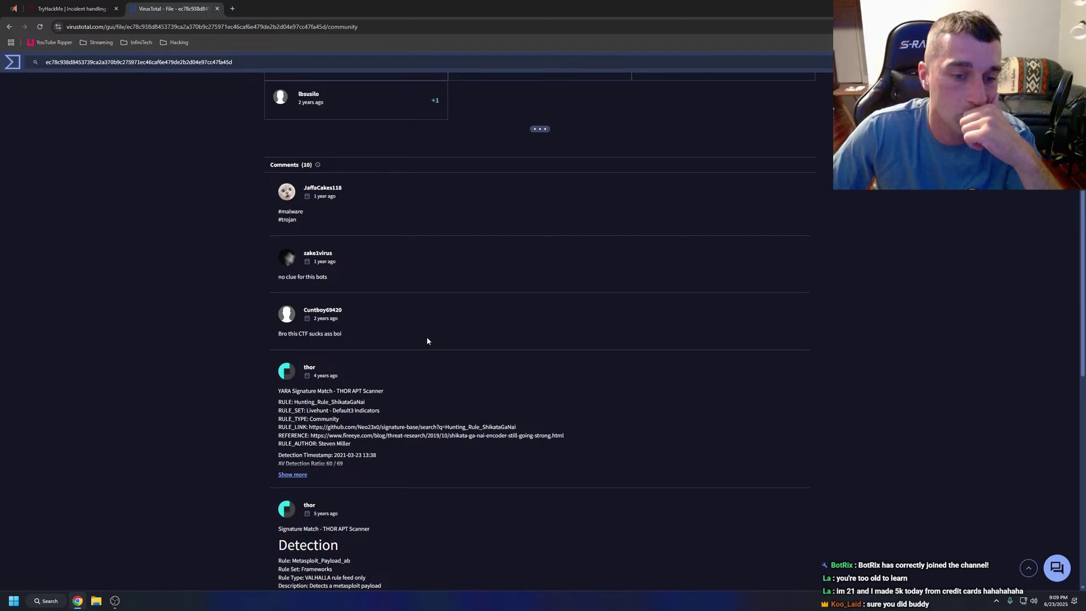
{"action": "scroll", "coordinate": [426, 342], "scroll_direction": "up", "scroll_amount": 7}
{"action": "left_click", "coordinate": [297, 182]}
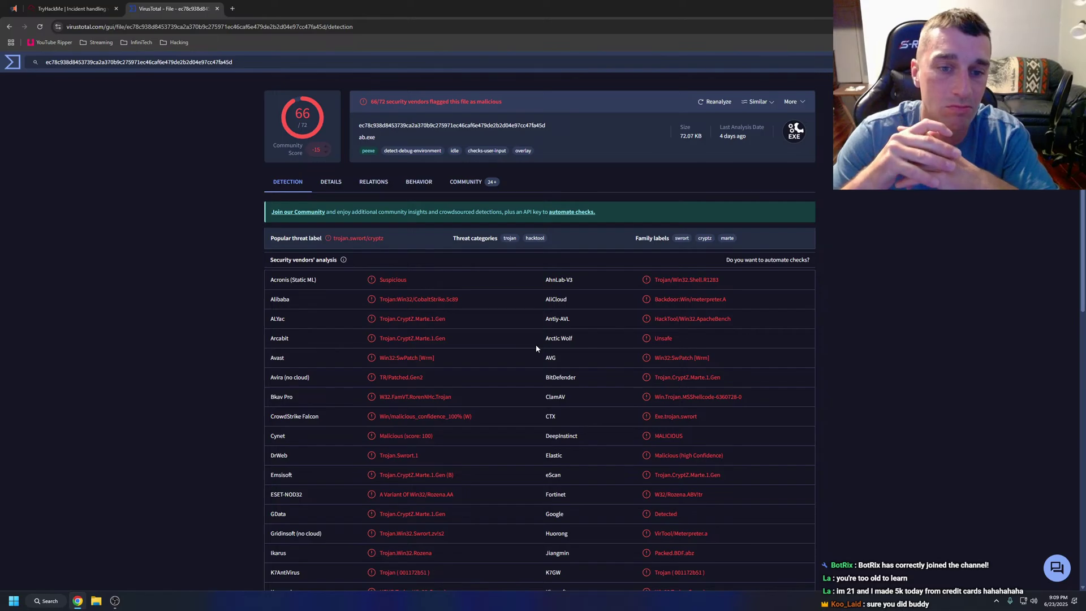
{"action": "scroll", "coordinate": [536, 348], "scroll_direction": "down", "scroll_amount": 2}
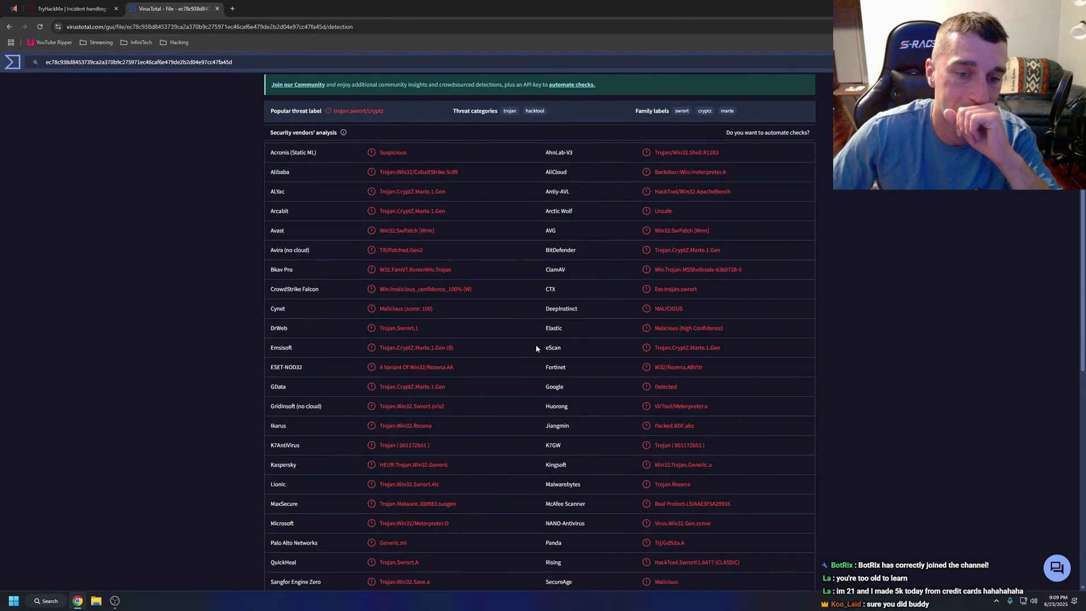
Select the MD5 hash question text in the TryHackMe room.
{"action": "left_click", "coordinate": [72, 9]}
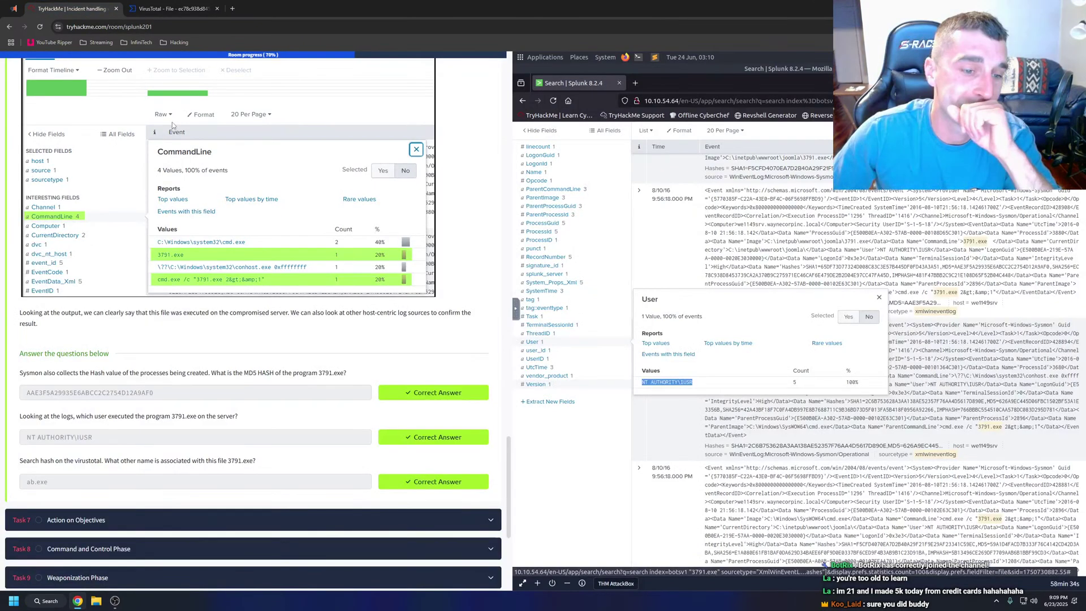
{"action": "scroll", "coordinate": [265, 290], "scroll_direction": "down", "scroll_amount": 1}
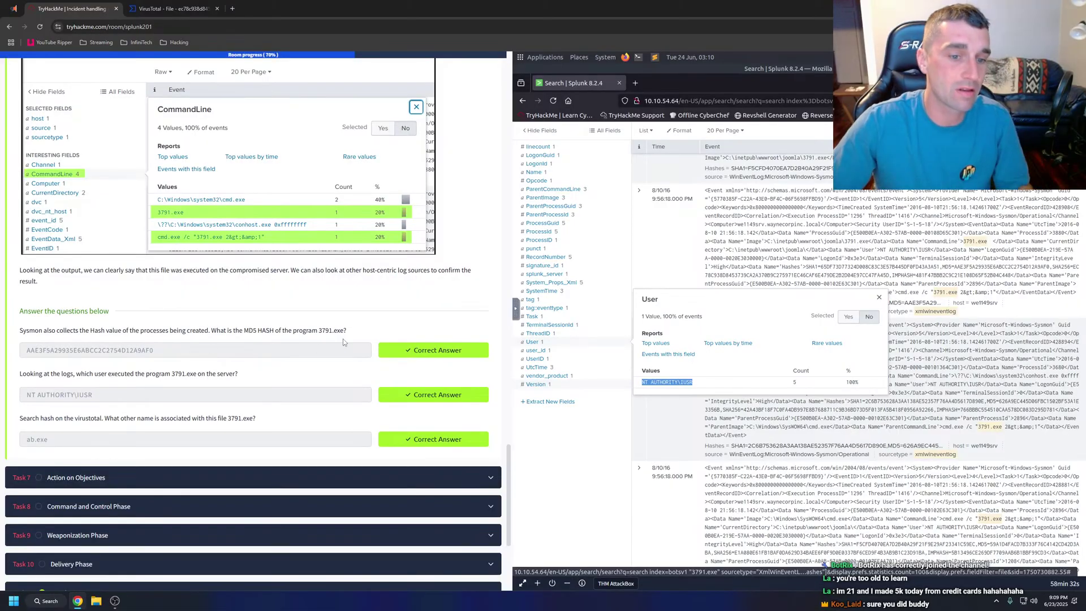
{"action": "left_click_drag", "start_coordinate": [343, 339], "coordinate": [20, 333]}
{"action": "key", "text": "ctrl+c"}
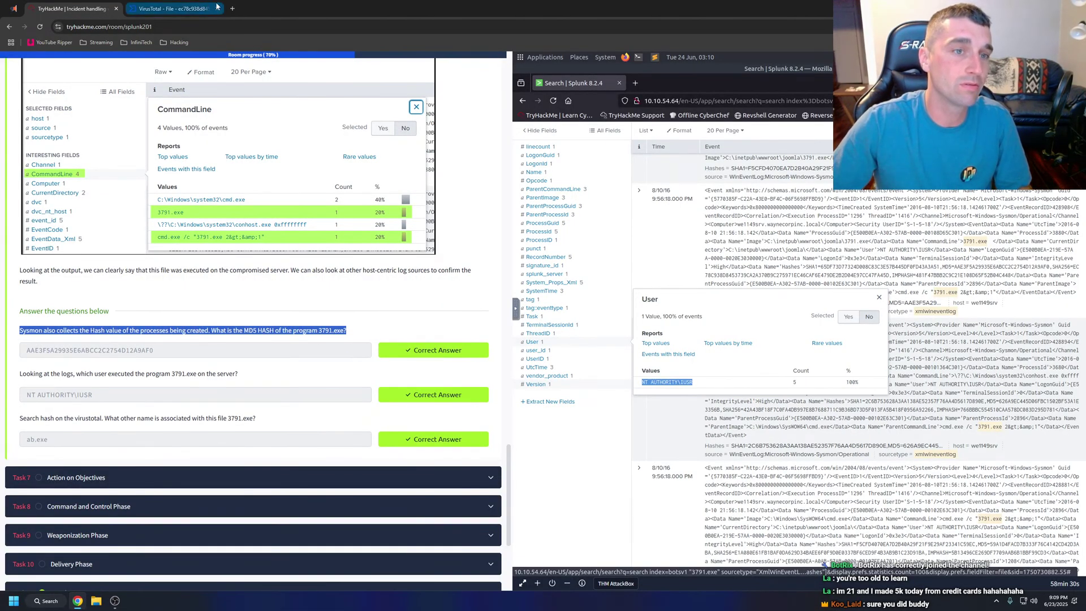
Web-search the copied question and open the room's Medium write-up.
{"action": "left_click", "coordinate": [230, 9]}
{"action": "key", "text": "ctrl+v"}
{"action": "key", "text": "Return"}
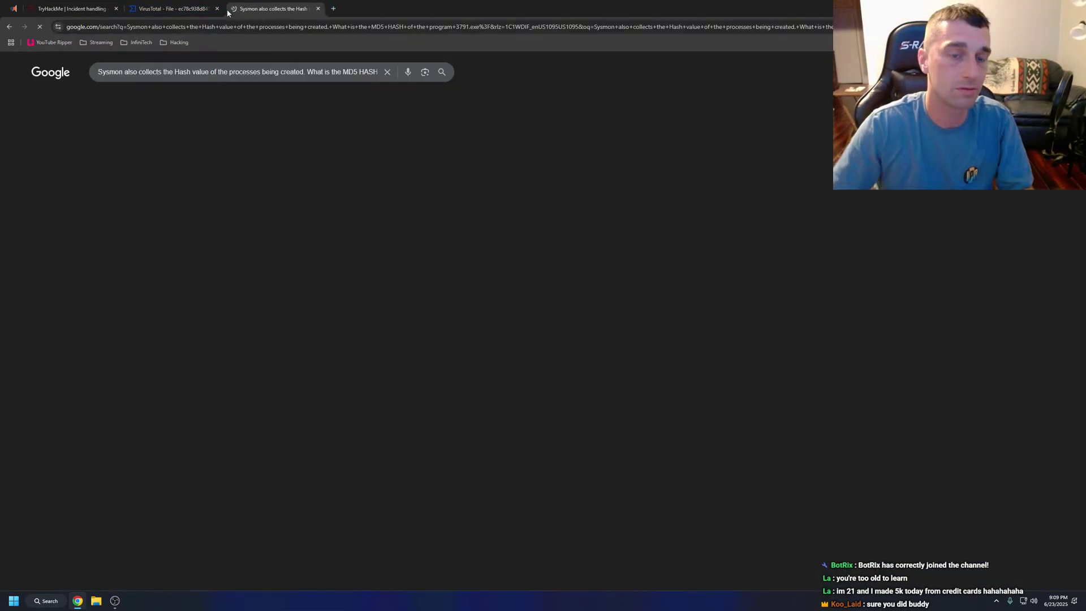
{"action": "left_click", "coordinate": [243, 150]}
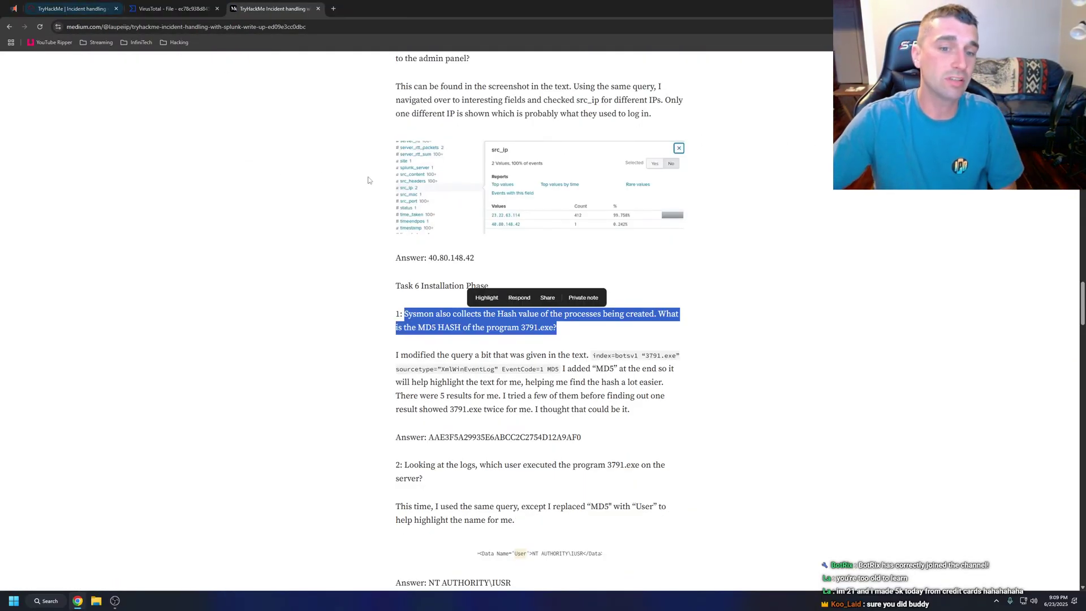
{"action": "left_click", "coordinate": [740, 291]}
{"action": "scroll", "coordinate": [704, 295], "scroll_direction": "down", "scroll_amount": 2}
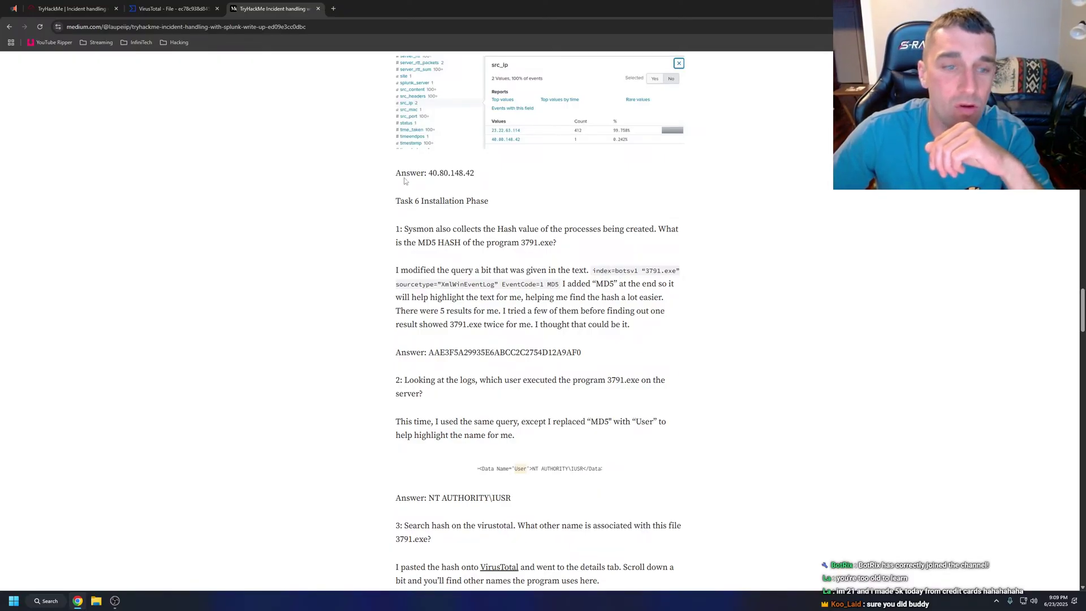
Append MD5 to the Splunk query and rerun it.
{"action": "left_click", "coordinate": [68, 9]}
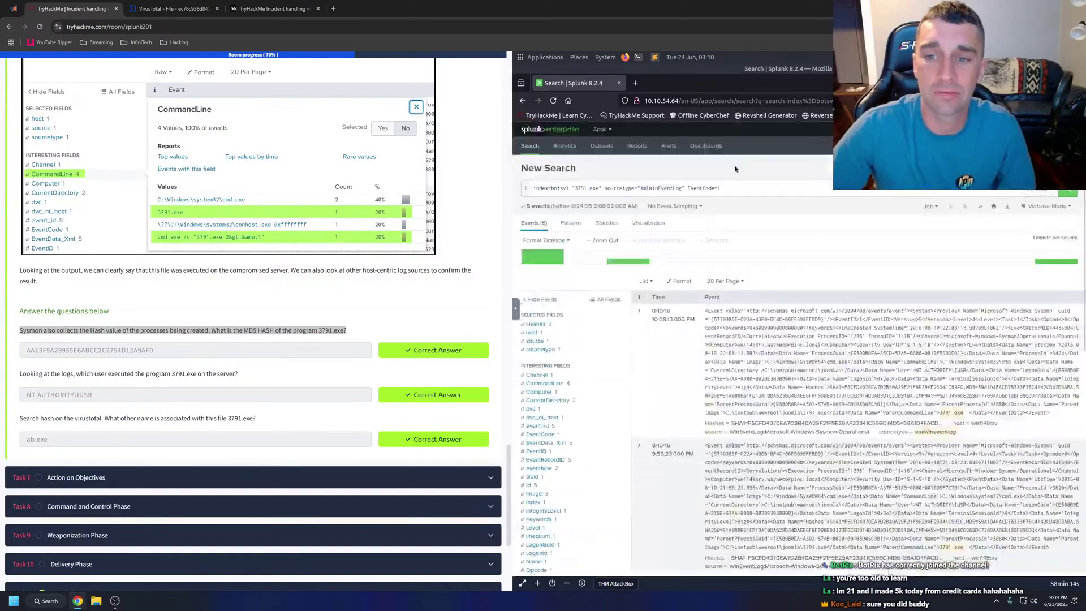
{"action": "left_click", "coordinate": [734, 188]}
{"action": "type", "text": "M"}
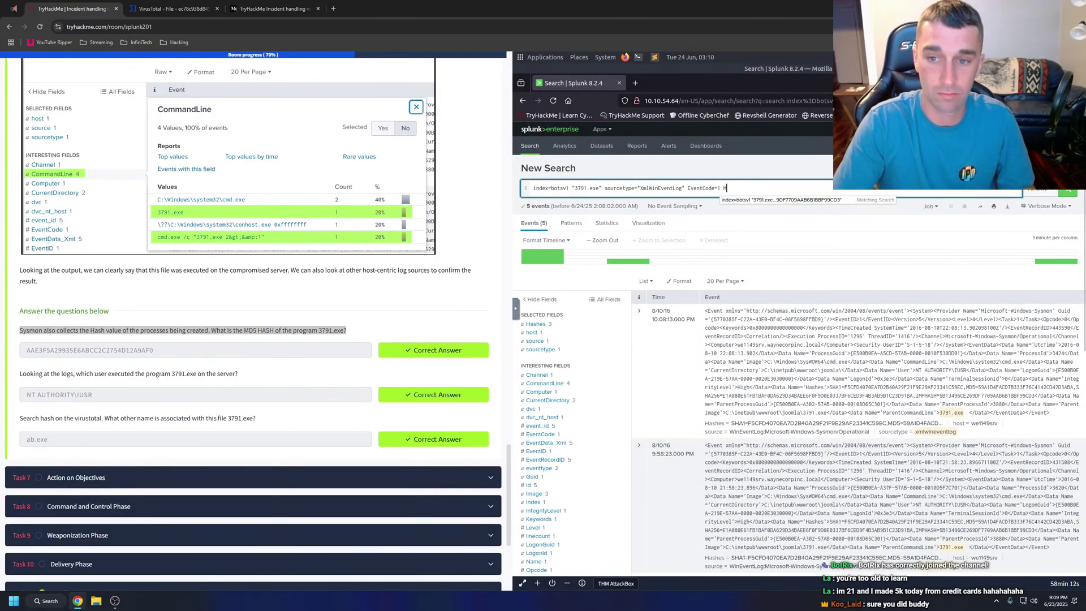
{"action": "type", "text": "D5"}
{"action": "key", "text": "Return"}
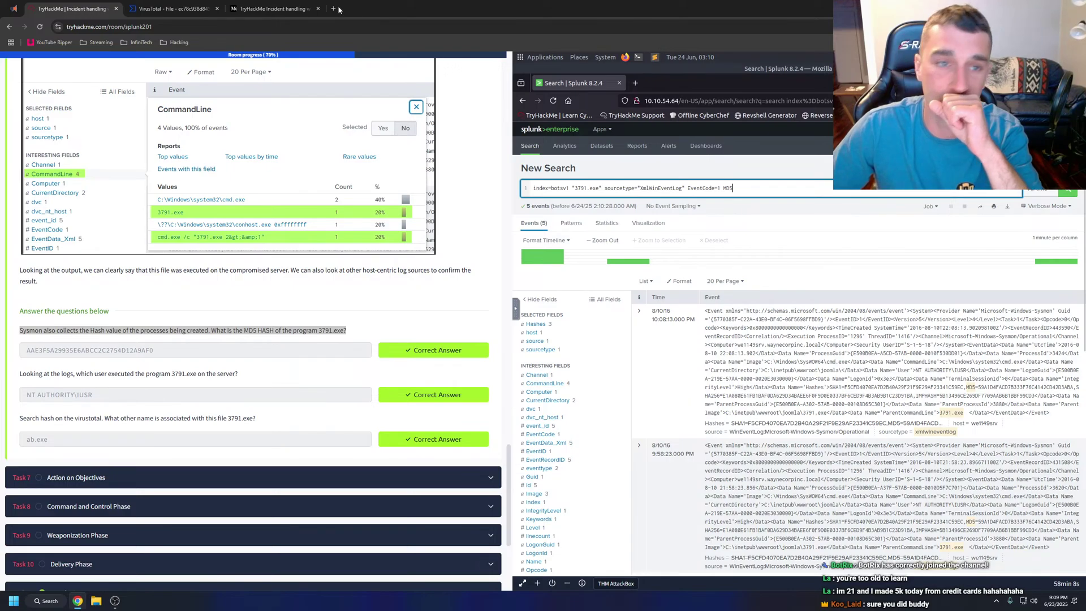
Check the write-up's answers, close it, and return to VirusTotal's detections.
{"action": "left_click", "coordinate": [272, 8]}
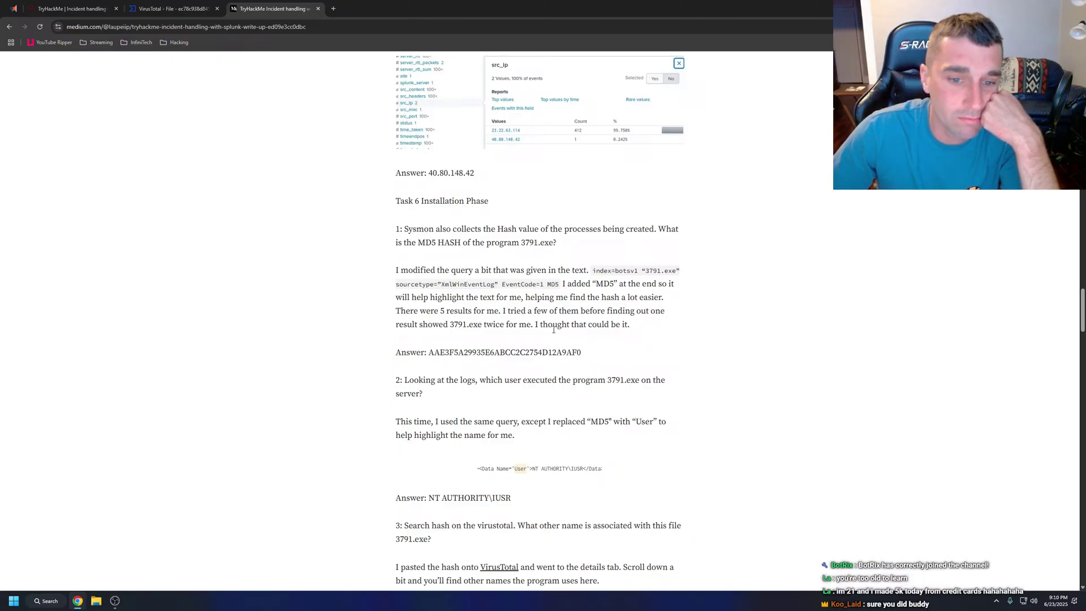
{"action": "left_click", "coordinate": [318, 9]}
{"action": "left_click", "coordinate": [71, 9]}
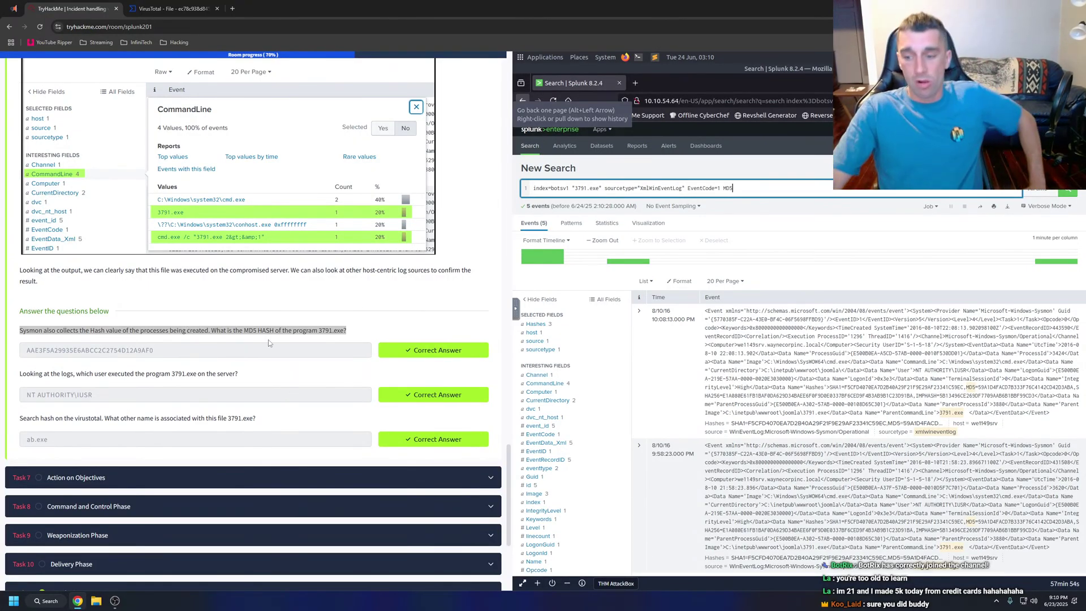
{"action": "left_click", "coordinate": [170, 8]}
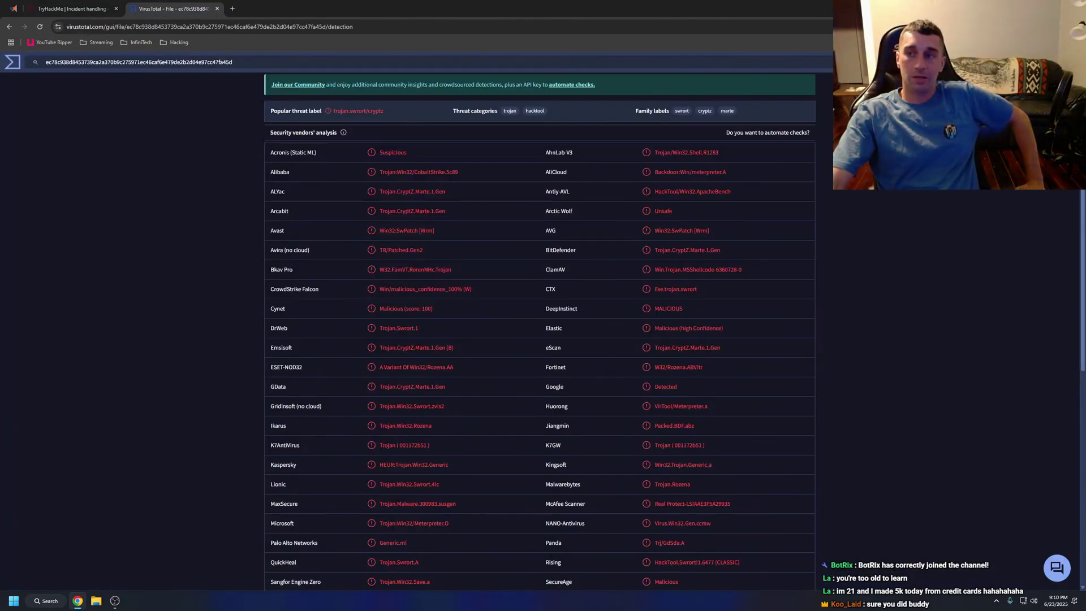
Go to the desktop, then bring the browser back and load tryhackme.com.
{"action": "key", "text": "super+d"}
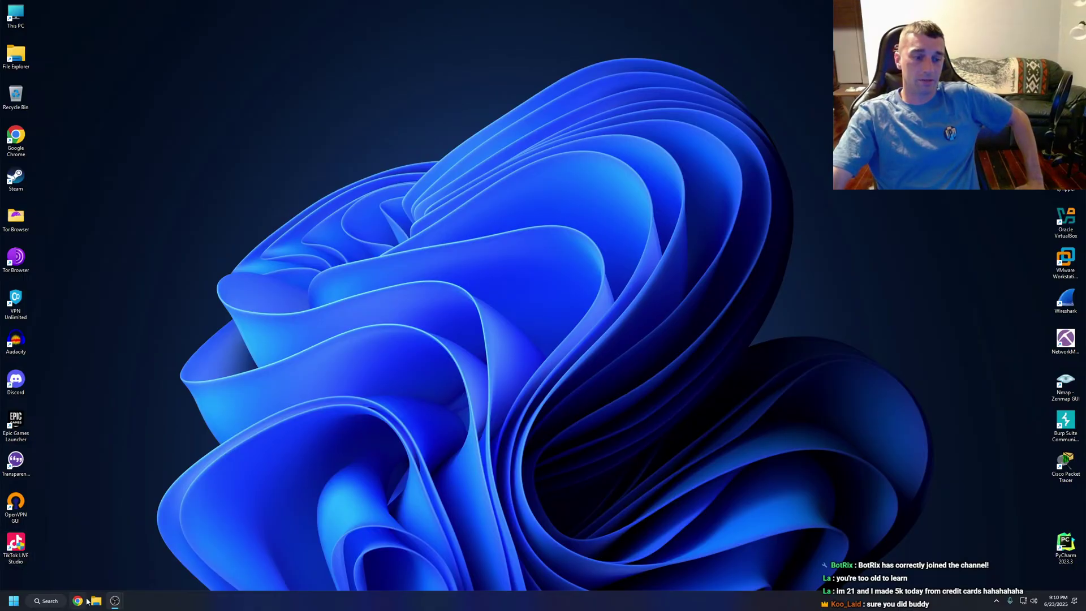
{"action": "left_click", "coordinate": [79, 601]}
{"action": "type", "text": "tryhackme.com"}
{"action": "key", "text": "Return"}
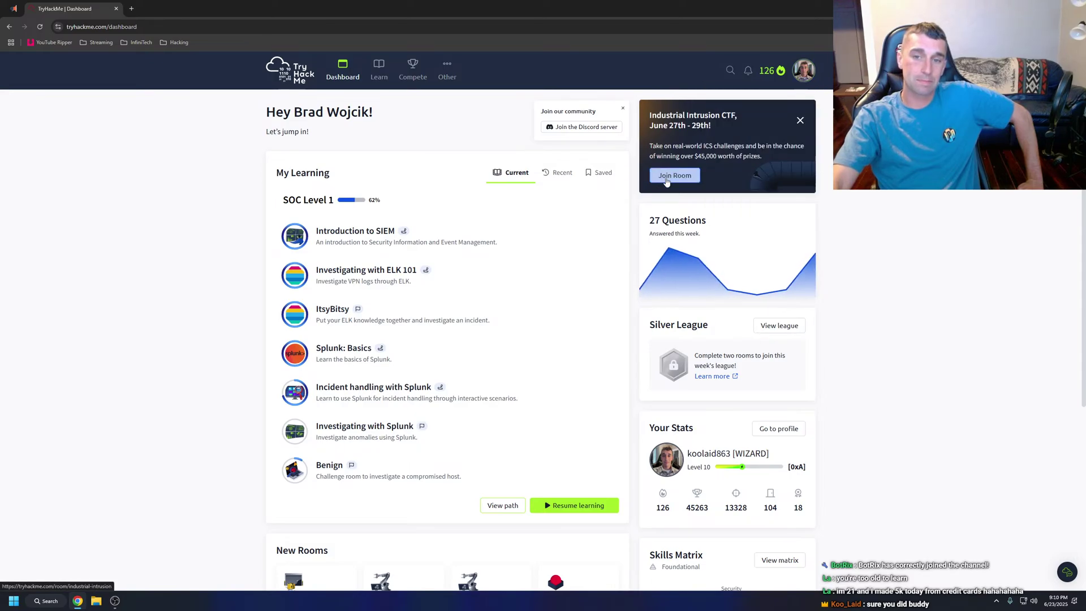
Join the Industrial Intrusion CTF room and expand its Teams Assemble task.
{"action": "left_click", "coordinate": [678, 175]}
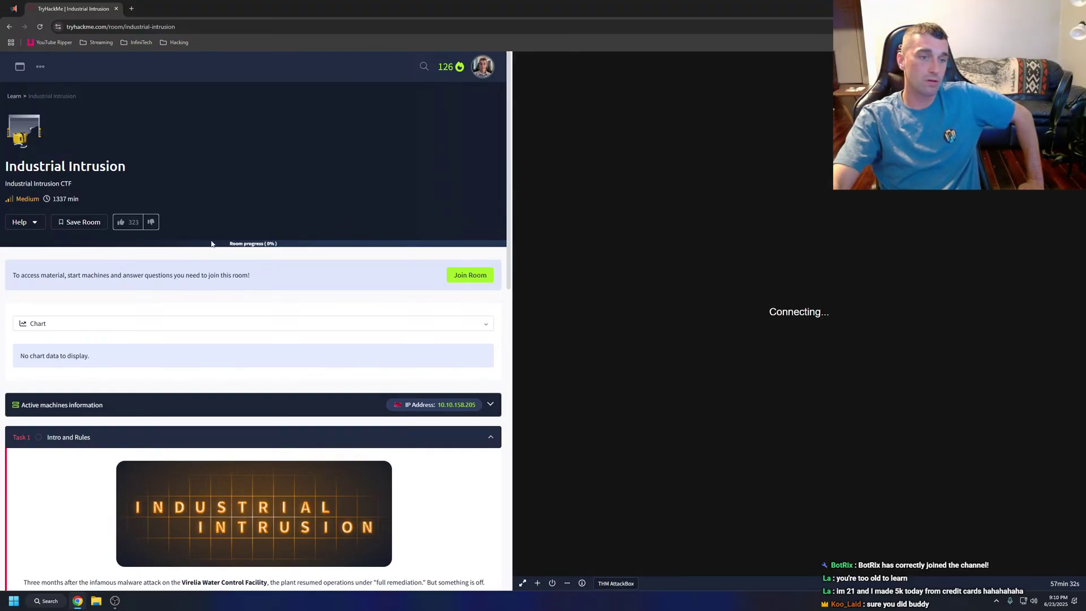
{"action": "scroll", "coordinate": [144, 221], "scroll_direction": "down", "scroll_amount": 2}
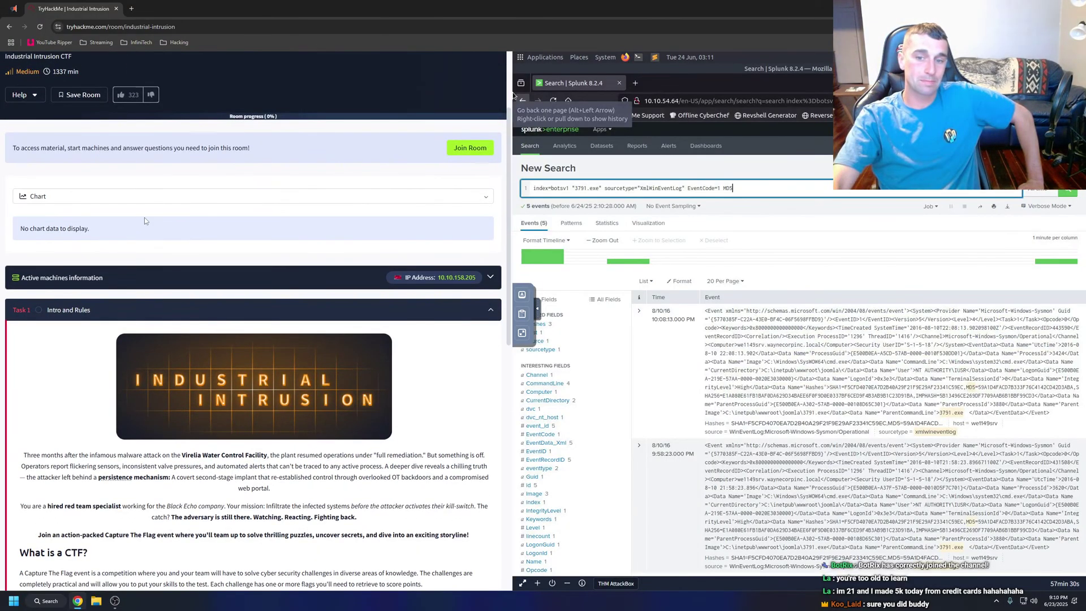
{"action": "scroll", "coordinate": [144, 221], "scroll_direction": "down", "scroll_amount": 8}
{"action": "scroll", "coordinate": [145, 222], "scroll_direction": "down", "scroll_amount": 2}
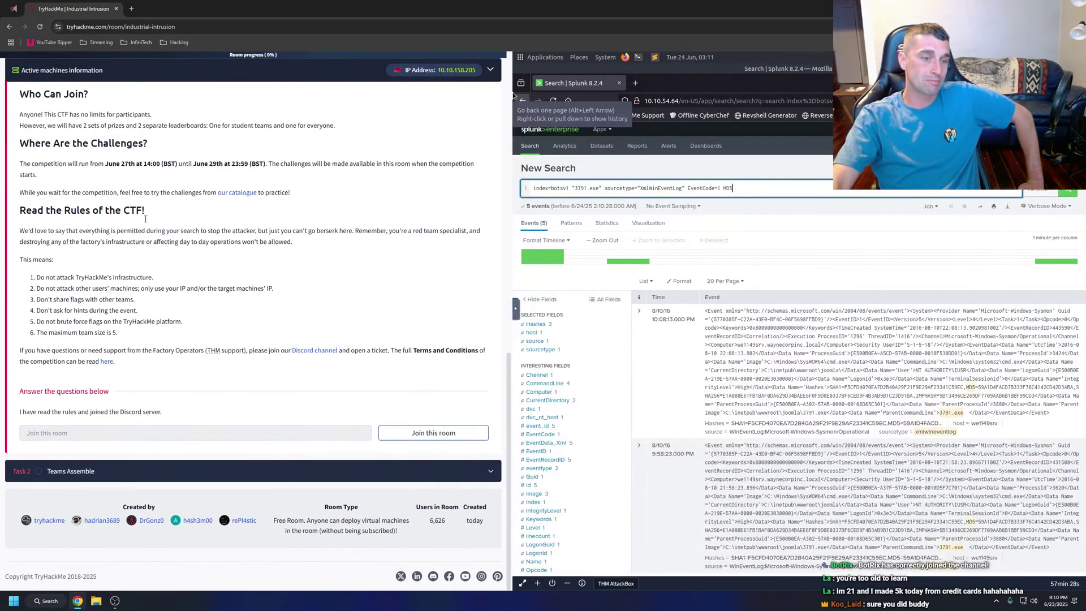
{"action": "left_click", "coordinate": [117, 469]}
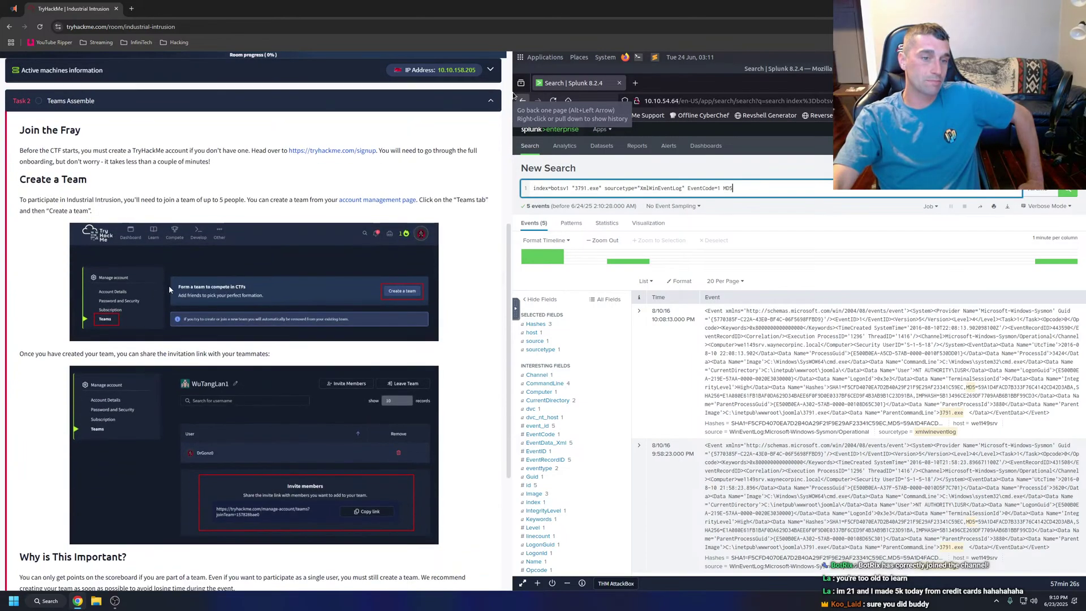
{"action": "scroll", "coordinate": [168, 285], "scroll_direction": "down", "scroll_amount": 2}
{"action": "scroll", "coordinate": [169, 285], "scroll_direction": "down", "scroll_amount": 3}
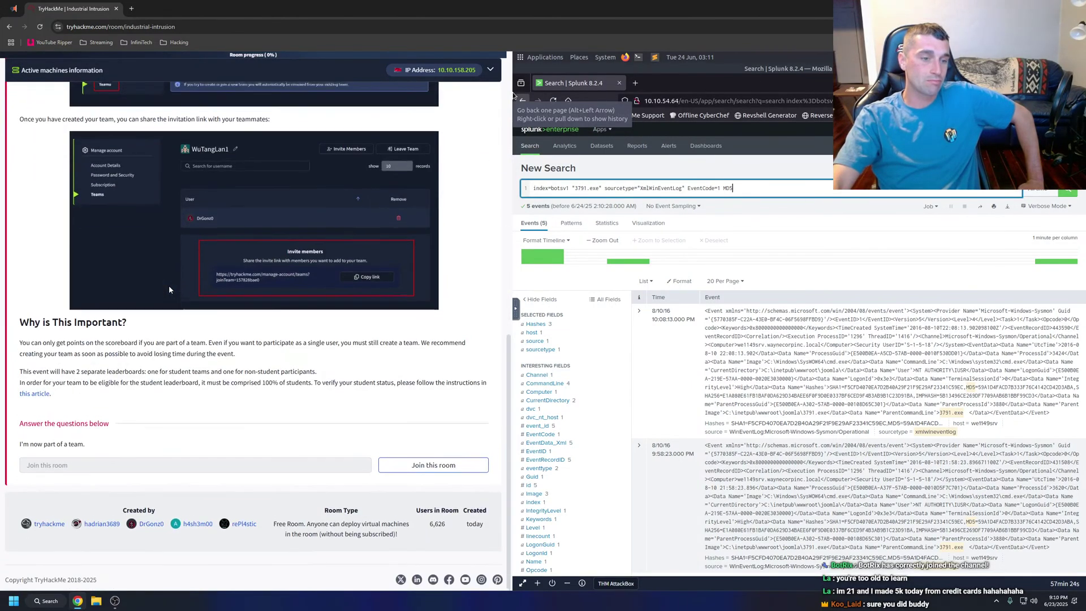
{"action": "scroll", "coordinate": [169, 285], "scroll_direction": "up", "scroll_amount": 11}
View the TryHackMe profile, then return to the learning dashboard.
{"action": "left_click", "coordinate": [482, 66]}
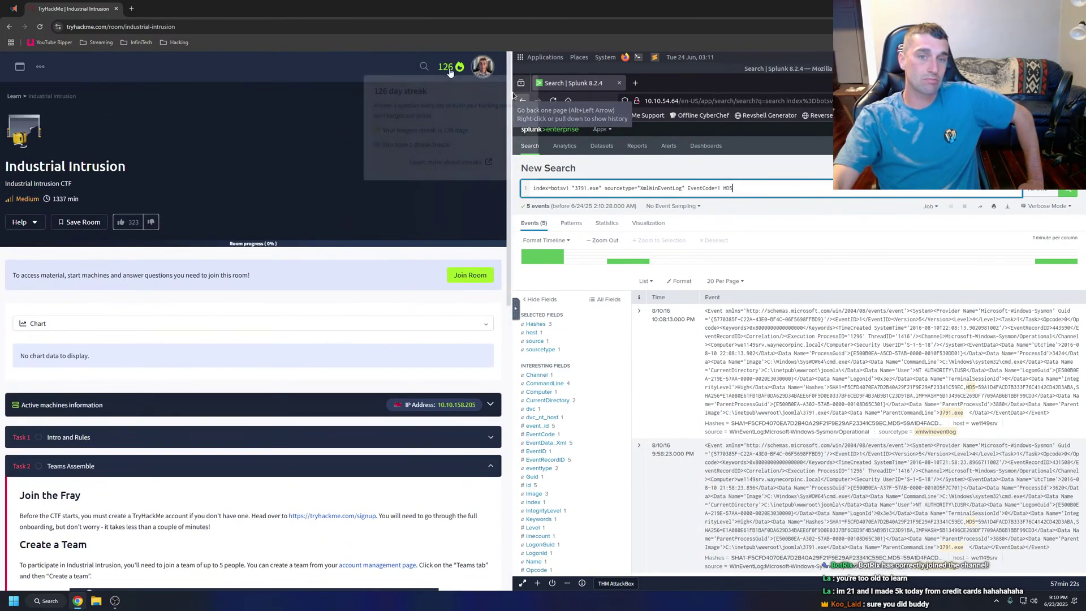
{"action": "left_click", "coordinate": [442, 91]}
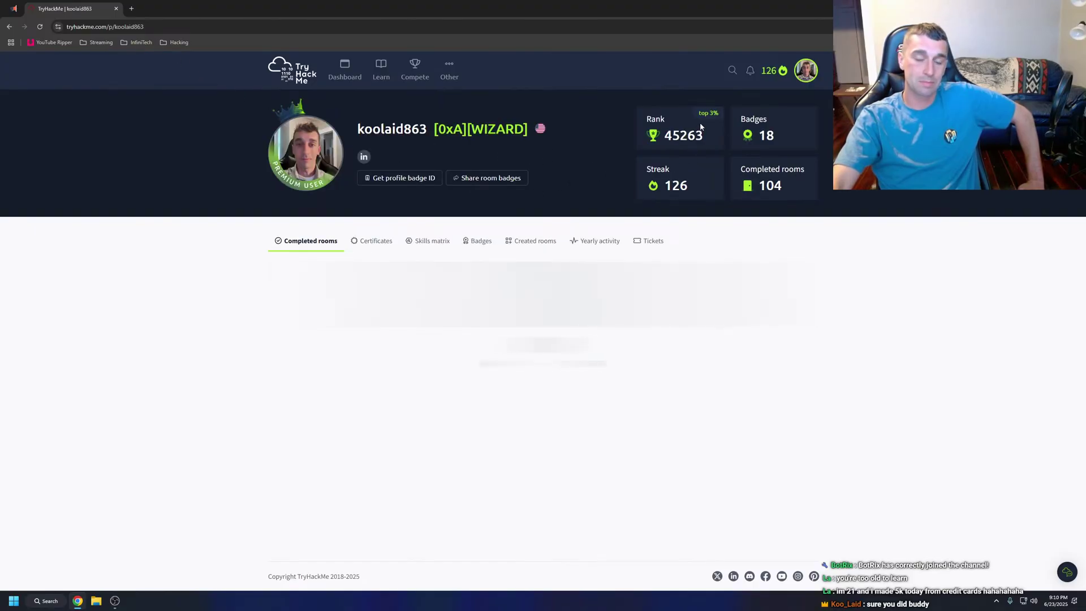
{"action": "left_click", "coordinate": [342, 73]}
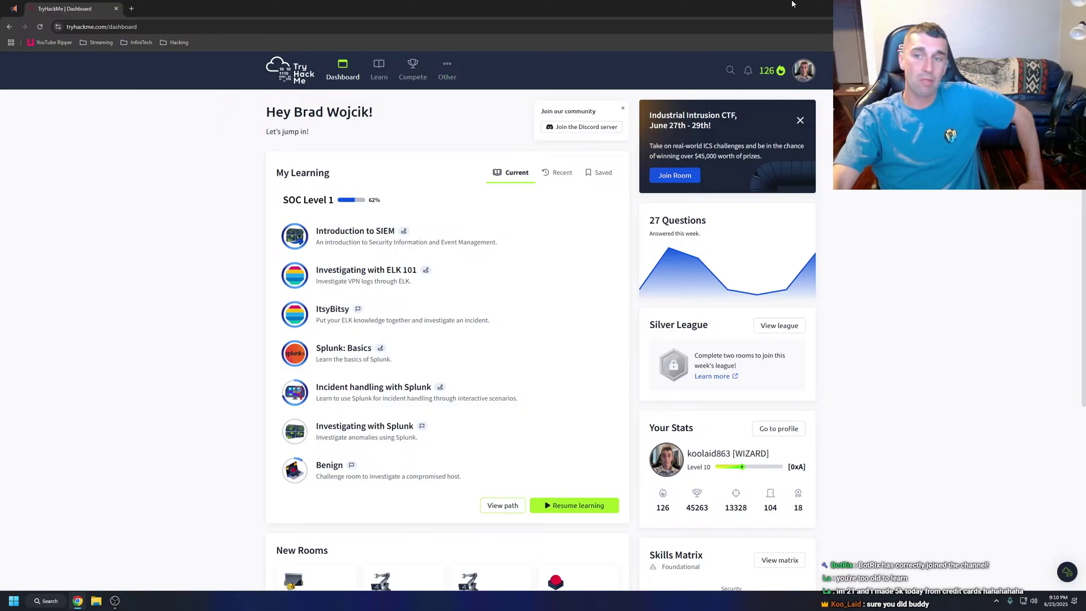
Minimize the browser to the desktop and bring up the OBS window.
{"action": "key", "text": "super+d"}
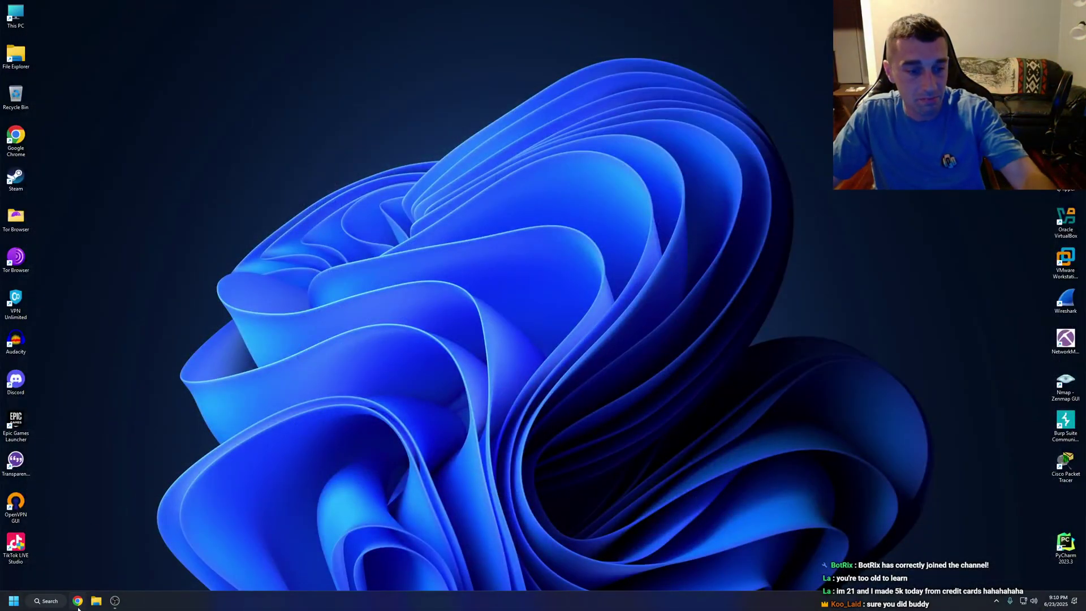
{"action": "mouse_move", "coordinate": [113, 603]}
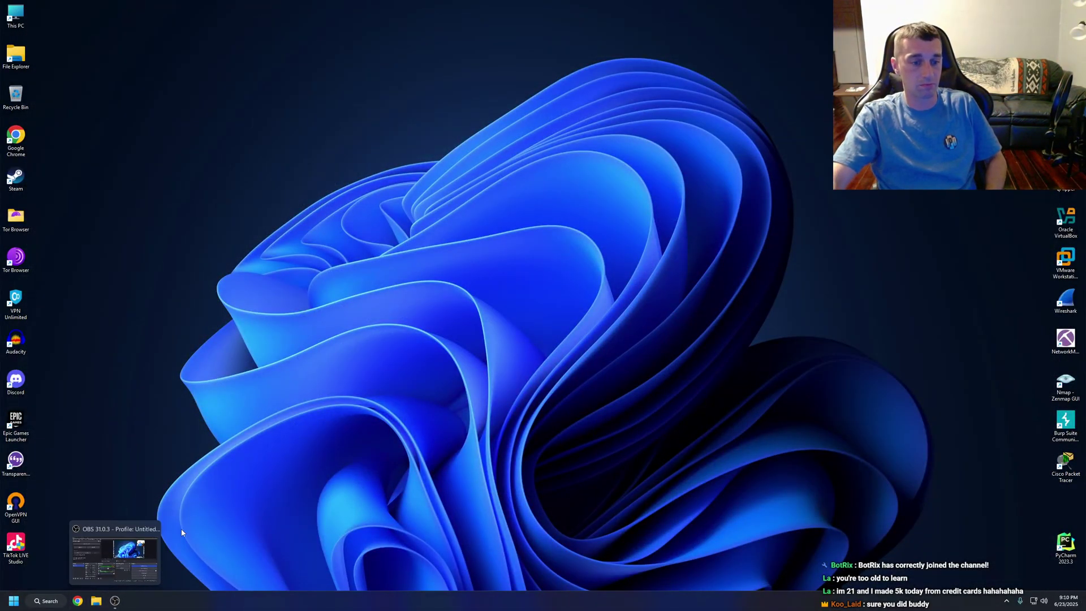
{"action": "left_click", "coordinate": [156, 553]}
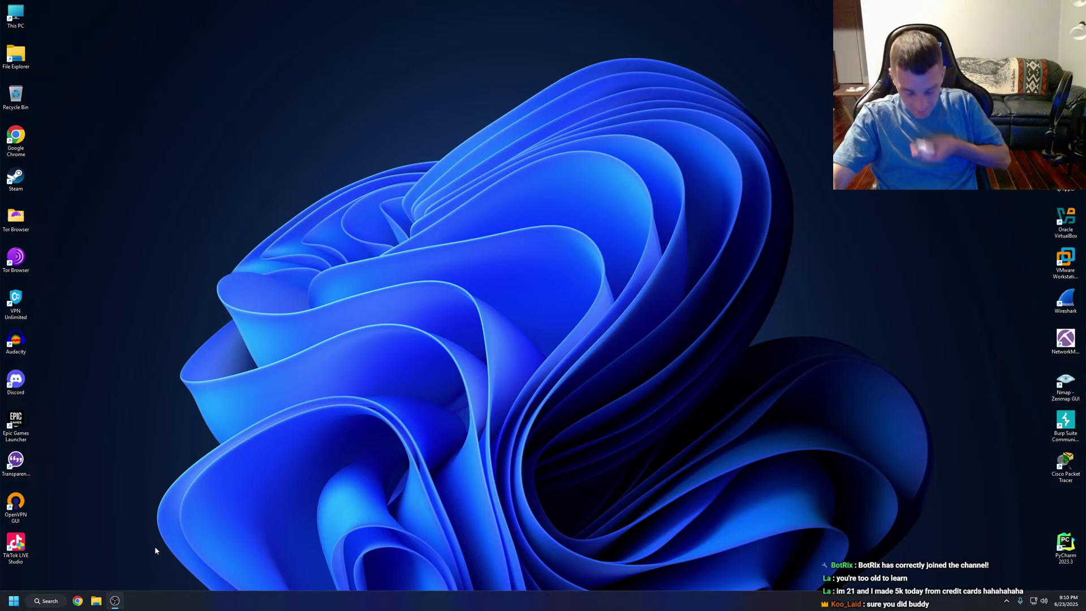